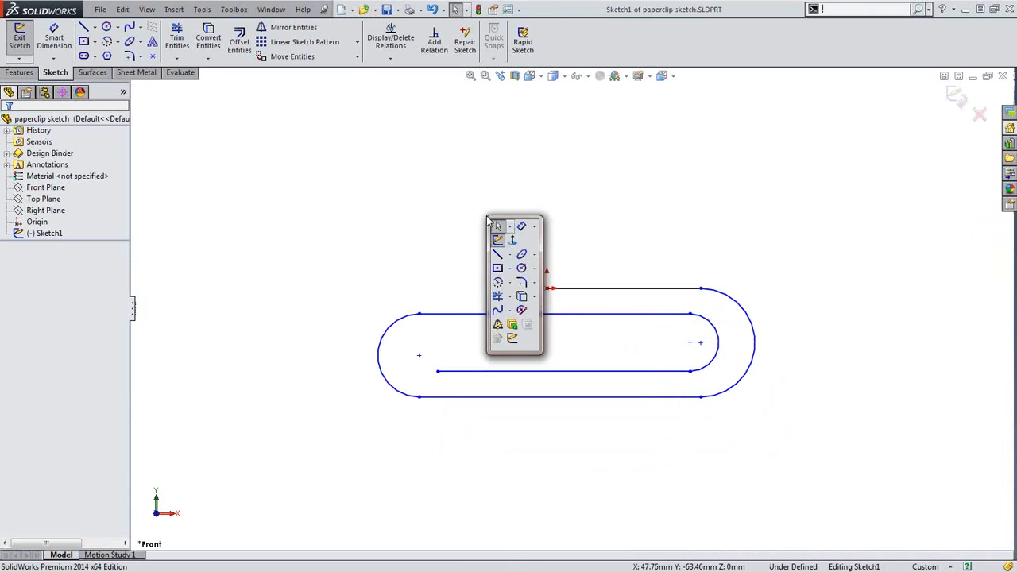
# Dimension the paperclip's left arc to a 75 mm radius
pyautogui.click(520, 226)
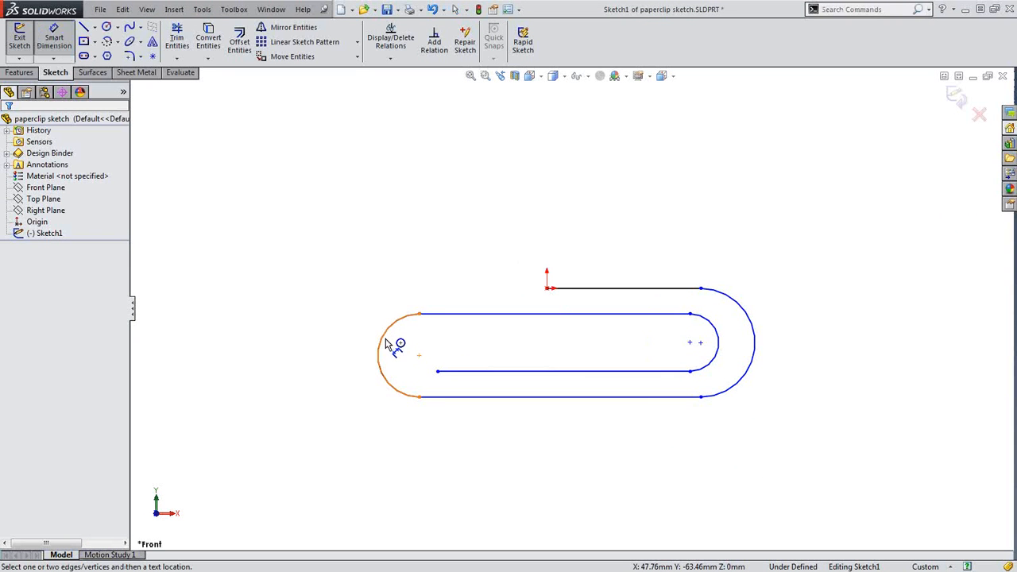
pyautogui.click(387, 344)
pyautogui.click(289, 421)
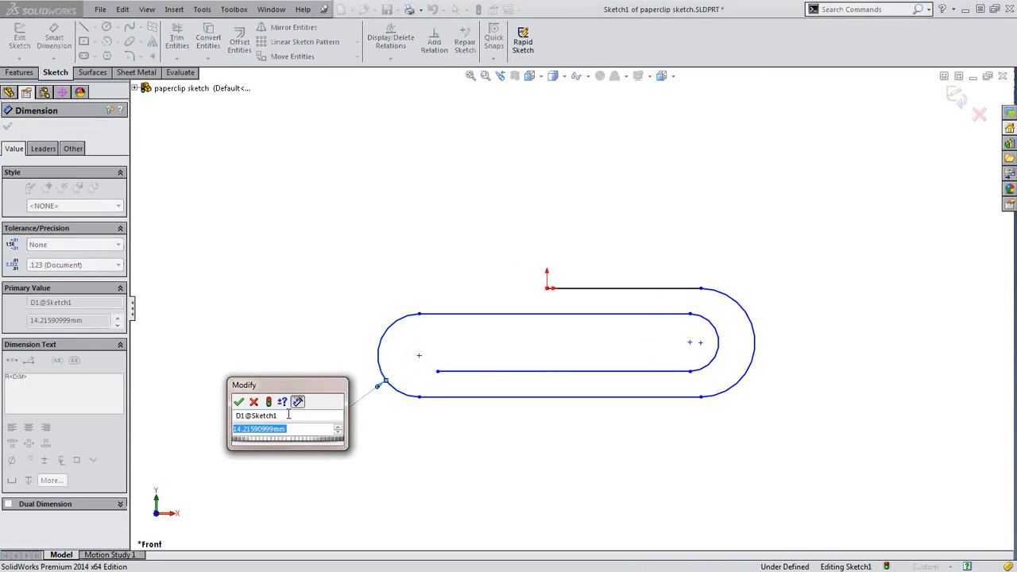
pyautogui.write('75')
pyautogui.press('Return')
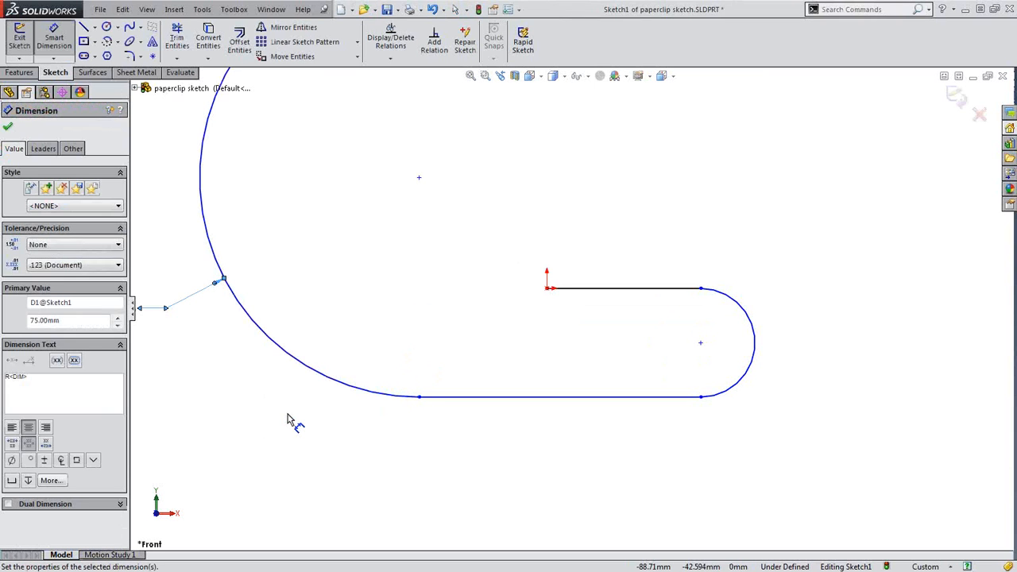
pyautogui.click(295, 421)
pyautogui.scroll(5, 441, 384)
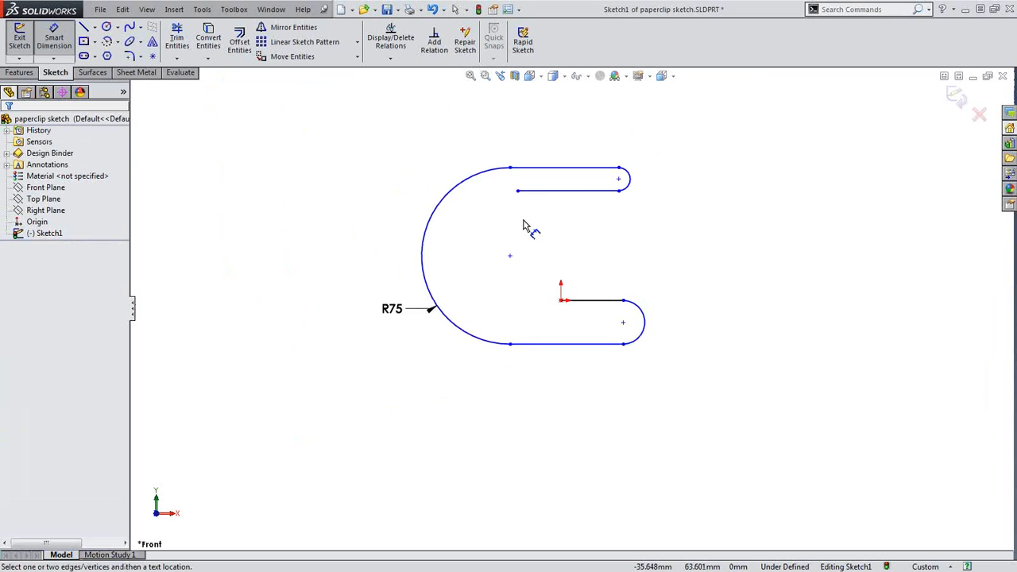
pyautogui.scroll(-3, 564, 192)
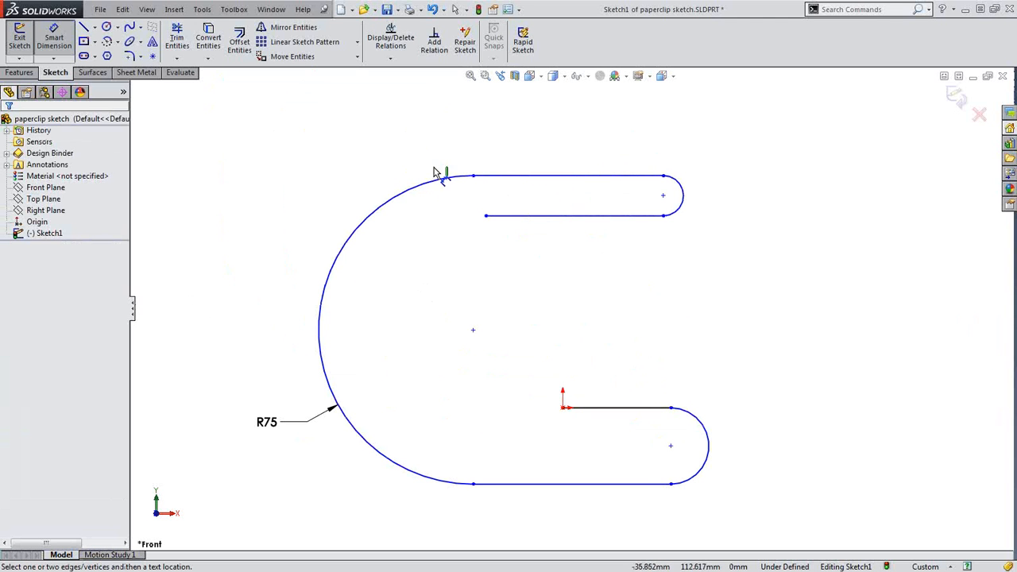
# Drag the short line and top line downward to reshape the clip, then close the sketch
pyautogui.press('Escape')
pyautogui.moveTo(533, 218); pyautogui.dragTo(579, 550)
pyautogui.moveTo(621, 181)
pyautogui.mouseDown()
pyautogui.moveTo(659, 336)
pyautogui.moveTo(673, 466)
pyautogui.mouseUp()
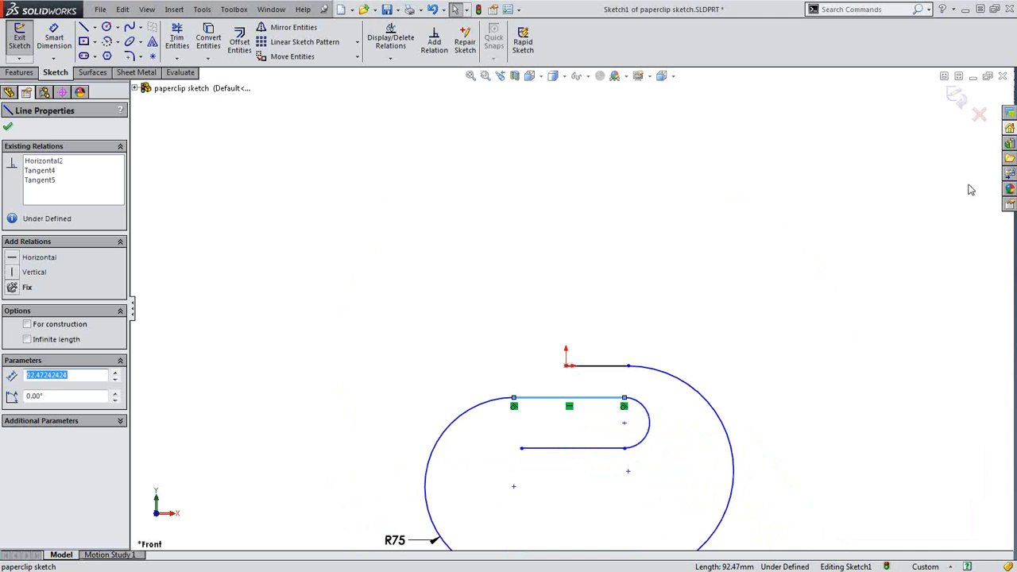
pyautogui.click(1003, 75)
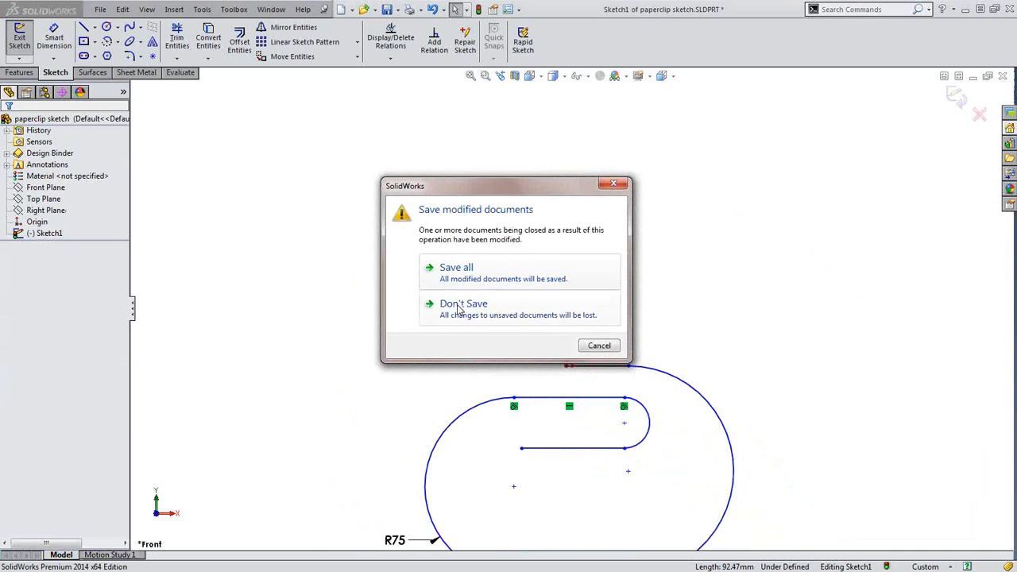
# Discard the paperclip changes and open Scale Sketch.SLDPRT from recent documents
pyautogui.click(460, 307)
pyautogui.press('r')
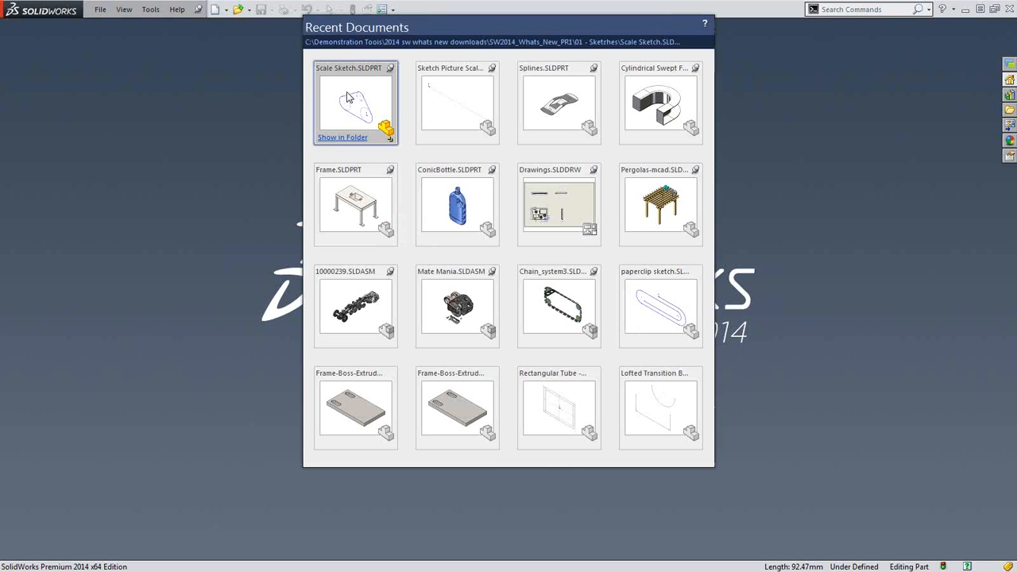
pyautogui.click(354, 102)
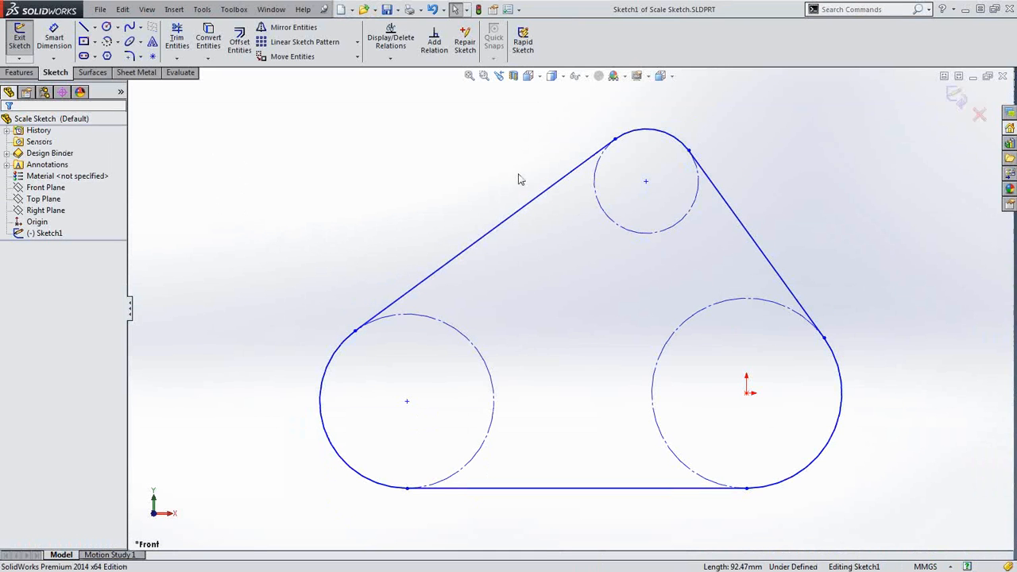
# Give the large right circle a 65 mm diameter dimension
pyautogui.press('s')
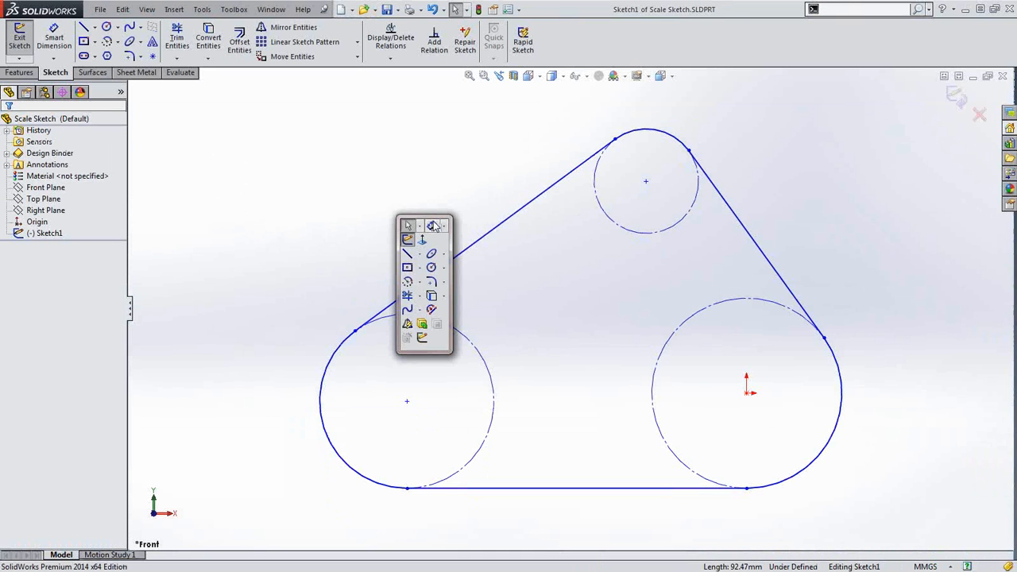
pyautogui.click(435, 226)
pyautogui.click(791, 310)
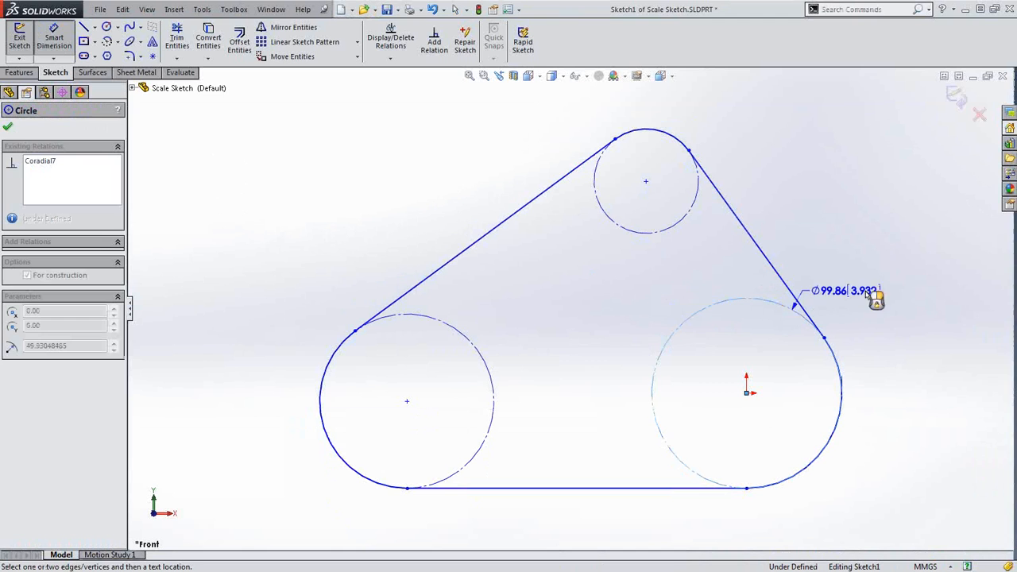
pyautogui.click(900, 300)
pyautogui.write('6')
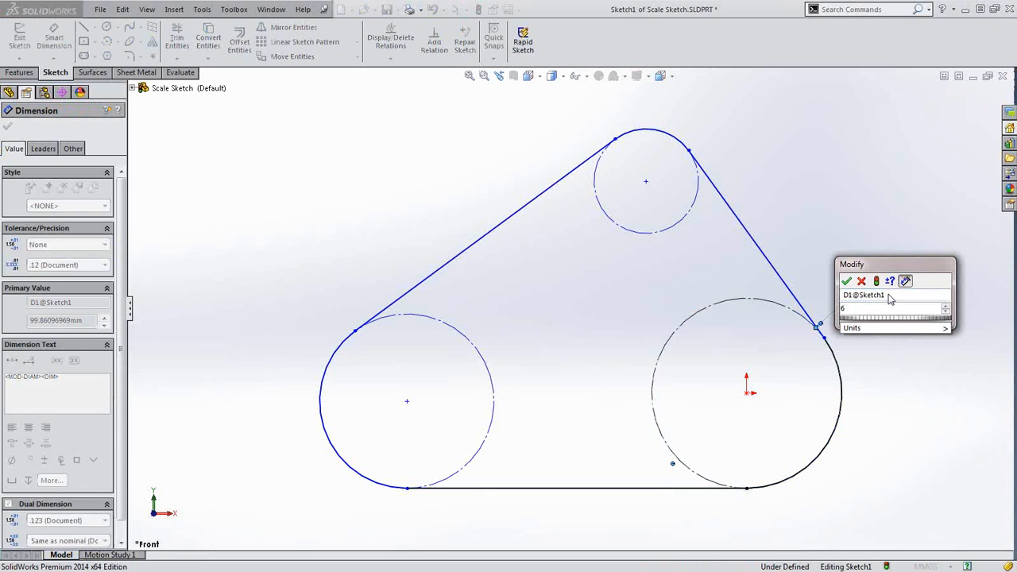
pyautogui.write('5')
pyautogui.press('Return')
# Keep the Ø65 diameter and dimension the two lower circle centres 115 mm apart
pyautogui.click(895, 374)
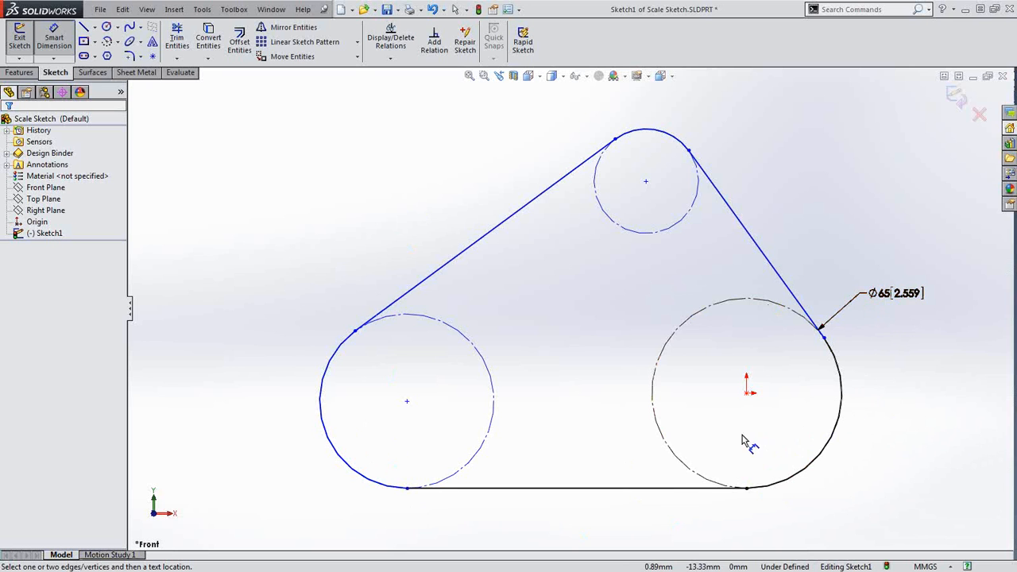
pyautogui.scroll(2, 636, 409)
pyautogui.click(650, 410)
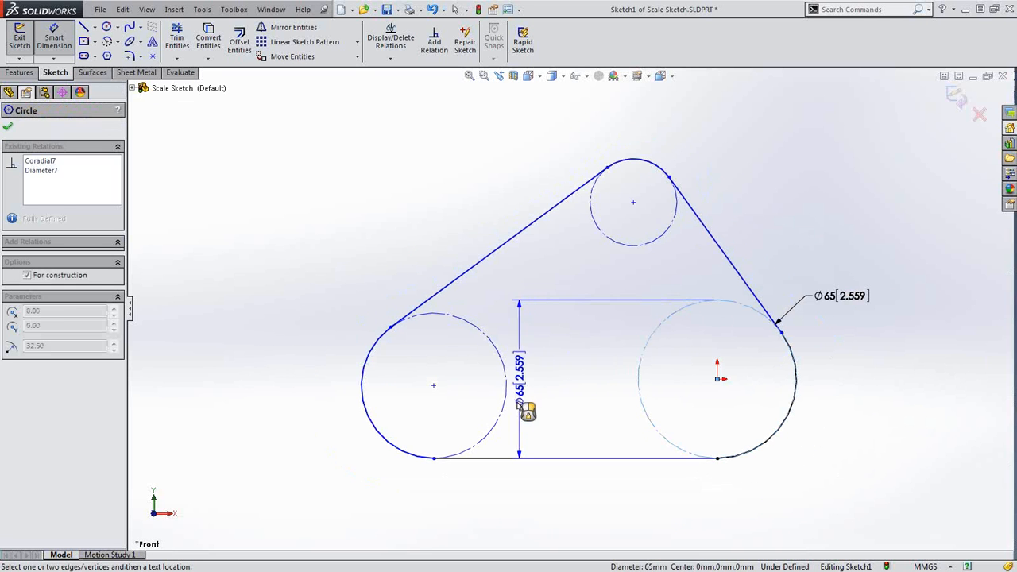
pyautogui.click(503, 408)
pyautogui.click(529, 505)
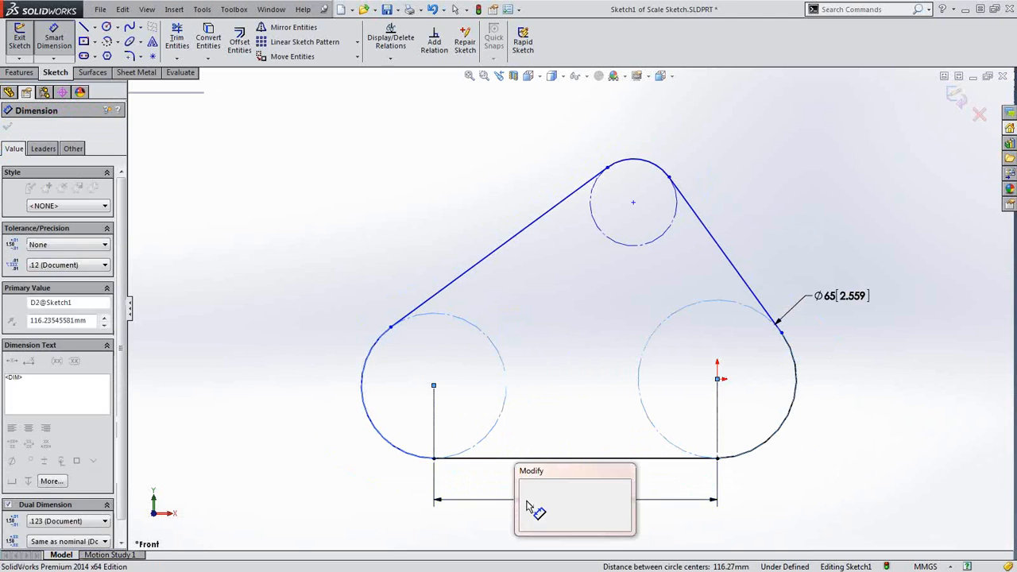
pyautogui.press('Return')
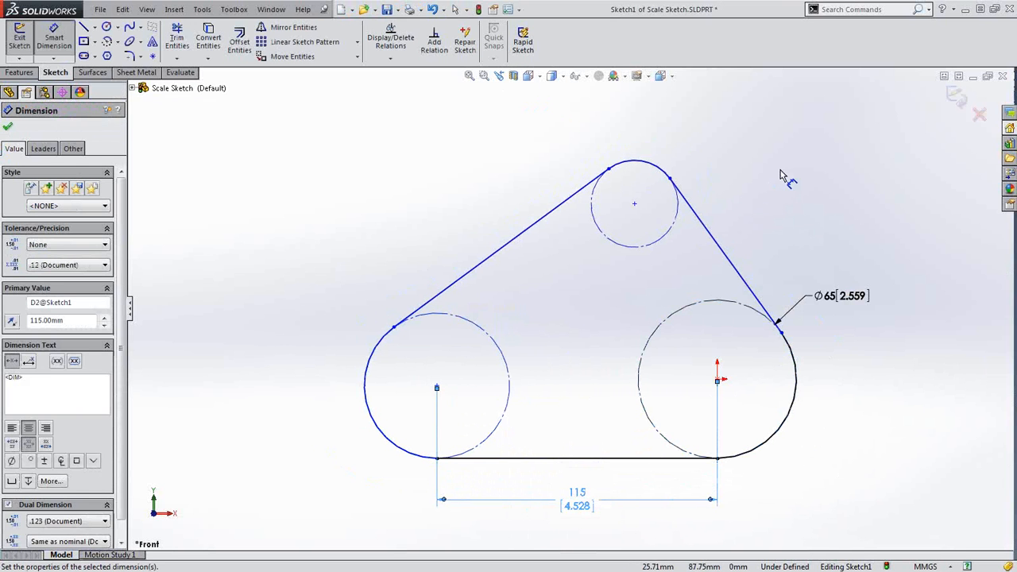
pyautogui.press('Escape')
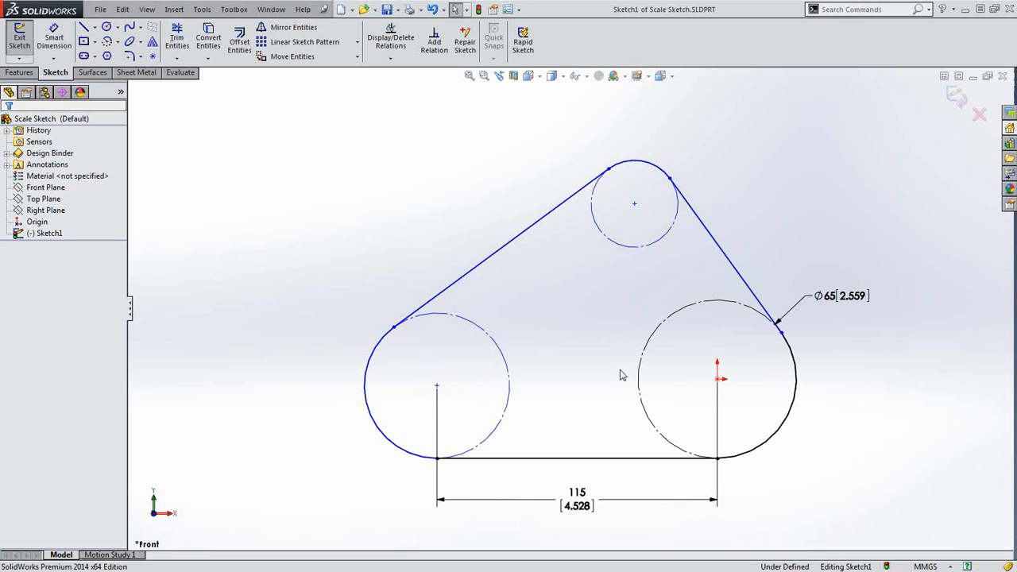
pyautogui.moveTo(620, 371); pyautogui.dragTo(451, 175)
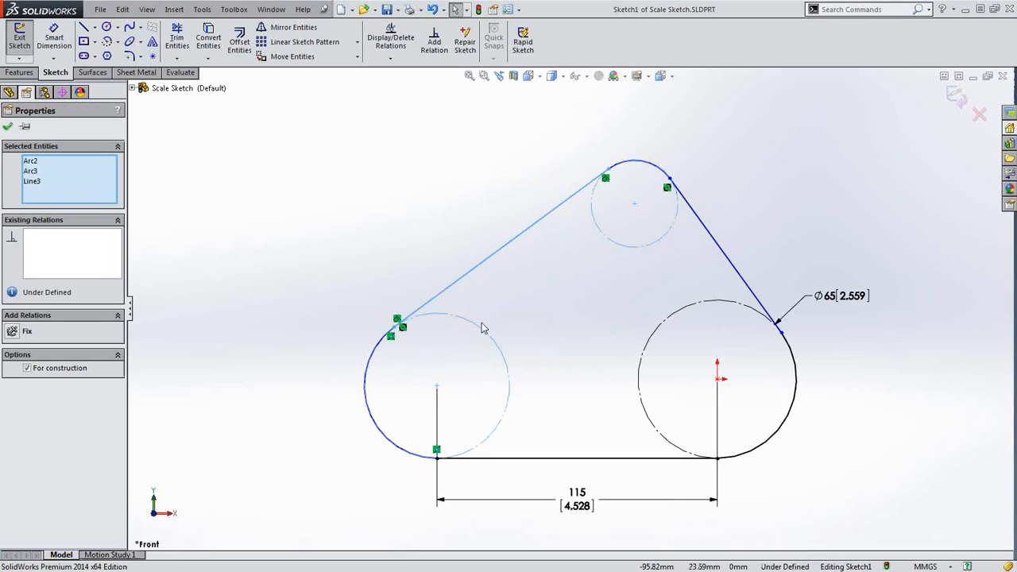
# Try box and click selection on the tangent line and circles, then clear the selection
pyautogui.press('Escape')
pyautogui.moveTo(379, 118); pyautogui.dragTo(644, 427)
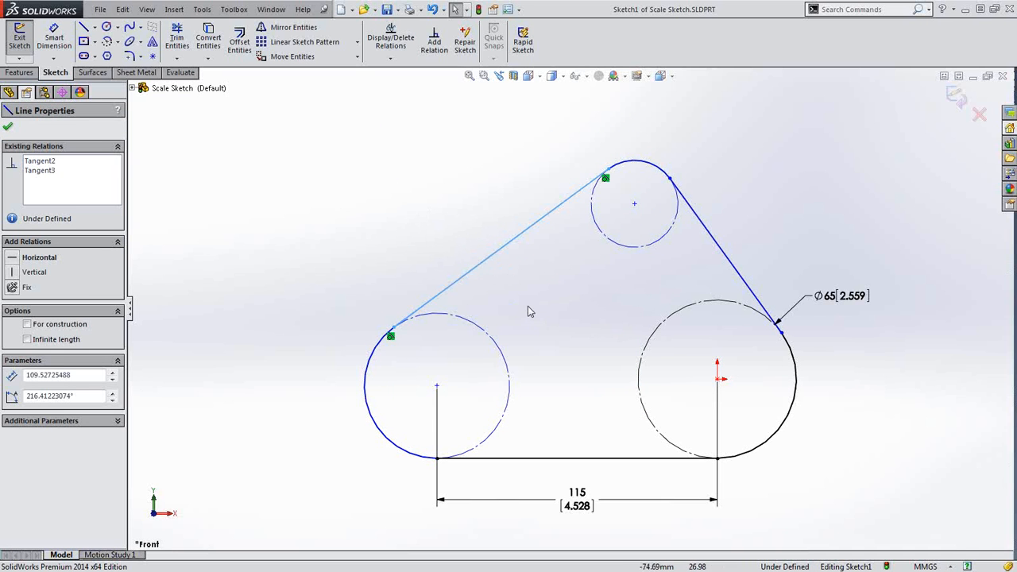
pyautogui.click(410, 243)
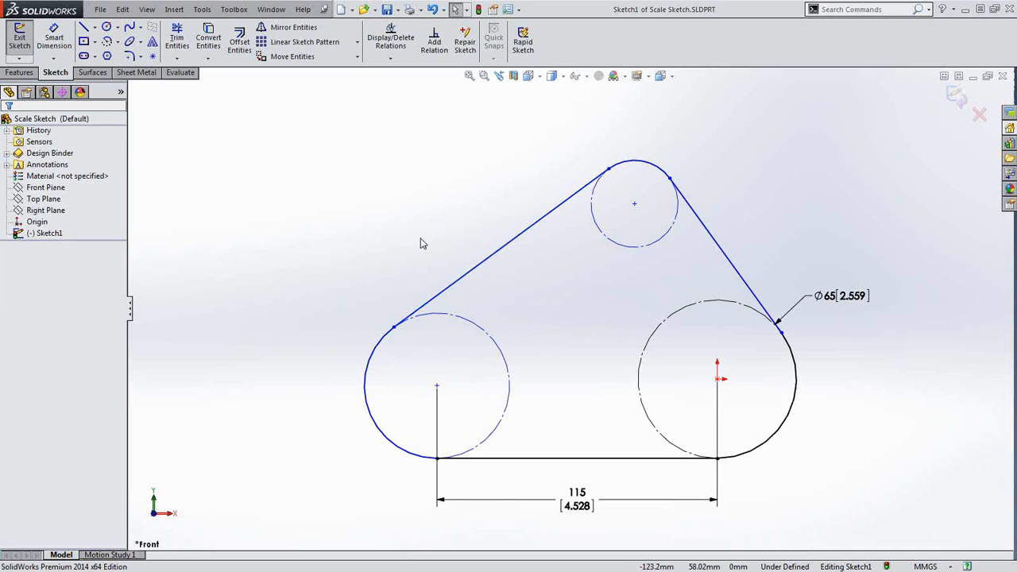
pyautogui.click(614, 246)
pyautogui.keyDown('ctrl'); pyautogui.click(471, 328); pyautogui.keyUp('ctrl')
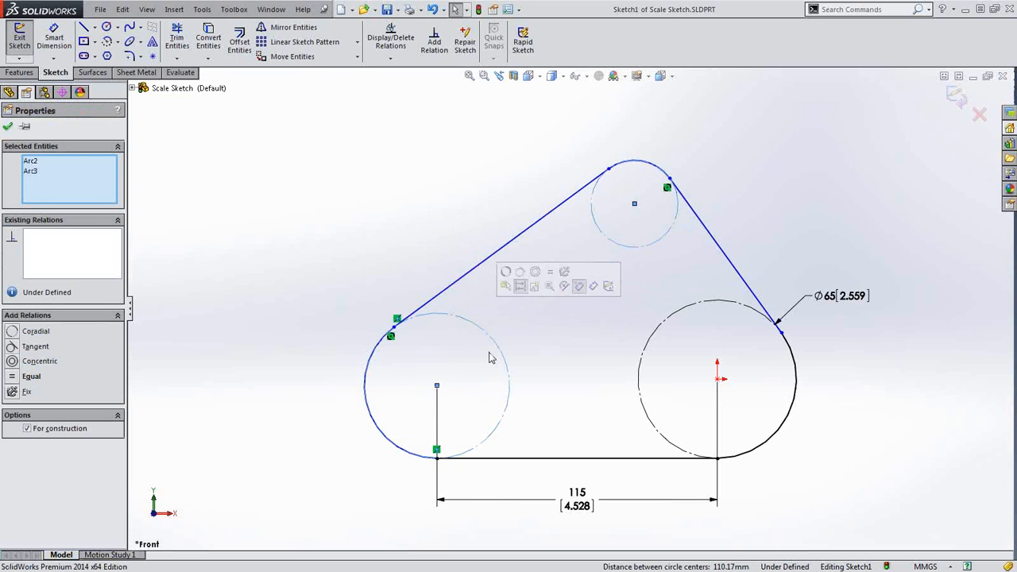
pyautogui.click(425, 222)
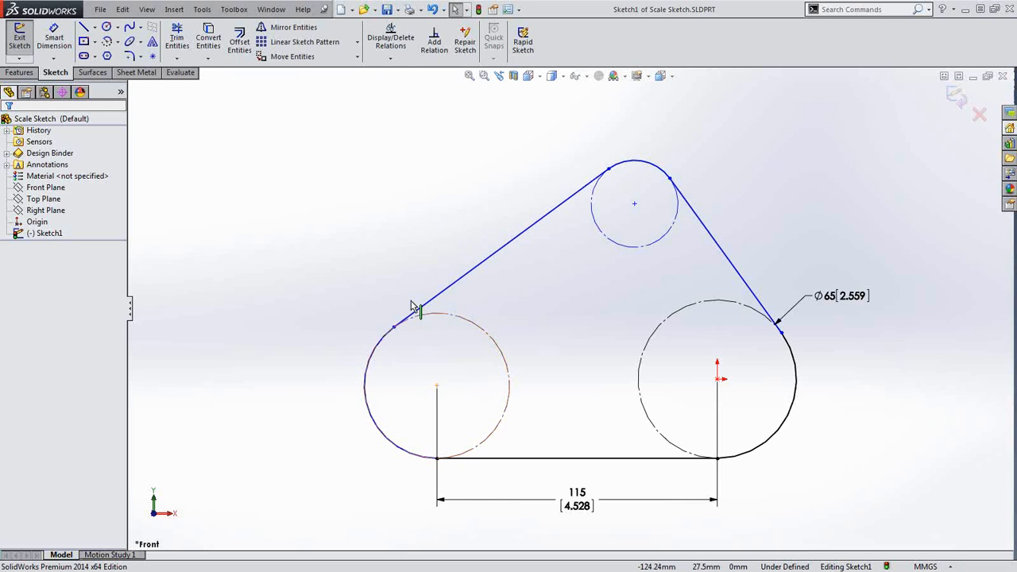
# Switch to Lasso Selection and practise lassoing sketch entities
pyautogui.rightClick(388, 211)
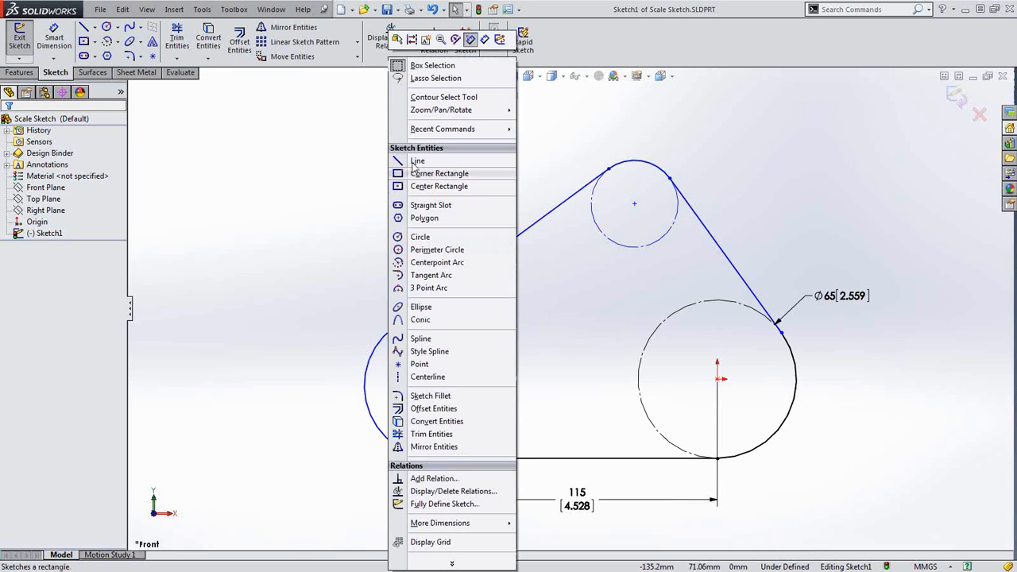
pyautogui.click(440, 79)
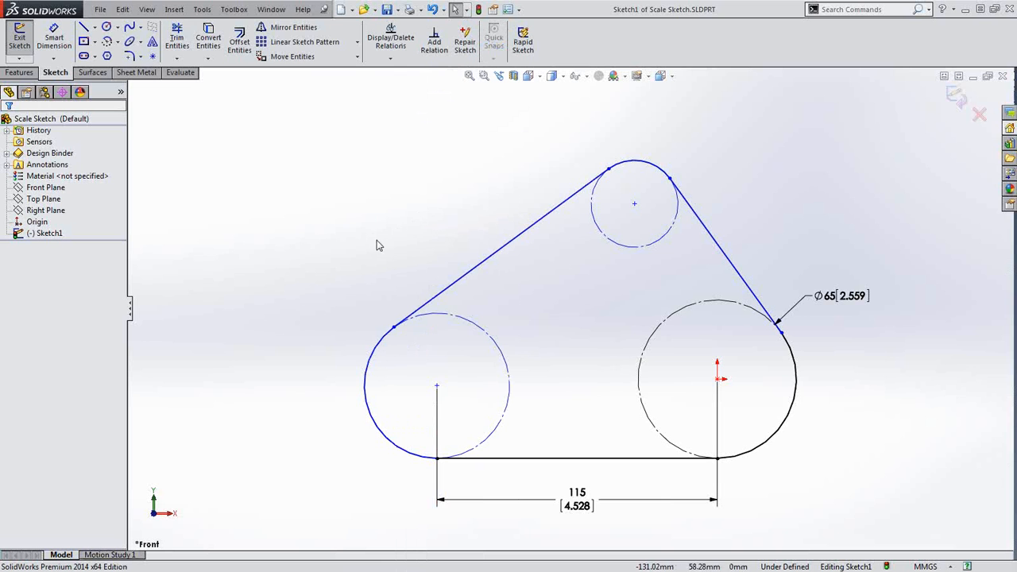
pyautogui.moveTo(407, 240)
pyautogui.mouseDown()
pyautogui.moveTo(342, 141)
pyautogui.moveTo(318, 141)
pyautogui.mouseUp()
pyautogui.moveTo(279, 230)
pyautogui.mouseDown()
pyautogui.moveTo(393, 263)
pyautogui.moveTo(352, 110)
pyautogui.moveTo(318, 102)
pyautogui.moveTo(482, 209)
pyautogui.moveTo(240, 240)
pyautogui.mouseUp()
pyautogui.moveTo(259, 161)
pyautogui.mouseDown()
pyautogui.moveTo(332, 181)
pyautogui.moveTo(279, 318)
pyautogui.mouseUp()
pyautogui.moveTo(449, 361)
pyautogui.mouseDown()
pyautogui.moveTo(632, 290)
pyautogui.moveTo(620, 214)
pyautogui.moveTo(507, 390)
pyautogui.mouseUp()
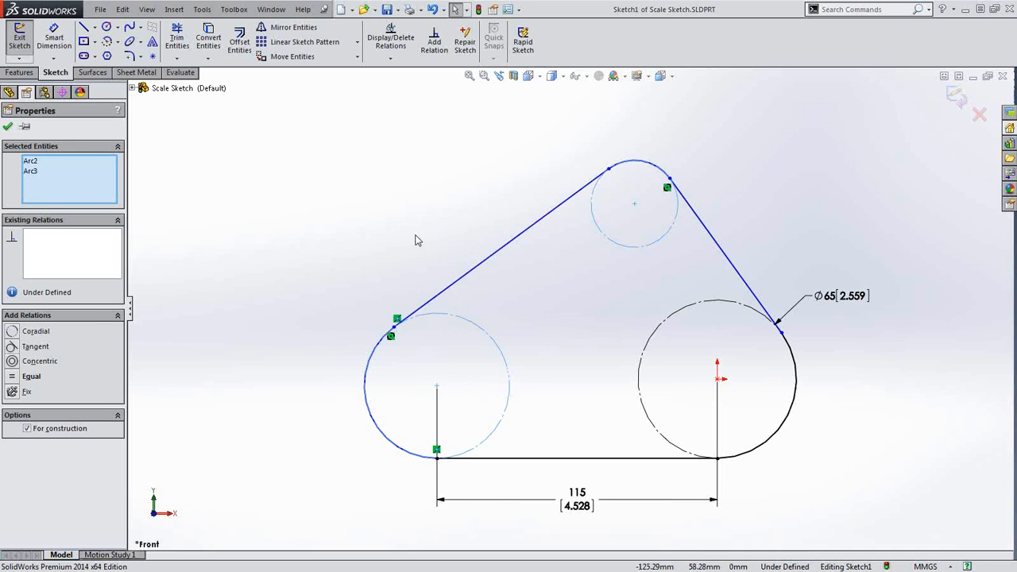
pyautogui.moveTo(496, 106)
pyautogui.mouseDown()
pyautogui.moveTo(358, 191)
pyautogui.moveTo(755, 421)
pyautogui.moveTo(690, 130)
pyautogui.moveTo(665, 106)
pyautogui.mouseUp()
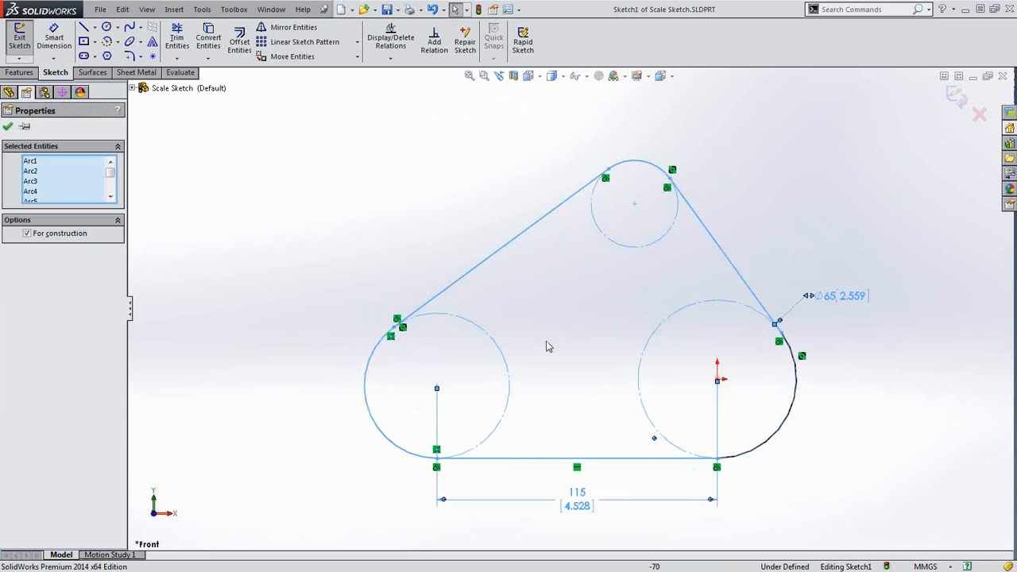
pyautogui.click(409, 211)
# Lasso the left and top circles and add an Equal relation between them
pyautogui.moveTo(459, 386)
pyautogui.mouseDown()
pyautogui.moveTo(607, 279)
pyautogui.moveTo(602, 211)
pyautogui.moveTo(594, 240)
pyautogui.mouseUp()
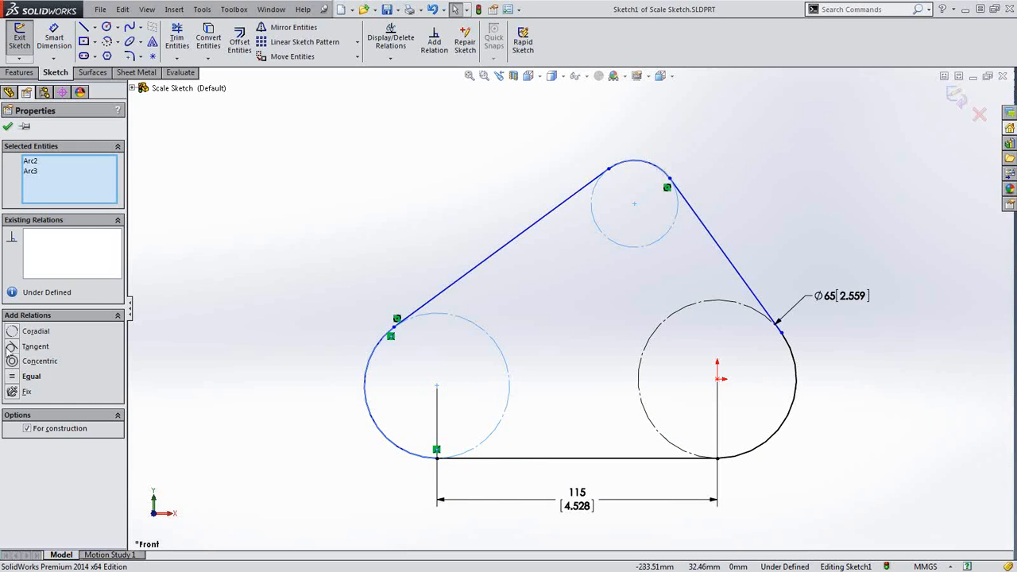
pyautogui.click(31, 376)
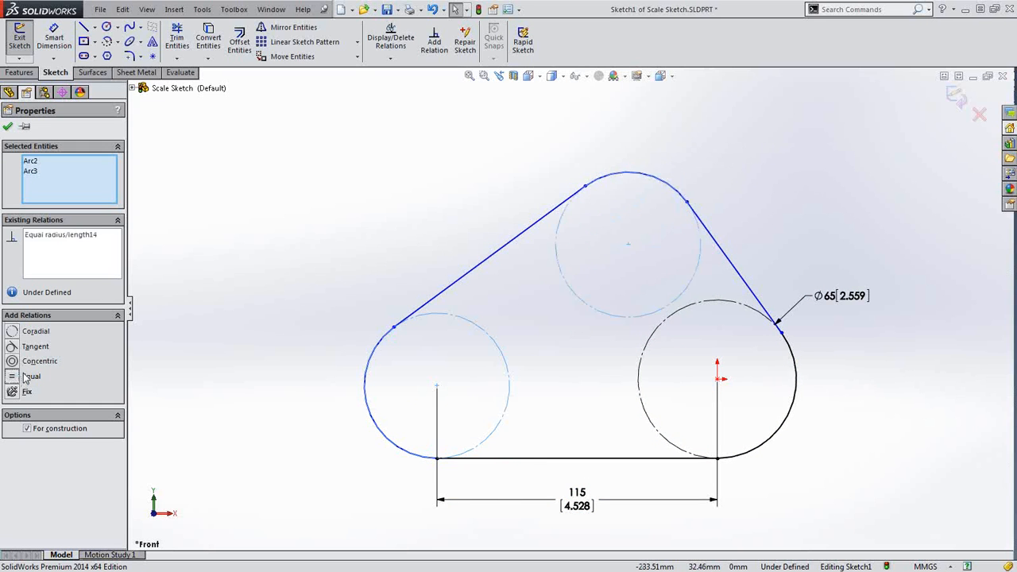
pyautogui.click(202, 232)
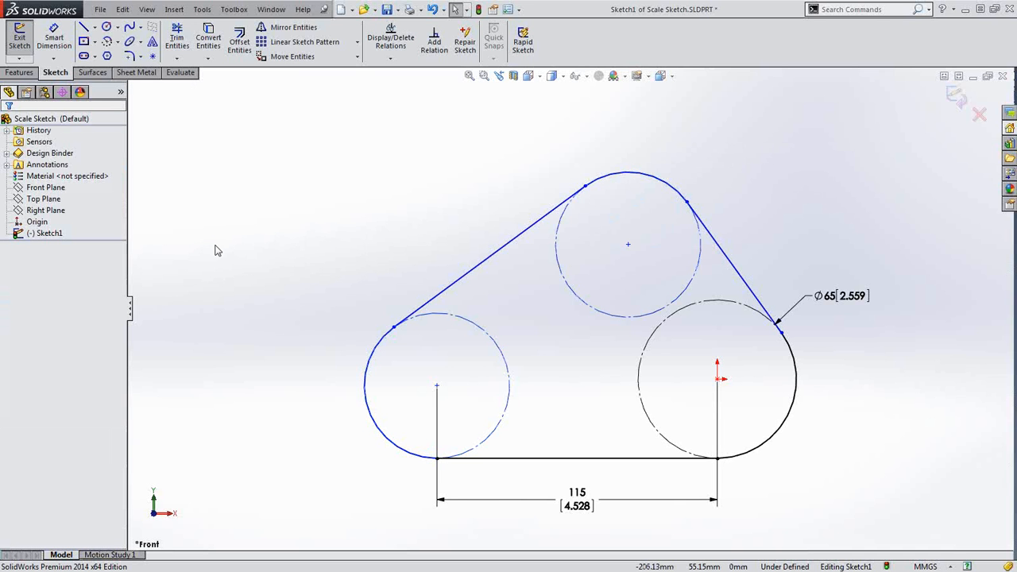
# Dimension the lower-left circle to a 35 mm diameter
pyautogui.press('s')
pyautogui.click(250, 256)
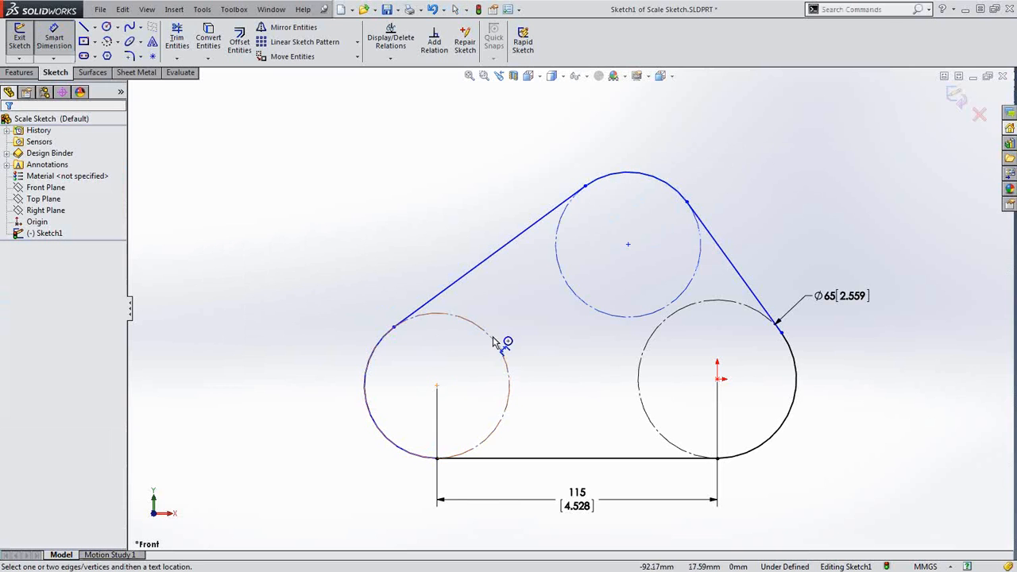
pyautogui.click(487, 337)
pyautogui.click(254, 283)
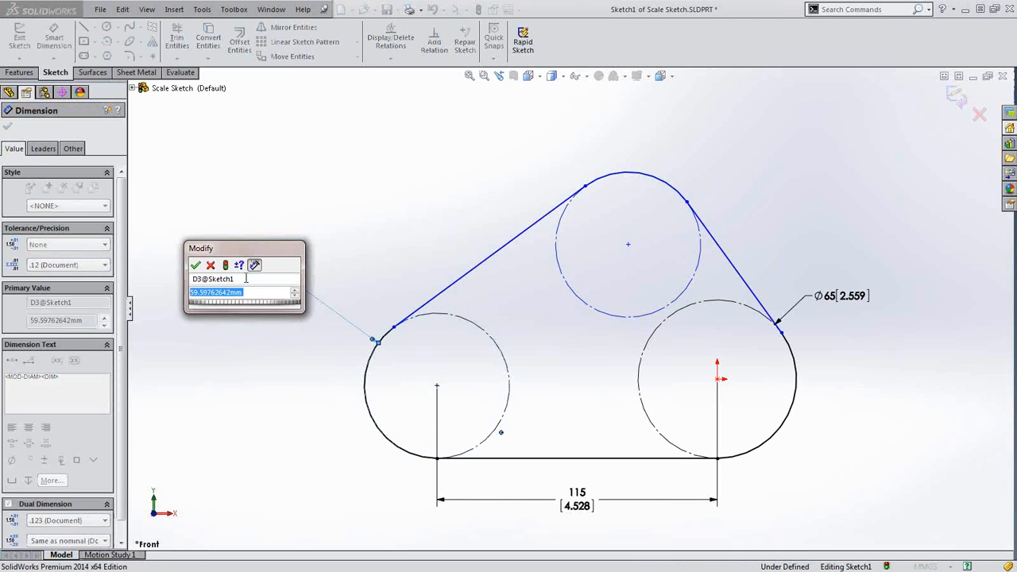
pyautogui.write('35')
pyautogui.press('Return')
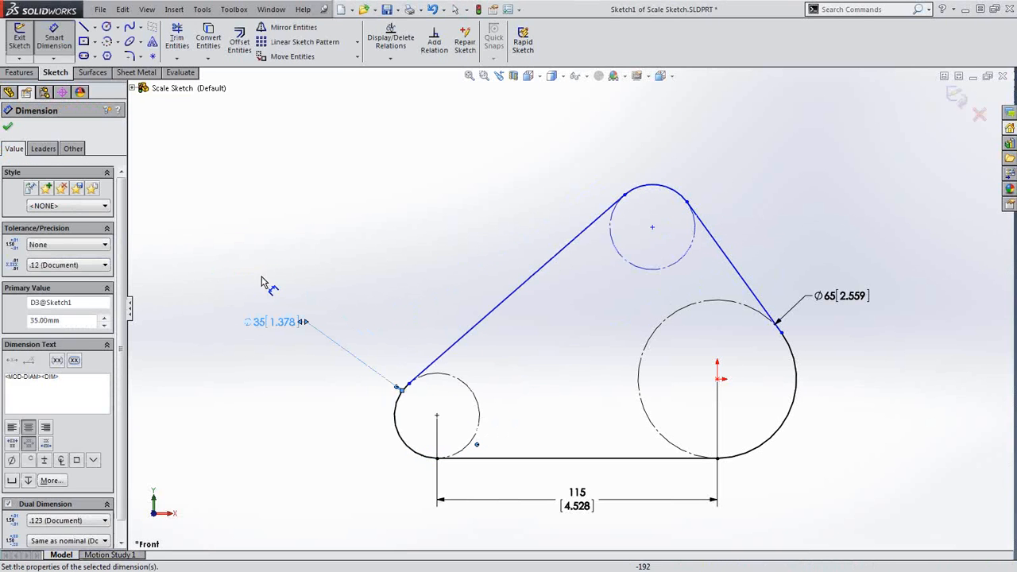
# Set a 65 mm vertical distance between the right and top circle centres, then fit the view
pyautogui.click(711, 307)
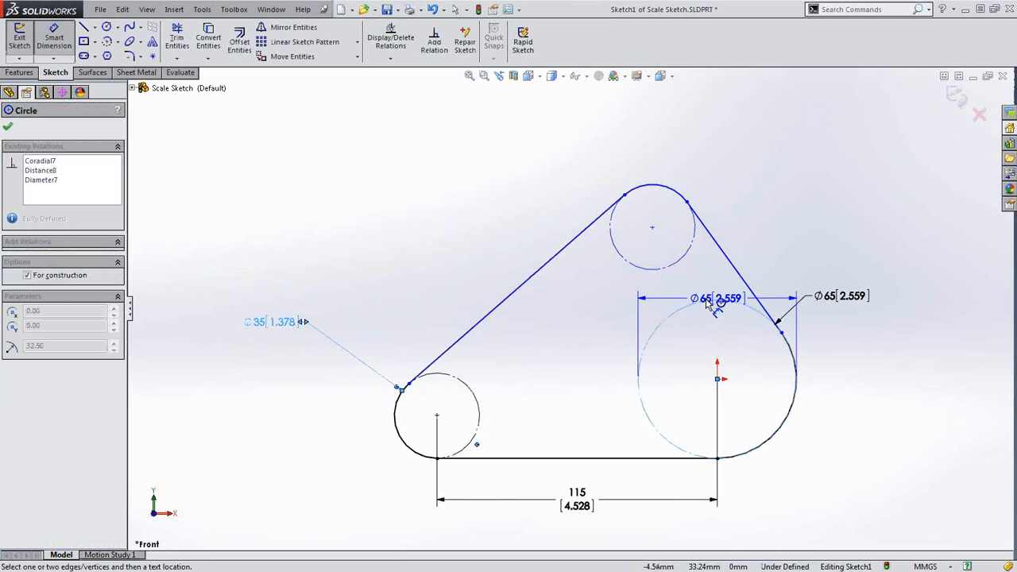
pyautogui.click(676, 264)
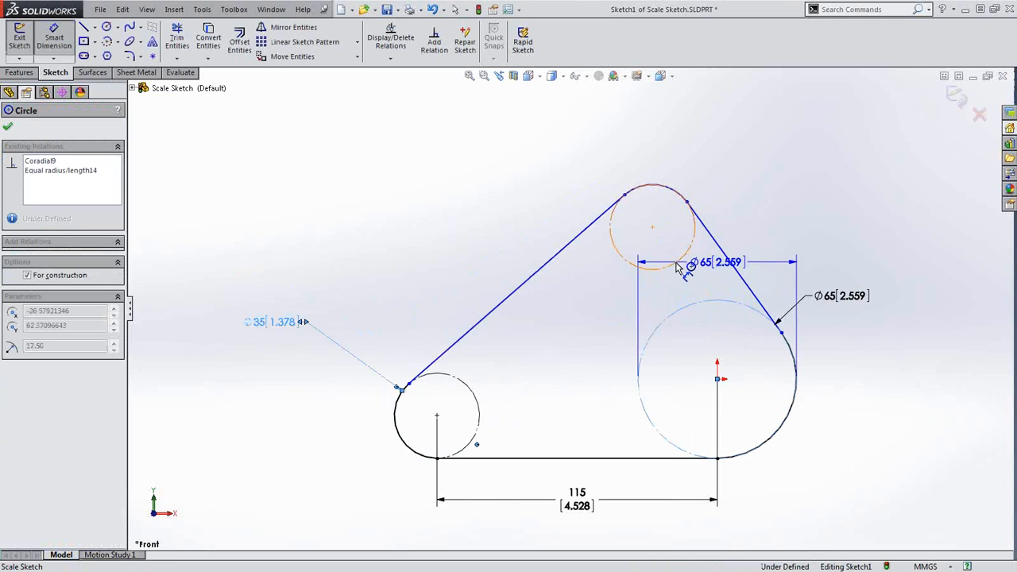
pyautogui.click(935, 306)
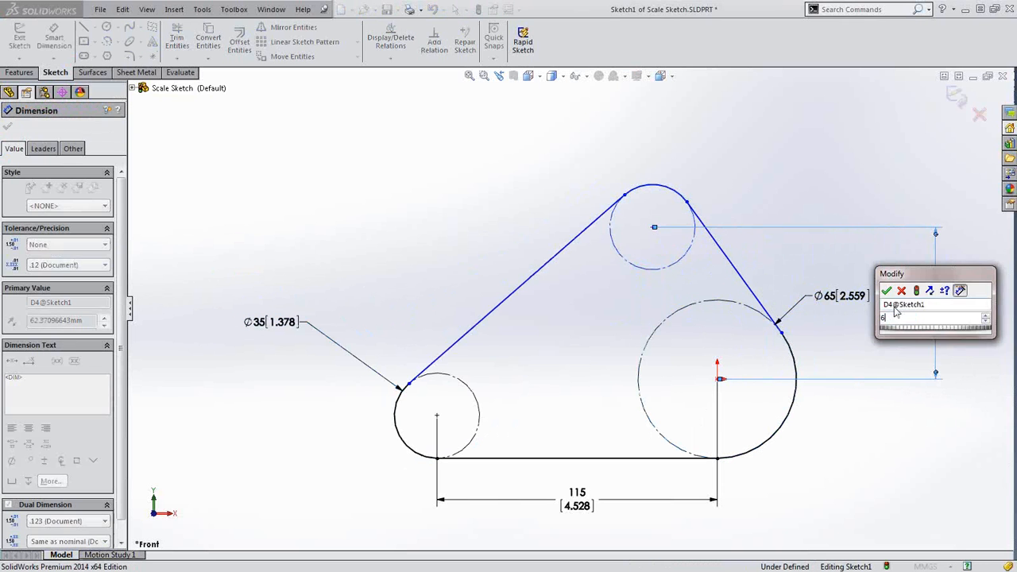
pyautogui.write('65')
pyautogui.press('Return')
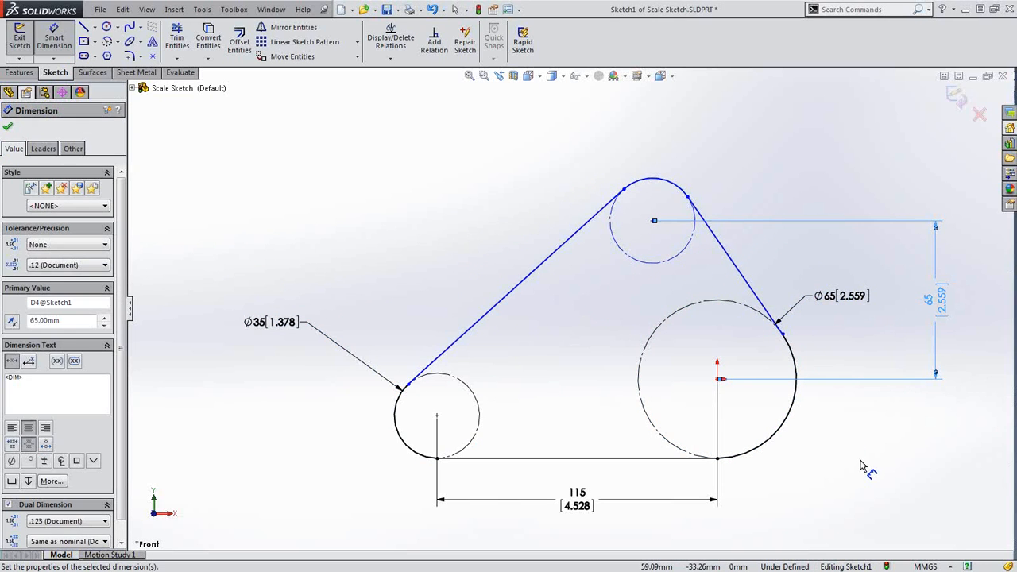
pyautogui.press('Escape')
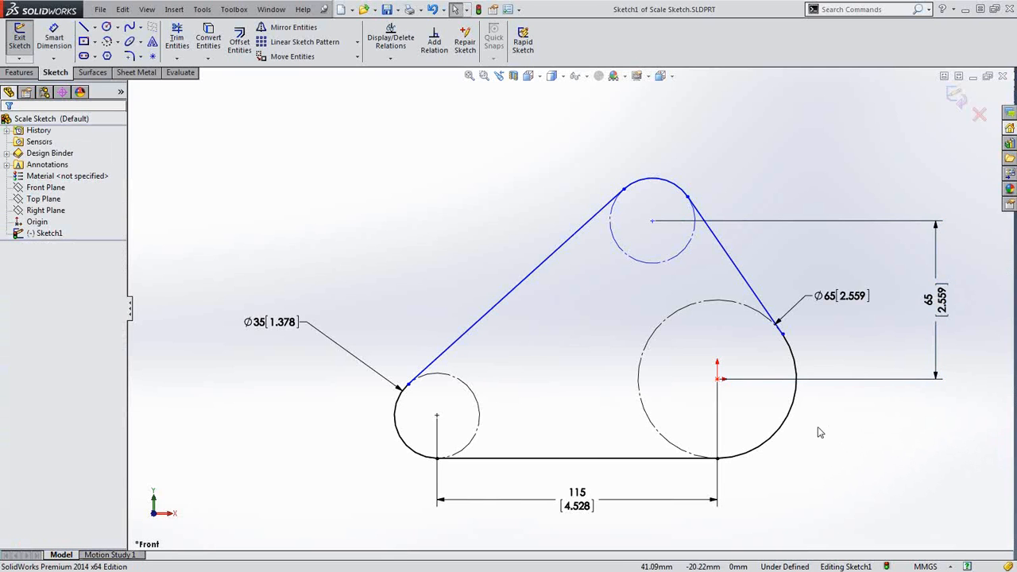
pyautogui.press('z')
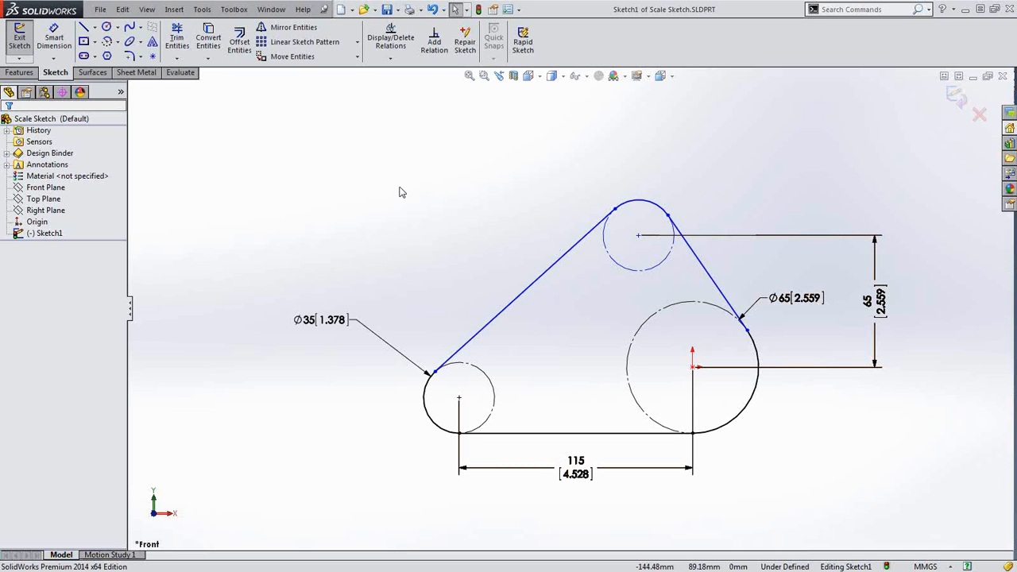
# Add a Path Length Dimension on the chained closed belt loop
pyautogui.press('s')
pyautogui.click(449, 199)
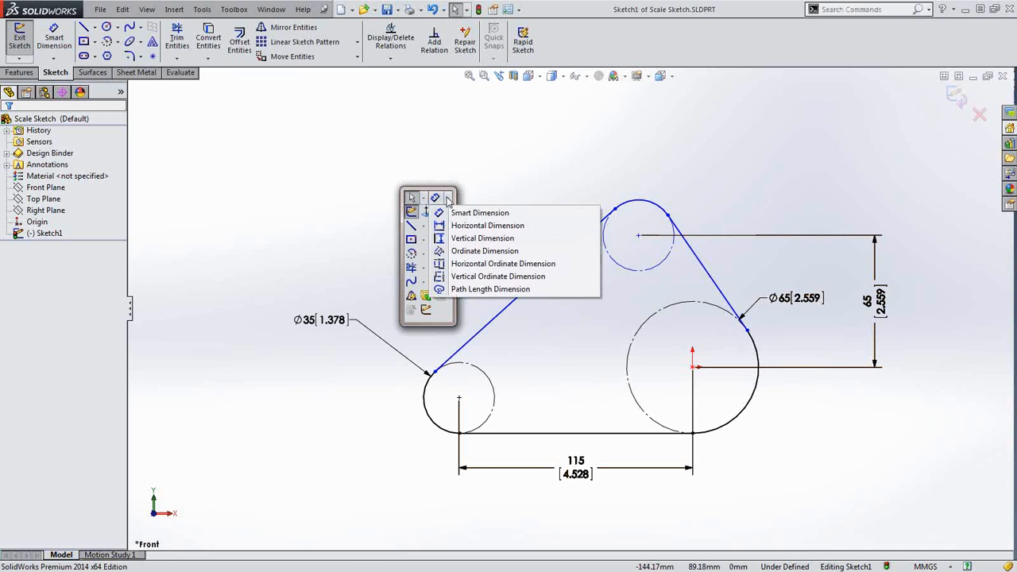
pyautogui.click(486, 290)
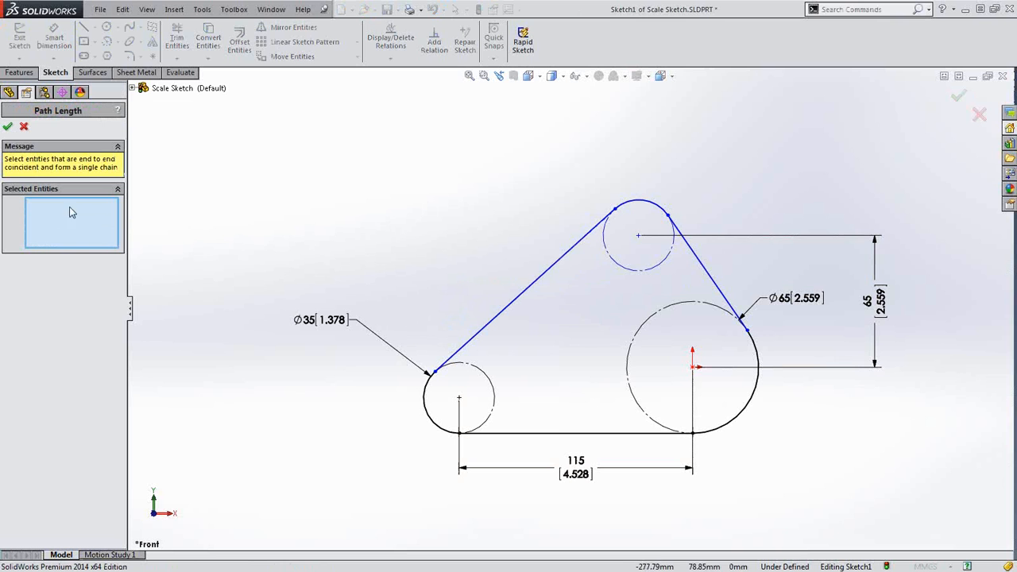
pyautogui.rightClick(523, 294)
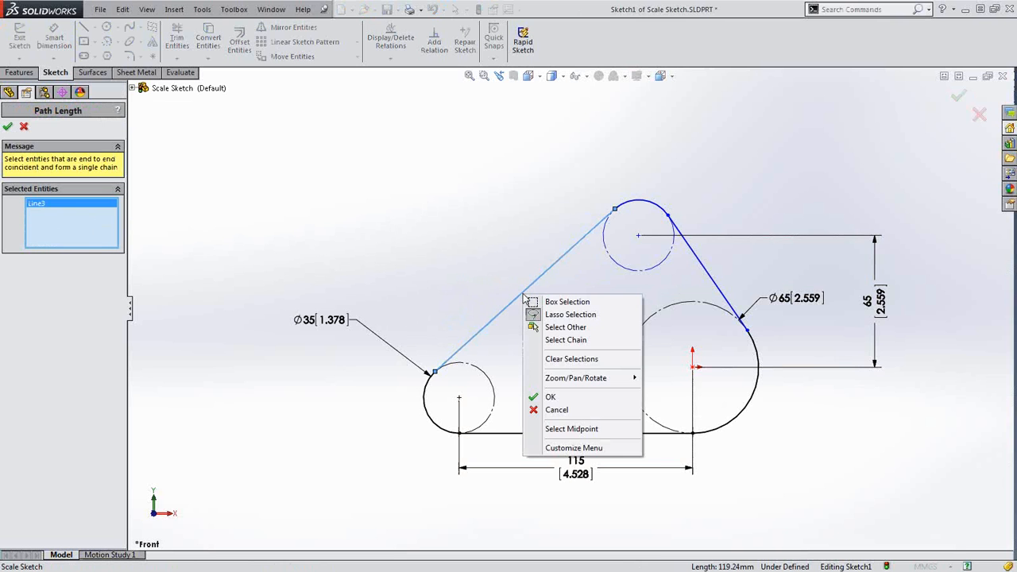
pyautogui.click(569, 341)
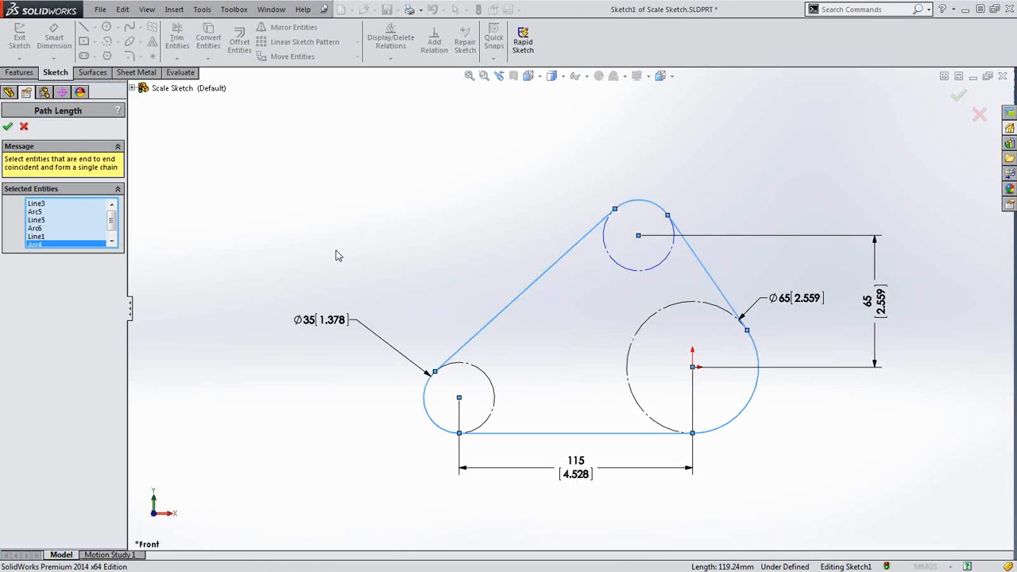
pyautogui.click(8, 128)
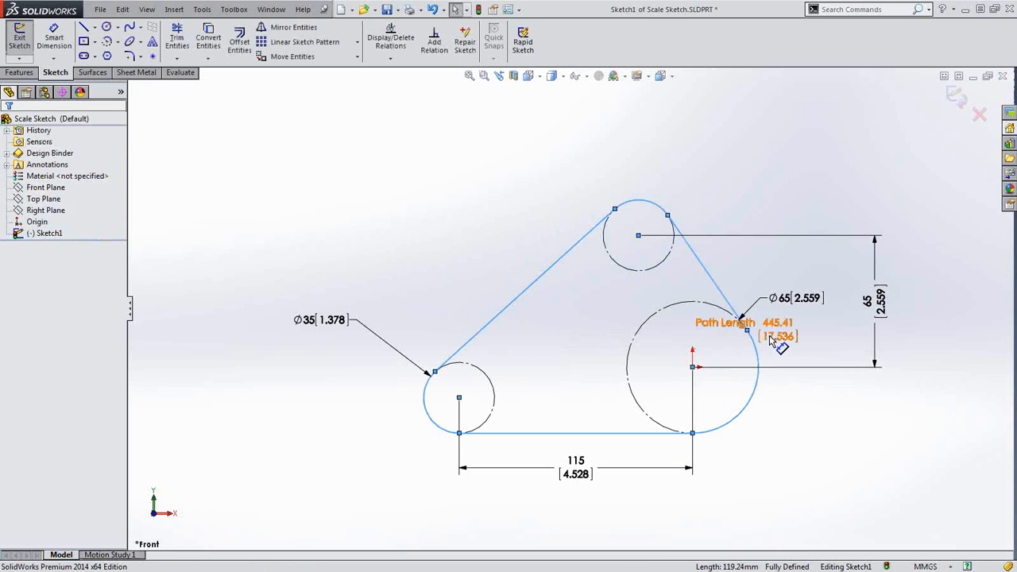
pyautogui.click(864, 437)
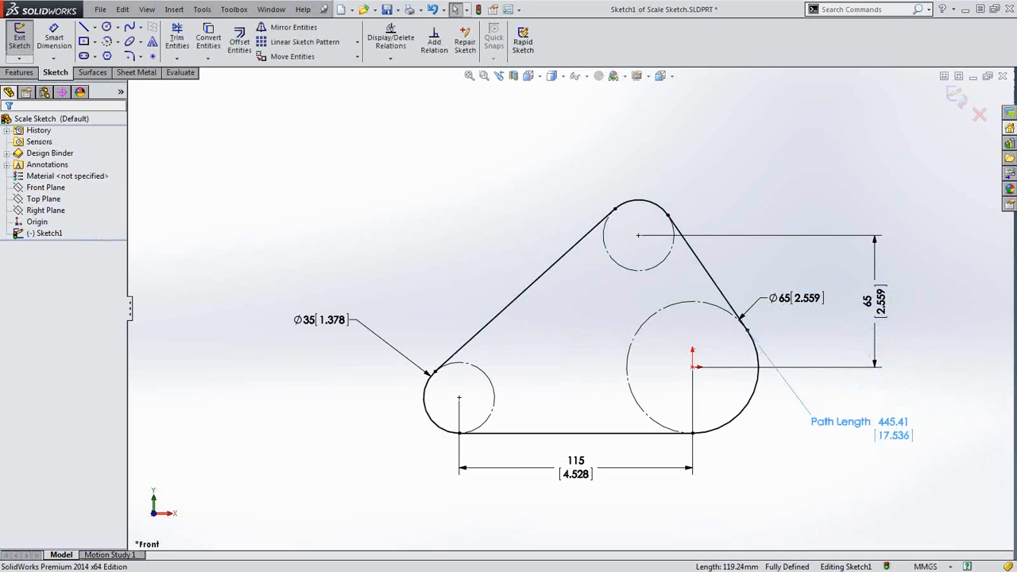
# Set the path length to 445 mm, trying values up to 475 before keeping 445
pyautogui.doubleClick(868, 433)
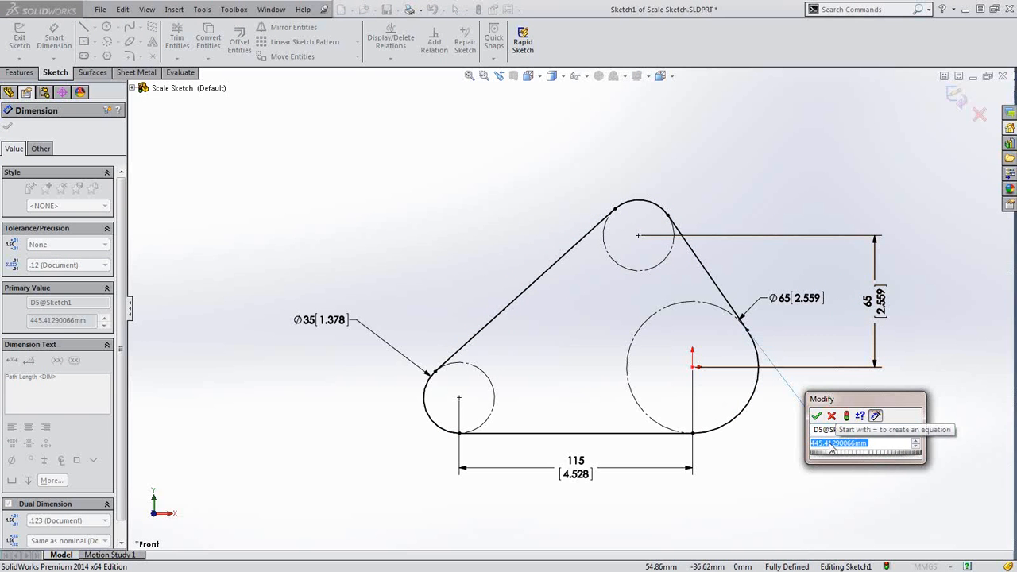
pyautogui.write('44')
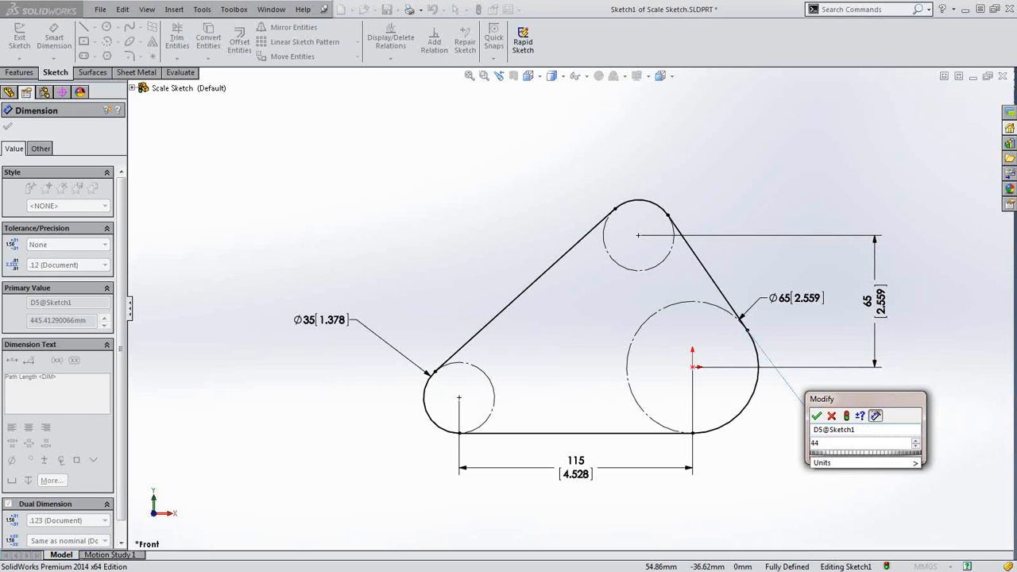
pyautogui.write('5')
pyautogui.press('Return')
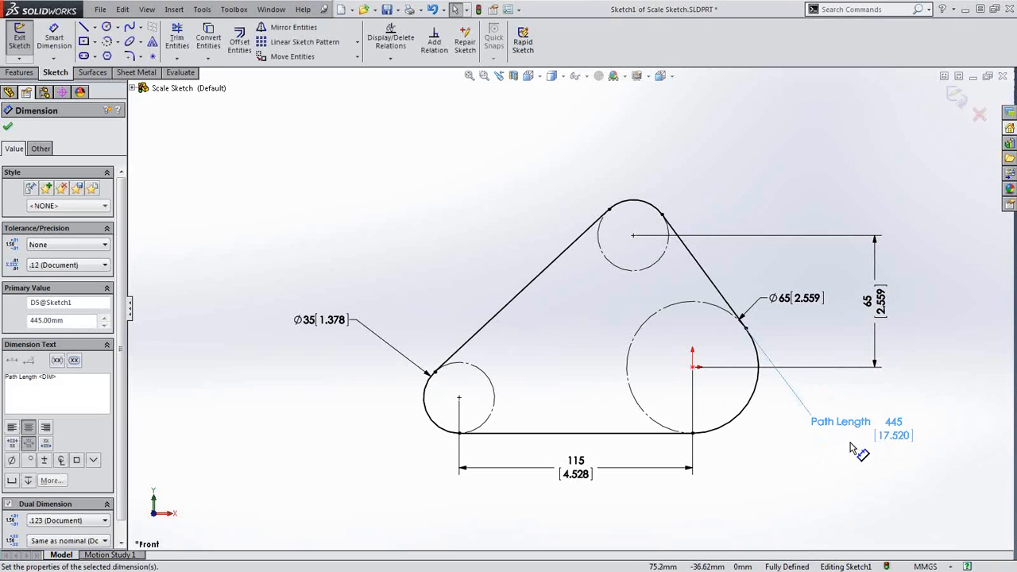
pyautogui.doubleClick(903, 438)
pyautogui.click(947, 442)
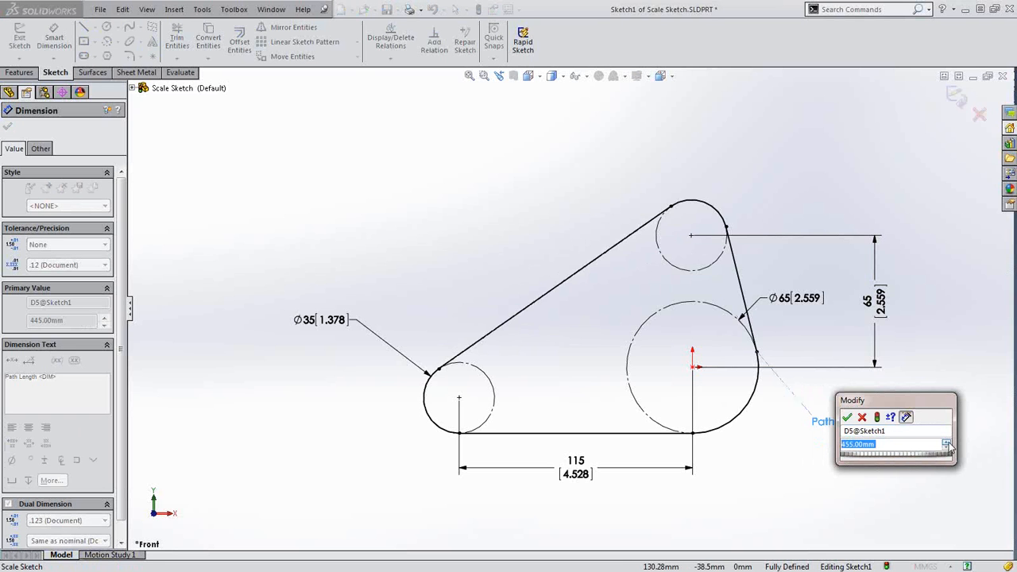
pyautogui.click(947, 447)
pyautogui.click(946, 443)
pyautogui.click(946, 442)
pyautogui.click(947, 449)
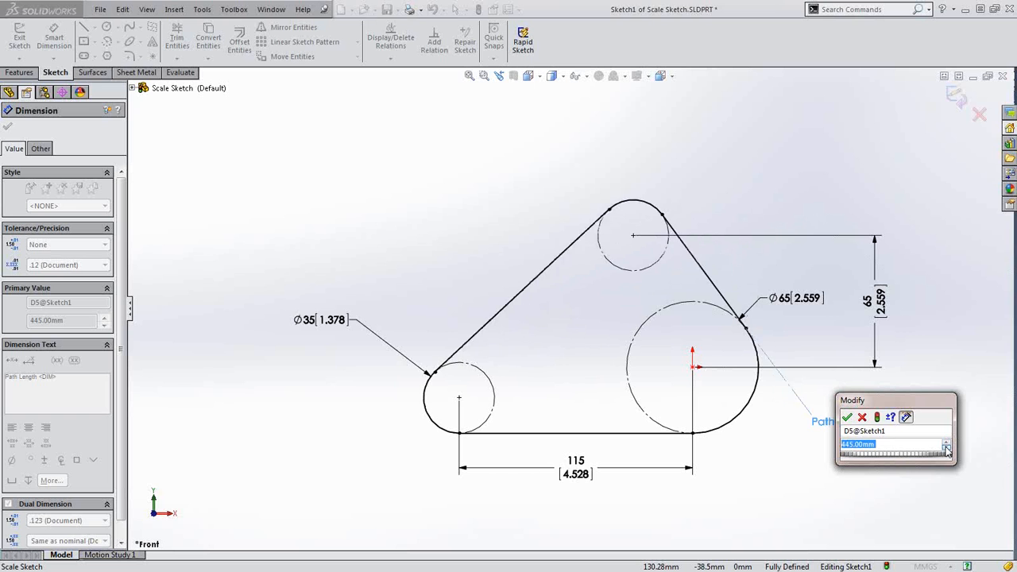
pyautogui.click(946, 443)
pyautogui.click(946, 443)
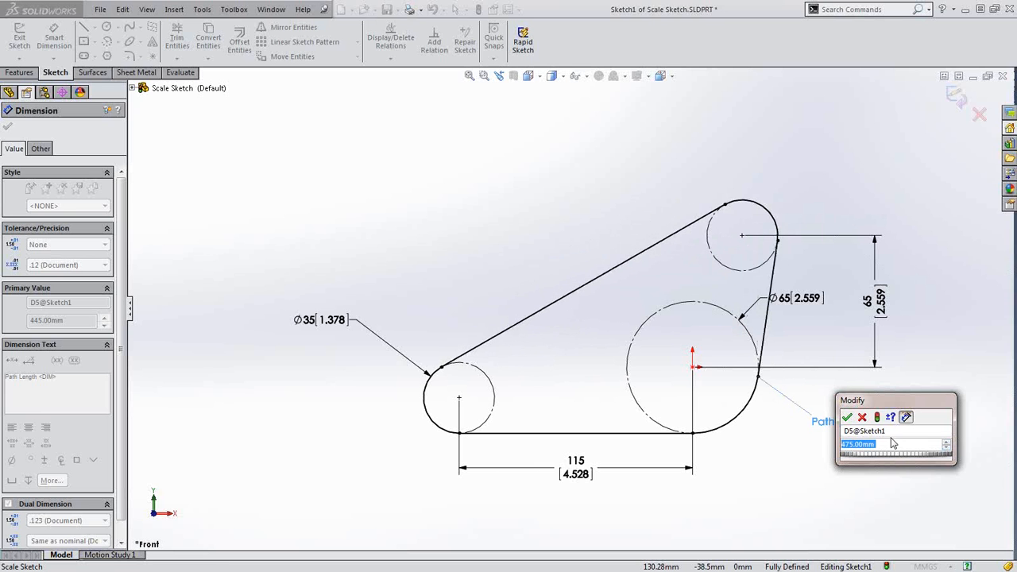
pyautogui.click(863, 418)
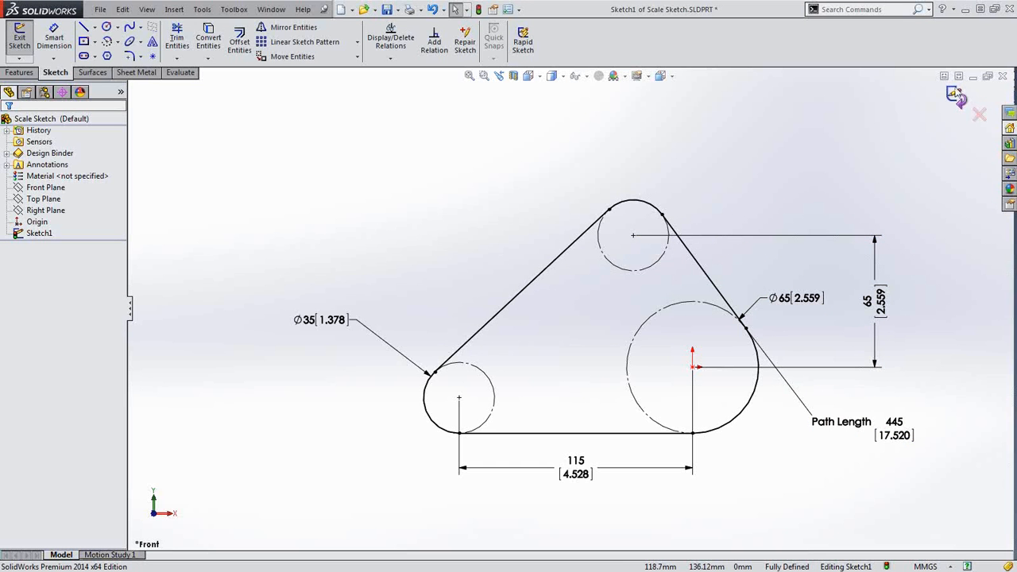
# Close Scale Sketch without saving and open Splines.SLDPRT from recent documents
pyautogui.click(1003, 77)
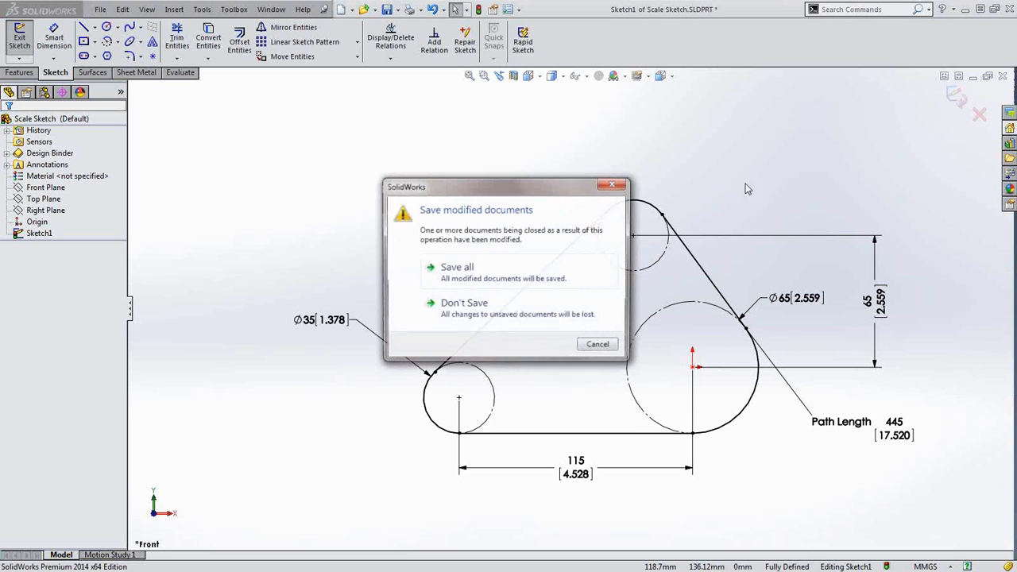
pyautogui.click(465, 318)
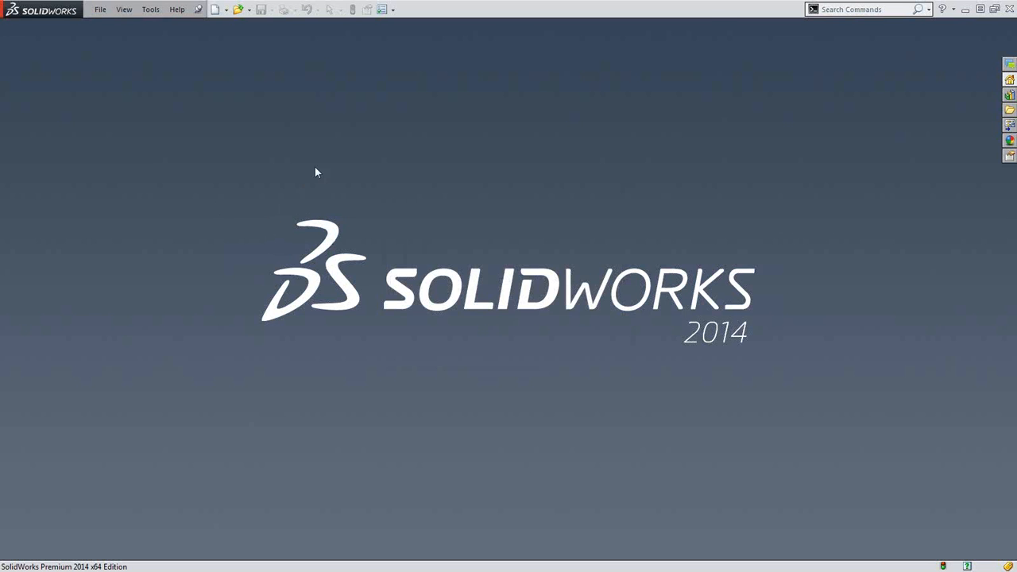
pyautogui.press('d')
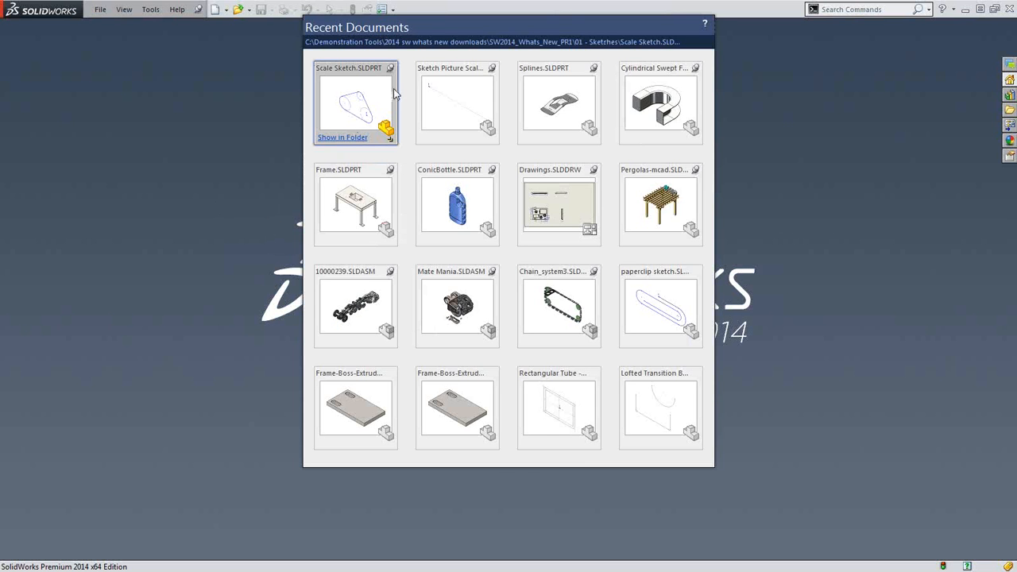
pyautogui.click(553, 105)
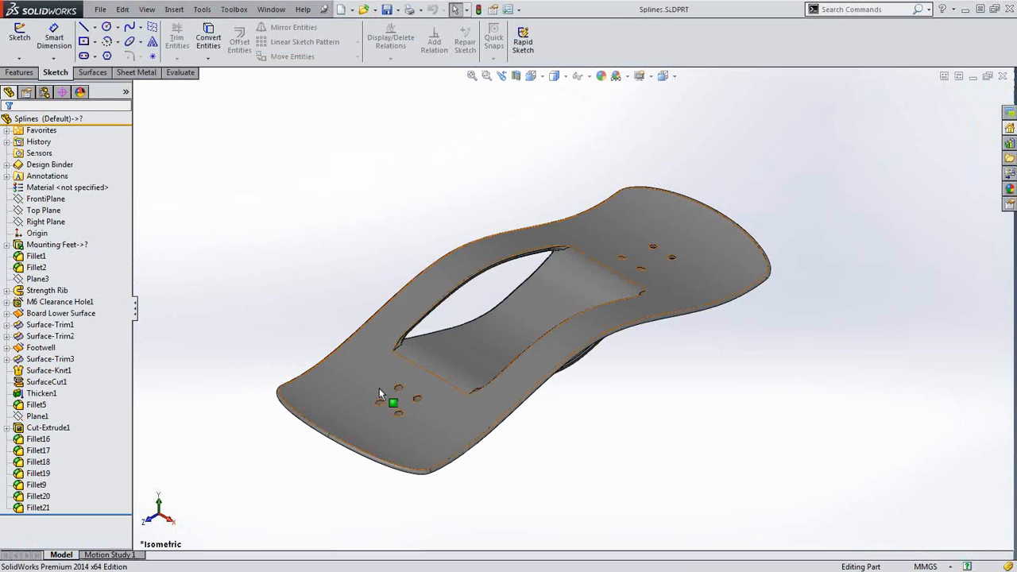
pyautogui.moveTo(325, 374); pyautogui.dragTo(354, 333, button='middle')
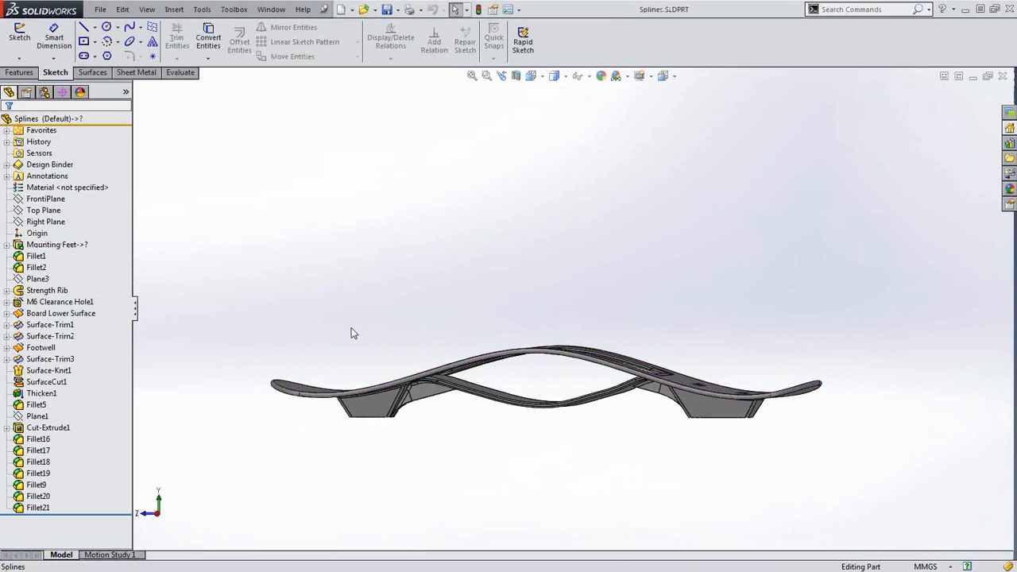
# Show the Strength Rib Profile and Strength Rib Path sketches on the model
pyautogui.click(6, 290)
pyautogui.click(70, 302)
pyautogui.keyDown('ctrl'); pyautogui.click(57, 313); pyautogui.keyUp('ctrl')
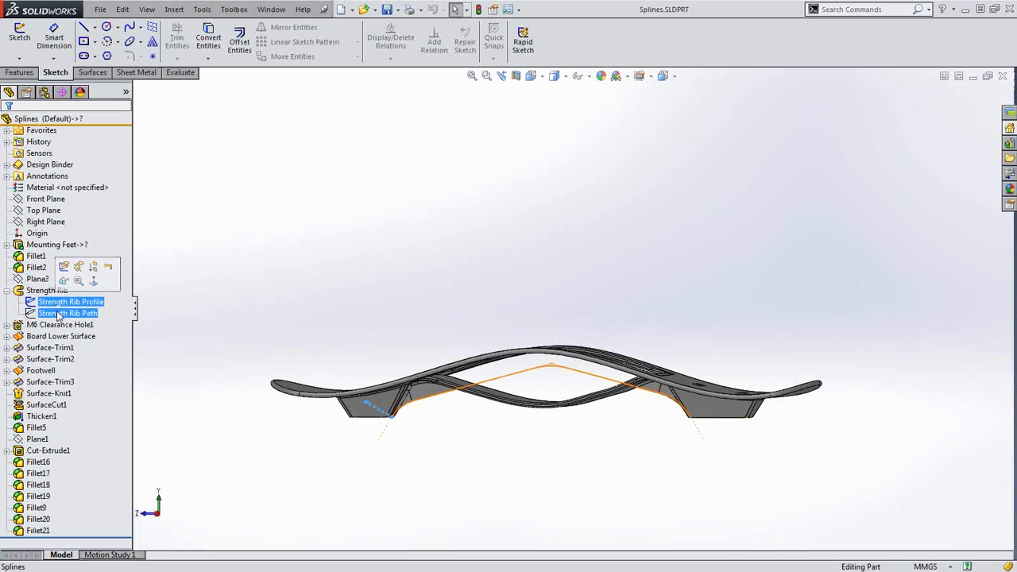
pyautogui.click(64, 280)
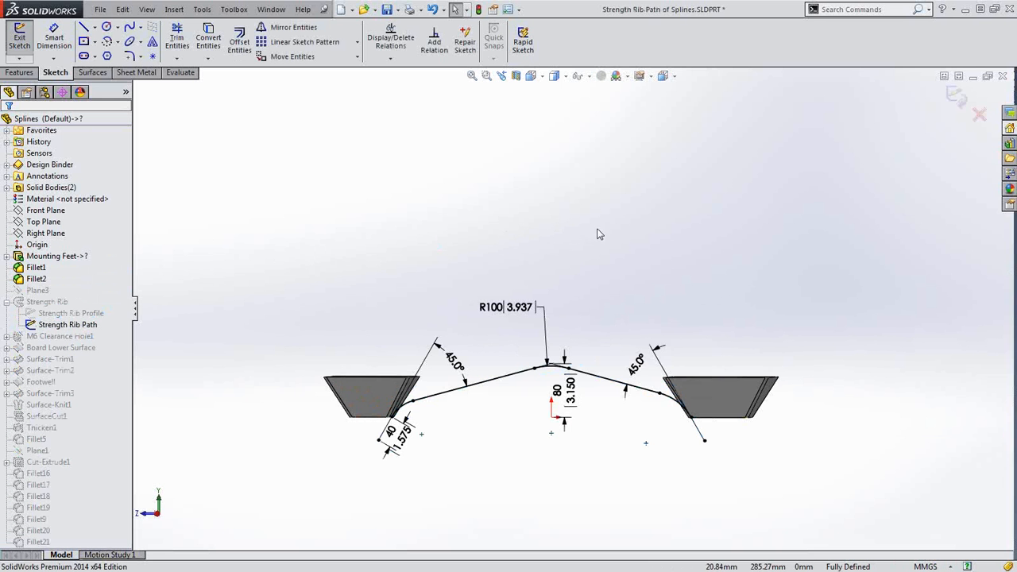
# Edit the Strength Rib Path sketch in Right view and select its left corner arc
pyautogui.press('space')
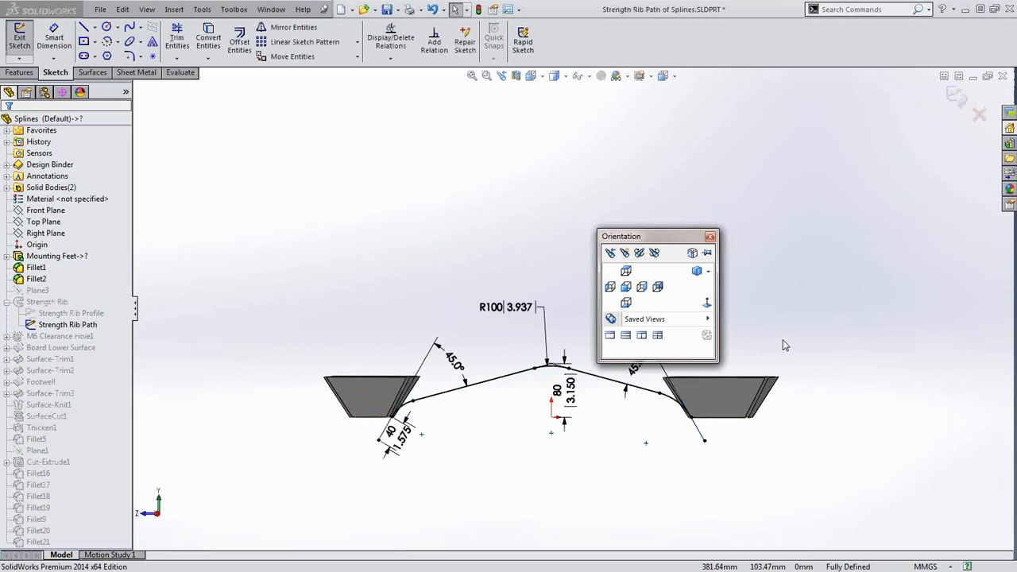
pyautogui.click(706, 307)
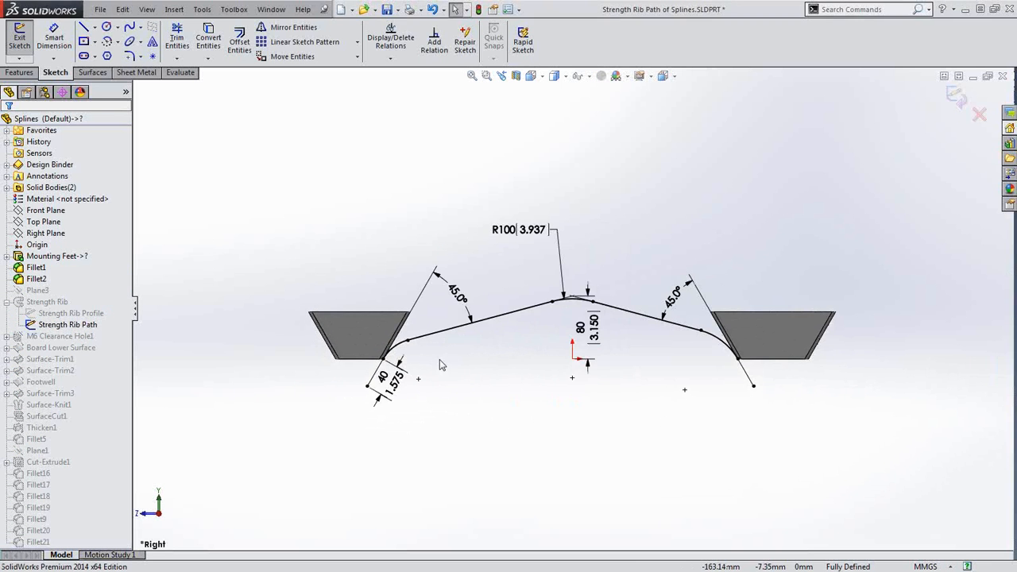
pyautogui.scroll(-3, 411, 347)
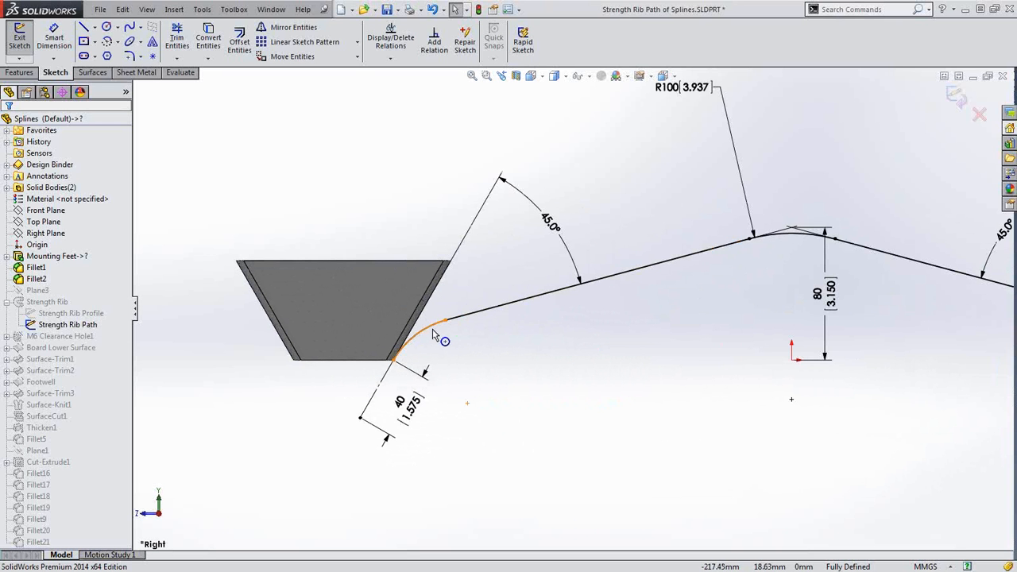
pyautogui.click(435, 327)
pyautogui.click(471, 361)
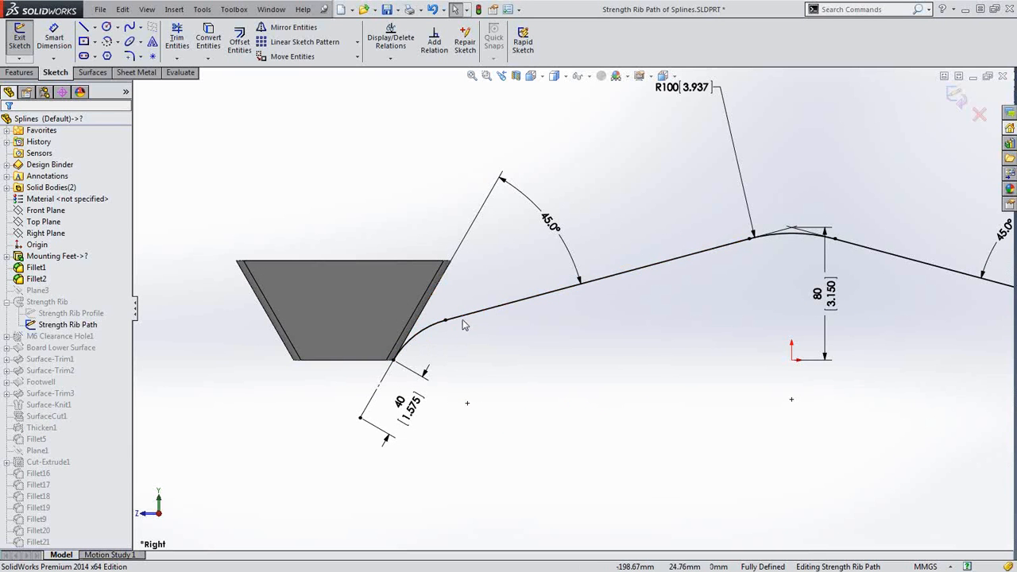
pyautogui.click(428, 331)
# Delete the left and right corner arcs of the rib path
pyautogui.press('Delete')
pyautogui.scroll(3, 636, 387)
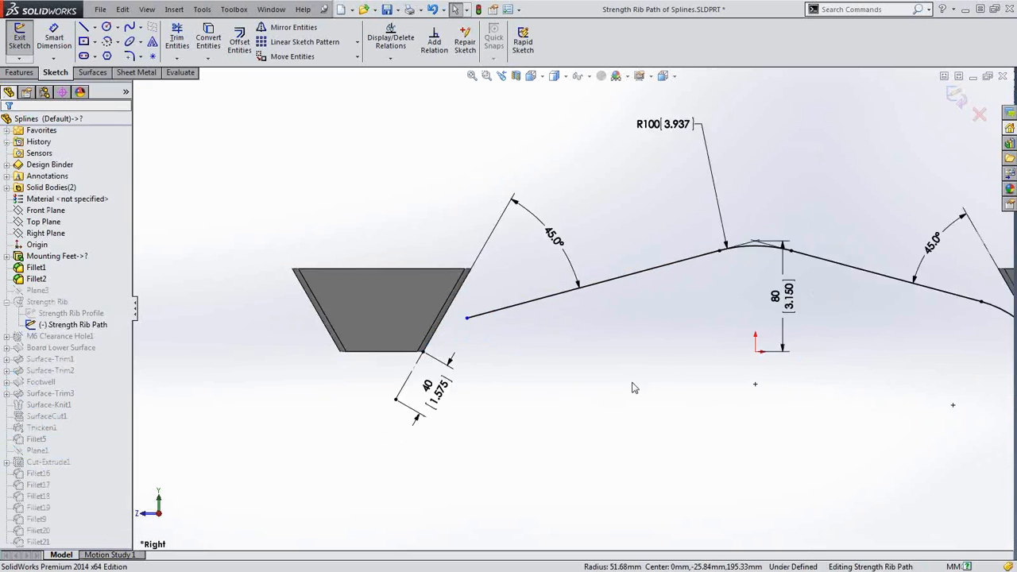
pyautogui.click(866, 308)
pyautogui.press('Delete')
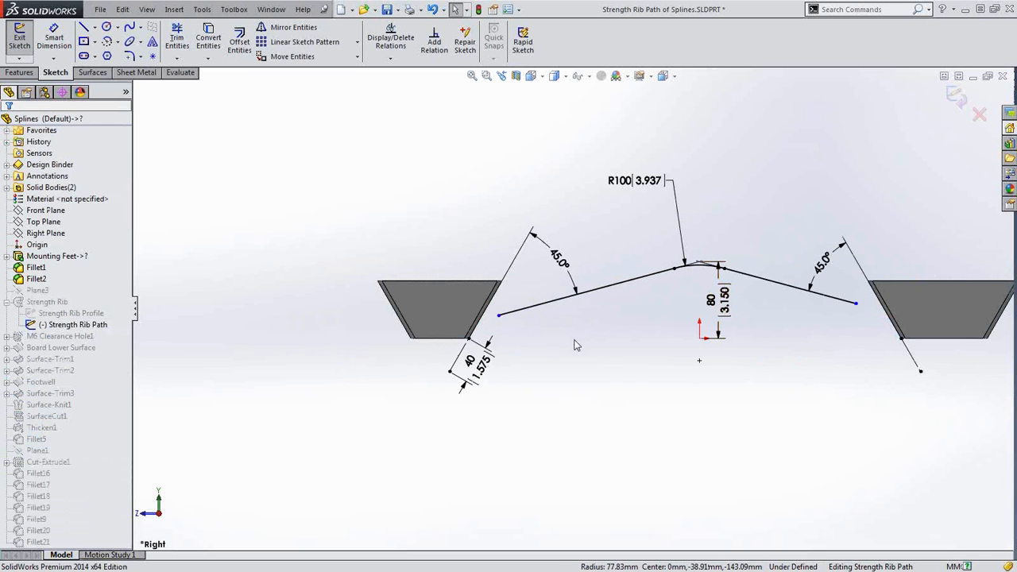
# Start the Conic tool with Auto tangency on, then cancel the first attempt
pyautogui.press('s')
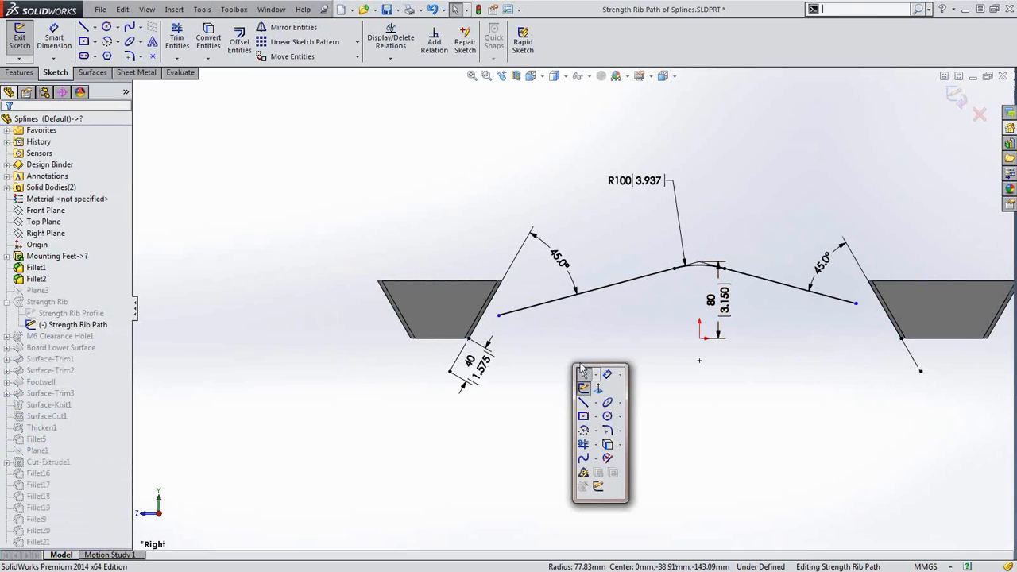
pyautogui.click(620, 403)
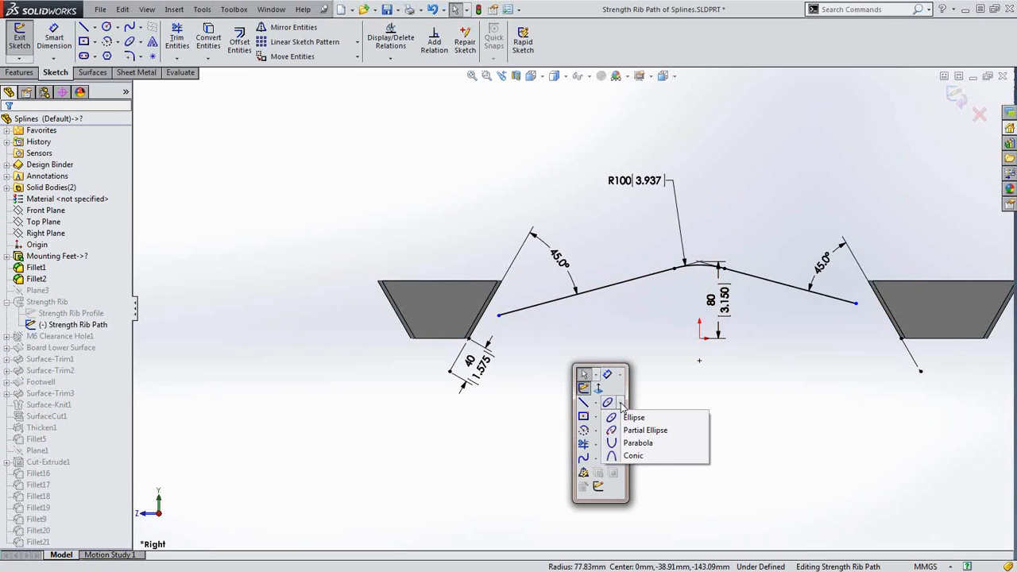
pyautogui.click(632, 456)
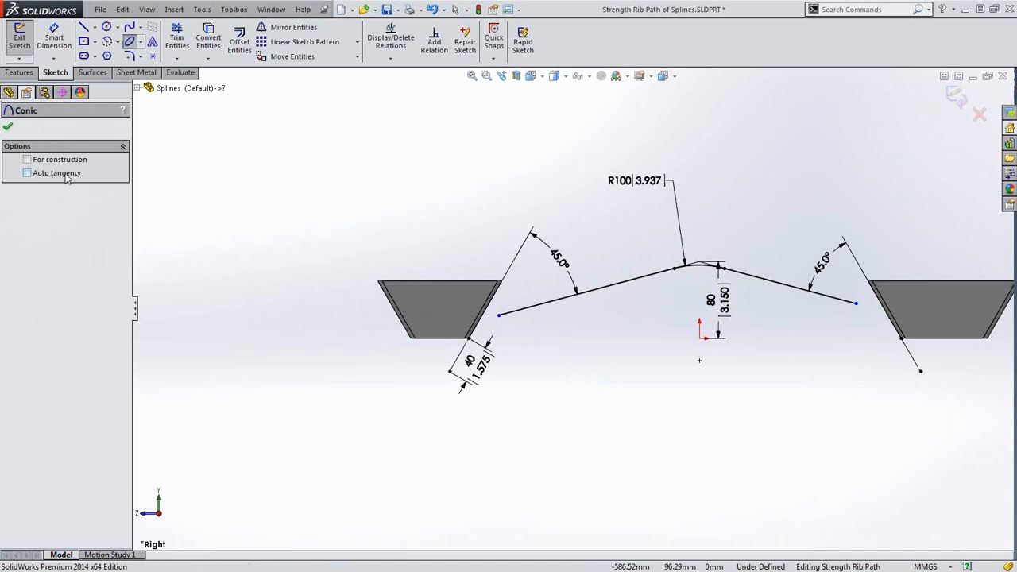
pyautogui.click(27, 173)
pyautogui.scroll(-5, 501, 317)
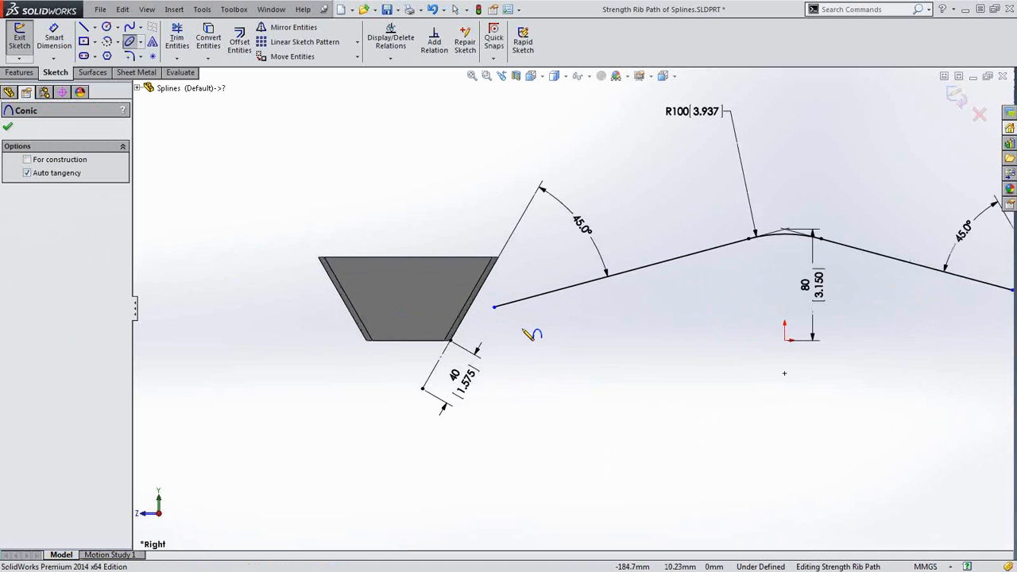
pyautogui.click(482, 288)
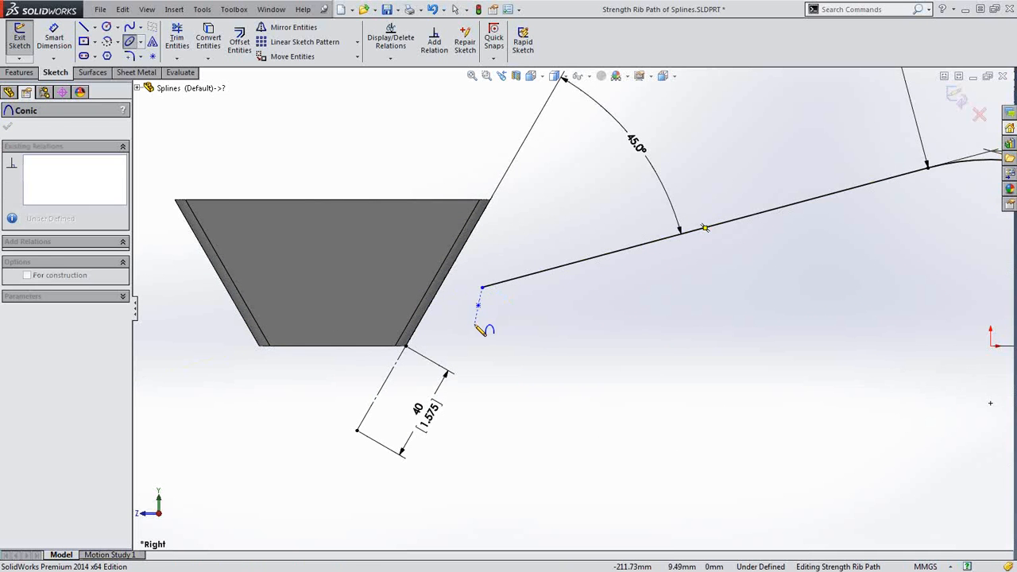
pyautogui.press('Escape')
# Sketch a tangent conic at the left corner from the foot to the sloped line
pyautogui.press('s')
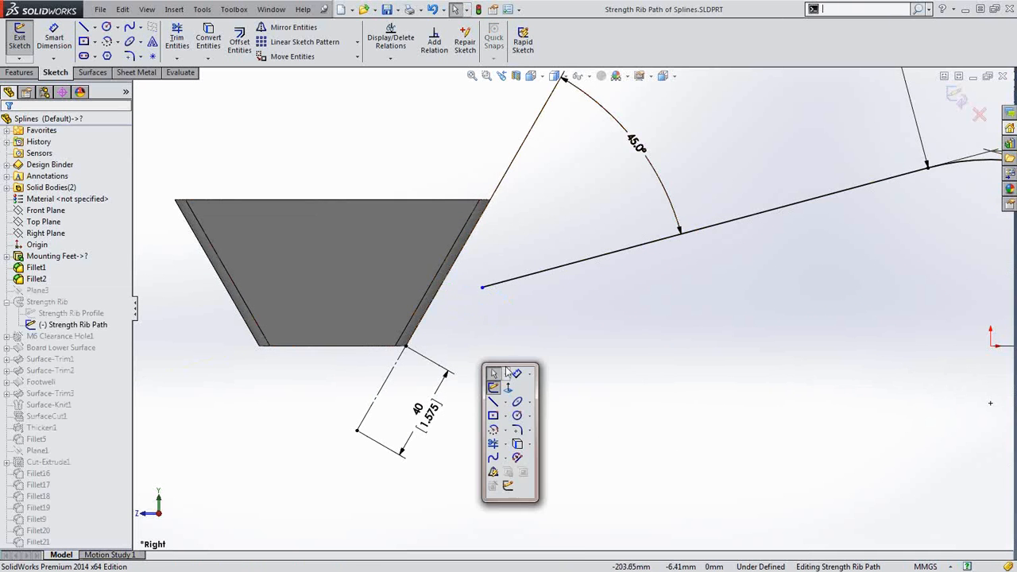
pyautogui.click(529, 403)
pyautogui.click(532, 456)
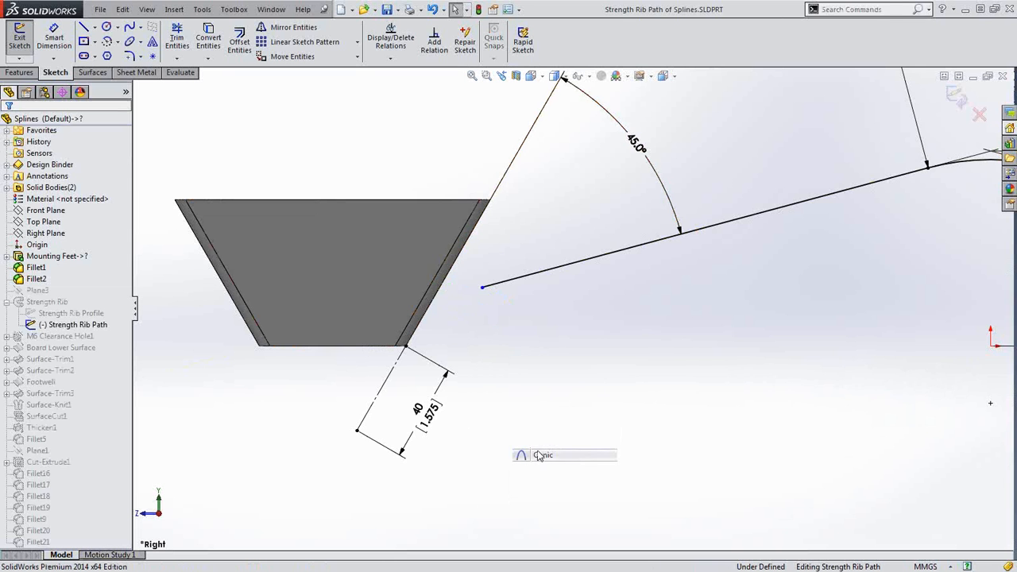
pyautogui.click(406, 346)
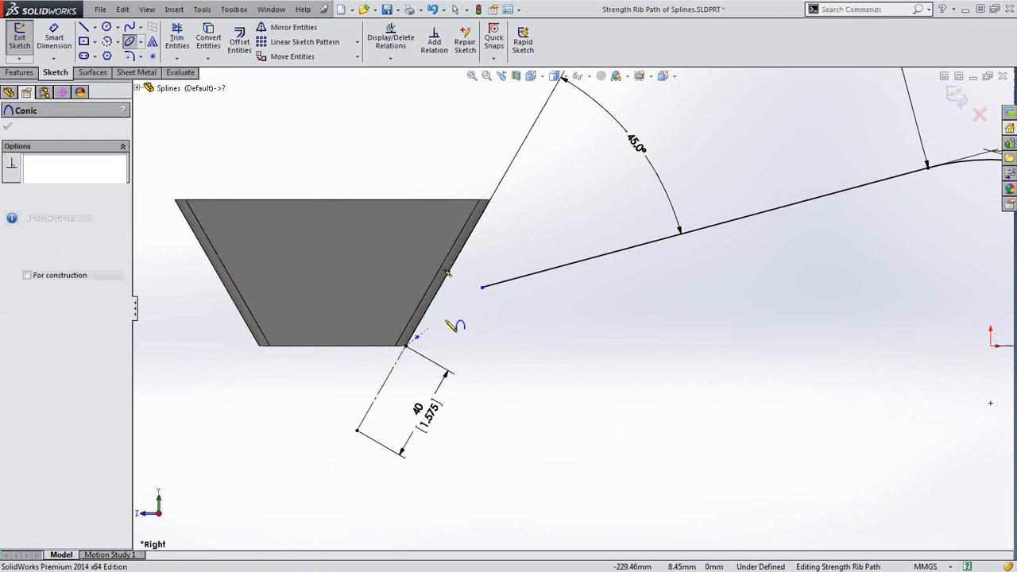
pyautogui.click(482, 288)
pyautogui.click(431, 301)
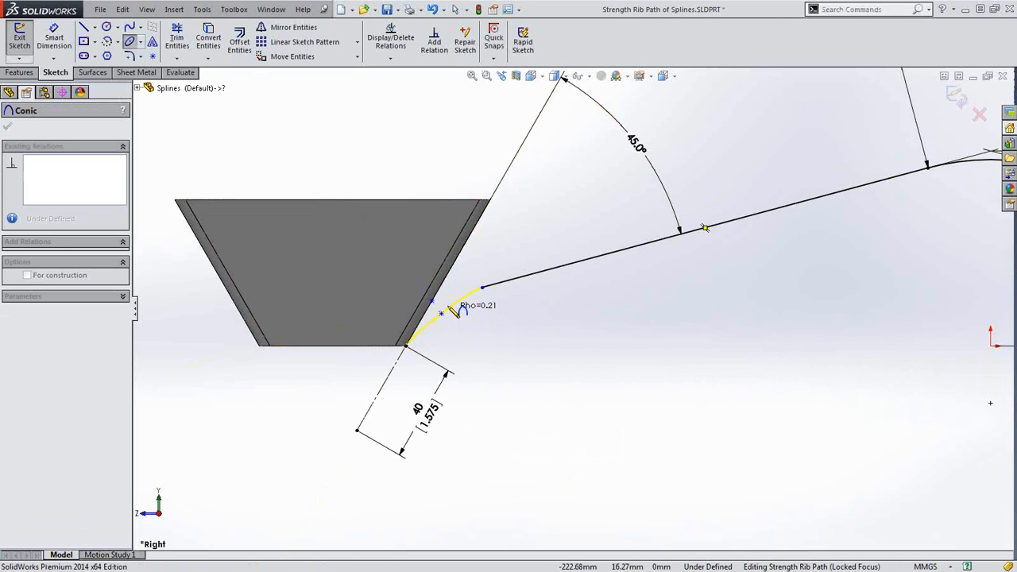
pyautogui.click(447, 300)
pyautogui.scroll(4, 920, 359)
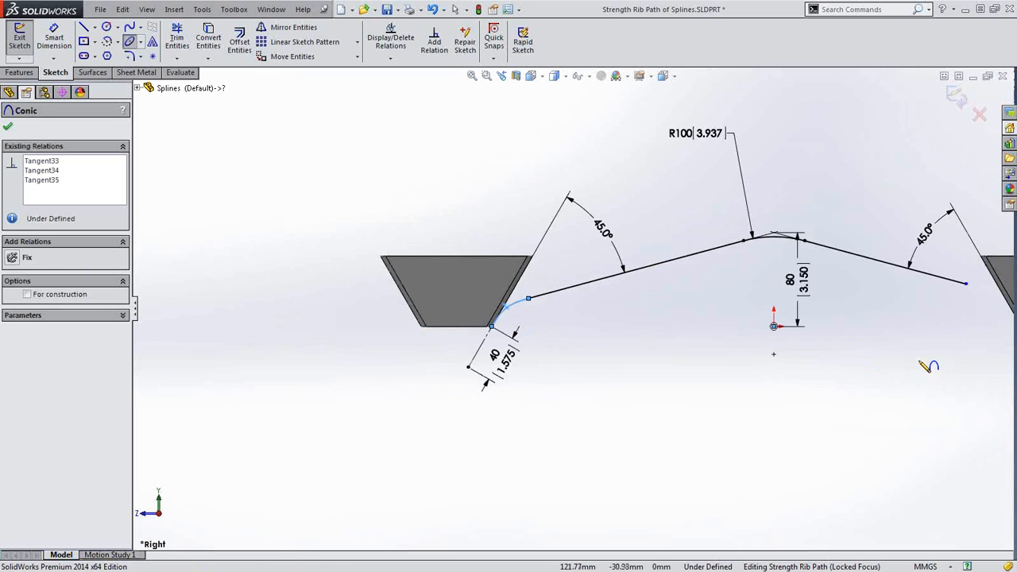
pyautogui.scroll(-1, 978, 314)
pyautogui.scroll(-4, 952, 304)
pyautogui.click(938, 365)
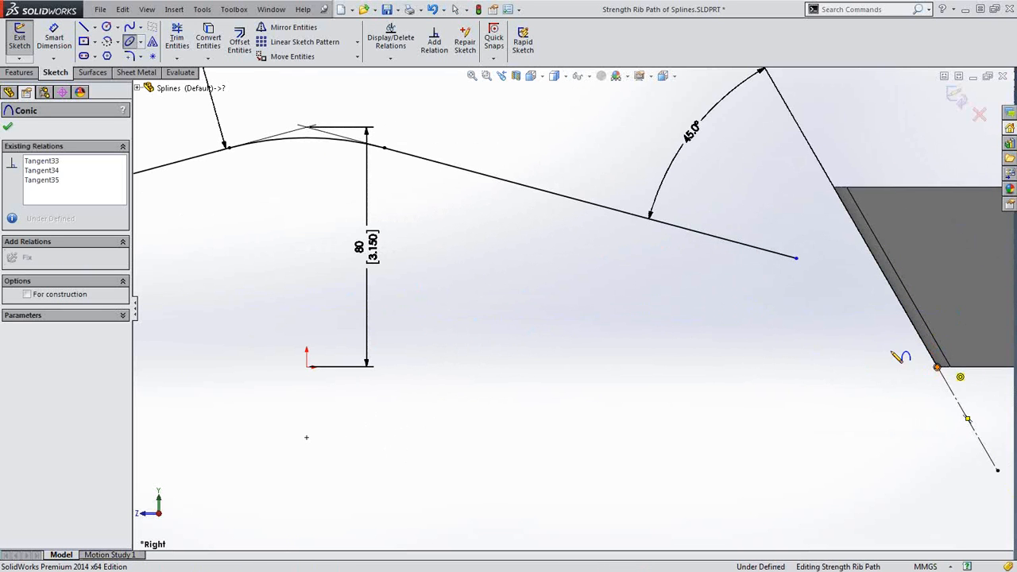
# Finish the right-corner conic between the trapezoid corner and the sloped line
pyautogui.click(797, 258)
pyautogui.click(887, 283)
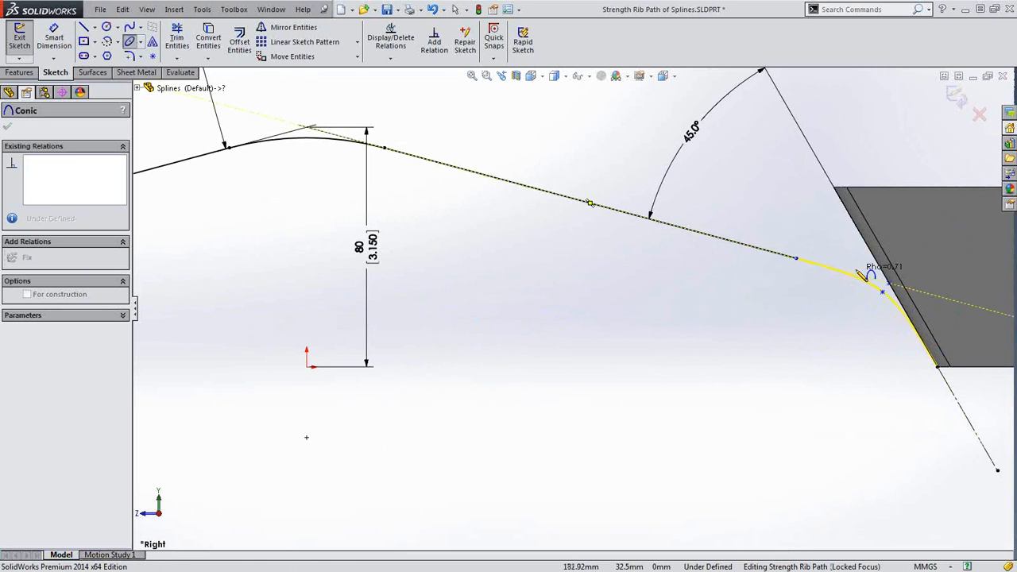
pyautogui.click(864, 279)
pyautogui.press('Escape')
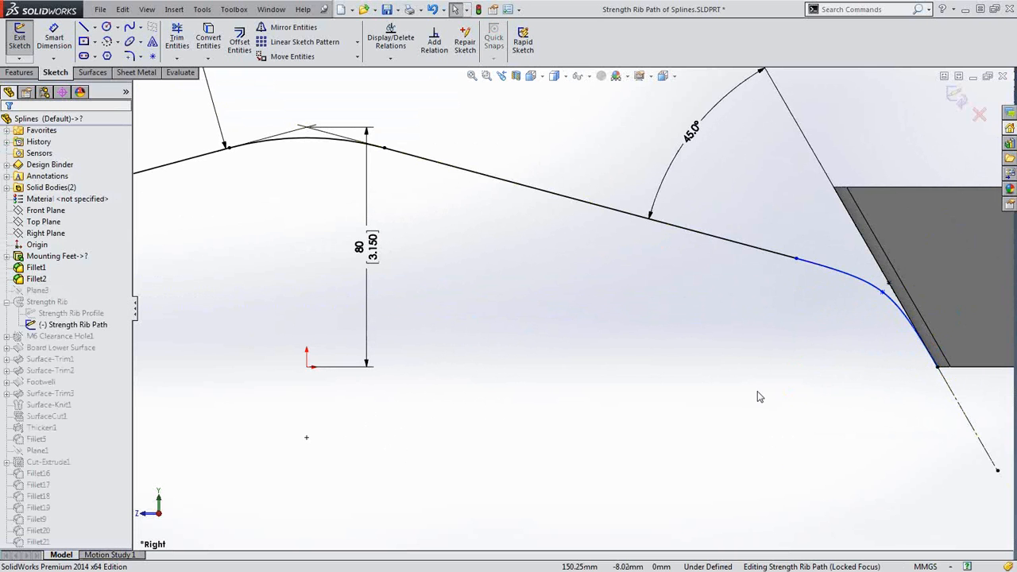
# Dimension the right conic's rho to 0.7
pyautogui.press('s')
pyautogui.click(792, 401)
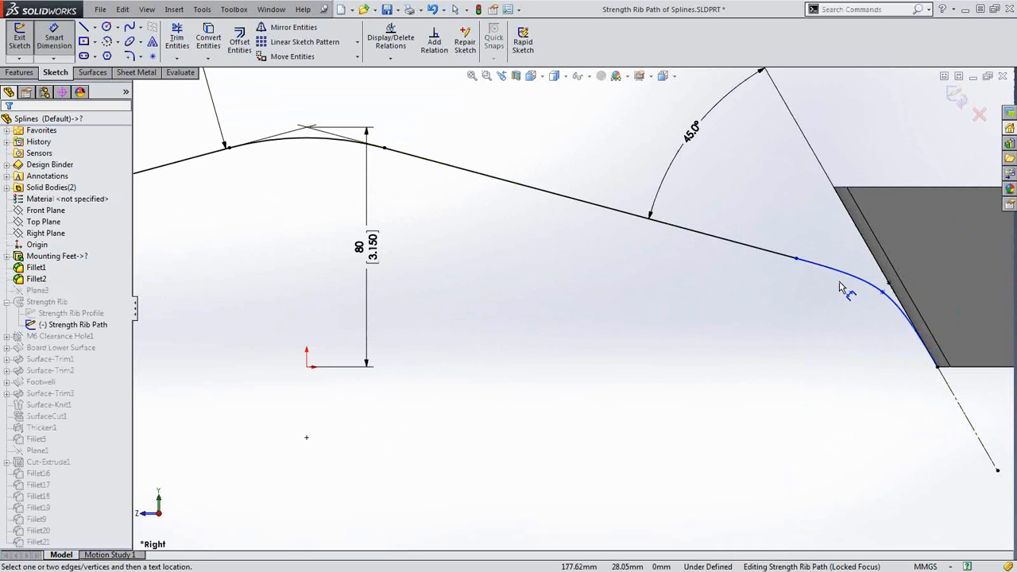
pyautogui.click(841, 276)
pyautogui.click(794, 356)
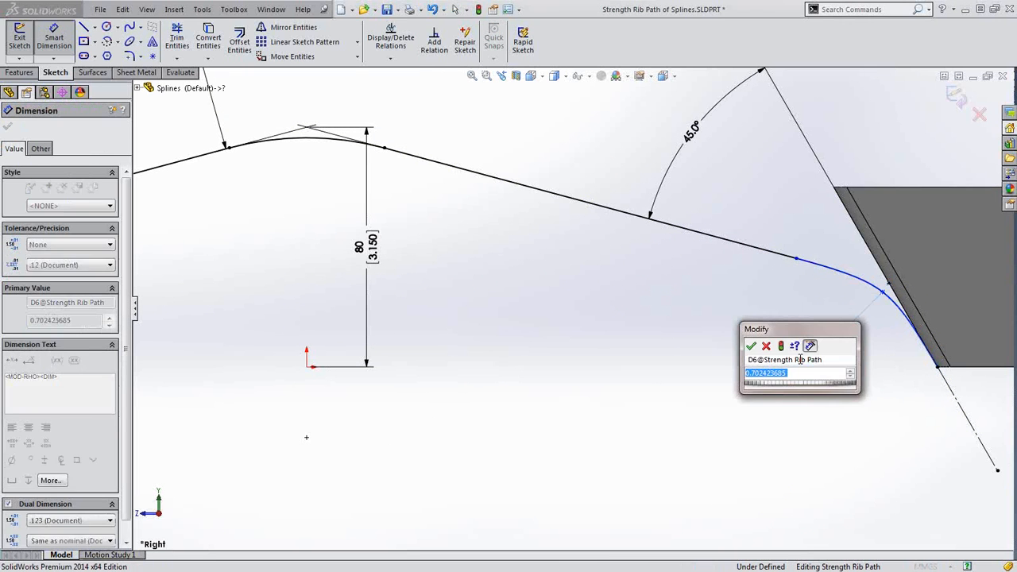
pyautogui.write('.7')
pyautogui.press('Return')
pyautogui.click(692, 336)
# Dimension the left conic's rho at 0.6185 and exit the sketch
pyautogui.scroll(7, 556, 310)
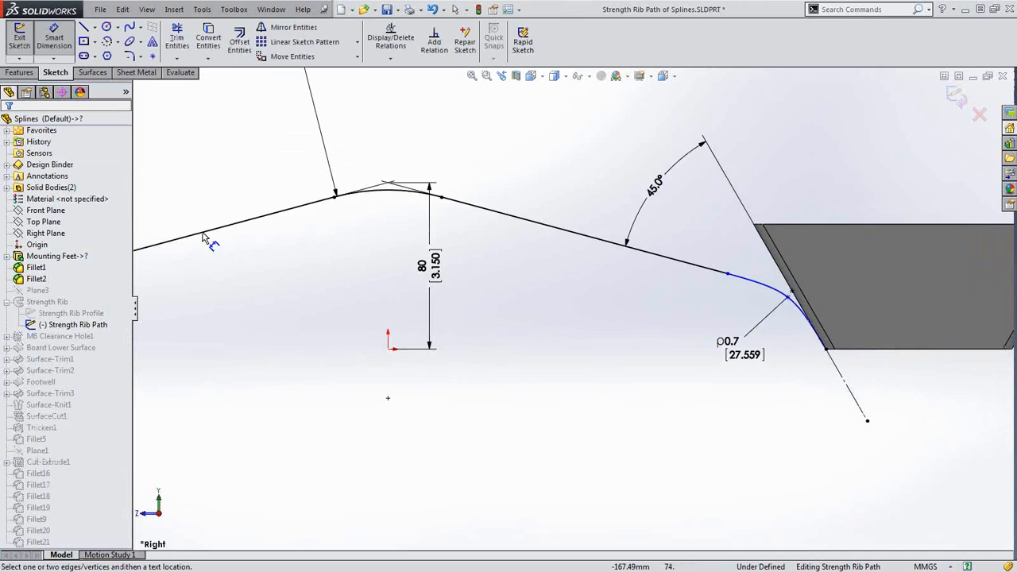
pyautogui.scroll(-3, 306, 310)
pyautogui.click(367, 316)
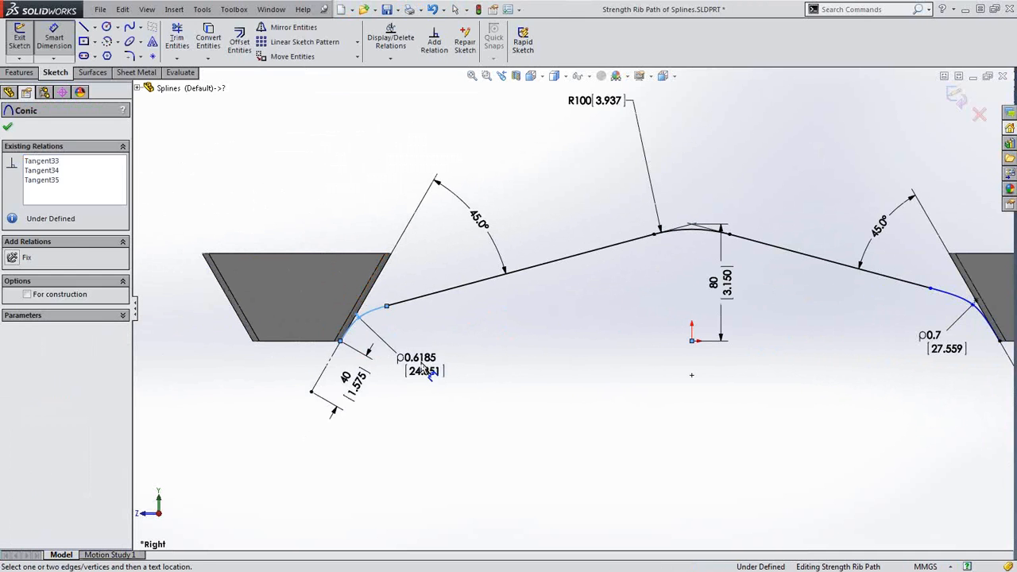
pyautogui.click(427, 372)
pyautogui.press('Return')
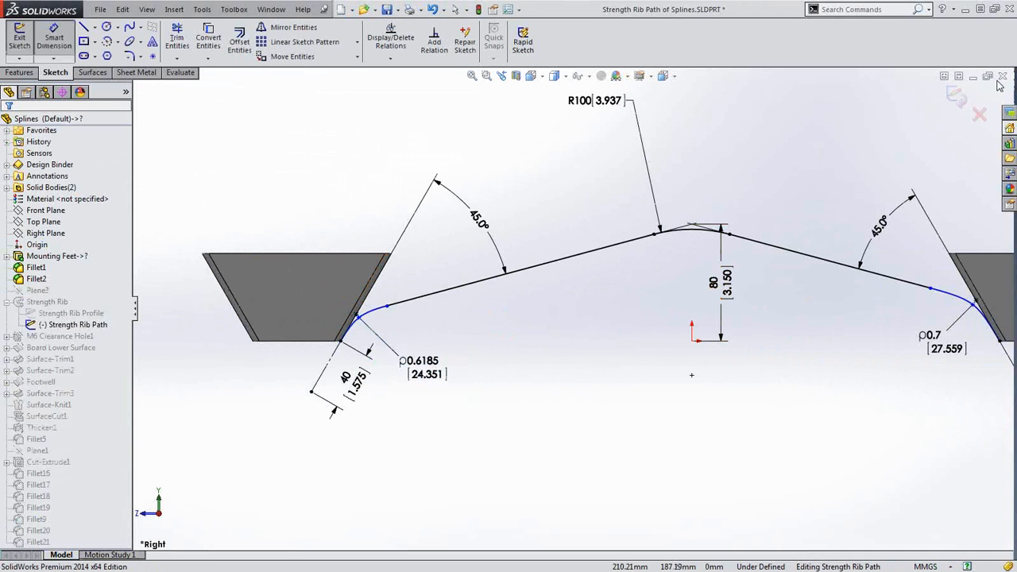
pyautogui.click(958, 96)
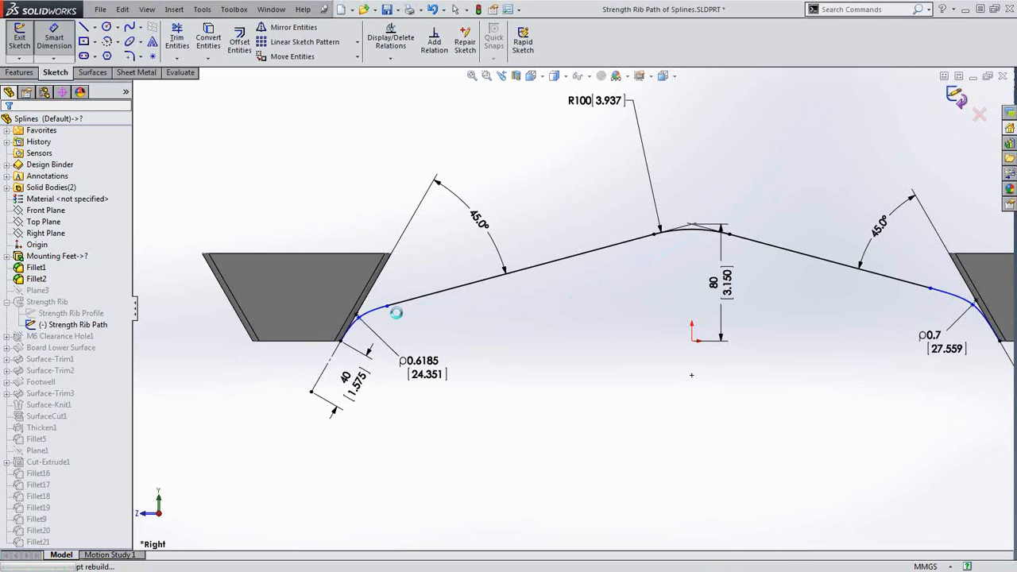
# In the Strength Rib Profile sketch, replace the bottom line with a conic across the rib gap
pyautogui.click(78, 305)
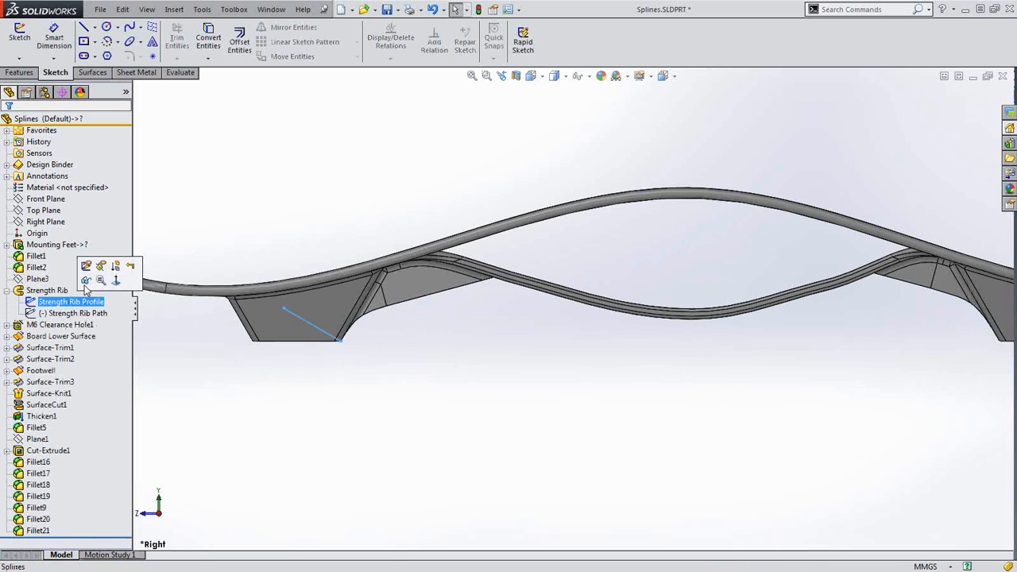
pyautogui.click(85, 266)
pyautogui.moveTo(501, 361)
pyautogui.mouseDown(button='middle')
pyautogui.moveTo(420, 382)
pyautogui.moveTo(404, 402)
pyautogui.mouseUp(button='middle')
pyautogui.scroll(-3, 501, 314)
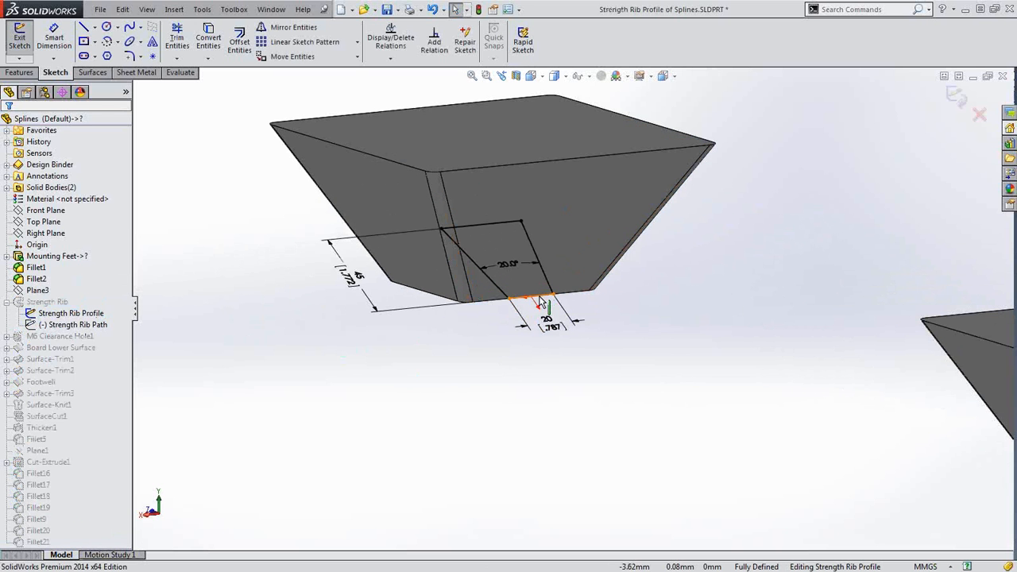
pyautogui.click(537, 296)
pyautogui.press('Delete')
pyautogui.press('s')
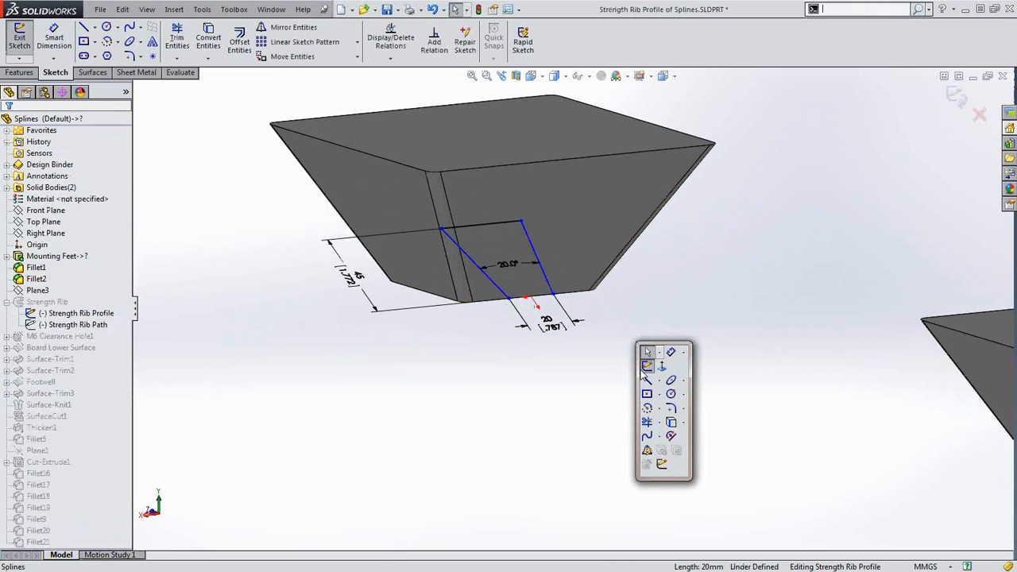
pyautogui.click(684, 382)
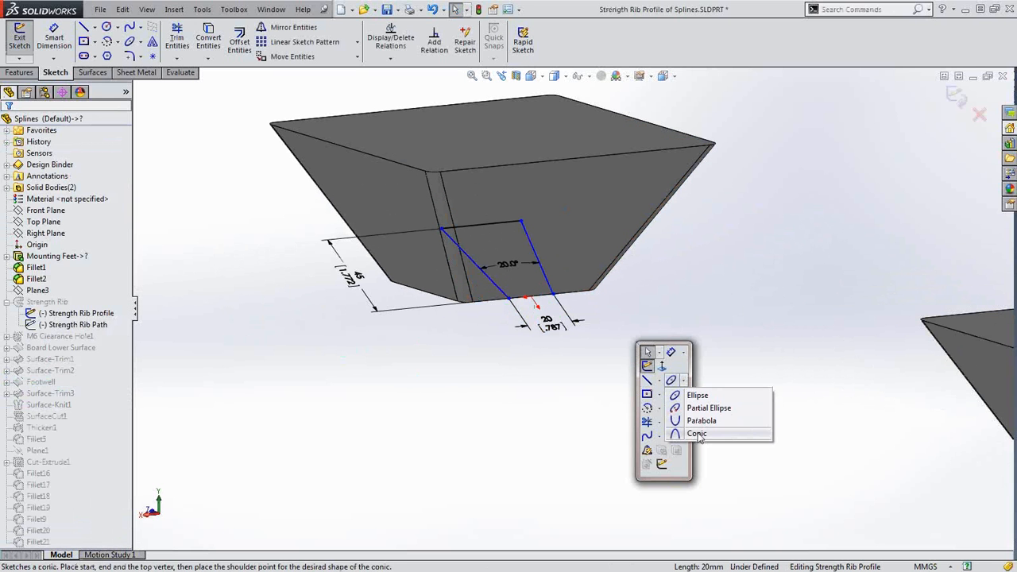
pyautogui.click(698, 434)
pyautogui.click(566, 296)
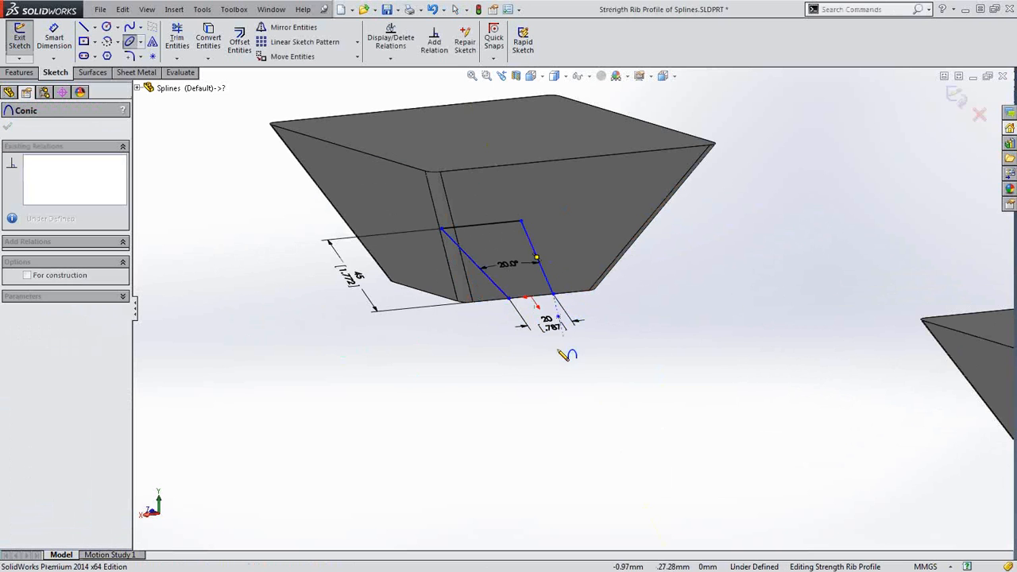
pyautogui.click(525, 301)
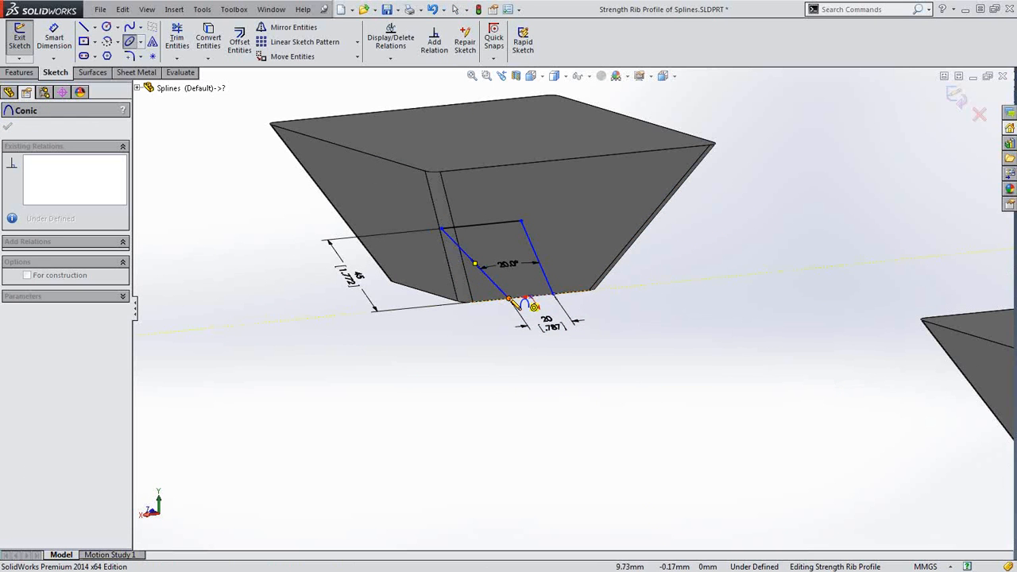
pyautogui.click(571, 357)
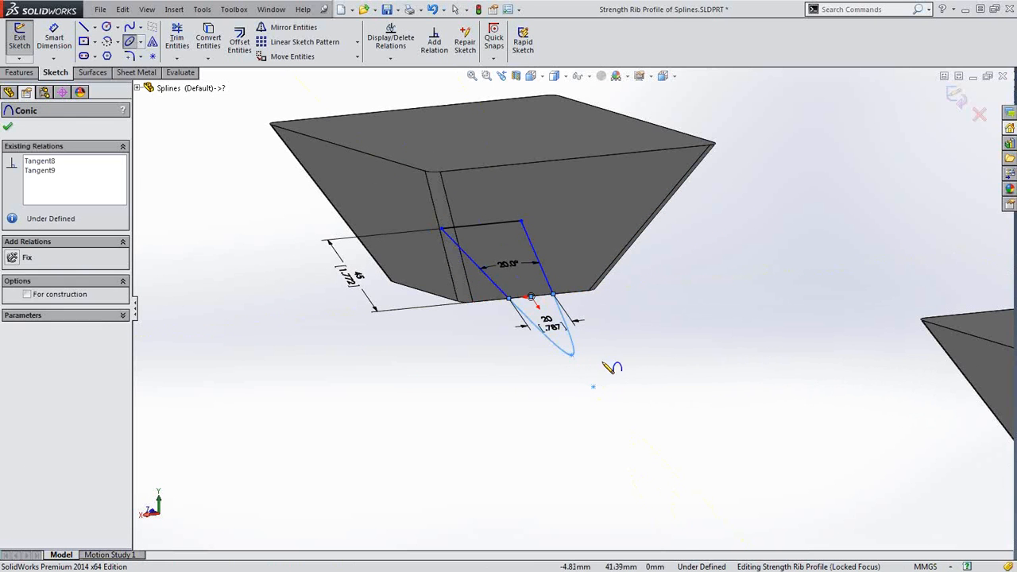
pyautogui.press('Escape')
# Dimension the conic's rho to 0.5, drag its endpoint into place, and exit to rebuild
pyautogui.press('s')
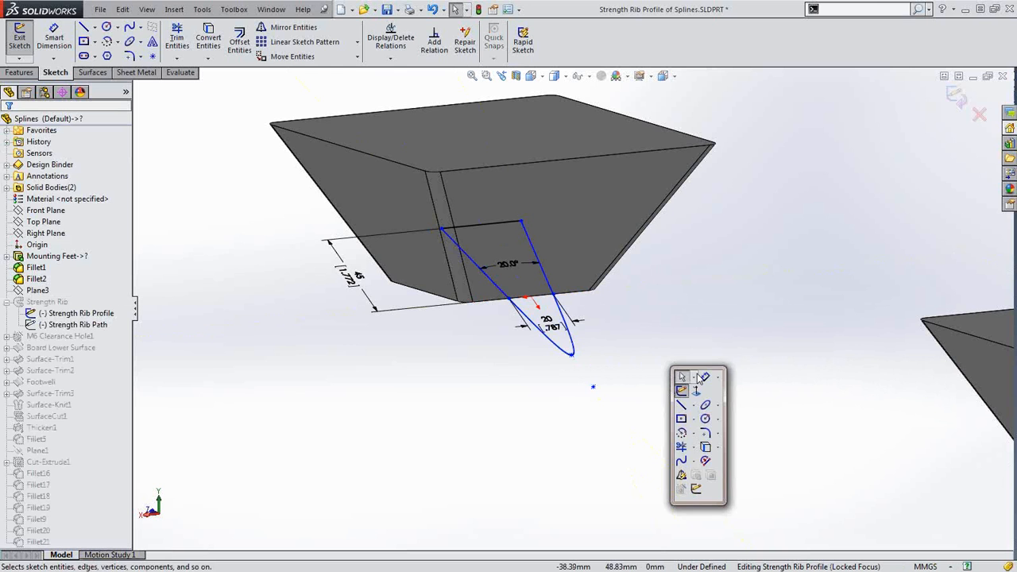
pyautogui.click(704, 378)
pyautogui.click(571, 348)
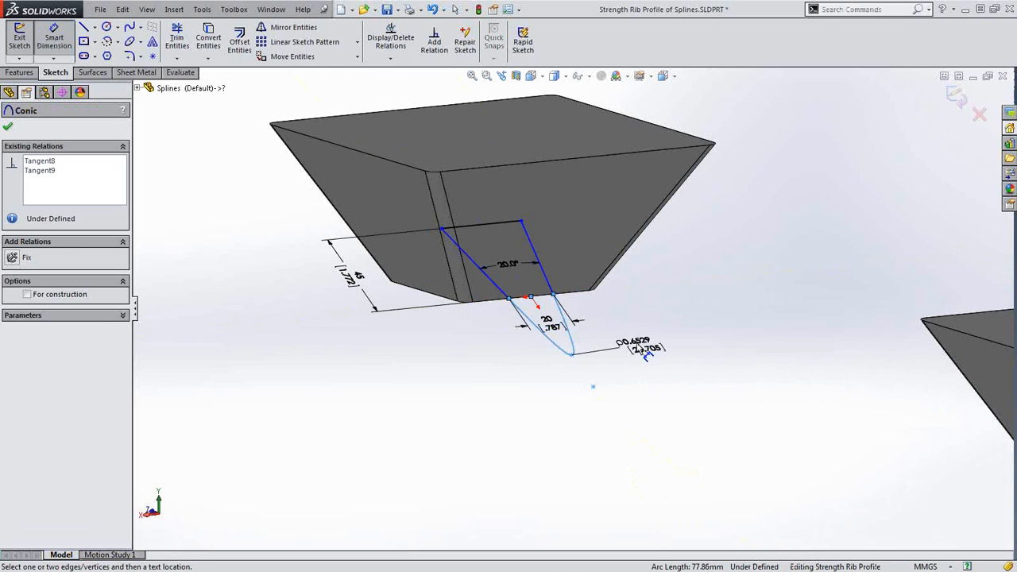
pyautogui.click(618, 343)
pyautogui.write('.5')
pyautogui.press('Return')
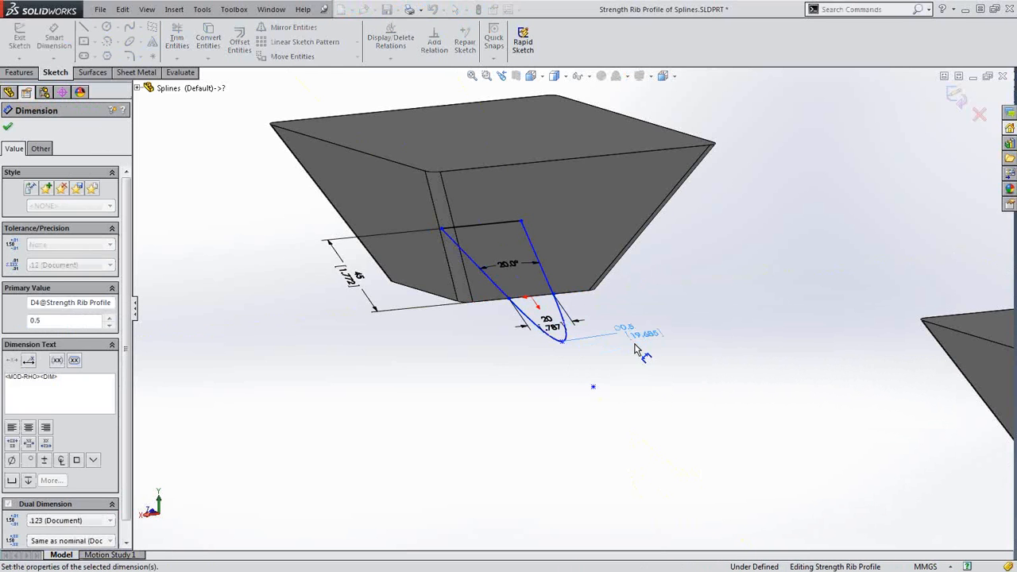
pyautogui.press('Escape')
pyautogui.moveTo(562, 341); pyautogui.dragTo(531, 298)
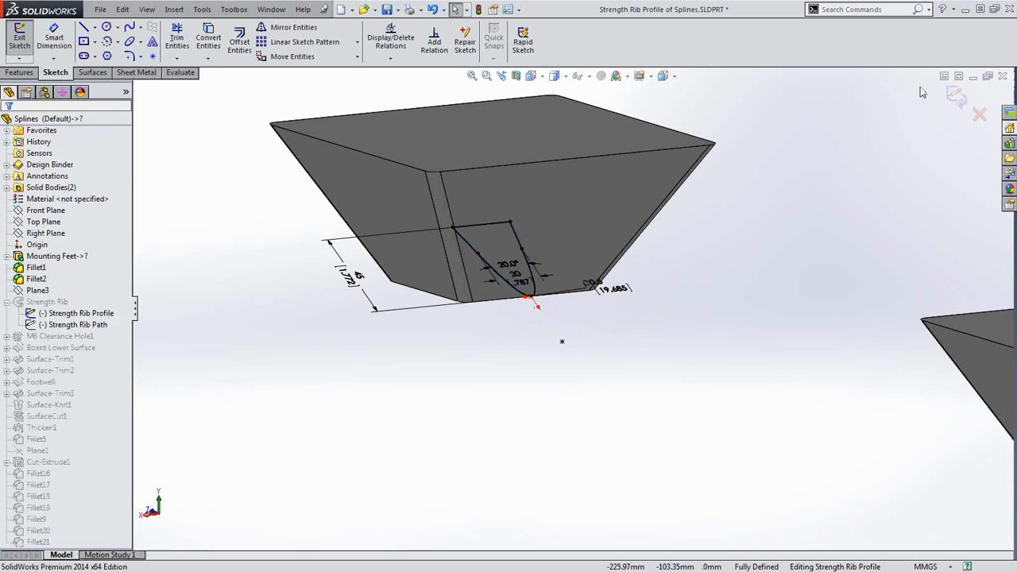
pyautogui.click(953, 94)
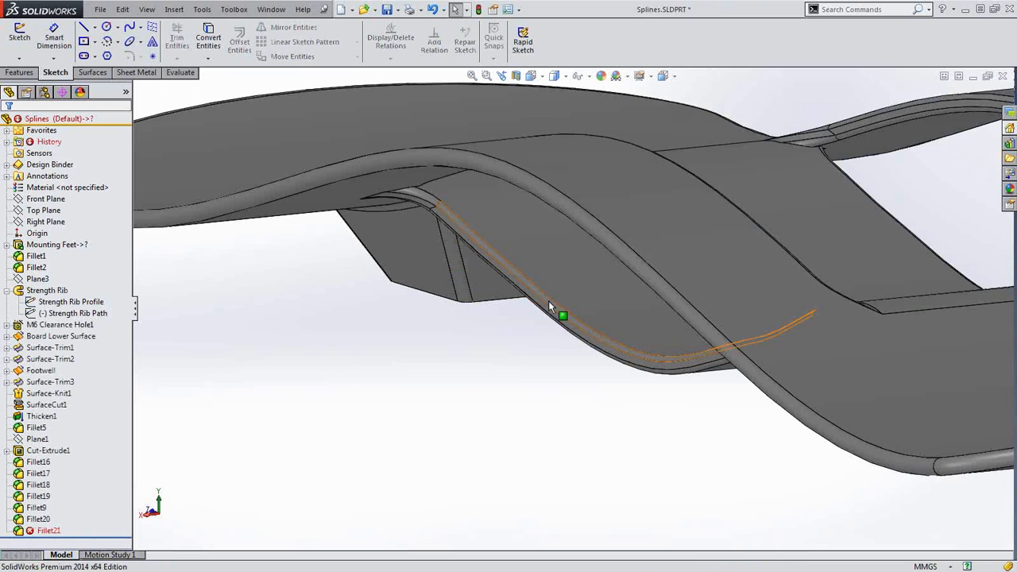
# Turn the board to a side view and select Board Profile under Board Lower Surface
pyautogui.moveTo(516, 329); pyautogui.dragTo(576, 327, button='middle')
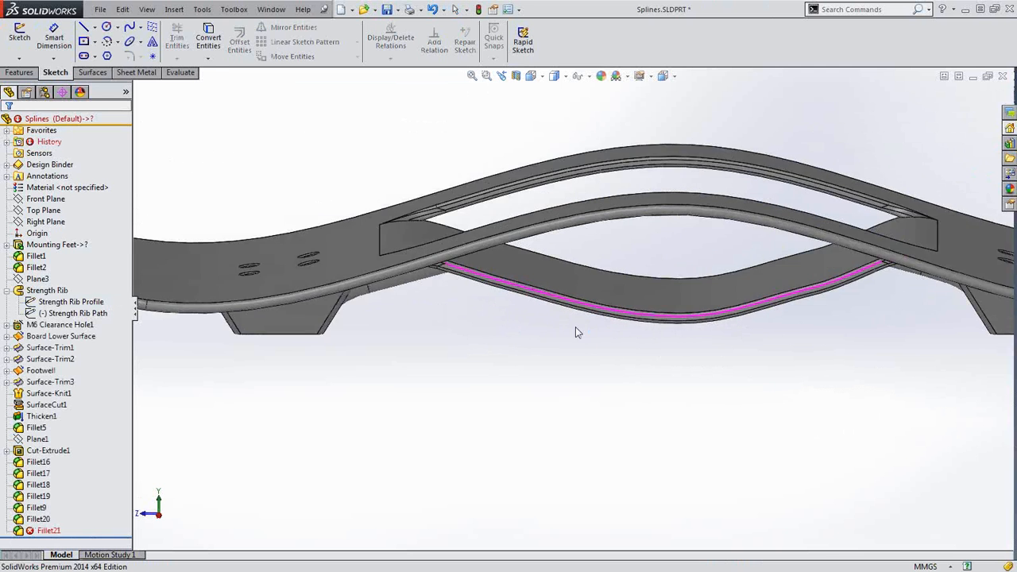
pyautogui.scroll(2, 575, 327)
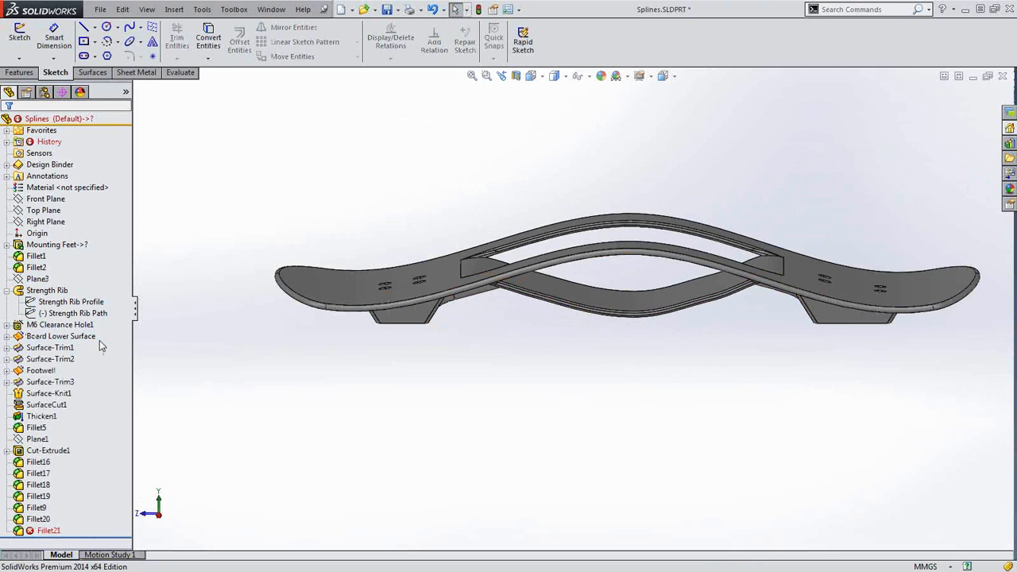
pyautogui.click(20, 337)
pyautogui.click(6, 336)
pyautogui.click(58, 349)
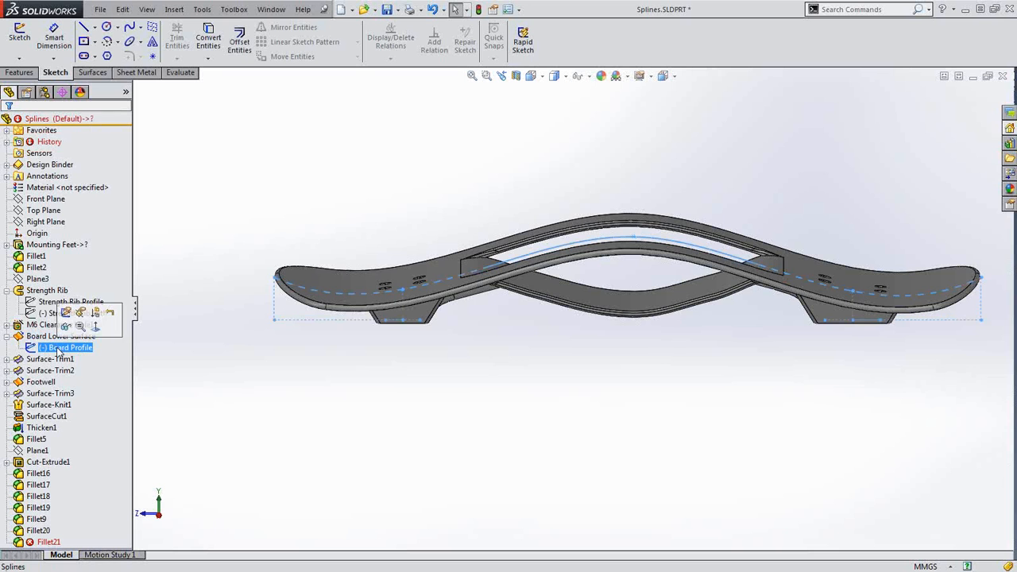
# Edit Board Profile in the Right view and drag the spline's middle point to reshape the board
pyautogui.click(65, 314)
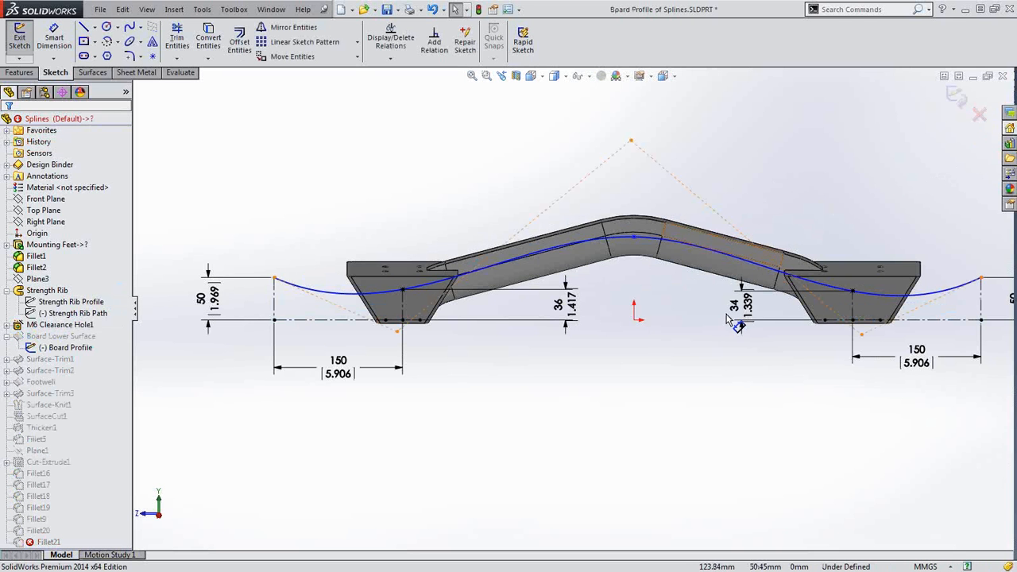
pyautogui.press('space')
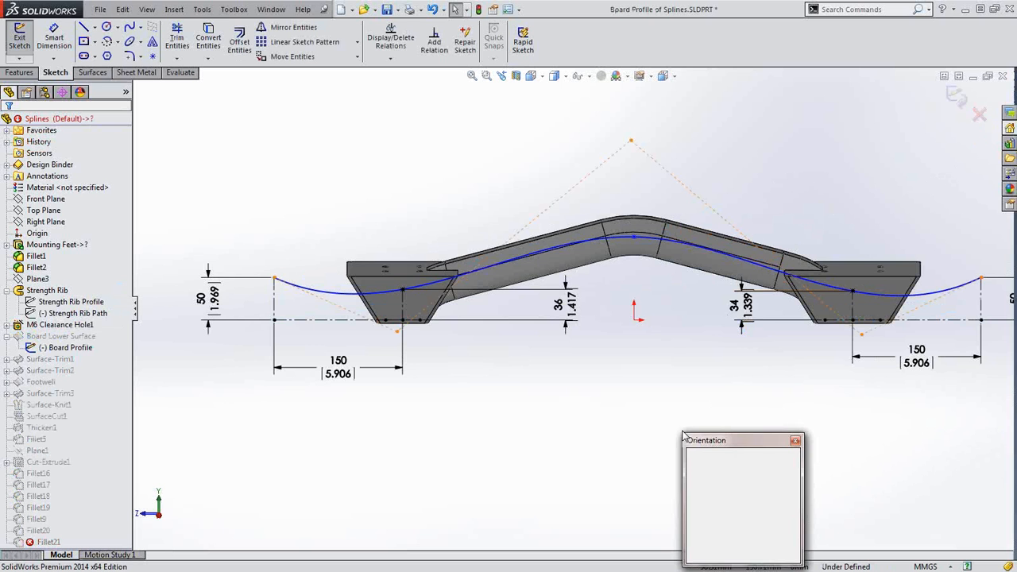
pyautogui.click(793, 510)
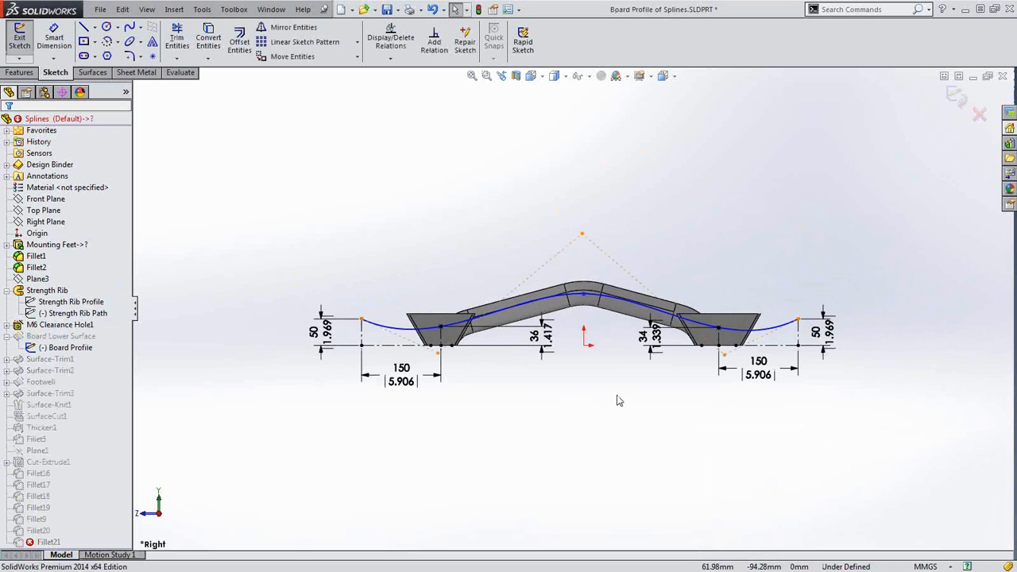
pyautogui.scroll(-3, 614, 334)
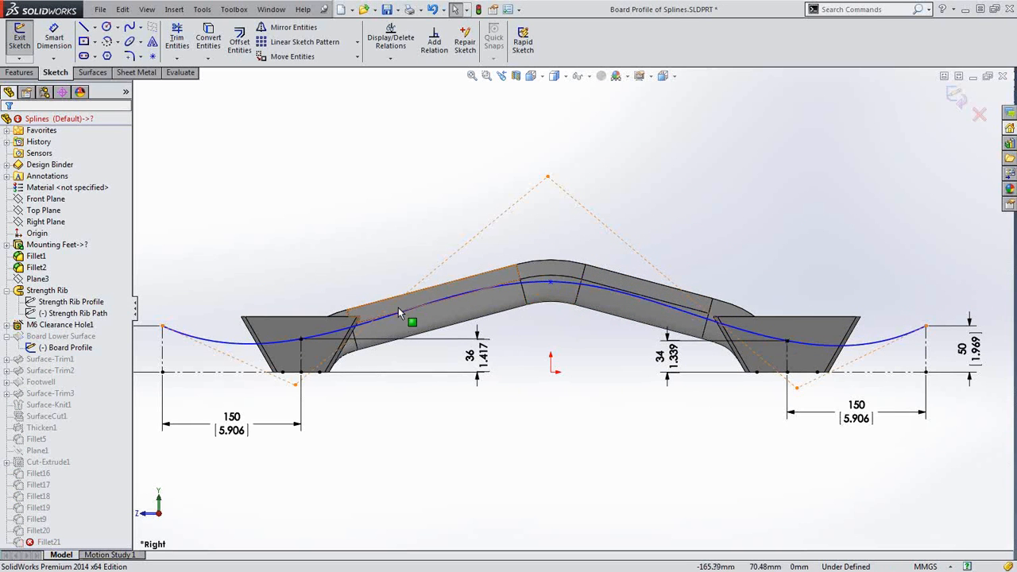
pyautogui.click(550, 280)
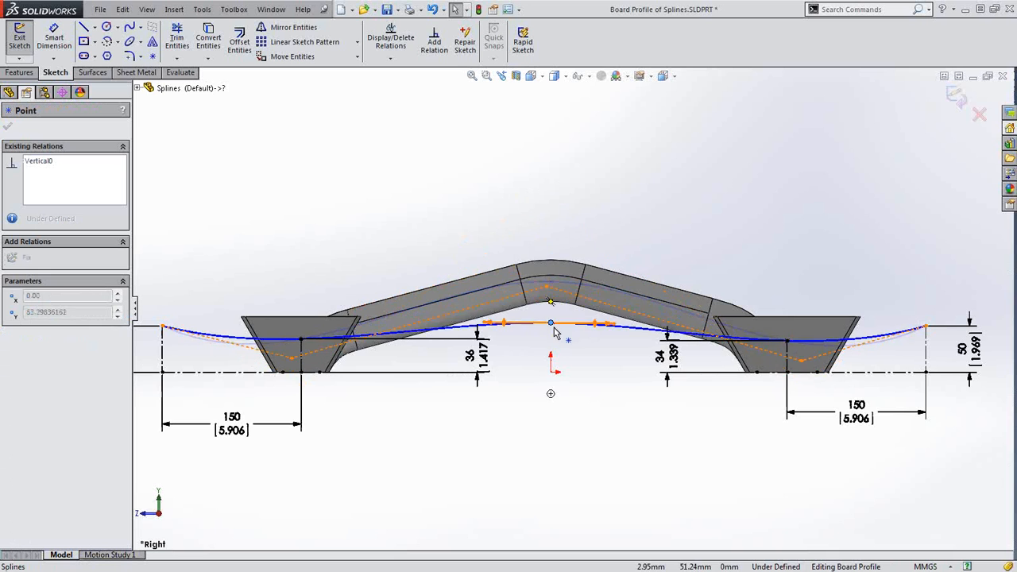
pyautogui.moveTo(550, 280); pyautogui.dragTo(550, 288)
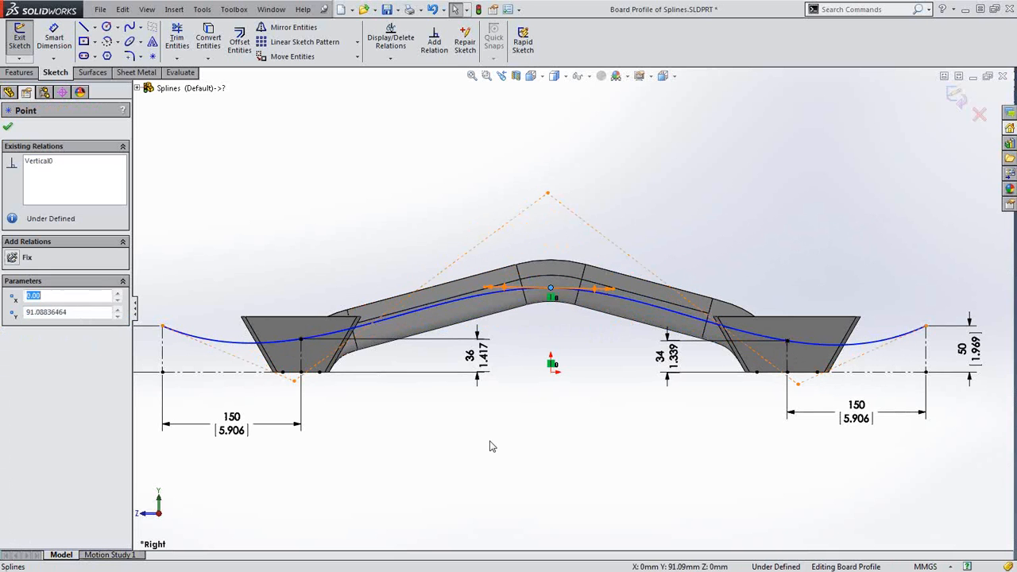
pyautogui.click(468, 422)
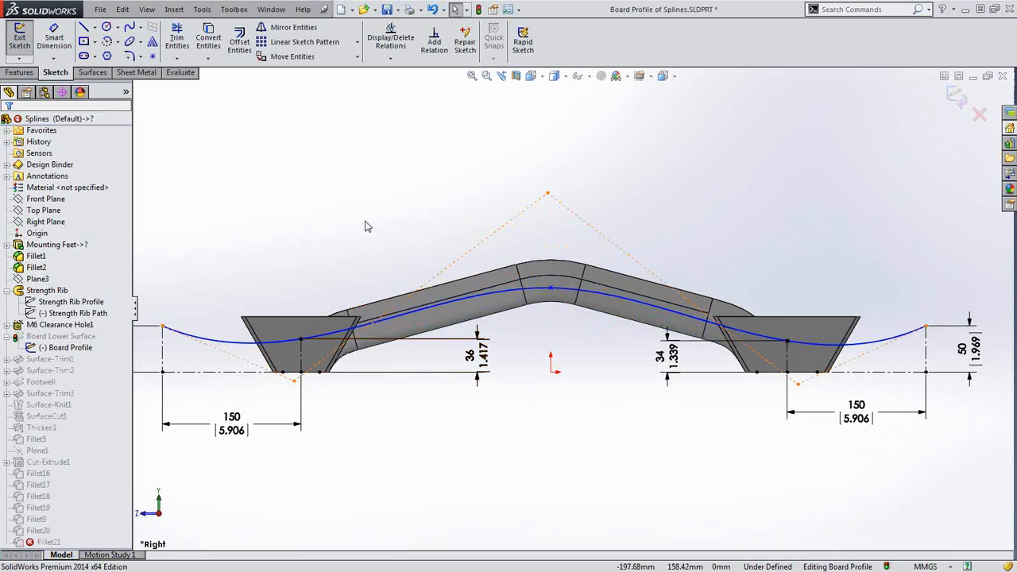
# Dimension the board spline's length to 855 and exit the sketch to rebuild
pyautogui.click(60, 44)
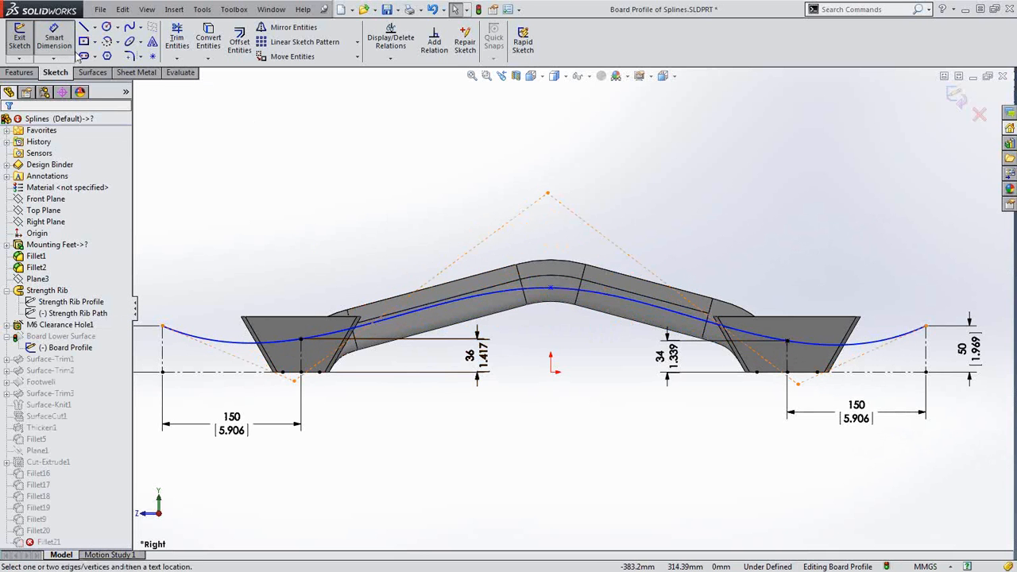
pyautogui.click(438, 305)
pyautogui.click(342, 205)
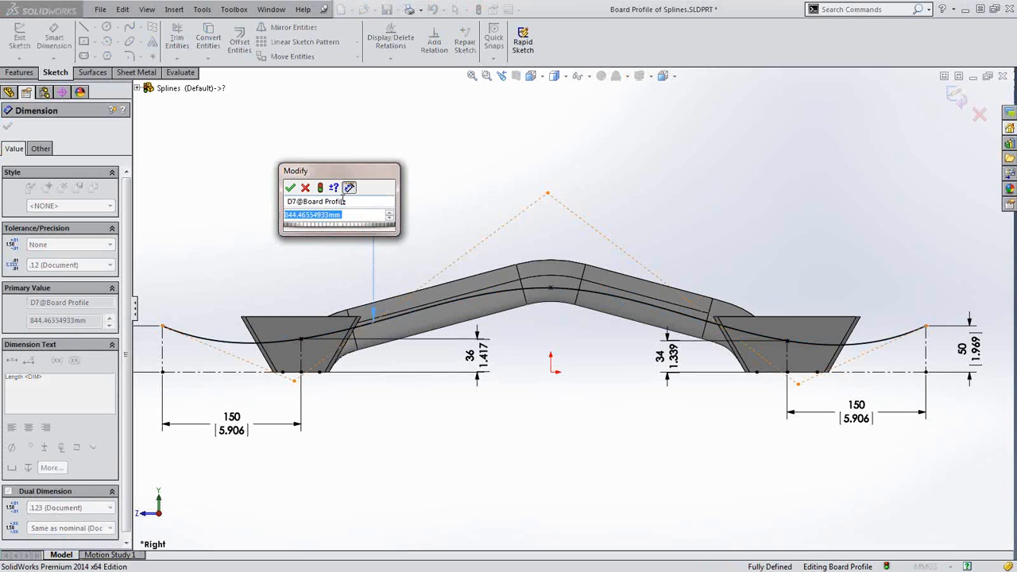
pyautogui.write('855')
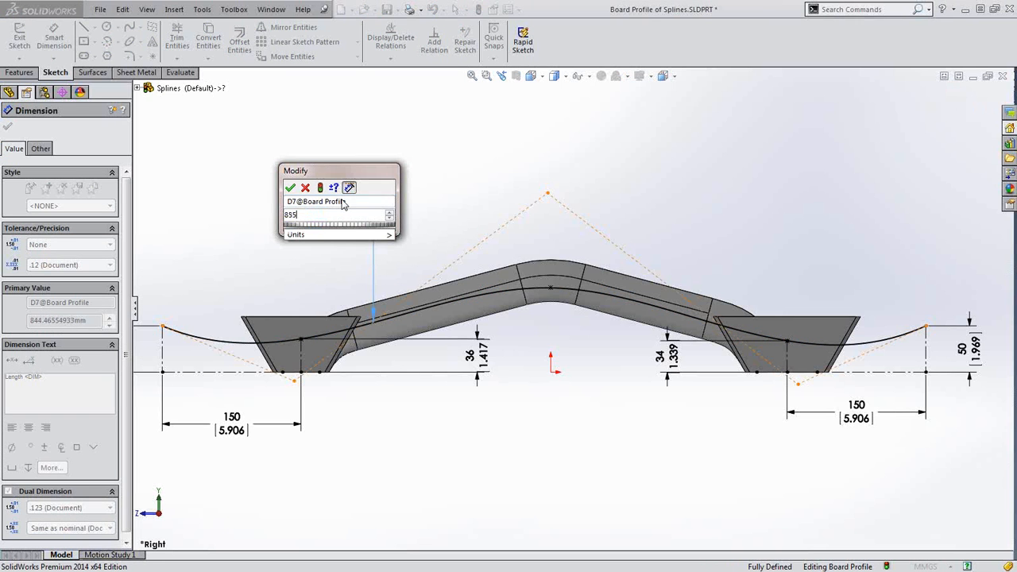
pyautogui.press('Return')
pyautogui.click(682, 509)
pyautogui.scroll(2, 670, 479)
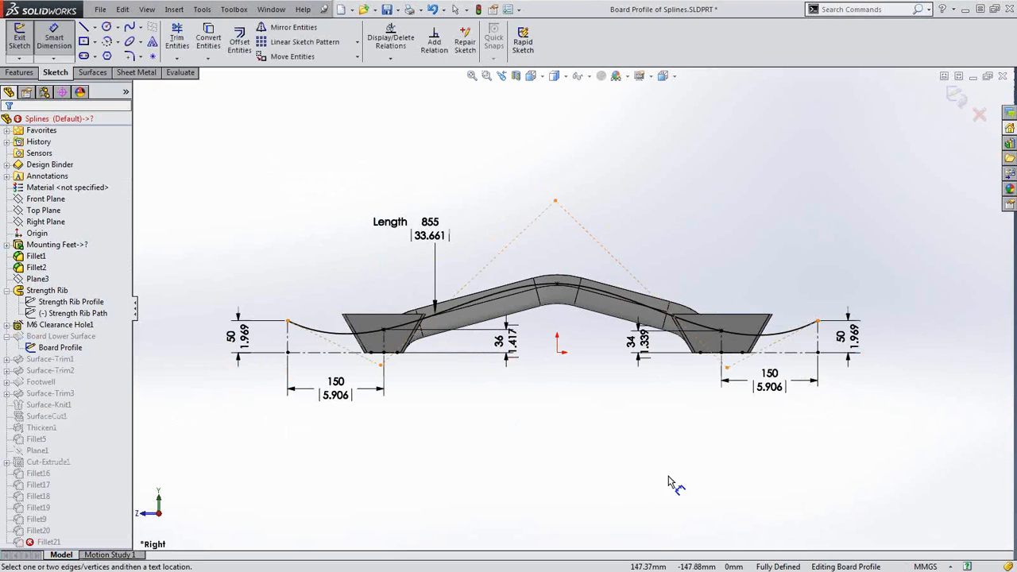
pyautogui.click(955, 96)
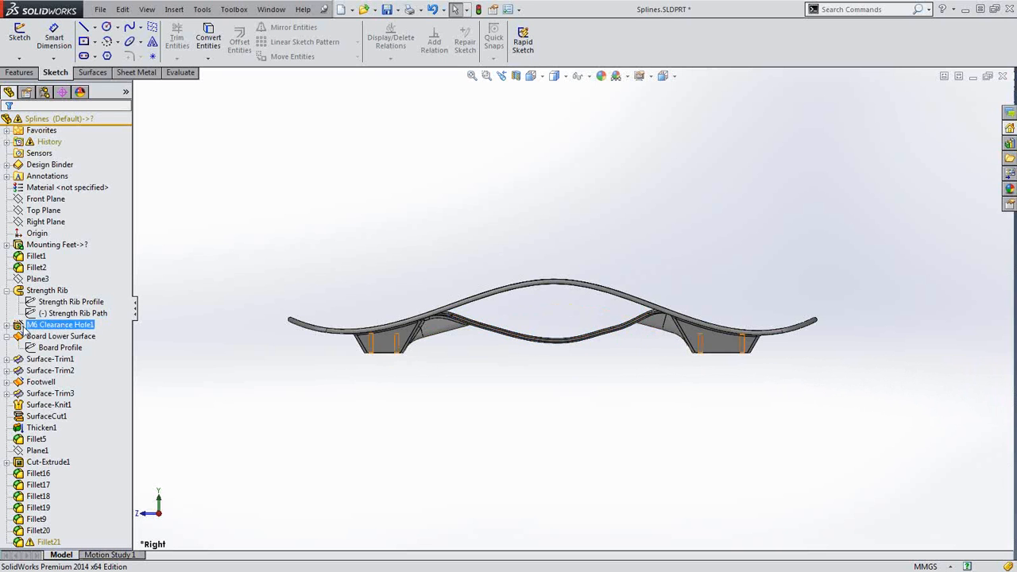
# Select the Board Profile sketch in the FeatureManager tree after the rebuild
pyautogui.click(50, 348)
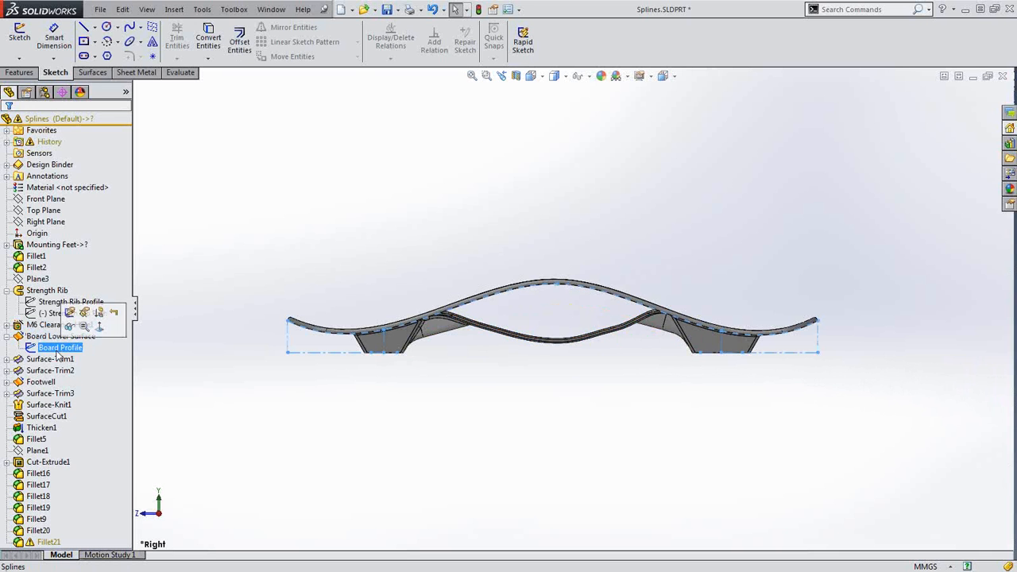
# Edit the Footwell Sketch under Footwell and bring up the footwell spline's context menu
pyautogui.click(8, 382)
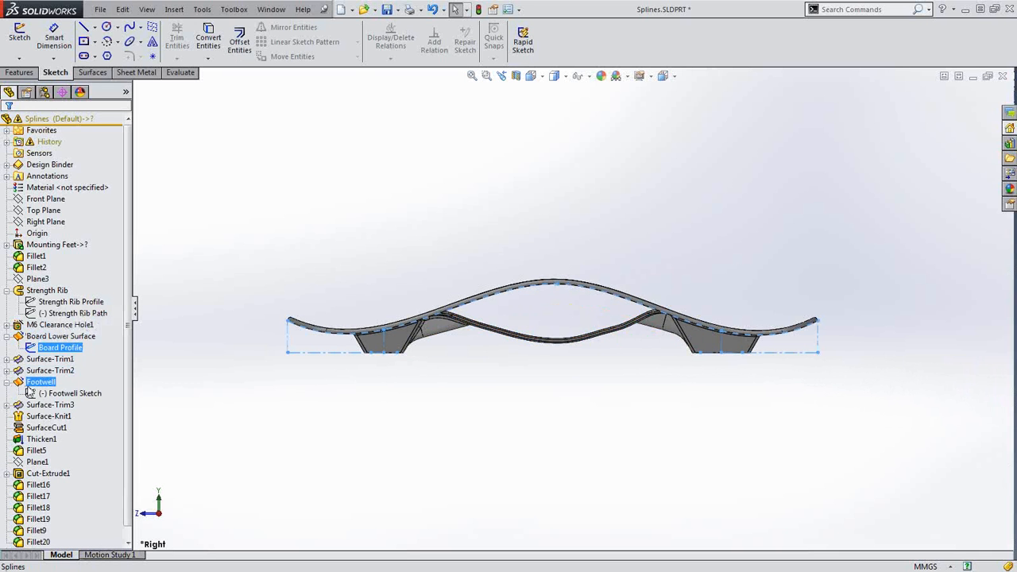
pyautogui.click(52, 394)
pyautogui.click(56, 361)
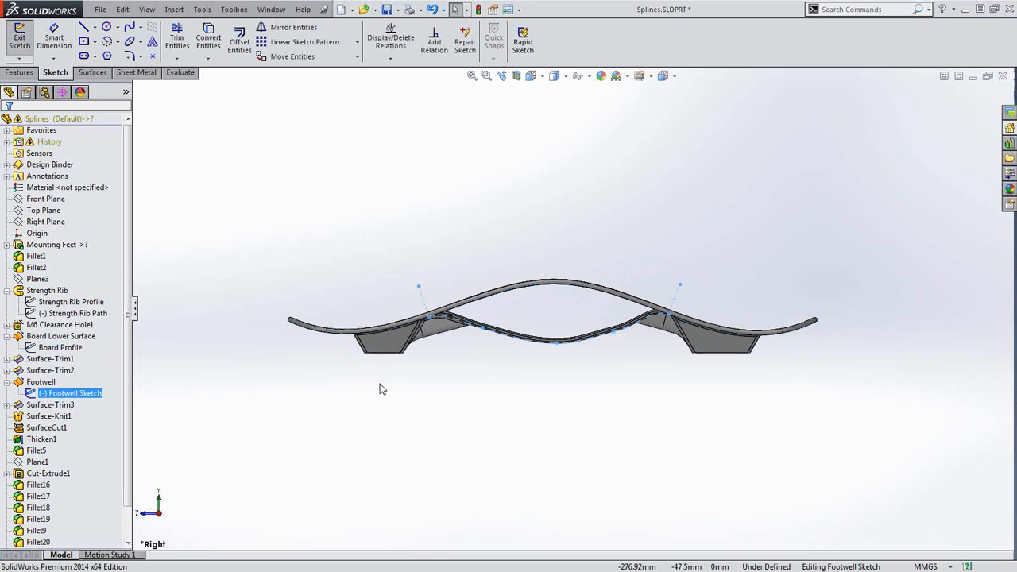
pyautogui.scroll(-2, 568, 346)
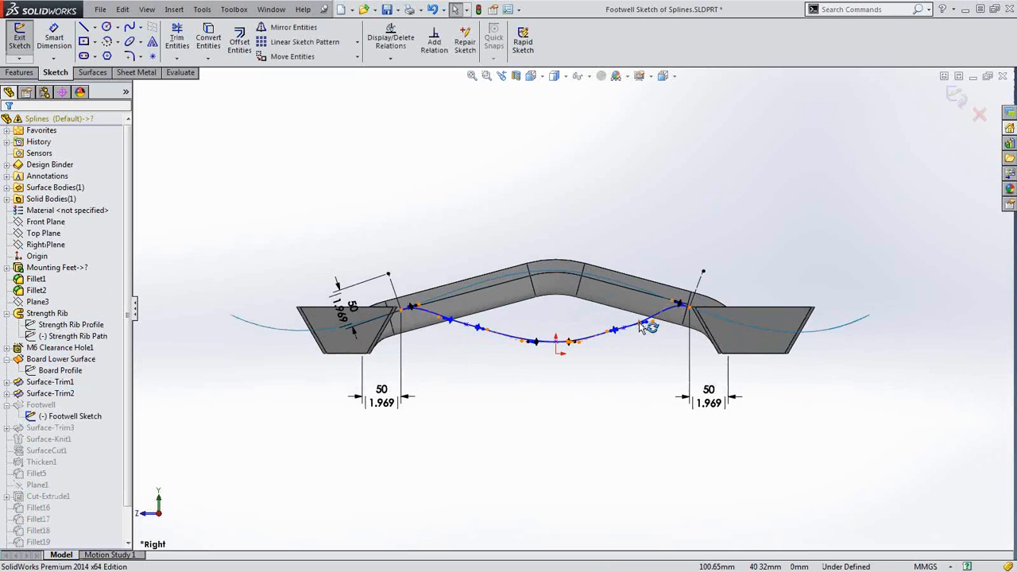
pyautogui.rightClick(593, 339)
pyautogui.click(565, 377)
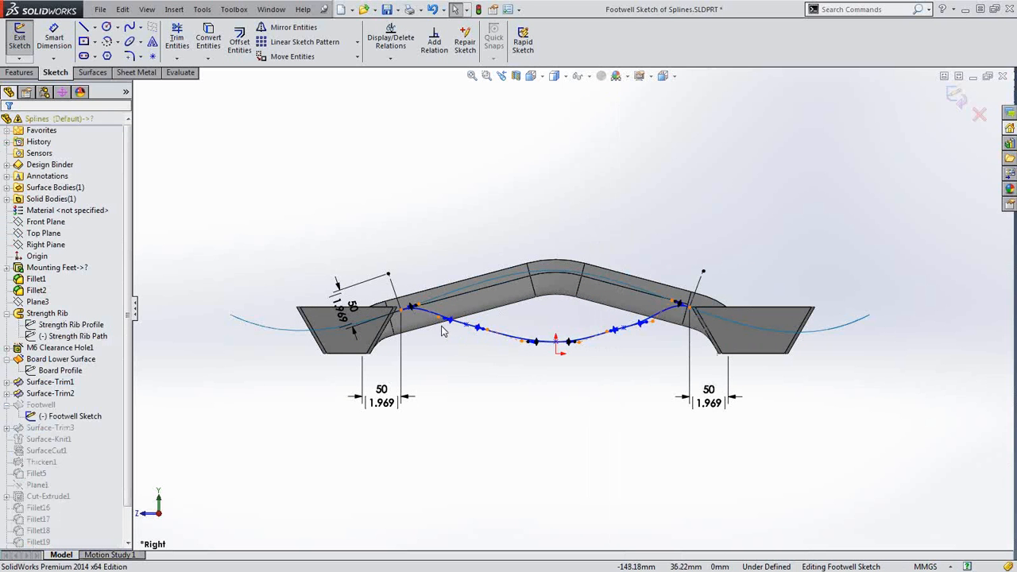
pyautogui.rightClick(591, 343)
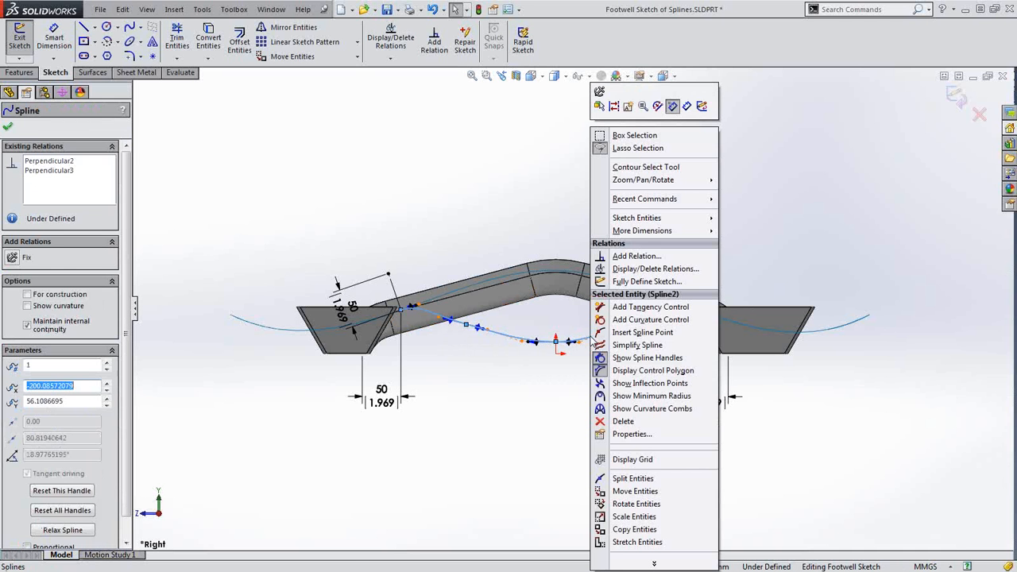
# Show curvature combs on the footwell spline and reshape it via its tangent handle and a point
pyautogui.click(636, 408)
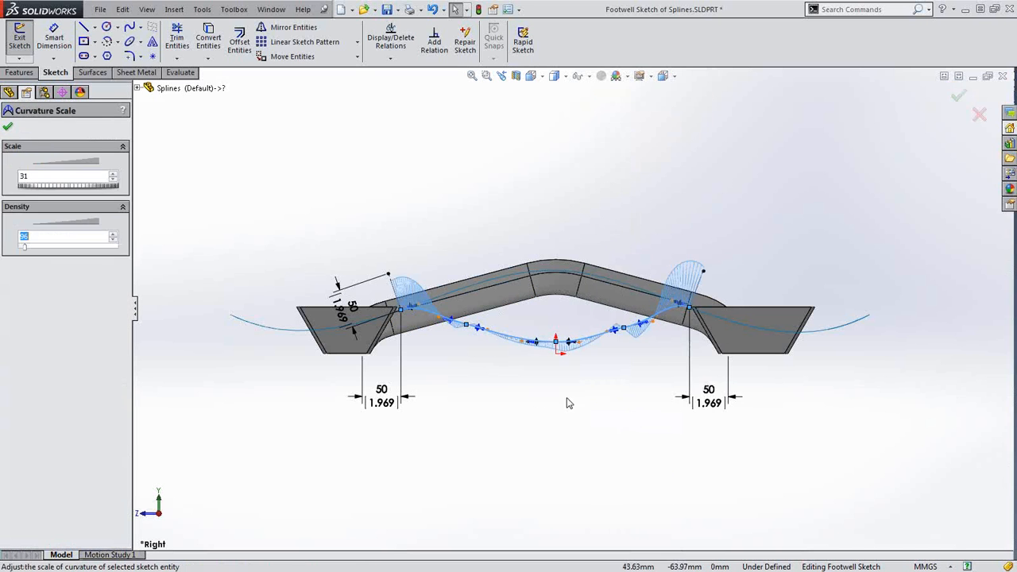
pyautogui.scroll(-2, 574, 379)
pyautogui.click(573, 376)
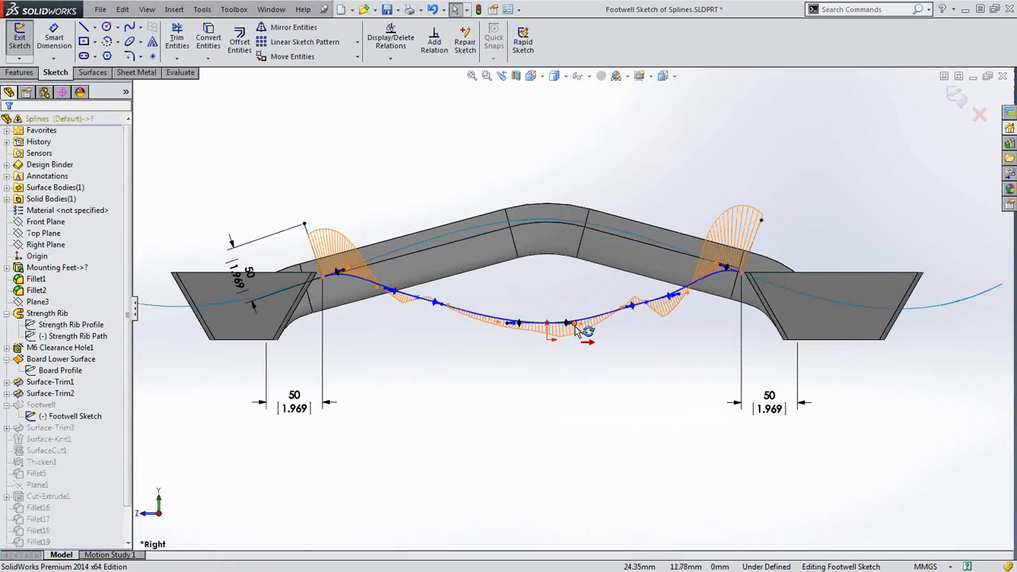
pyautogui.moveTo(577, 327)
pyautogui.mouseDown()
pyautogui.moveTo(587, 324)
pyautogui.moveTo(568, 322)
pyautogui.mouseUp()
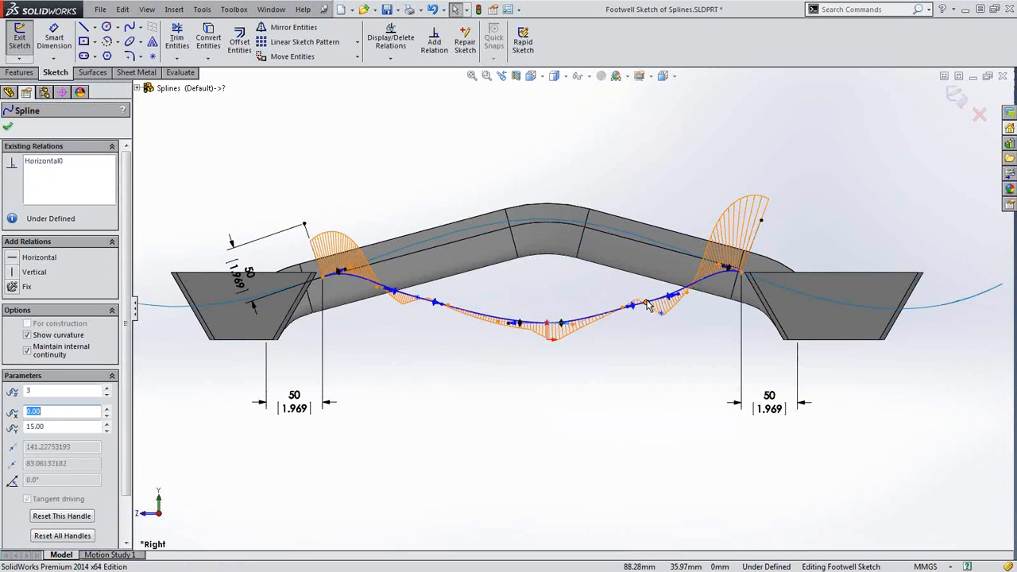
pyautogui.moveTo(645, 301); pyautogui.dragTo(635, 318)
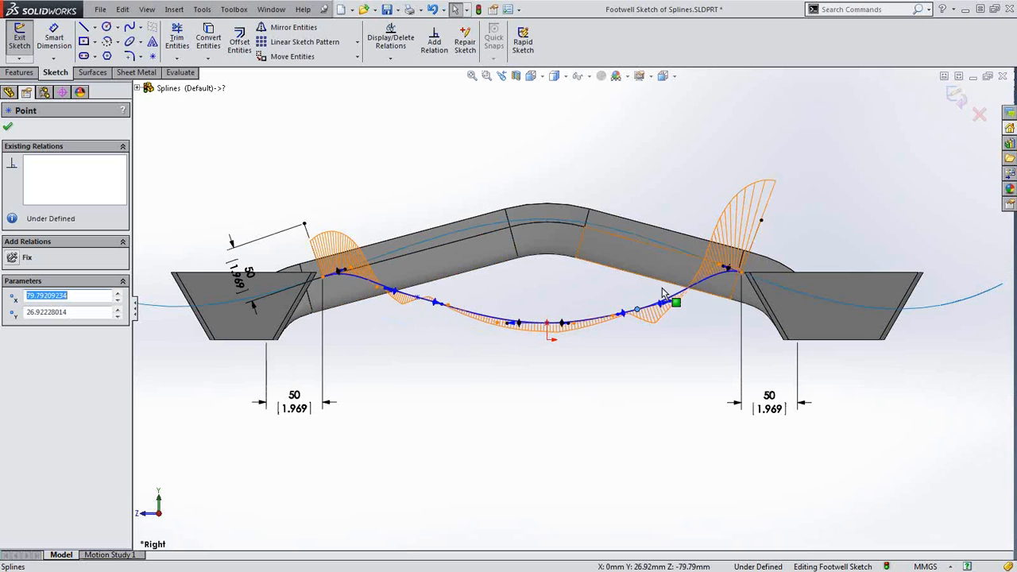
pyautogui.click(551, 292)
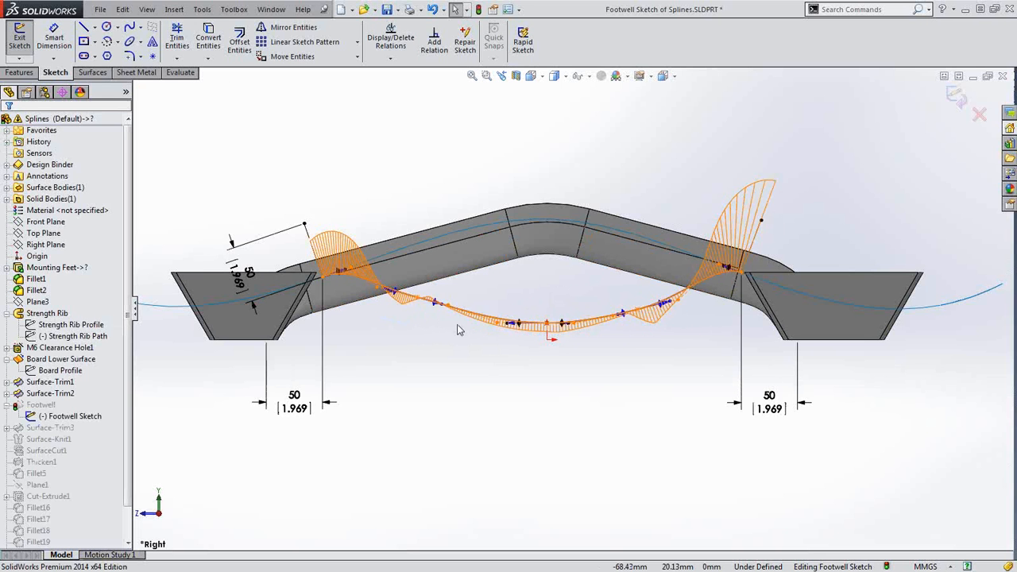
# Turn off the footwell spline's curvature combs
pyautogui.click(478, 318)
pyautogui.rightClick(478, 318)
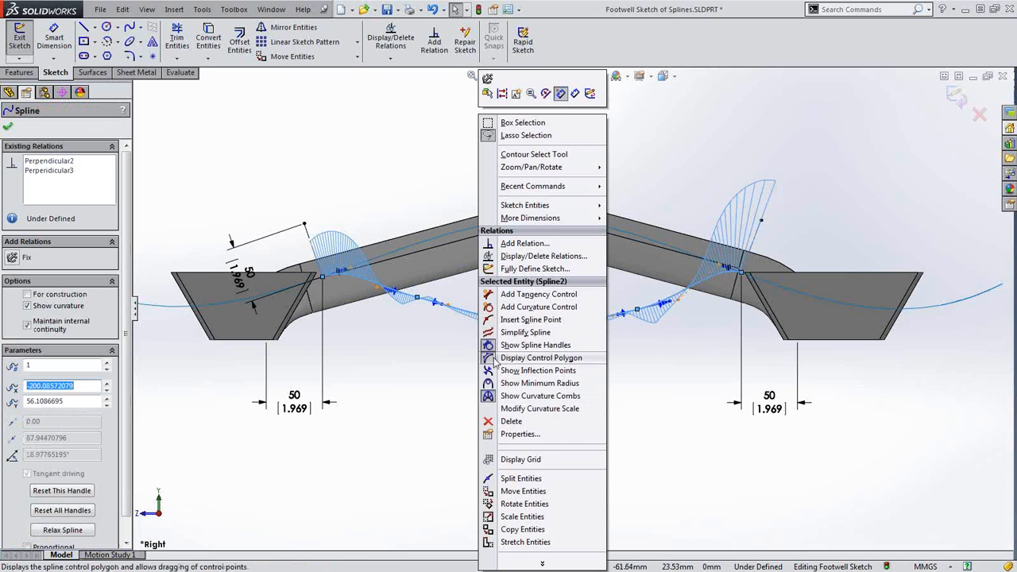
pyautogui.click(540, 396)
# Draw a style spline with four control vertices between the footwell spline's endpoints
pyautogui.click(518, 411)
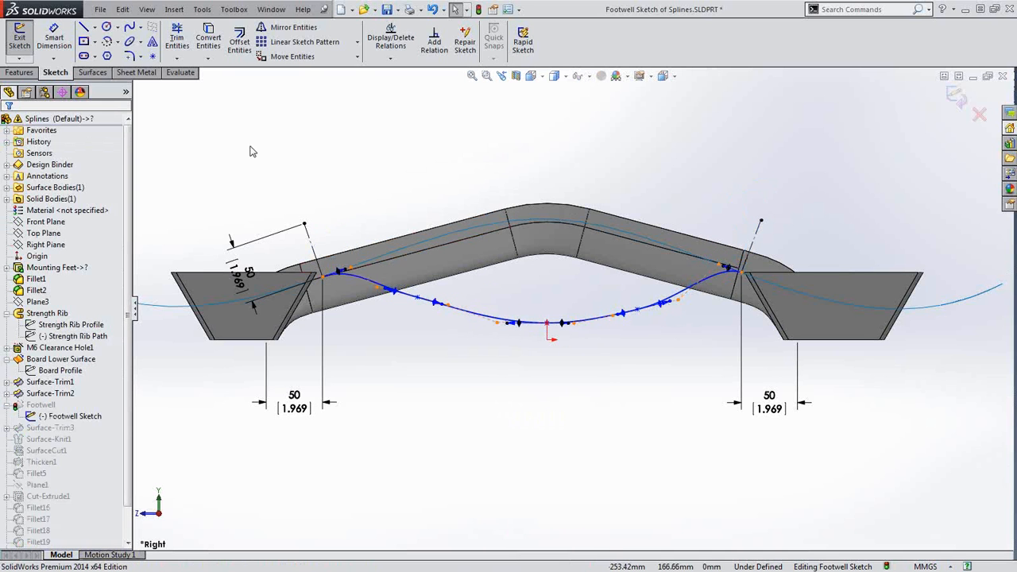
pyautogui.press('s')
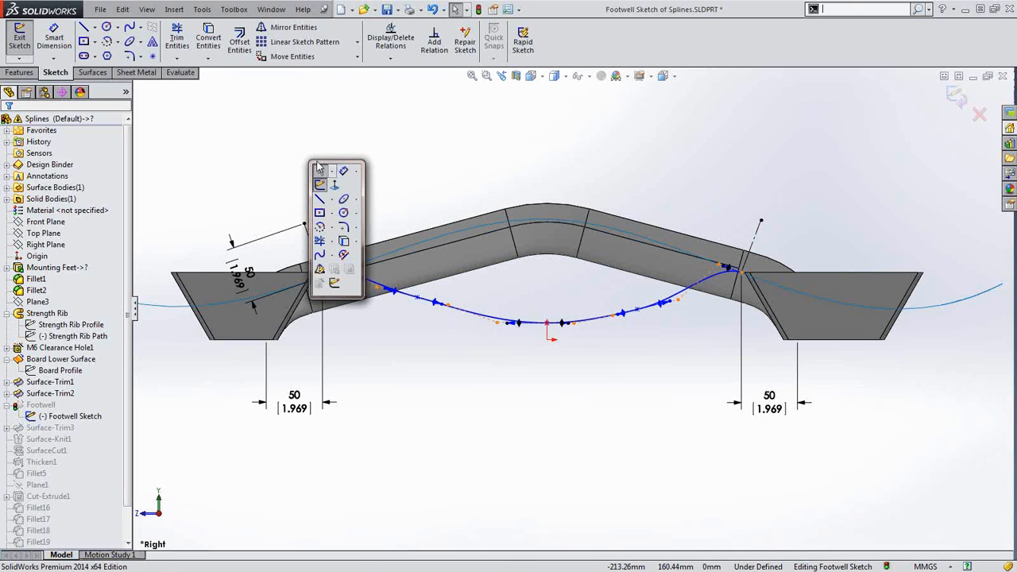
pyautogui.click(332, 256)
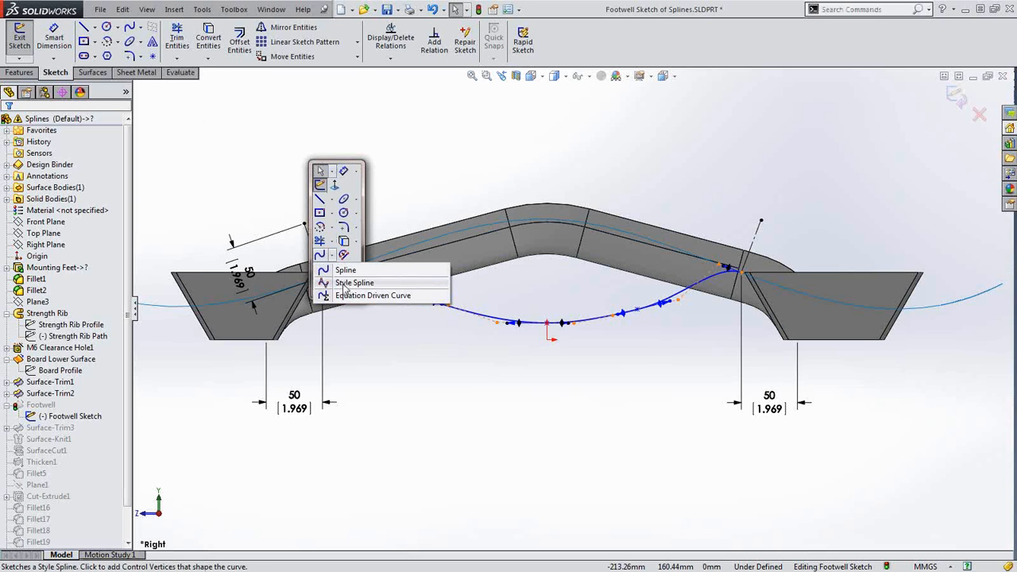
pyautogui.click(345, 283)
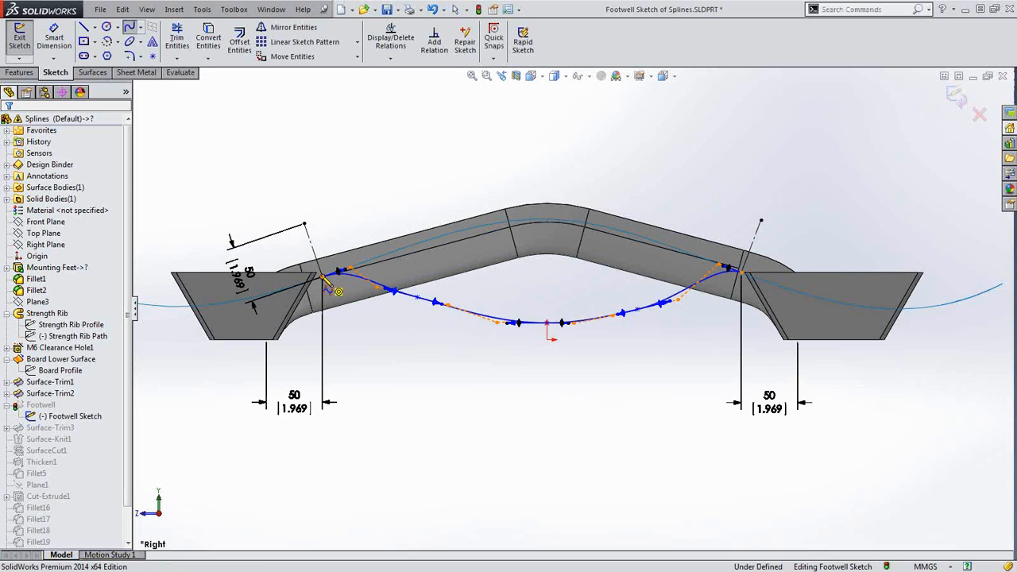
pyautogui.click(325, 277)
pyautogui.click(380, 220)
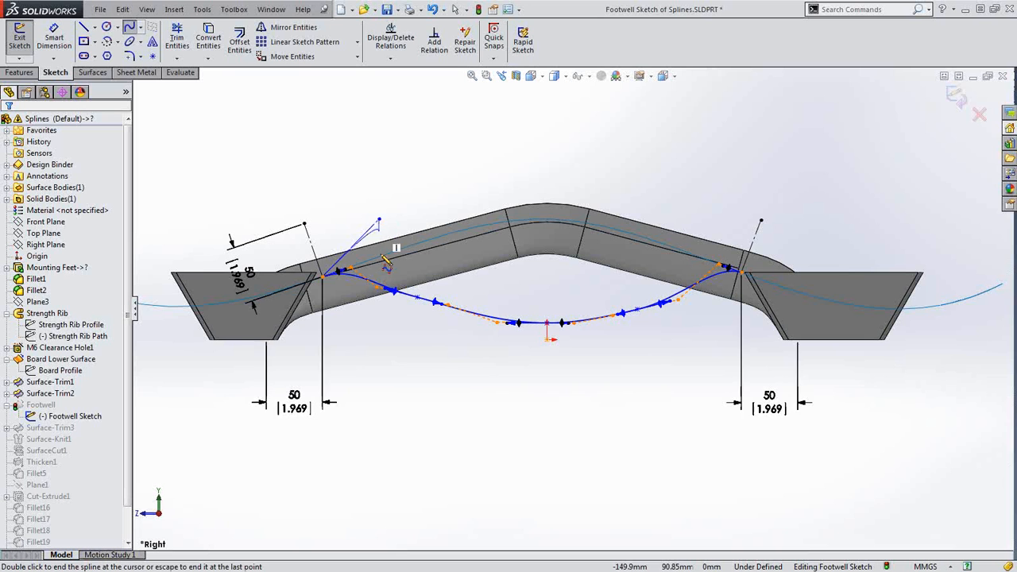
pyautogui.click(443, 378)
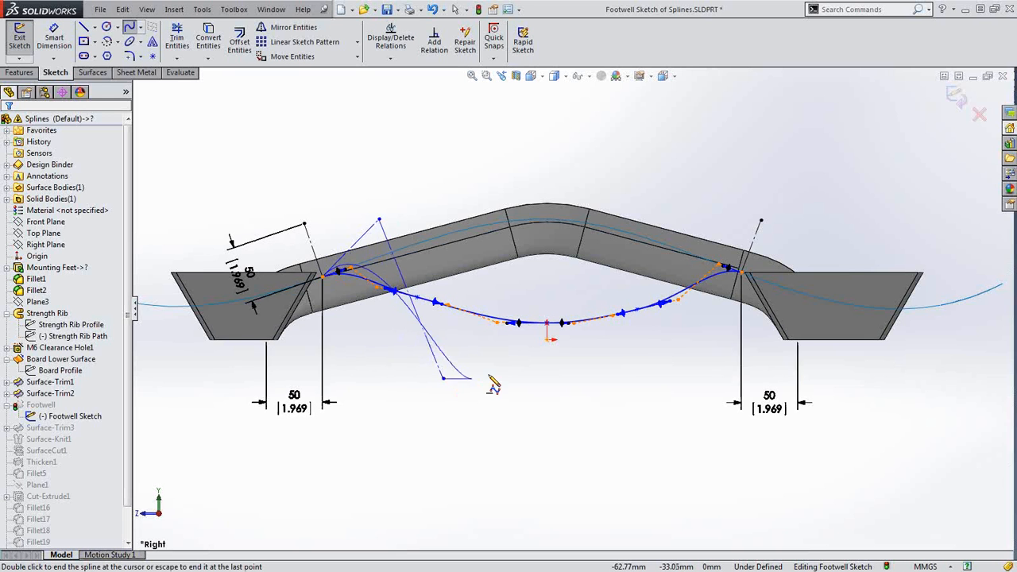
pyautogui.click(584, 380)
pyautogui.click(707, 189)
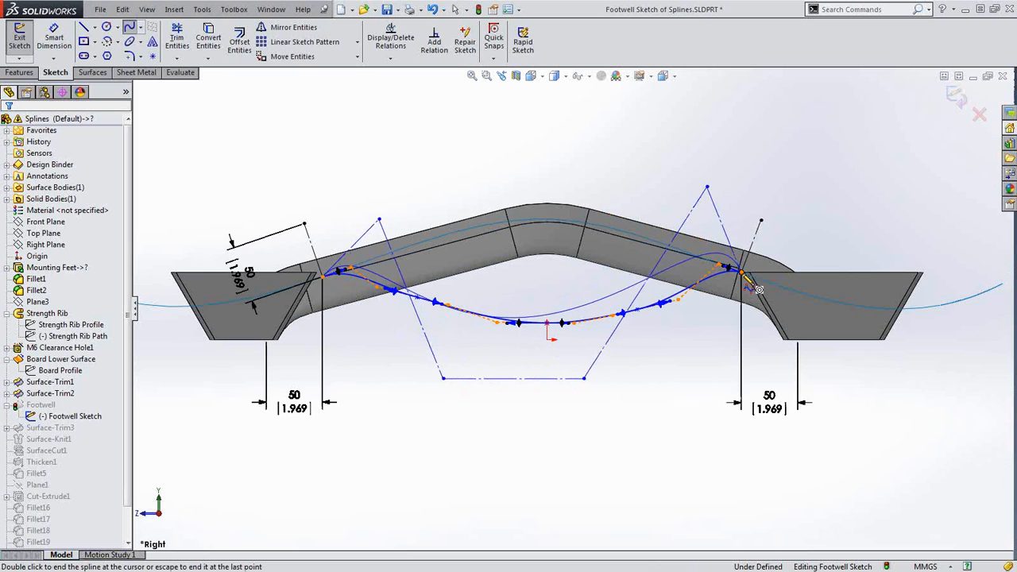
pyautogui.doubleClick(759, 290)
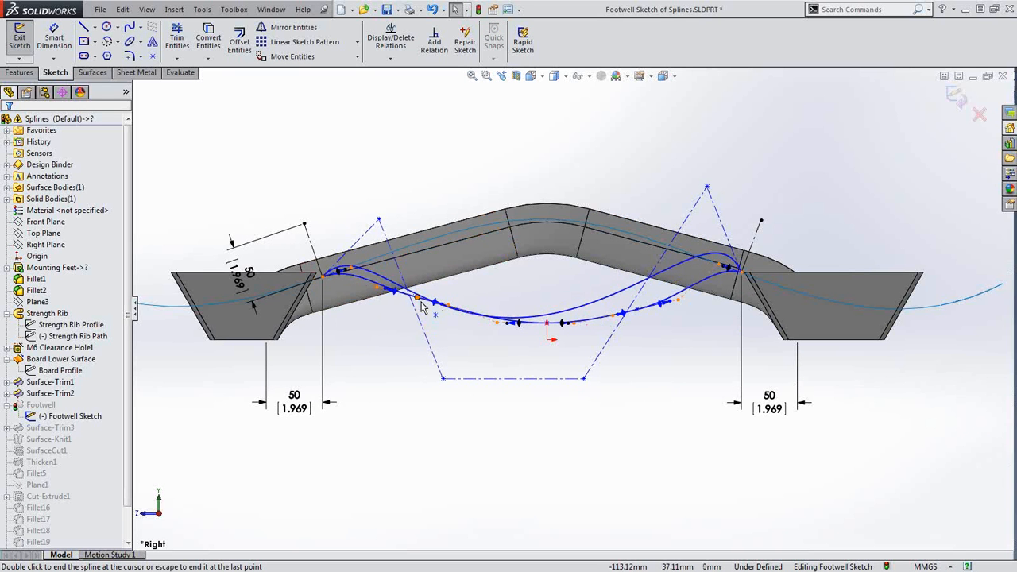
# Make the left and right end control legs perpendicular to their end lines
pyautogui.click(350, 248)
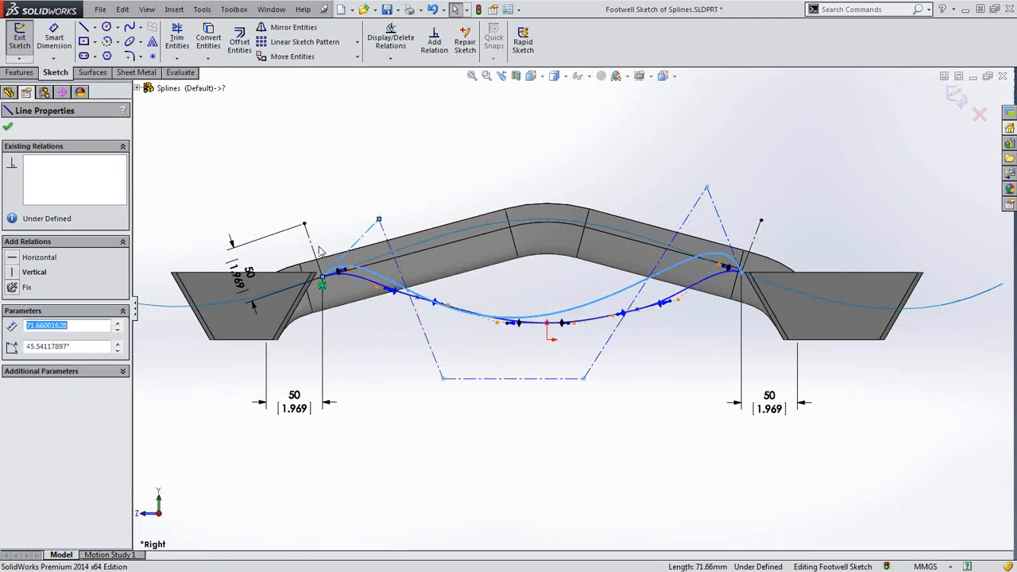
pyautogui.keyDown('ctrl'); pyautogui.click(334, 272); pyautogui.keyUp('ctrl')
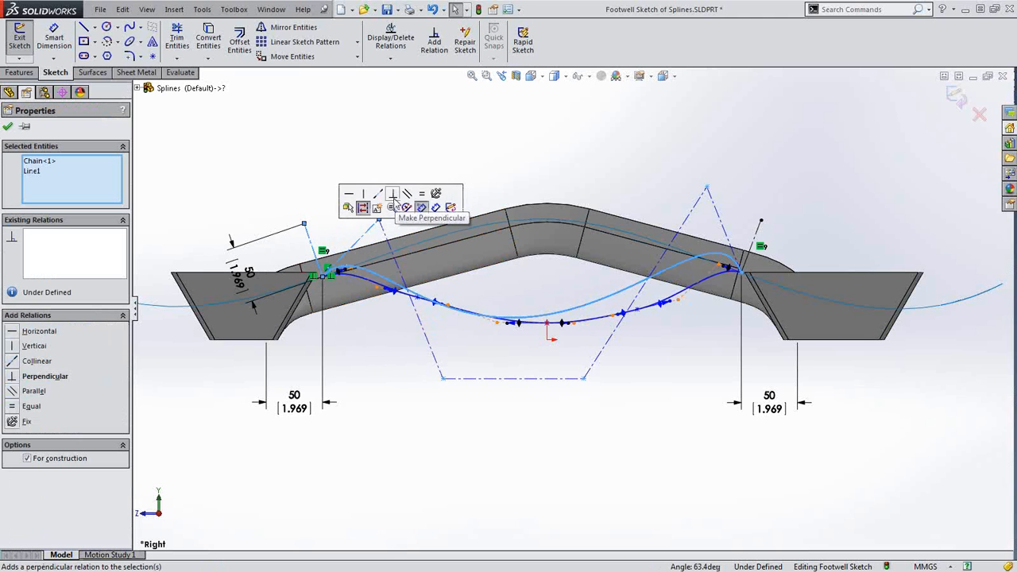
pyautogui.click(393, 196)
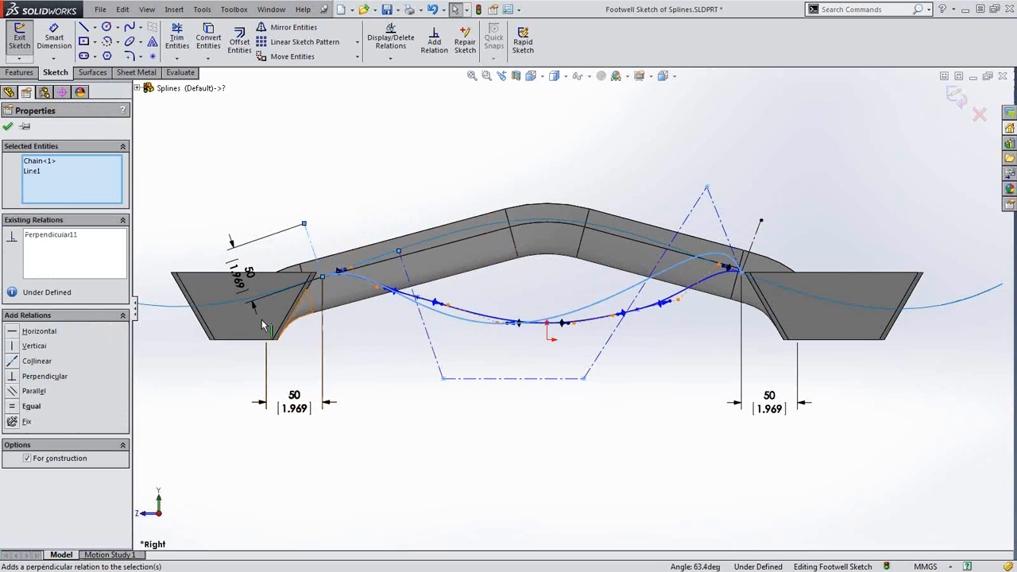
pyautogui.click(31, 407)
pyautogui.click(489, 437)
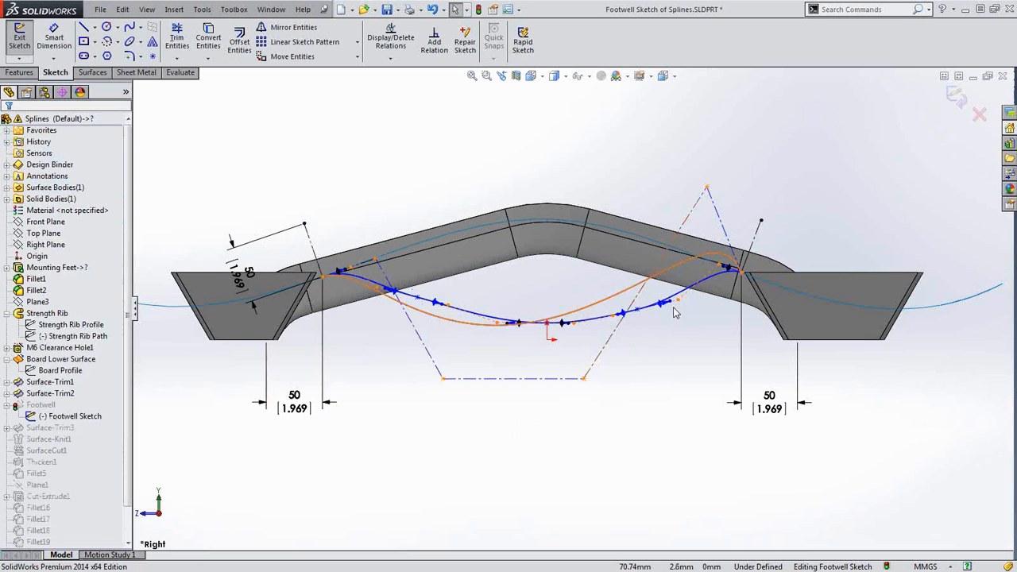
pyautogui.click(755, 237)
pyautogui.keyDown('ctrl'); pyautogui.click(759, 236); pyautogui.keyUp('ctrl')
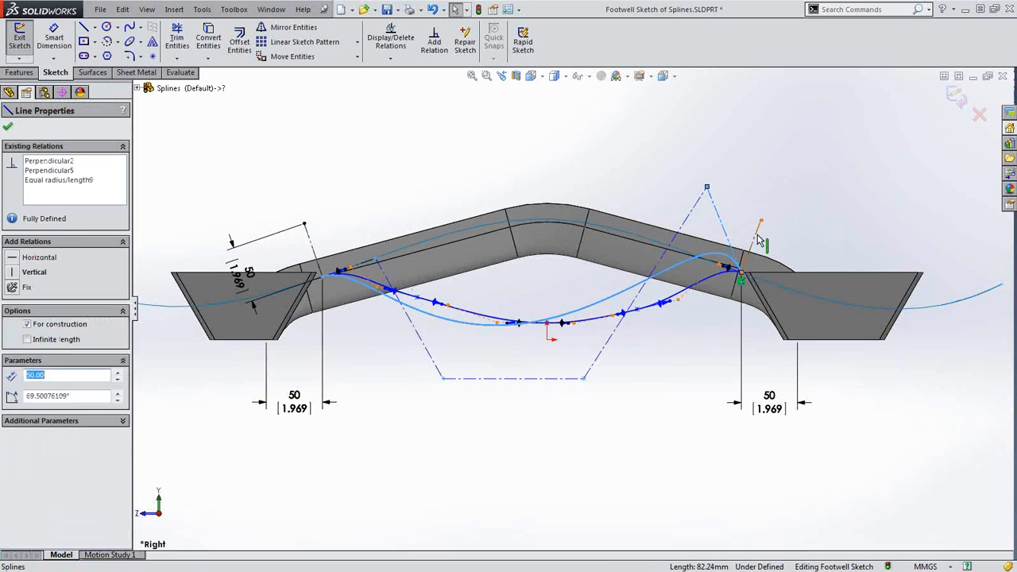
pyautogui.click(837, 180)
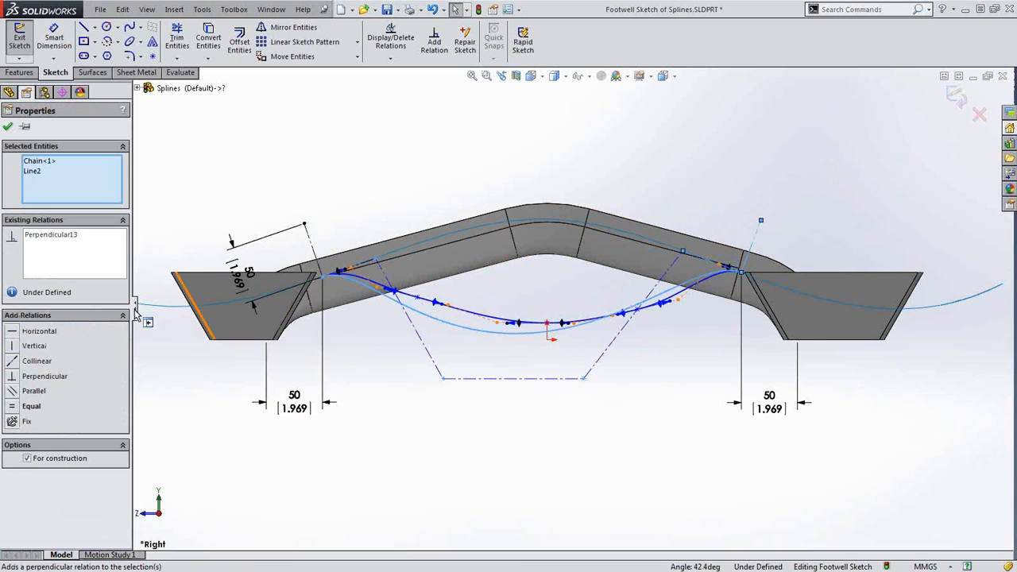
pyautogui.click(414, 458)
# Constrain the bottom control line, make the diagonal legs equal, and drag a lower vertex upward
pyautogui.click(478, 383)
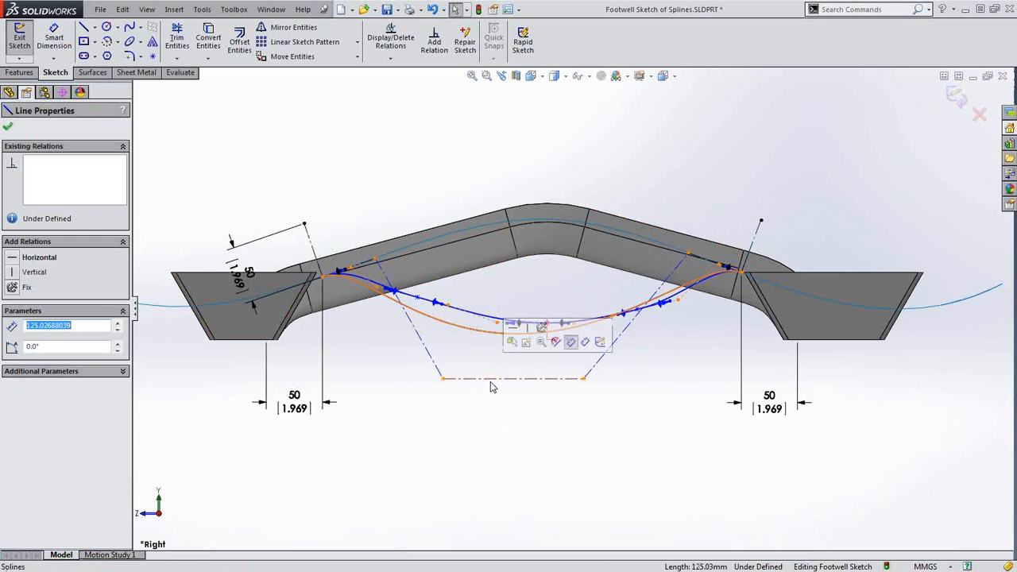
pyautogui.click(513, 330)
pyautogui.click(479, 442)
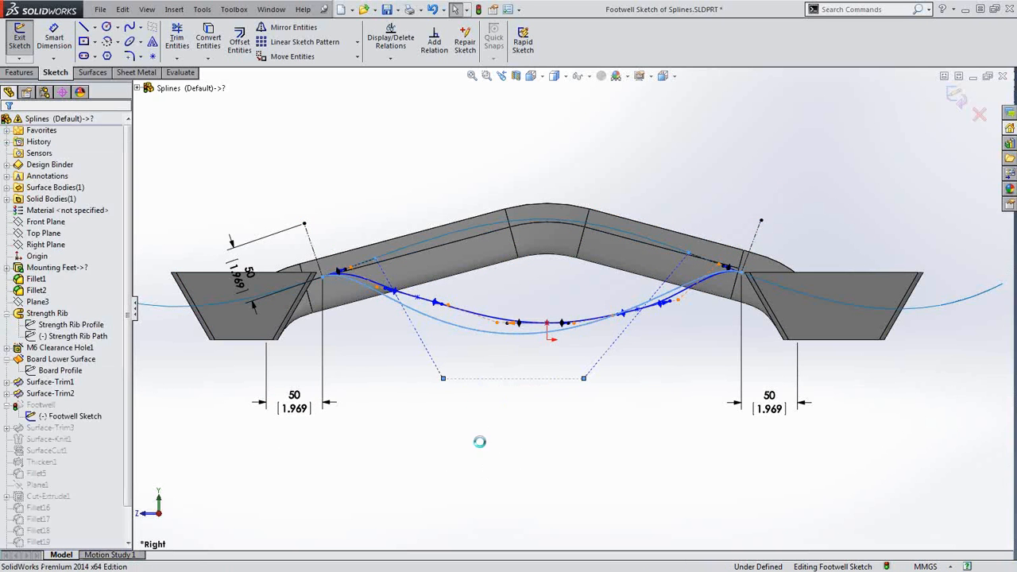
pyautogui.click(437, 366)
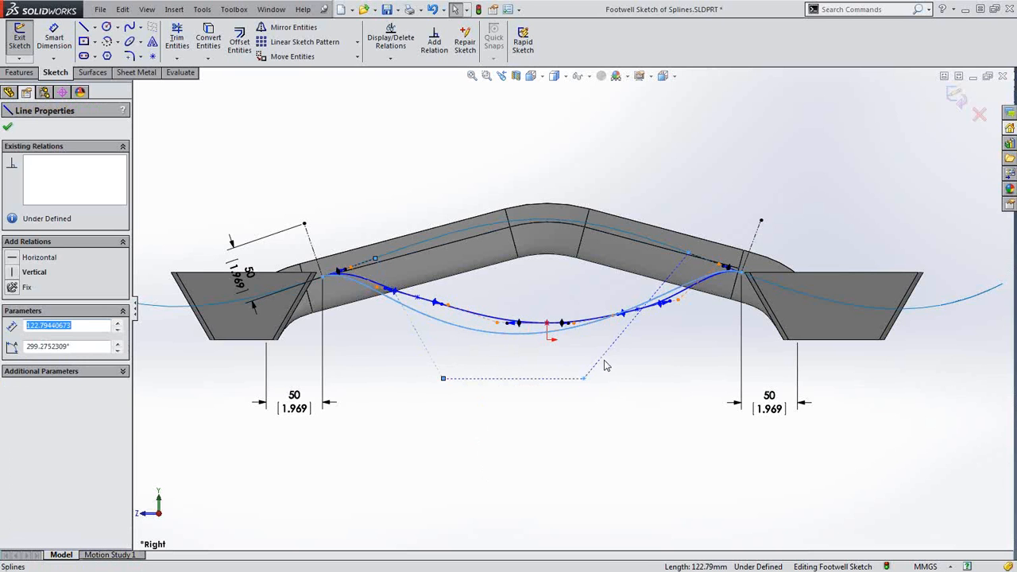
pyautogui.keyDown('ctrl'); pyautogui.click(604, 365); pyautogui.keyUp('ctrl')
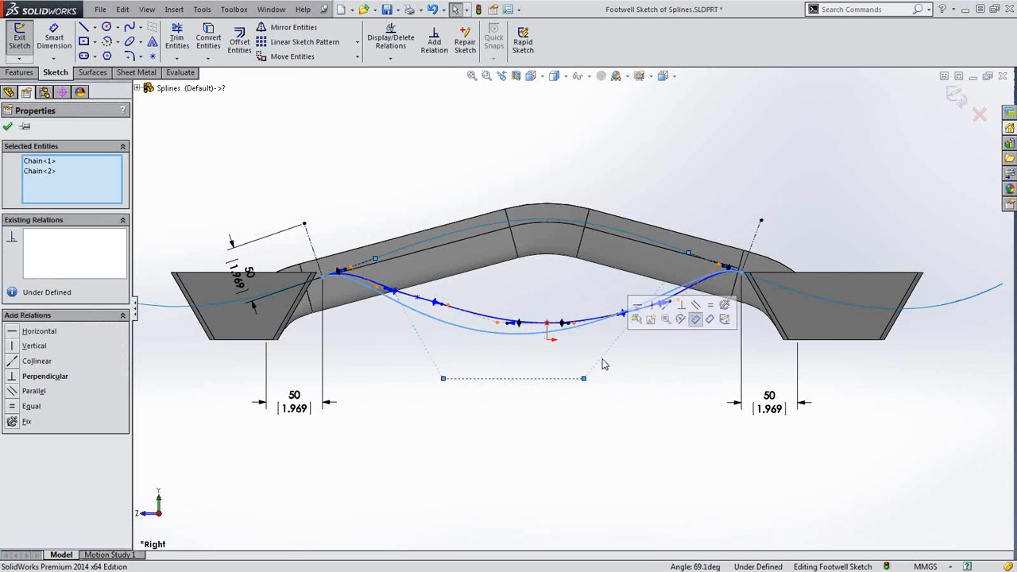
pyautogui.click(32, 391)
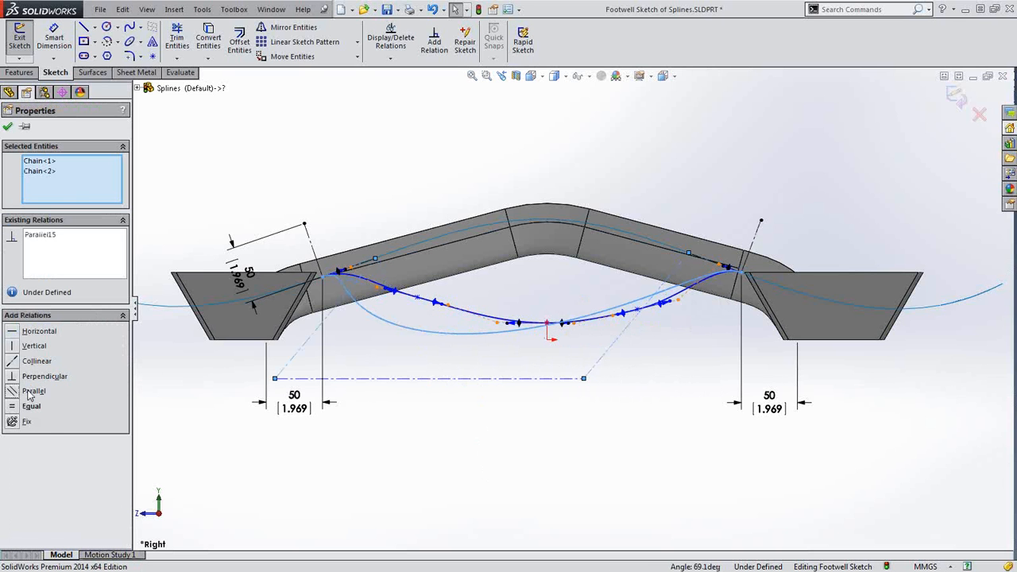
pyautogui.hotkey('ctrl', 'z')
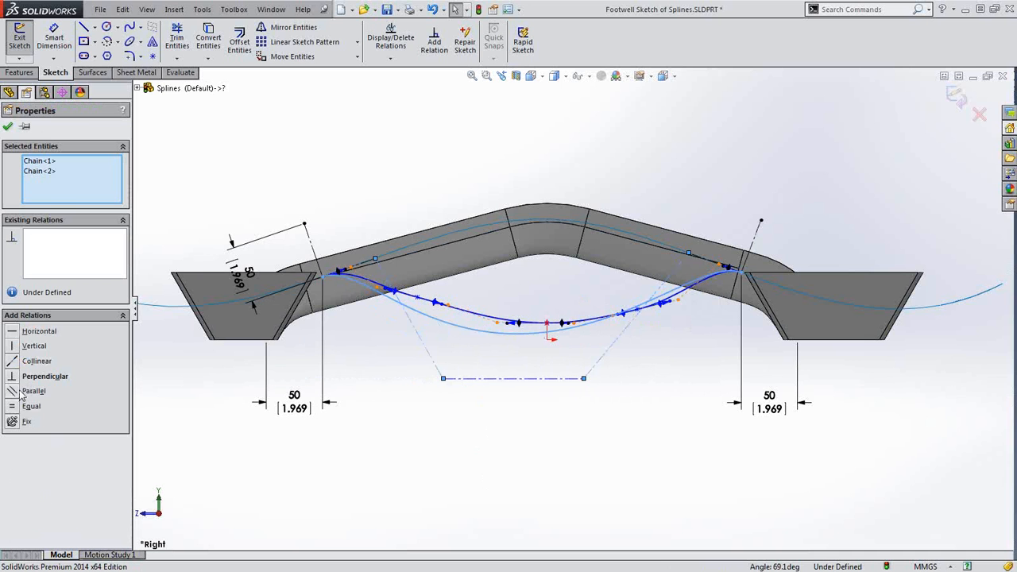
pyautogui.click(16, 405)
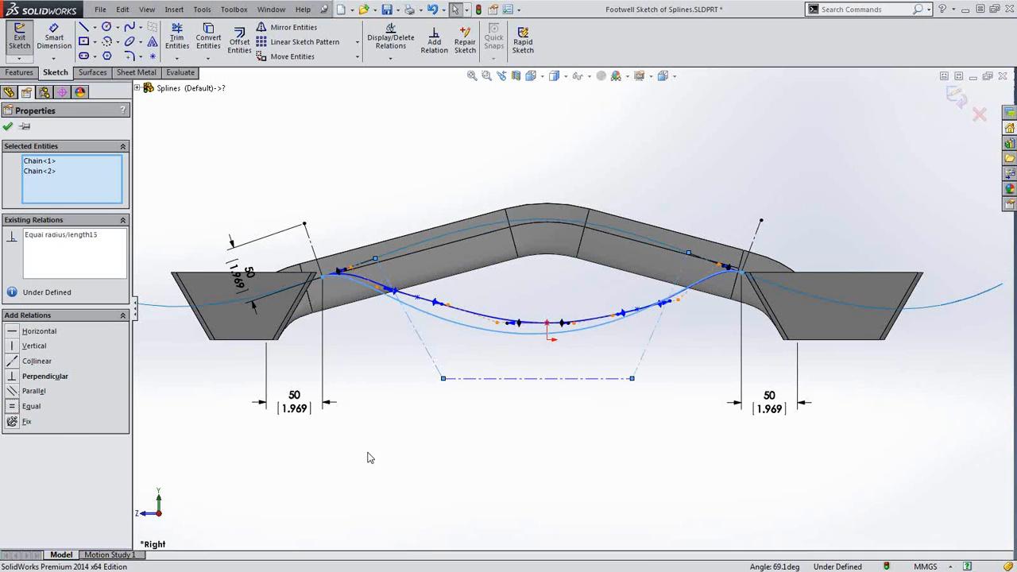
pyautogui.click(429, 388)
pyautogui.moveTo(444, 379); pyautogui.dragTo(477, 363)
pyautogui.click(446, 406)
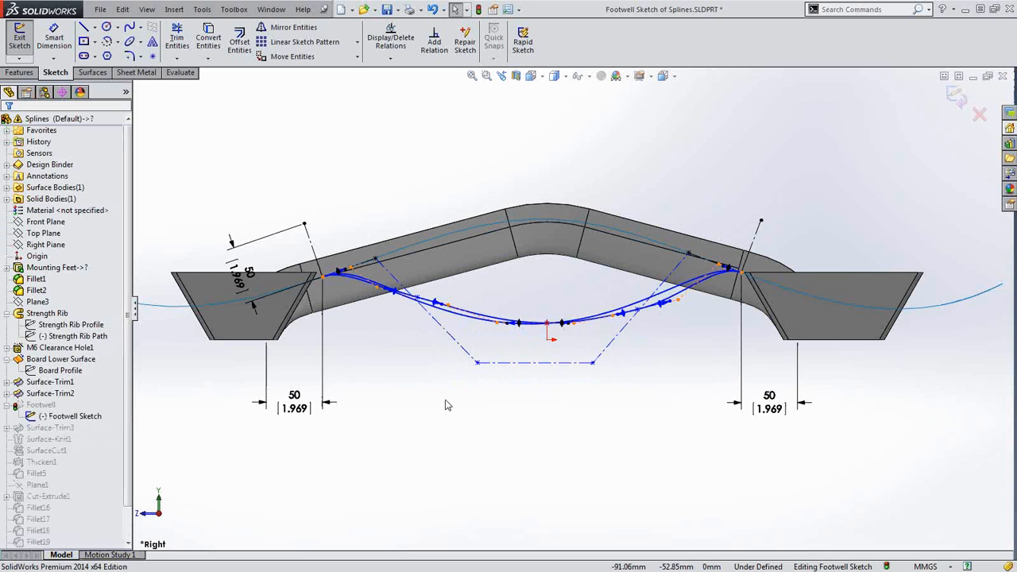
# Dimension the control polygon's base: 20.60 height and 102.86 width
pyautogui.click(54, 36)
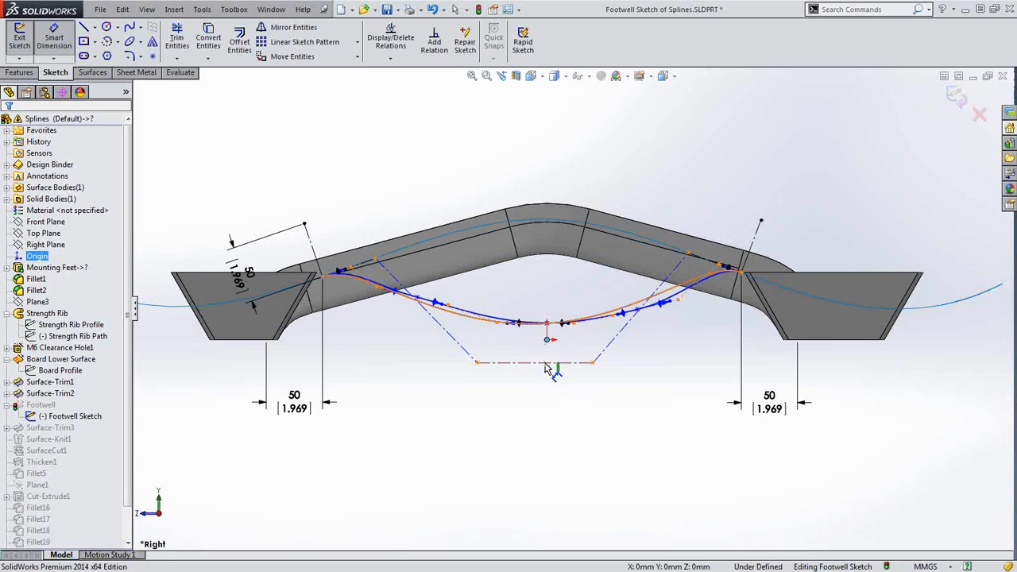
pyautogui.click(549, 362)
pyautogui.click(408, 386)
pyautogui.press('Return')
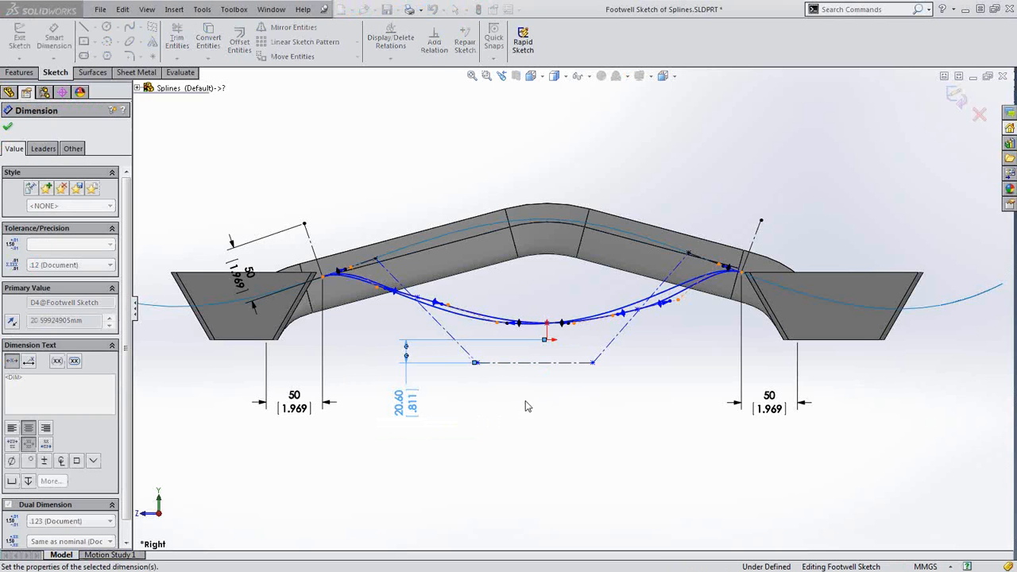
pyautogui.click(533, 364)
pyautogui.click(541, 422)
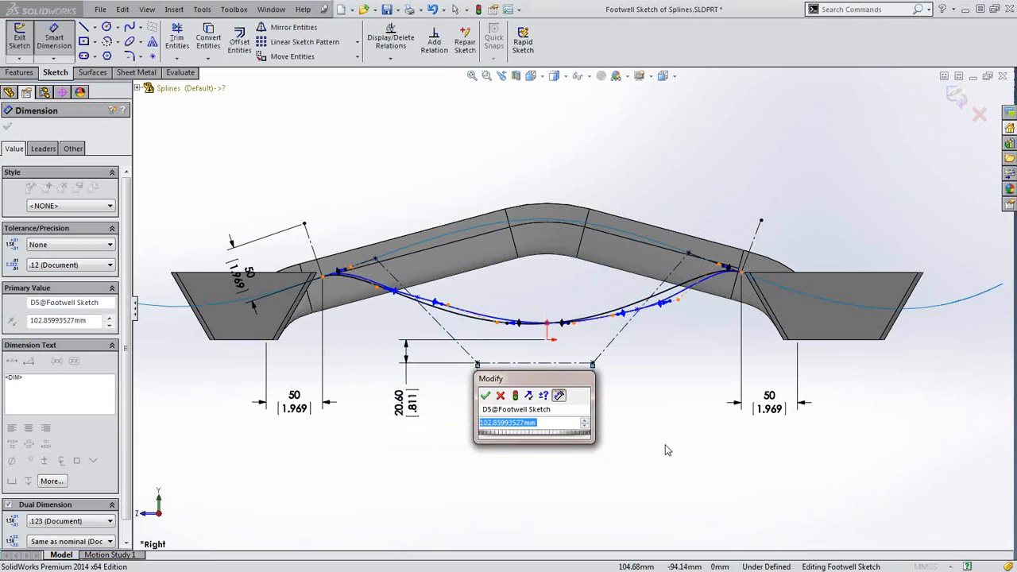
pyautogui.press('Return')
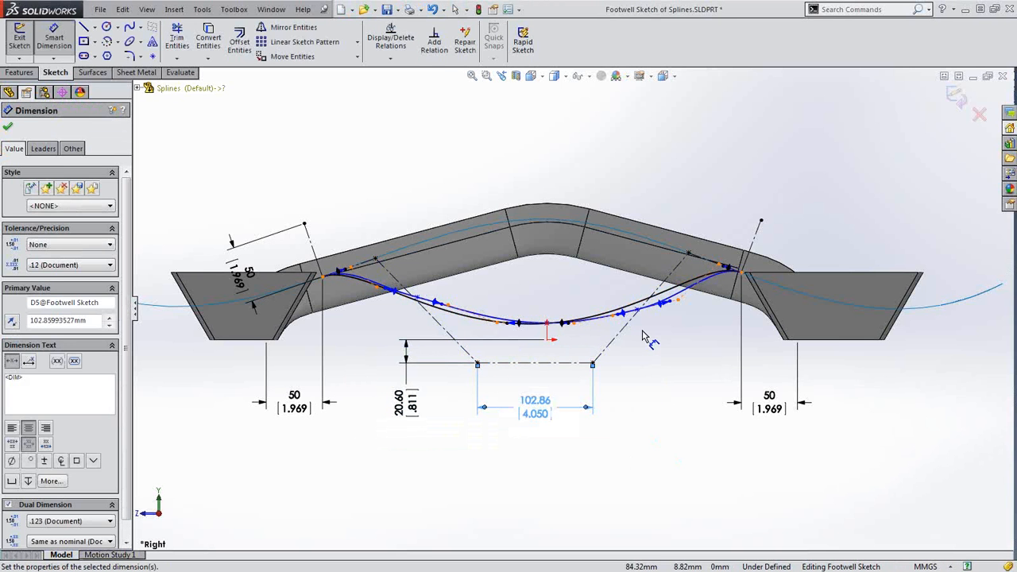
pyautogui.scroll(-2, 644, 337)
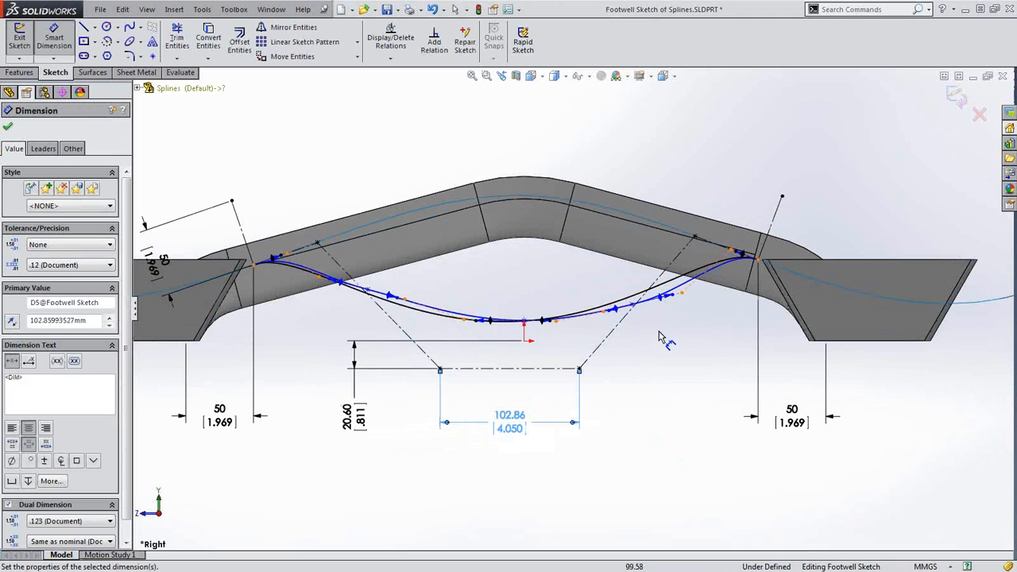
pyautogui.press('Escape')
pyautogui.press('Escape')
# Show curvature combs on the style spline, then select the original spline
pyautogui.rightClick(670, 287)
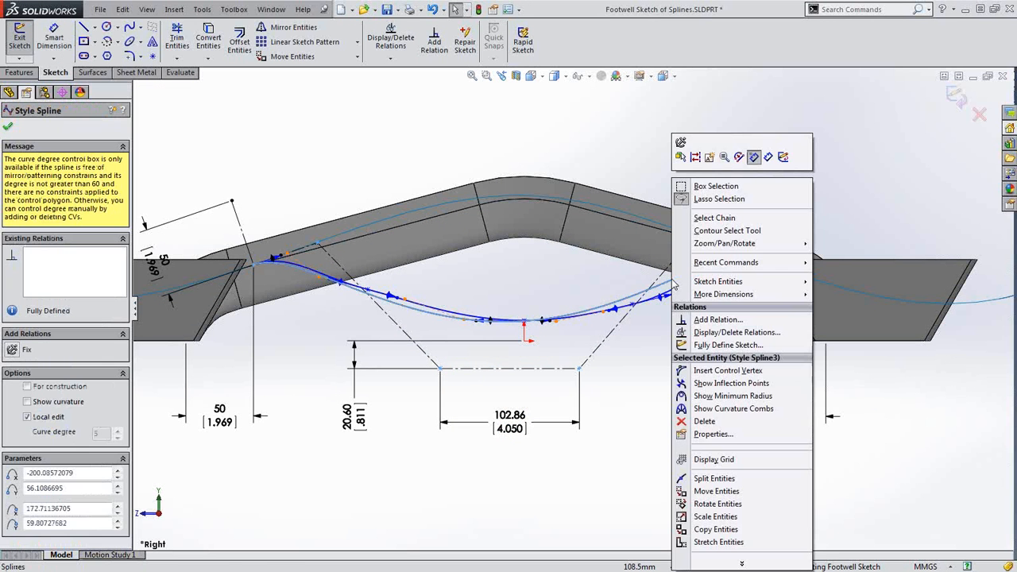
pyautogui.click(697, 409)
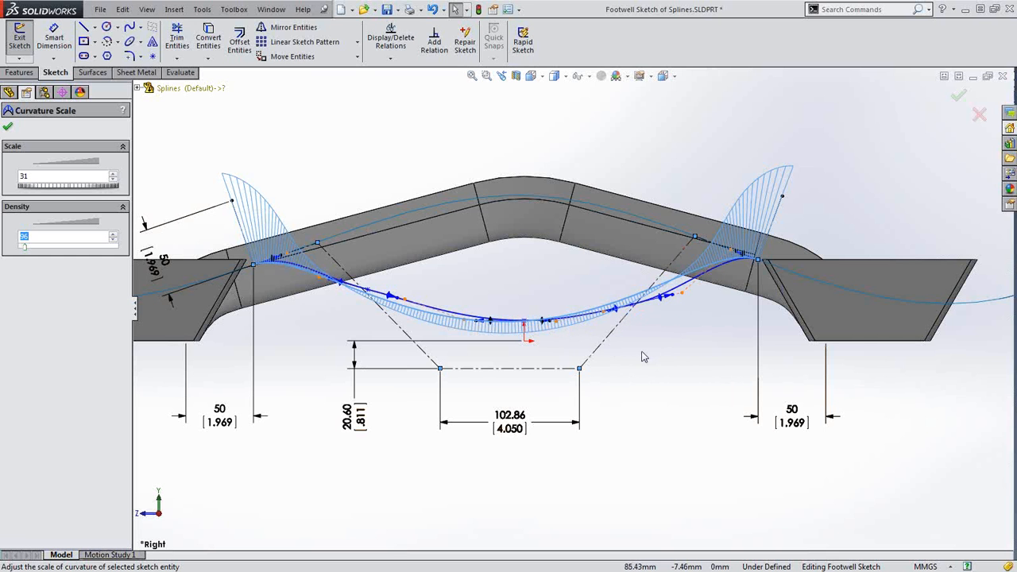
pyautogui.click(664, 364)
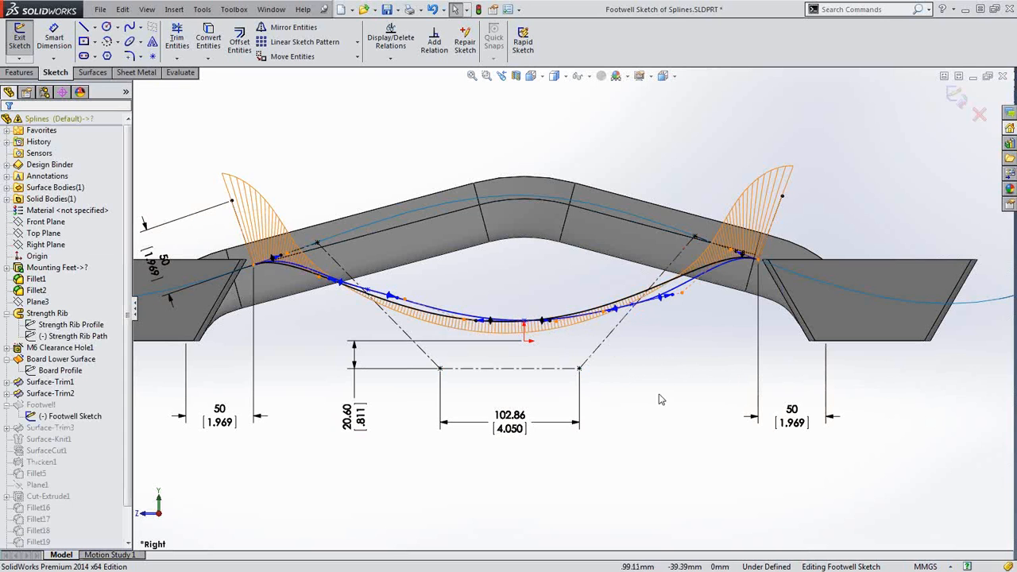
pyautogui.click(674, 286)
pyautogui.press('s')
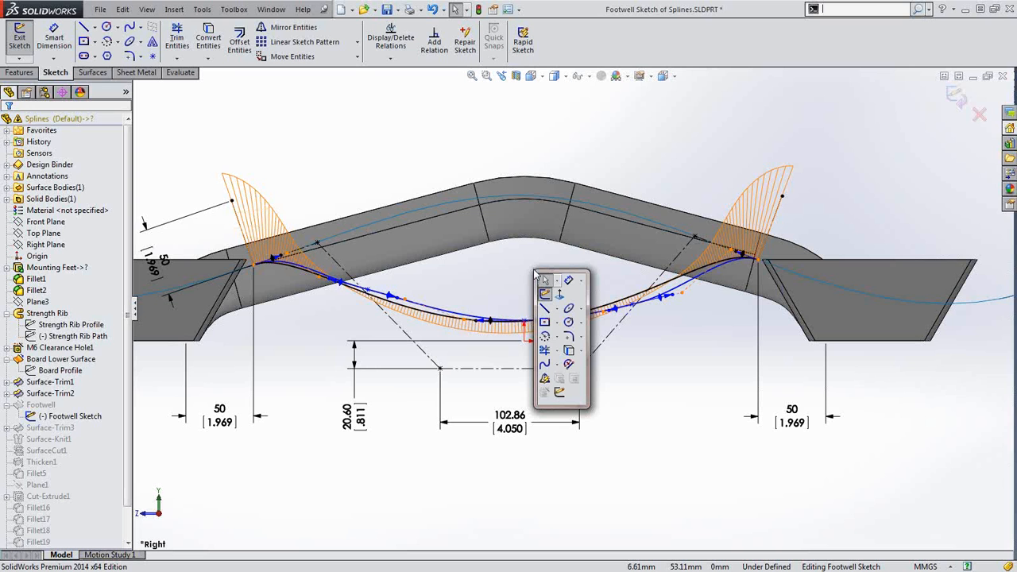
# Replace Spline2 with Style Spline3 via Replace Entity, deleting the original curve
pyautogui.click(568, 365)
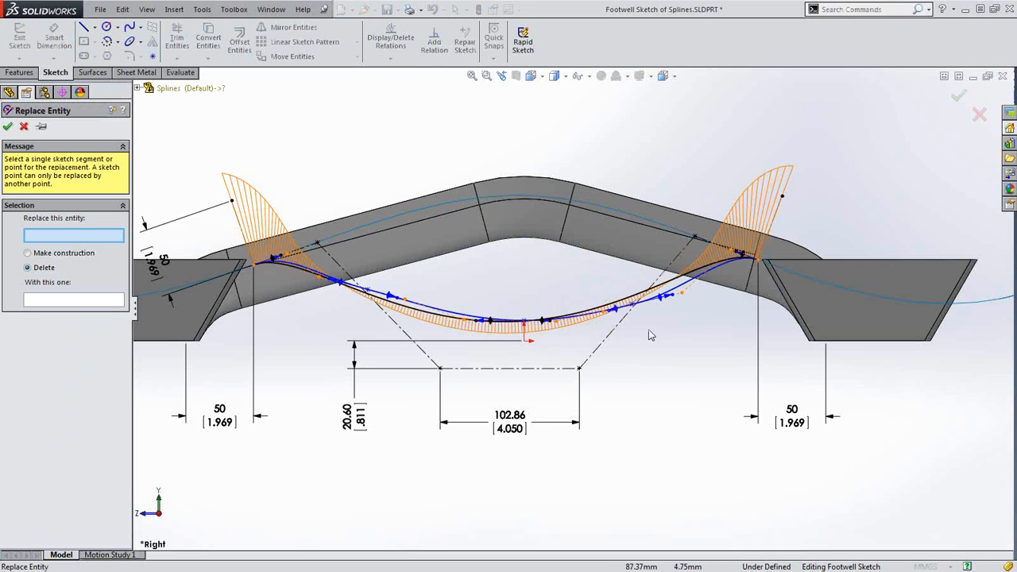
pyautogui.click(681, 289)
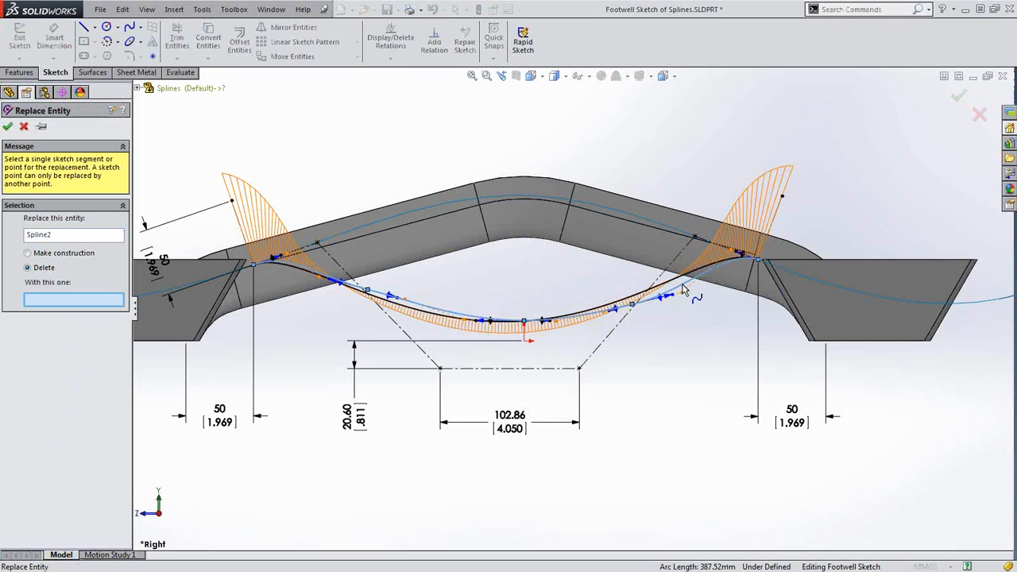
pyautogui.click(678, 286)
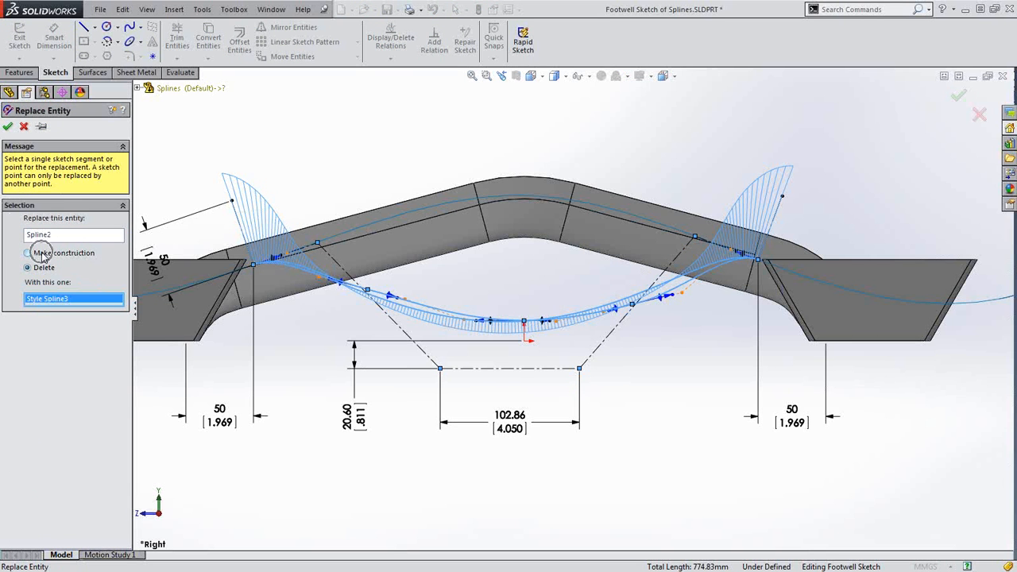
pyautogui.press('ctrl')
pyautogui.press('ctrl')
pyautogui.press('ctrl')
pyautogui.click(8, 127)
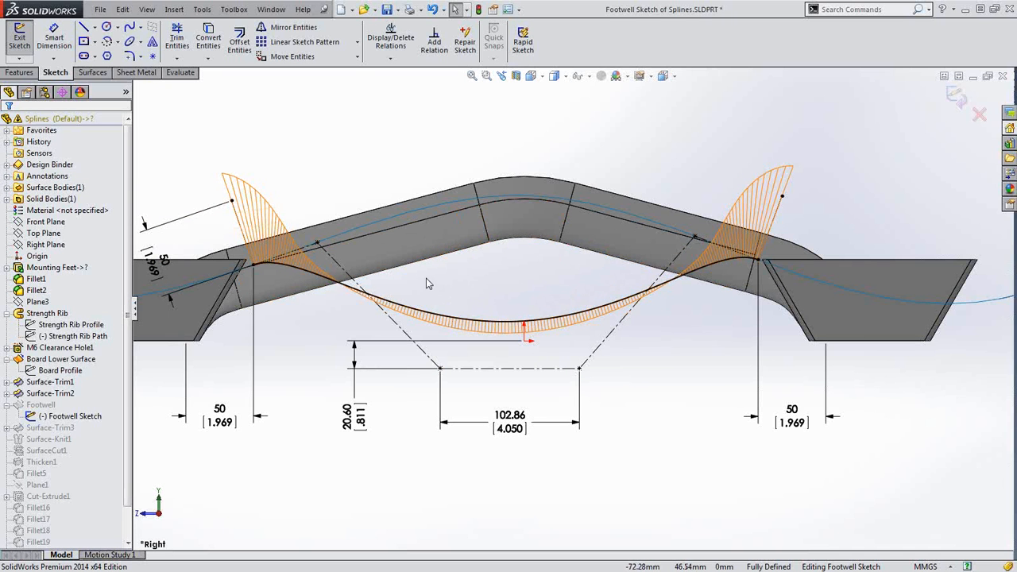
# Exit the footwell sketch to rebuild, orbit the part, and close Splines without saving
pyautogui.click(957, 96)
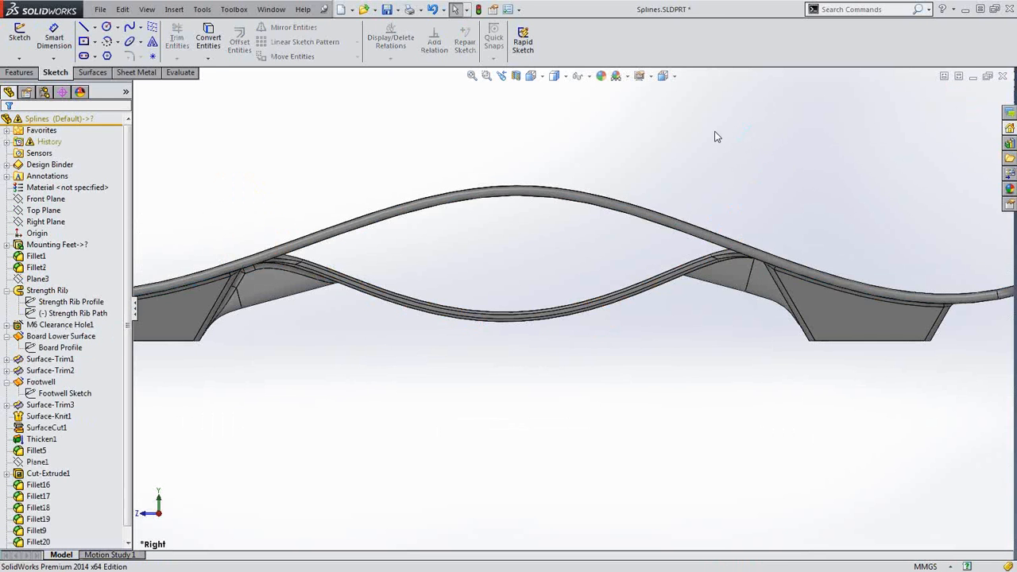
pyautogui.moveTo(668, 282); pyautogui.dragTo(633, 293, button='middle')
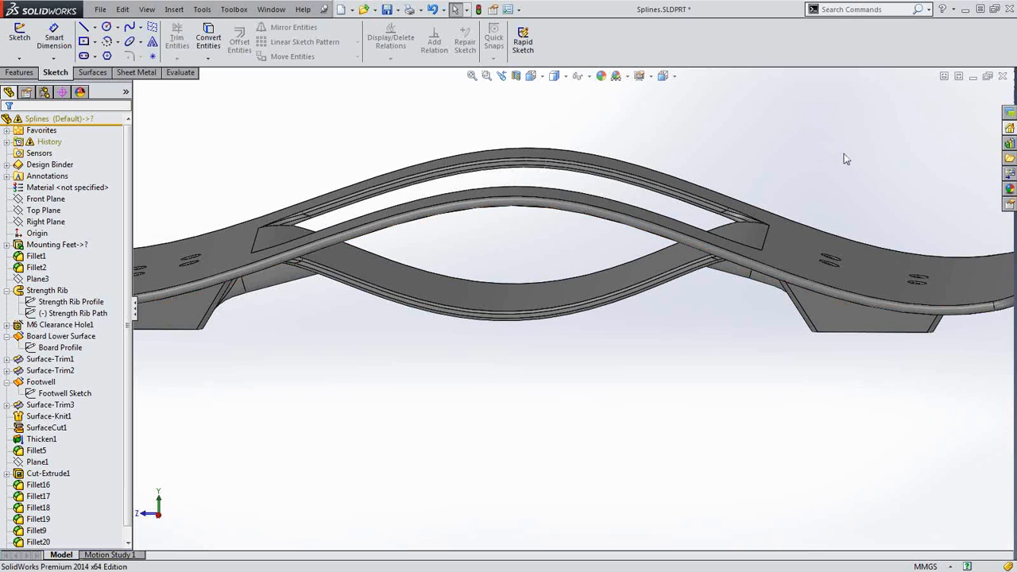
pyautogui.click(1004, 79)
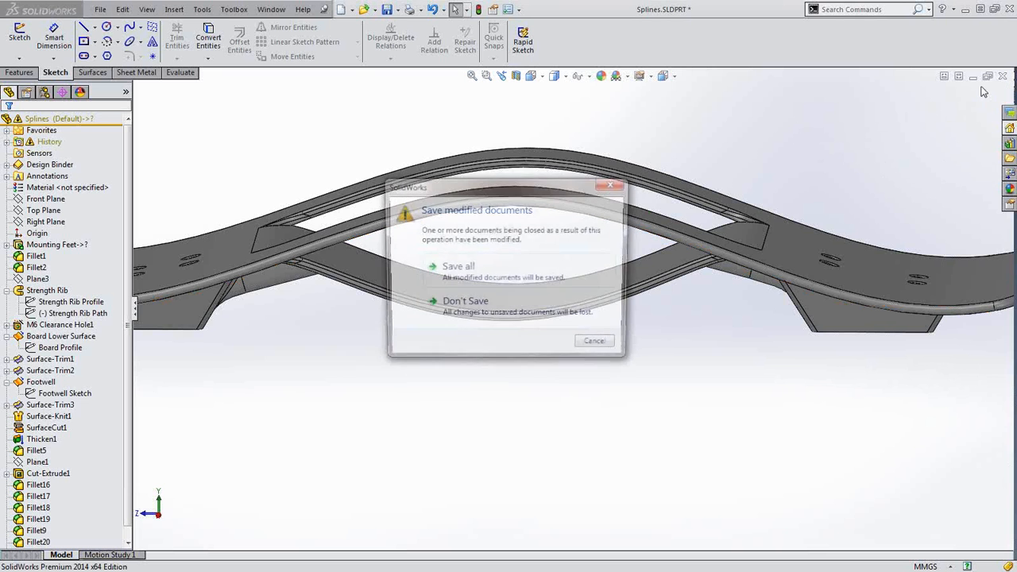
pyautogui.click(489, 315)
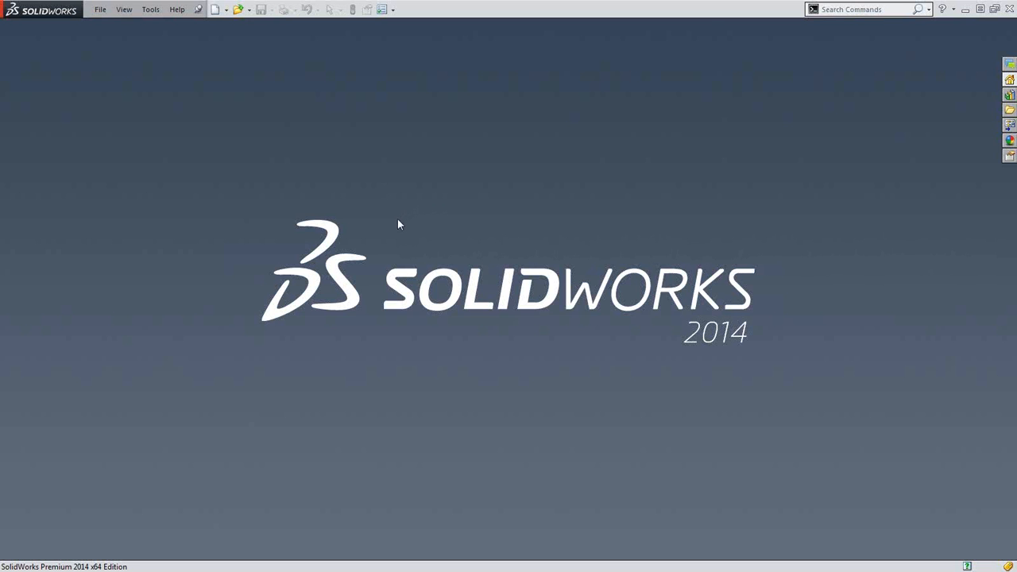
# Open Cylindrical Swept Flange from recent documents and flatten it to a straight-on D-shaped flat pattern
pyautogui.press('r')
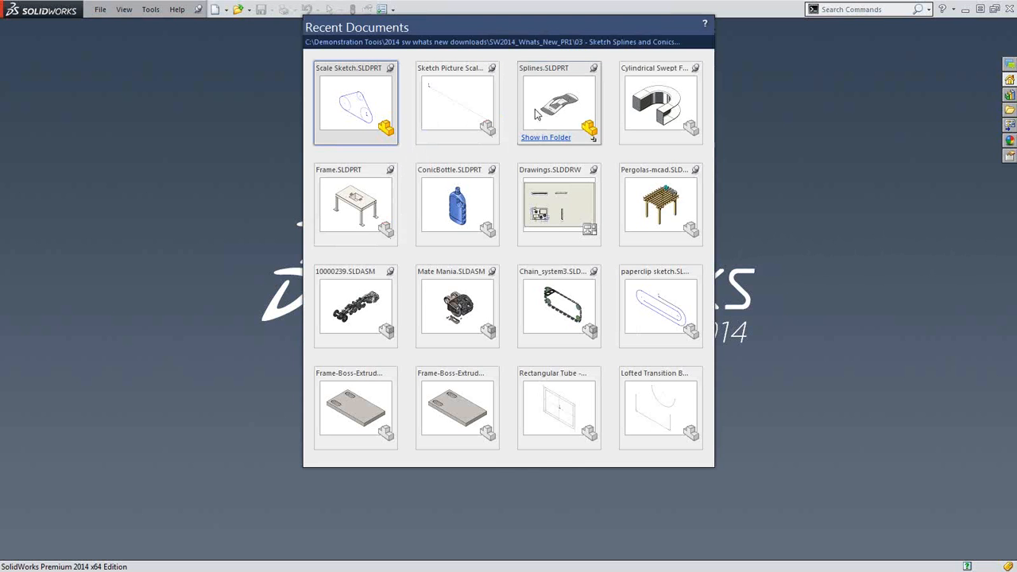
pyautogui.click(627, 91)
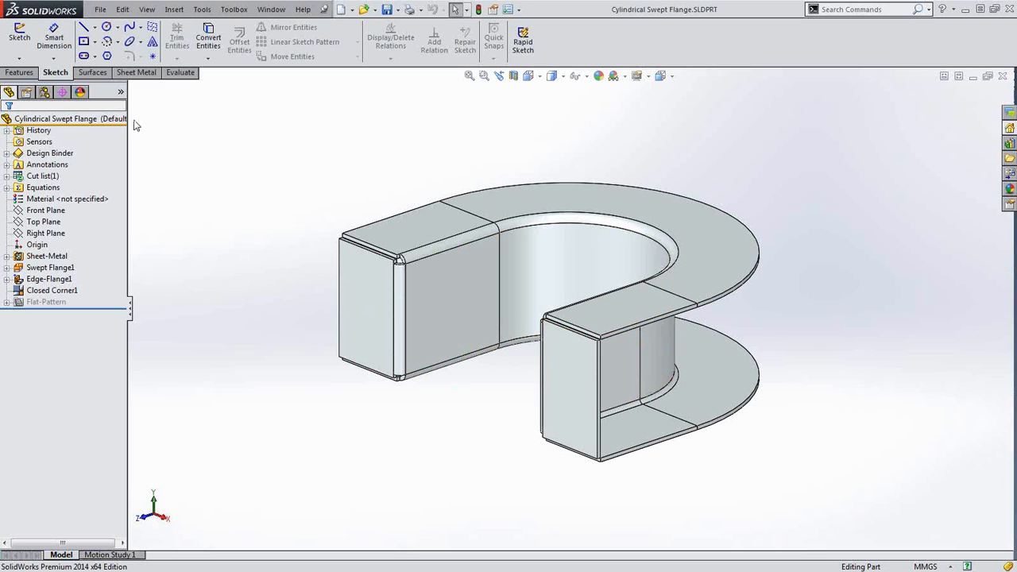
pyautogui.click(135, 73)
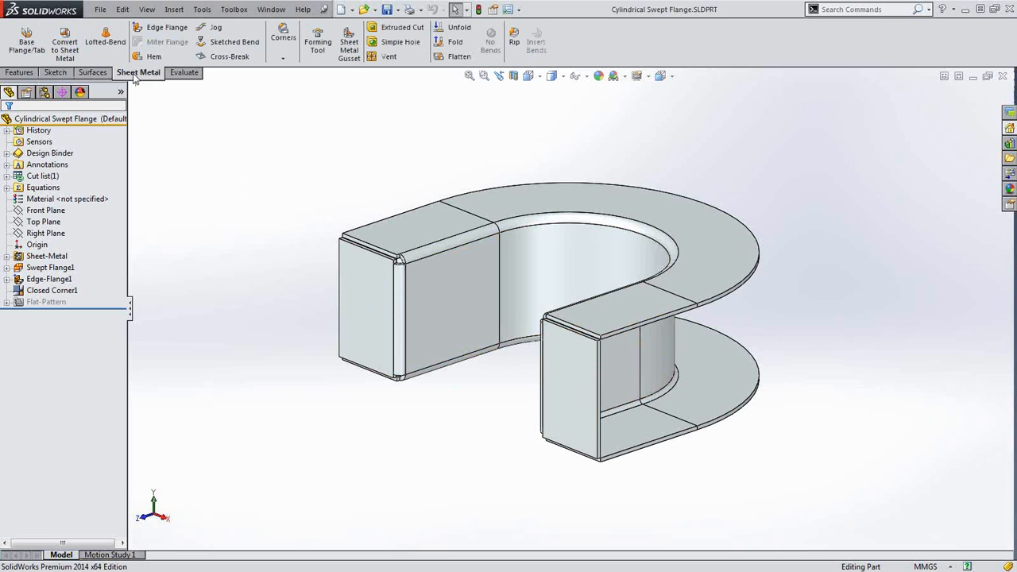
pyautogui.click(454, 57)
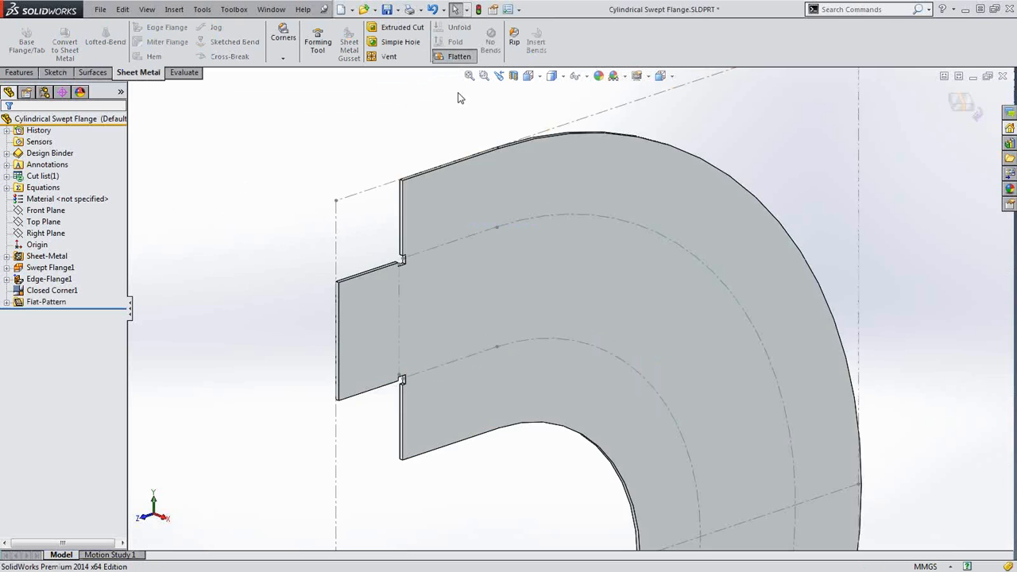
pyautogui.moveTo(685, 491); pyautogui.dragTo(615, 423, button='middle')
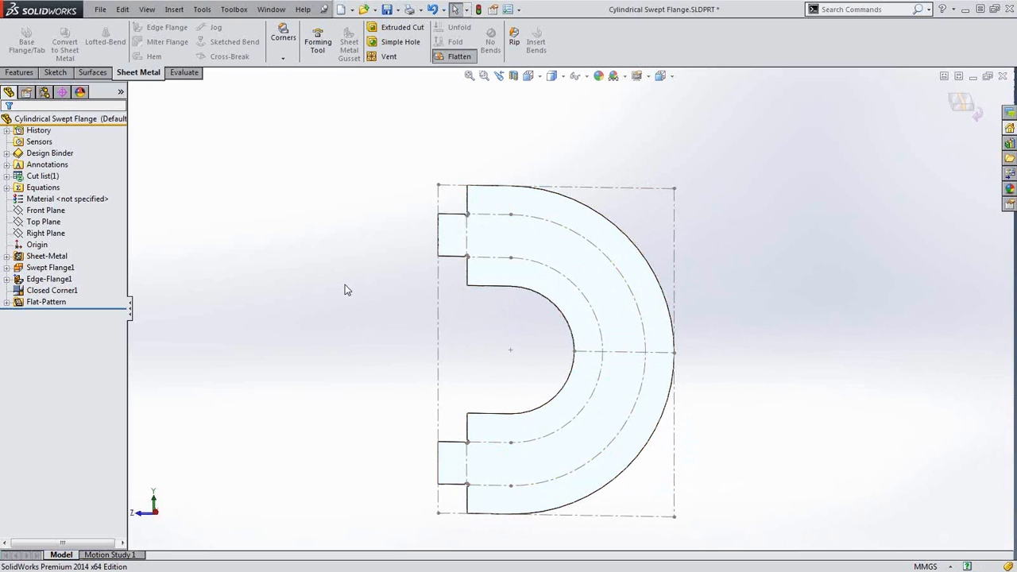
# Unflatten, then edit Swept Flange1 to use Cylindrical/Conical Bodies with Line2@Sketch2 as reference
pyautogui.click(456, 56)
pyautogui.moveTo(401, 191); pyautogui.dragTo(515, 212, button='middle')
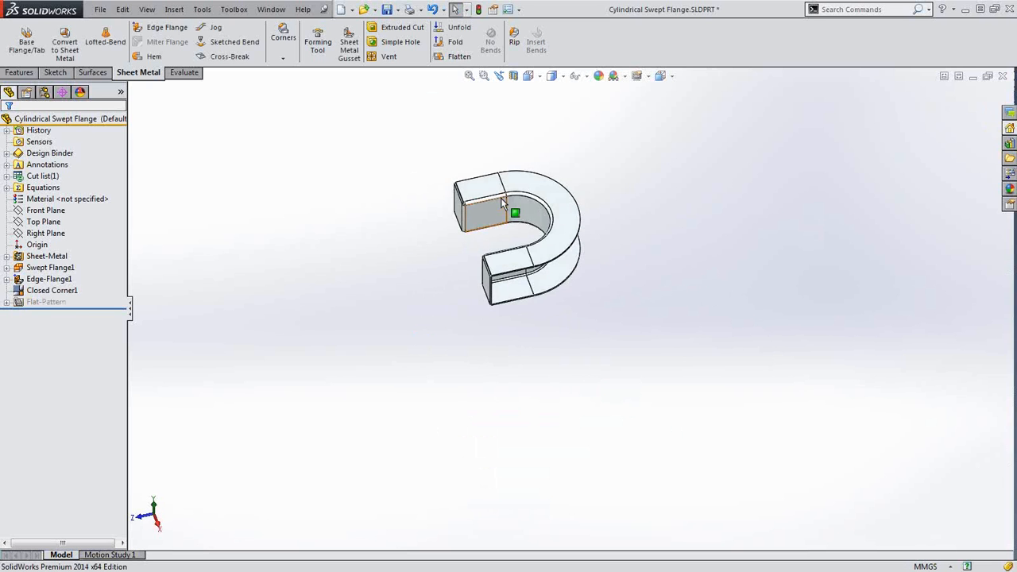
pyautogui.scroll(-3, 489, 192)
pyautogui.click(37, 282)
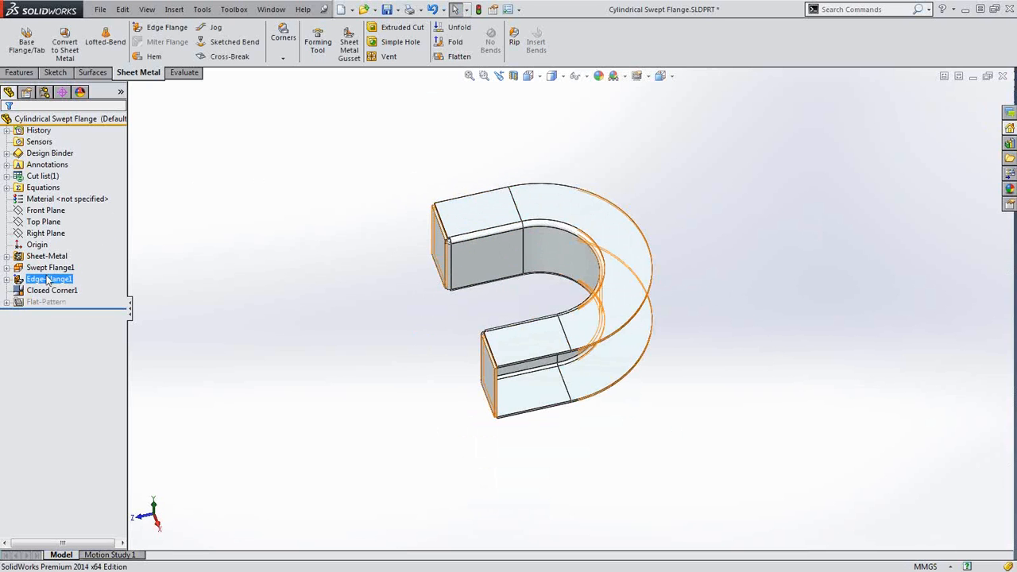
pyautogui.rightClick(49, 268)
pyautogui.click(55, 233)
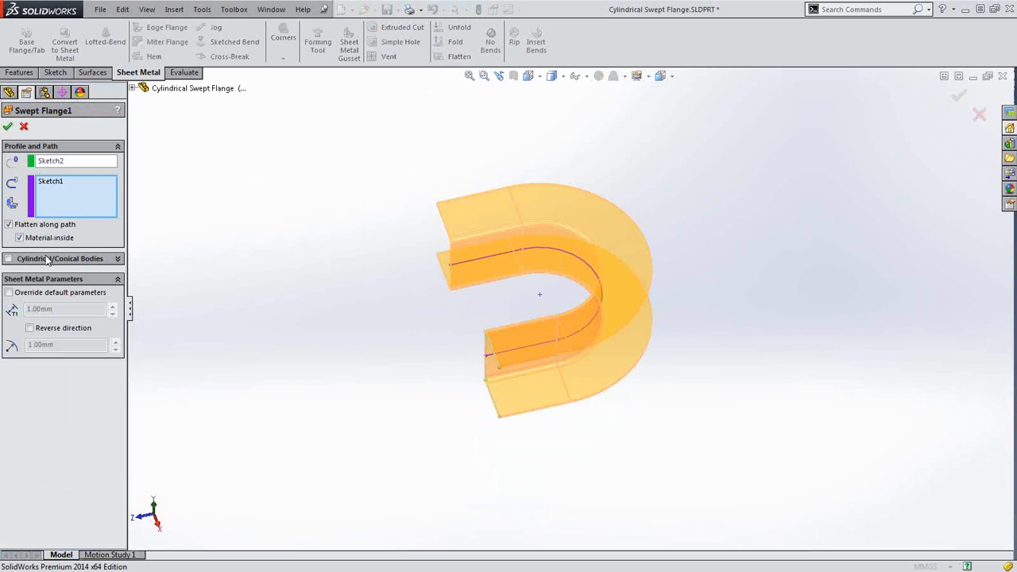
pyautogui.click(48, 261)
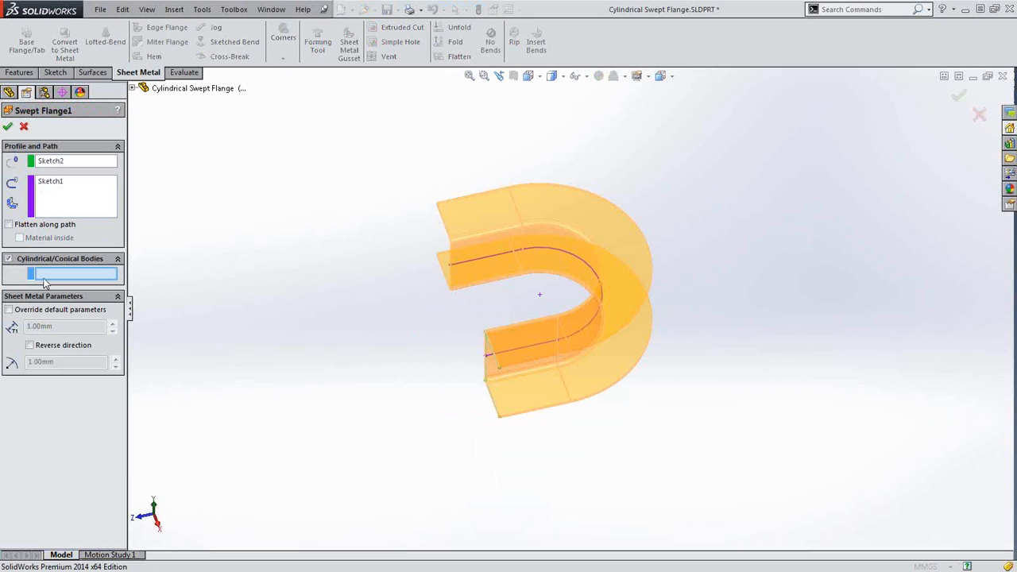
pyautogui.click(486, 366)
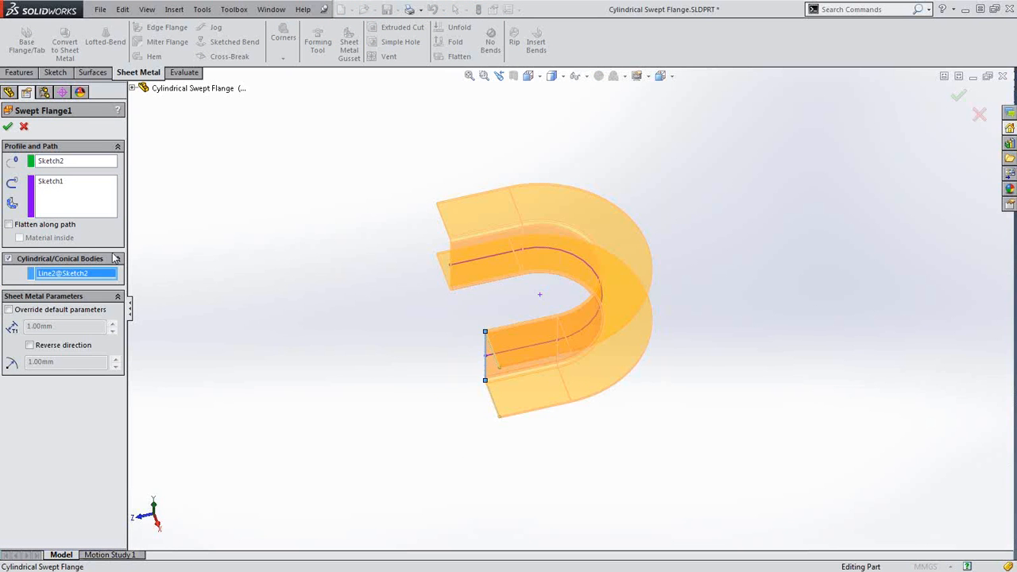
pyautogui.click(7, 126)
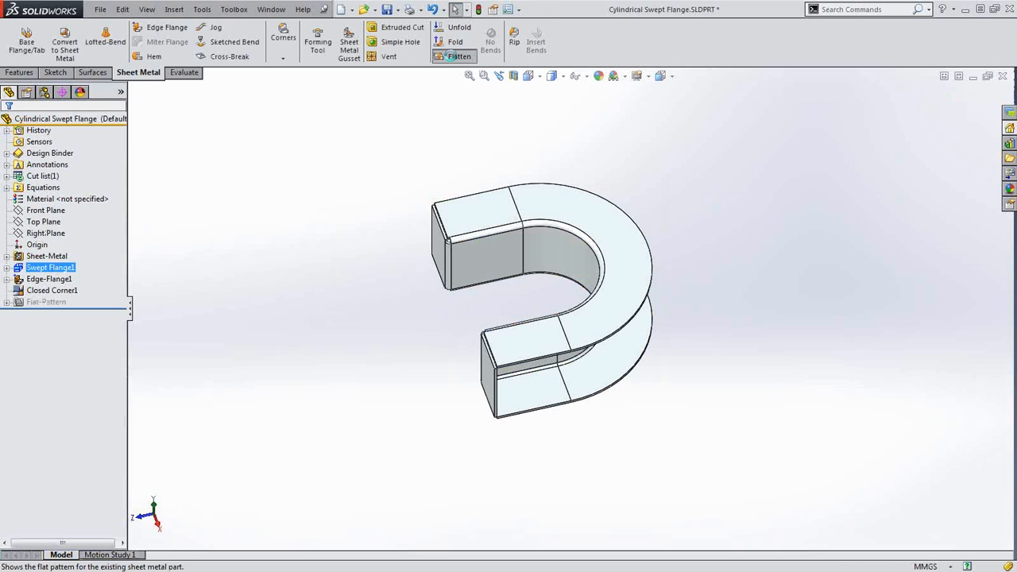
# Flatten the reworked flange into its rectangular pattern, then fold it back into 3D
pyautogui.click(452, 55)
pyautogui.moveTo(587, 276)
pyautogui.mouseDown(button='middle')
pyautogui.moveTo(547, 216)
pyautogui.moveTo(555, 182)
pyautogui.moveTo(593, 186)
pyautogui.moveTo(540, 176)
pyautogui.moveTo(561, 150)
pyautogui.mouseUp(button='middle')
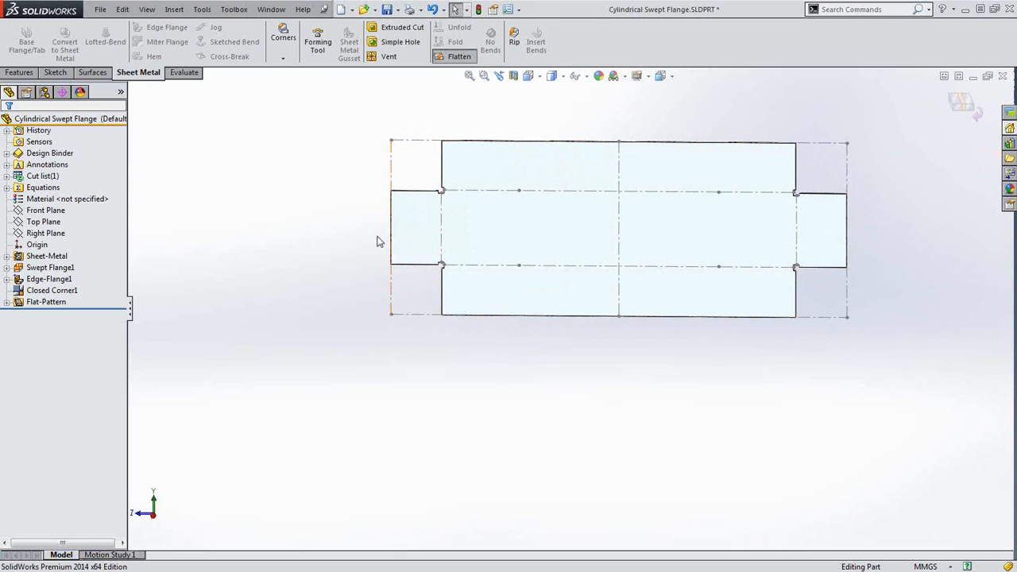
pyautogui.click(965, 101)
pyautogui.moveTo(581, 278); pyautogui.dragTo(620, 333, button='middle')
pyautogui.scroll(-2, 470, 261)
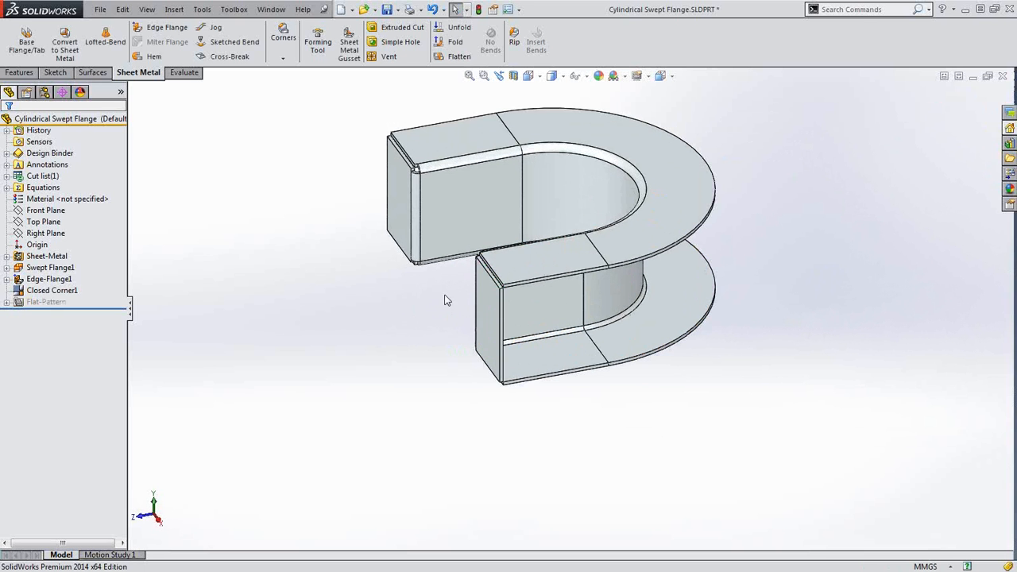
pyautogui.moveTo(447, 300); pyautogui.dragTo(481, 303, button='middle')
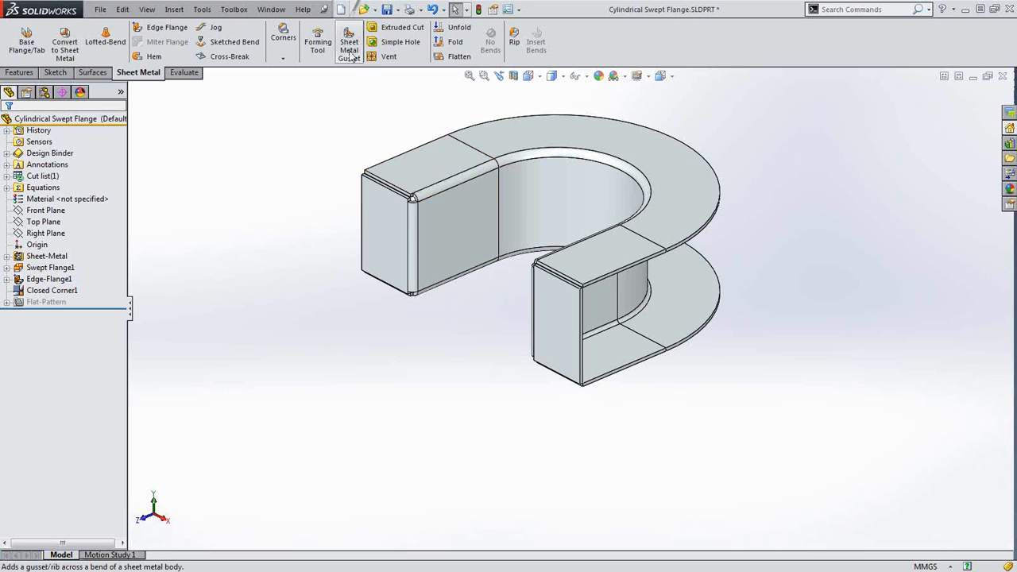
# Start a Sheet Metal Gusset on the front and left inner faces at the flange's end
pyautogui.click(350, 52)
pyautogui.moveTo(334, 143); pyautogui.dragTo(288, 215, button='middle')
pyautogui.scroll(-2, 287, 214)
pyautogui.click(488, 266)
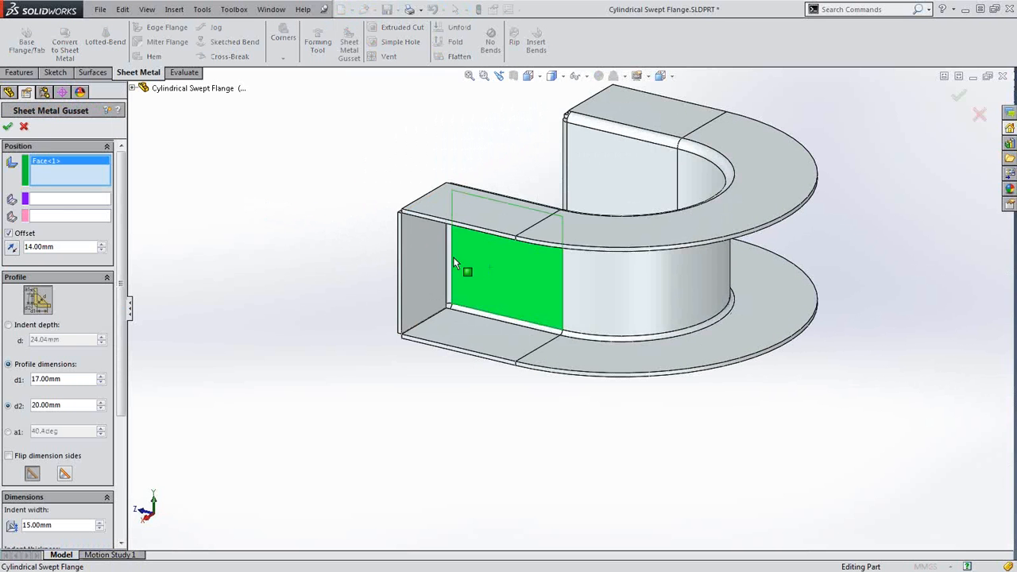
pyautogui.click(420, 255)
pyautogui.scroll(-2, 469, 275)
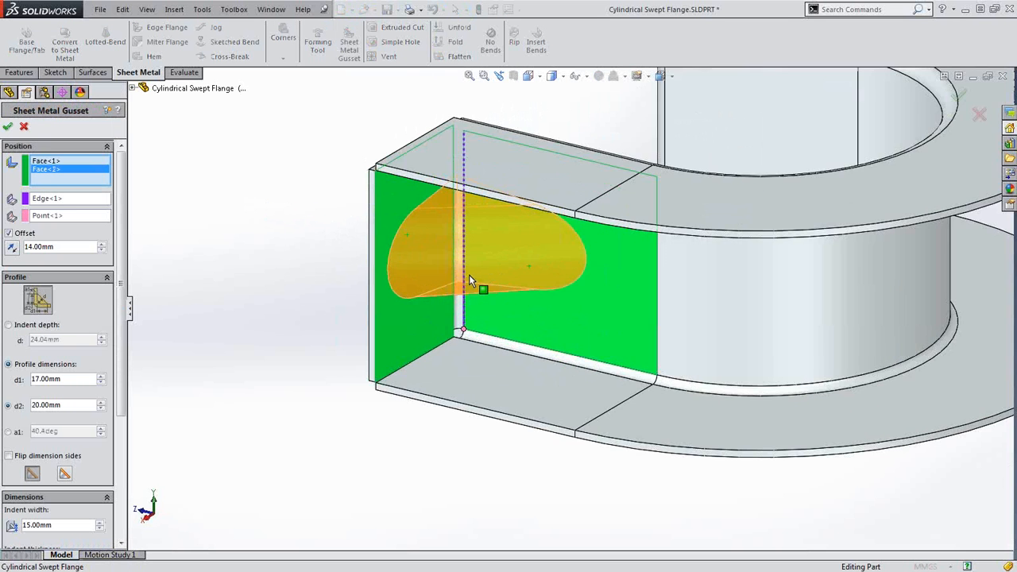
pyautogui.moveTo(499, 312); pyautogui.dragTo(502, 264, button='middle')
pyautogui.scroll(-5, 126, 425)
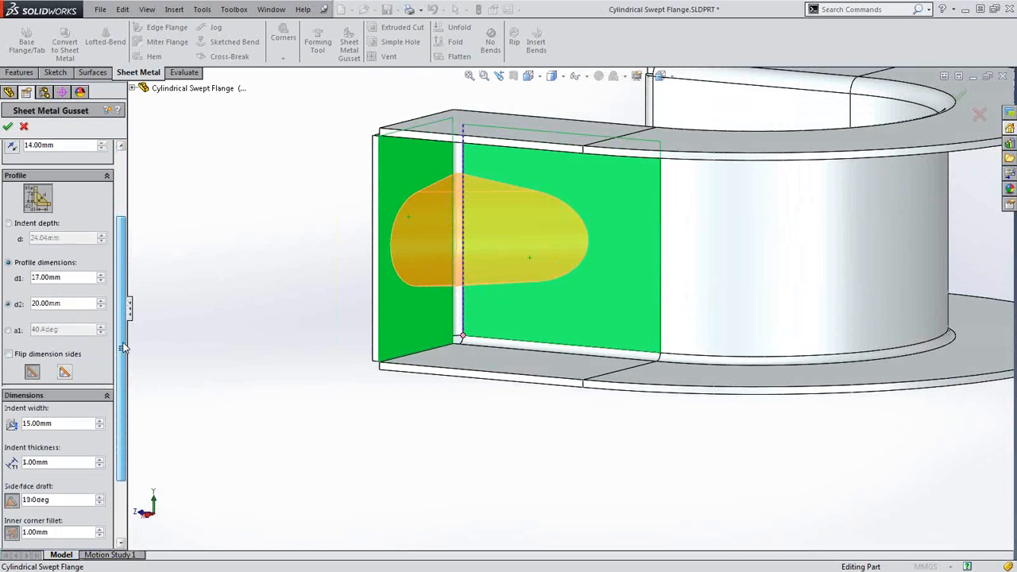
pyautogui.scroll(5, 123, 405)
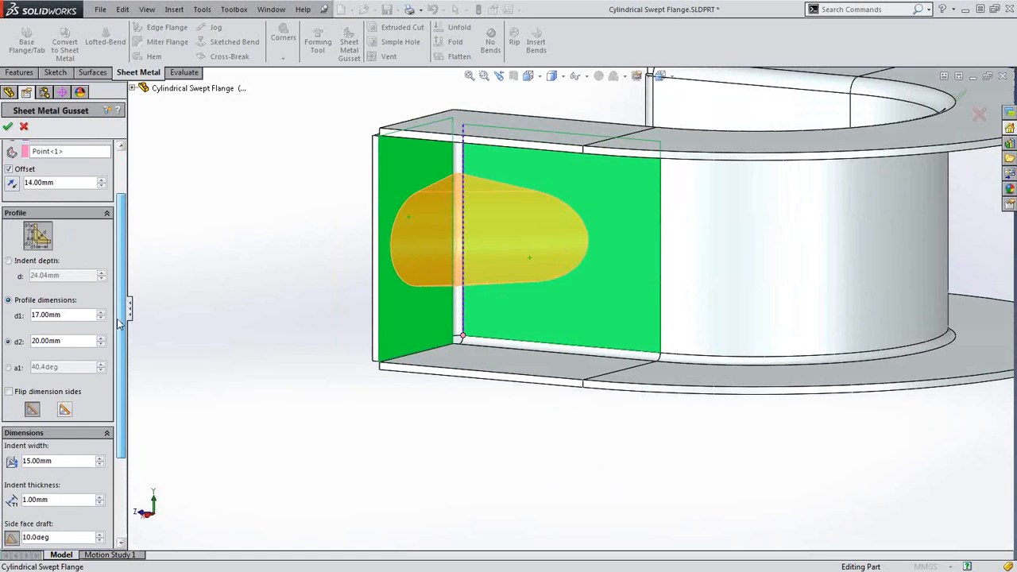
# Set the gusset's d1 profile dimension to 12 mm, check the preview, and accept it
pyautogui.click(46, 315)
pyautogui.write('12')
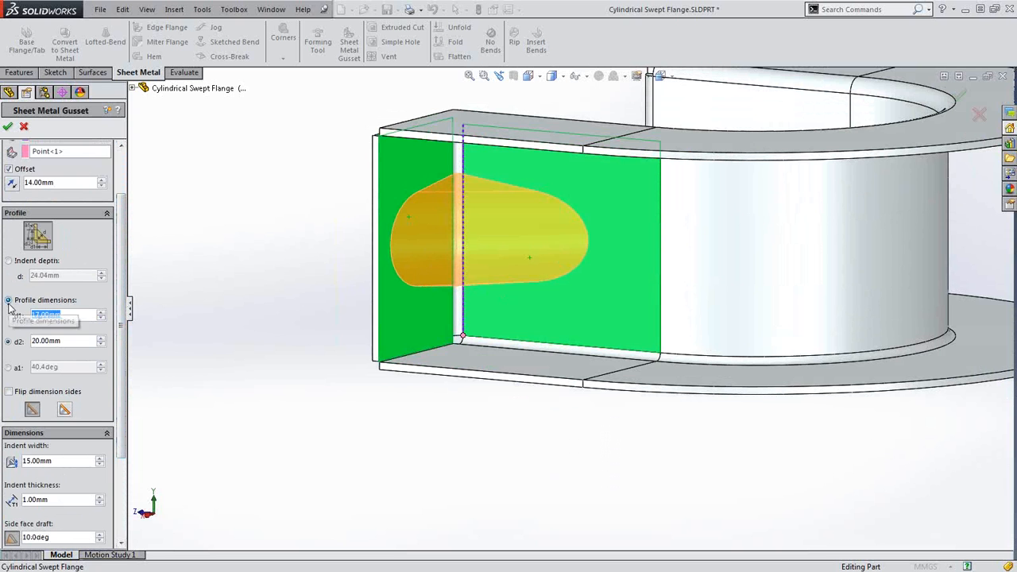
pyautogui.press('Return')
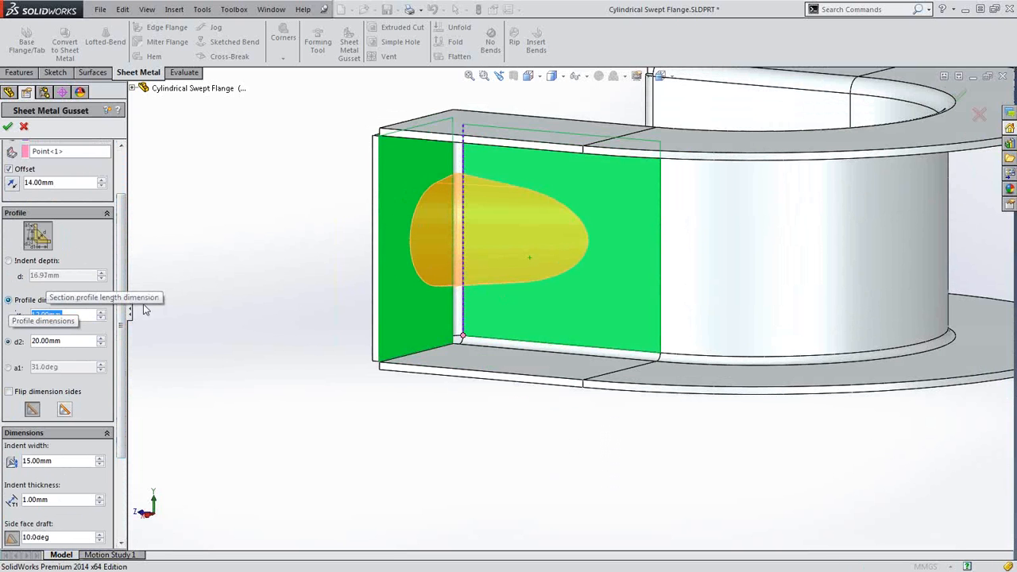
pyautogui.scroll(-1, 527, 272)
pyautogui.moveTo(527, 273)
pyautogui.mouseDown(button='middle')
pyautogui.moveTo(482, 255)
pyautogui.moveTo(531, 278)
pyautogui.moveTo(526, 284)
pyautogui.mouseUp(button='middle')
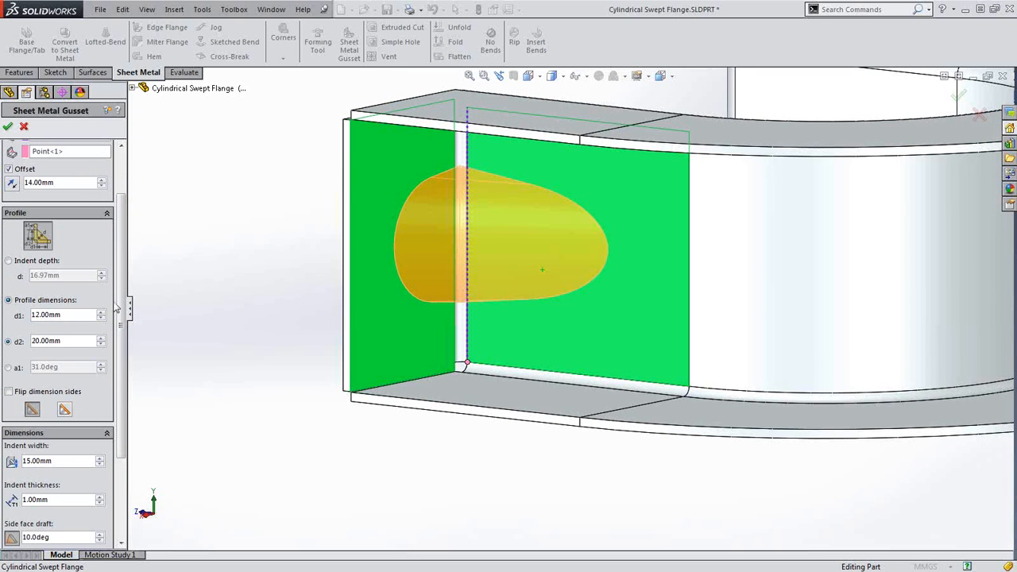
pyautogui.scroll(-3, 119, 382)
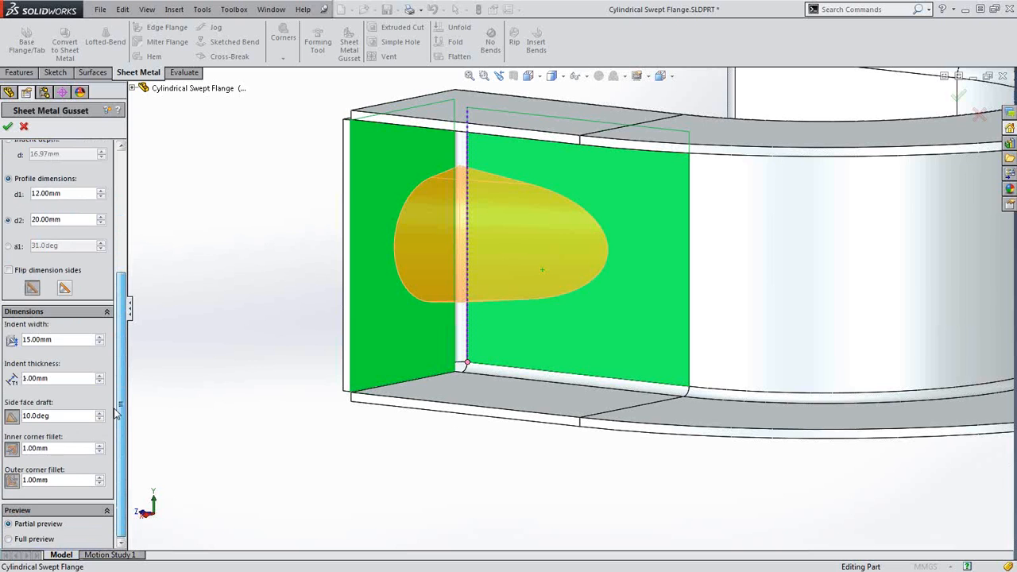
pyautogui.scroll(4, 115, 412)
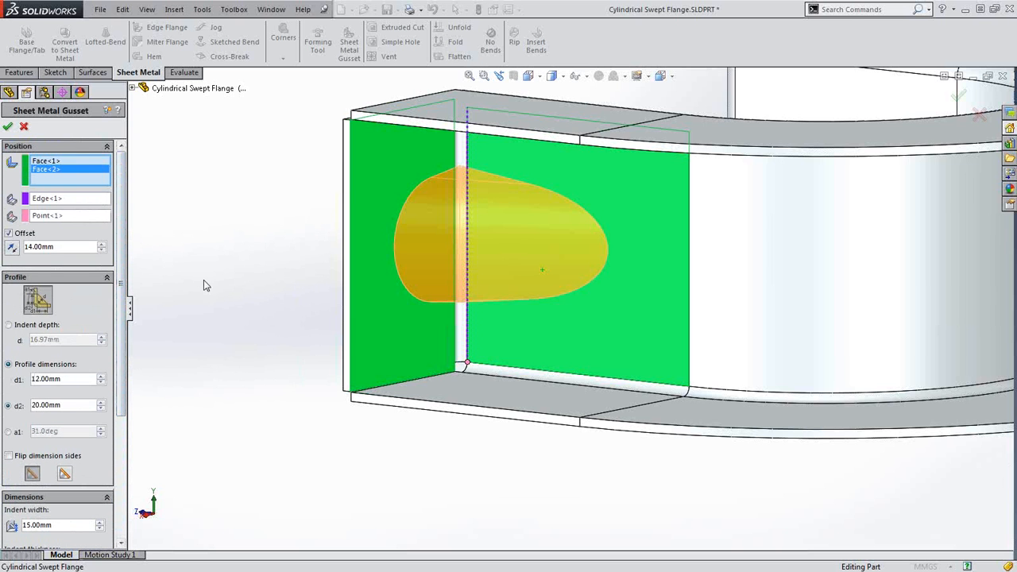
pyautogui.moveTo(203, 284); pyautogui.dragTo(279, 308, button='middle')
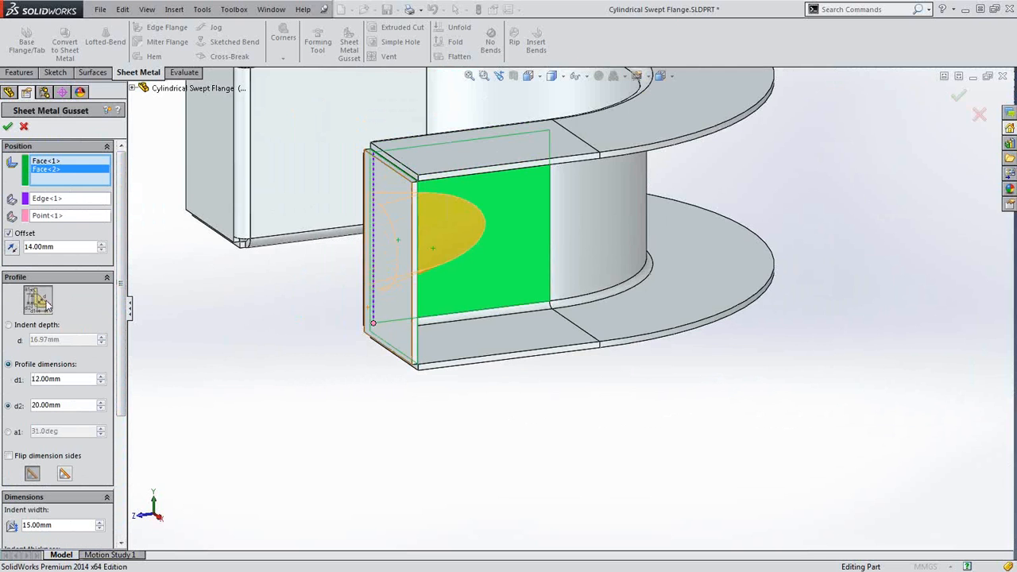
pyautogui.moveTo(288, 247)
pyautogui.mouseDown(button='middle')
pyautogui.moveTo(368, 245)
pyautogui.moveTo(345, 235)
pyautogui.mouseUp(button='middle')
pyautogui.click(8, 125)
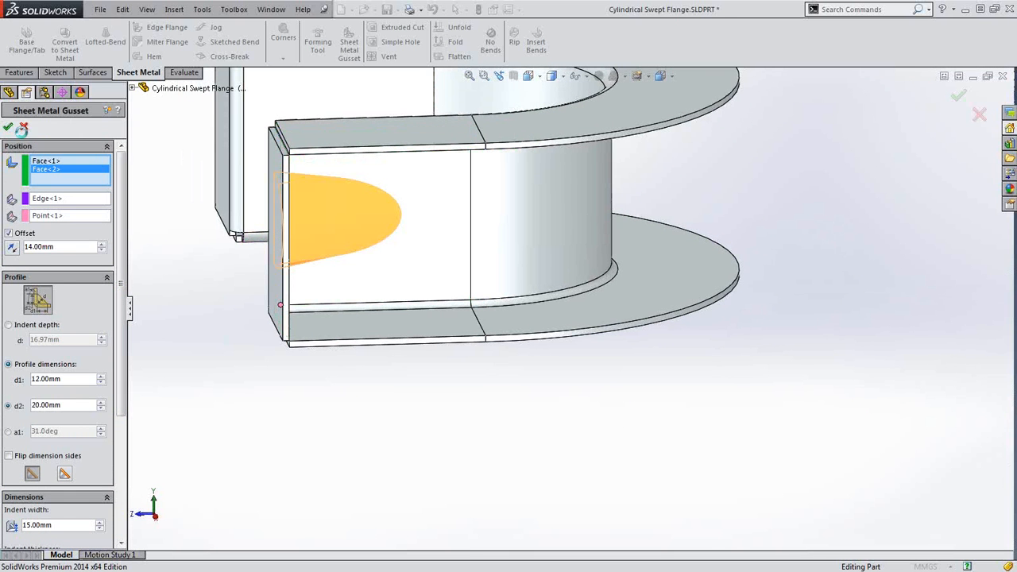
# Repeat the gusset on the two faces at the flange's other end and accept it
pyautogui.moveTo(167, 234); pyautogui.dragTo(379, 233, button='middle')
pyautogui.scroll(2, 380, 230)
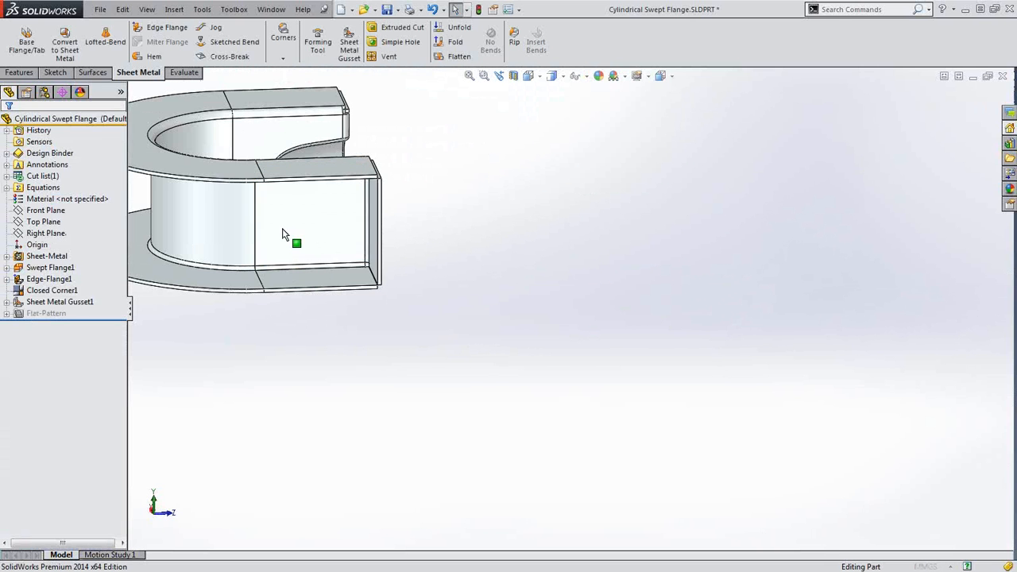
pyautogui.press('Return')
pyautogui.click(310, 224)
pyautogui.click(373, 229)
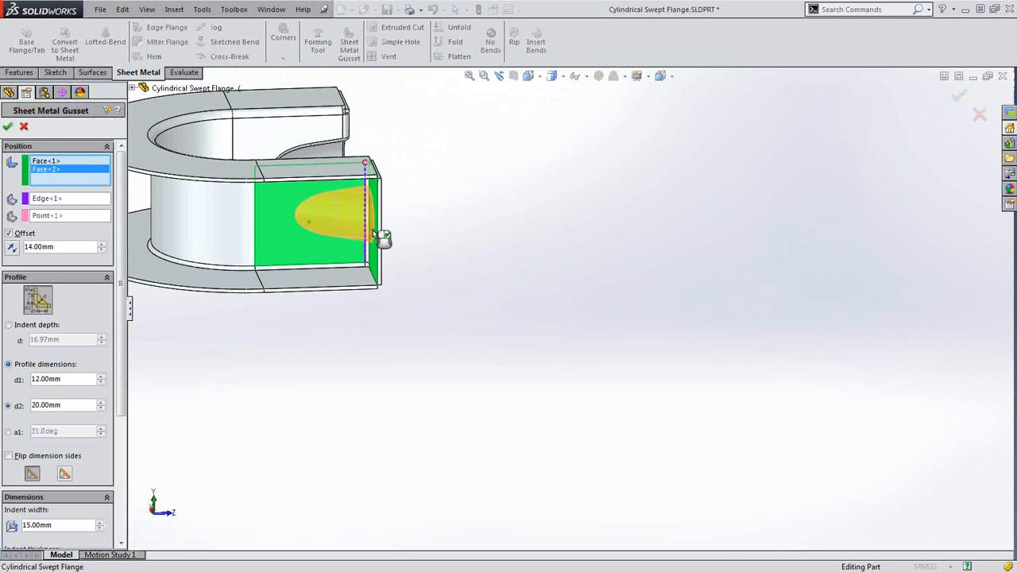
pyautogui.rightClick(443, 300)
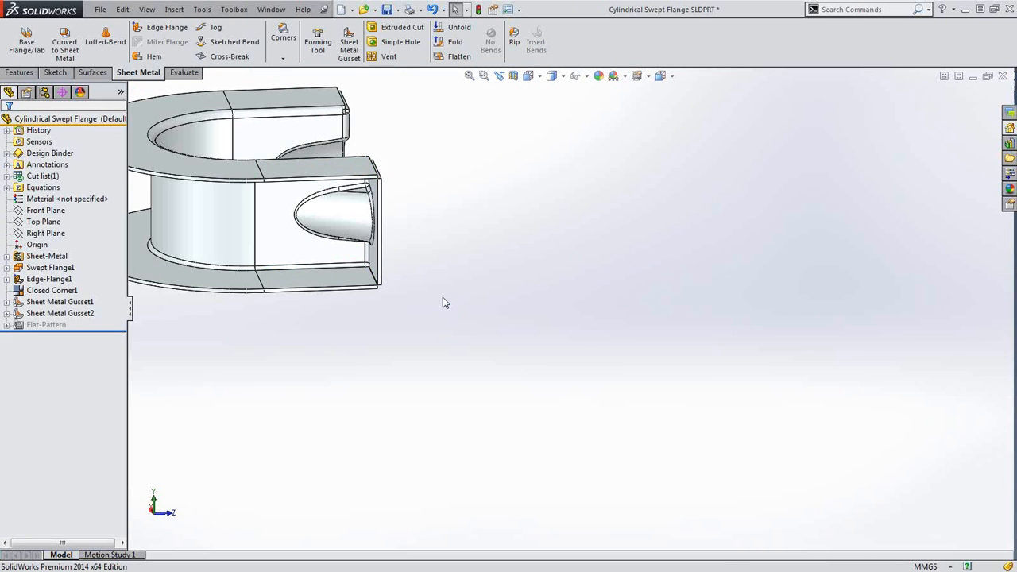
# View both gussets and close the flange part, bringing up the save prompt
pyautogui.moveTo(444, 300); pyautogui.dragTo(289, 296, button='middle')
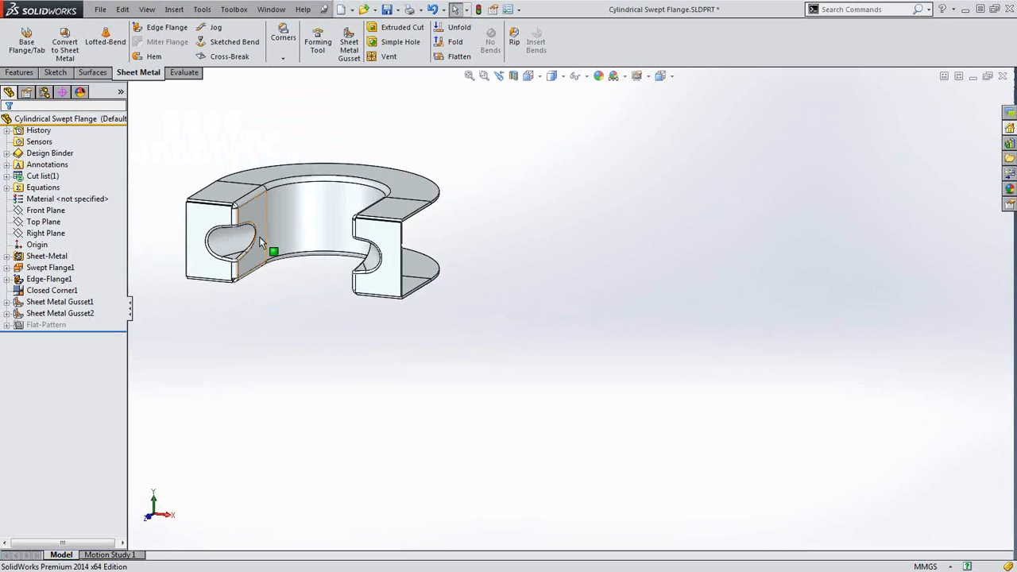
pyautogui.scroll(-3, 263, 238)
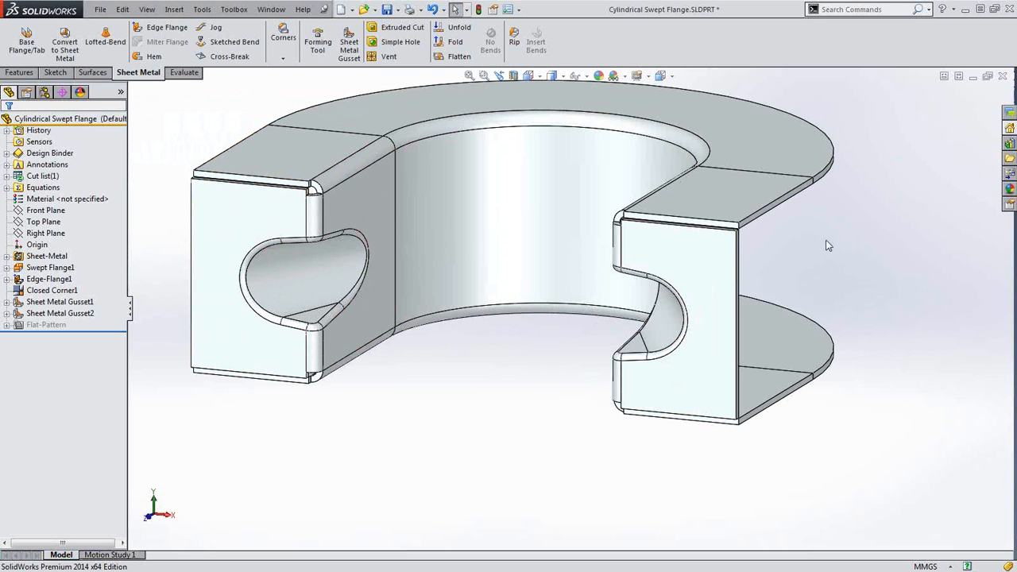
pyautogui.click(1005, 77)
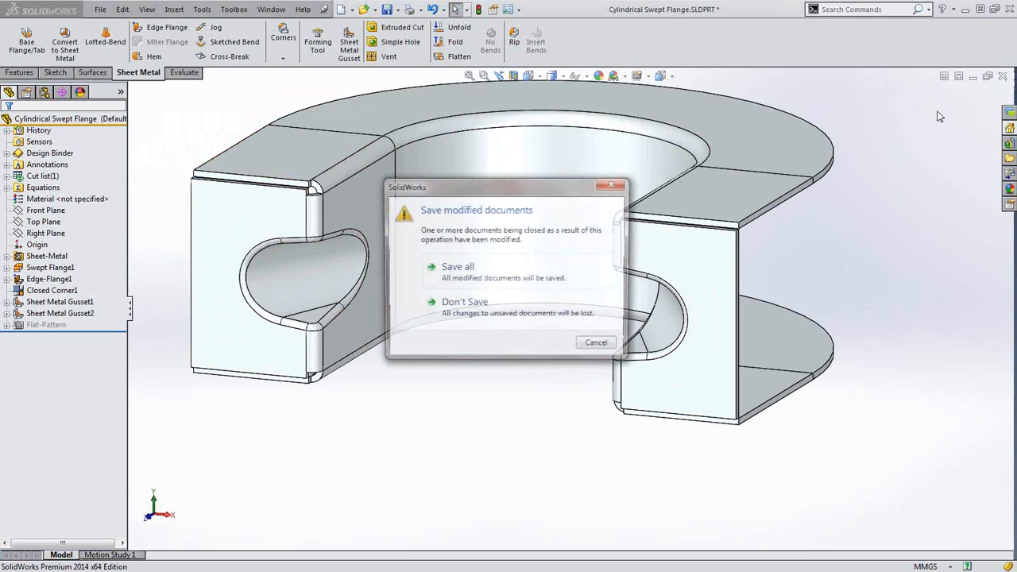
# Discard the flange changes and open Lofted Transition Bends.SLDPRT through File > Open
pyautogui.click(459, 312)
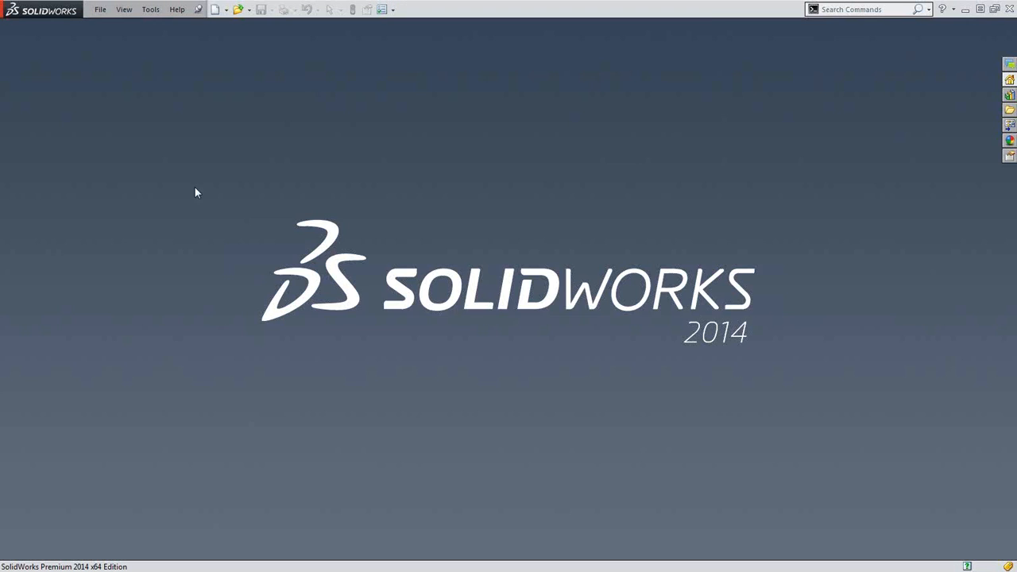
pyautogui.press('r')
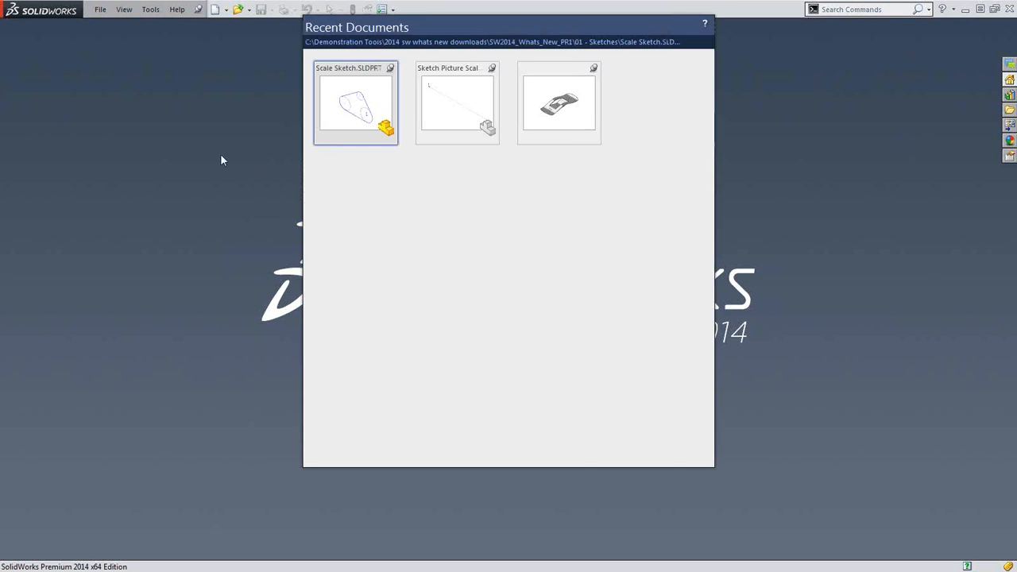
pyautogui.click(208, 156)
pyautogui.click(240, 9)
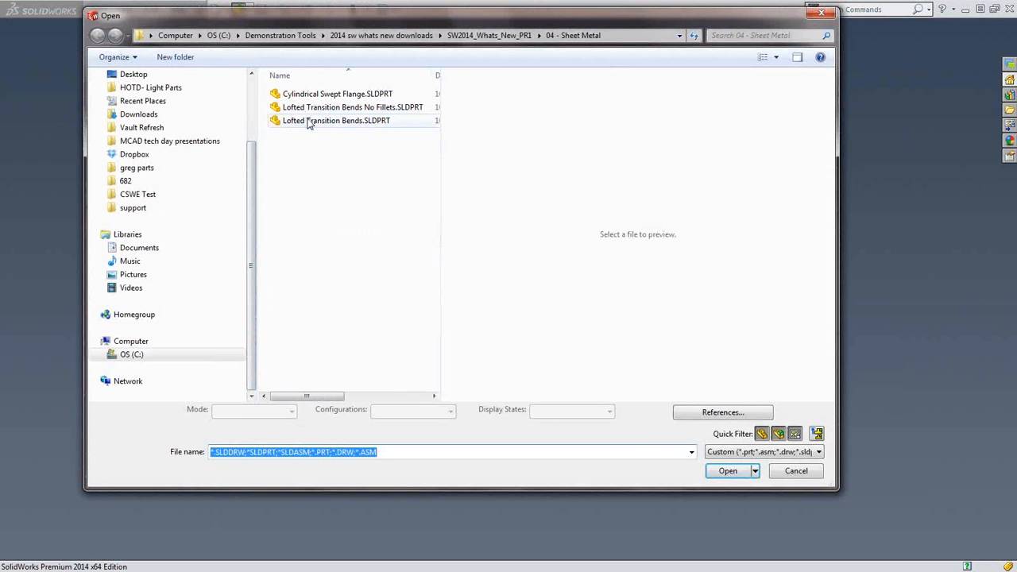
pyautogui.click(309, 122)
pyautogui.click(720, 476)
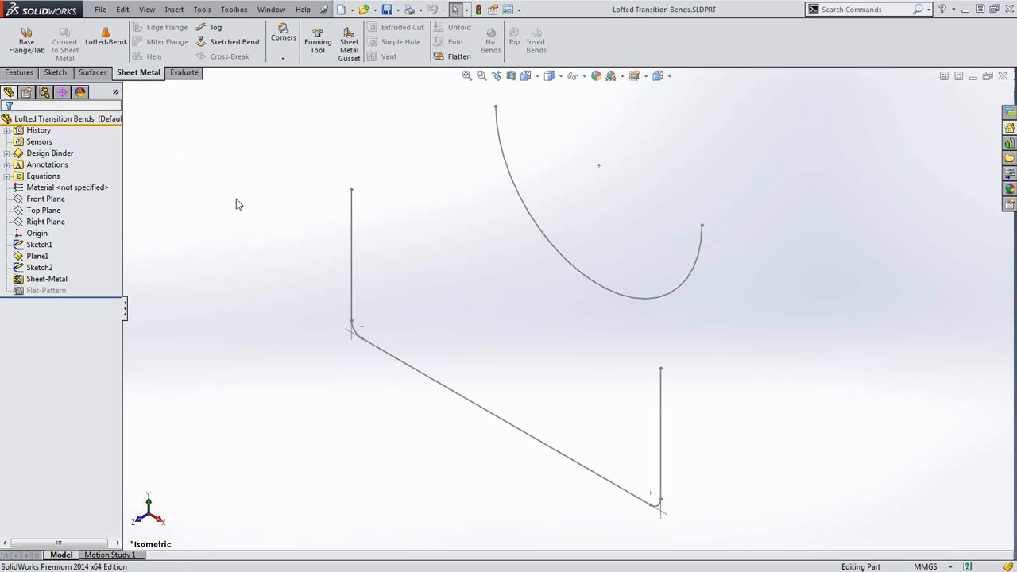
# Start a Lofted-Bend between the straight sketch and the arc, keeping the Bent option
pyautogui.click(105, 36)
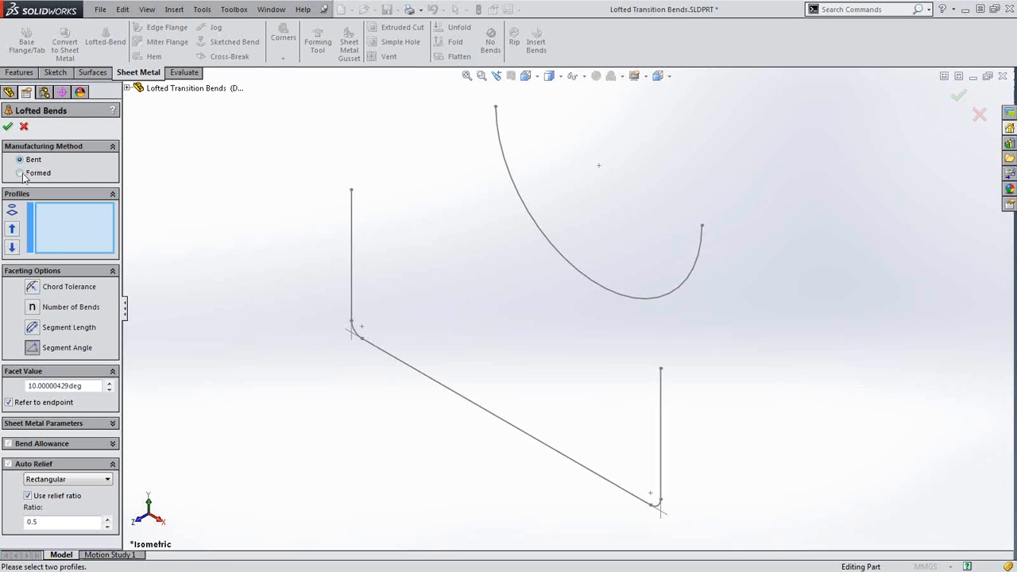
pyautogui.click(353, 256)
pyautogui.click(499, 146)
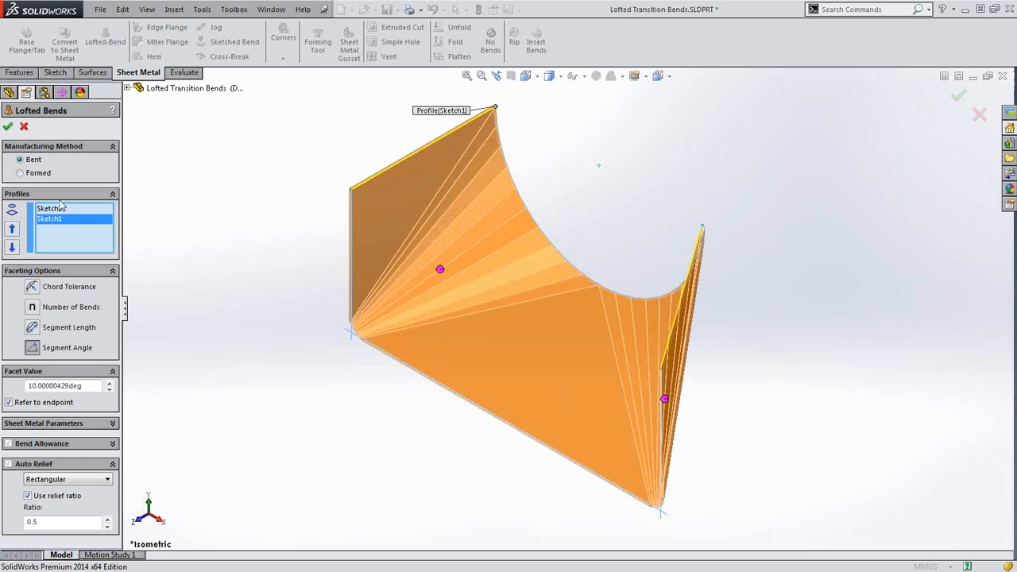
pyautogui.click(20, 173)
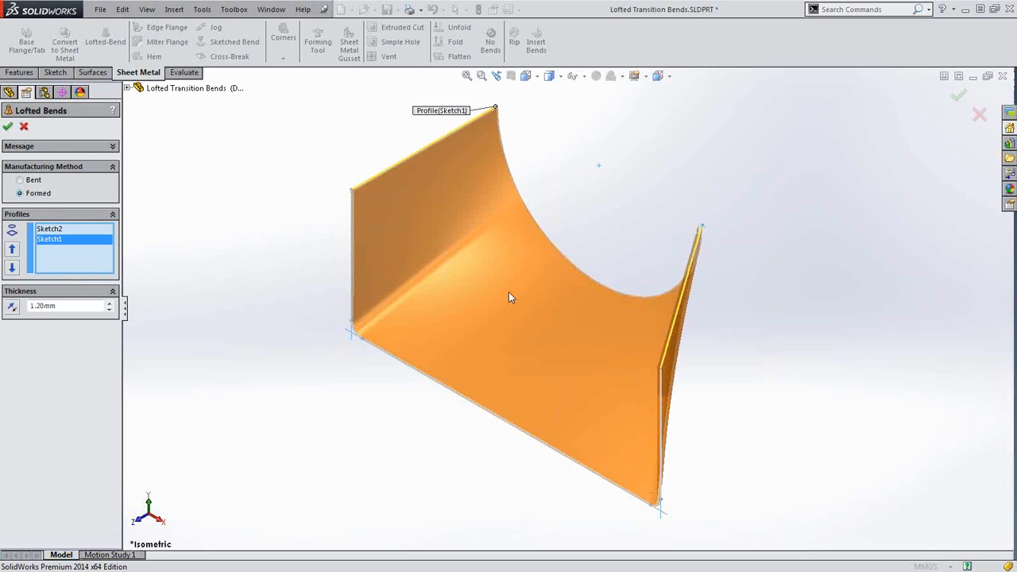
pyautogui.click(29, 181)
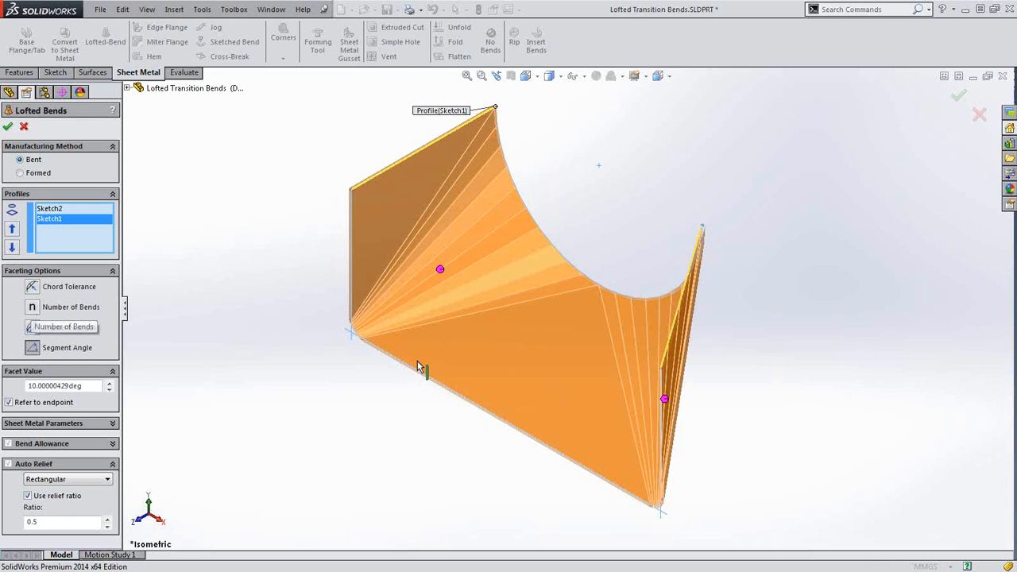
# Facet the left bend region by number of bends and the right by 12° segment angle, then accept
pyautogui.click(441, 271)
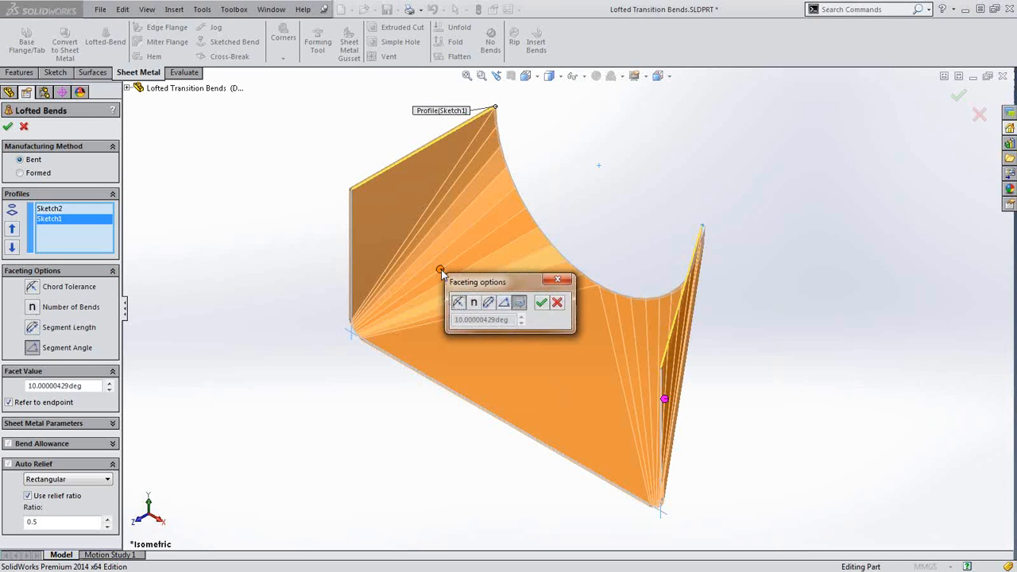
pyautogui.click(474, 303)
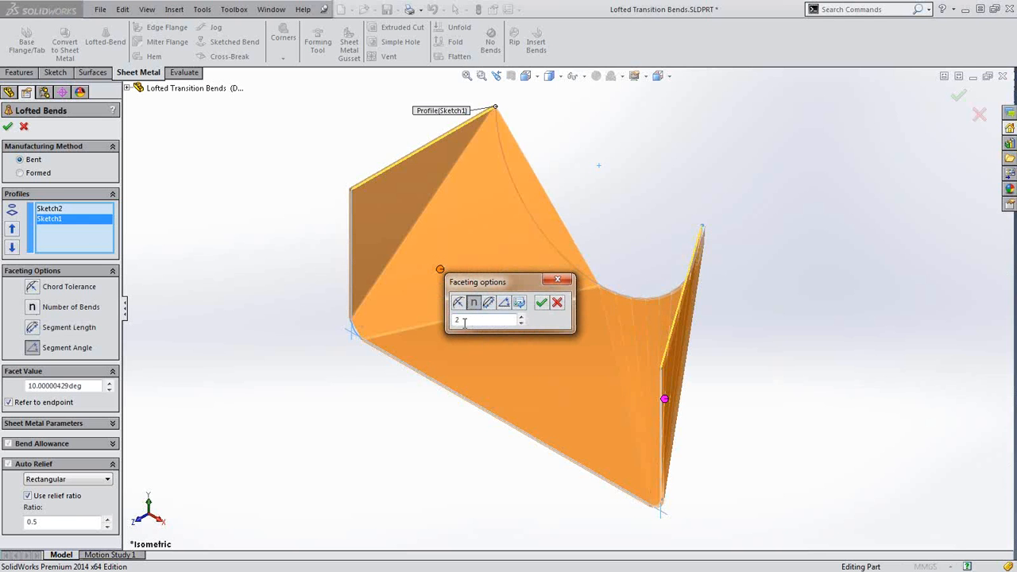
pyautogui.press('Return')
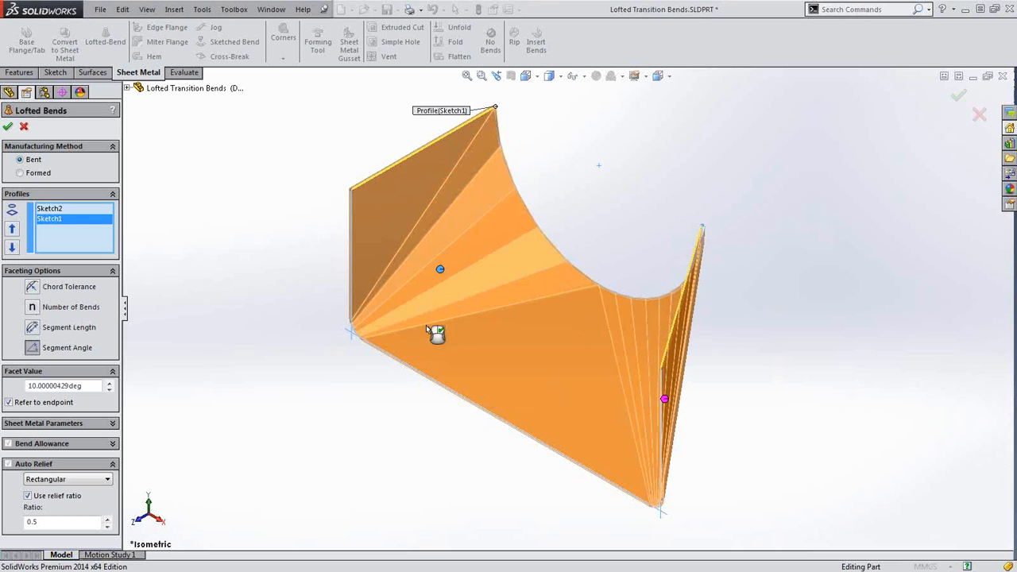
pyautogui.moveTo(472, 368); pyautogui.dragTo(609, 453, button='middle')
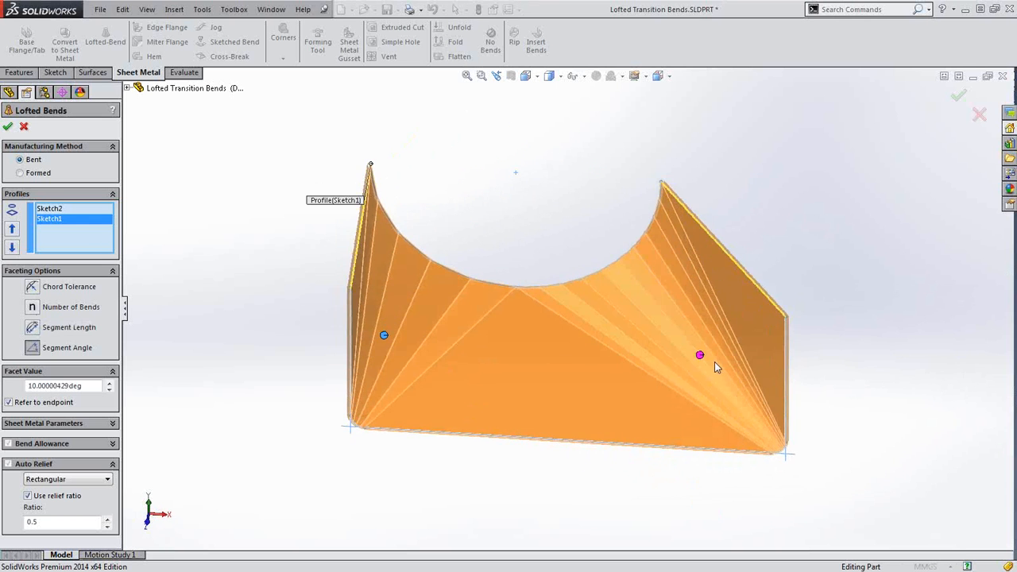
pyautogui.click(700, 357)
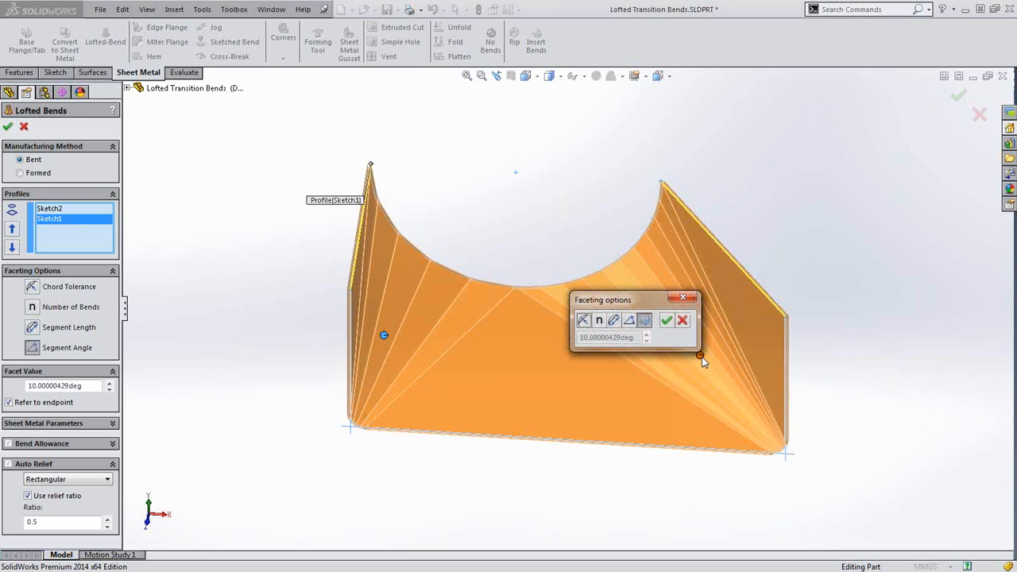
pyautogui.click(630, 322)
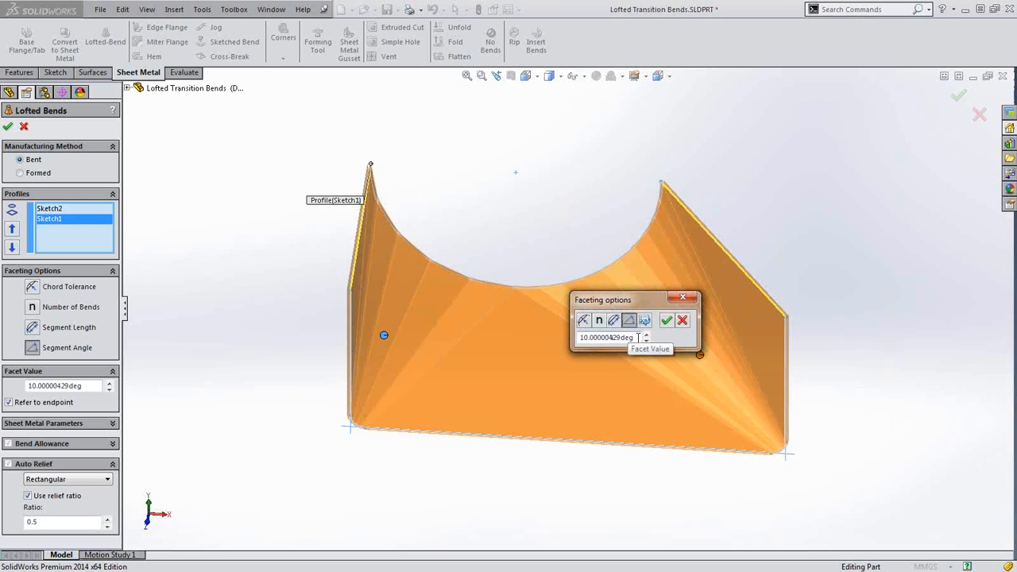
pyautogui.doubleClick(612, 339)
pyautogui.write('12')
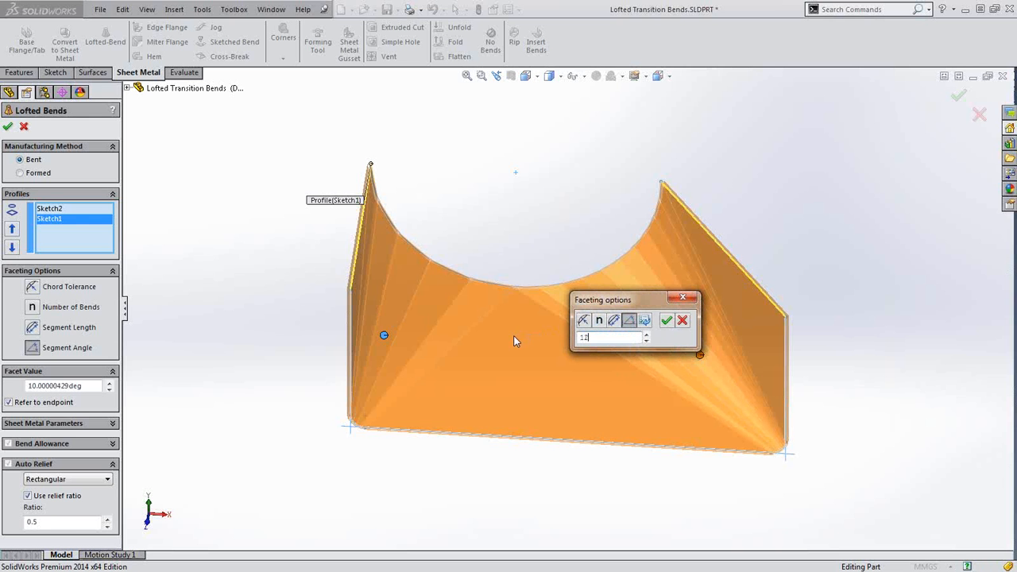
pyautogui.press('Return')
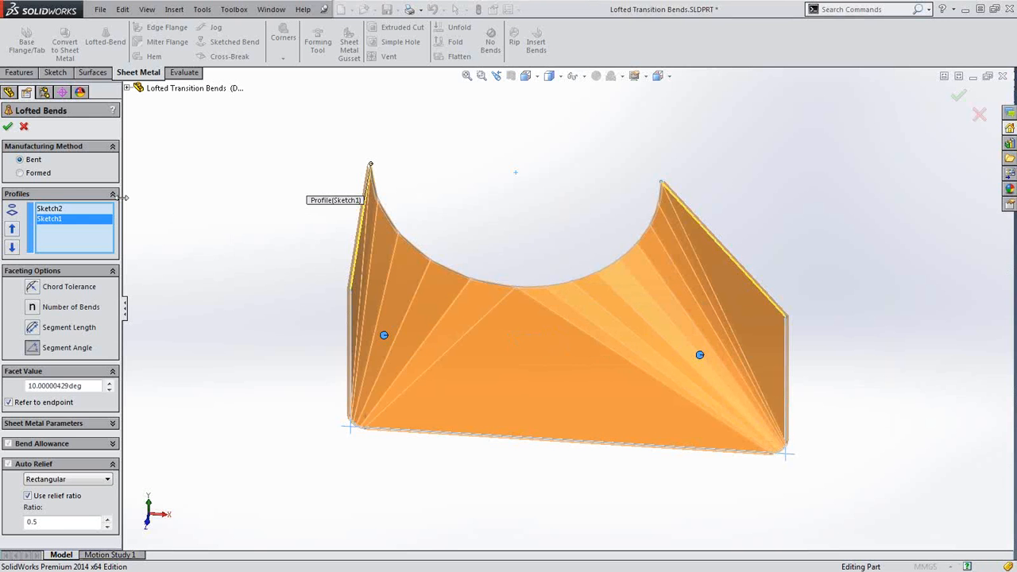
pyautogui.click(8, 126)
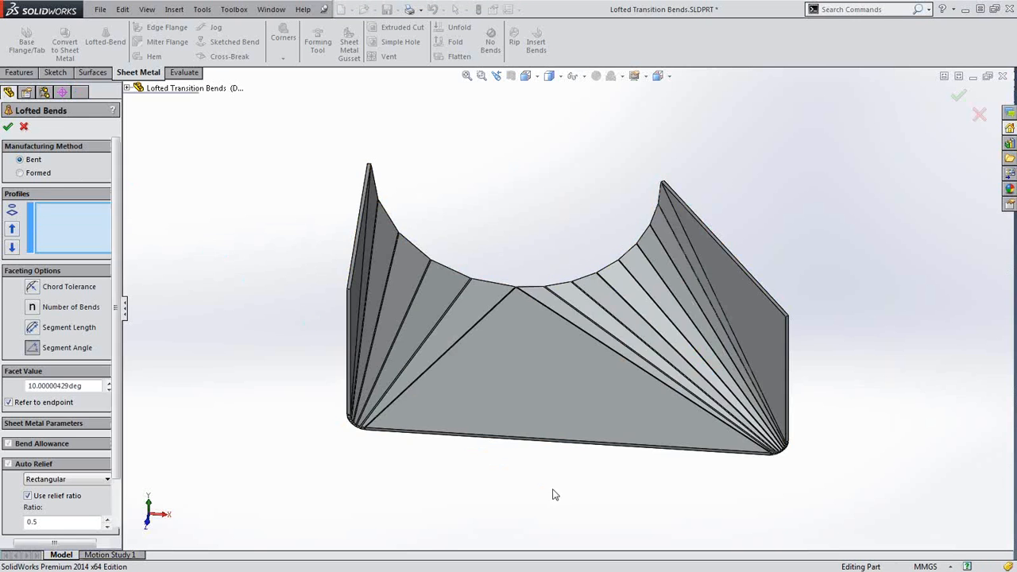
pyautogui.moveTo(556, 494); pyautogui.dragTo(520, 499, button='middle')
pyautogui.scroll(-4, 519, 382)
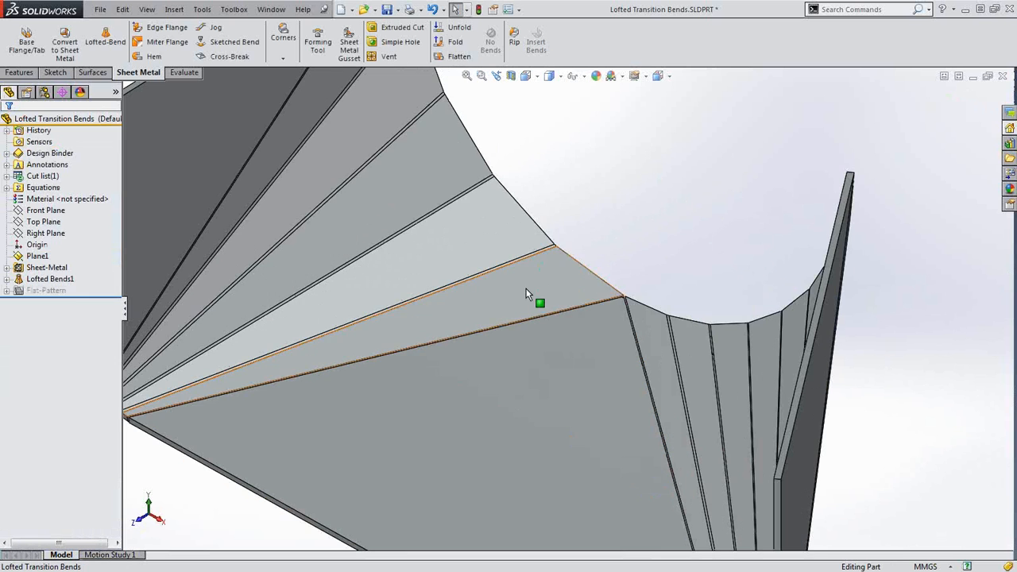
pyautogui.click(526, 293)
pyautogui.moveTo(475, 251); pyautogui.dragTo(421, 159, button='middle')
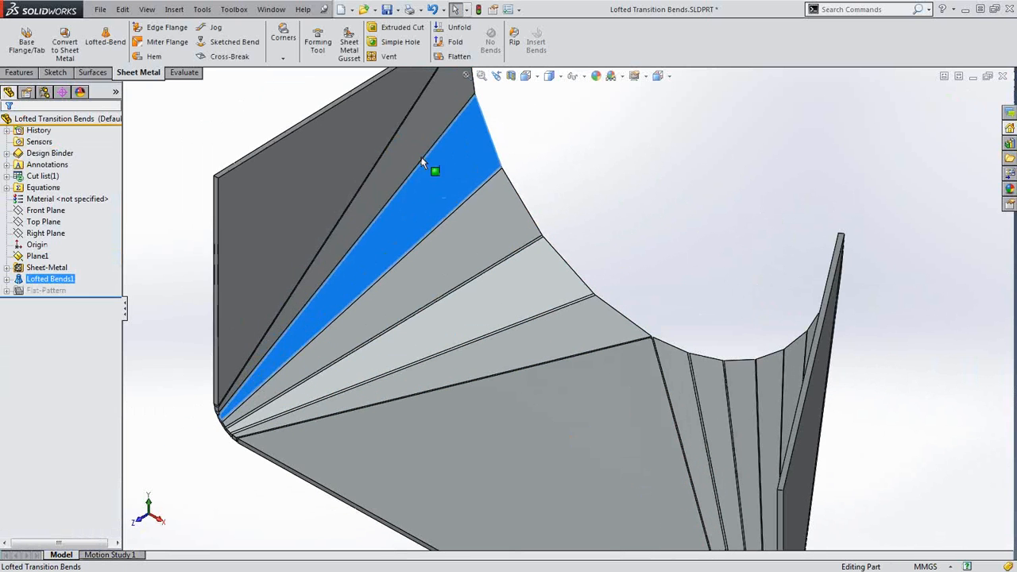
pyautogui.click(391, 163)
pyautogui.scroll(4, 654, 245)
pyautogui.click(662, 258)
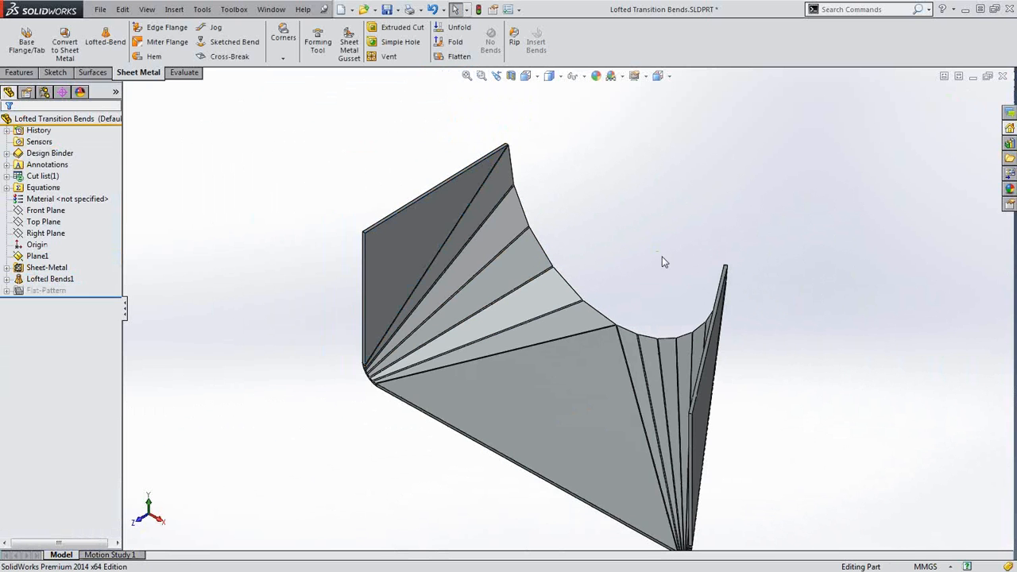
pyautogui.moveTo(555, 474); pyautogui.dragTo(550, 438, button='middle')
pyautogui.click(455, 50)
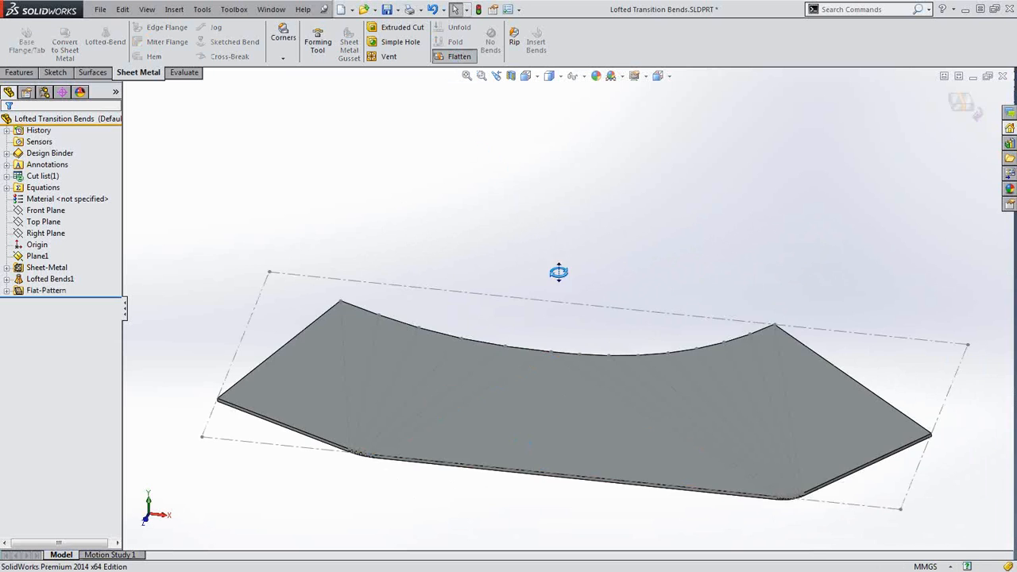
pyautogui.moveTo(558, 272); pyautogui.dragTo(558, 364, button='middle')
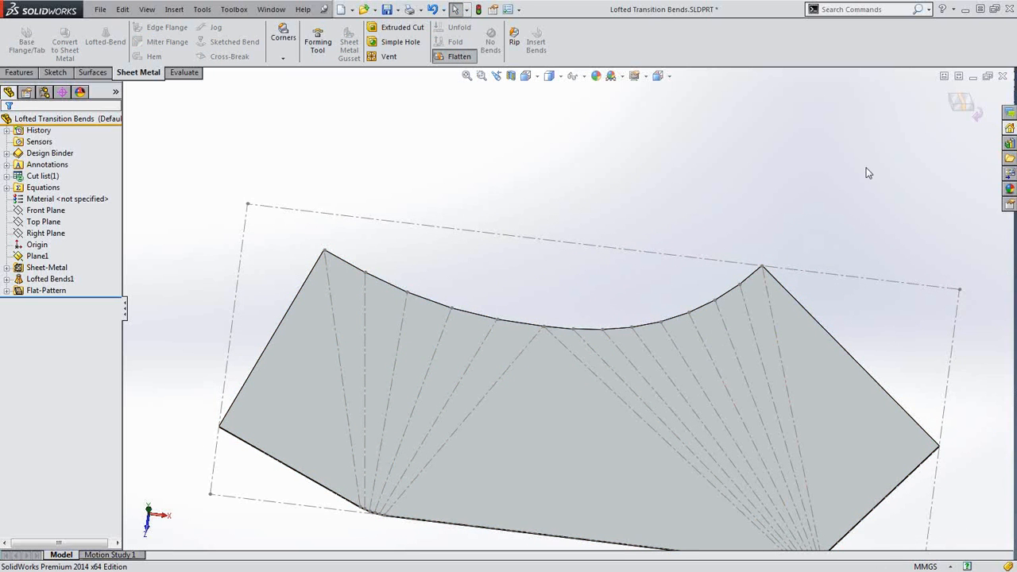
pyautogui.click(956, 109)
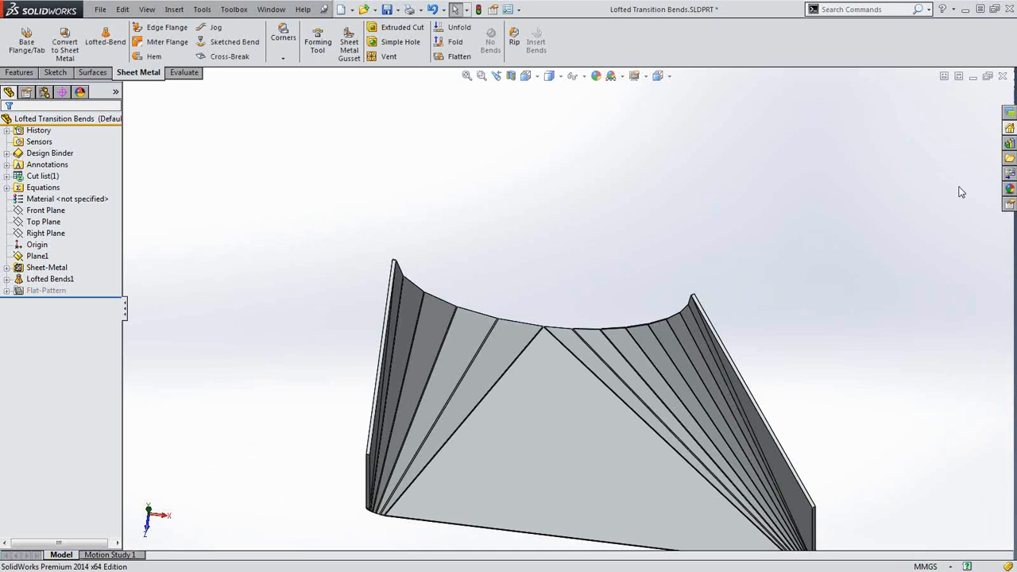
# Close the lofted transition with Don't Save and open Frame.SLDPRT from recent documents
pyautogui.click(1003, 77)
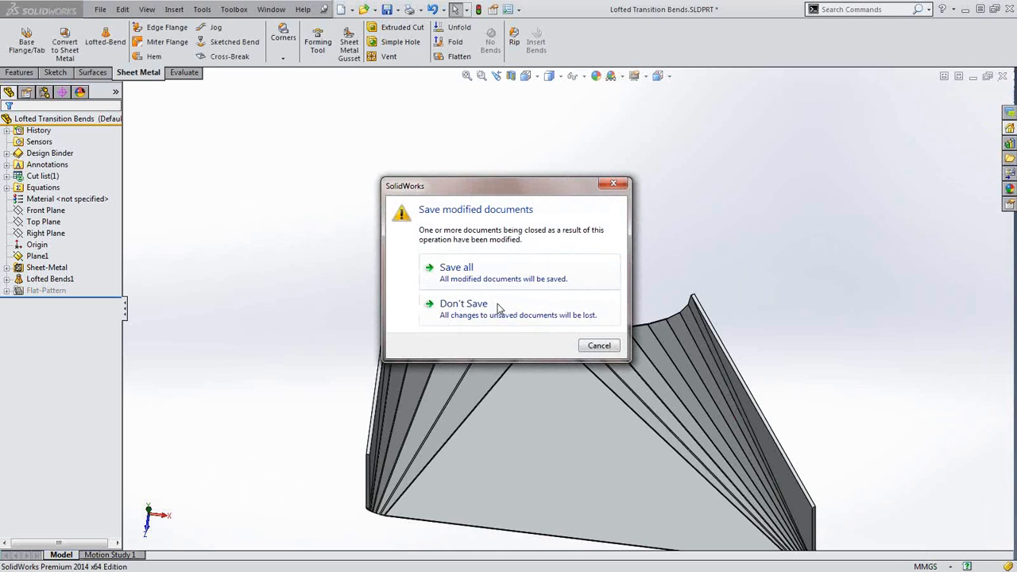
pyautogui.click(480, 309)
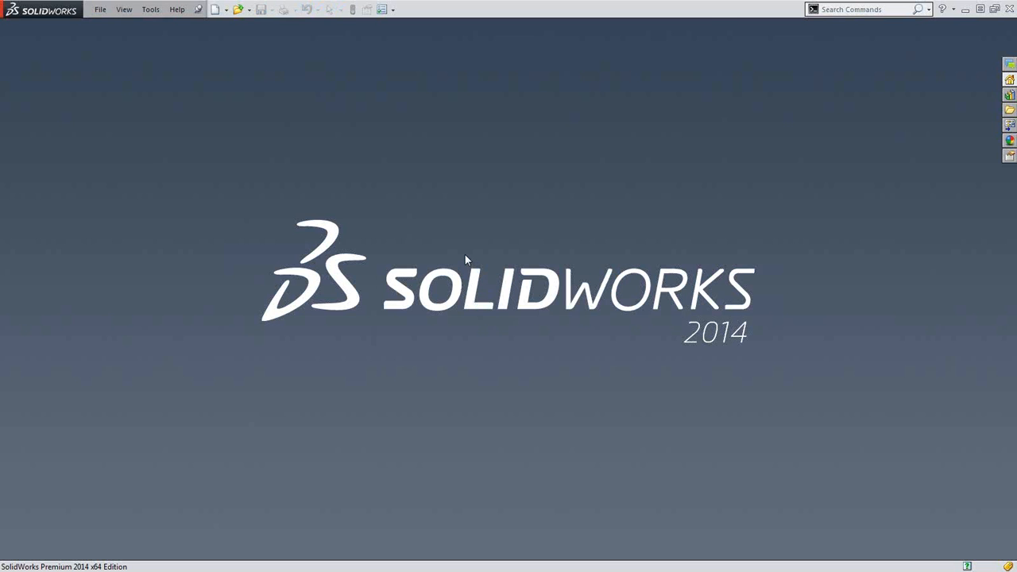
pyautogui.press('r')
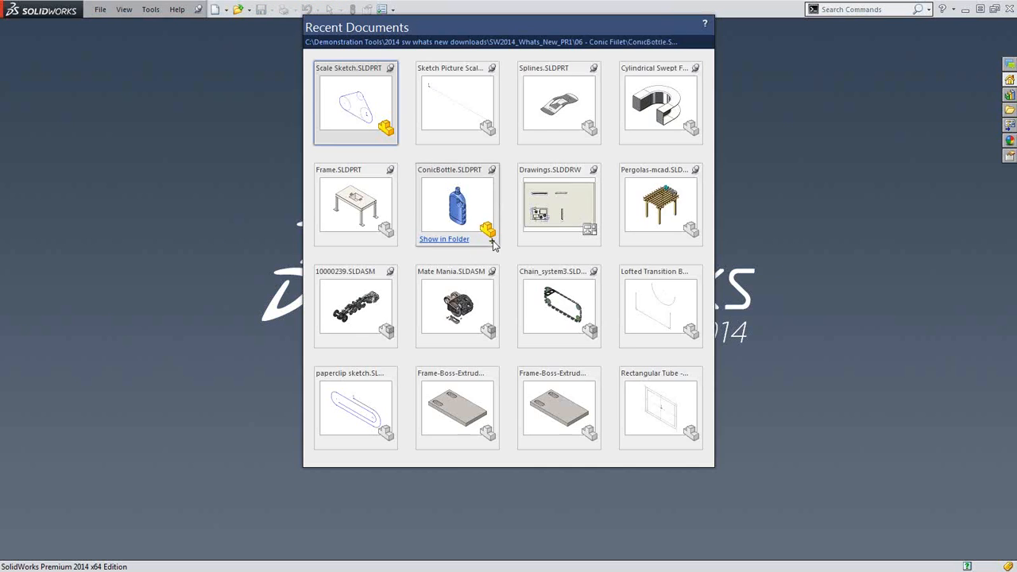
pyautogui.click(366, 208)
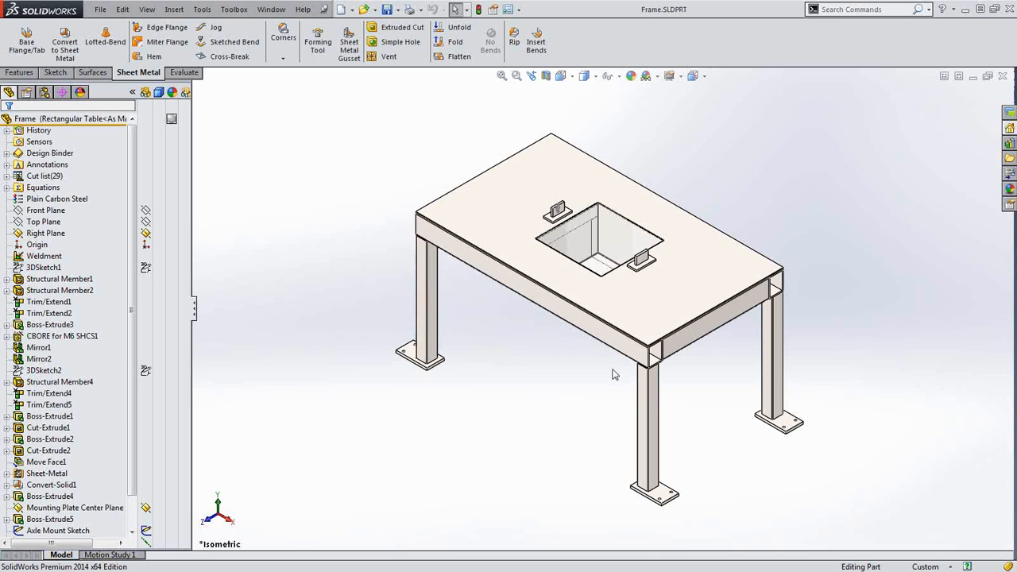
# Hide the tabletop body to expose the square-tube frame and tray, then open the Options dropdown
pyautogui.scroll(-2, 649, 380)
pyautogui.moveTo(737, 338); pyautogui.dragTo(691, 277, button='middle')
pyautogui.click(703, 256)
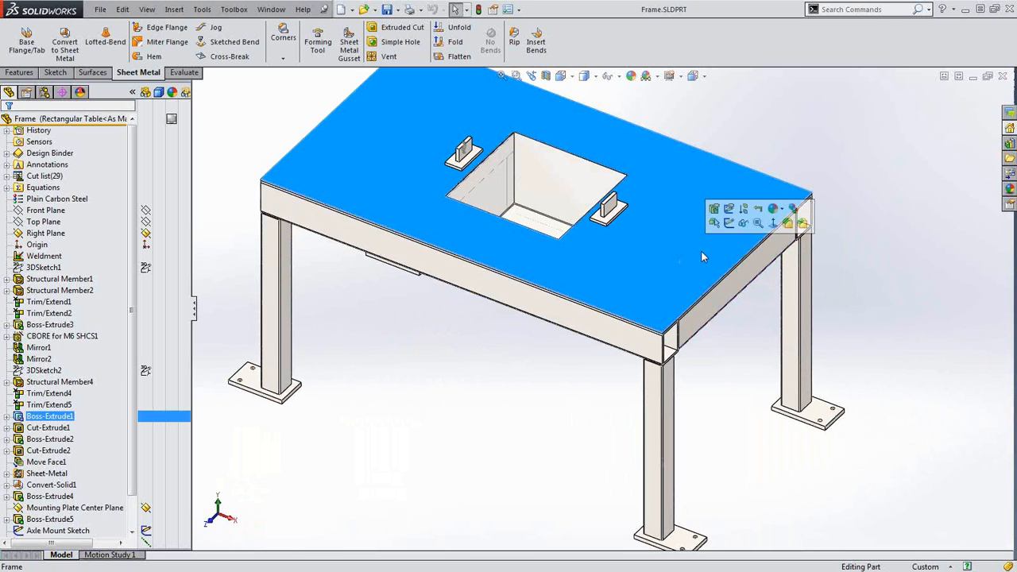
pyautogui.click(745, 224)
pyautogui.scroll(2, 537, 371)
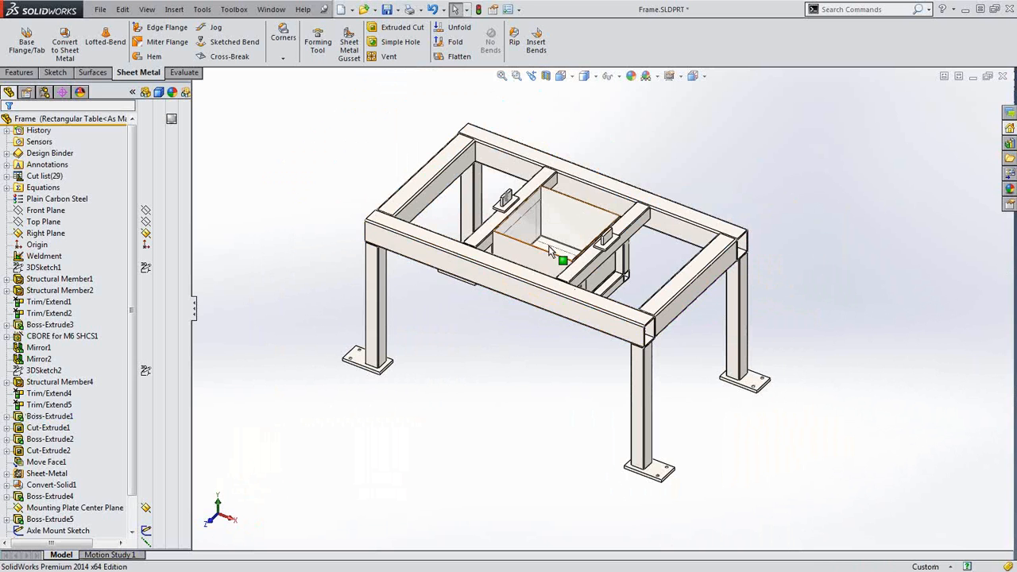
pyautogui.scroll(2, 561, 252)
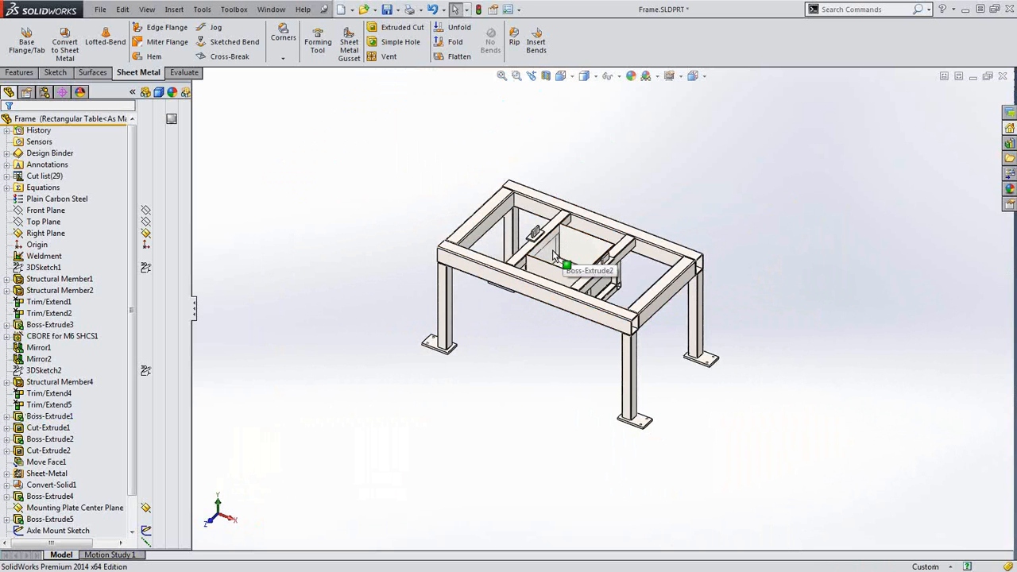
pyautogui.scroll(1, 579, 266)
pyautogui.scroll(-5, 580, 267)
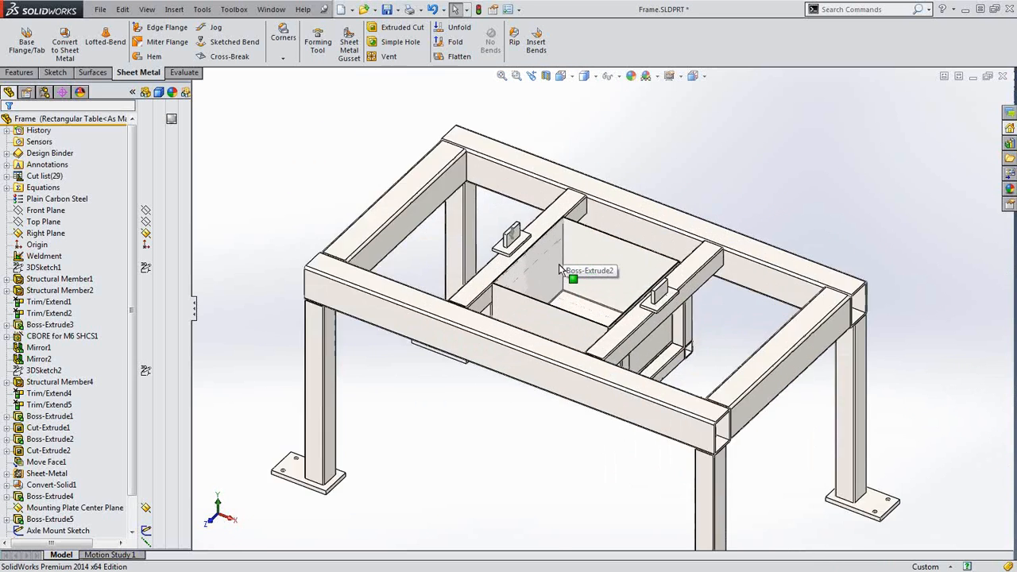
pyautogui.scroll(2, 600, 293)
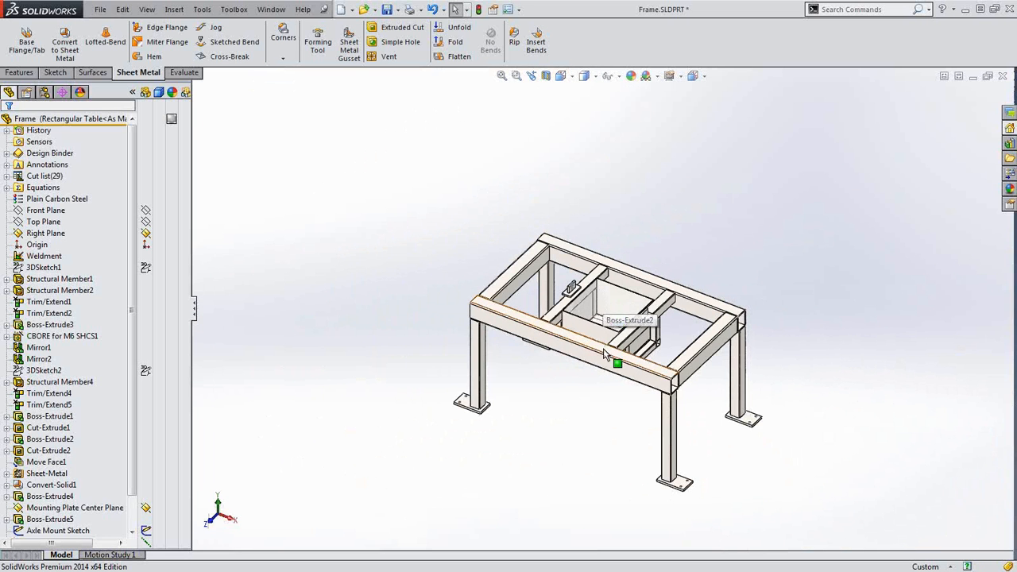
pyautogui.scroll(-2, 600, 324)
pyautogui.scroll(-3, 601, 324)
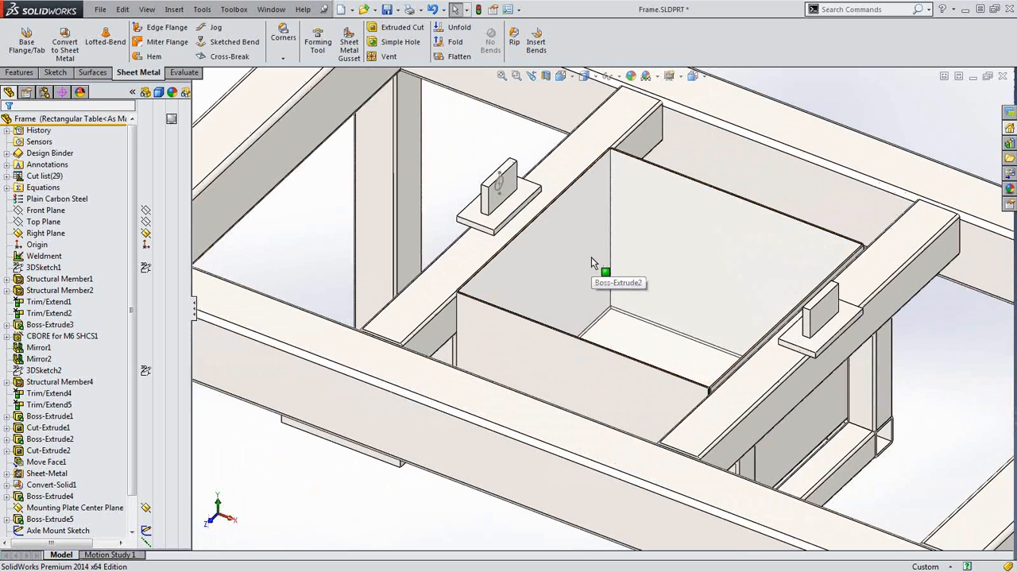
pyautogui.click(519, 10)
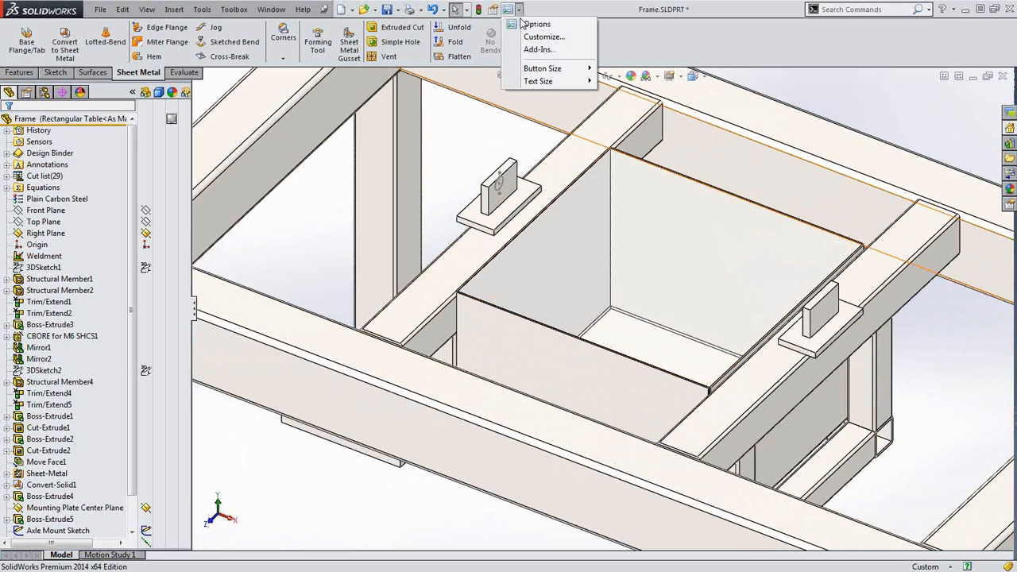
pyautogui.click(522, 24)
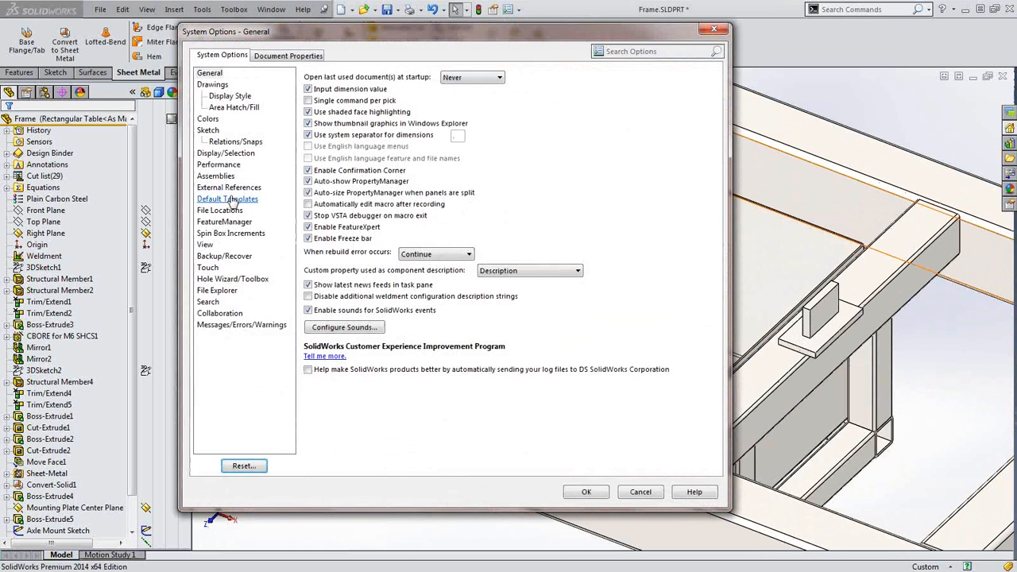
pyautogui.click(219, 166)
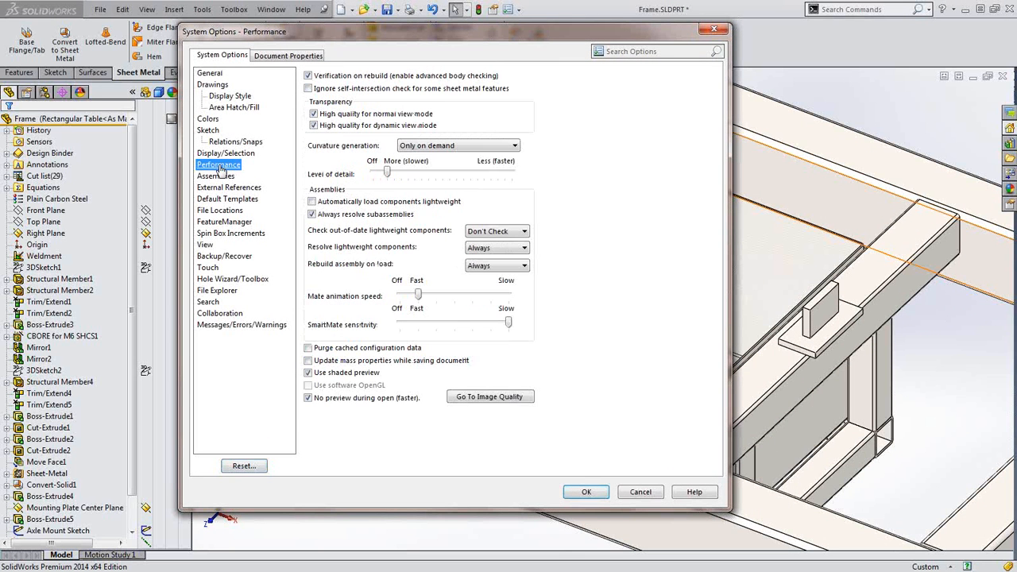
pyautogui.click(222, 155)
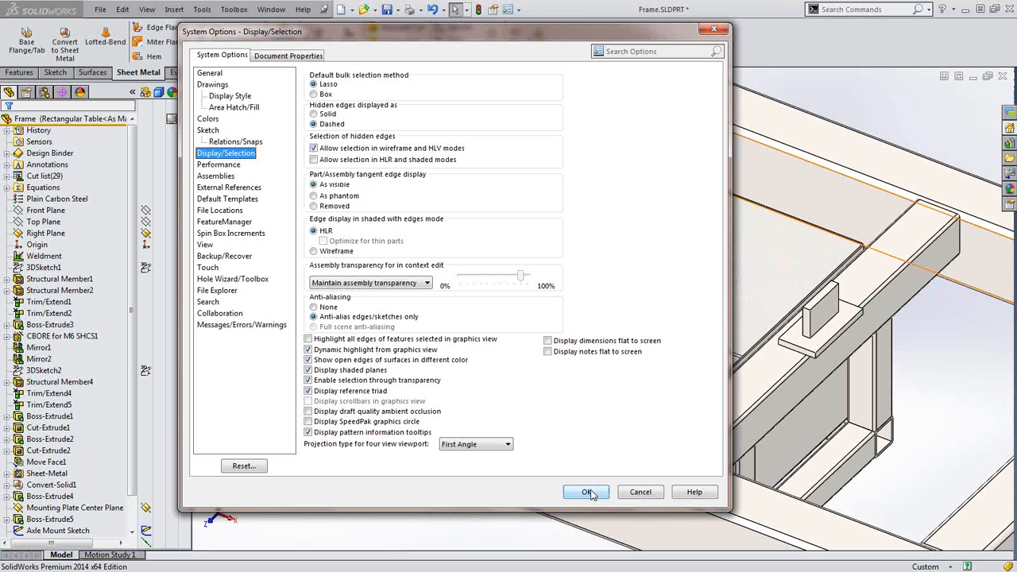
pyautogui.click(638, 491)
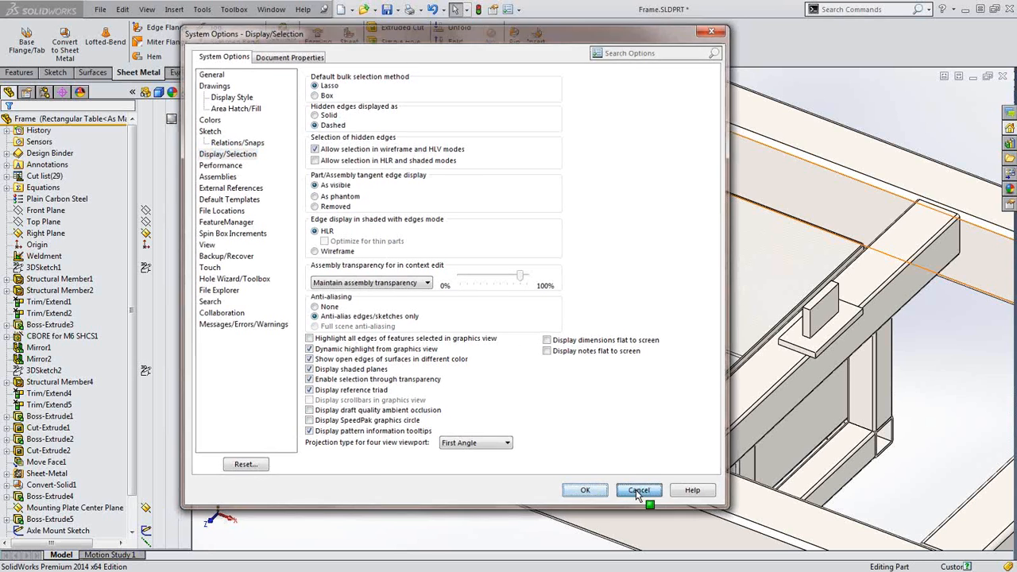
pyautogui.scroll(4, 501, 469)
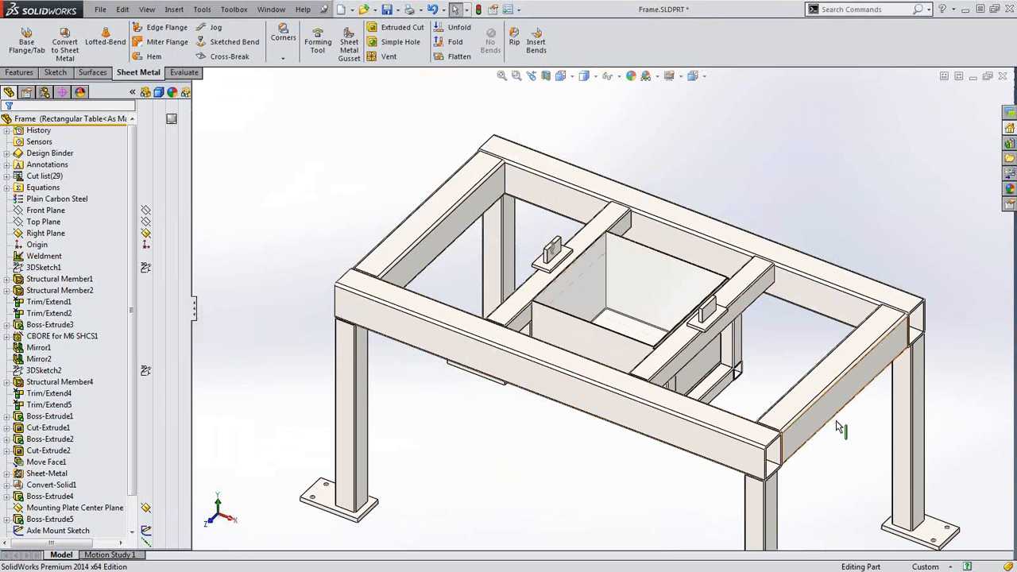
# Add the Weldments tab to the CommandManager and switch to its tools
pyautogui.scroll(2, 835, 425)
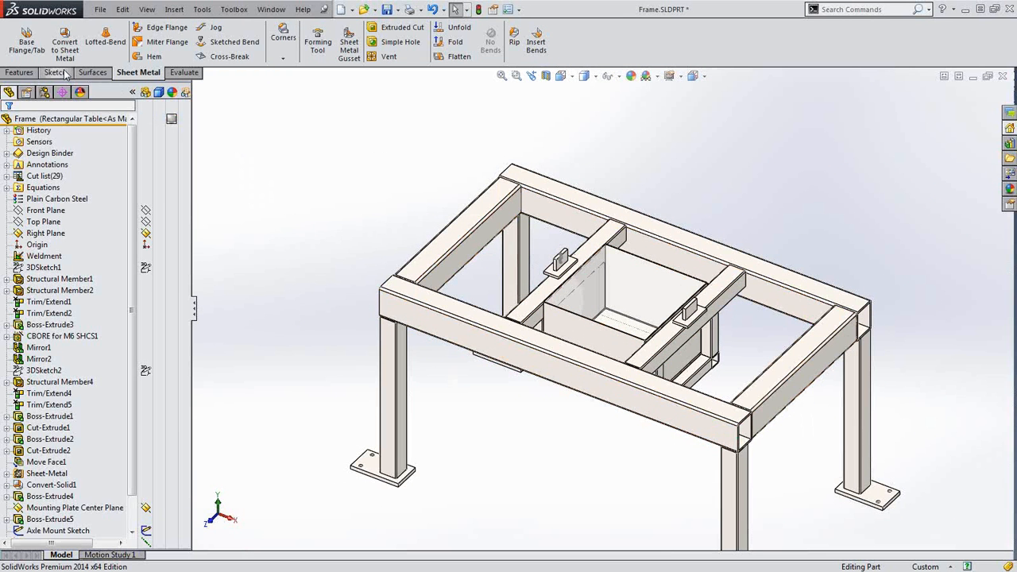
pyautogui.rightClick(92, 76)
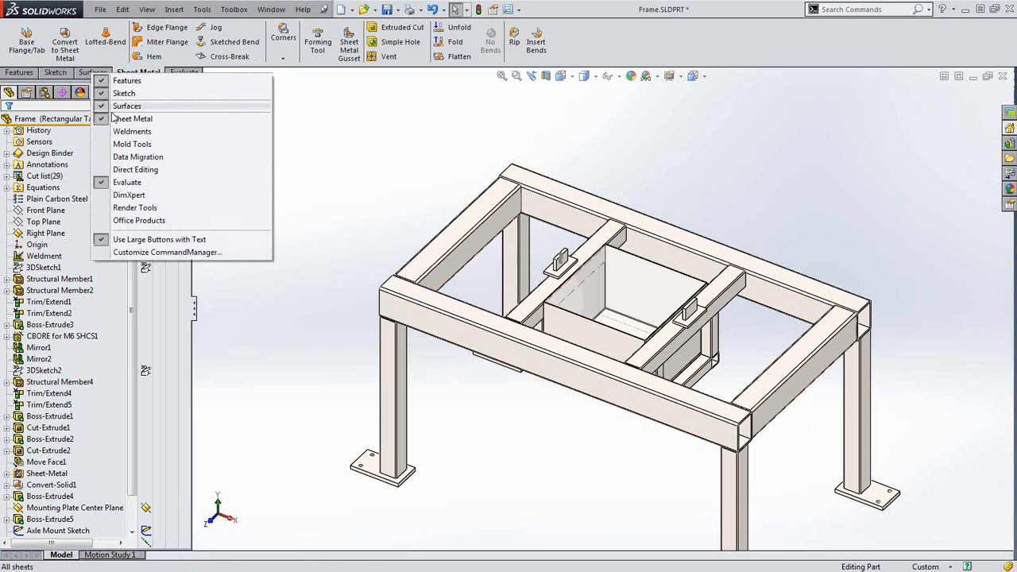
pyautogui.click(127, 133)
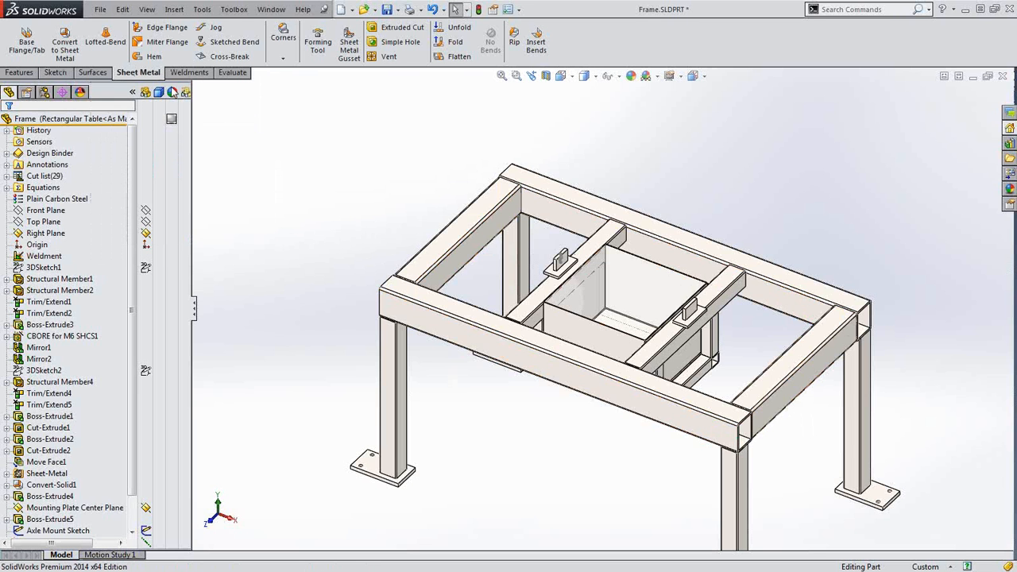
pyautogui.click(186, 72)
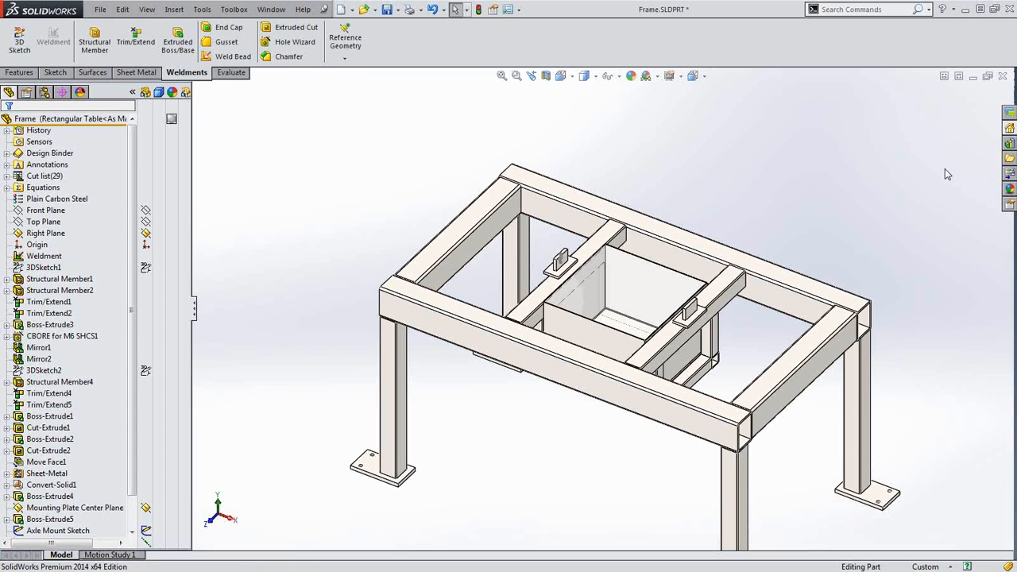
# In the Design Library, browse weldment profiles to the ansi inch Tube (rectangular) folder
pyautogui.click(1010, 159)
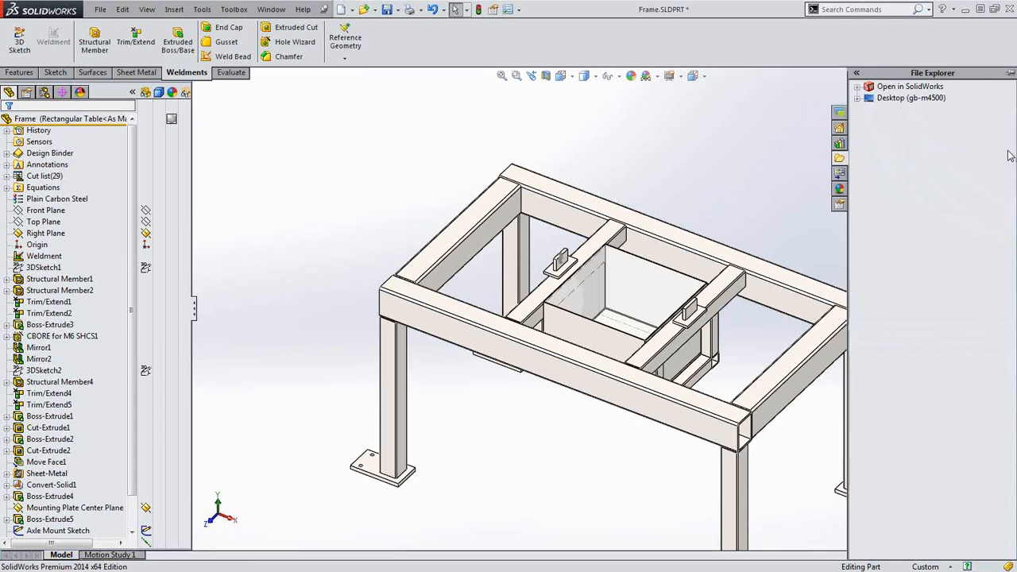
pyautogui.click(840, 147)
pyautogui.click(893, 144)
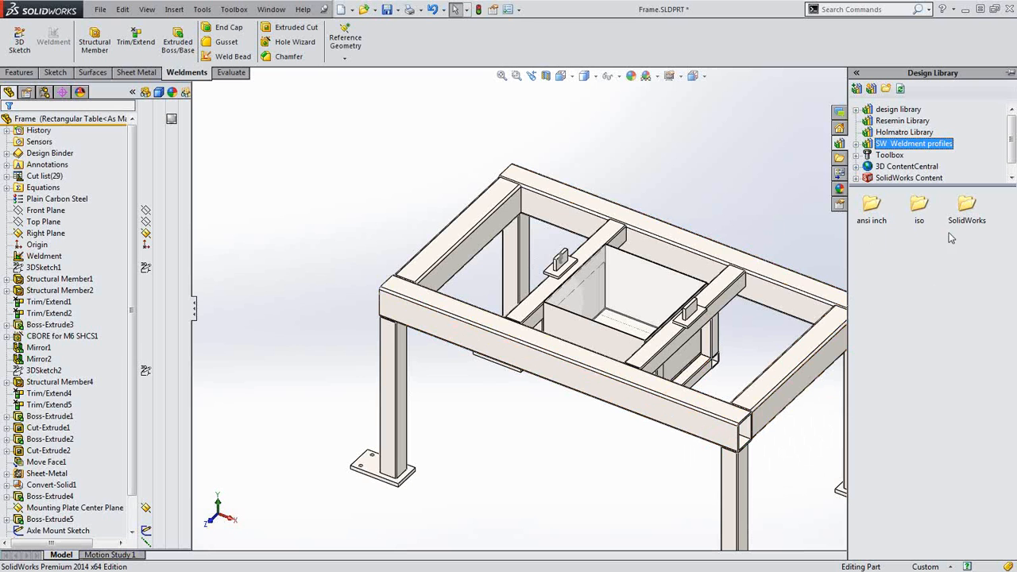
pyautogui.doubleClick(872, 207)
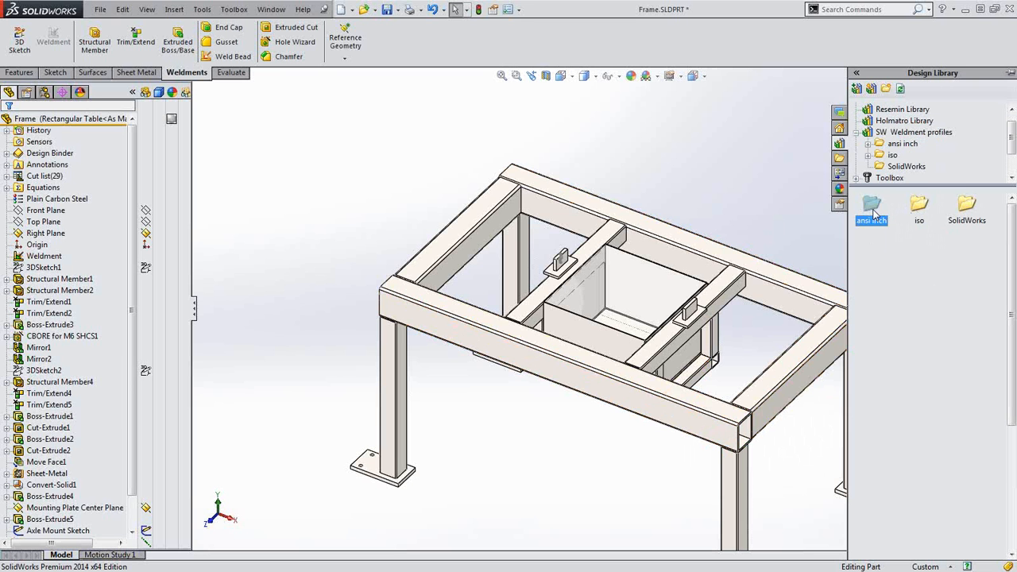
pyautogui.scroll(-3, 904, 435)
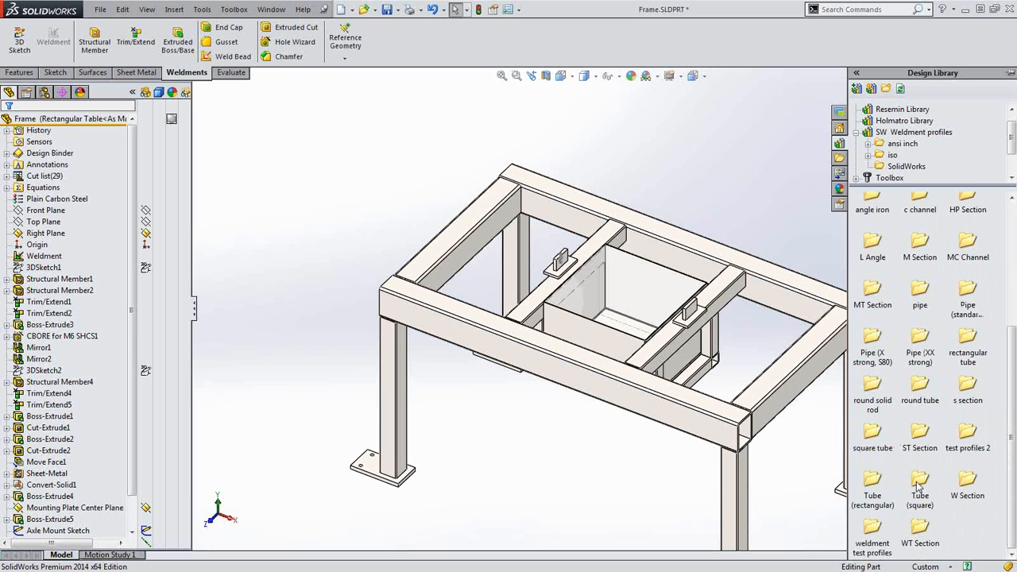
pyautogui.click(874, 483)
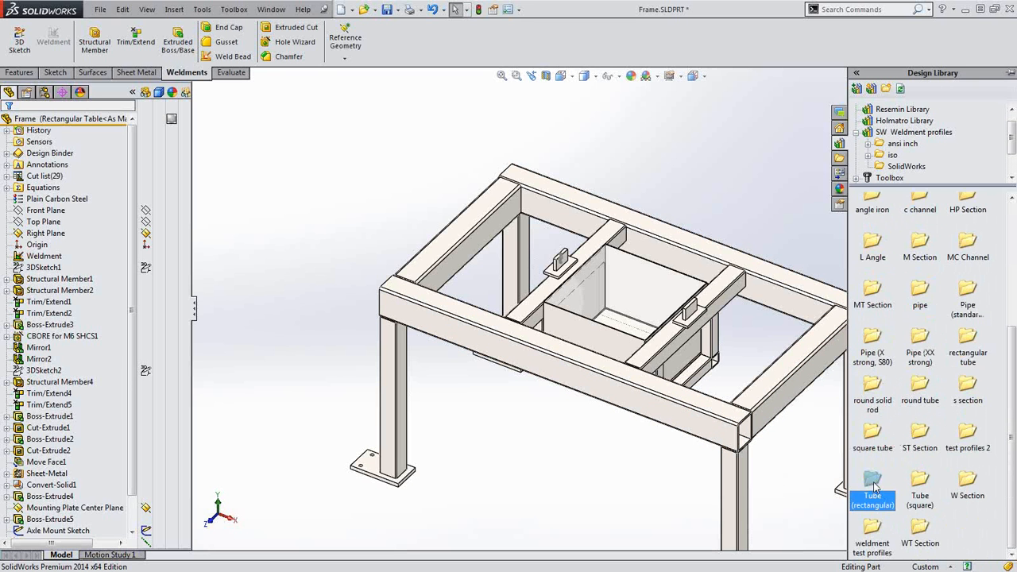
pyautogui.doubleClick(874, 484)
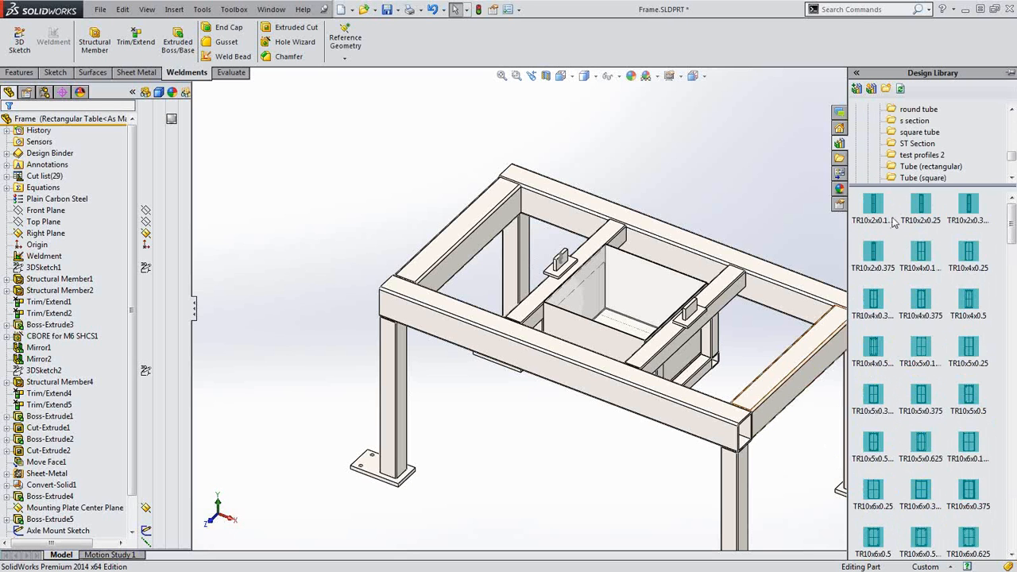
# Preview the TR10x2 rectangular tube profiles, starting with TR10x2x0.125
pyautogui.click(886, 220)
pyautogui.click(922, 209)
pyautogui.click(970, 214)
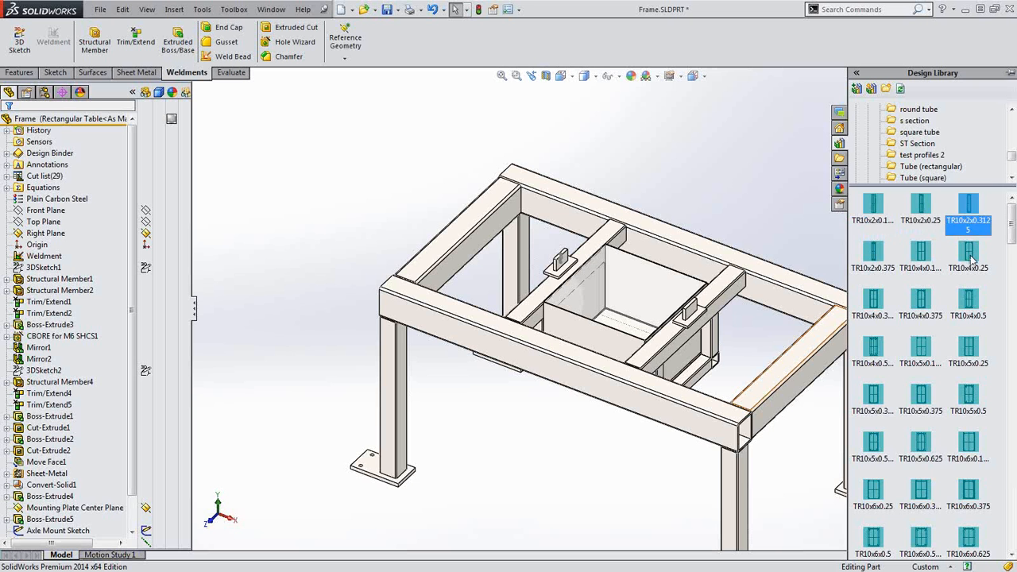
pyautogui.click(970, 256)
pyautogui.moveTo(1014, 234)
pyautogui.mouseDown()
pyautogui.moveTo(1011, 531)
pyautogui.moveTo(1012, 228)
pyautogui.mouseUp()
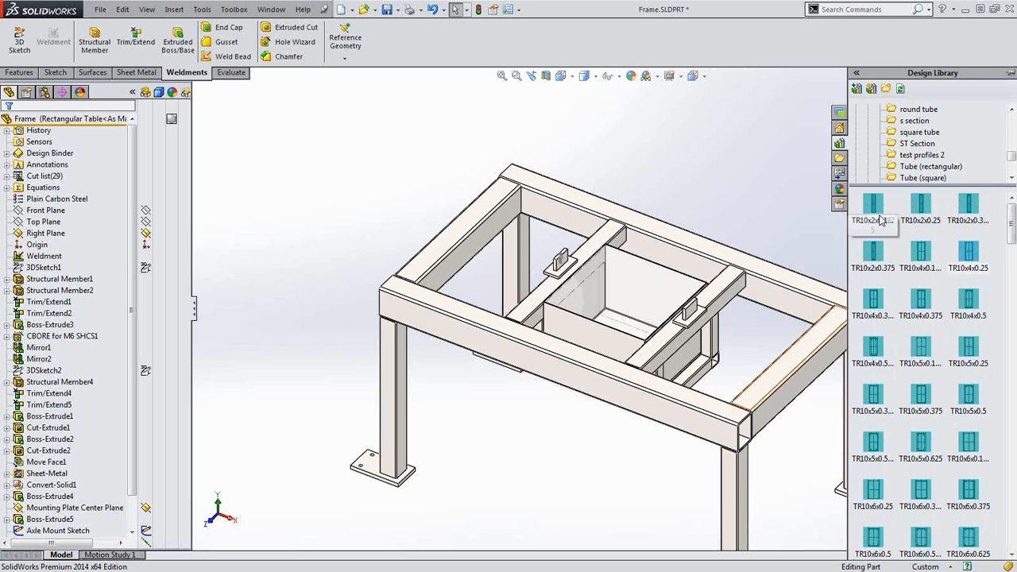
pyautogui.moveTo(881, 220)
pyautogui.moveTo(926, 209)
pyautogui.moveTo(1013, 158); pyautogui.dragTo(1014, 169)
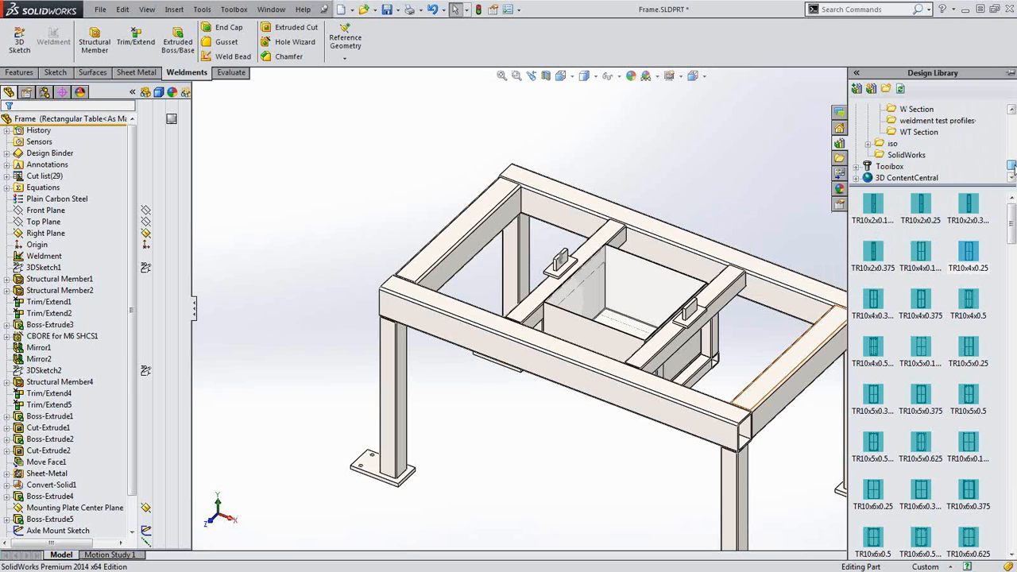
# Show the SolidWorks profiles folder and bring up options for Rectangular Tube - IN
pyautogui.click(903, 155)
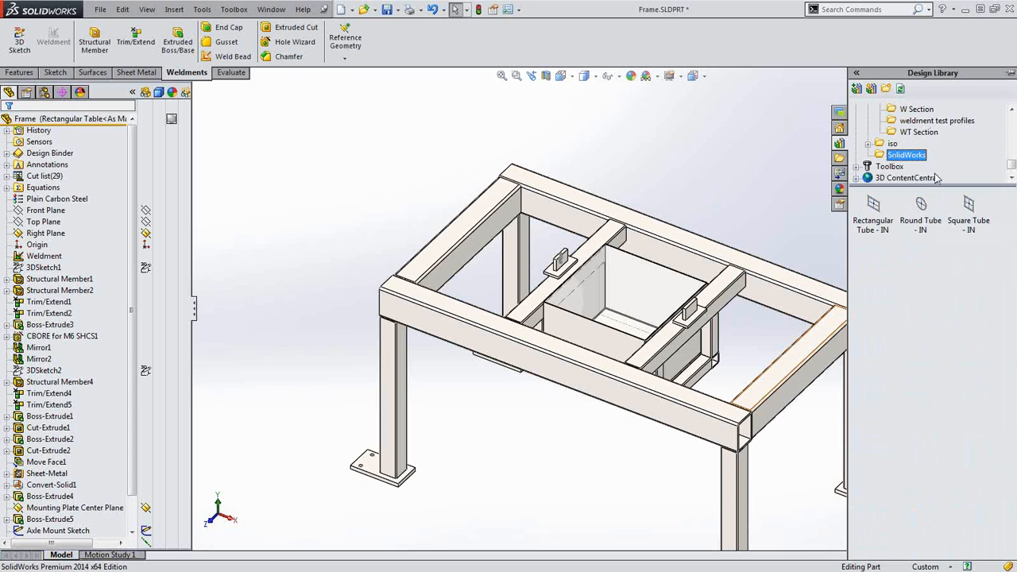
pyautogui.click(874, 224)
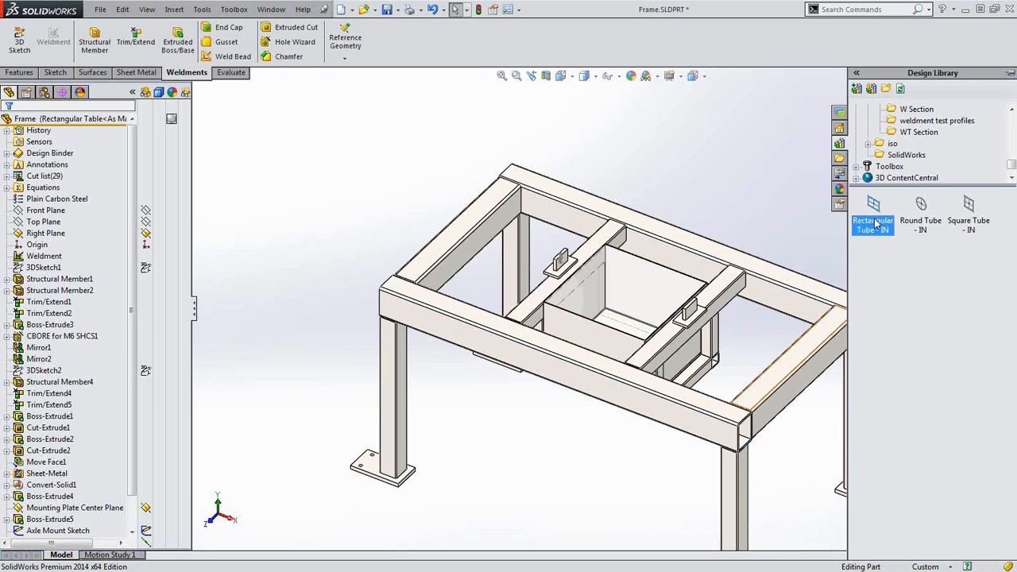
pyautogui.moveTo(876, 223)
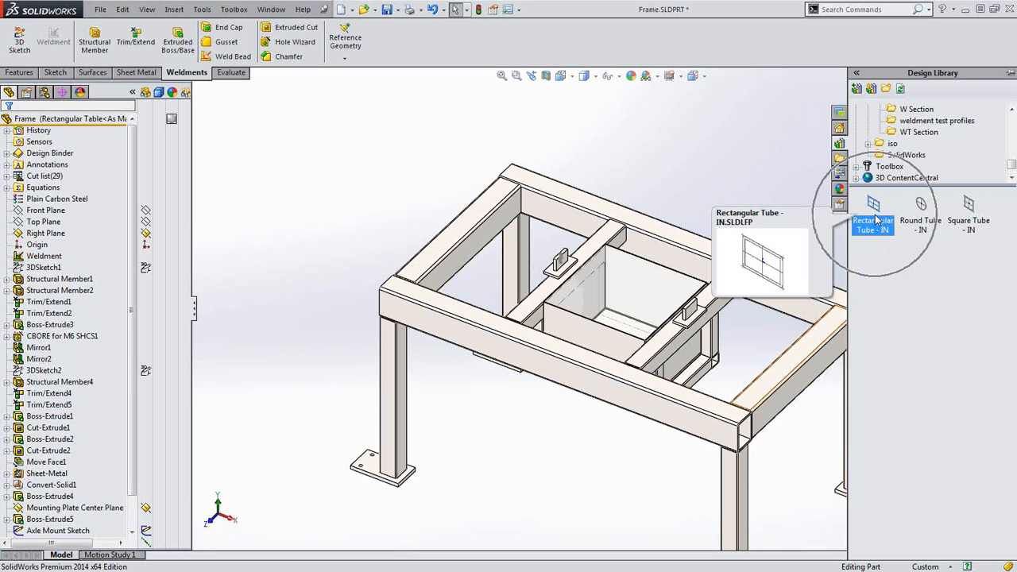
pyautogui.rightClick(876, 221)
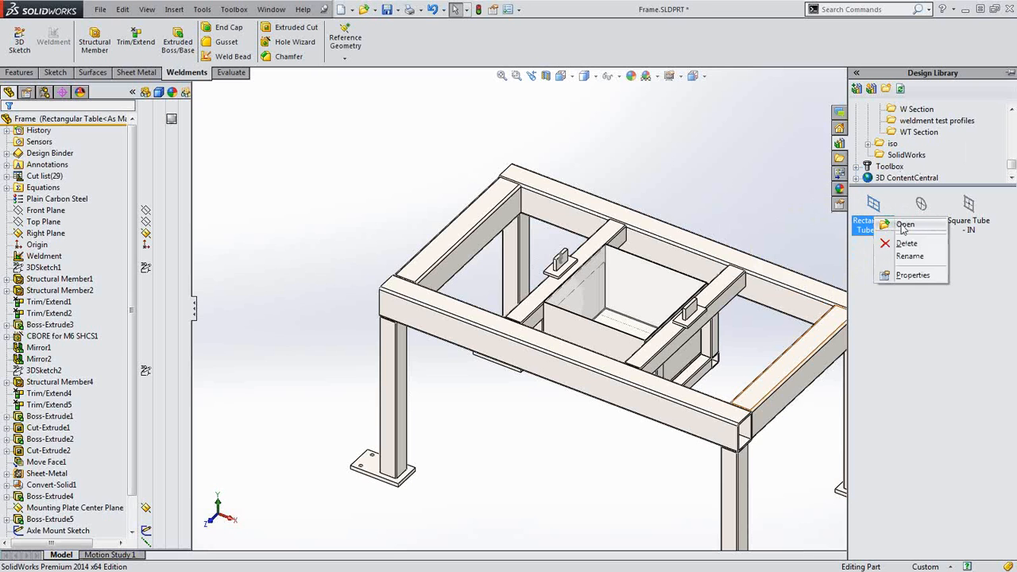
# Open the Rectangular Tube - IN profile and edit its design table in a new window, accepting the prompts
pyautogui.click(904, 226)
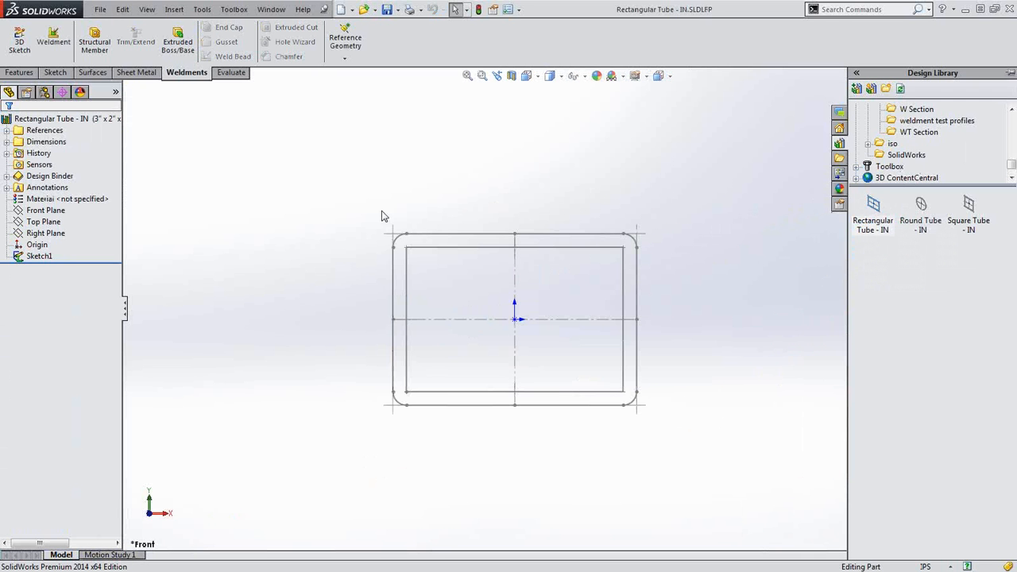
pyautogui.click(45, 92)
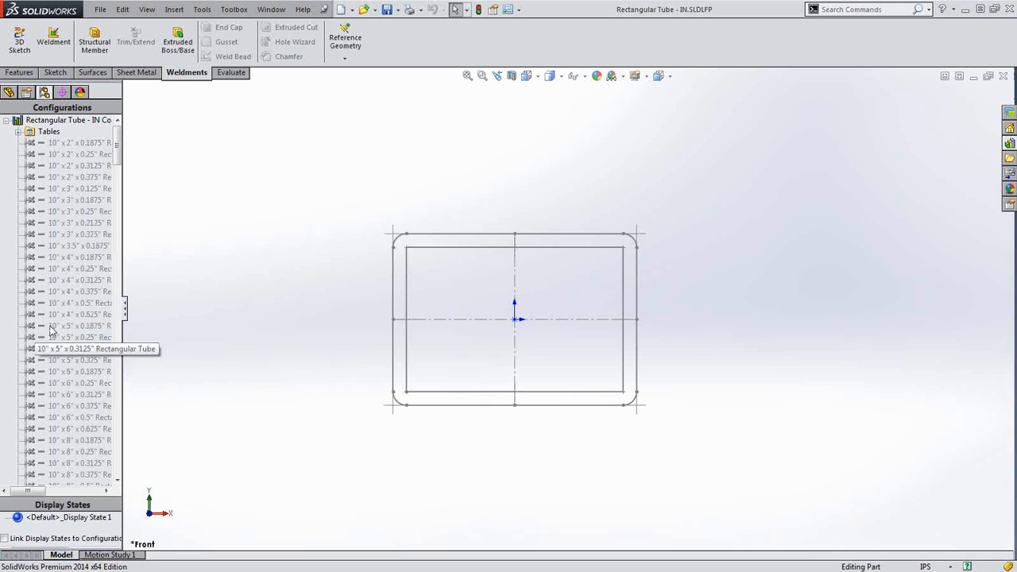
pyautogui.click(57, 143)
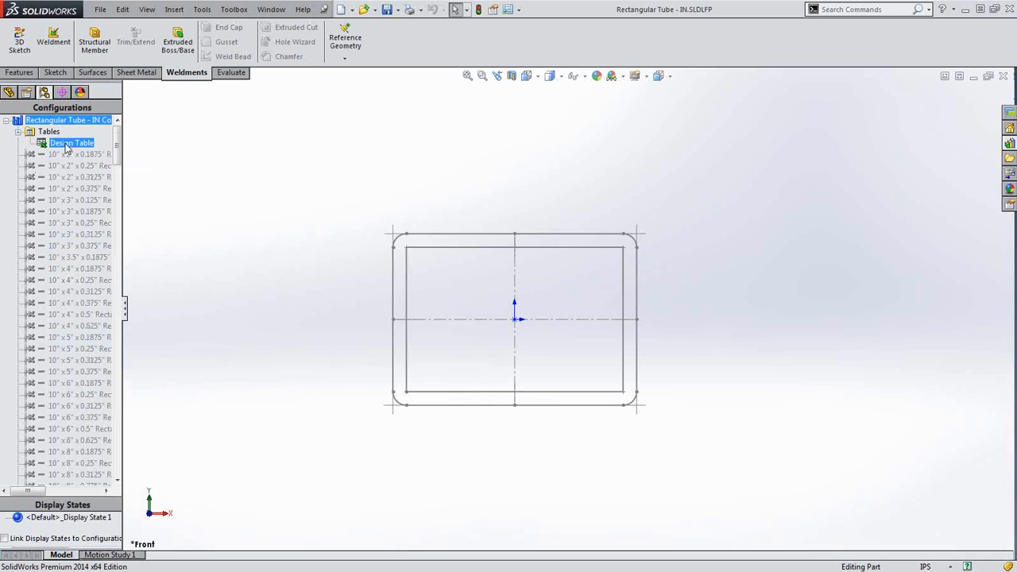
pyautogui.rightClick(65, 147)
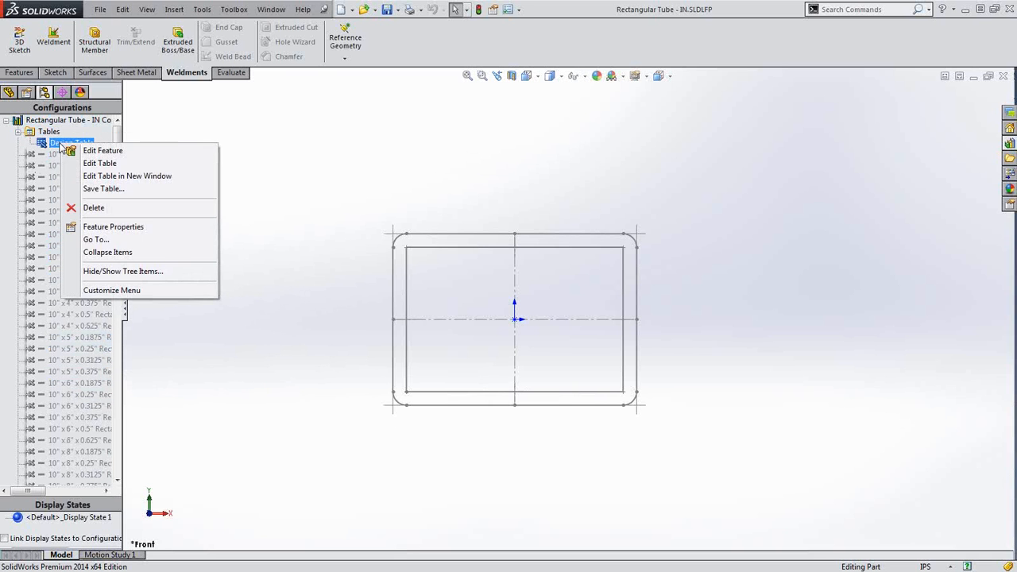
pyautogui.click(123, 177)
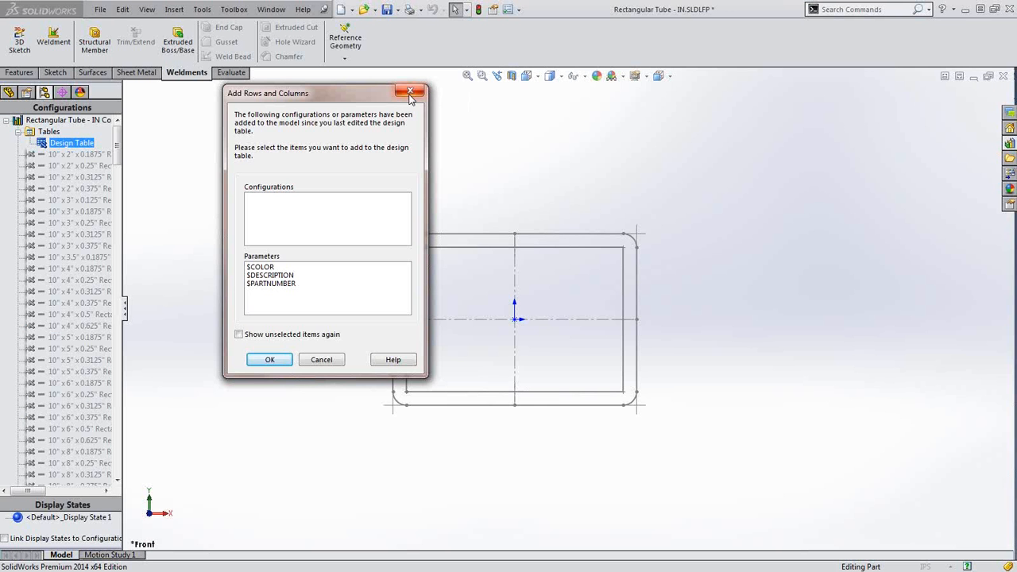
pyautogui.click(410, 92)
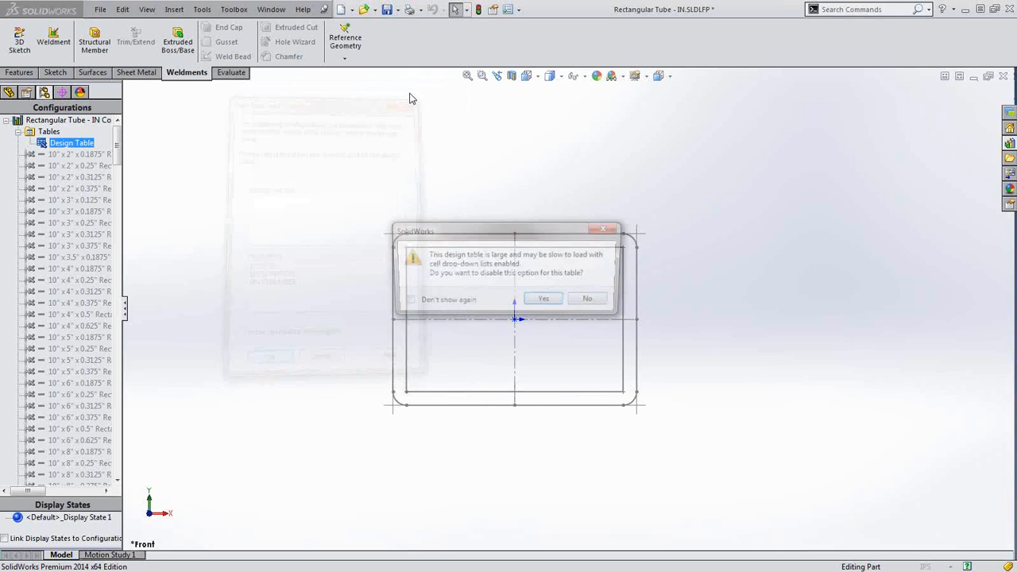
pyautogui.click(559, 306)
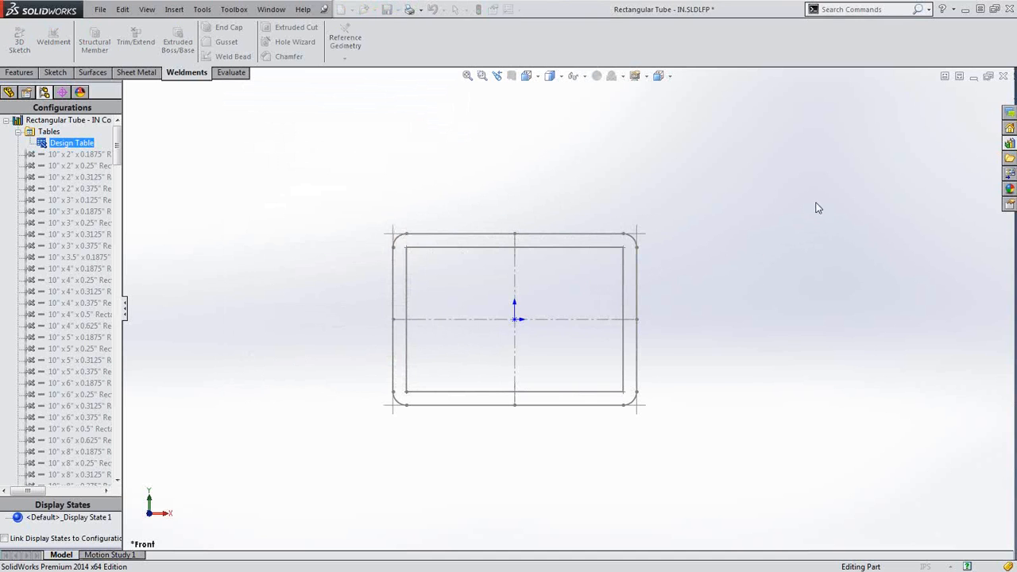
# Review the tube widths, heights and wall thicknesses in the Excel design table, then close Excel
pyautogui.click(761, 195)
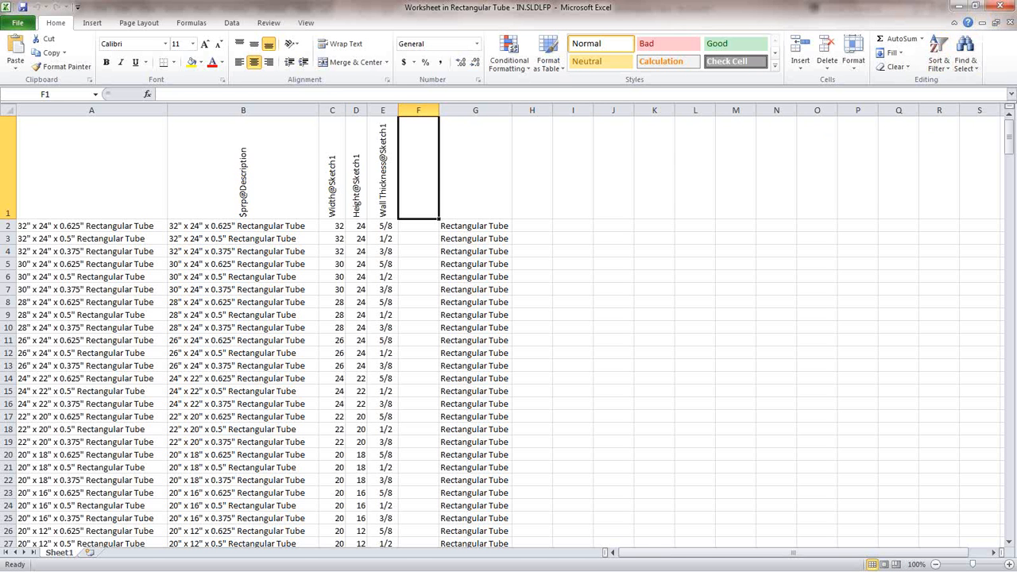
pyautogui.click(1011, 23)
pyautogui.click(1002, 11)
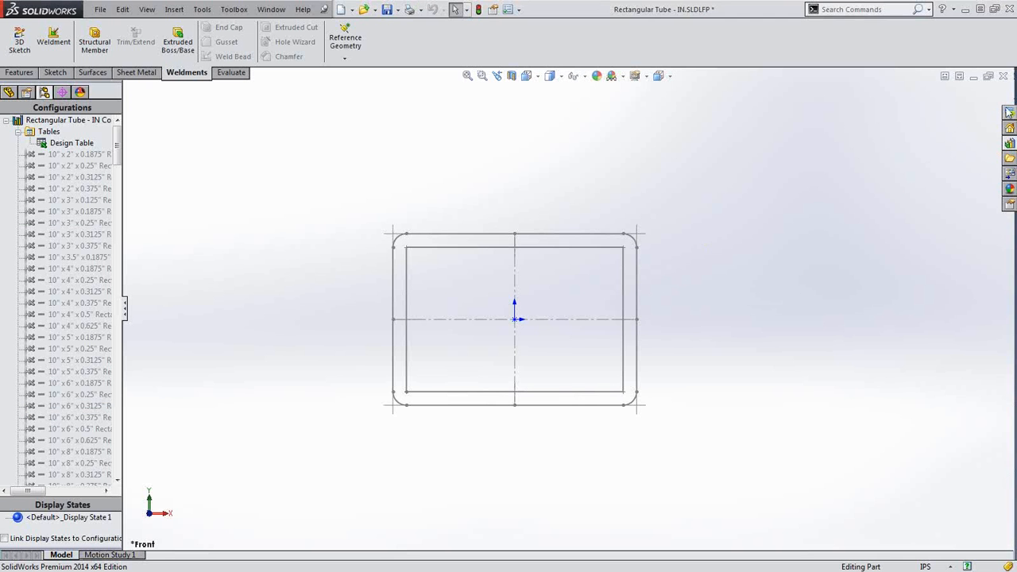
# Close the tube profile without saving, then reposition the Frame model and select a front top beam
pyautogui.click(1004, 76)
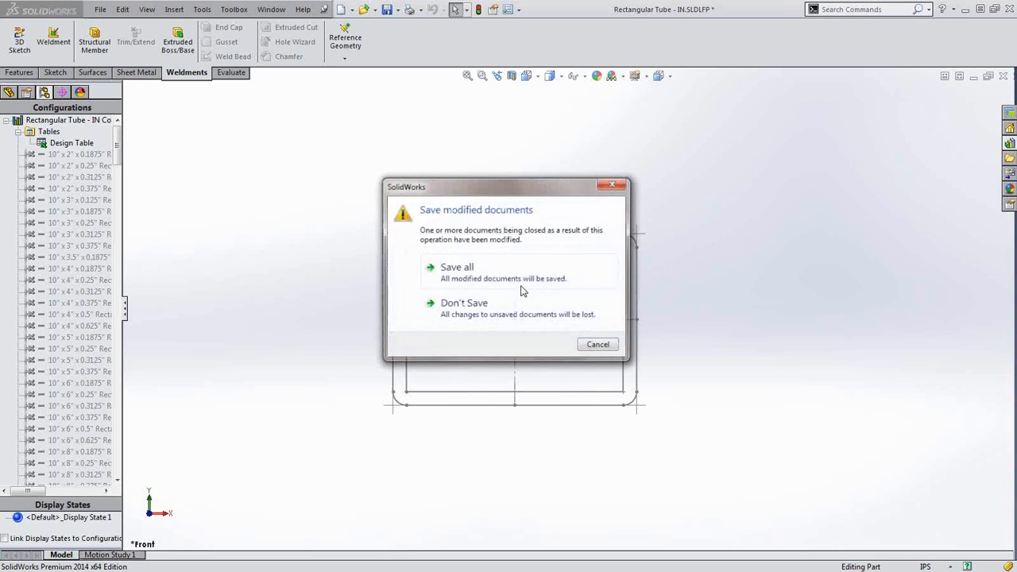
pyautogui.click(466, 306)
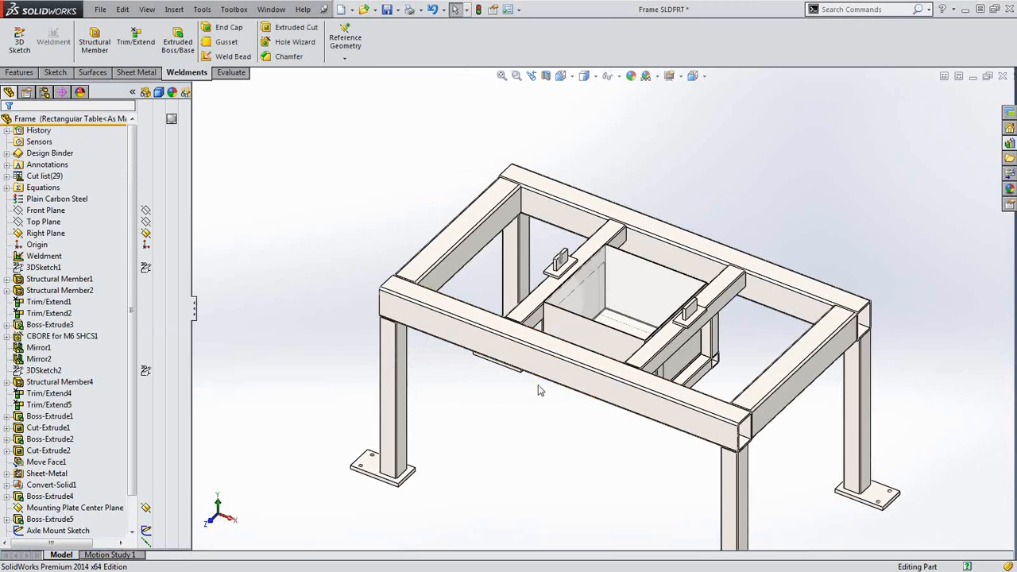
pyautogui.scroll(2, 682, 441)
pyautogui.keyDown('ctrl'); pyautogui.moveTo(682, 442); pyautogui.dragTo(659, 412, button='middle'); pyautogui.keyUp('ctrl')
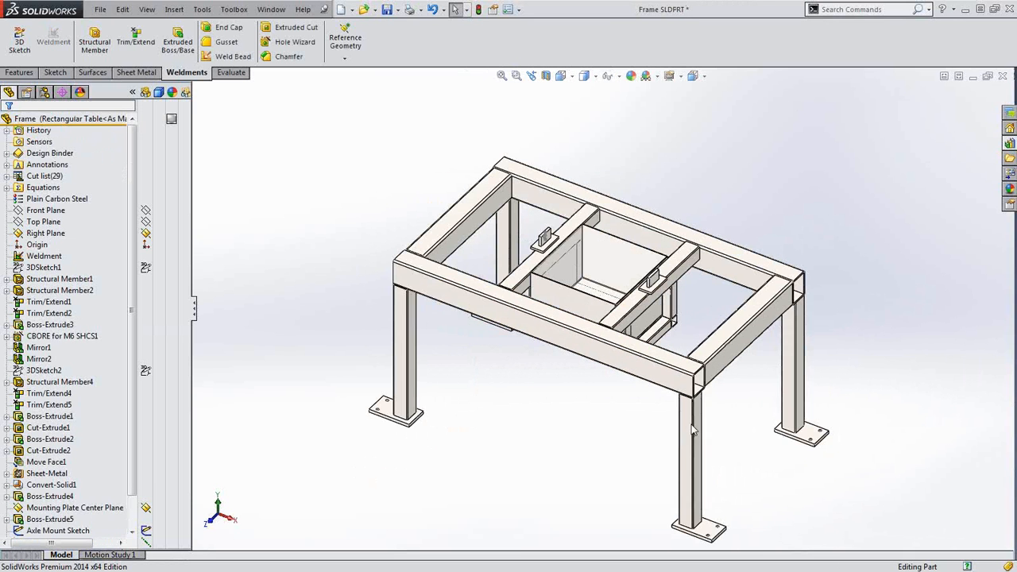
pyautogui.click(664, 380)
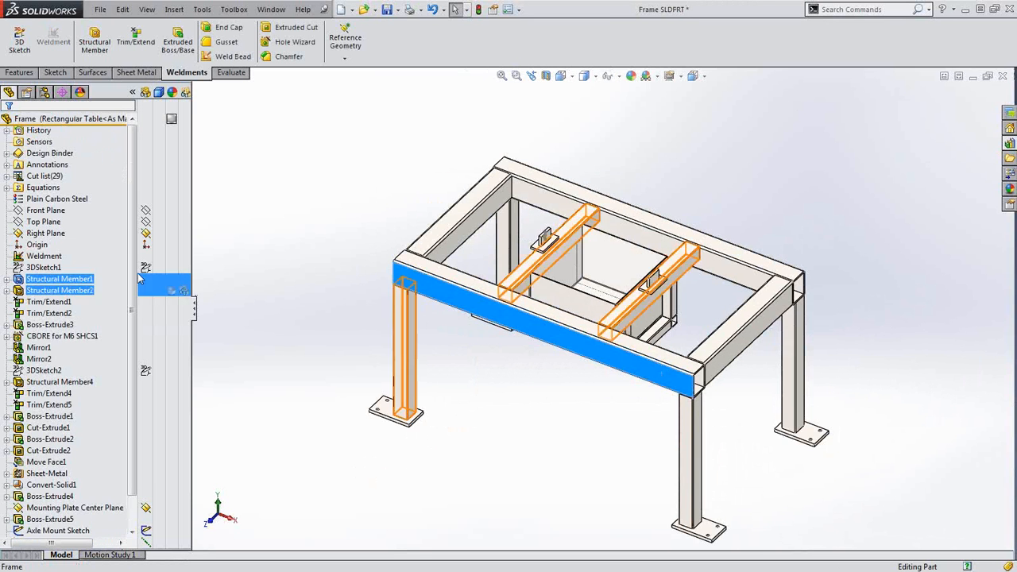
# Edit Structural Member1 and pick the 3" x 2" x 0.125" tube from its Size list
pyautogui.rightClick(20, 277)
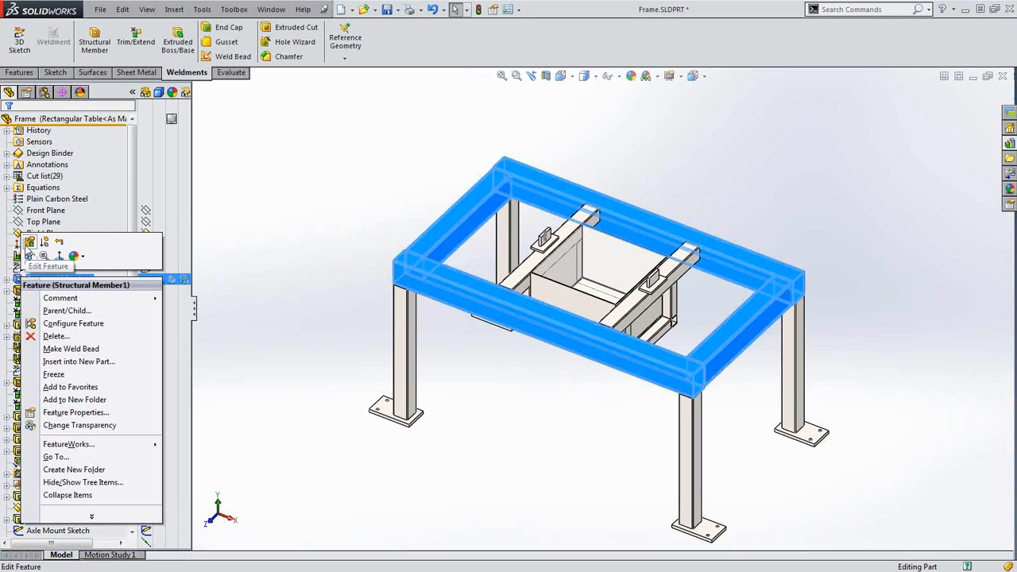
pyautogui.click(31, 242)
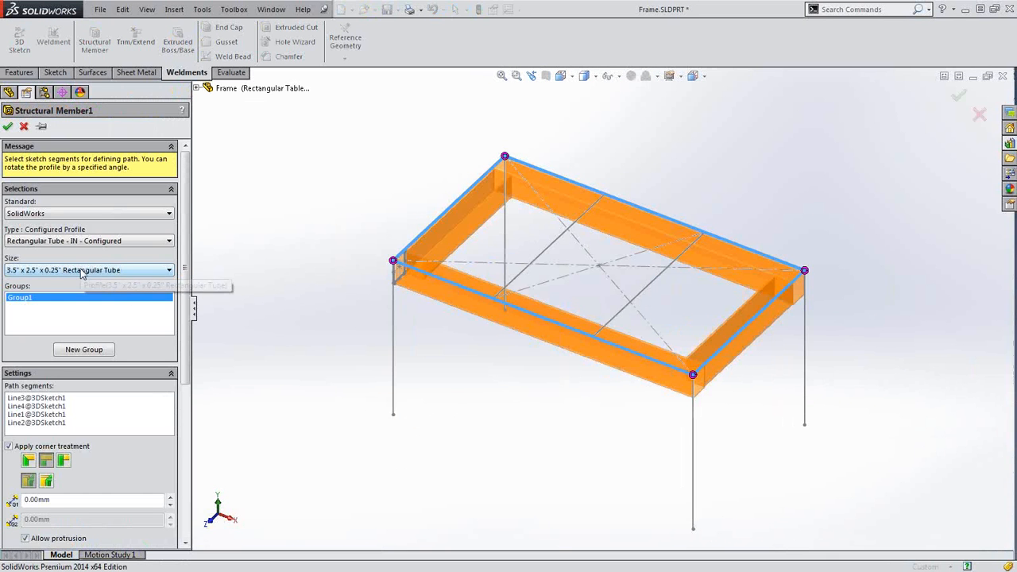
pyautogui.click(49, 271)
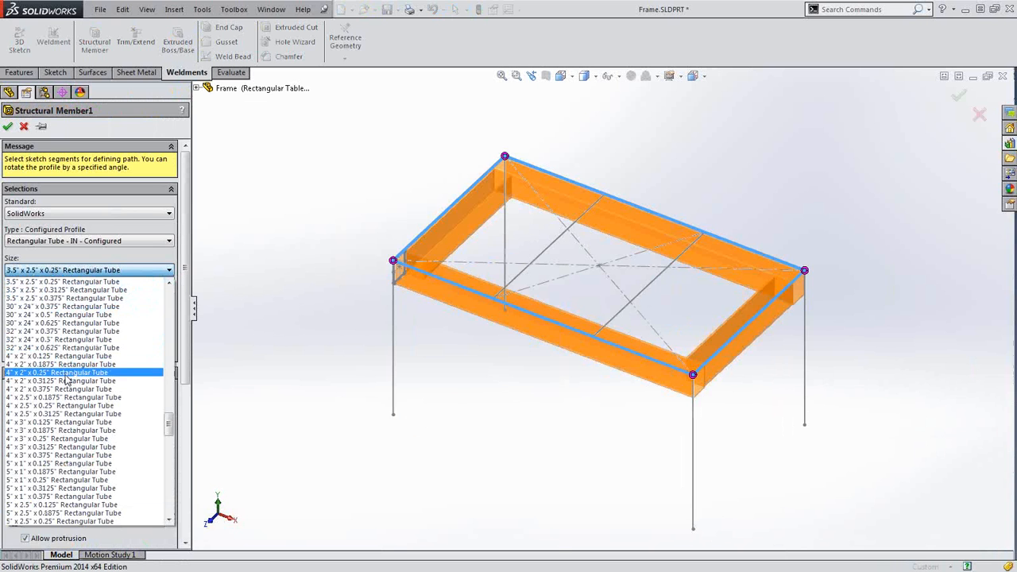
pyautogui.scroll(4, 67, 383)
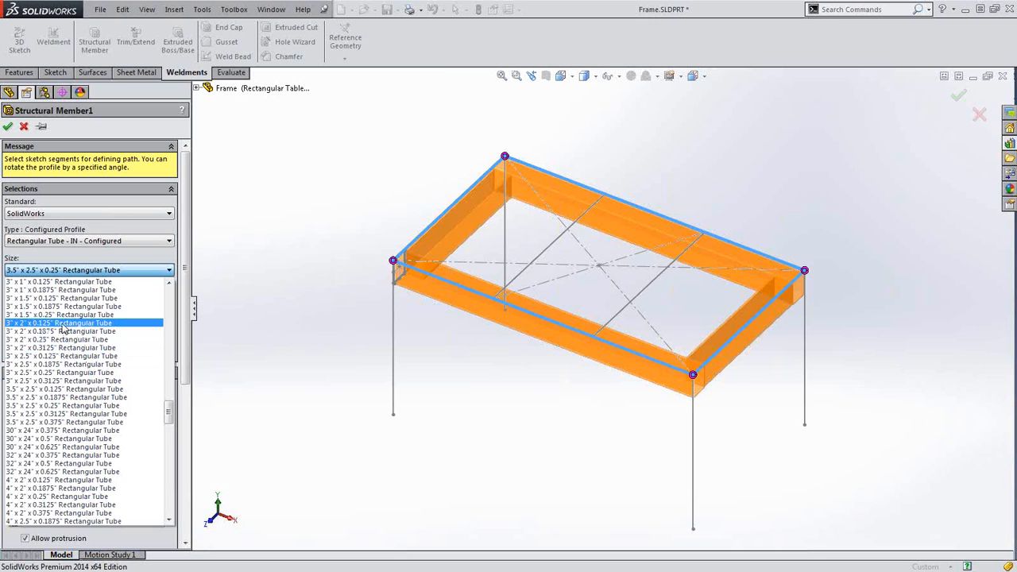
pyautogui.click(63, 325)
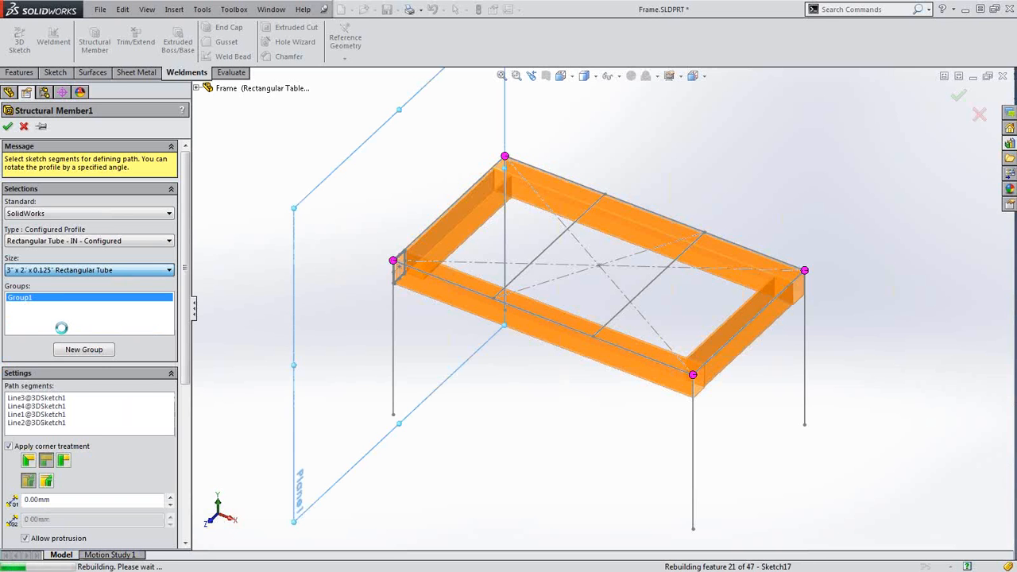
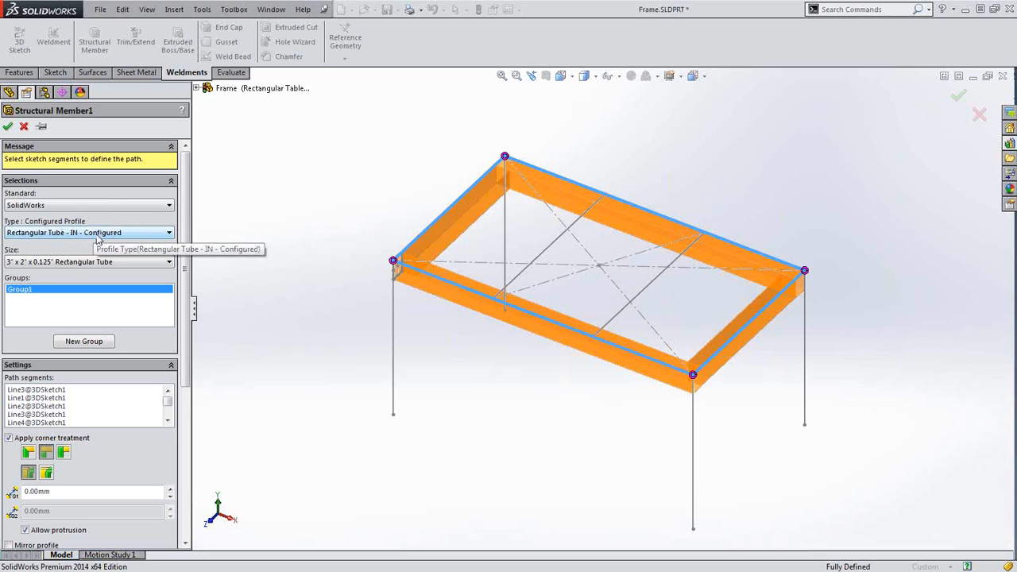
# Accept Structural Member1 with the 3" x 2" x 0.125" rectangular tube profile
pyautogui.click(8, 127)
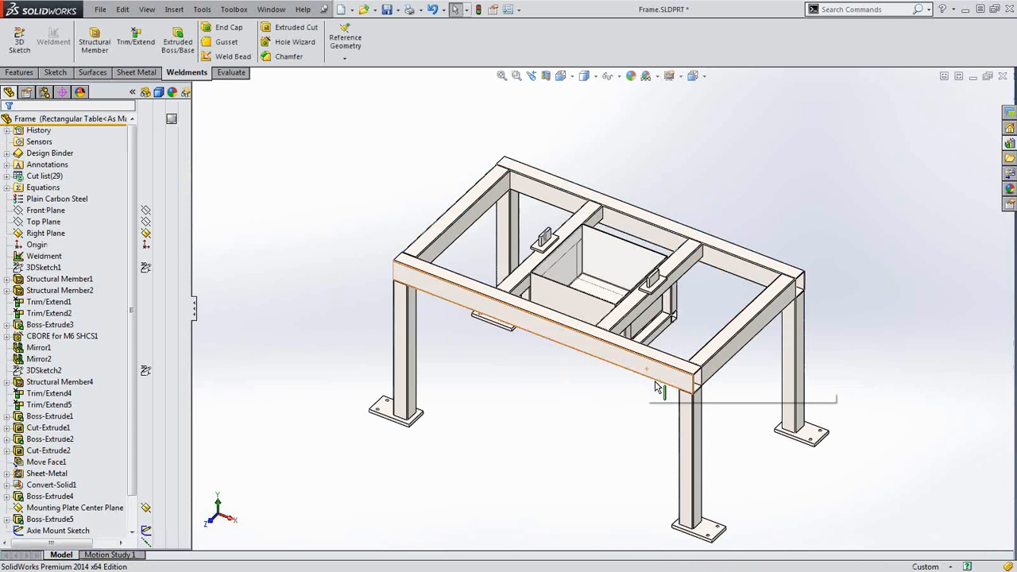
# Change Structural Member2 to 1.5" x 0.125" square tube and update the out-of-sync bounding boxes
pyautogui.click(674, 261)
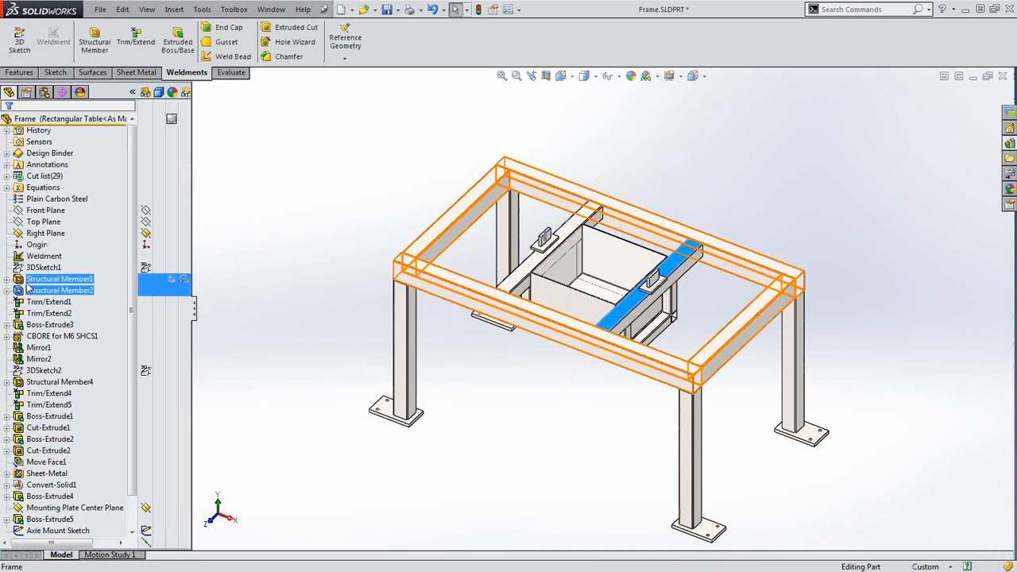
pyautogui.click(49, 291)
pyautogui.click(28, 256)
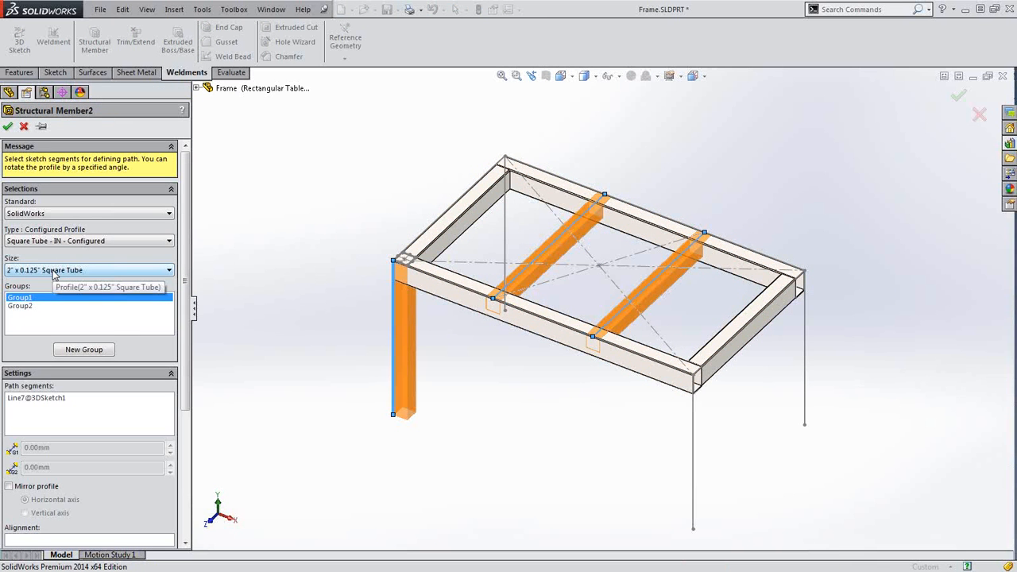
pyautogui.click(53, 271)
pyautogui.scroll(4, 64, 330)
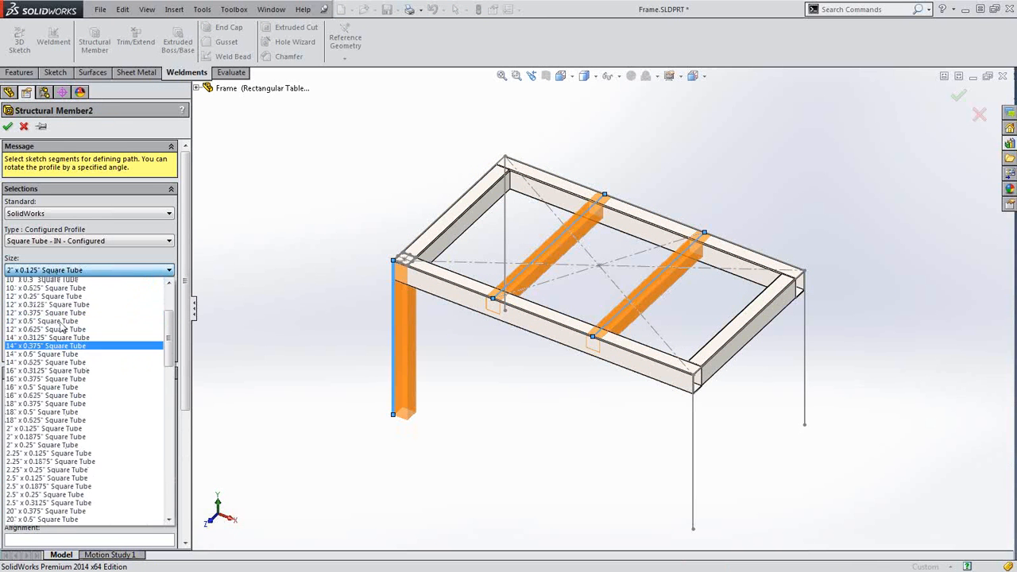
pyautogui.click(48, 299)
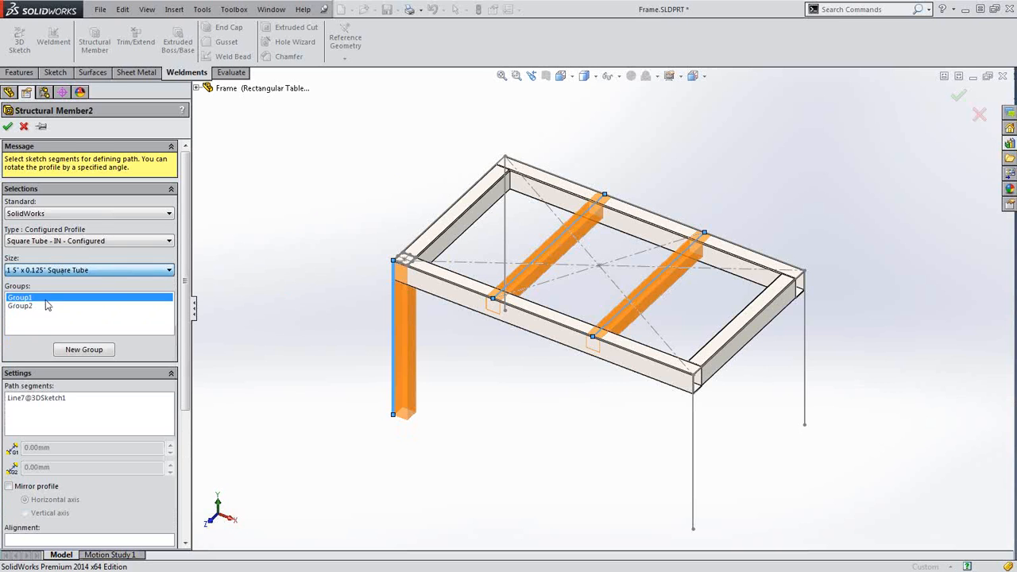
pyautogui.click(7, 127)
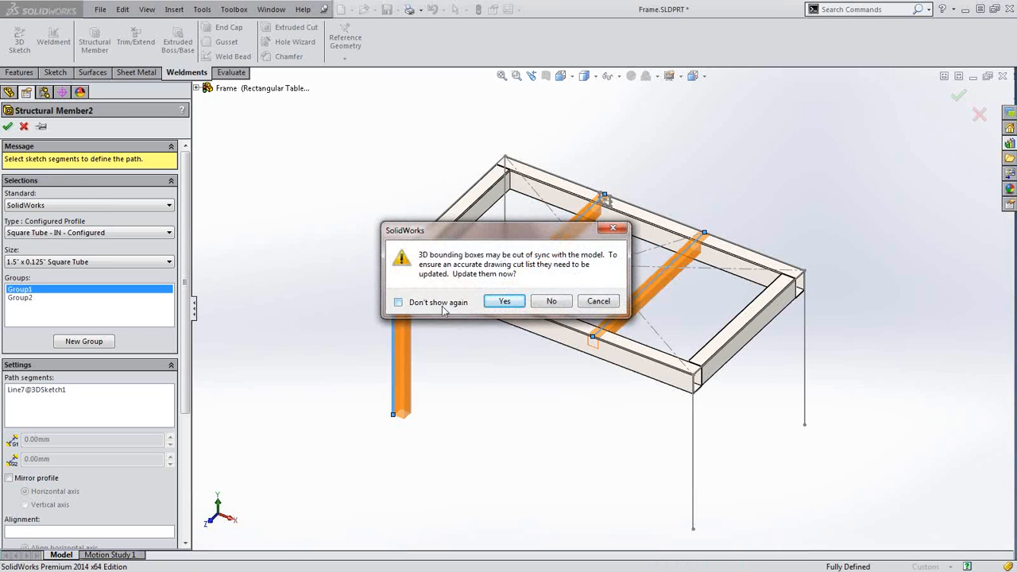
pyautogui.click(507, 304)
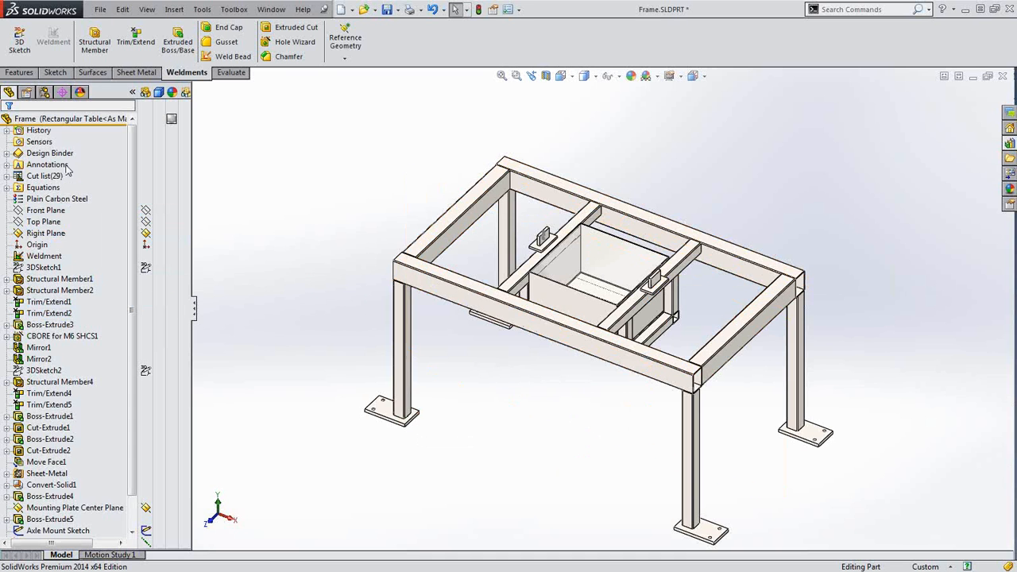
# Add a 'square table' configuration with display states linked to configurations
pyautogui.click(45, 92)
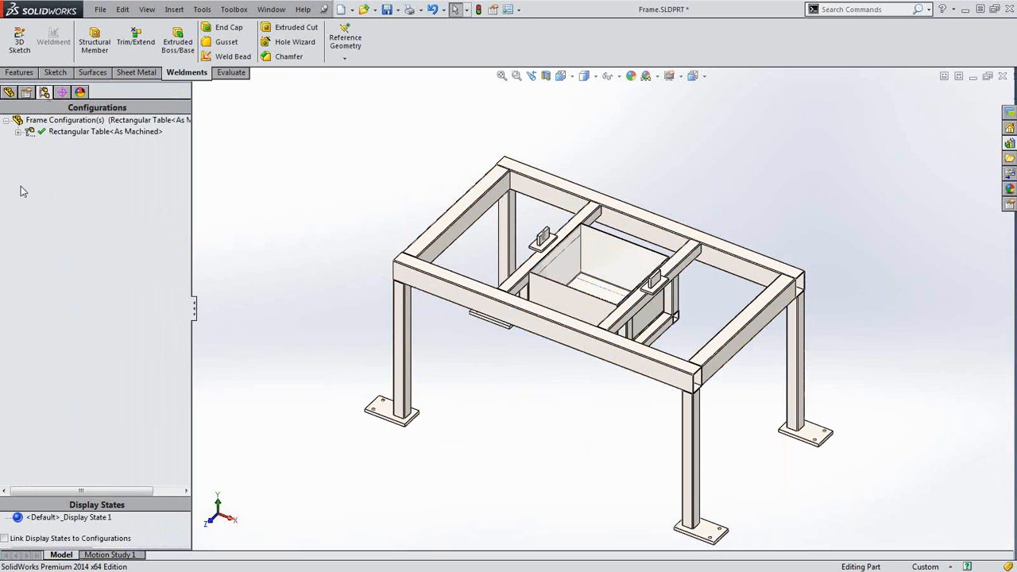
pyautogui.rightClick(55, 182)
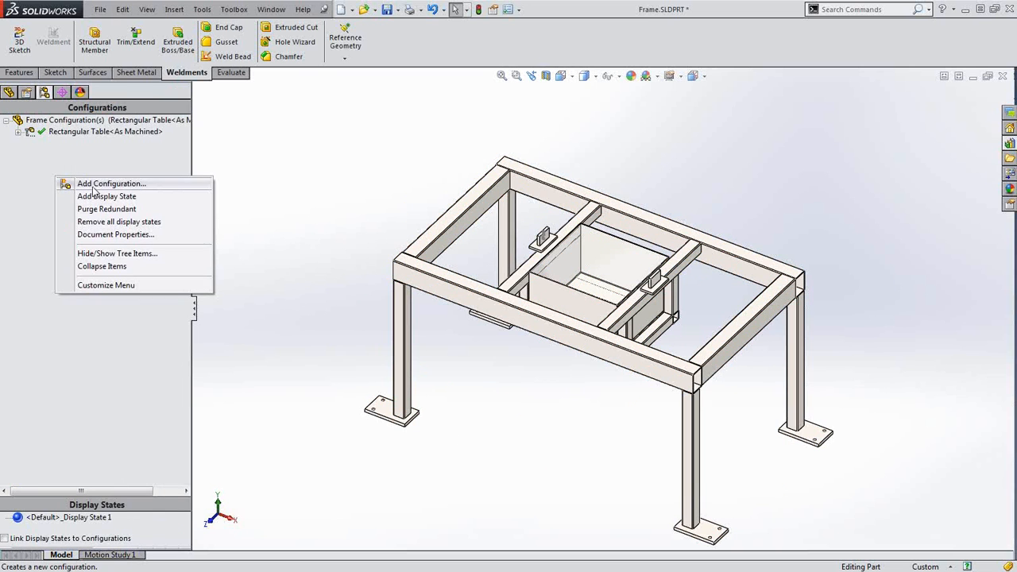
pyautogui.click(93, 187)
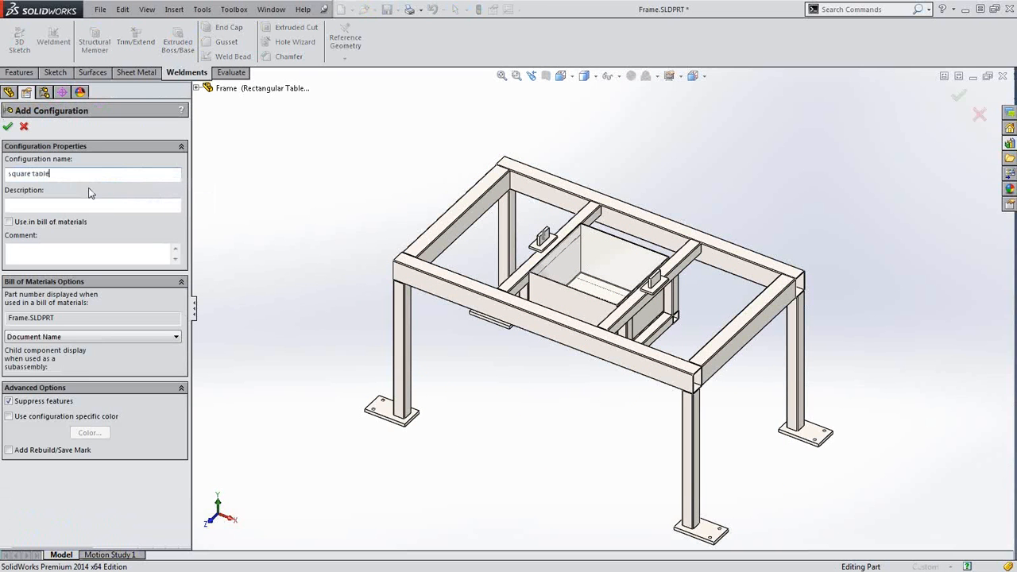
pyautogui.click(8, 128)
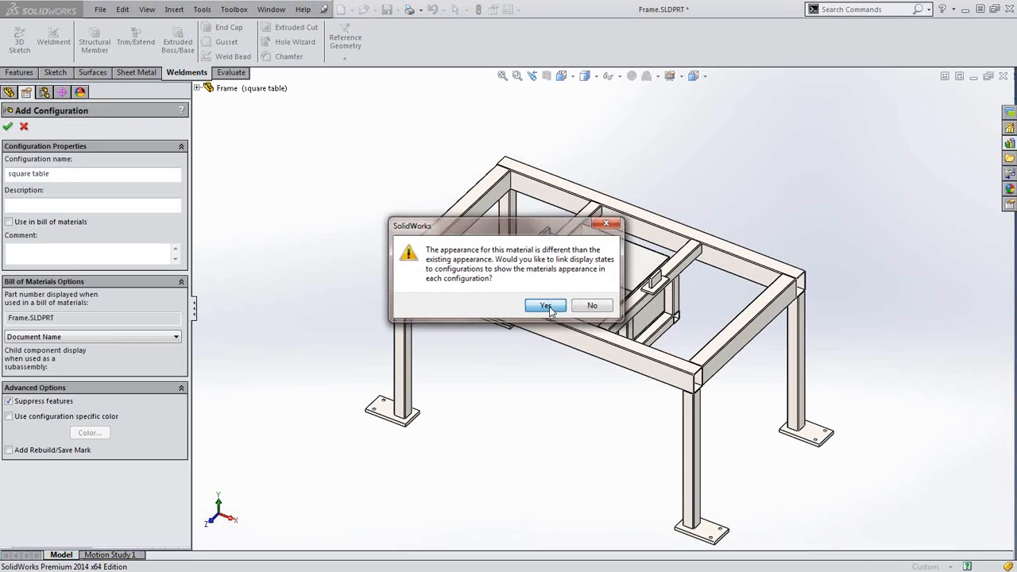
pyautogui.click(545, 305)
pyautogui.click(94, 146)
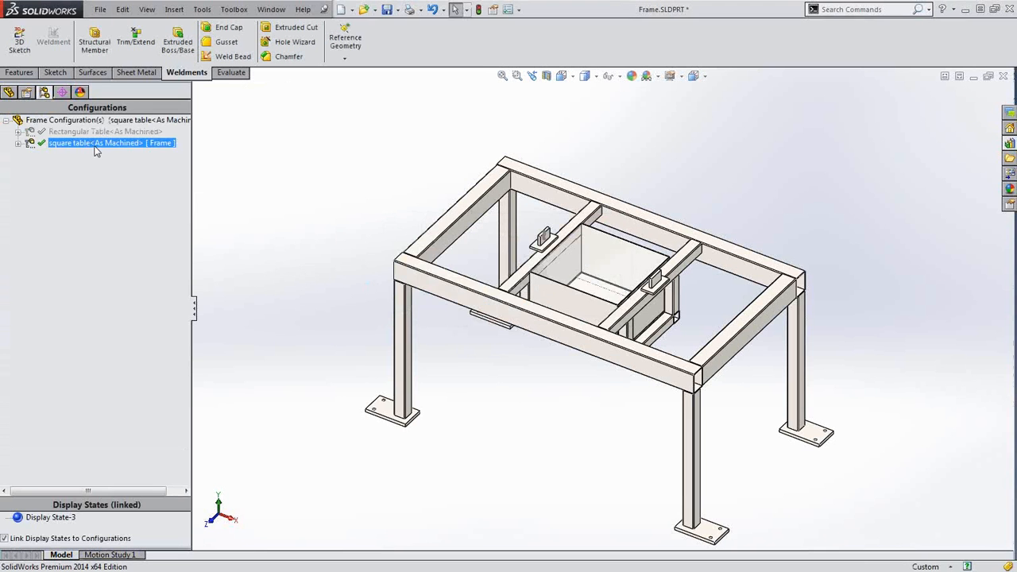
pyautogui.click(9, 92)
pyautogui.click(12, 177)
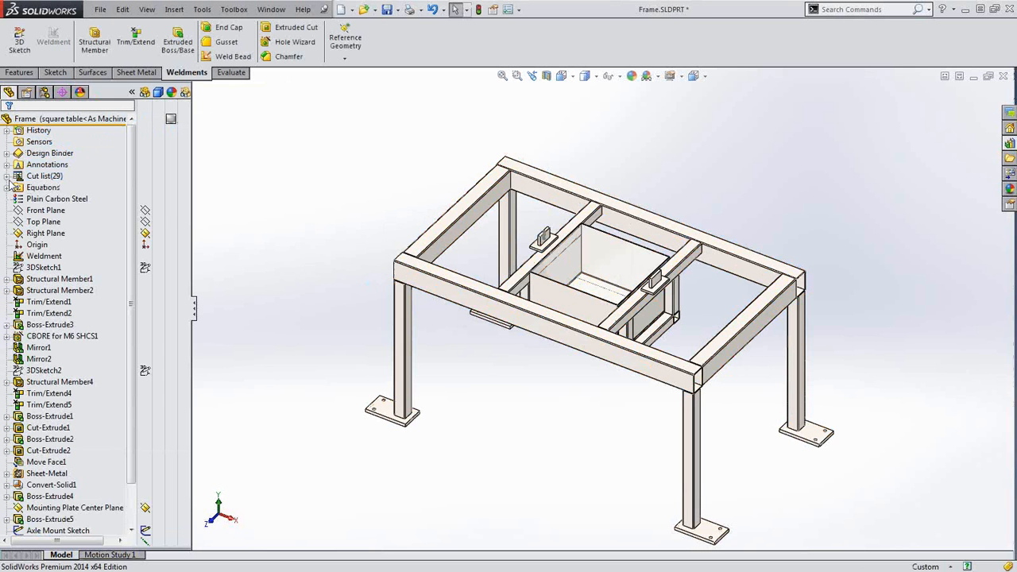
# In 3DSketch1, set the 1200 length equal to the 700 width dimension for this configuration only
pyautogui.click(33, 268)
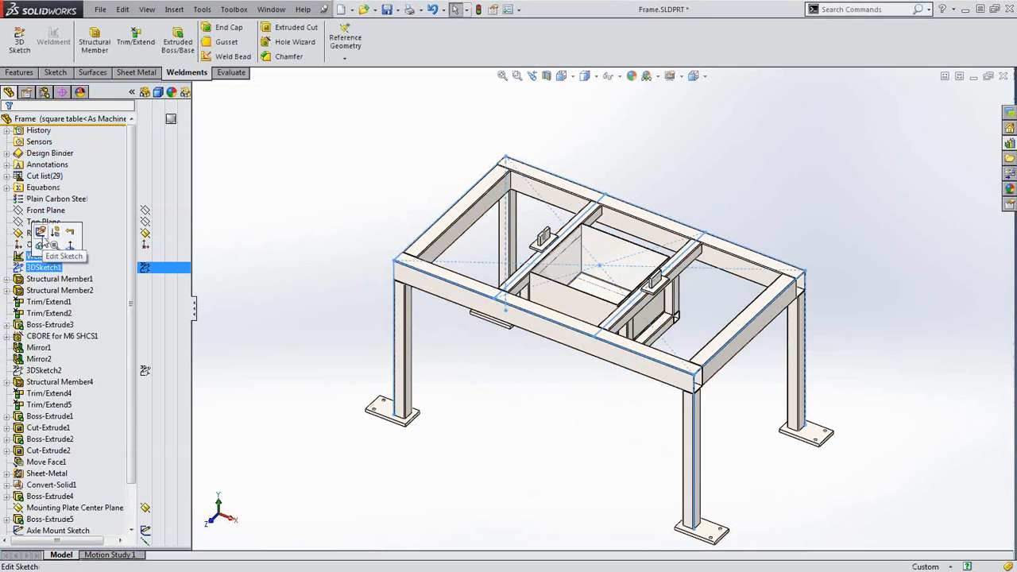
pyautogui.click(46, 238)
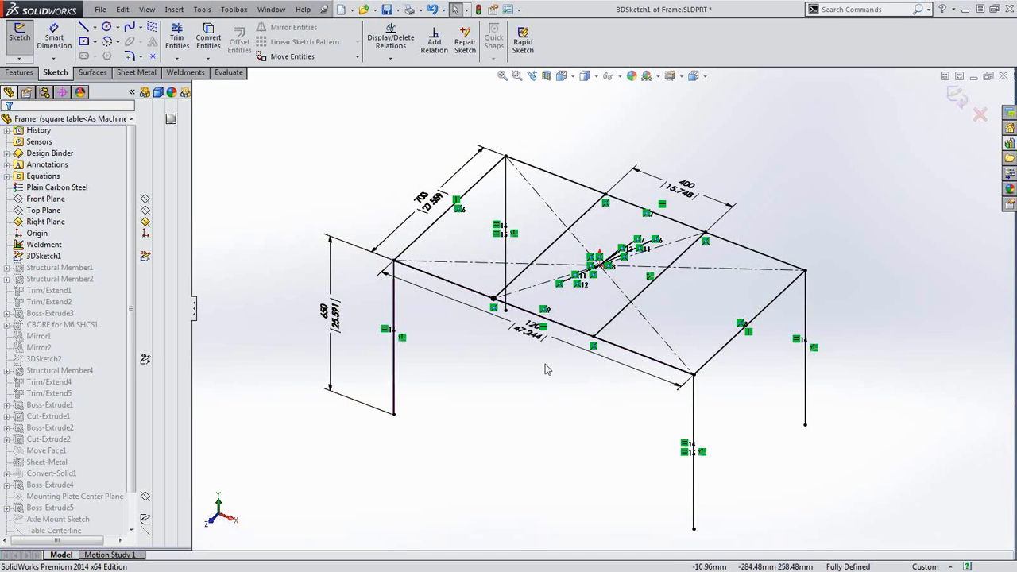
pyautogui.click(535, 339)
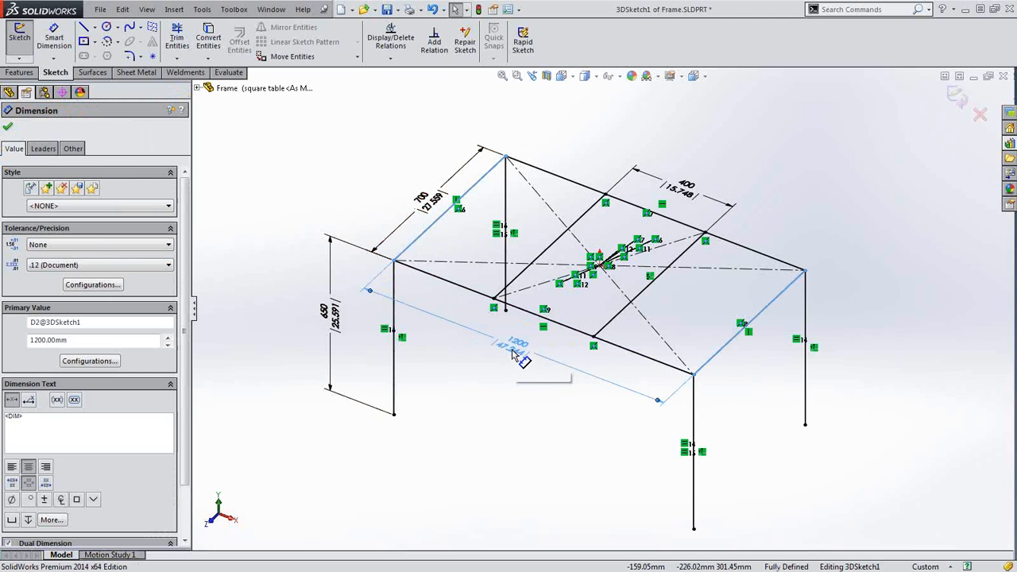
pyautogui.doubleClick(515, 356)
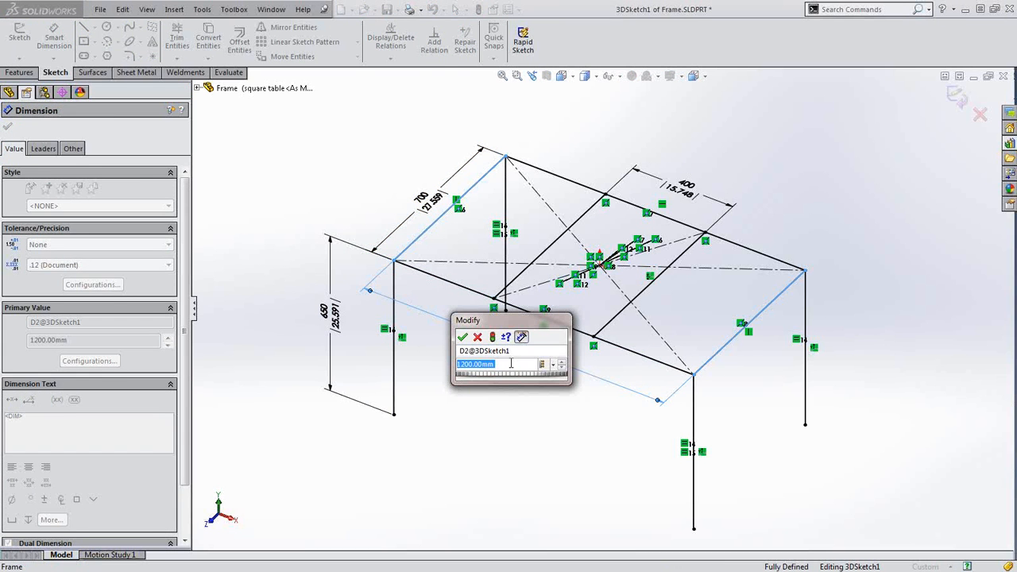
pyautogui.click(551, 364)
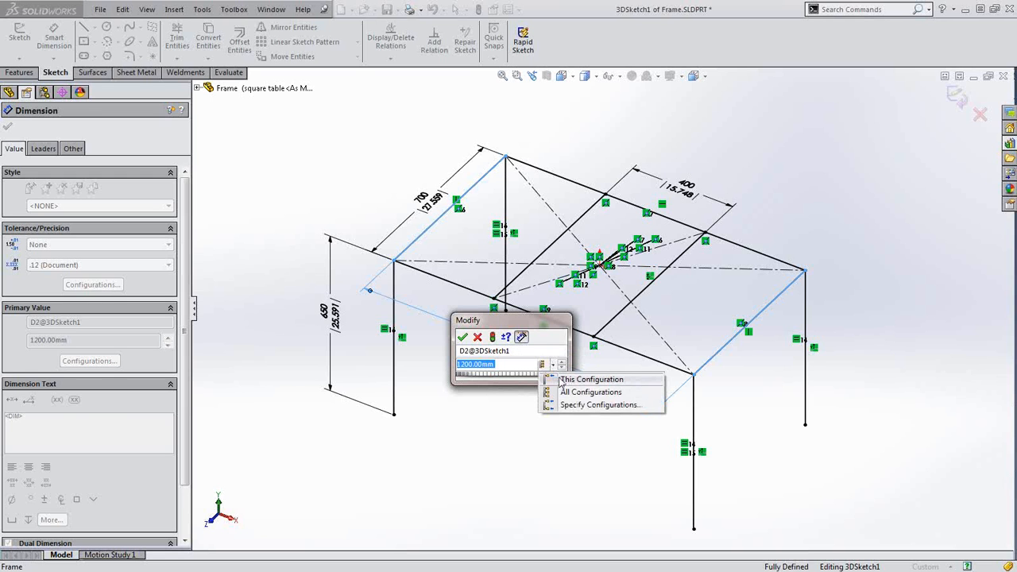
pyautogui.click(561, 380)
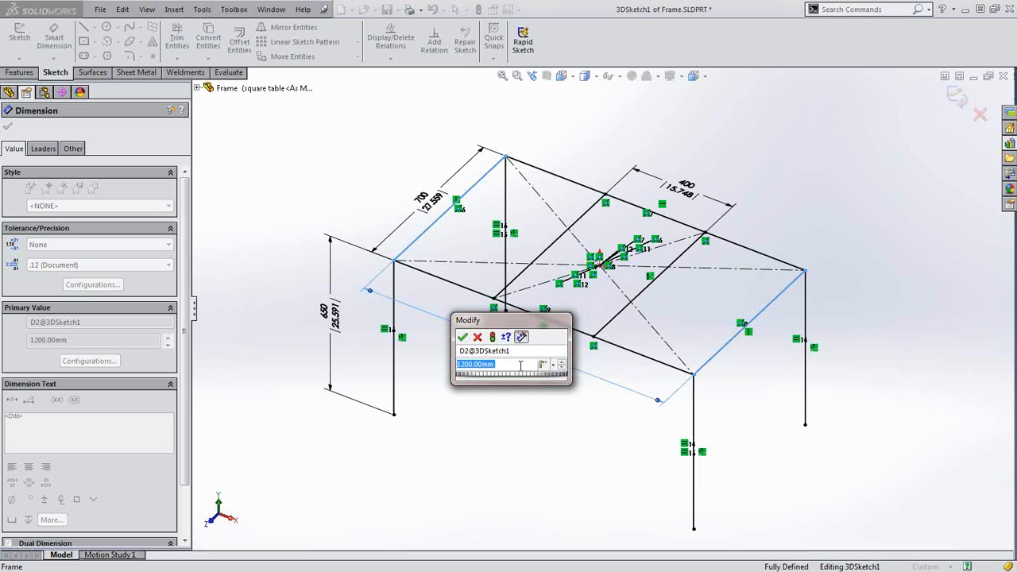
pyautogui.write('=')
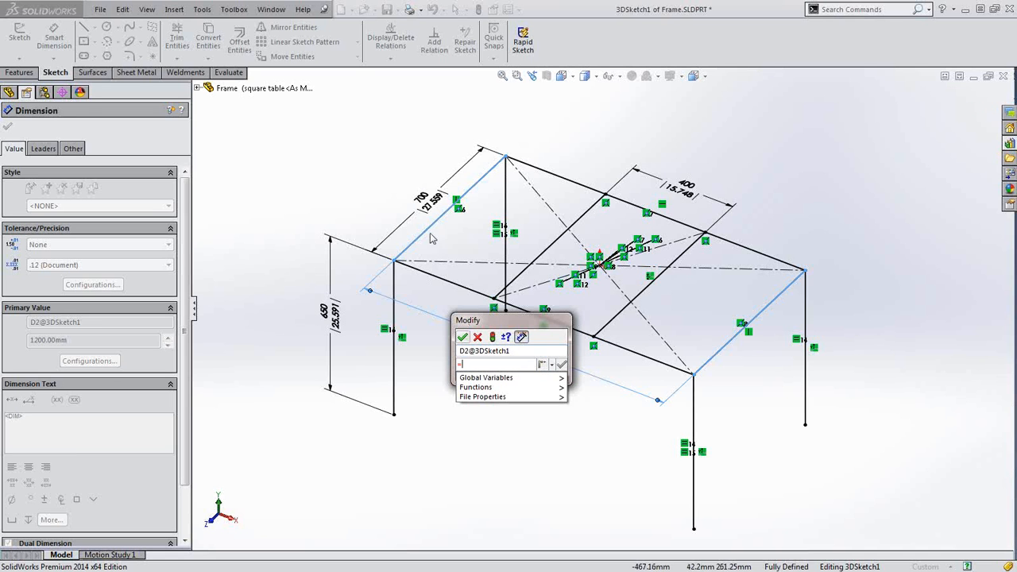
pyautogui.click(429, 202)
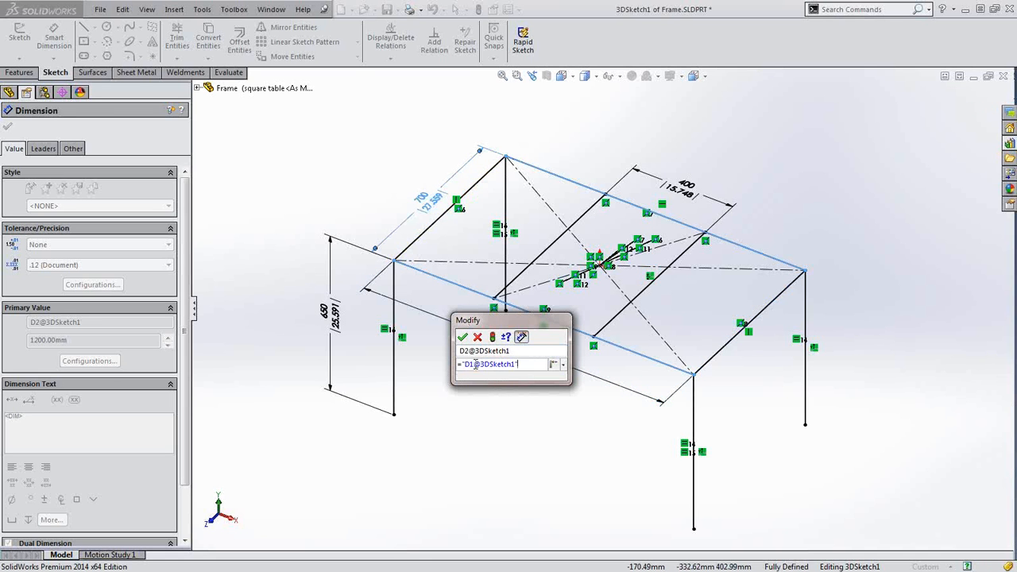
pyautogui.click(556, 365)
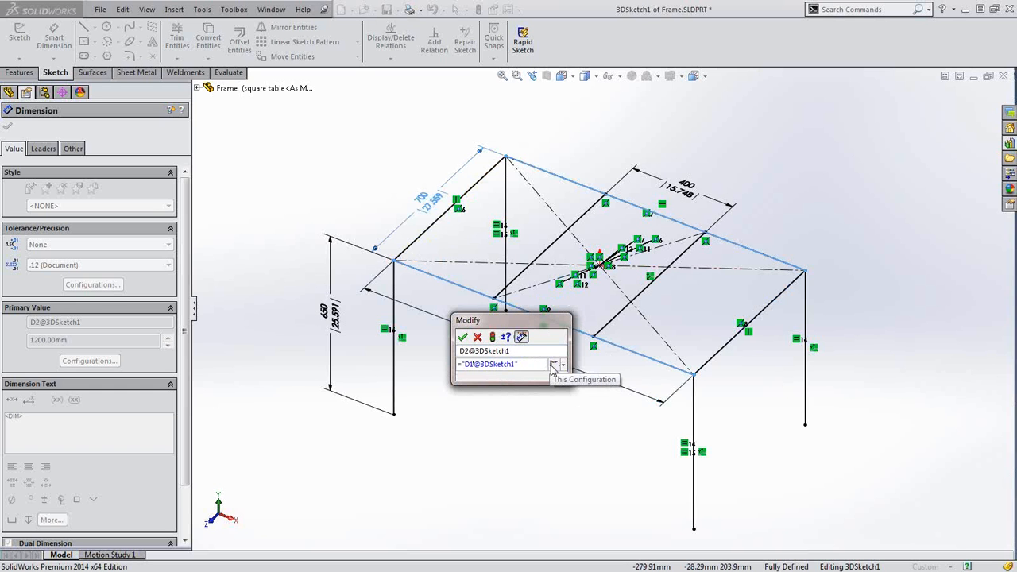
pyautogui.click(464, 338)
pyautogui.press('Escape')
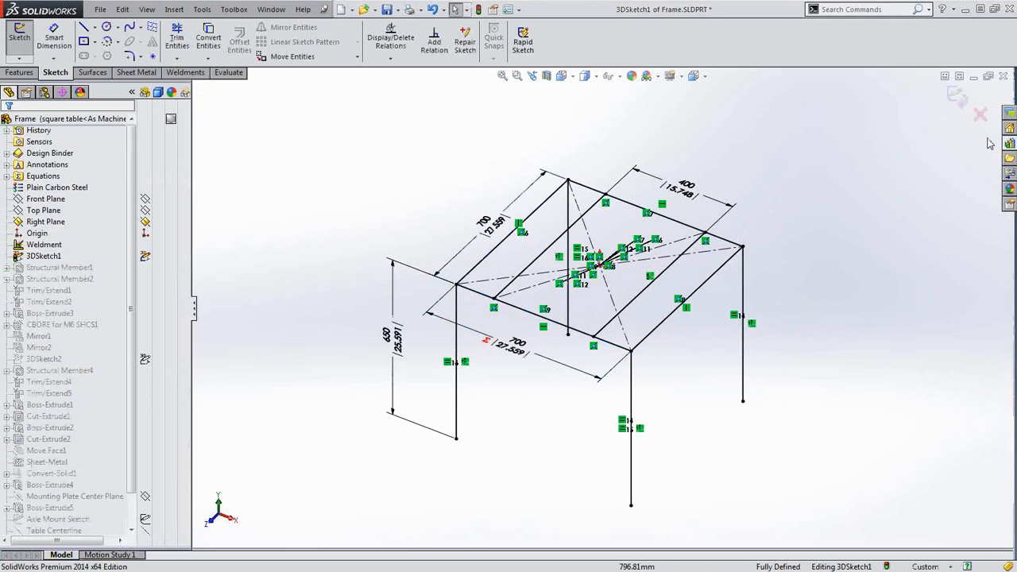
pyautogui.click(960, 95)
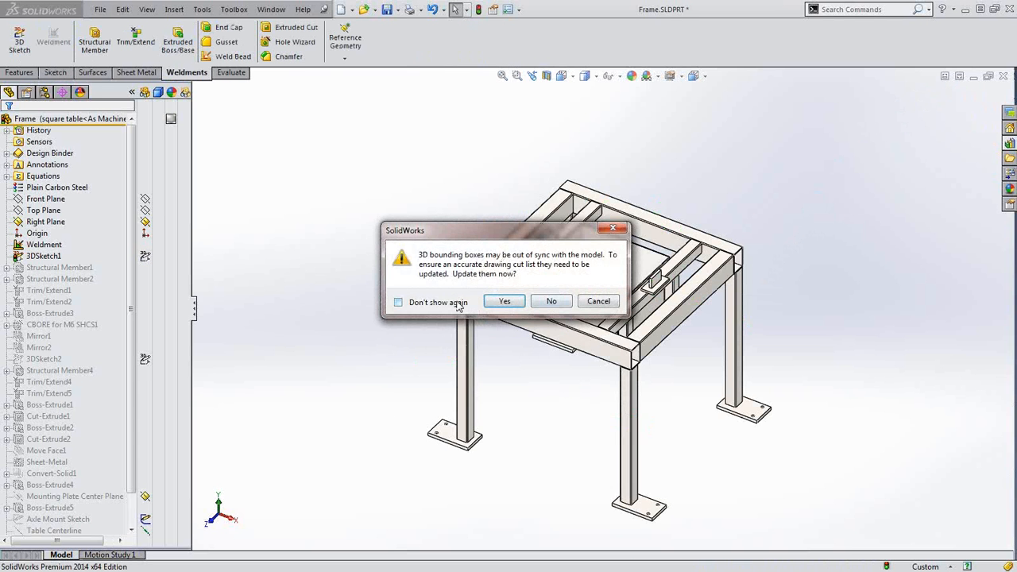
# Update the bounding boxes and activate the Rectangular Table configuration
pyautogui.click(505, 302)
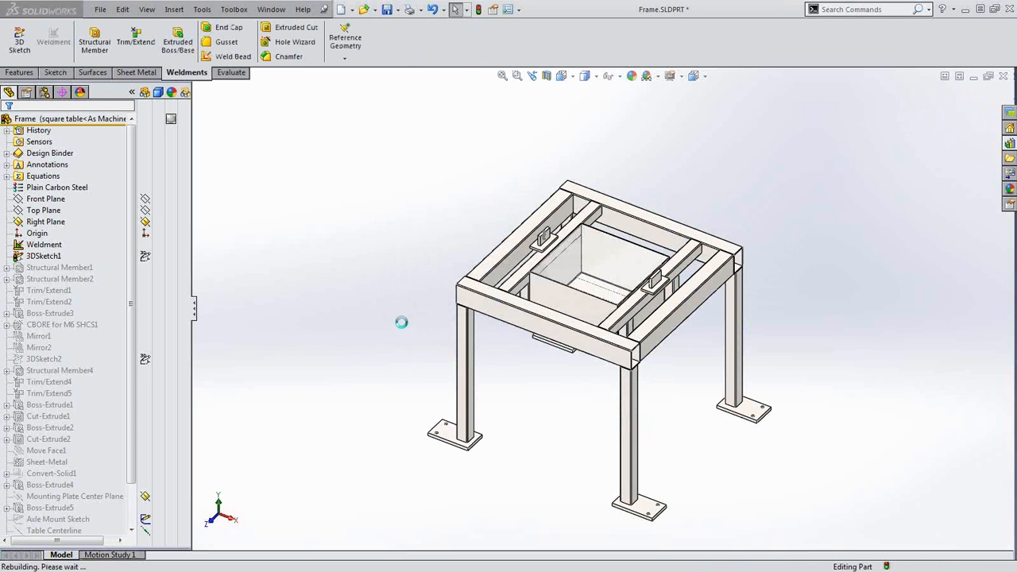
pyautogui.click(44, 92)
pyautogui.click(64, 143)
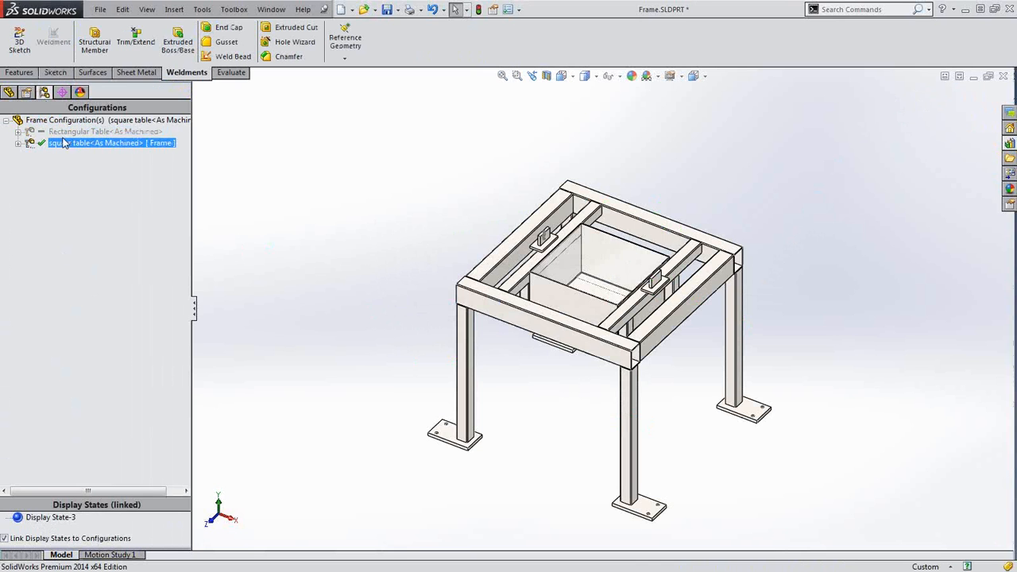
pyautogui.click(73, 132)
pyautogui.doubleClick(72, 132)
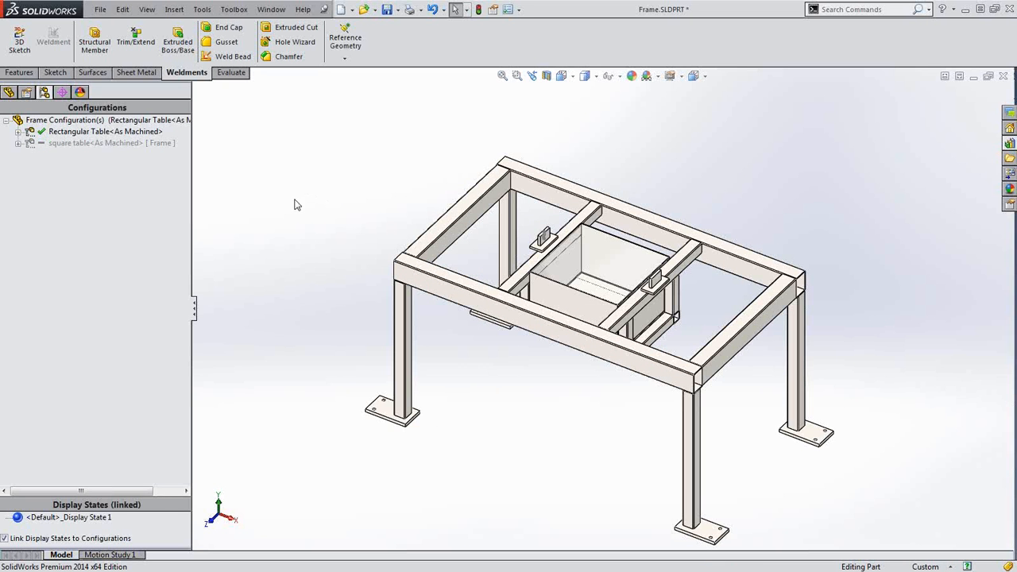
# Change the plate's CBORE hole feature to an ANSI Inch 1/4 binding head counterbore slot for all configurations
pyautogui.scroll(-5, 378, 401)
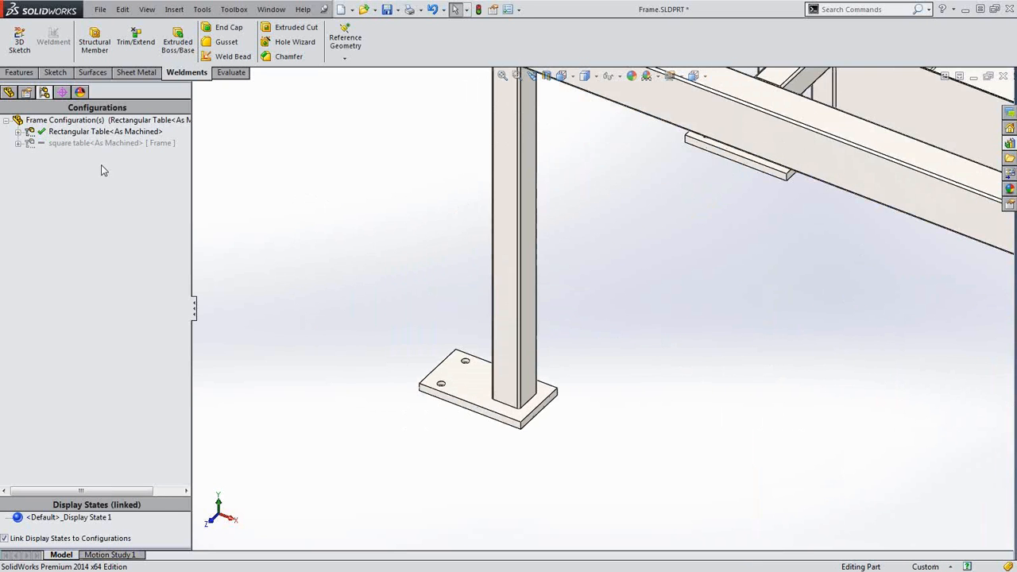
pyautogui.click(11, 94)
pyautogui.scroll(-4, 498, 342)
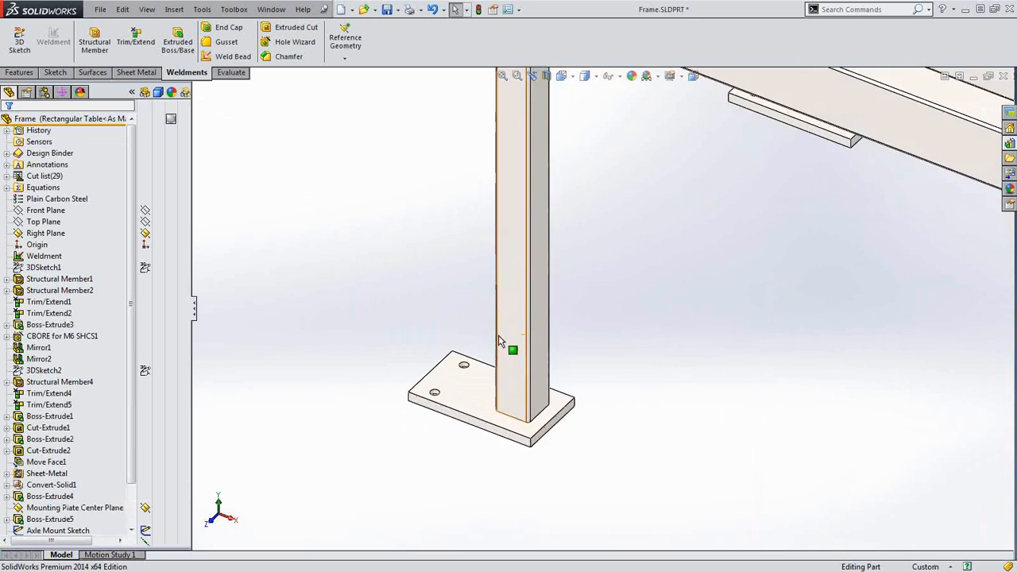
pyautogui.scroll(-3, 392, 470)
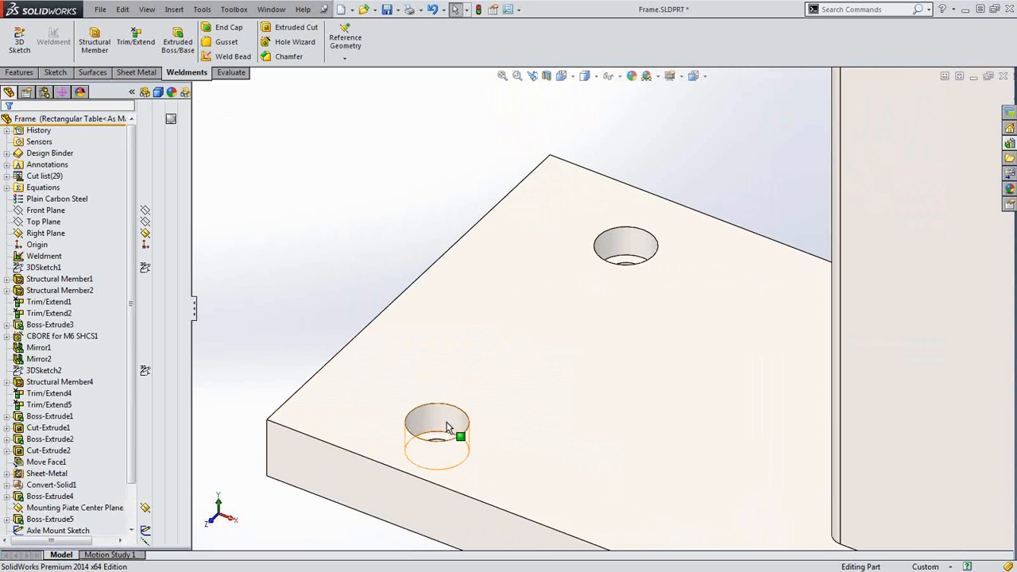
pyautogui.click(449, 415)
pyautogui.click(479, 369)
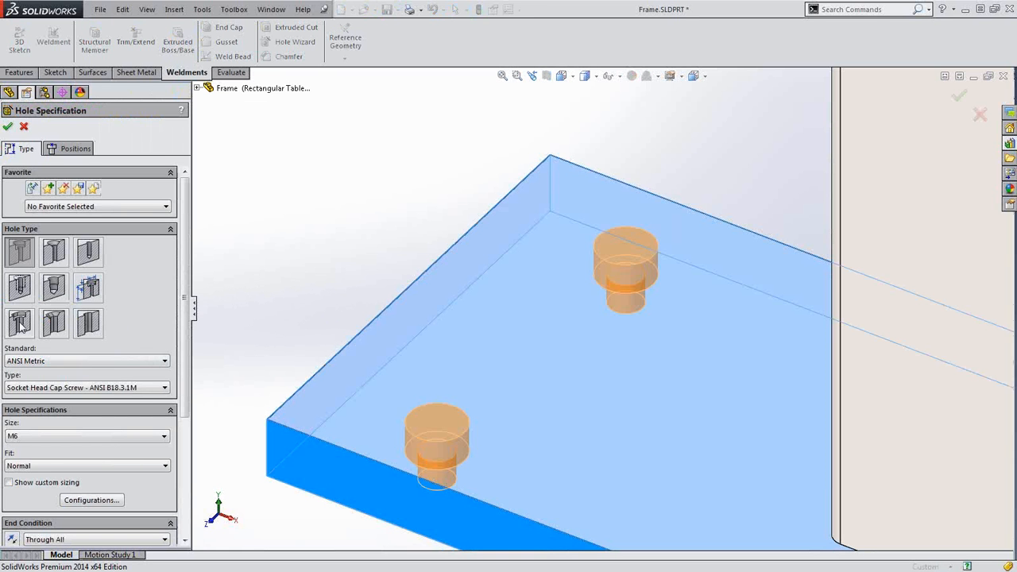
pyautogui.click(21, 325)
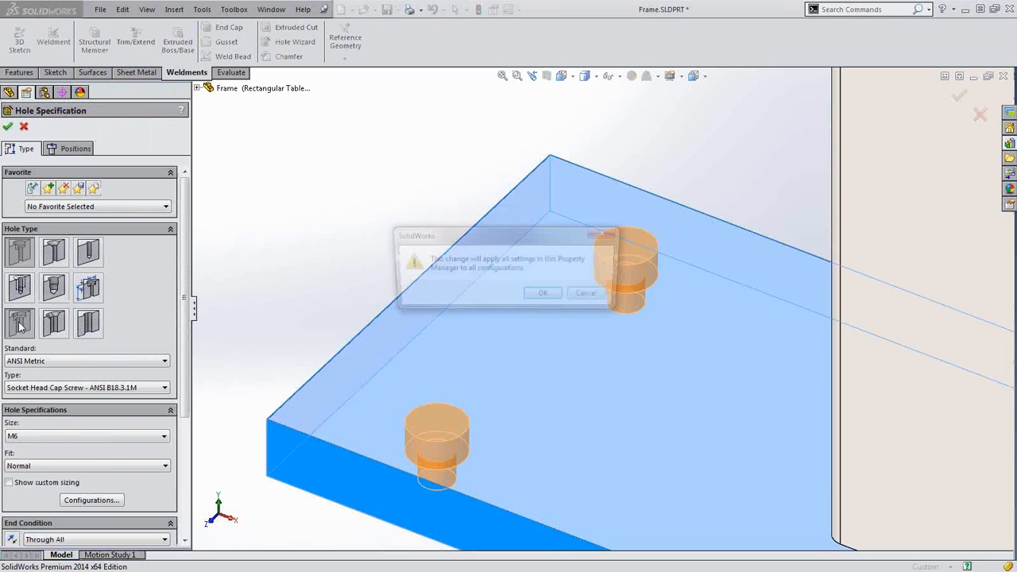
pyautogui.click(546, 297)
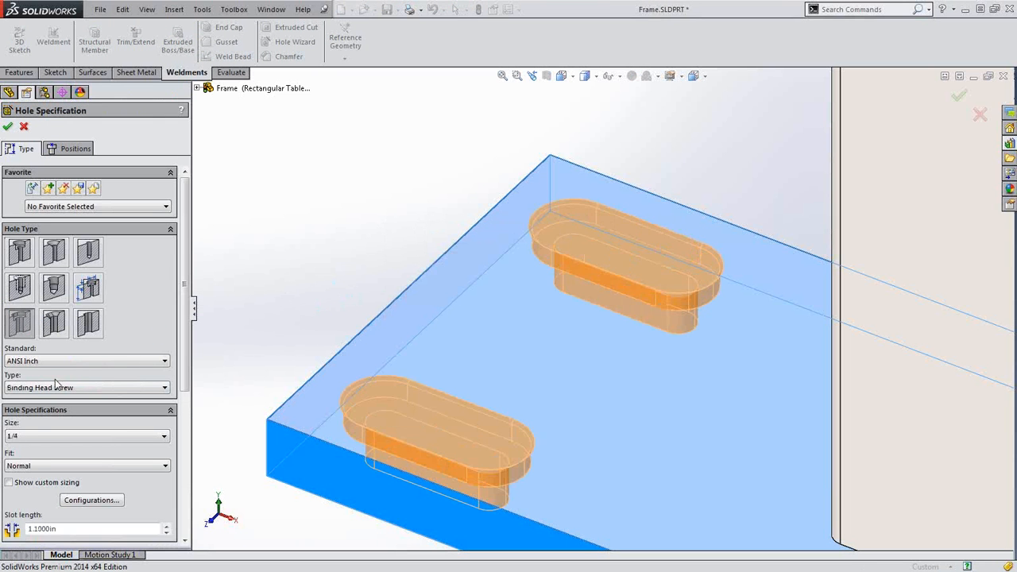
# Make the slot centreline horizontal and finish cutting the two counterbored slots
pyautogui.click(75, 149)
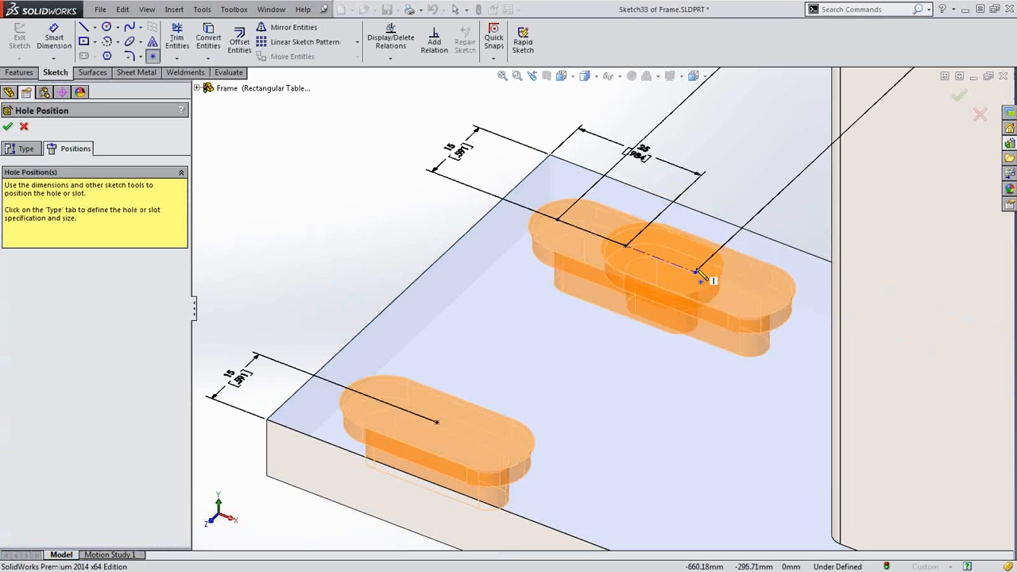
pyautogui.click(698, 288)
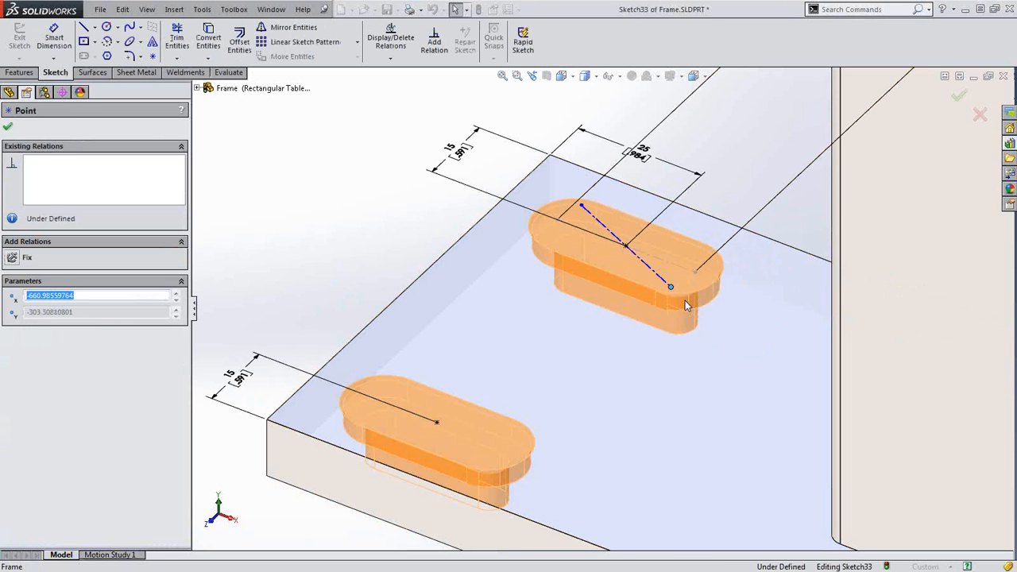
pyautogui.moveTo(685, 302); pyautogui.dragTo(699, 267)
pyautogui.click(659, 256)
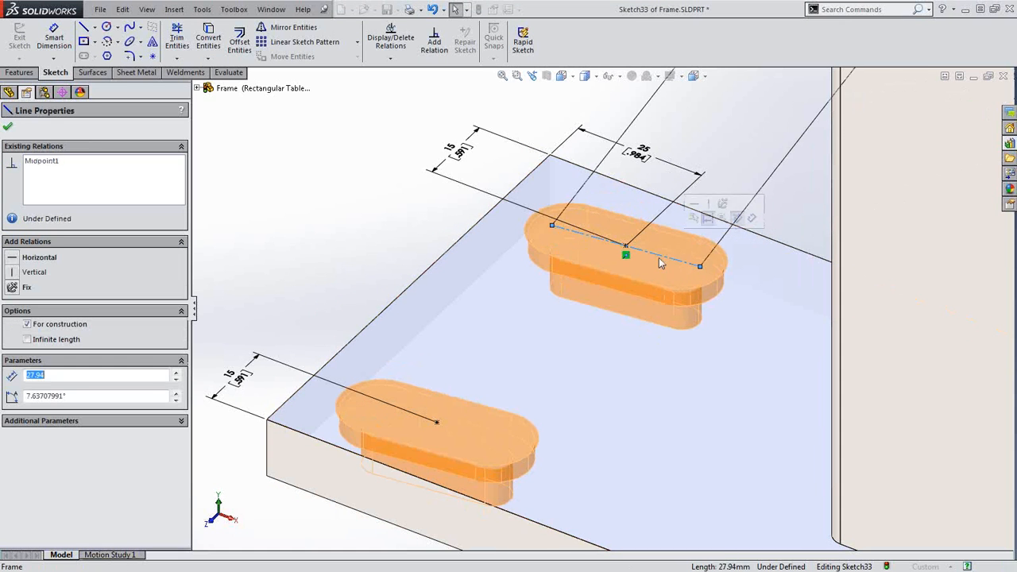
pyautogui.click(37, 258)
pyautogui.click(8, 127)
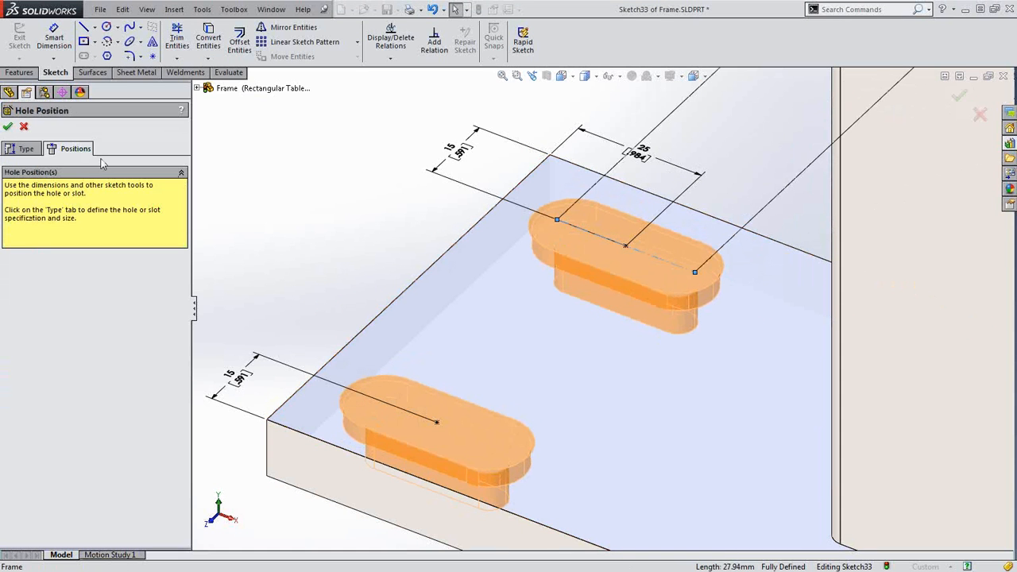
pyautogui.click(7, 127)
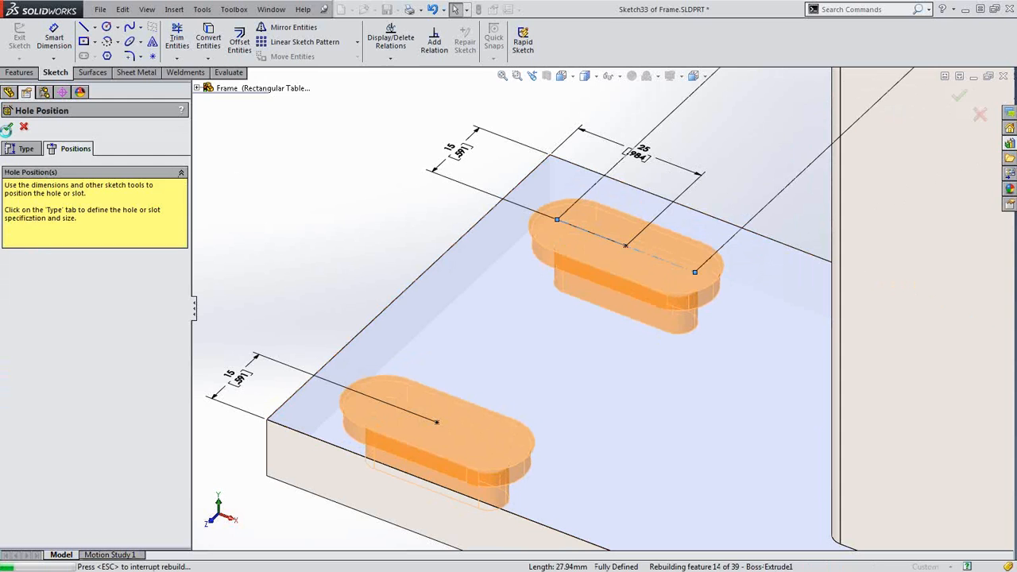
pyautogui.scroll(10, 357, 225)
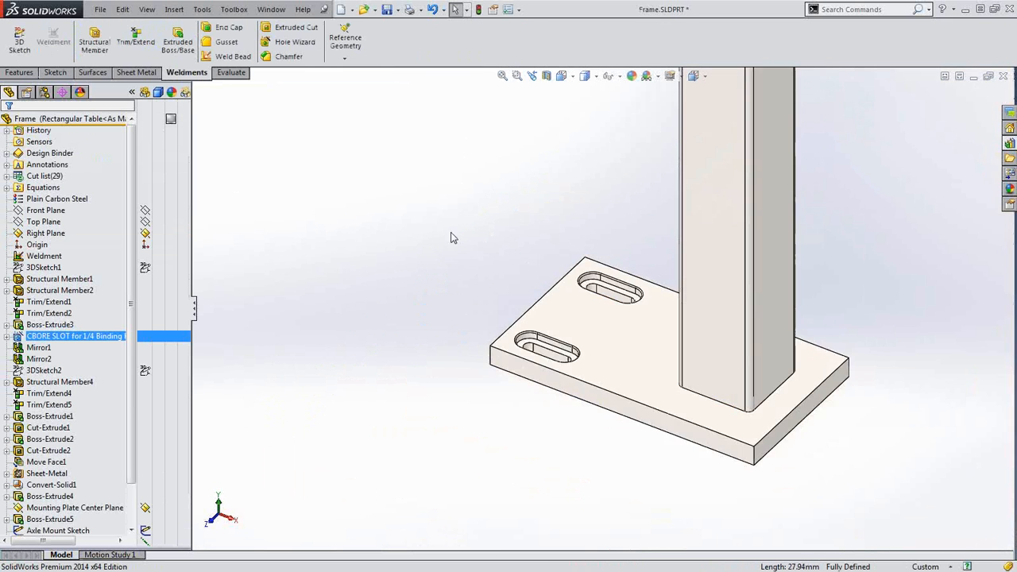
# Extrude-cut the Axle Mount Sketch circle Through All - Both through the bracket lugs
pyautogui.scroll(3, 721, 304)
pyautogui.scroll(-10, 635, 189)
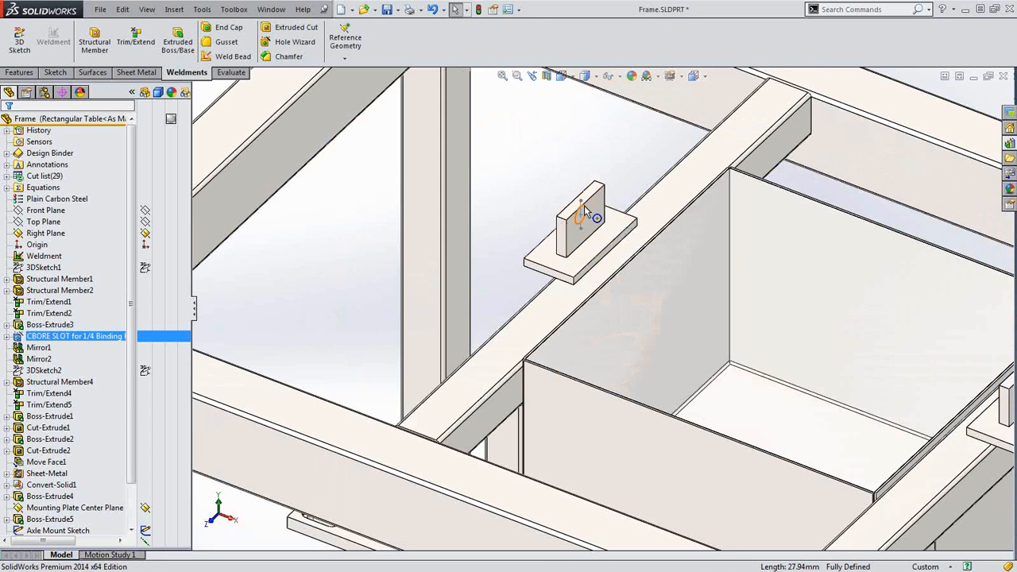
pyautogui.click(584, 205)
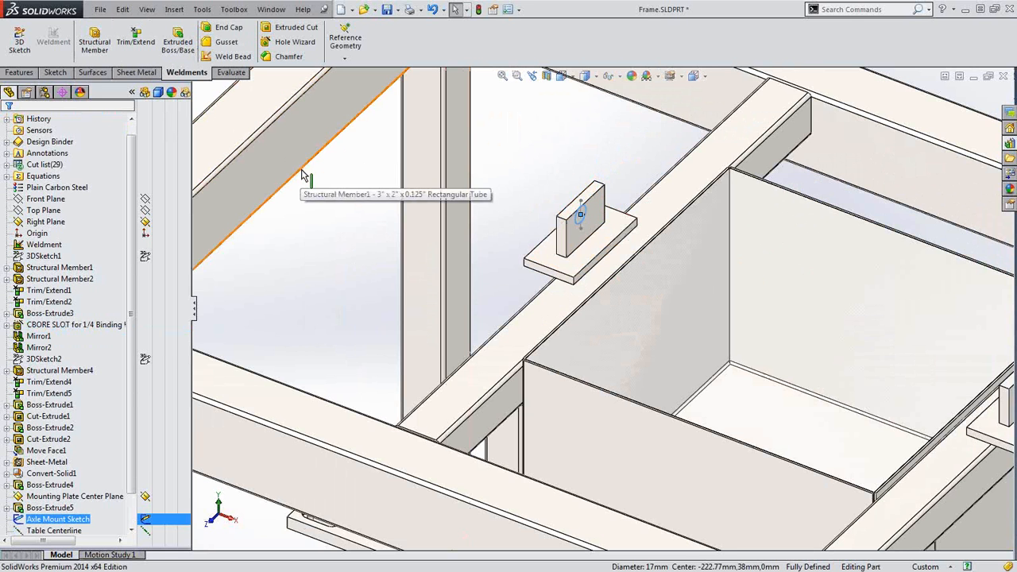
pyautogui.press('s')
pyautogui.click(316, 198)
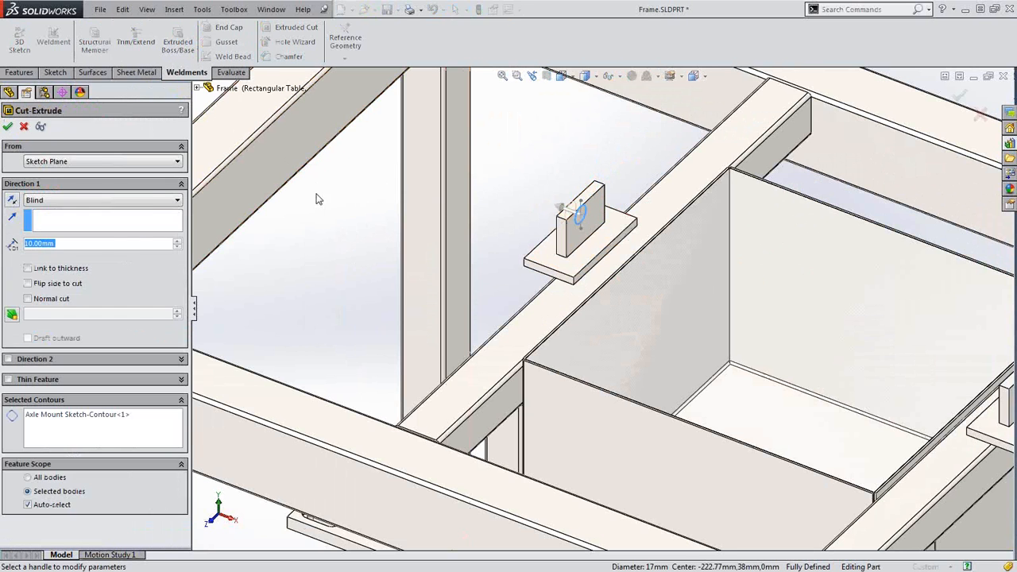
pyautogui.click(147, 201)
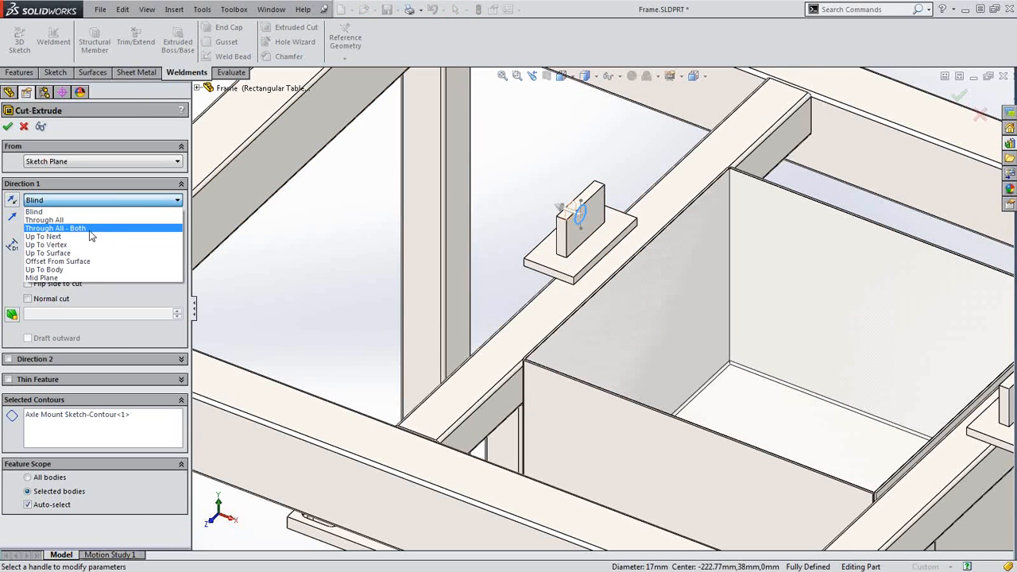
pyautogui.click(56, 228)
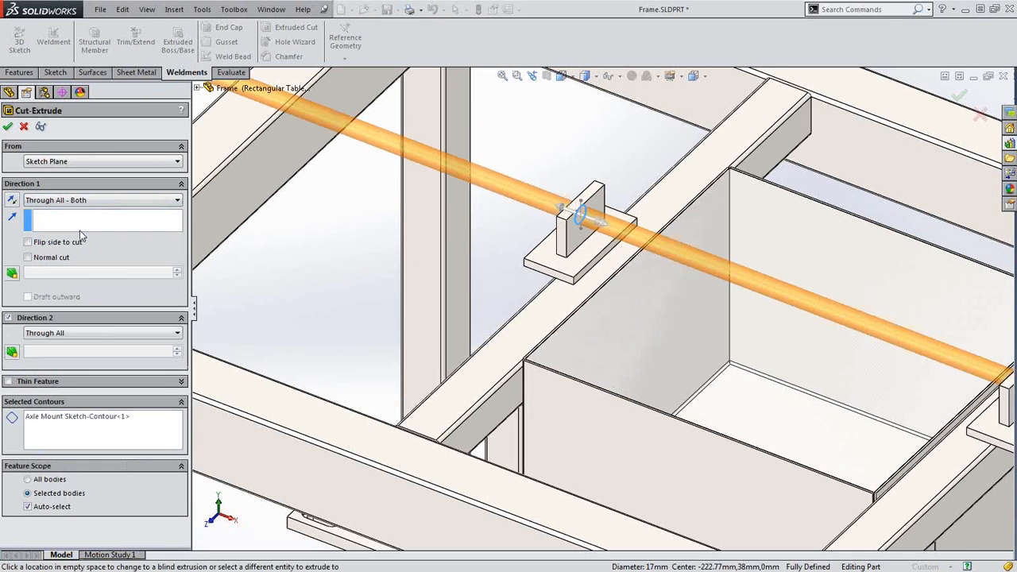
pyautogui.scroll(-3, 375, 250)
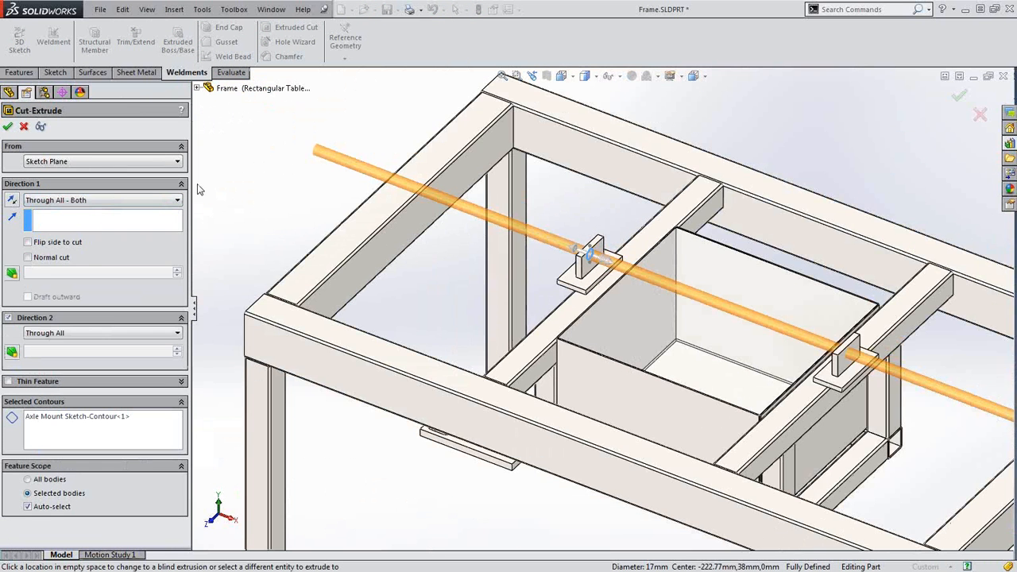
pyautogui.click(8, 128)
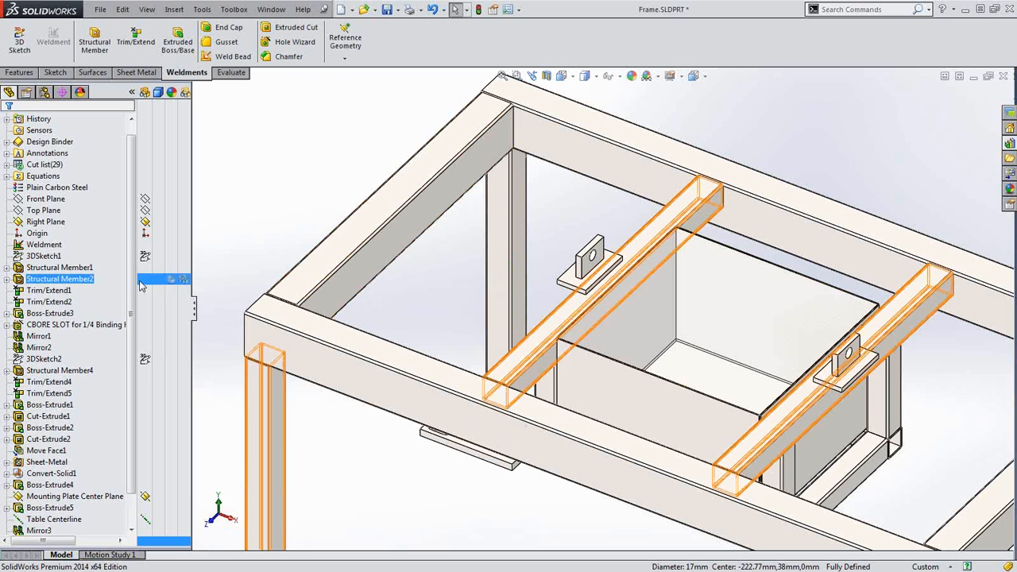
# Delete the Mounting Plate Center Plane with Delete child features left unchecked
pyautogui.scroll(-1, 134, 297)
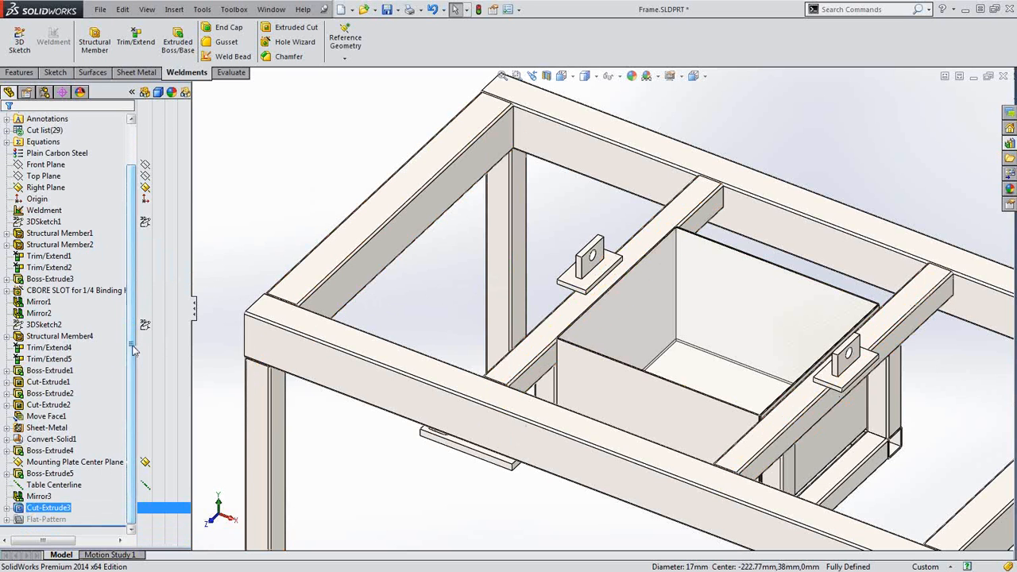
pyautogui.click(74, 461)
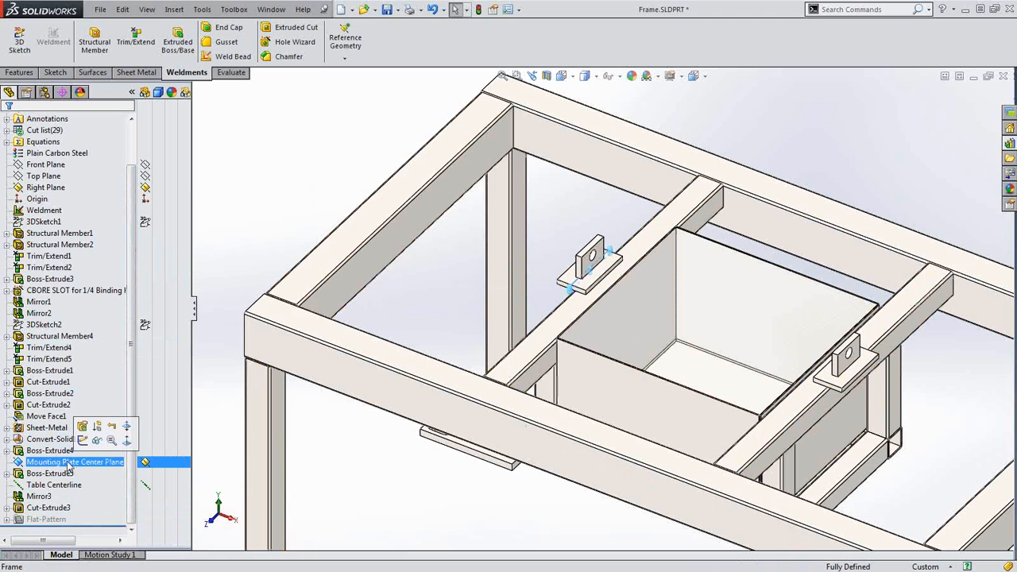
pyautogui.press('Delete')
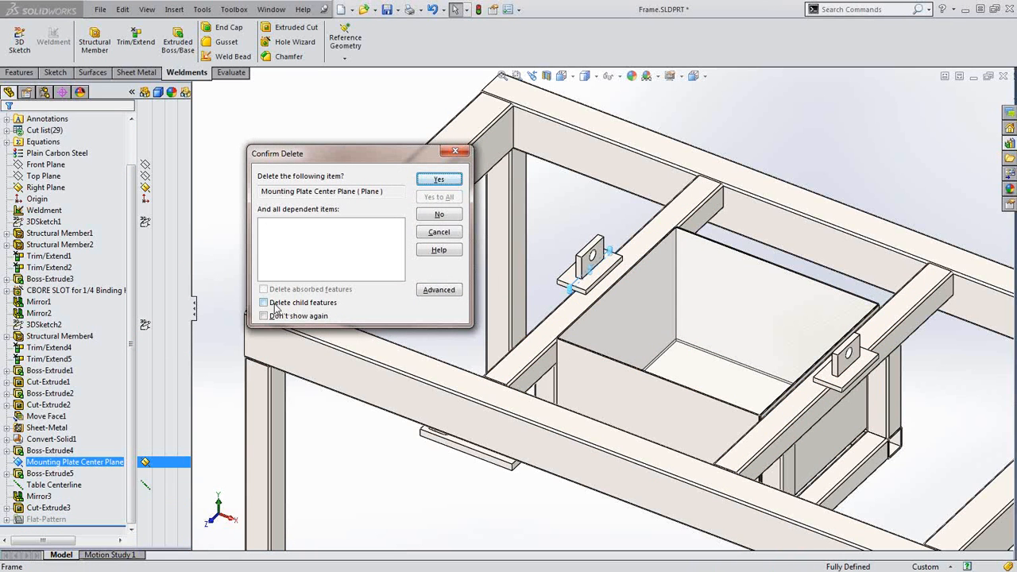
pyautogui.click(270, 303)
pyautogui.click(274, 307)
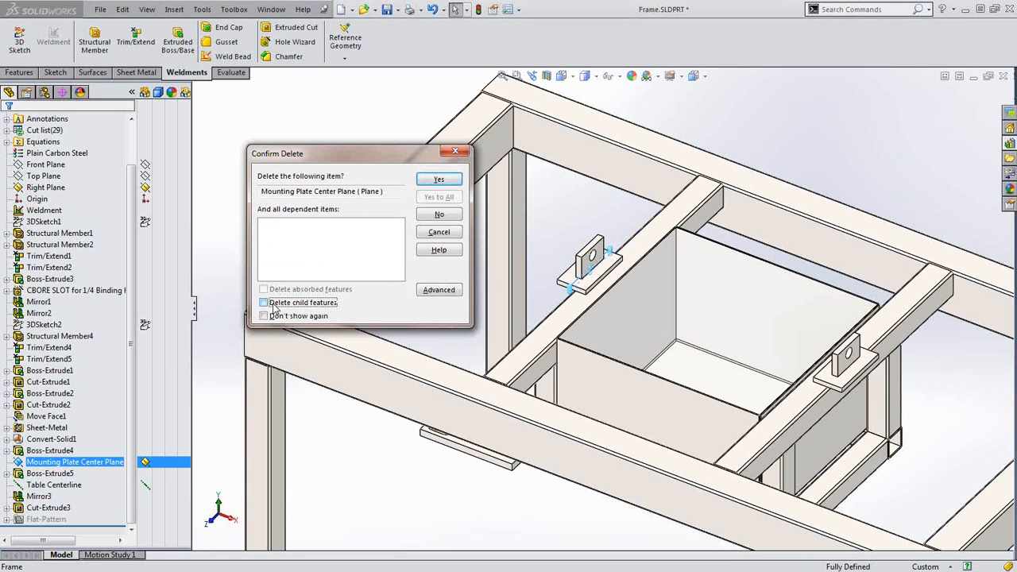
pyautogui.click(274, 307)
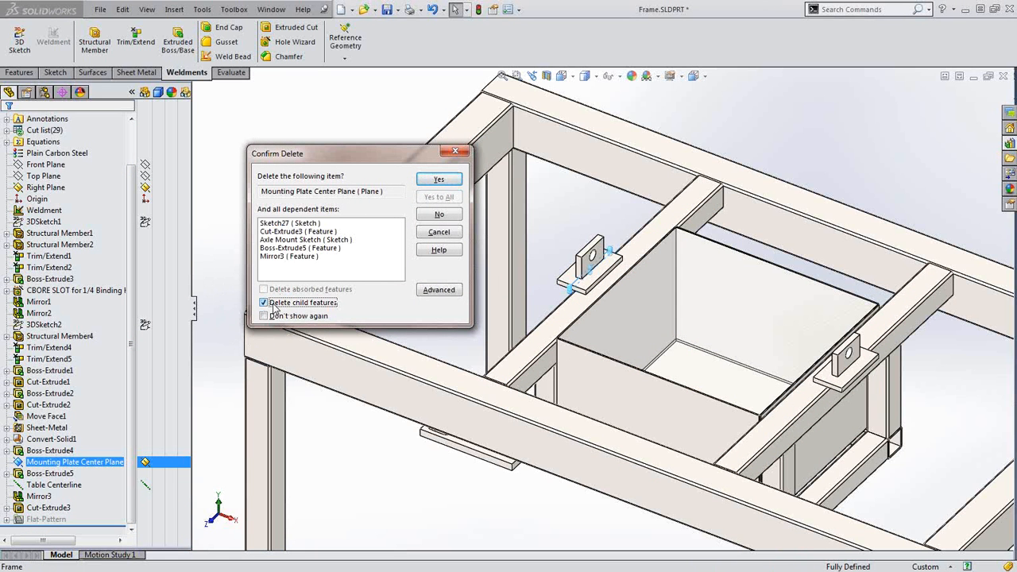
pyautogui.click(275, 307)
pyautogui.click(274, 307)
pyautogui.click(274, 307)
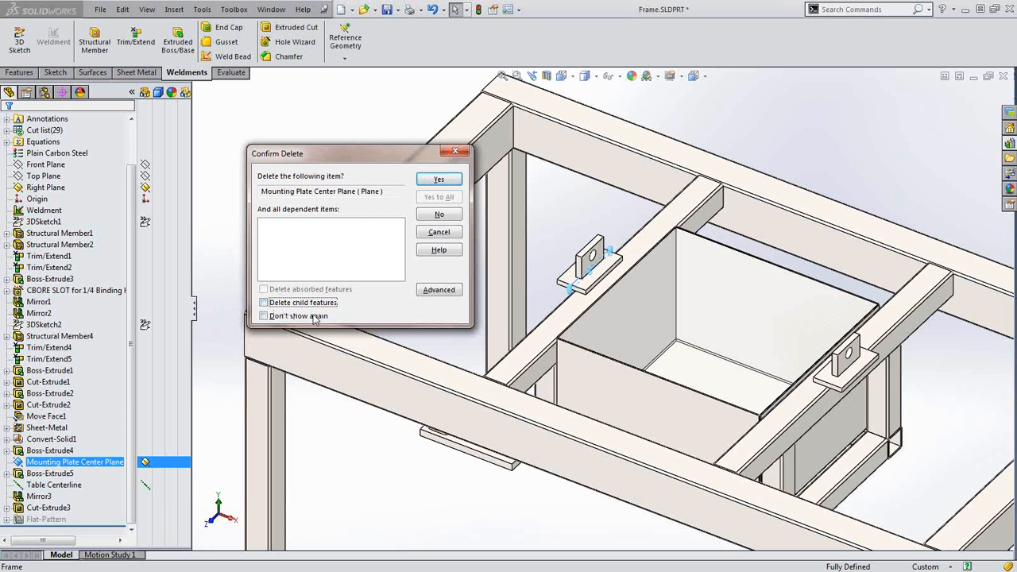
pyautogui.click(439, 178)
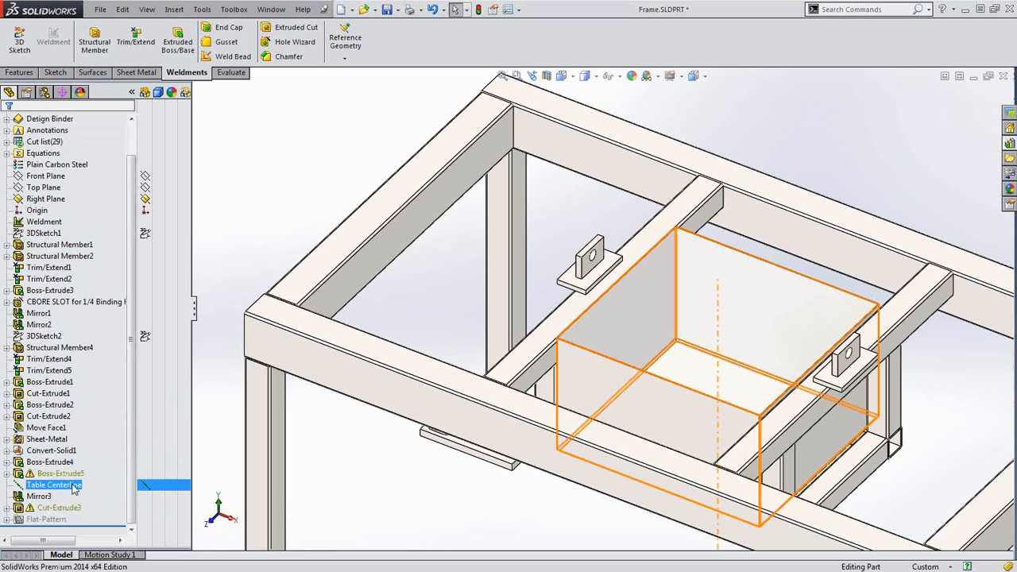
# Roll the feature tree back to before Boss-Extrude5
pyautogui.click(56, 465)
pyautogui.rightClick(56, 472)
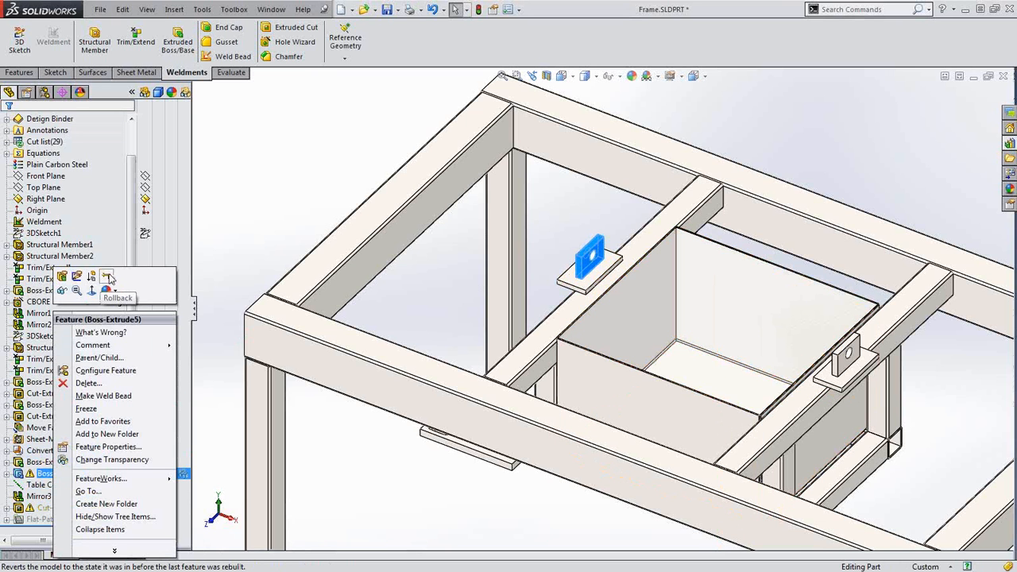
pyautogui.click(108, 277)
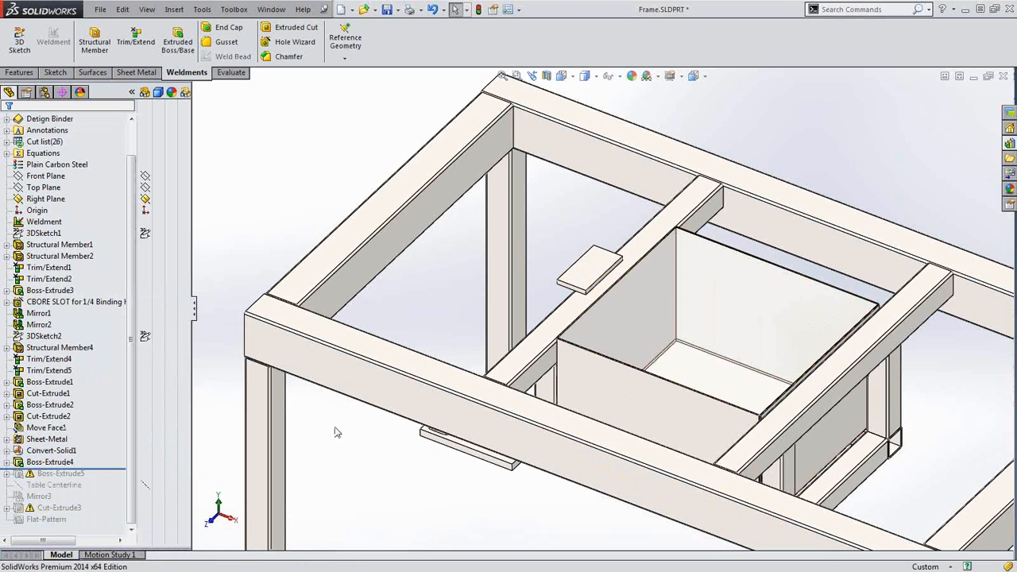
# Create Plane6 midway between the plate's two opposite faces, with Flip normal checked
pyautogui.press('s')
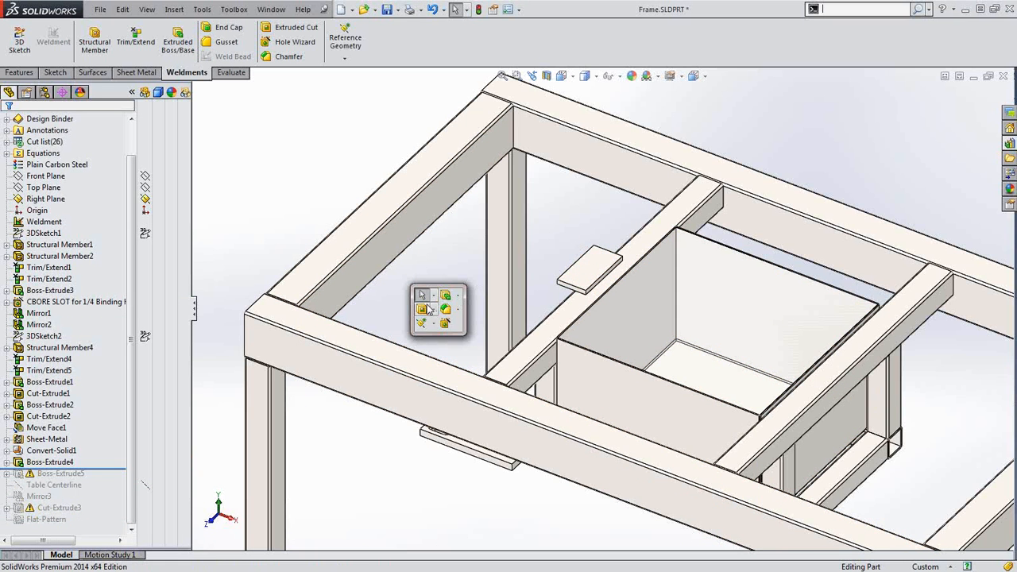
pyautogui.click(430, 326)
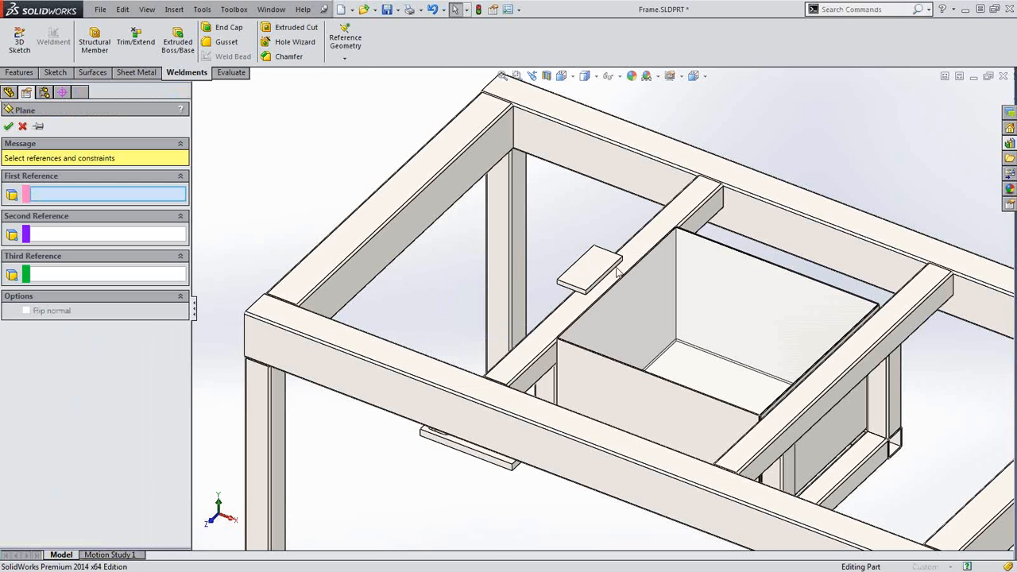
pyautogui.scroll(-10, 602, 272)
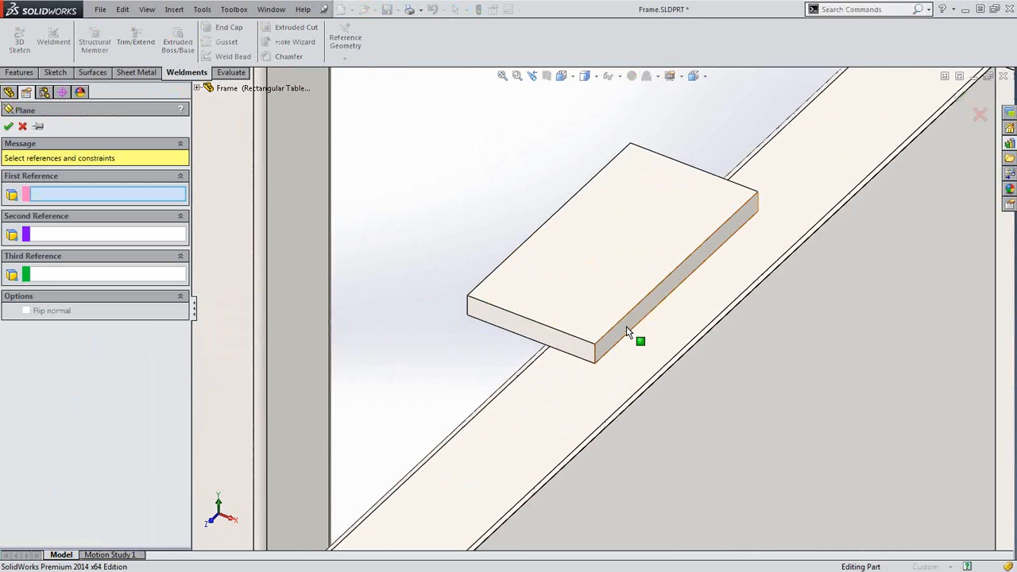
pyautogui.click(630, 332)
pyautogui.moveTo(484, 273); pyautogui.dragTo(538, 256, button='middle')
pyautogui.click(501, 294)
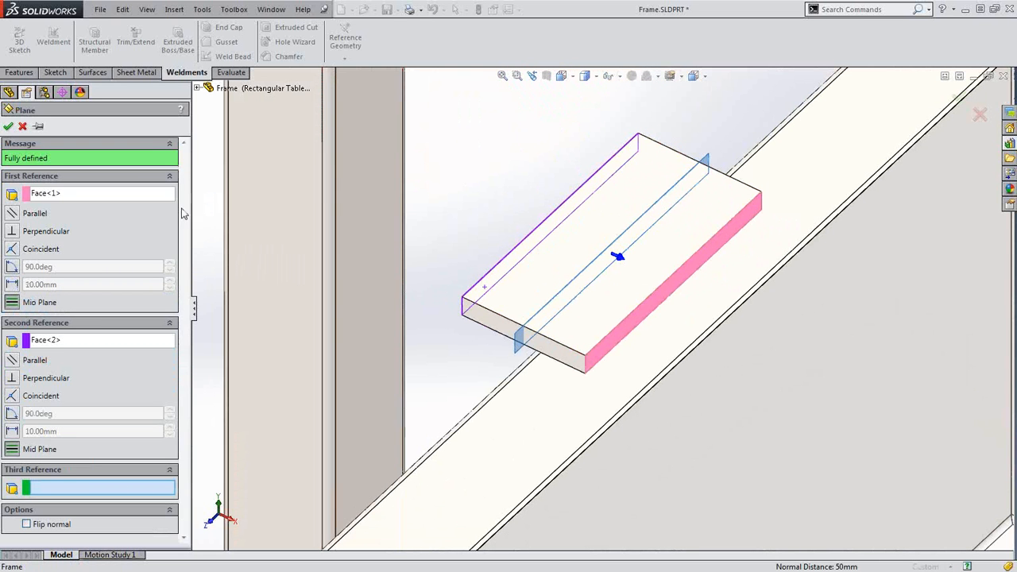
pyautogui.click(27, 525)
pyautogui.click(27, 525)
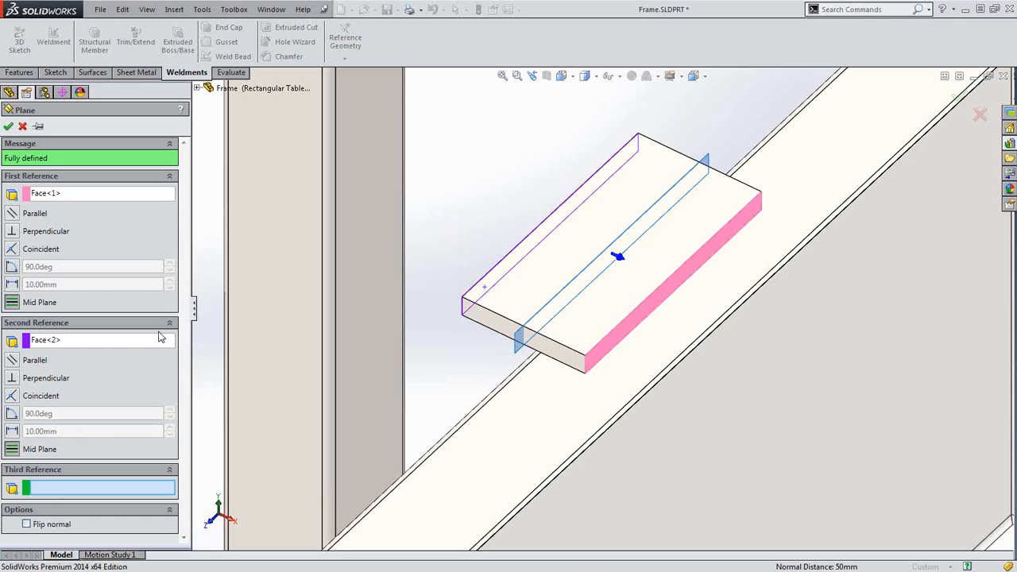
pyautogui.click(27, 525)
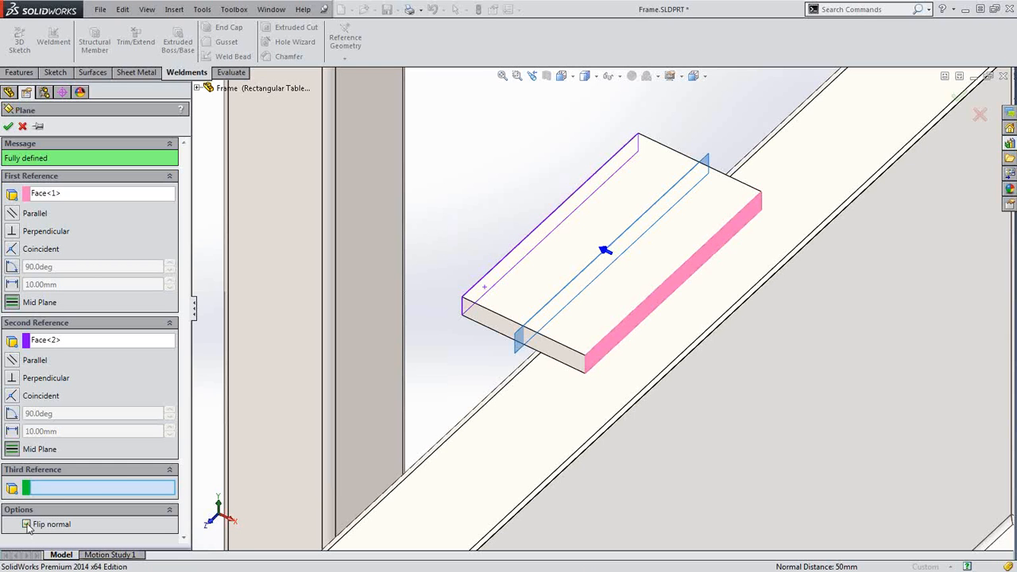
pyautogui.click(8, 127)
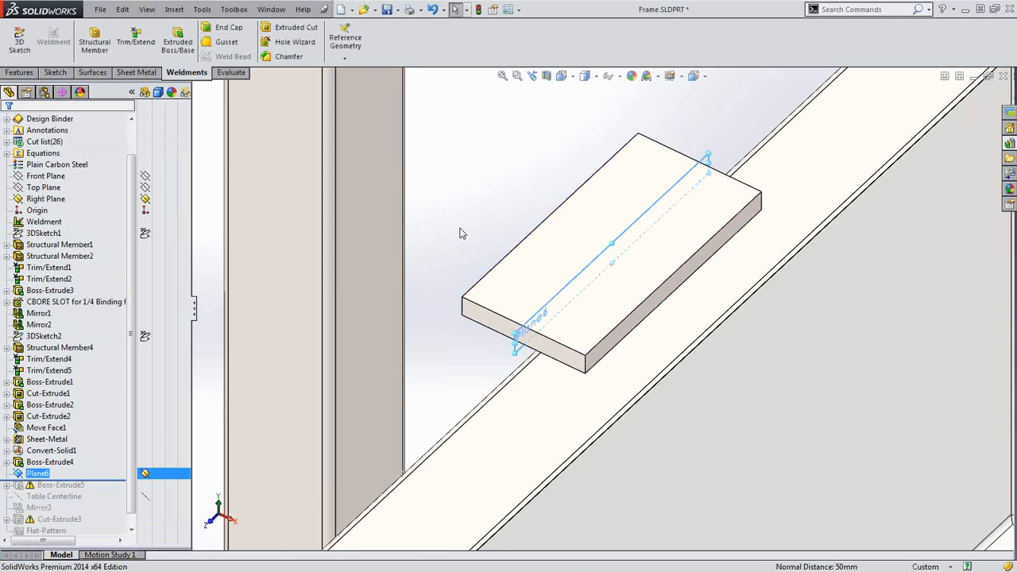
# Roll the tree forward to the end and move Sketch27 onto Plane6
pyautogui.press('z')
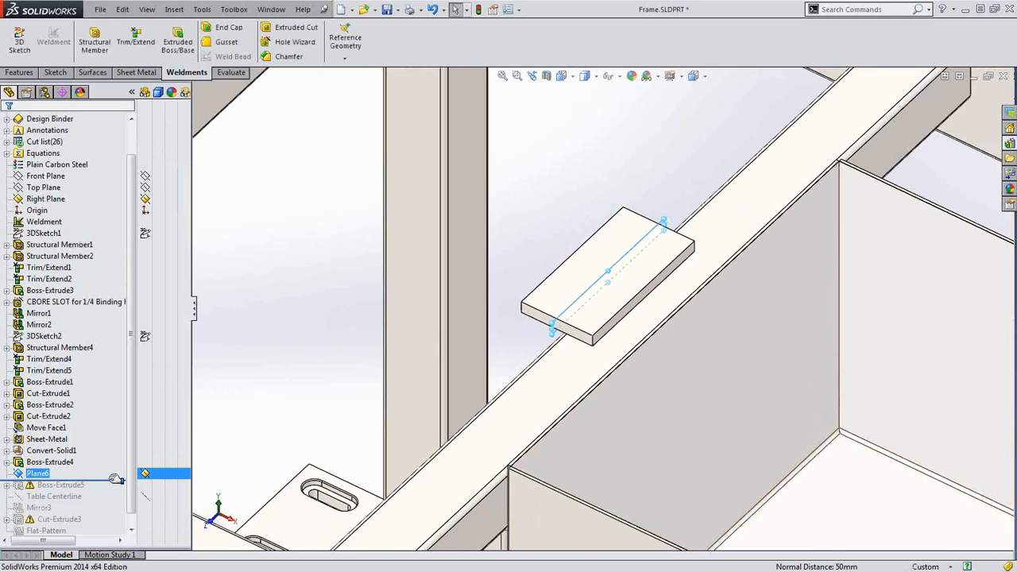
pyautogui.moveTo(115, 480); pyautogui.dragTo(111, 524)
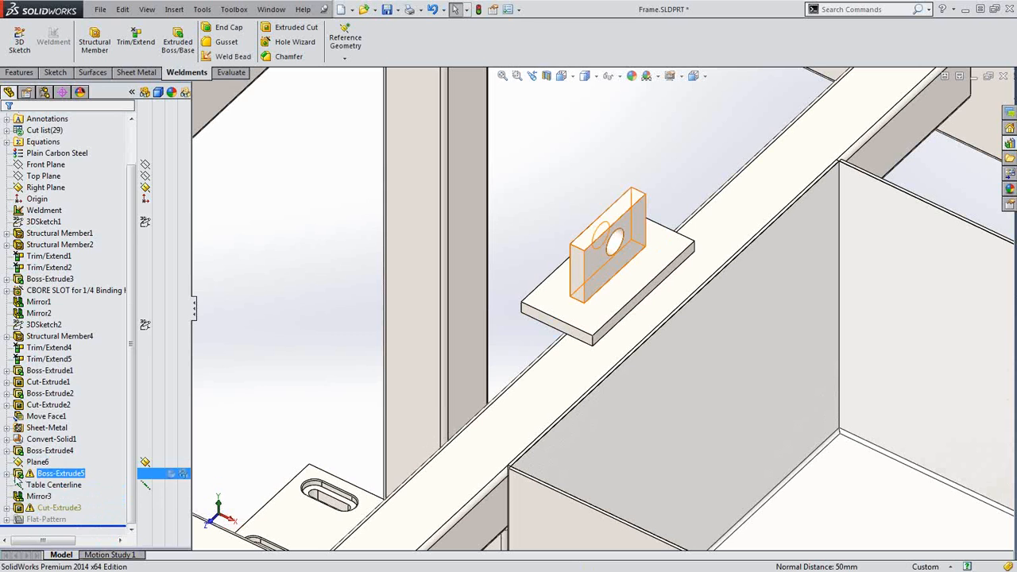
pyautogui.click(6, 474)
pyautogui.click(63, 485)
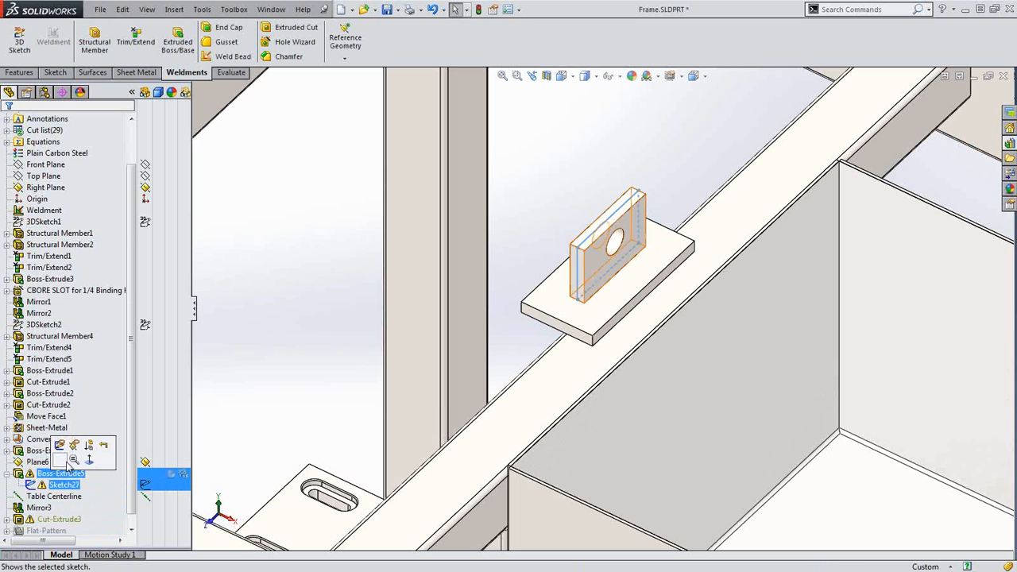
pyautogui.click(74, 447)
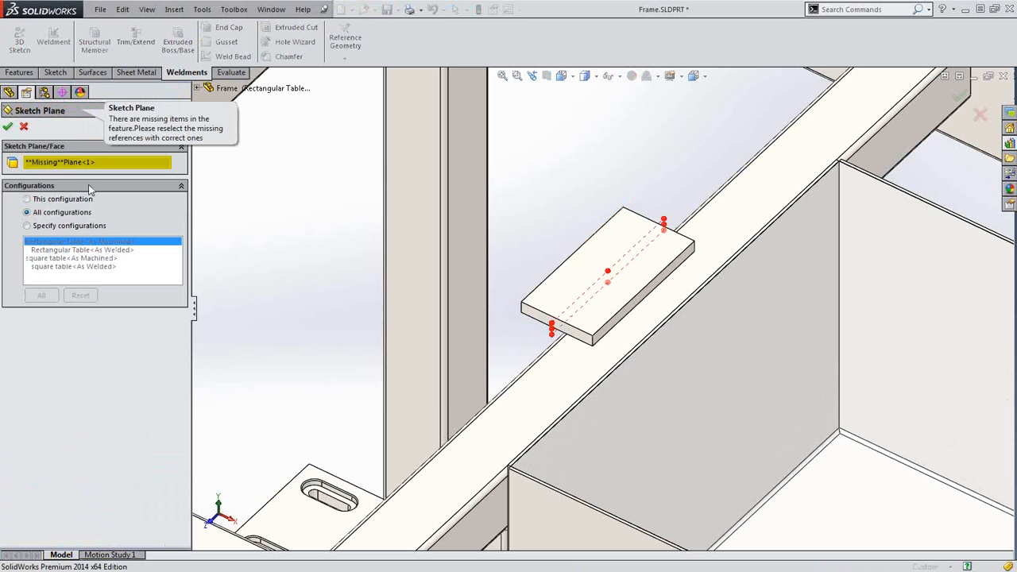
pyautogui.click(89, 163)
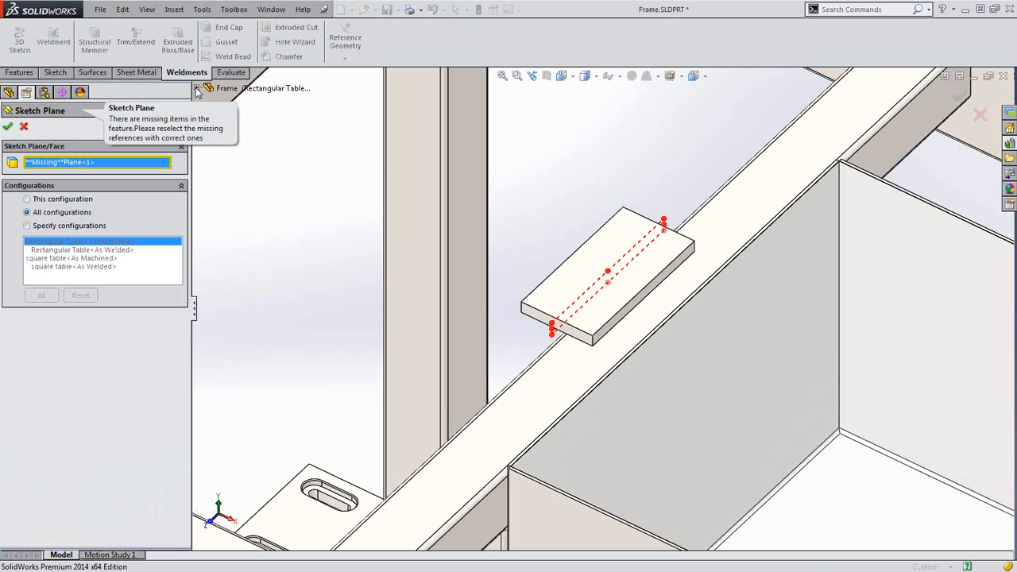
pyautogui.click(197, 90)
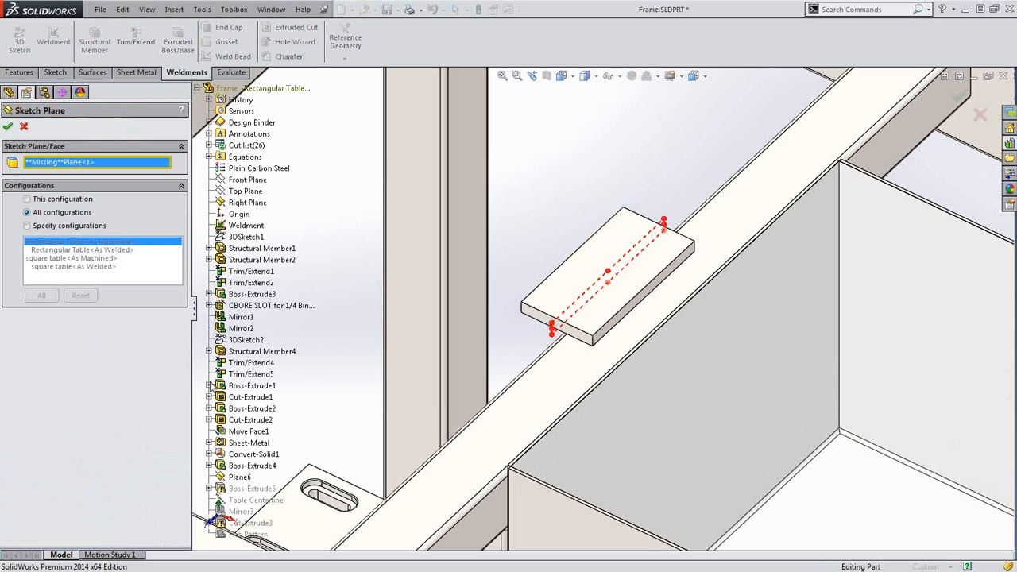
pyautogui.click(223, 479)
pyautogui.click(7, 127)
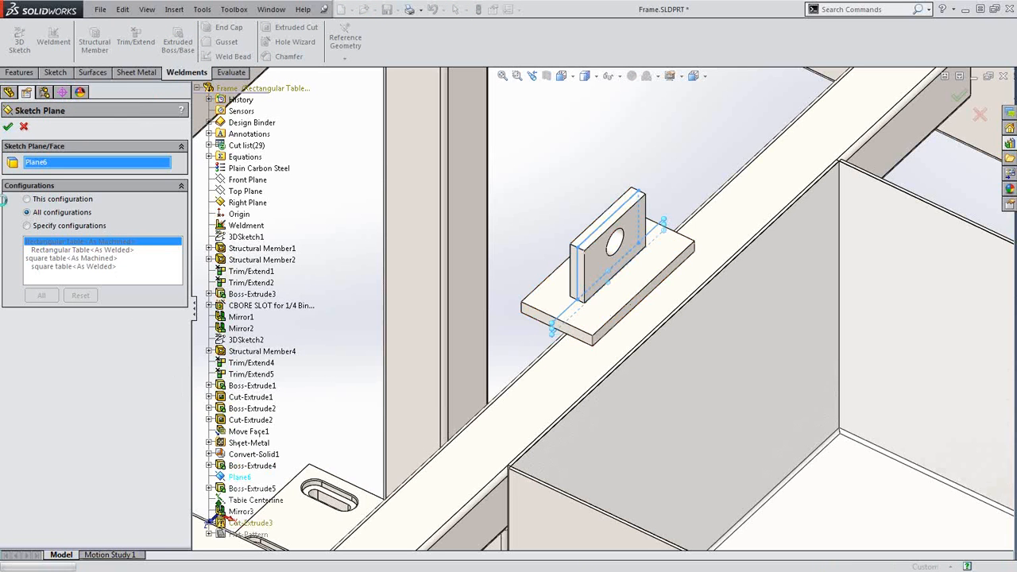
# Move the Axle Mount Sketch onto Plane6, clearing the remaining warnings
pyautogui.click(6, 519)
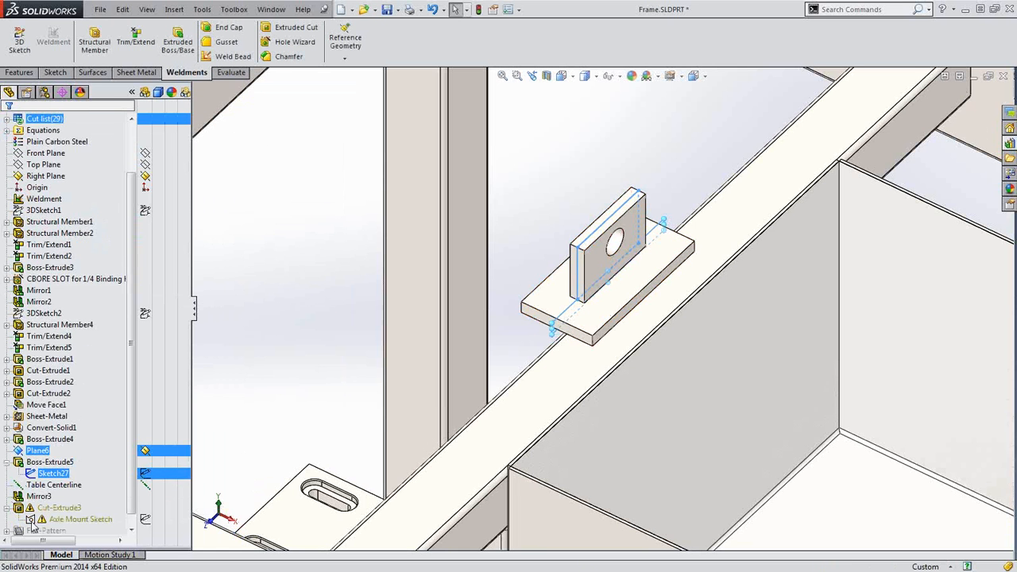
pyautogui.click(72, 519)
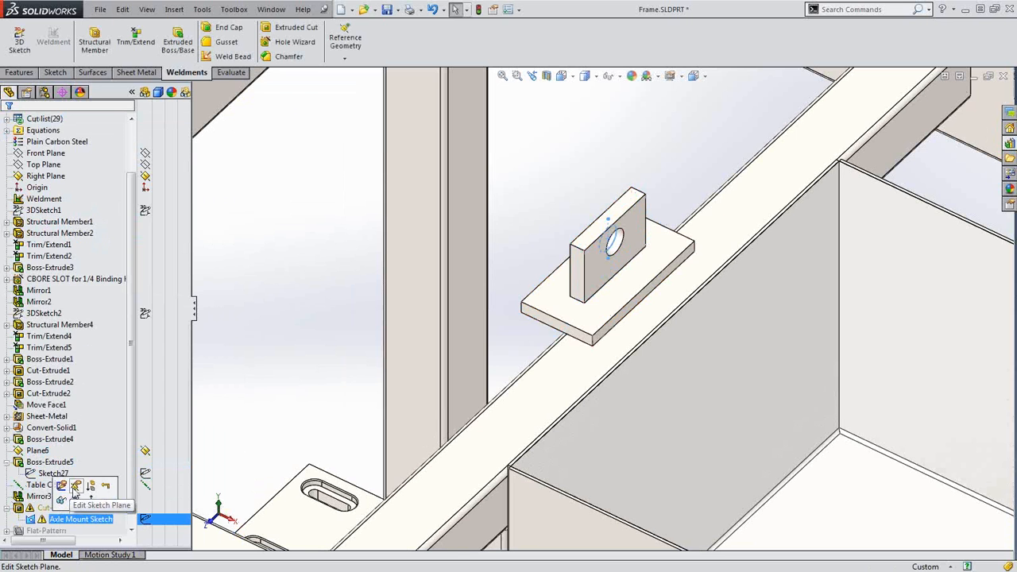
pyautogui.click(76, 485)
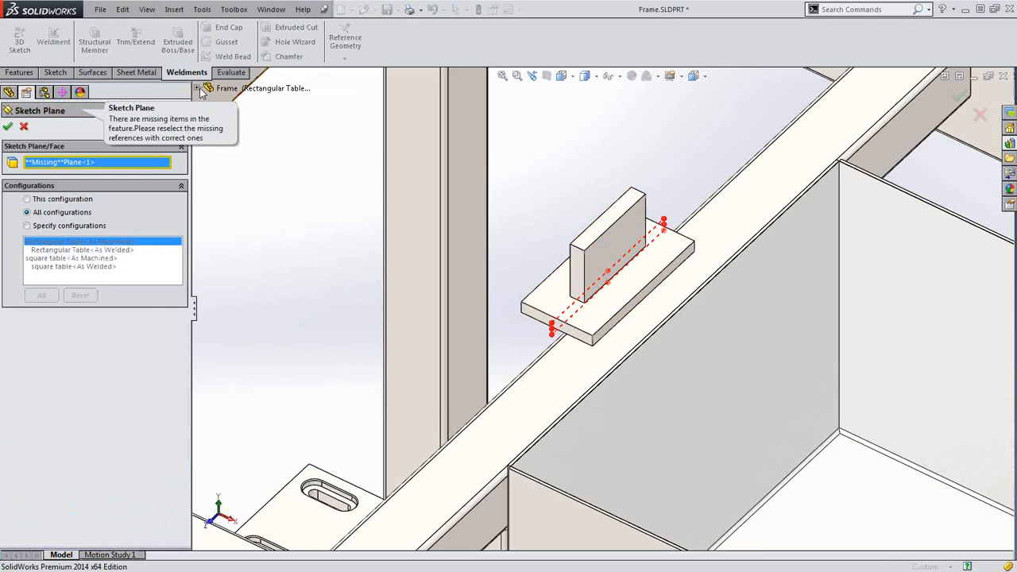
pyautogui.click(199, 87)
pyautogui.click(239, 477)
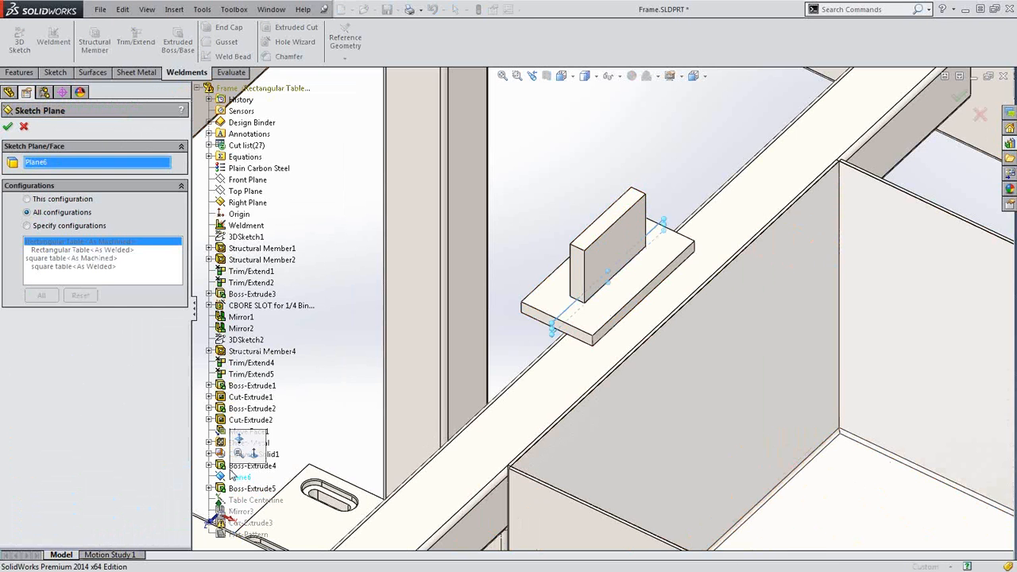
pyautogui.click(10, 127)
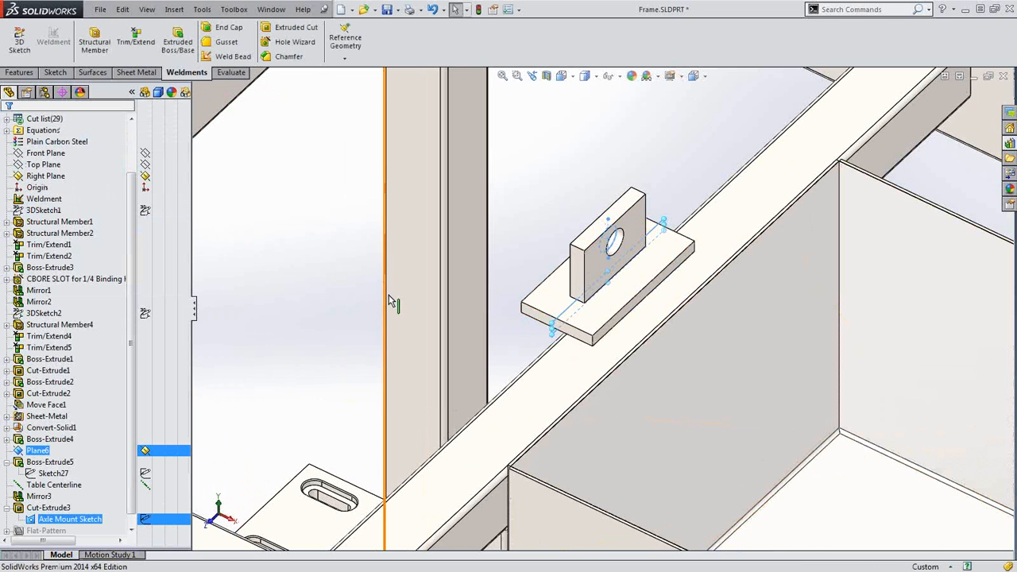
pyautogui.click(325, 324)
pyautogui.scroll(2, 357, 322)
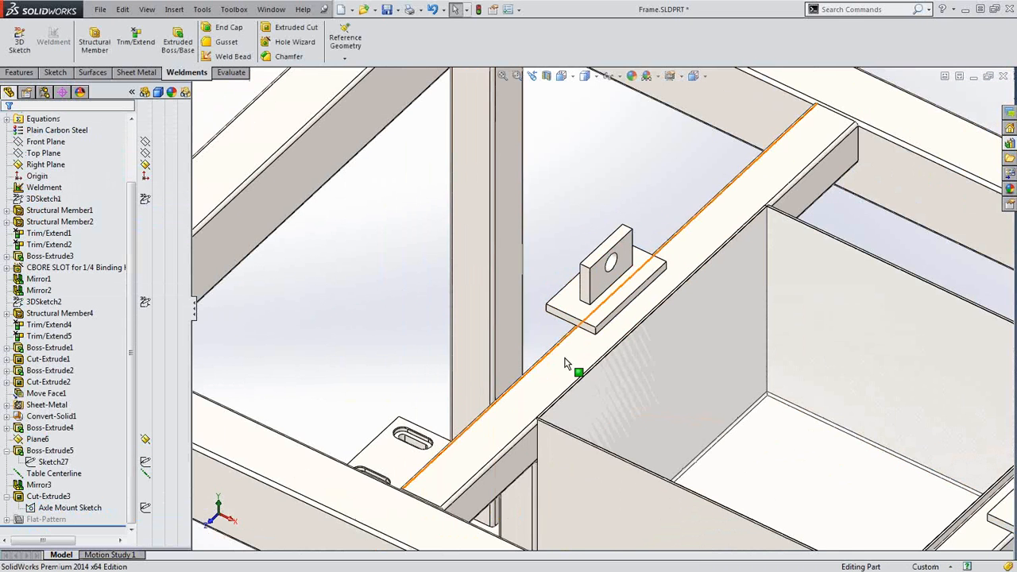
# Turn on View Axes and View Temporary Axes so the Table Centerline and hole axes appear
pyautogui.scroll(2, 635, 321)
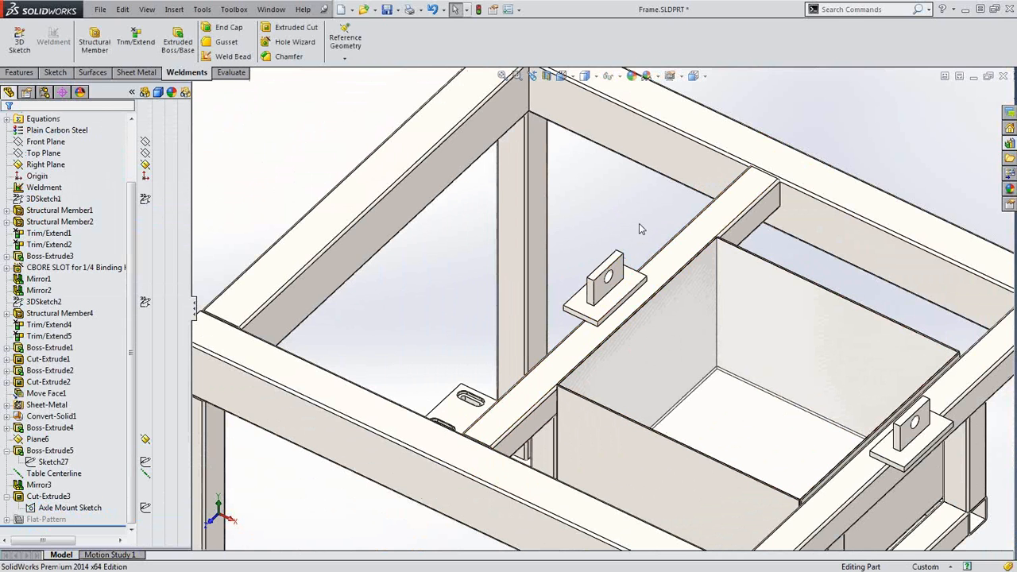
pyautogui.press('s')
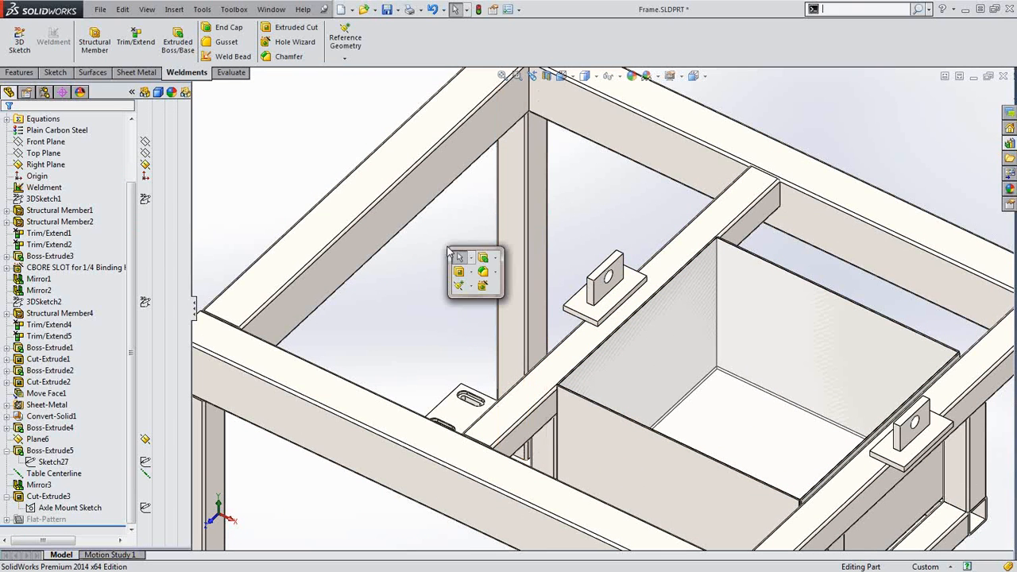
pyautogui.click(472, 287)
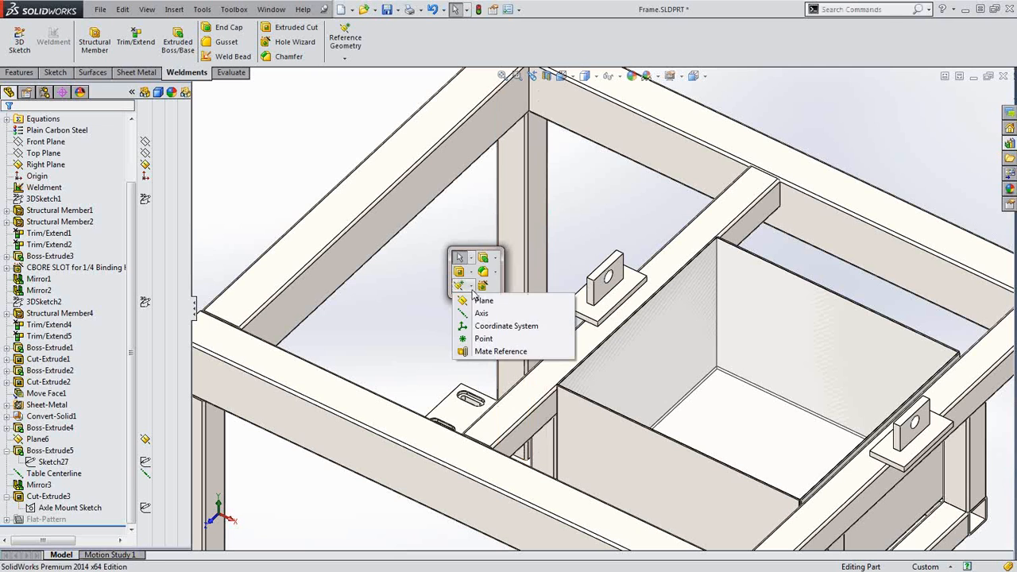
pyautogui.click(620, 76)
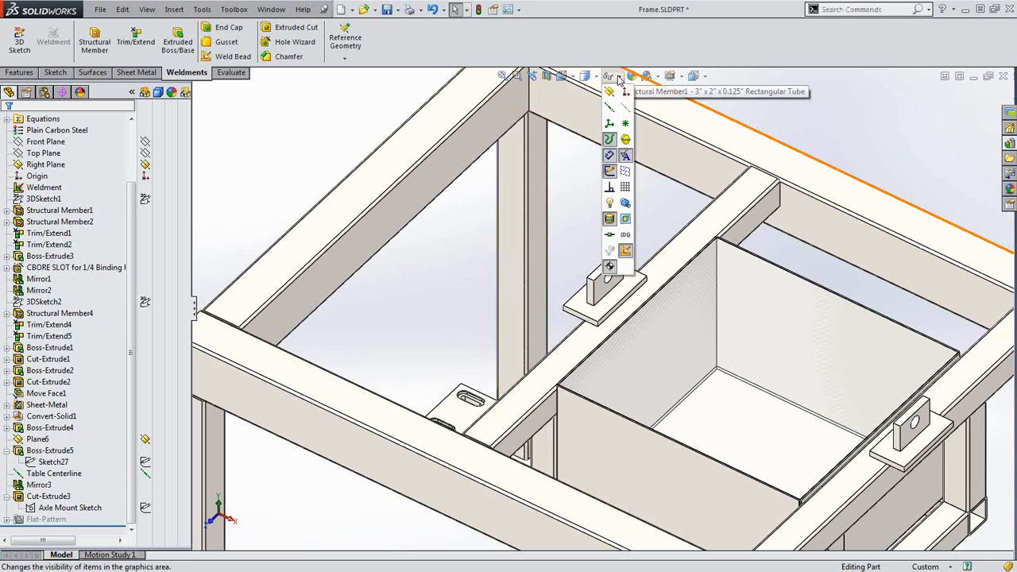
pyautogui.click(611, 110)
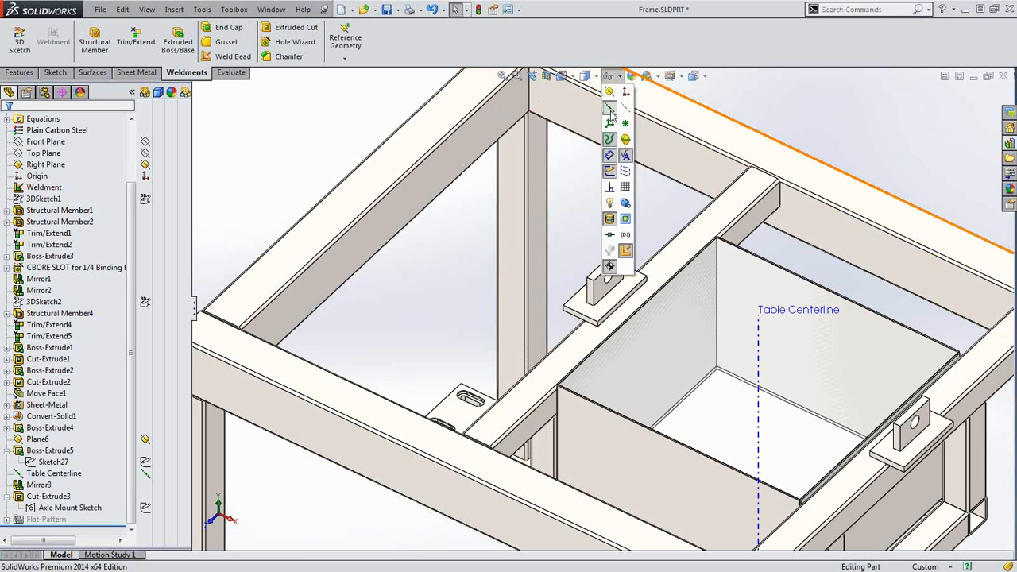
pyautogui.click(628, 113)
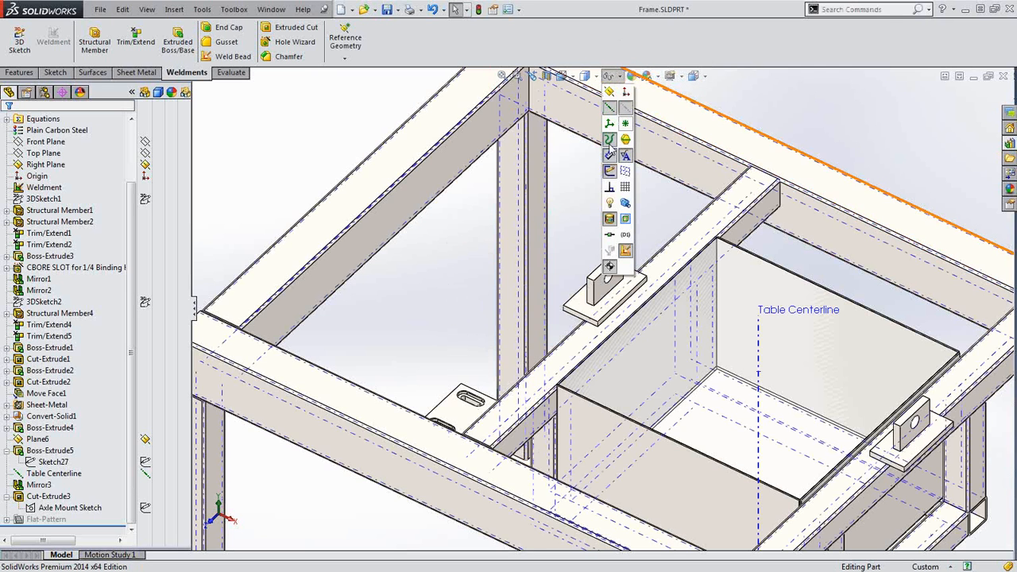
# Bring up the reference geometry options from the S shortcut toolbar
pyautogui.scroll(-5, 642, 261)
pyautogui.scroll(3, 643, 261)
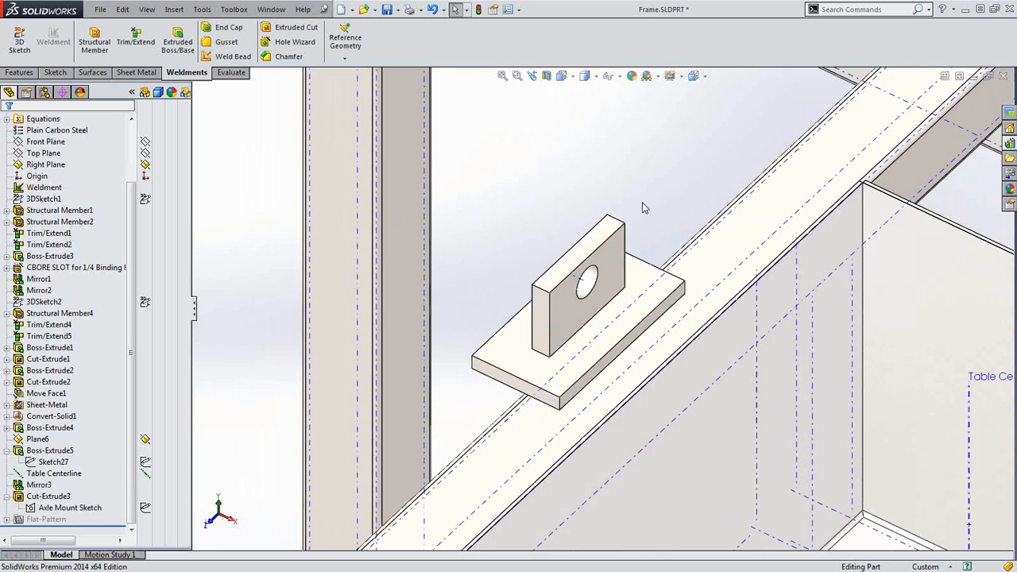
pyautogui.press('s')
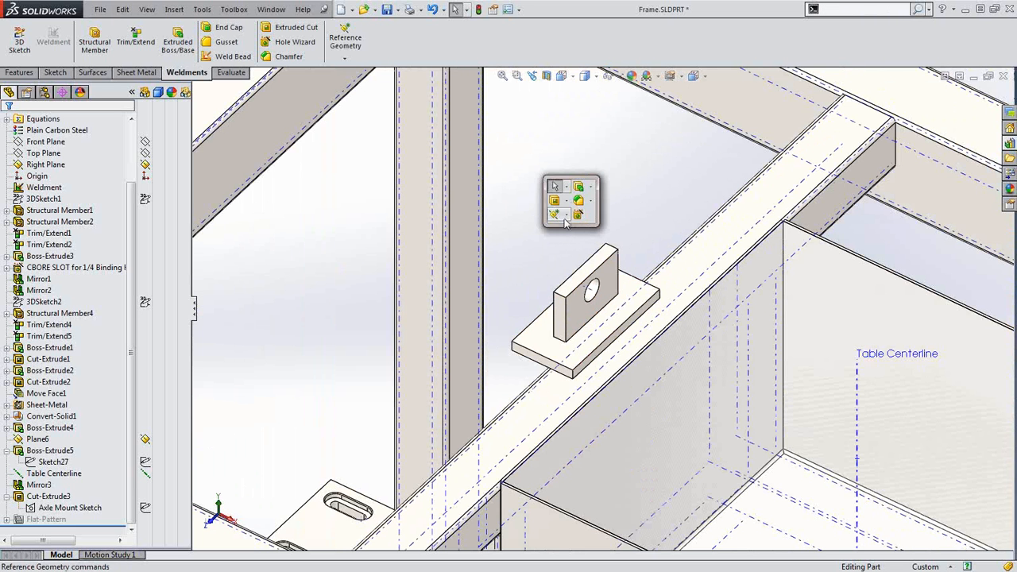
pyautogui.click(566, 215)
# Start a reference Point at the intersection of the hole's Axis<1> and the Table Centerline
pyautogui.click(577, 267)
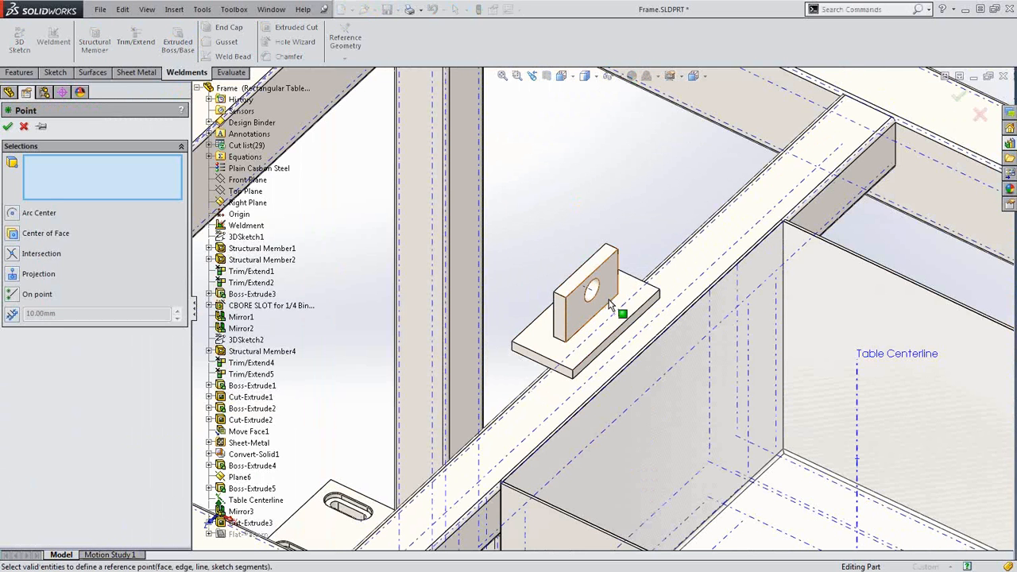
pyautogui.scroll(-4, 611, 306)
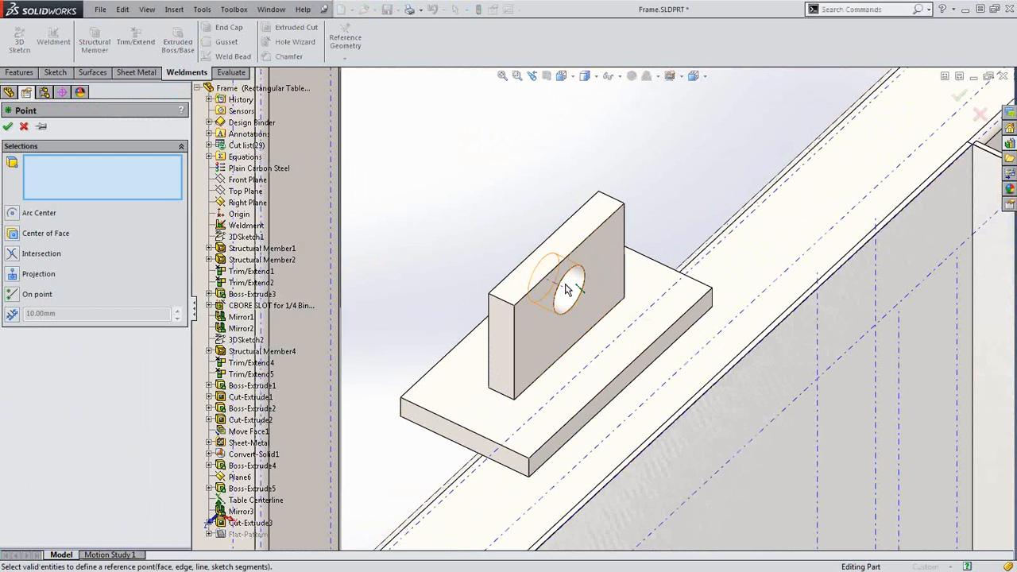
pyautogui.scroll(2, 544, 338)
pyautogui.click(567, 288)
pyautogui.click(546, 323)
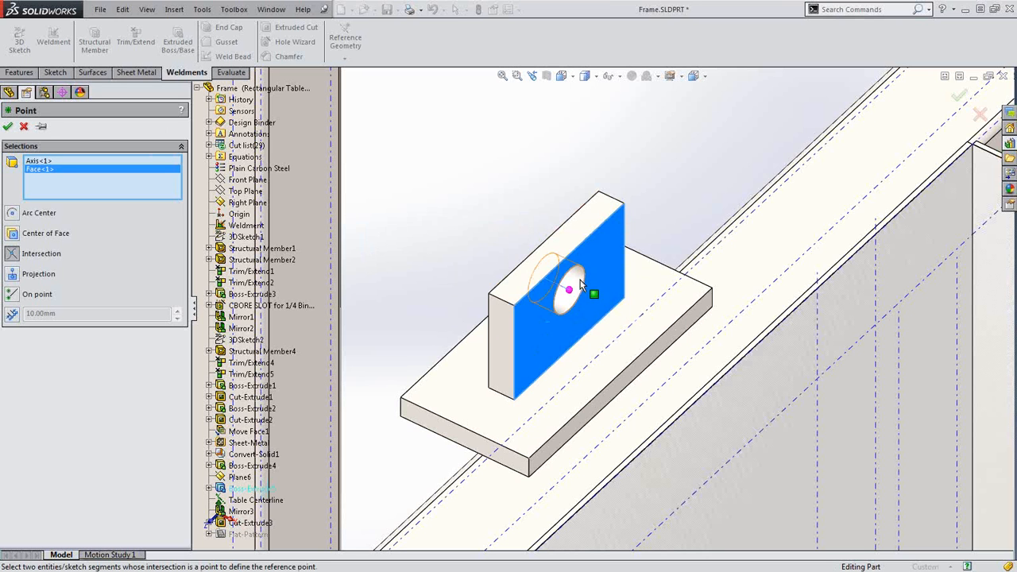
pyautogui.click(529, 325)
pyautogui.click(628, 388)
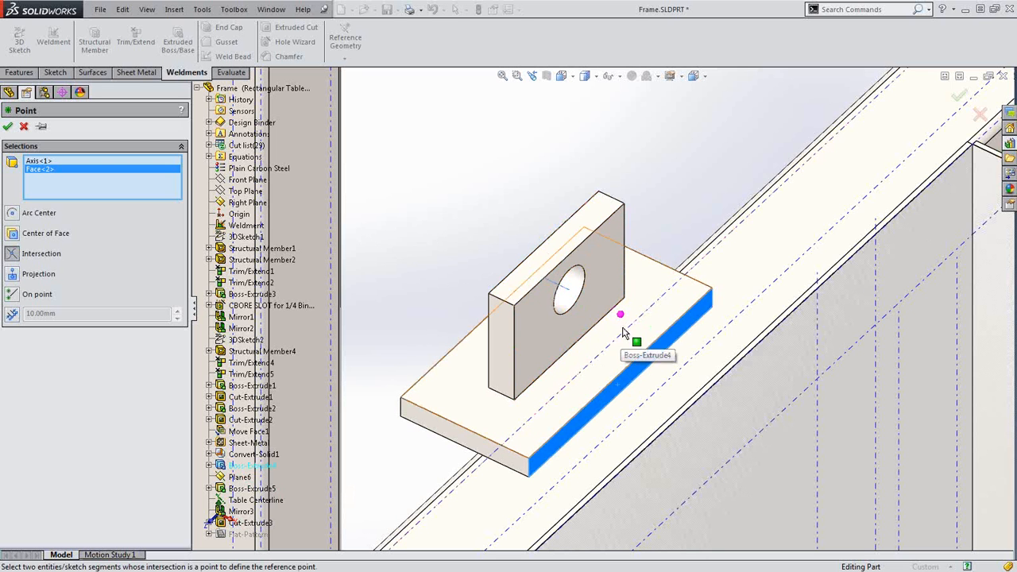
pyautogui.click(628, 383)
pyautogui.scroll(3, 632, 386)
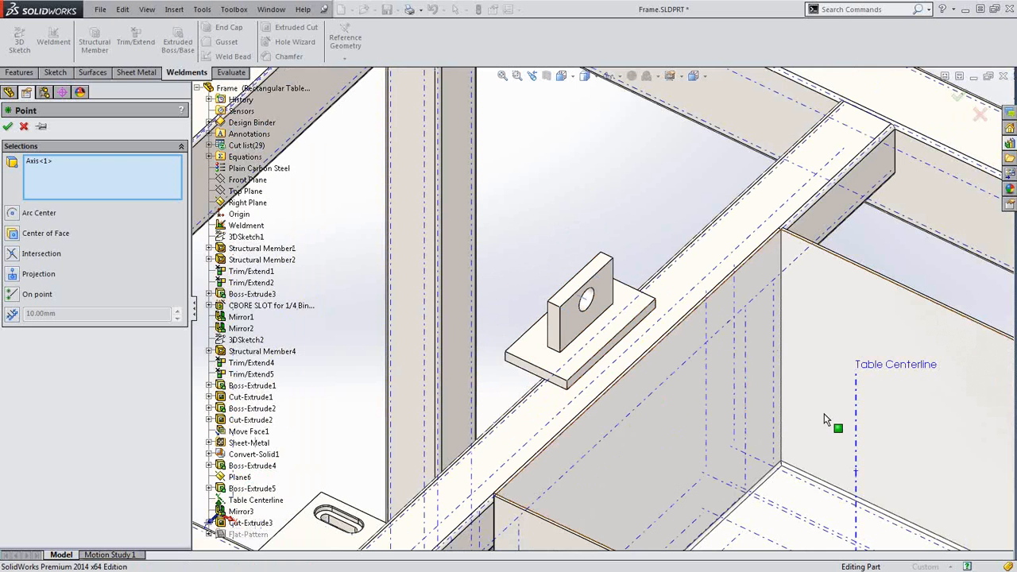
pyautogui.click(858, 423)
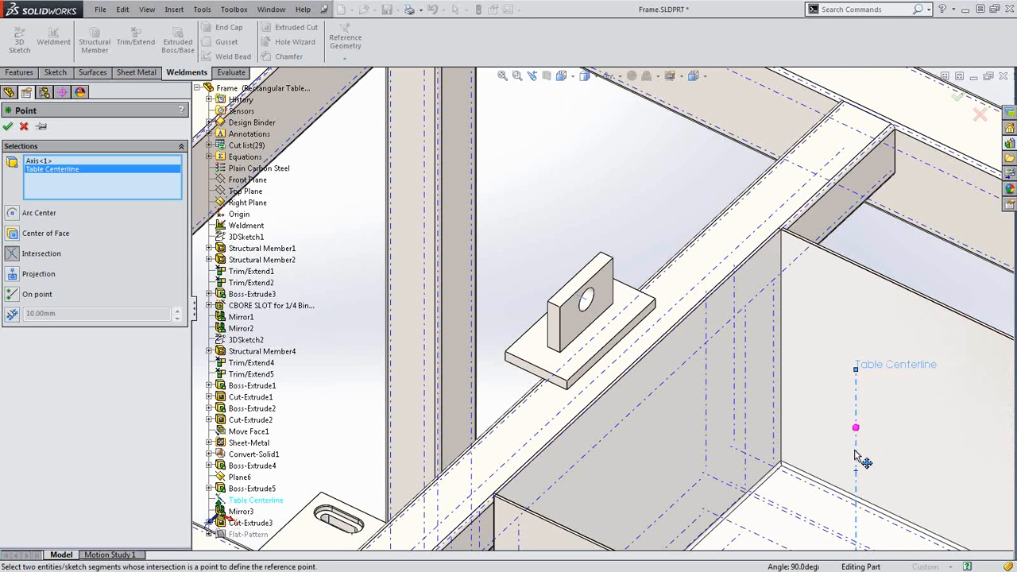
# Confirm Point1 and clear its selection
pyautogui.click(8, 127)
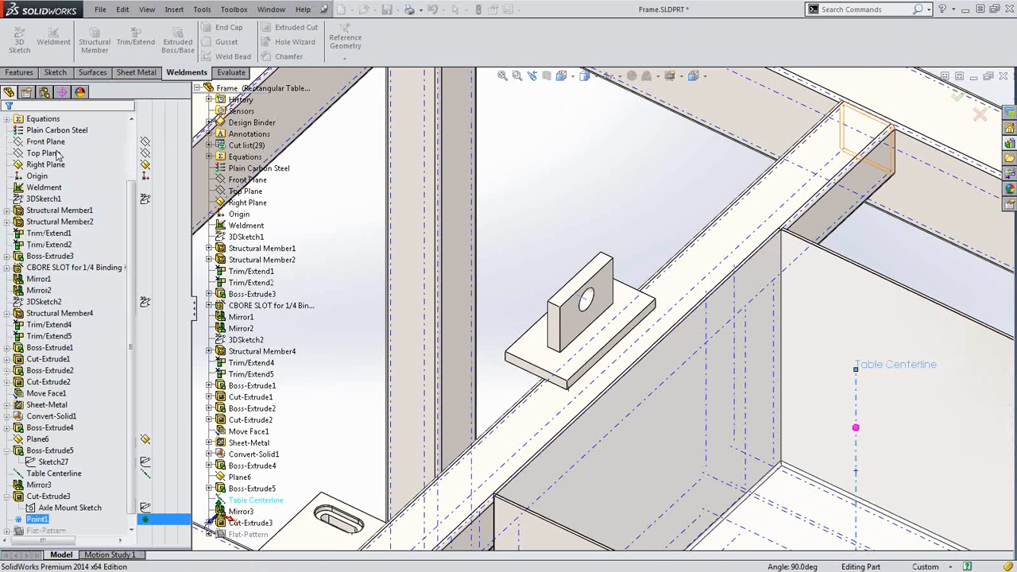
pyautogui.scroll(5, 753, 142)
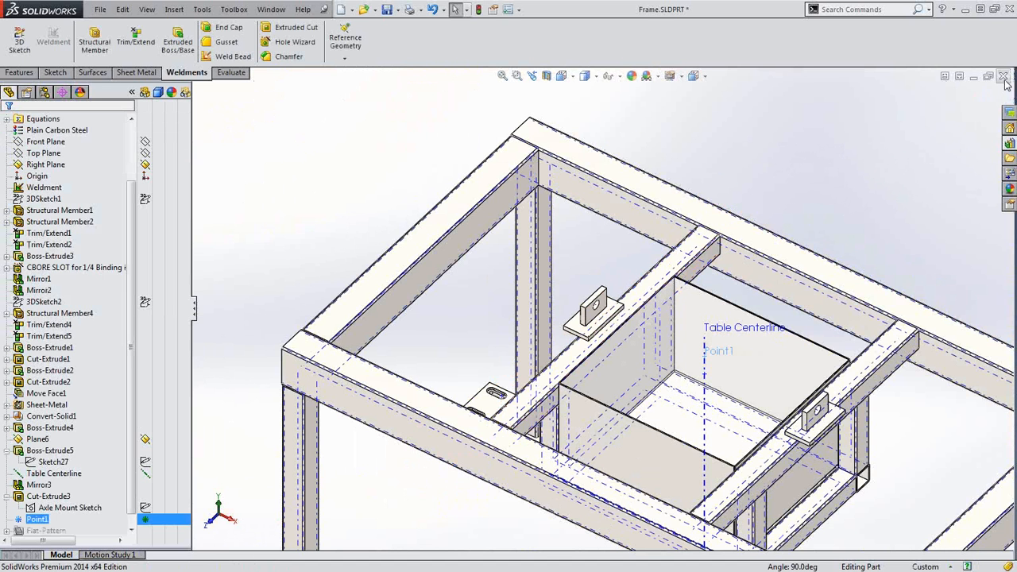
pyautogui.click(961, 132)
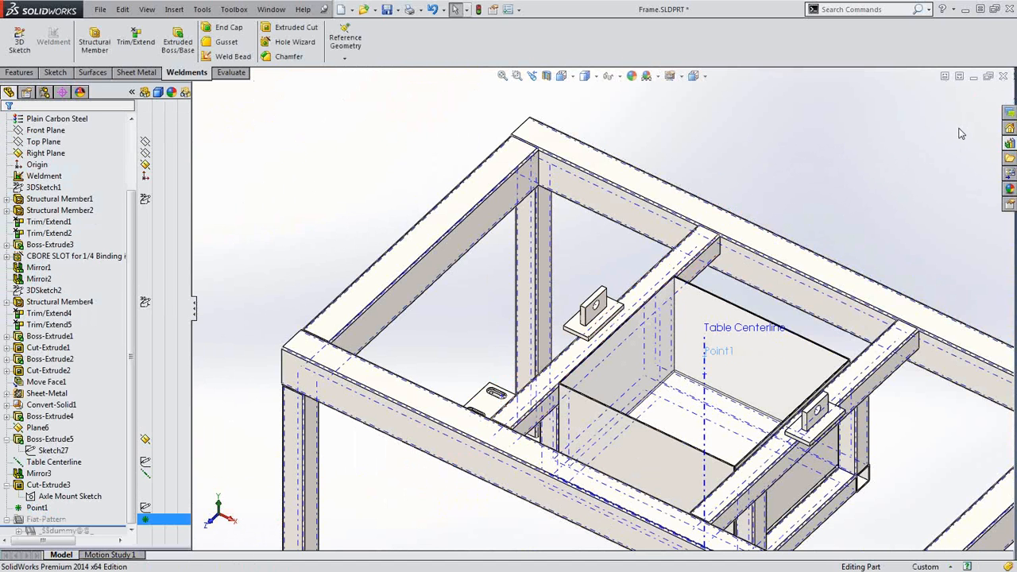
pyautogui.scroll(3, 503, 314)
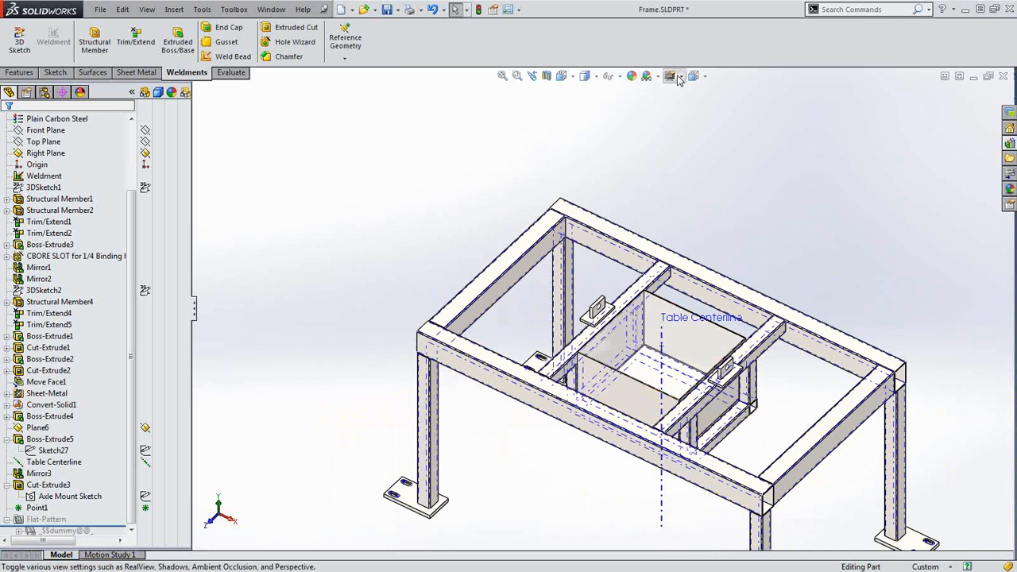
# Turn off View Sketches to hide the sketch lines and centerlines in the model
pyautogui.click(610, 76)
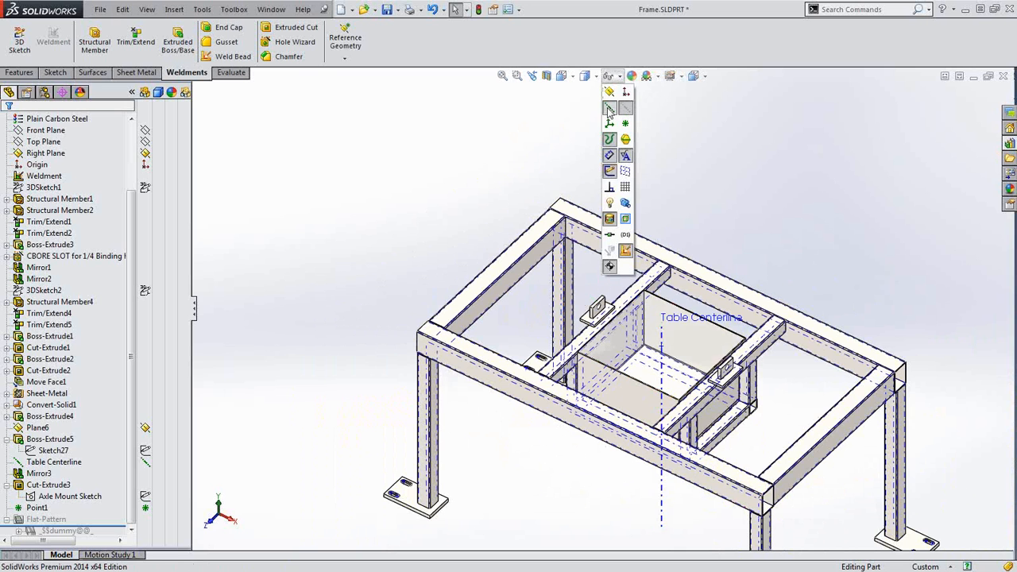
pyautogui.click(610, 108)
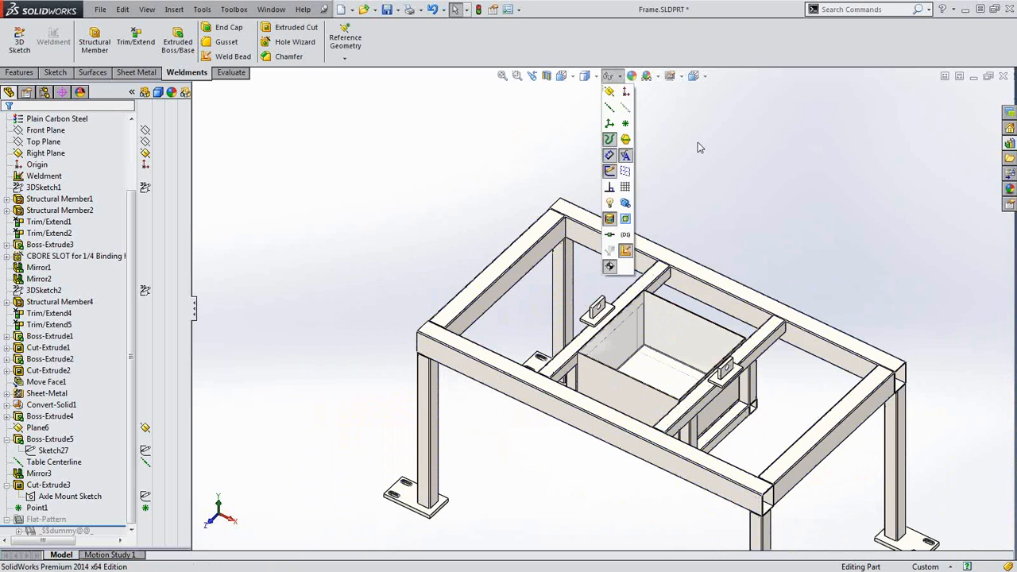
pyautogui.click(926, 567)
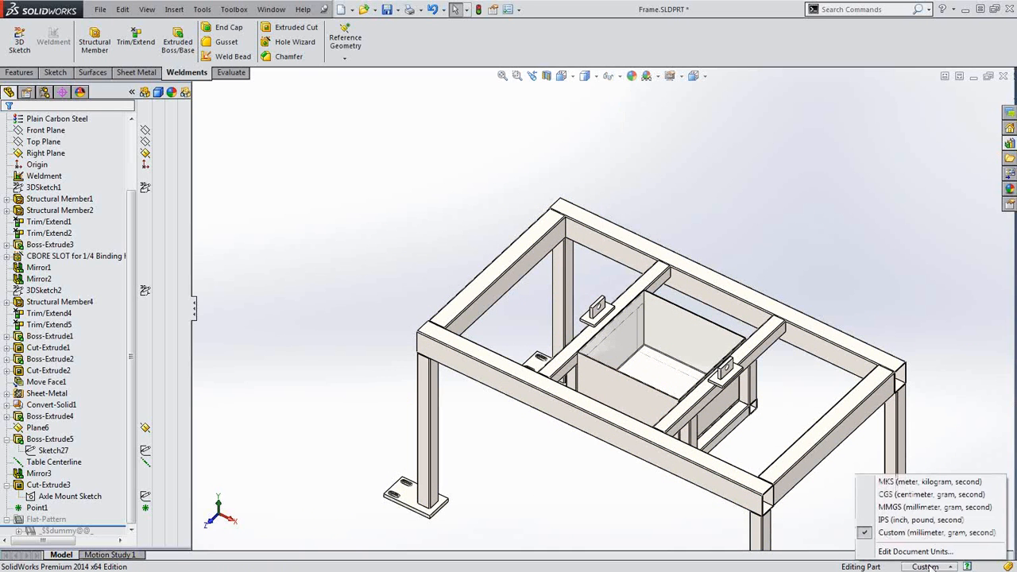
pyautogui.click(916, 551)
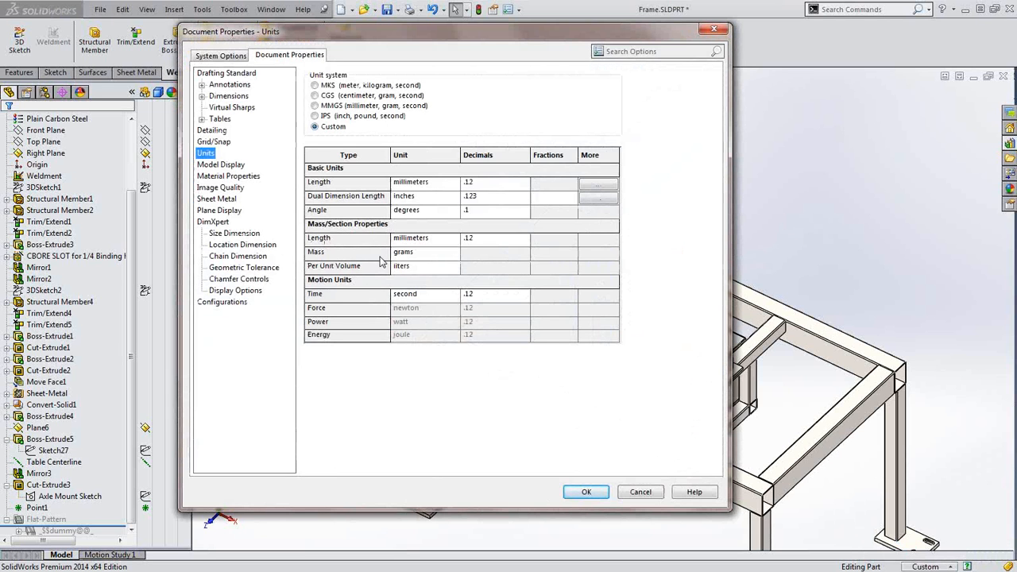
pyautogui.click(421, 267)
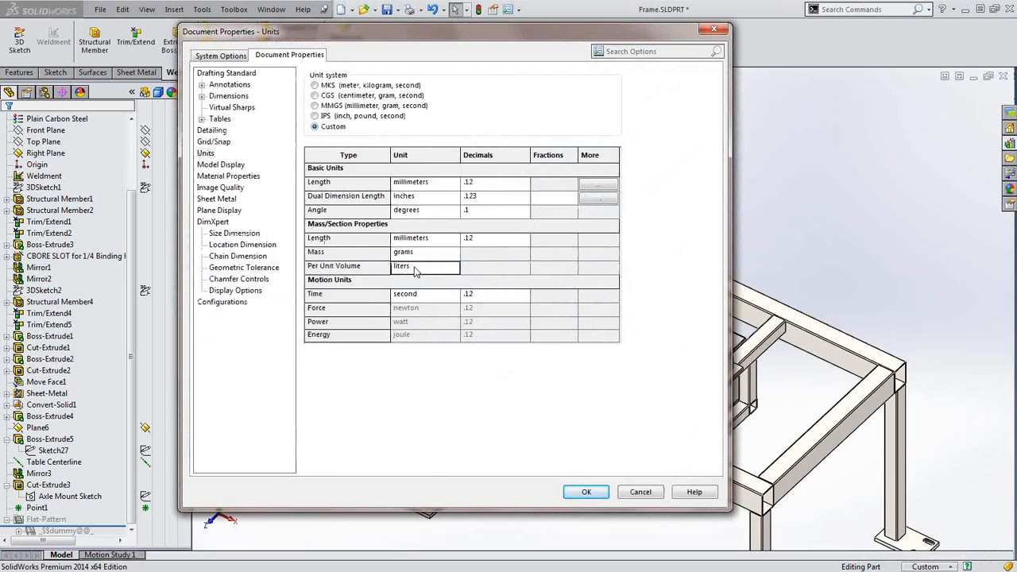
pyautogui.click(454, 269)
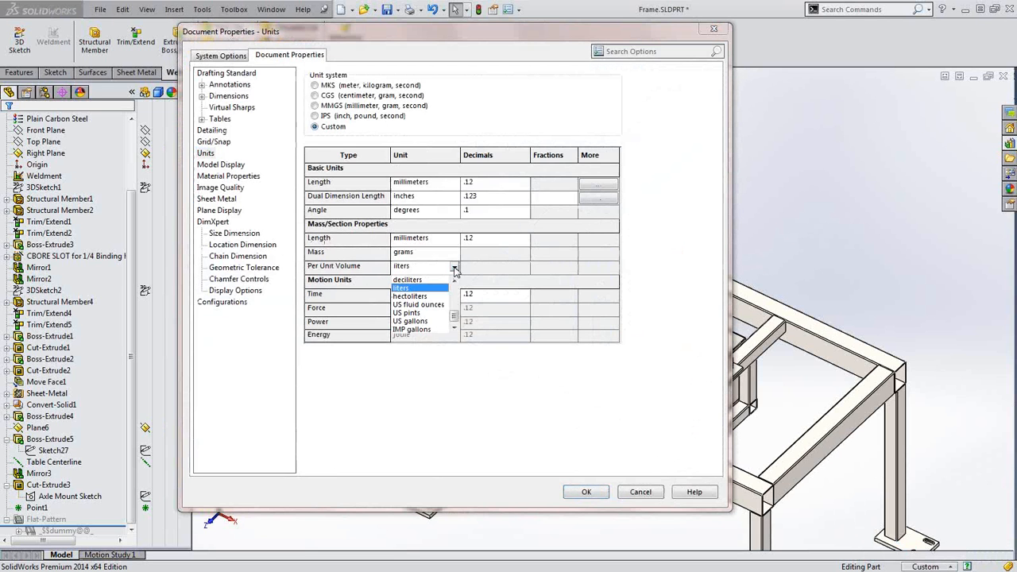
pyautogui.click(425, 322)
pyautogui.click(455, 268)
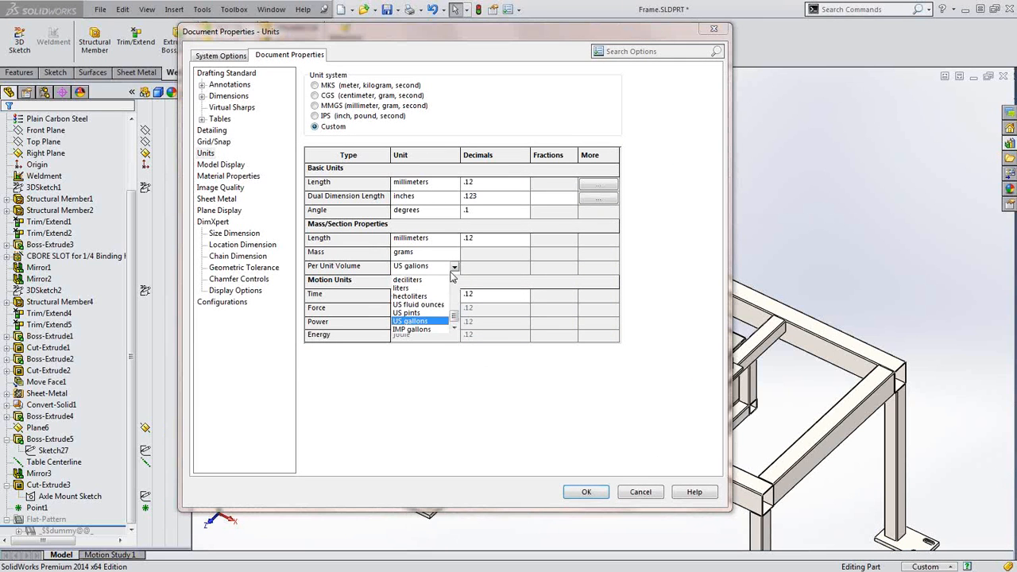
pyautogui.click(424, 290)
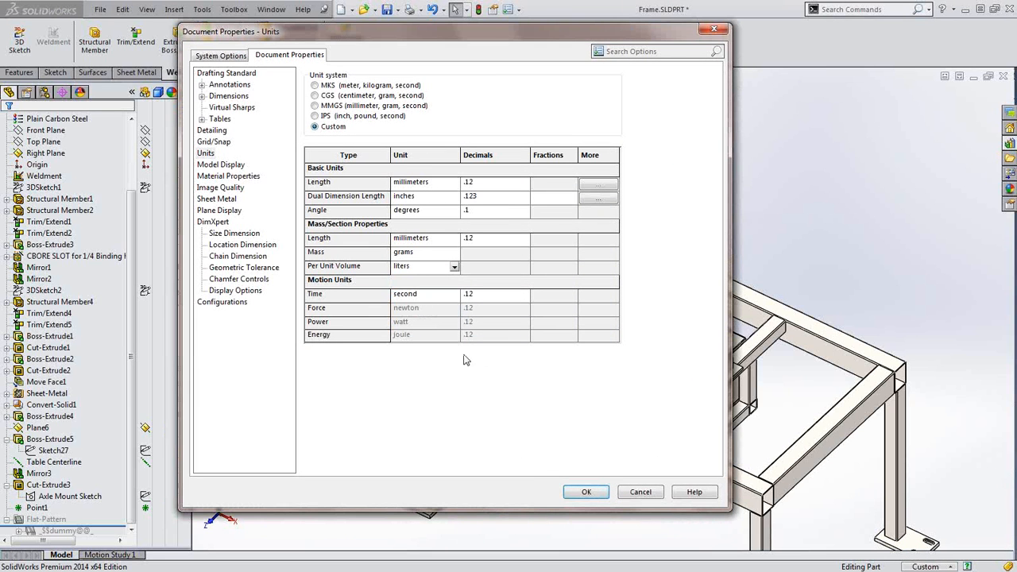
pyautogui.click(588, 492)
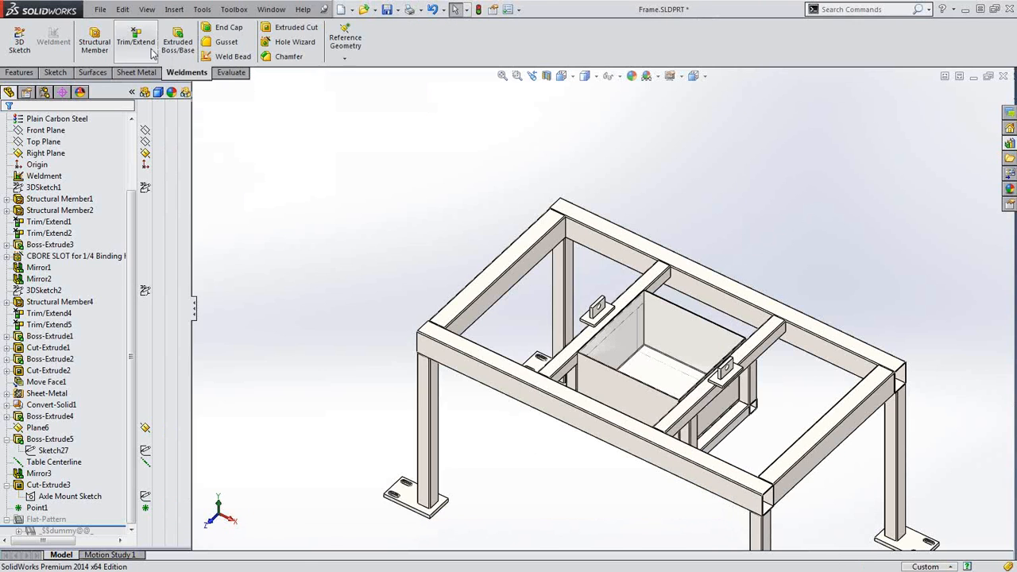
pyautogui.click(101, 8)
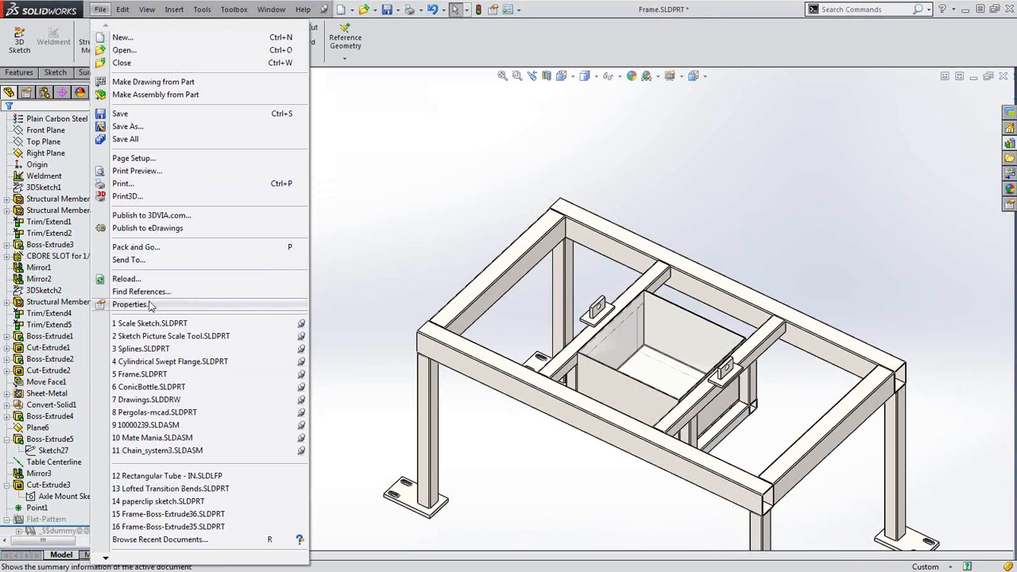
pyautogui.click(486, 232)
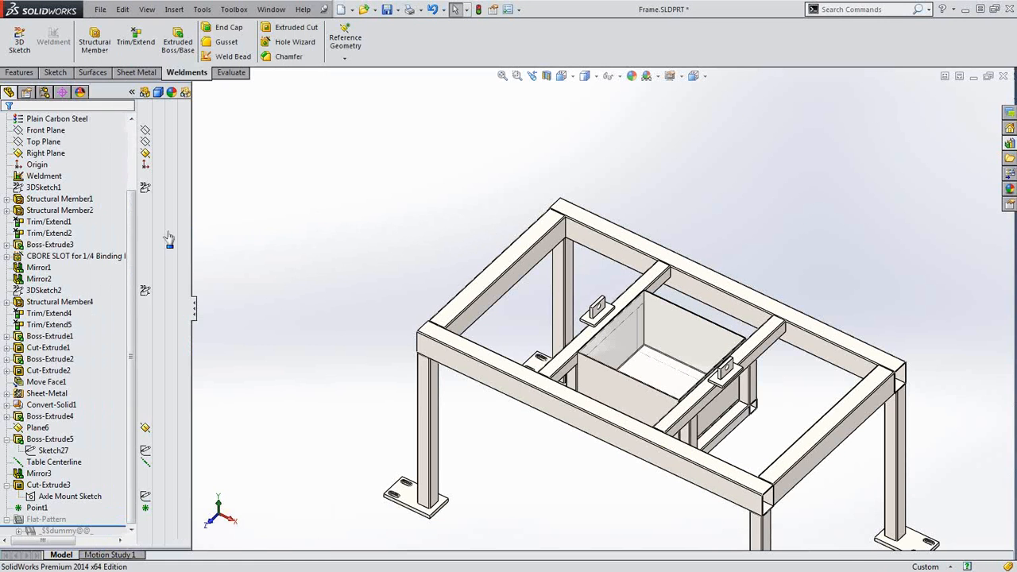
pyautogui.scroll(3, 128, 213)
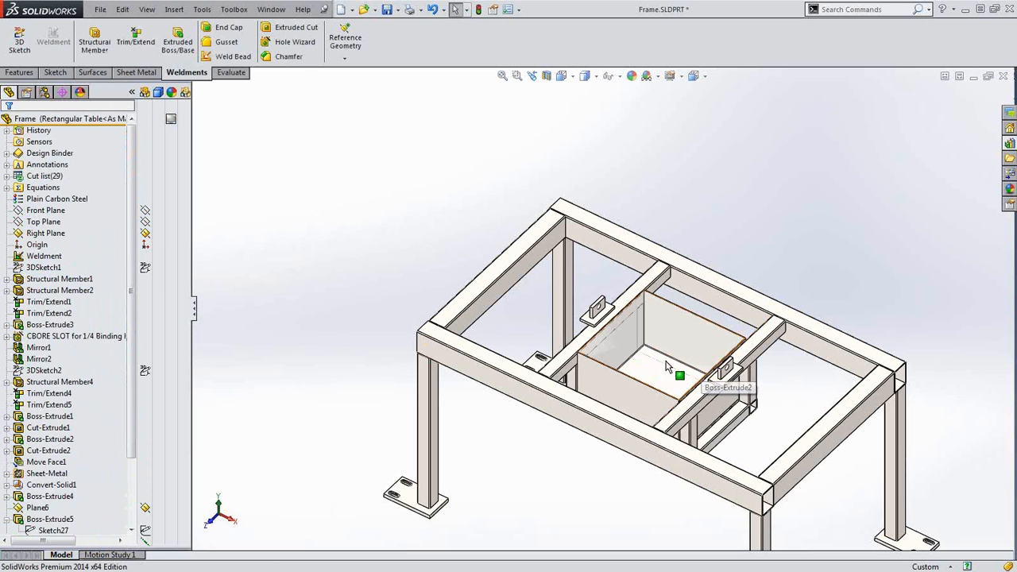
# Refresh and expand the cut list, then open Cut-List-Item6's properties
pyautogui.rightClick(14, 179)
pyautogui.rightClick(27, 175)
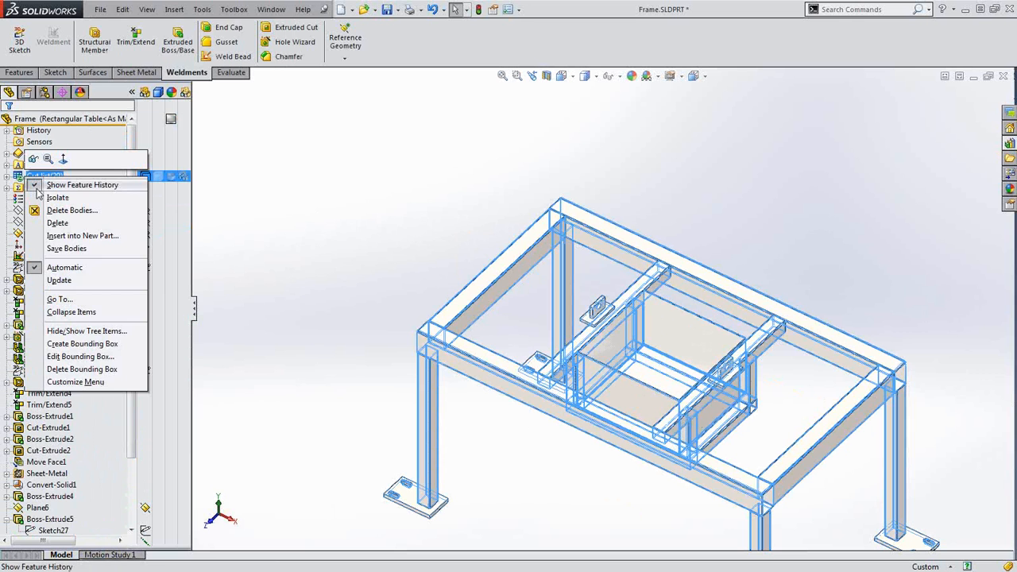
pyautogui.click(59, 280)
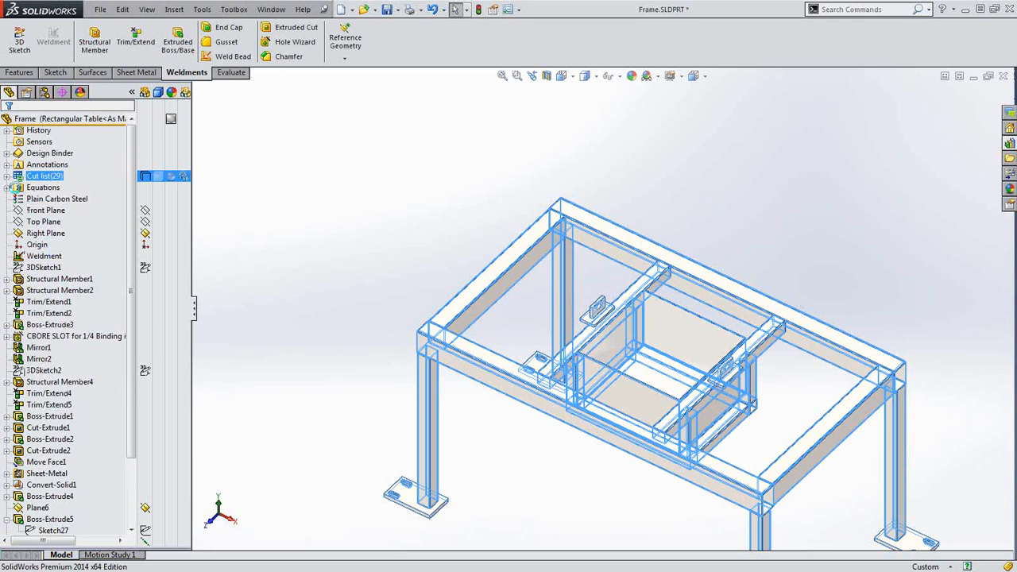
pyautogui.click(8, 176)
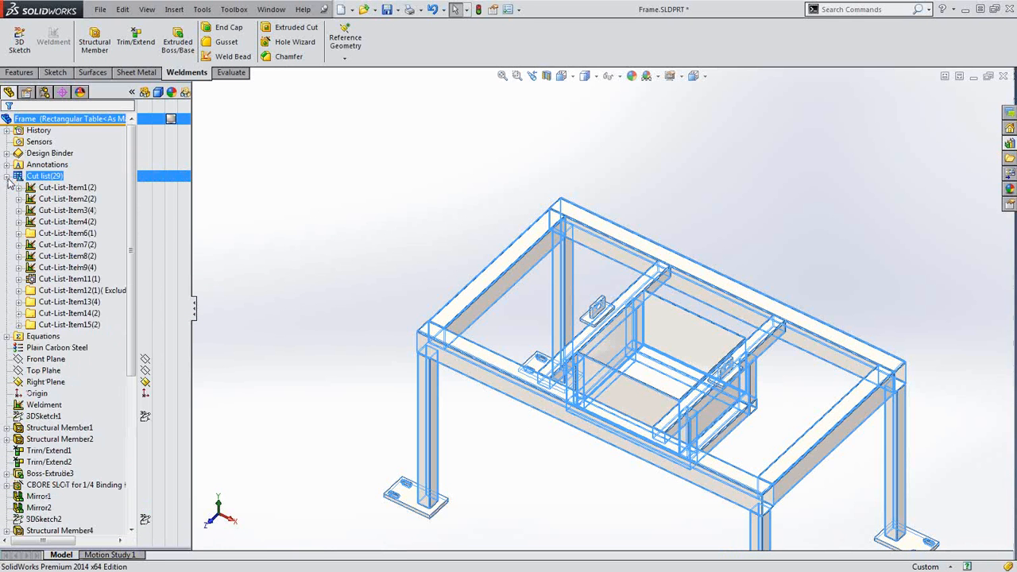
pyautogui.click(19, 233)
pyautogui.click(62, 245)
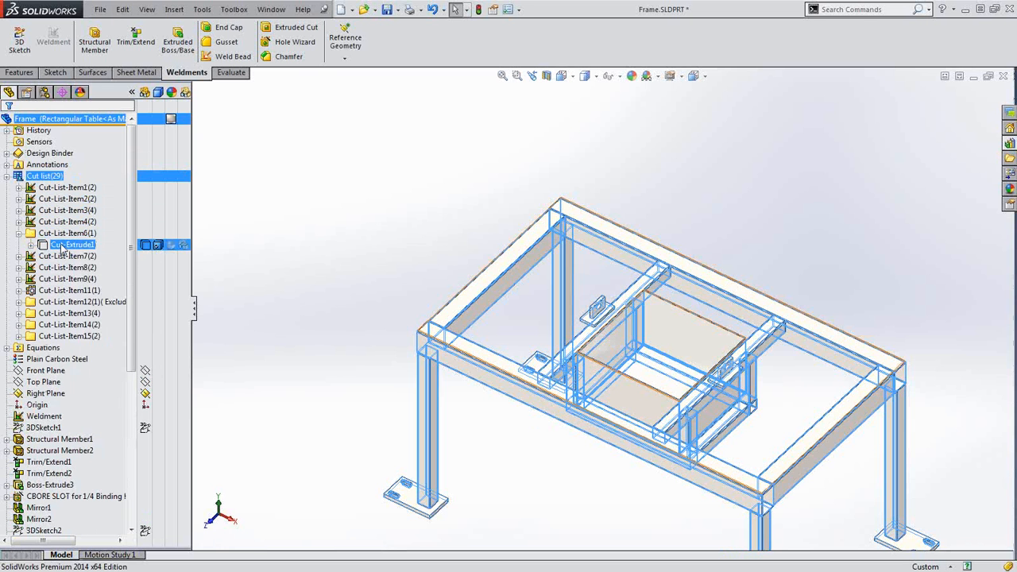
pyautogui.rightClick(62, 246)
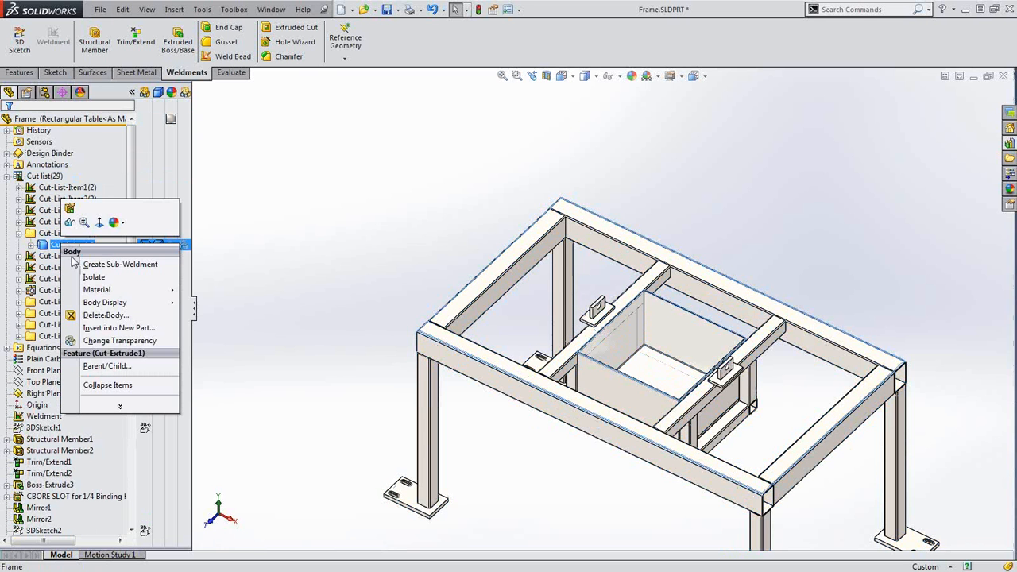
pyautogui.rightClick(46, 233)
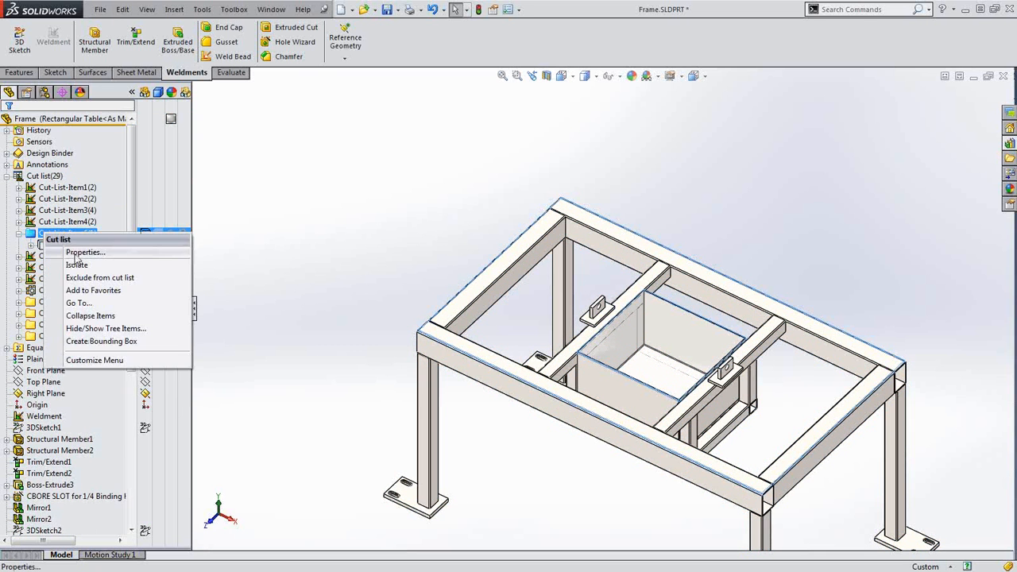
pyautogui.click(80, 252)
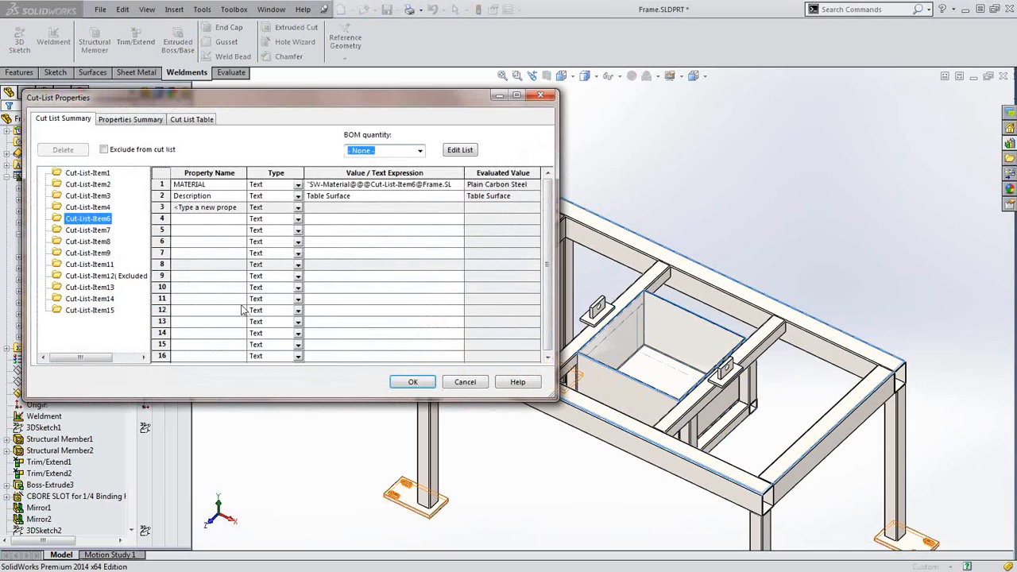
# Review each cut-list item through the excluded water tank Item12, then cancel without changes
pyautogui.click(85, 197)
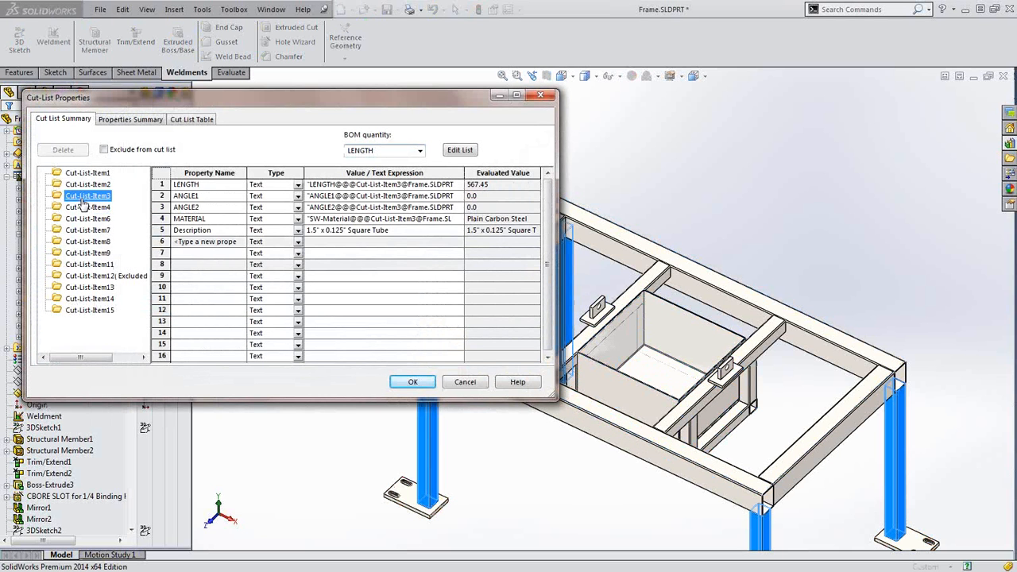
pyautogui.click(84, 175)
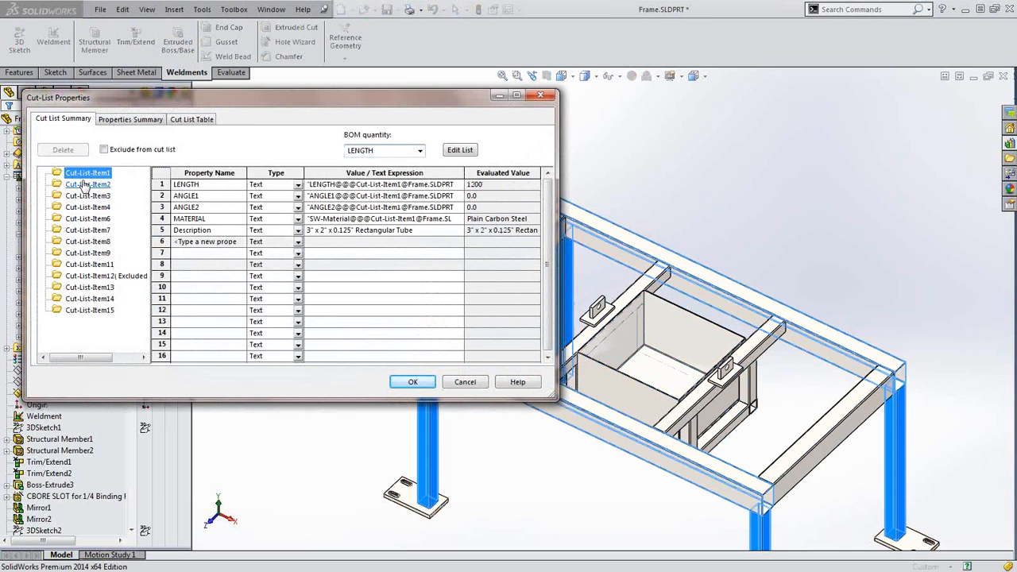
pyautogui.click(84, 186)
pyautogui.click(84, 197)
pyautogui.click(86, 208)
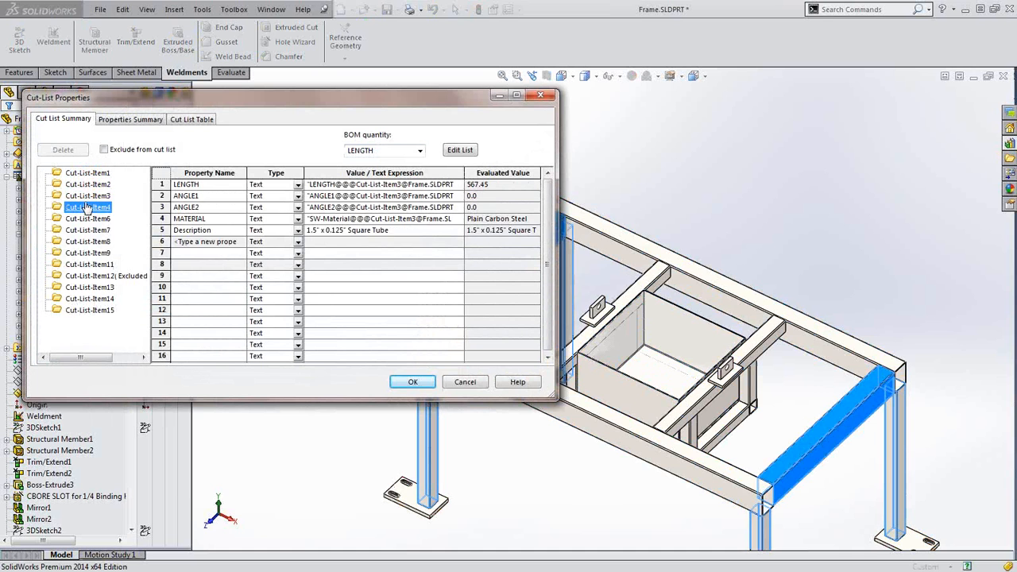
pyautogui.click(88, 219)
pyautogui.click(87, 230)
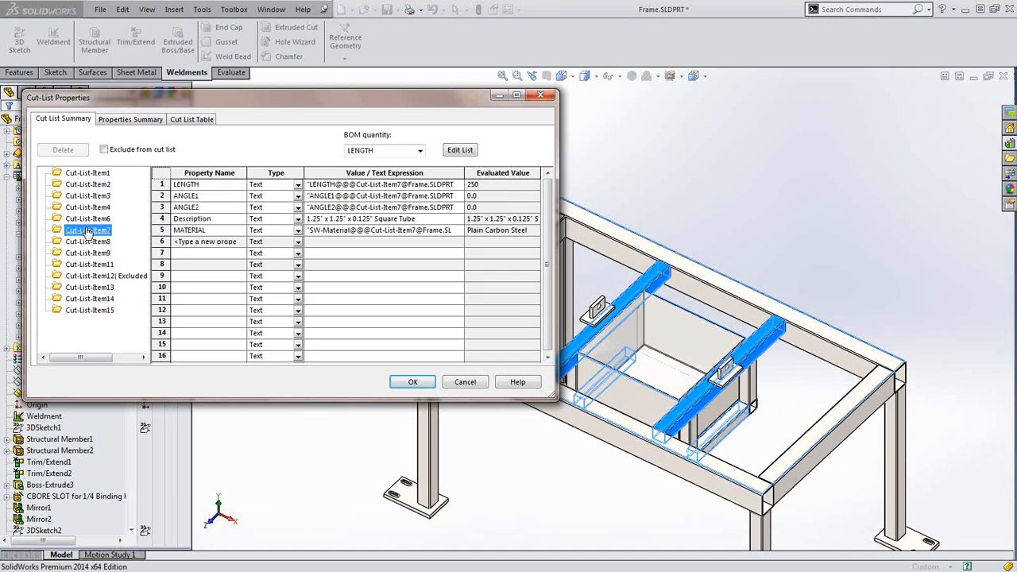
pyautogui.click(88, 241)
pyautogui.click(88, 253)
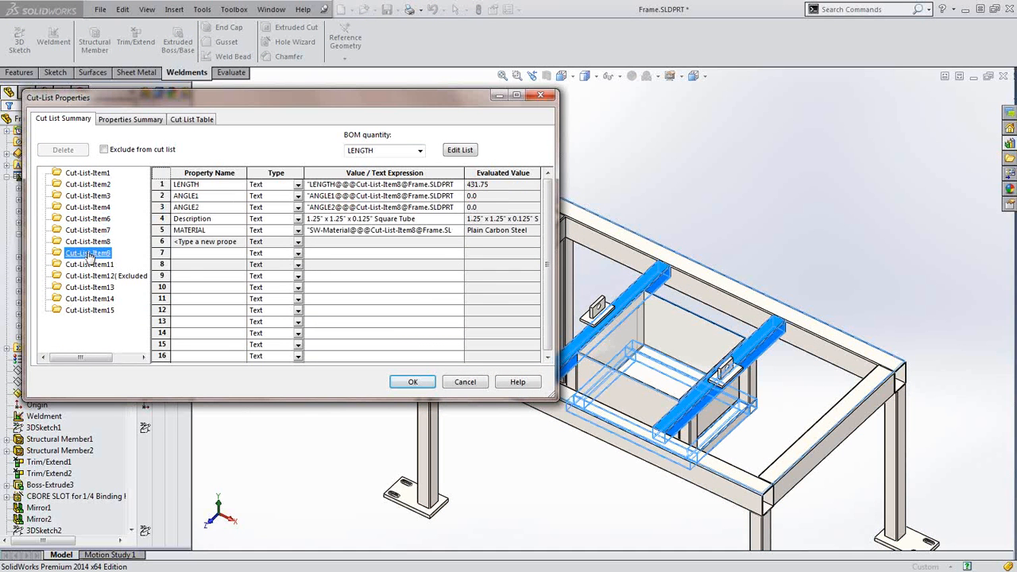
pyautogui.click(89, 264)
pyautogui.click(90, 276)
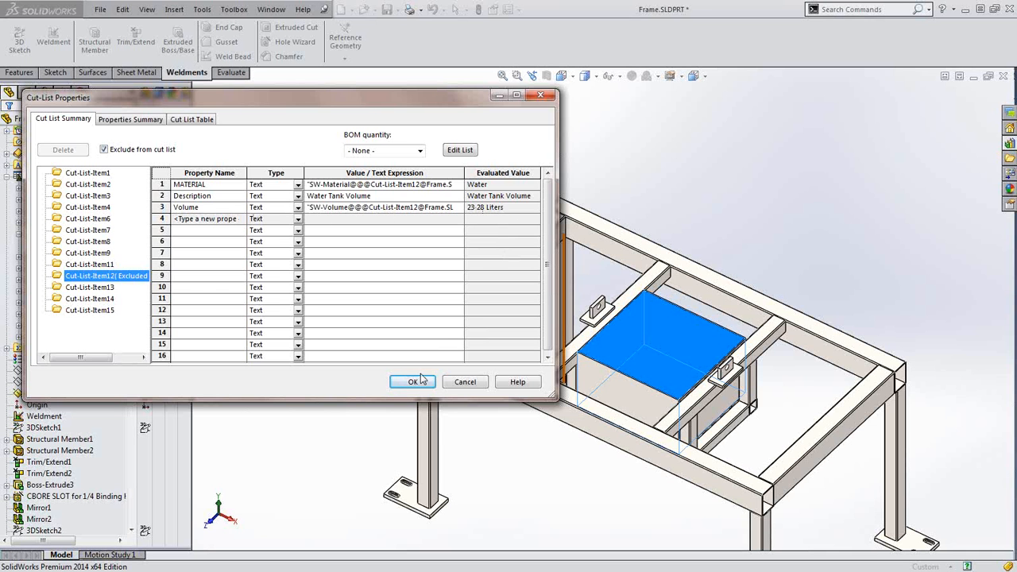
pyautogui.moveTo(334, 103); pyautogui.dragTo(507, 93)
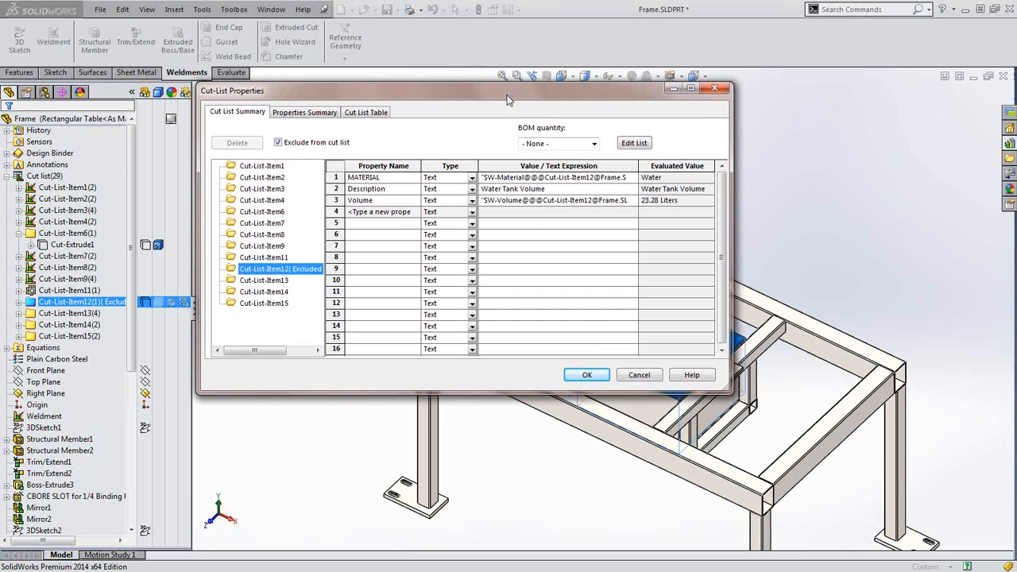
pyautogui.click(638, 376)
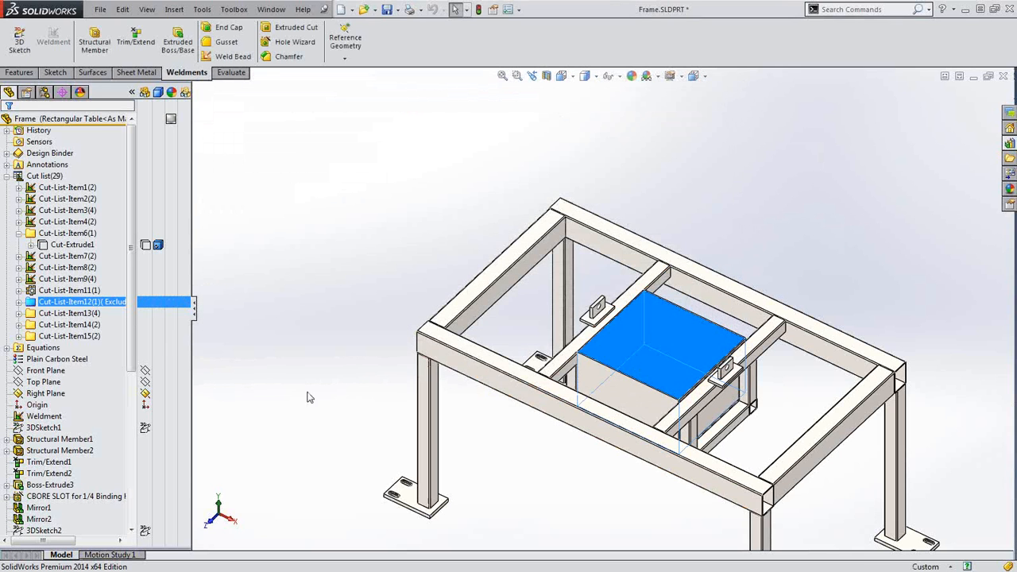
# Zoom to the foot plate and check Cut-List-Item13: Plain Carbon Steel, PLATE 12 x 90 x 160
pyautogui.click(358, 398)
pyautogui.scroll(-5, 422, 494)
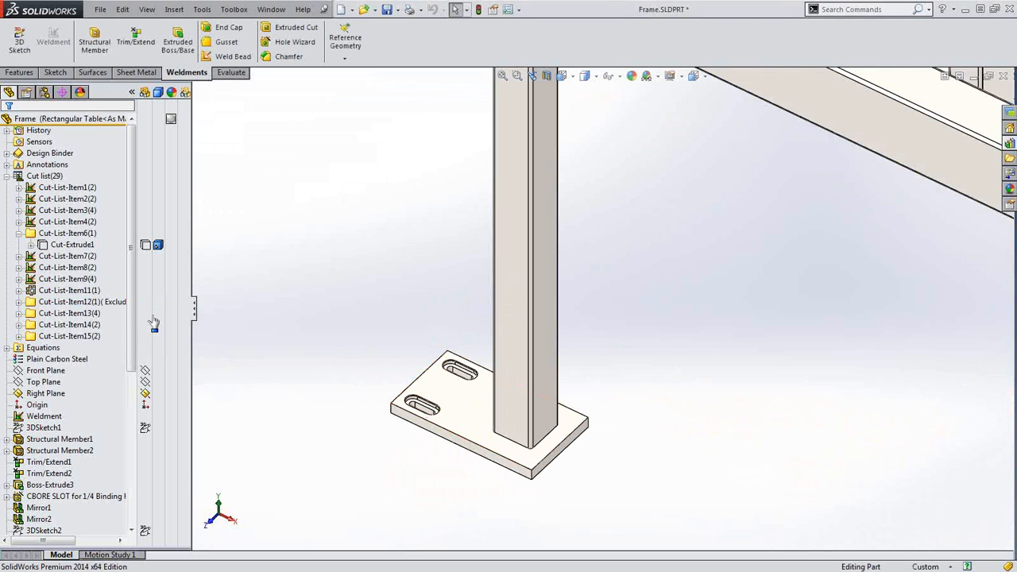
pyautogui.scroll(-1, 132, 310)
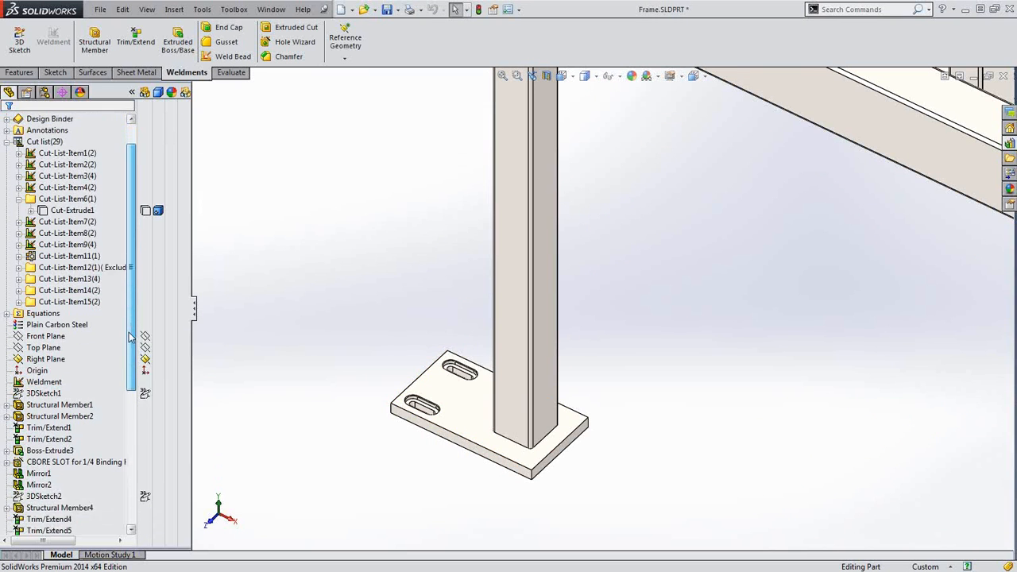
pyautogui.scroll(1, 132, 304)
pyautogui.click(470, 404)
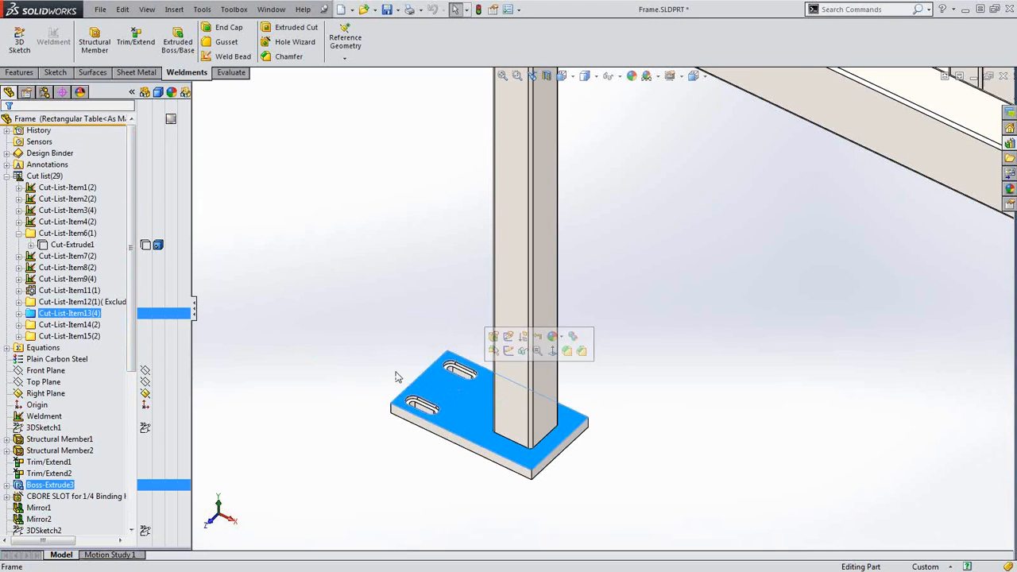
pyautogui.click(330, 352)
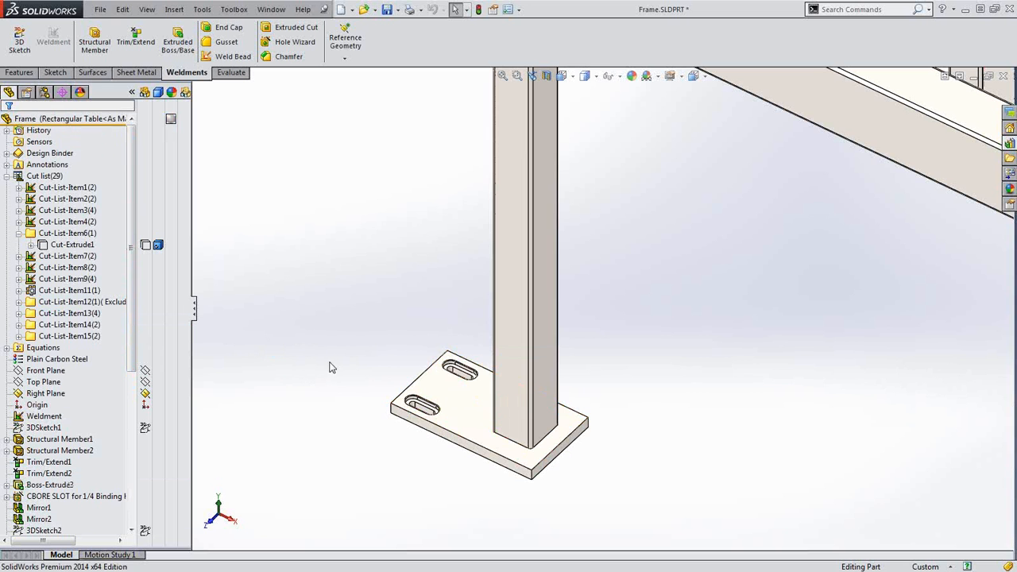
pyautogui.click(487, 416)
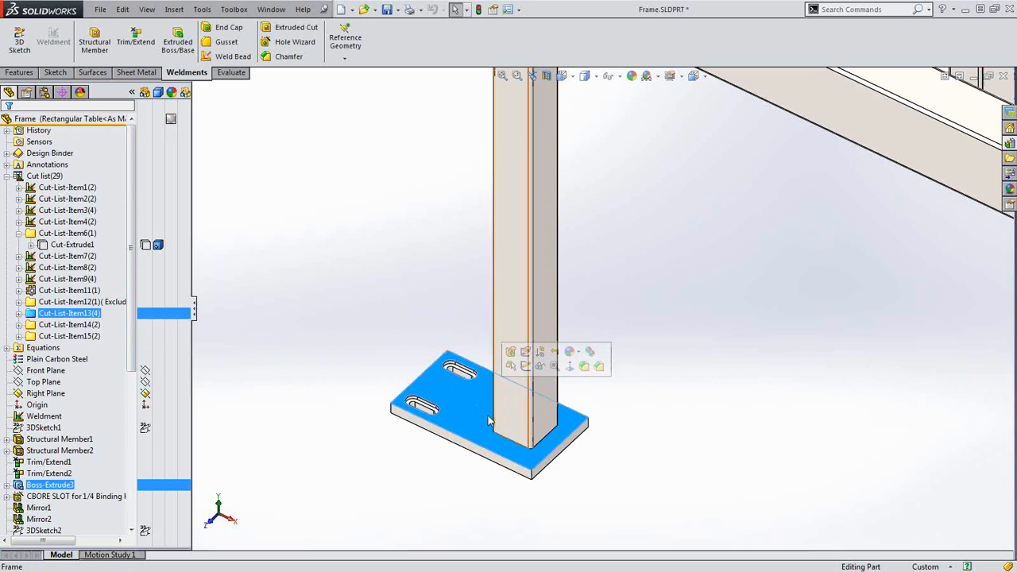
pyautogui.rightClick(68, 316)
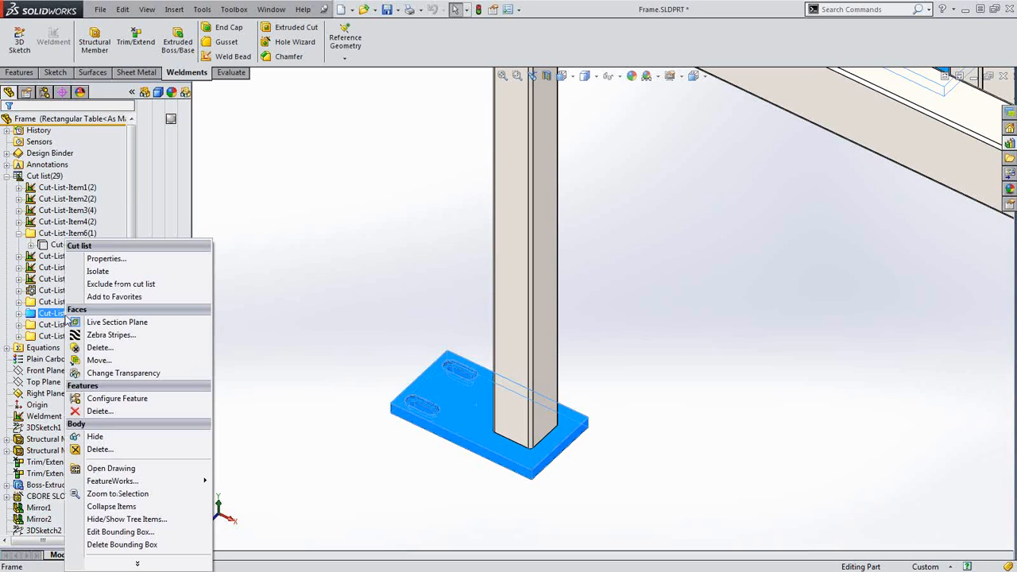
pyautogui.click(105, 258)
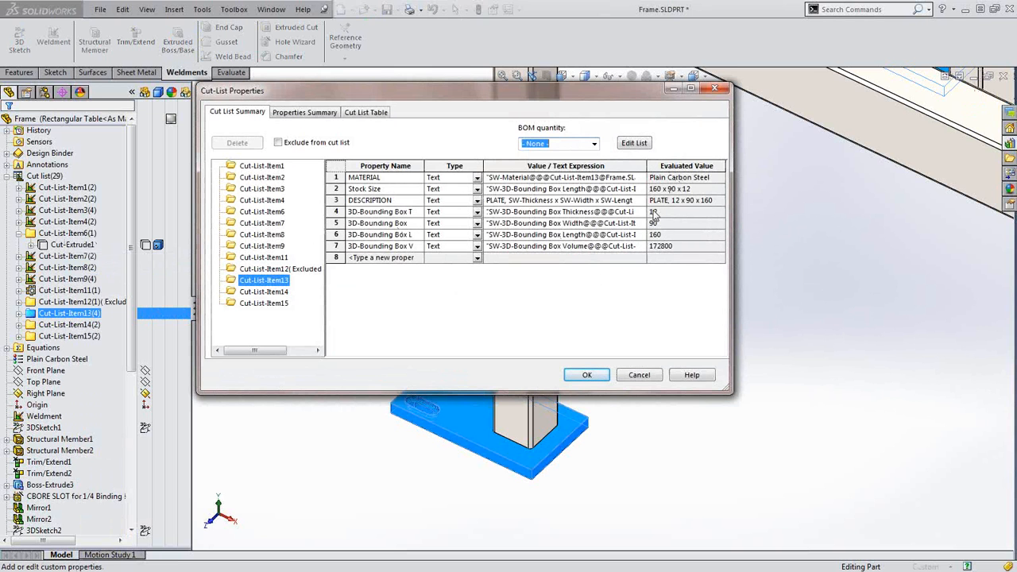
pyautogui.click(587, 374)
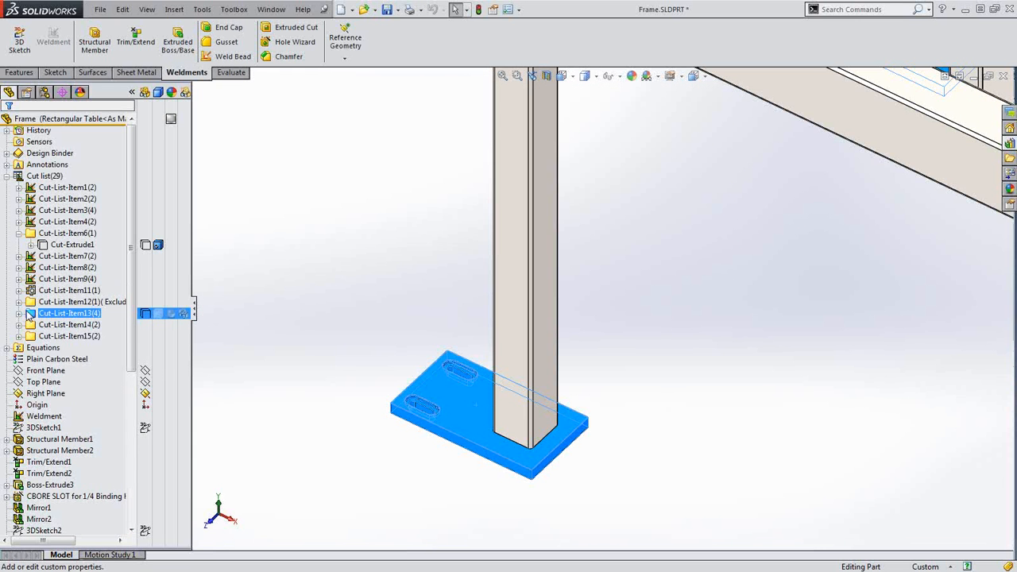
# Insert the CBORE SLOT plate body into a new part named props, carrying cut-list properties
pyautogui.click(19, 313)
pyautogui.rightClick(63, 359)
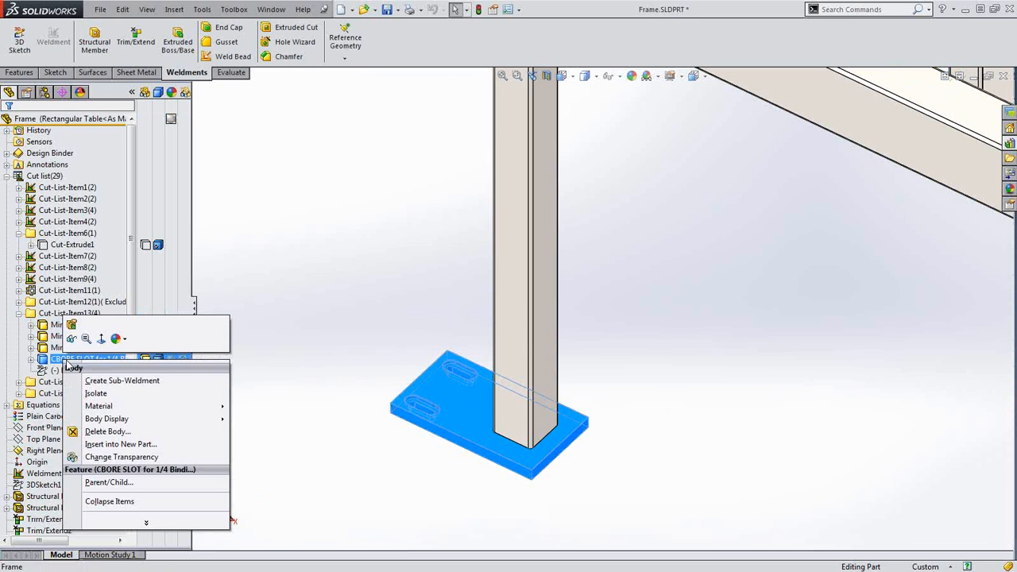
pyautogui.click(119, 445)
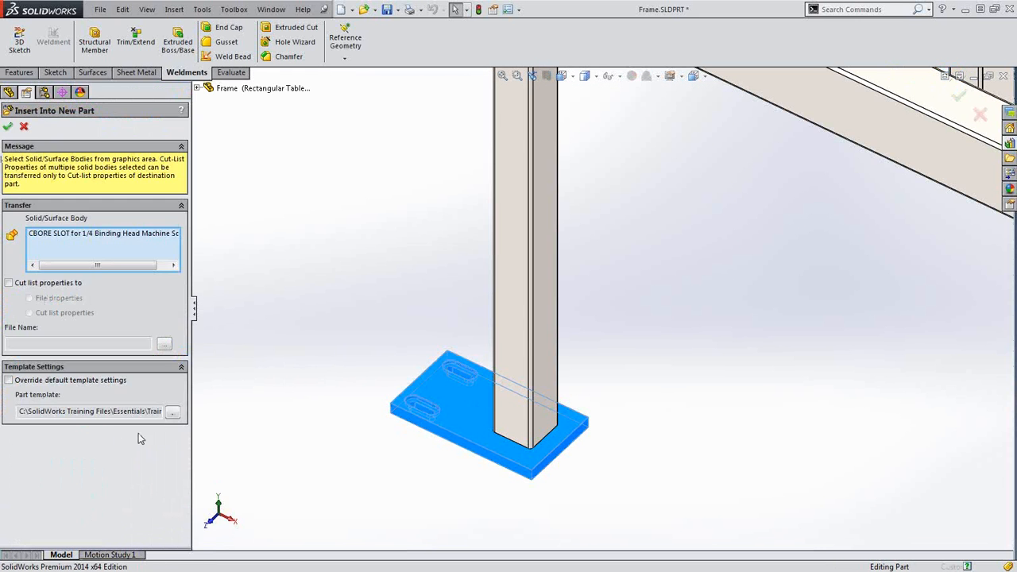
pyautogui.press('ctrl')
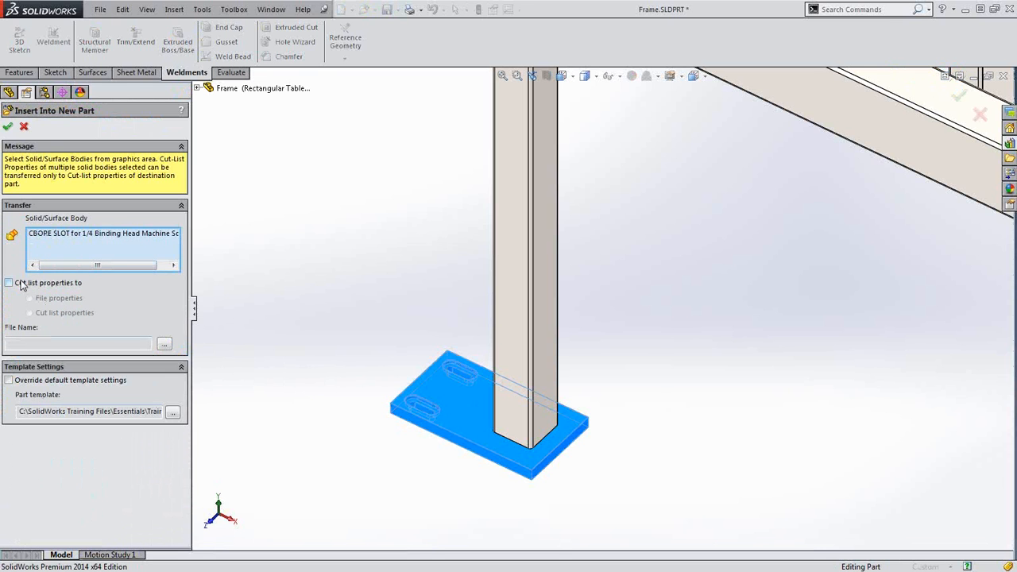
pyautogui.click(9, 283)
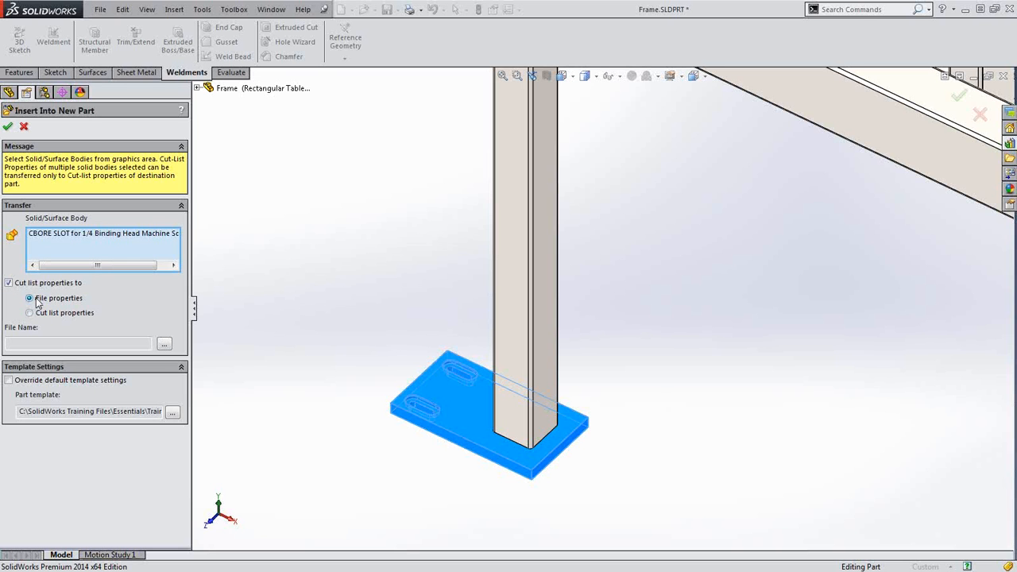
pyautogui.click(164, 345)
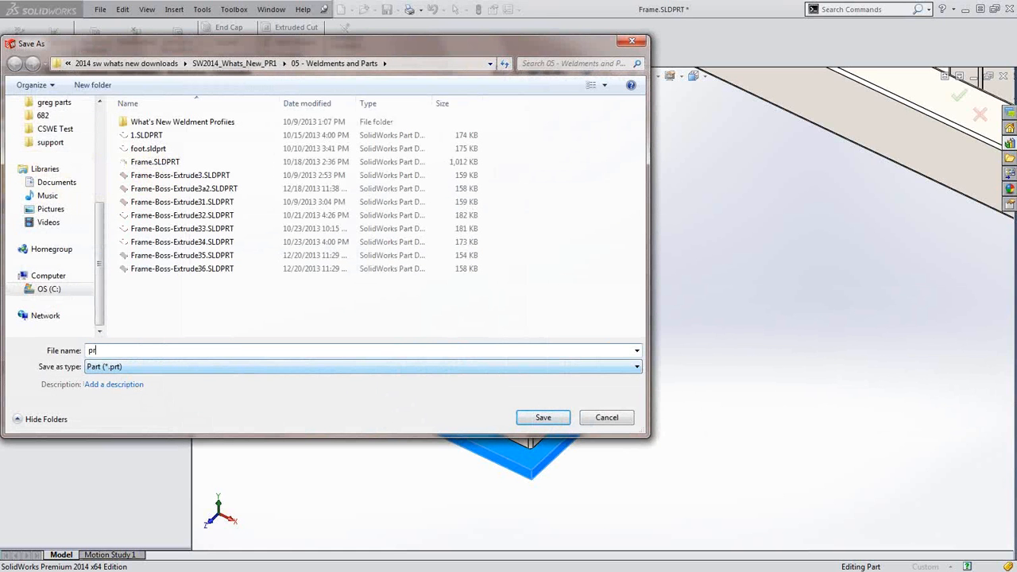
pyautogui.write('props')
pyautogui.press('Return')
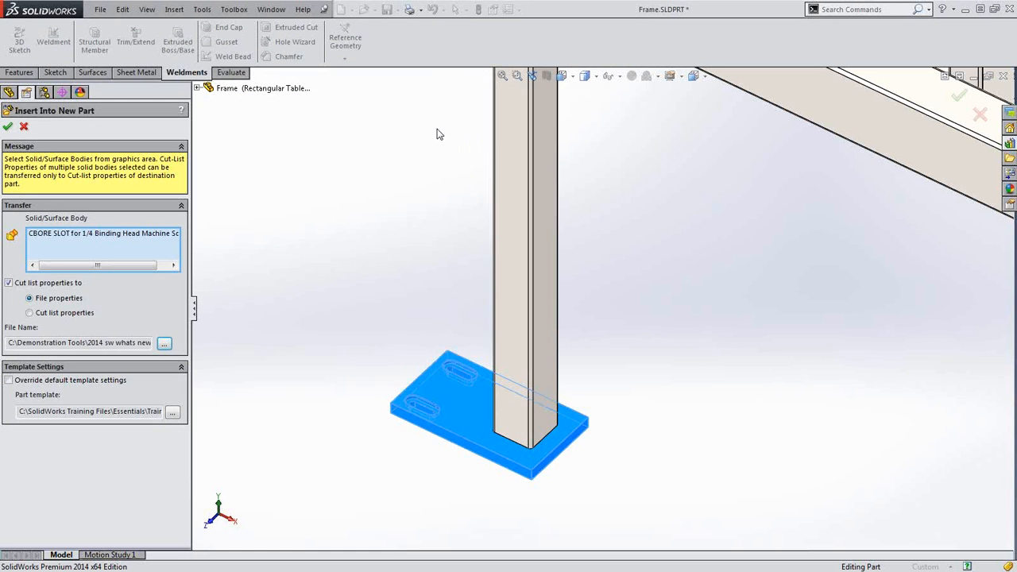
# Create props.sldprt, confirm its custom properties link to Frame.SLDPRT, and close it
pyautogui.click(8, 126)
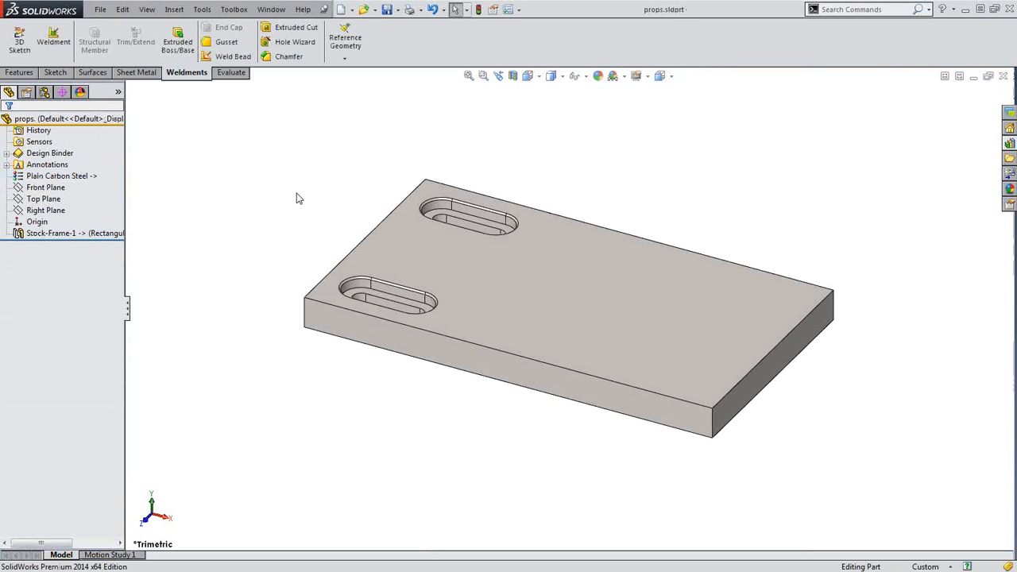
pyautogui.click(100, 10)
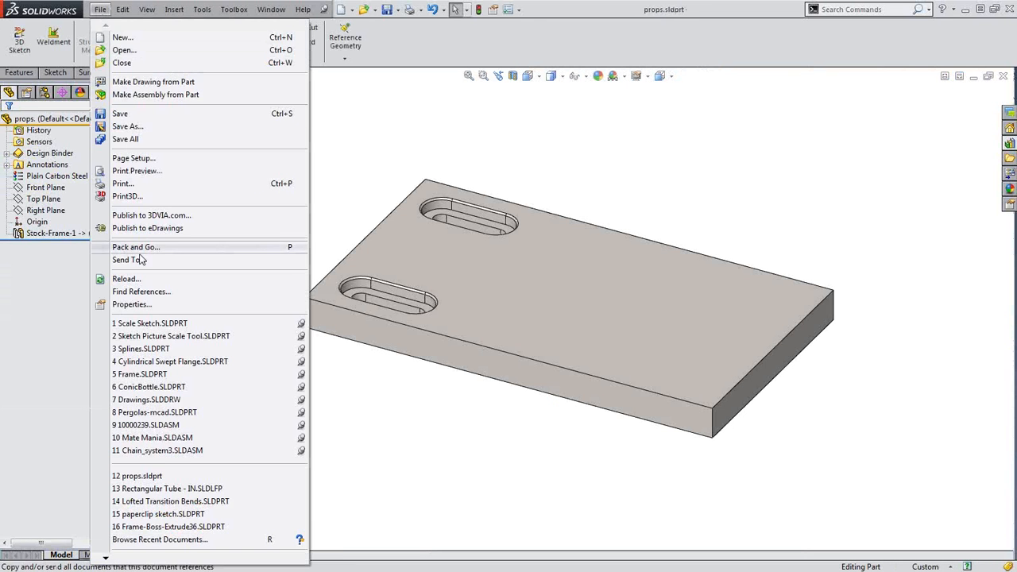
pyautogui.click(119, 302)
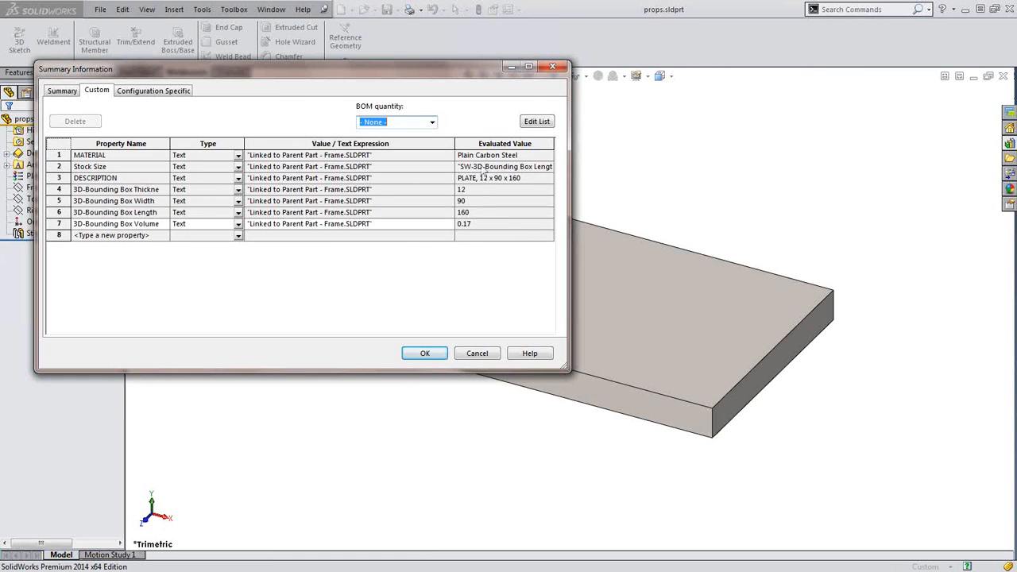
pyautogui.click(427, 355)
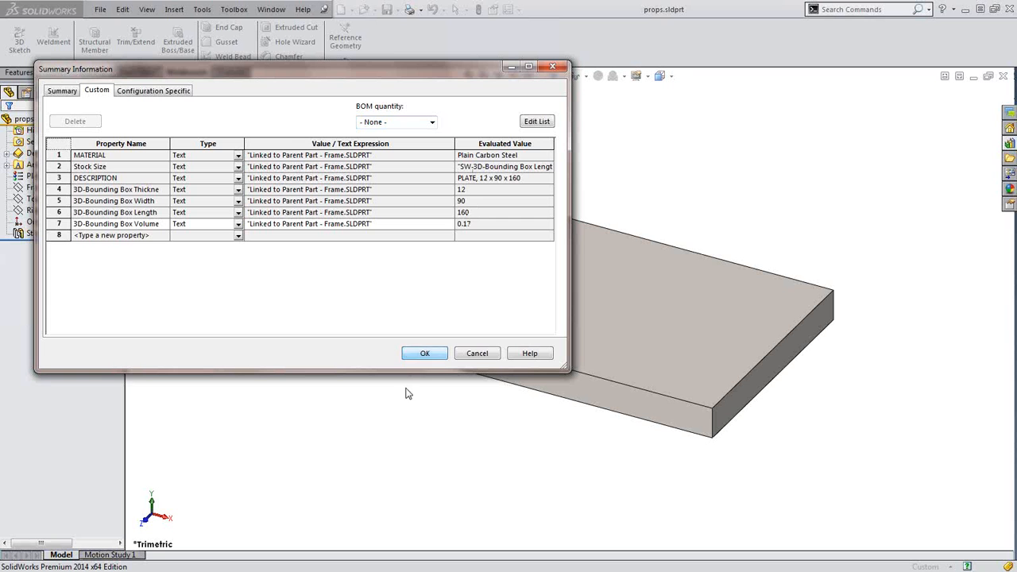
pyautogui.click(475, 358)
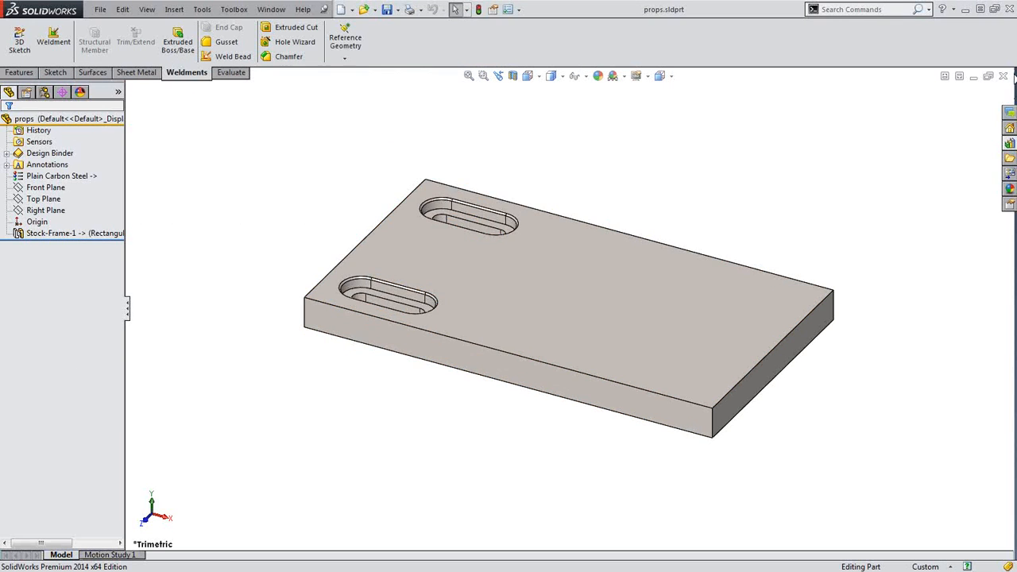
pyautogui.click(1004, 76)
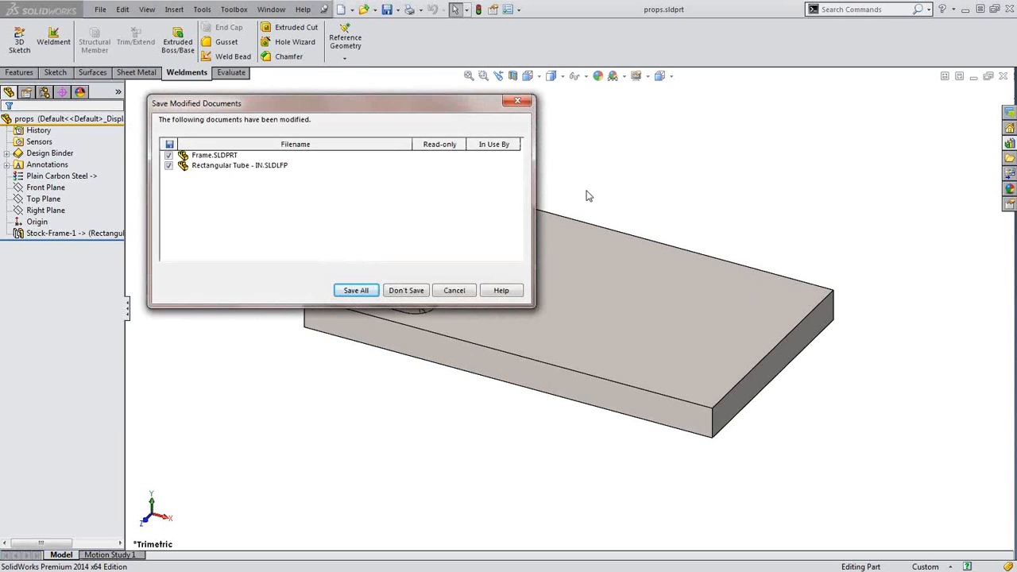
# Discard changes, close Frame.SLDPRT, and open Drawings.SLDDRW from recent documents
pyautogui.click(407, 290)
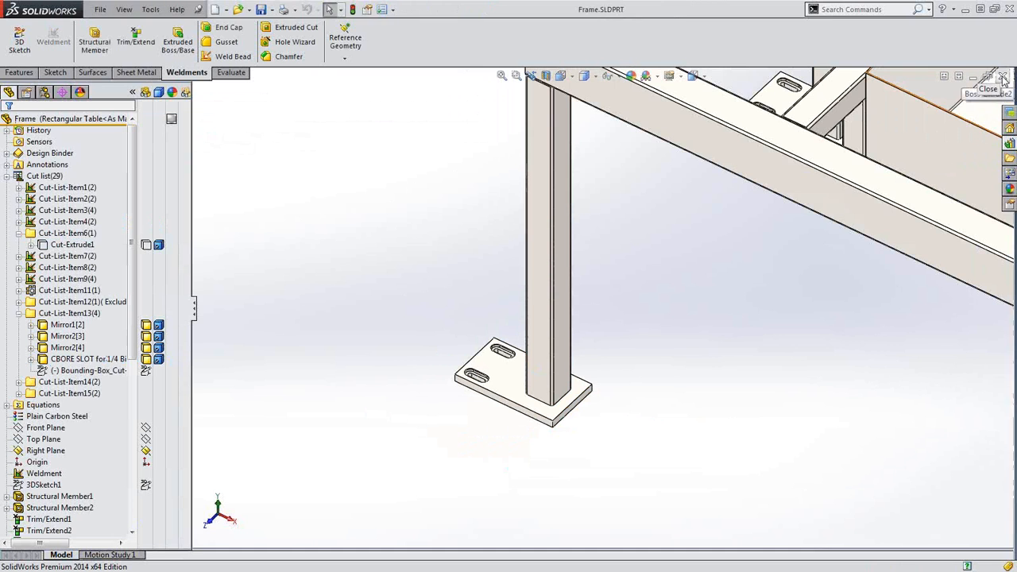
pyautogui.click(1004, 77)
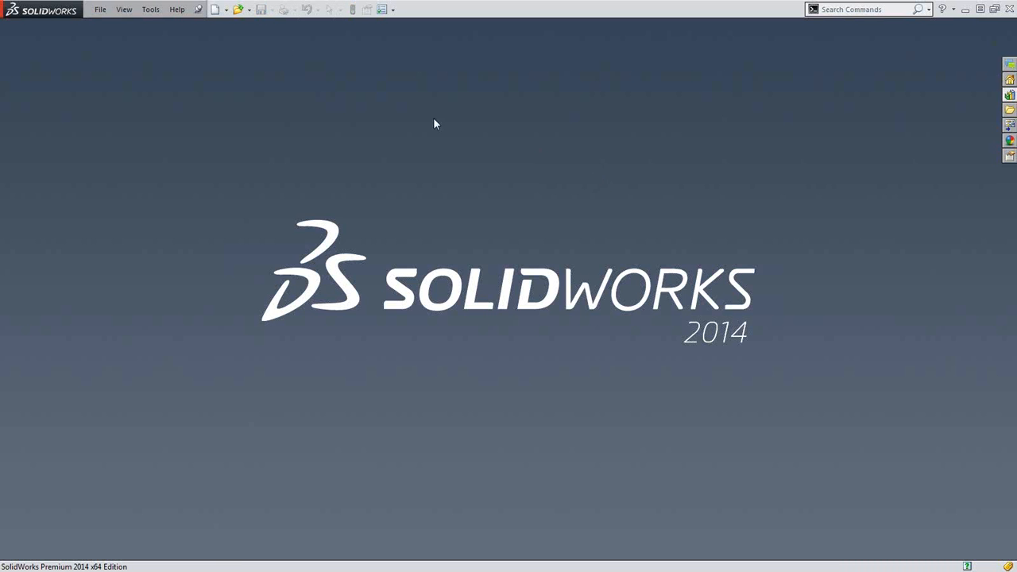
pyautogui.press('r')
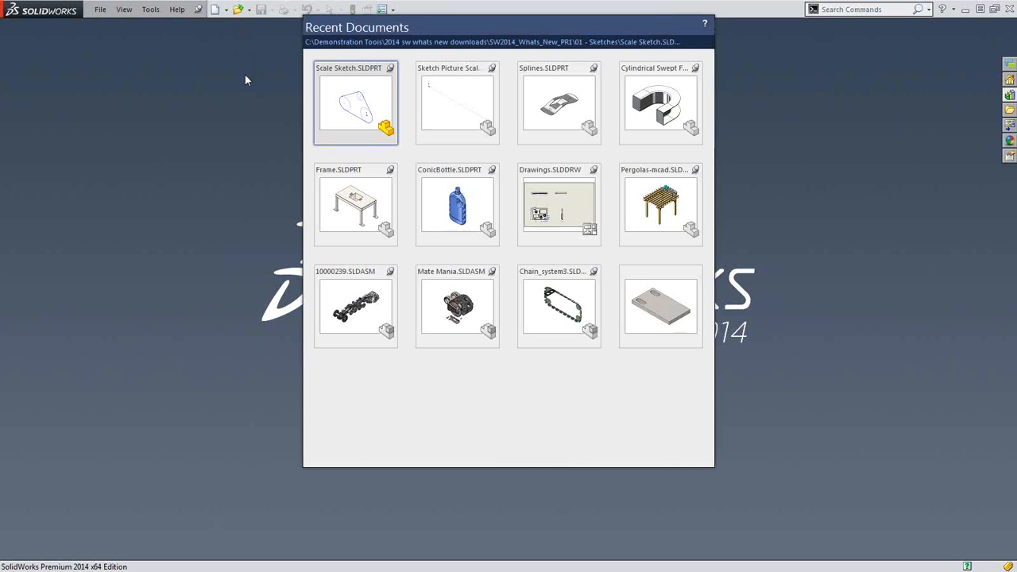
pyautogui.click(541, 197)
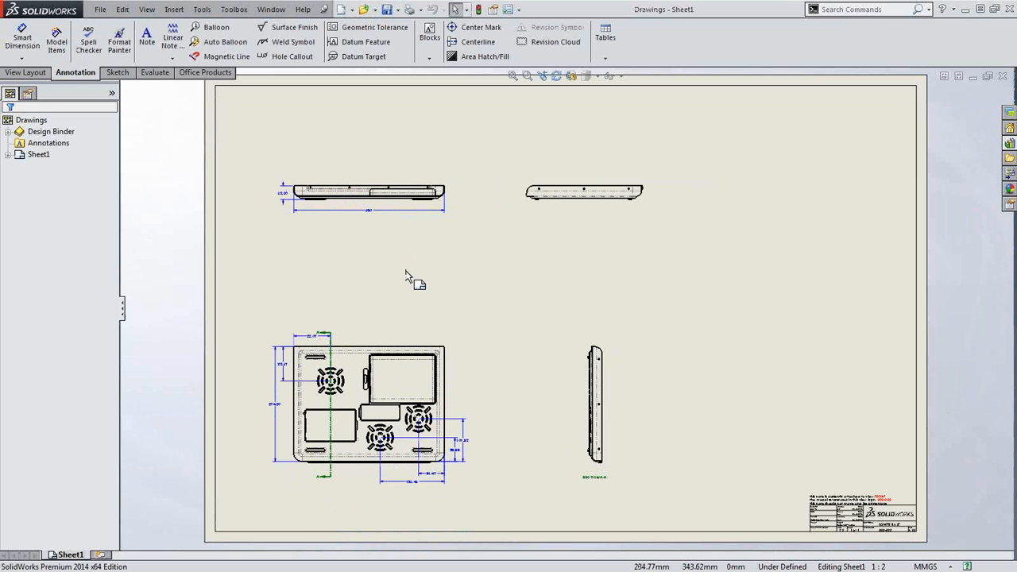
# Open the Lower Base part from the bottom view, tilt it, and expand its Annotations folder
pyautogui.click(453, 350)
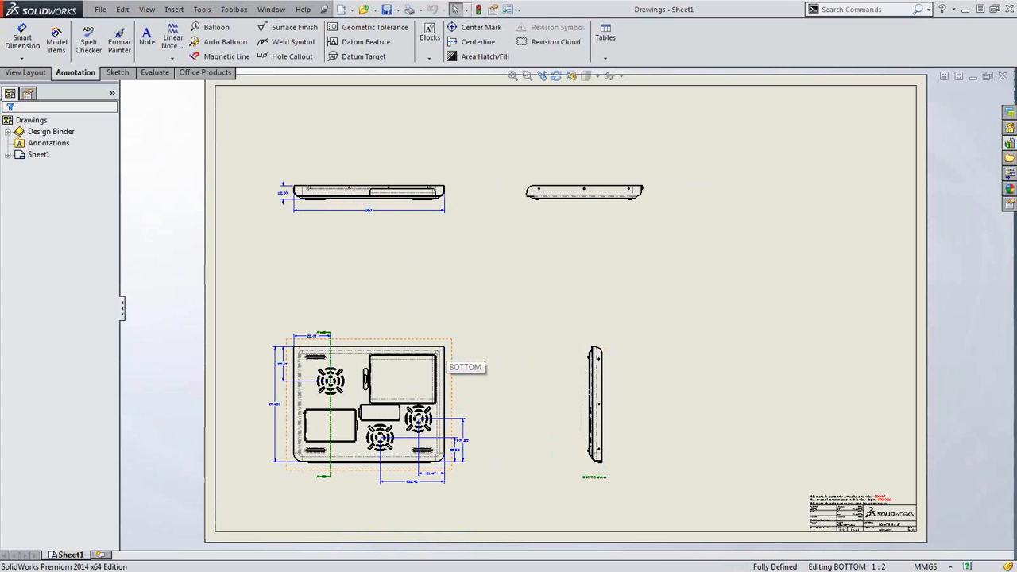
pyautogui.click(481, 305)
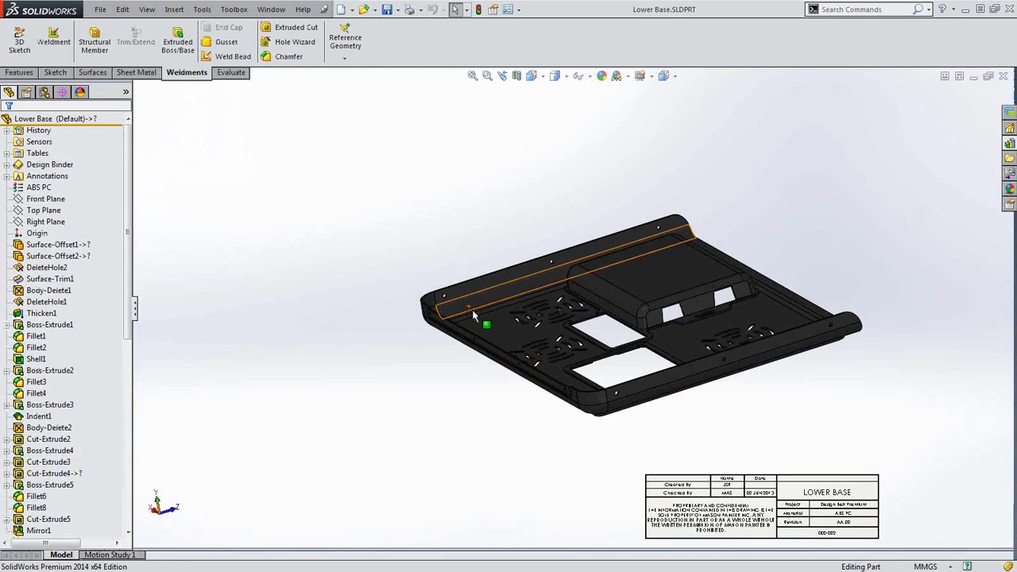
pyautogui.moveTo(558, 326); pyautogui.dragTo(583, 368, button='middle')
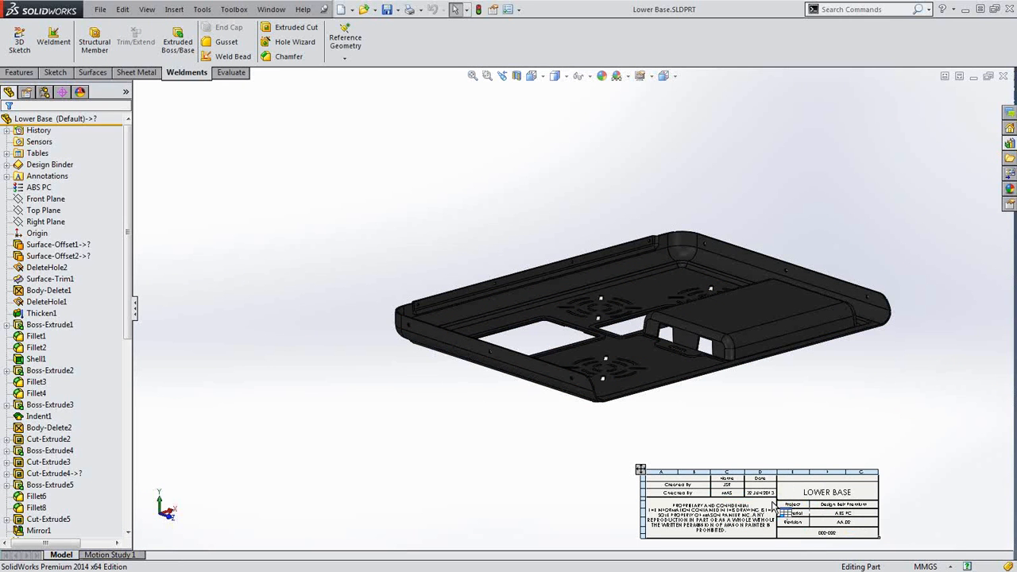
pyautogui.click(6, 177)
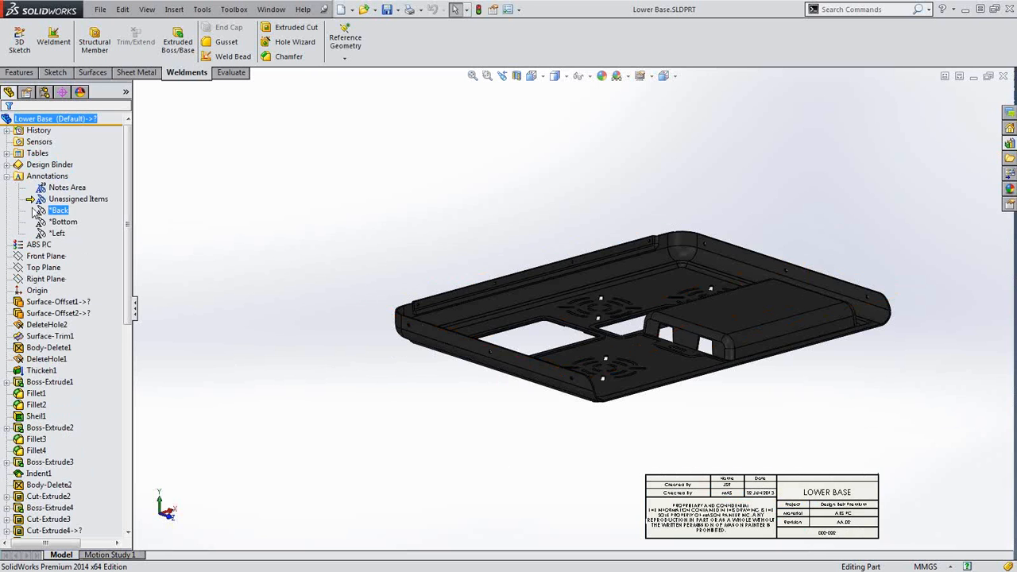
# Show the part's annotation views, orbit to its top face, then return to Drawings Sheet1
pyautogui.click(43, 189)
pyautogui.moveTo(291, 304); pyautogui.dragTo(274, 318, button='middle')
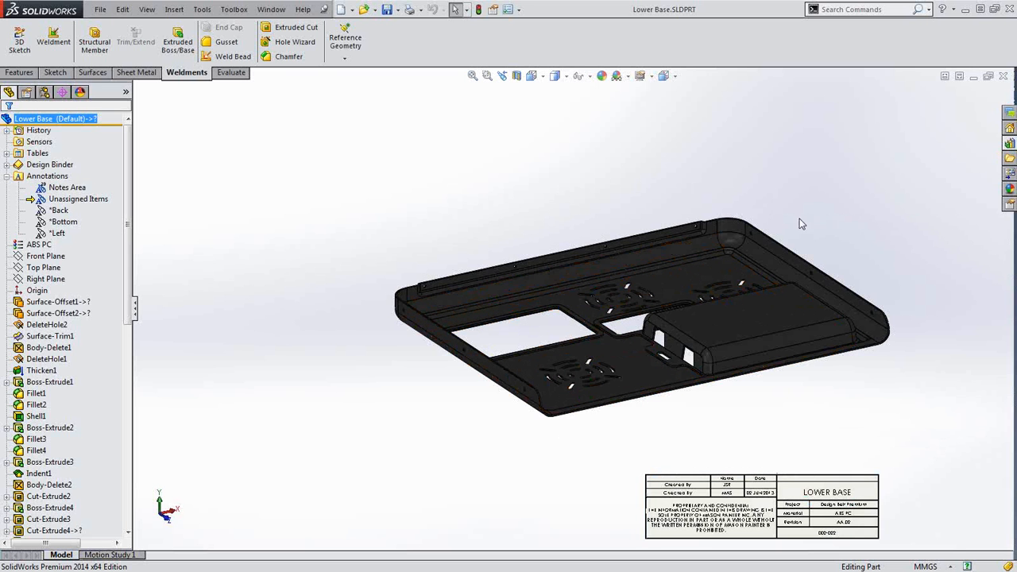
pyautogui.click(1003, 76)
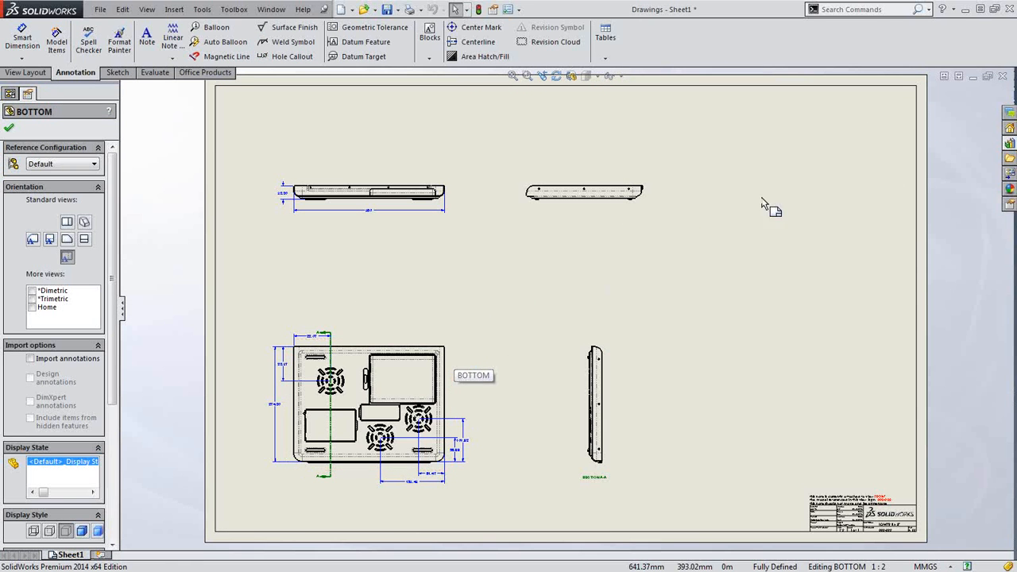
# Place the (A) Bottom view of Lower Base onto the sheet from the View Palette
pyautogui.click(1010, 174)
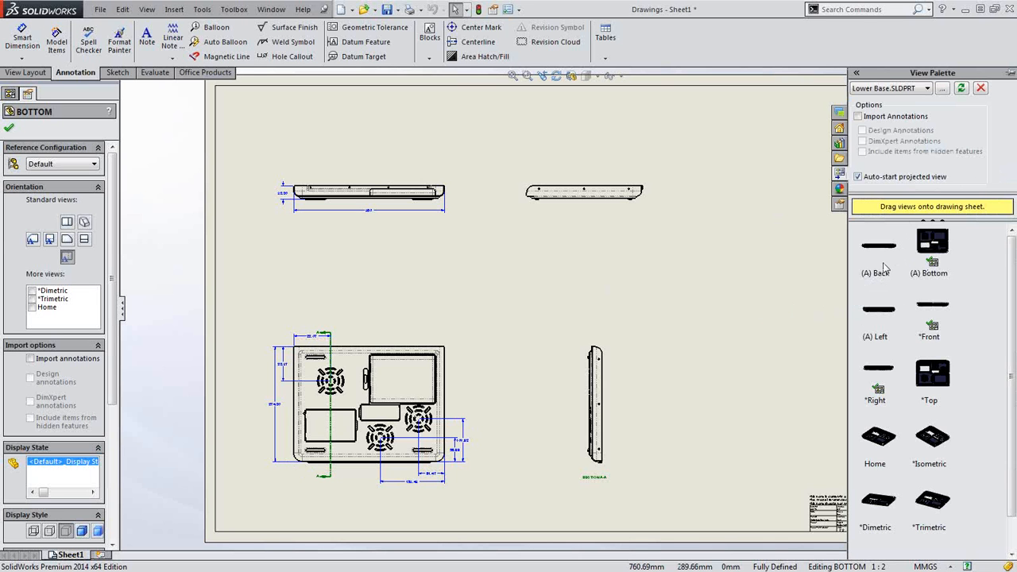
pyautogui.click(930, 380)
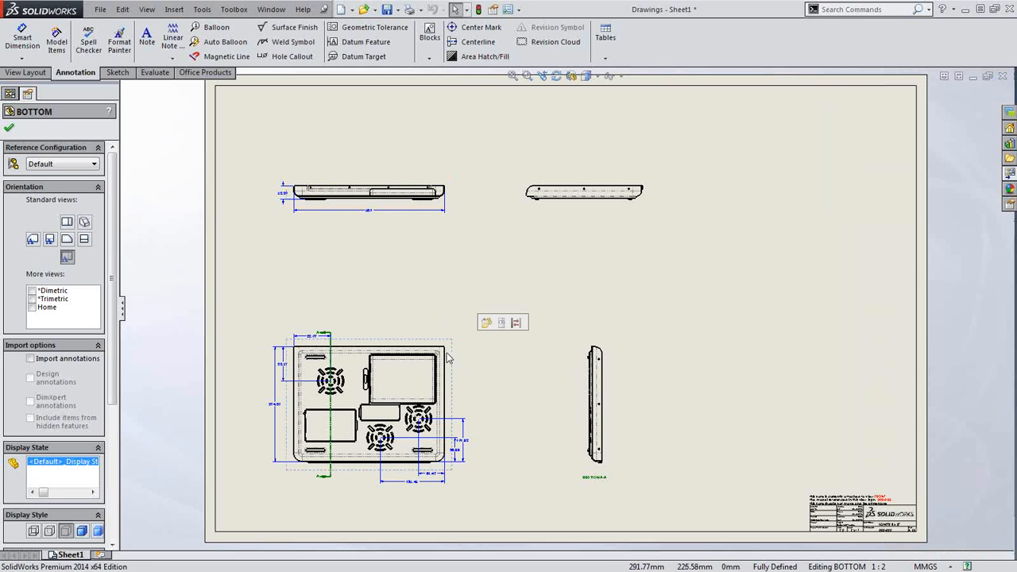
pyautogui.click(1014, 173)
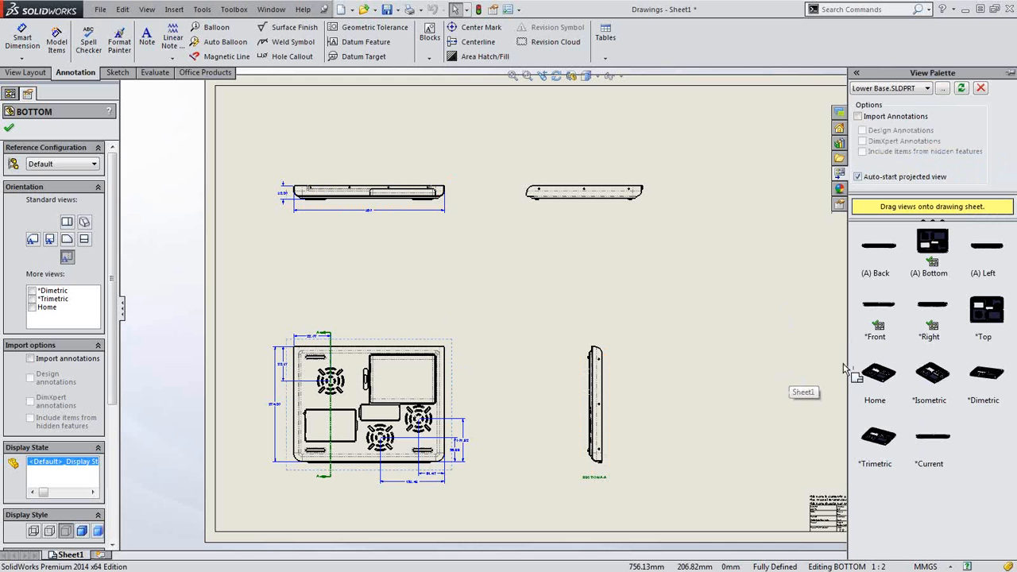
pyautogui.click(942, 245)
pyautogui.moveTo(938, 246); pyautogui.dragTo(767, 384)
pyautogui.press('Escape')
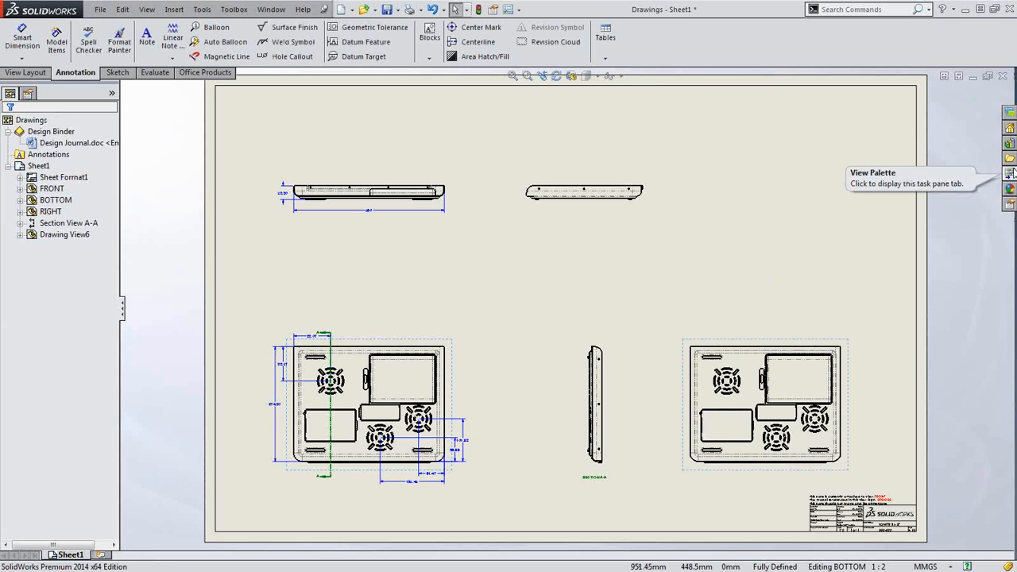
# Delete the unwanted Drawing View6 from the sheet and bring the View Palette back
pyautogui.click(1012, 173)
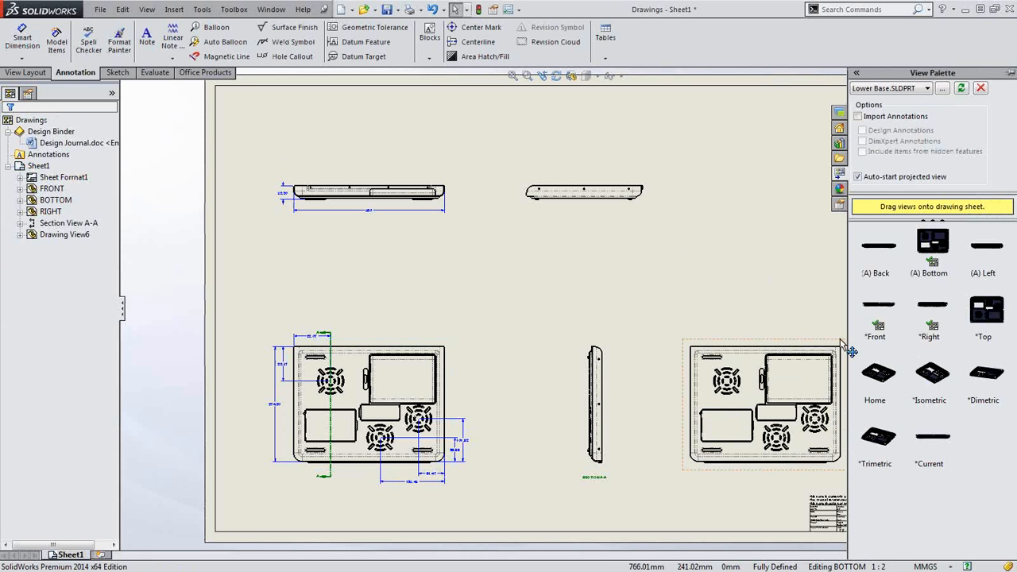
pyautogui.click(777, 350)
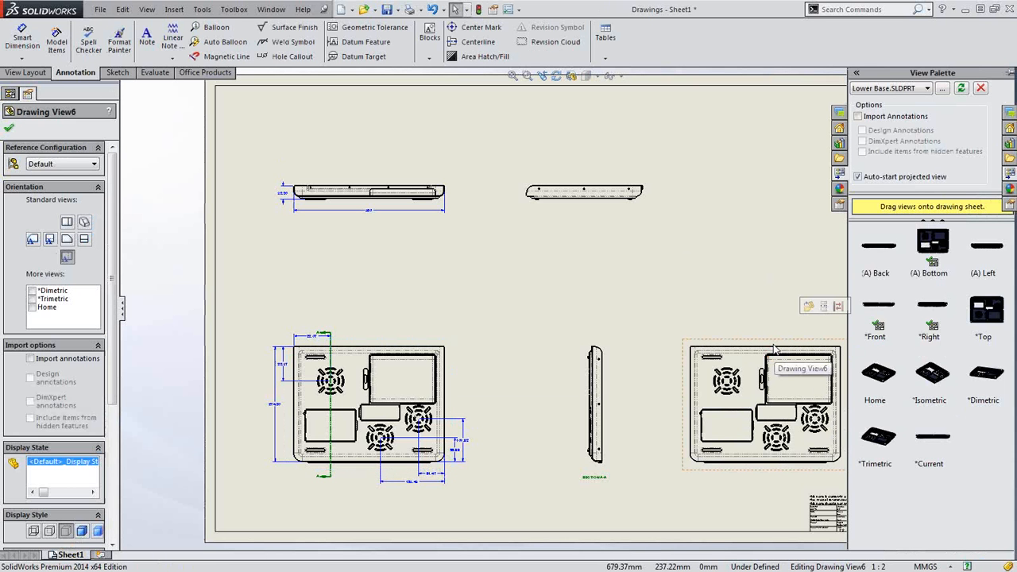
pyautogui.press('Delete')
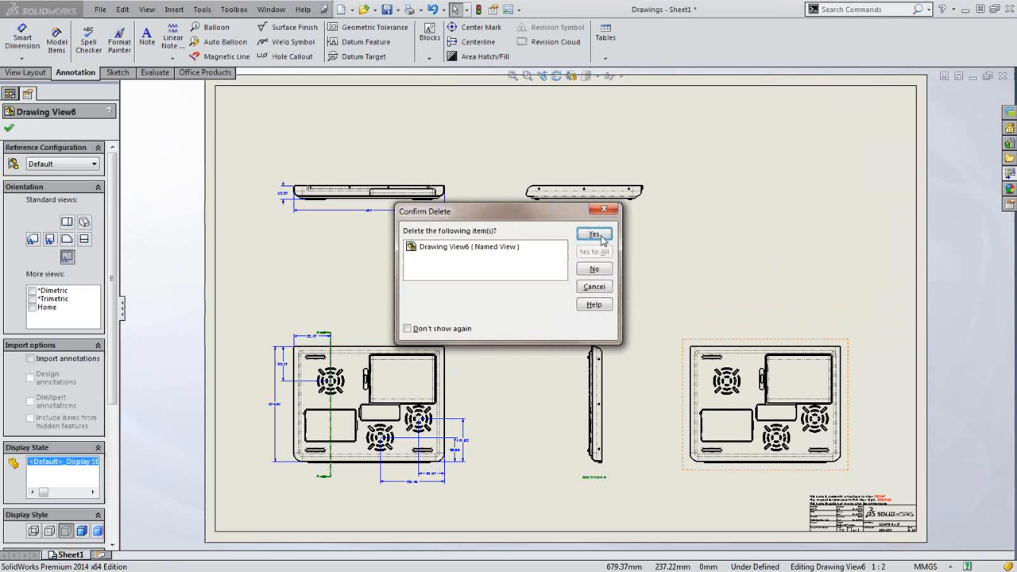
pyautogui.click(601, 238)
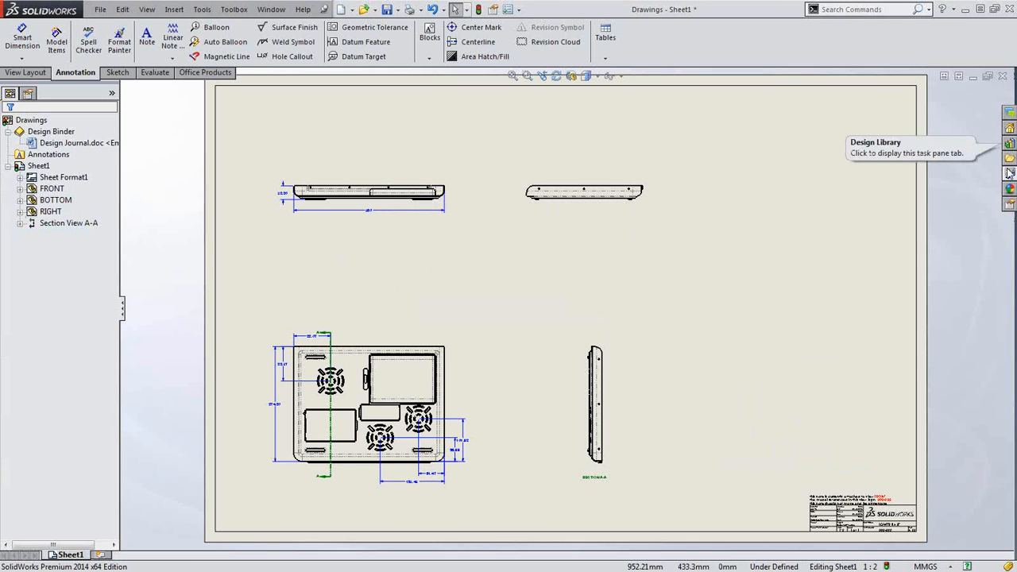
pyautogui.click(1009, 172)
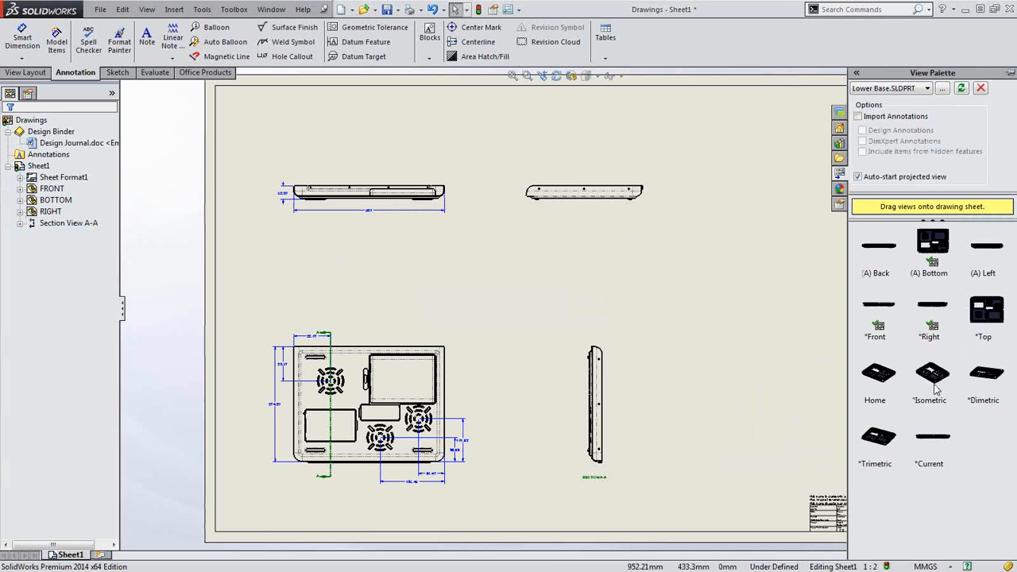
# Drop the *Isometric view onto the sheet and move it to the upper-right corner
pyautogui.moveTo(935, 388); pyautogui.dragTo(803, 200)
pyautogui.press('Escape')
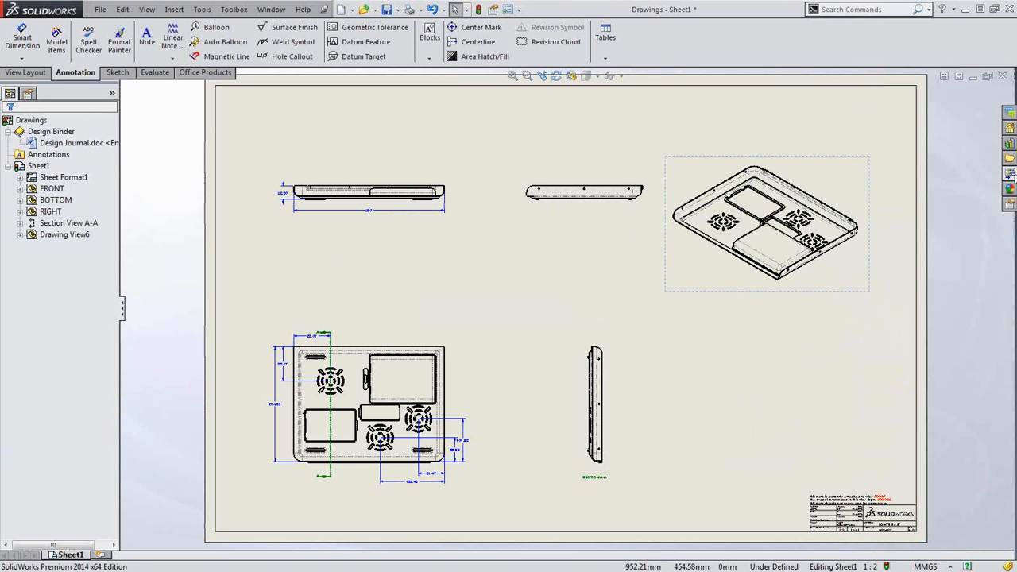
pyautogui.click(1009, 173)
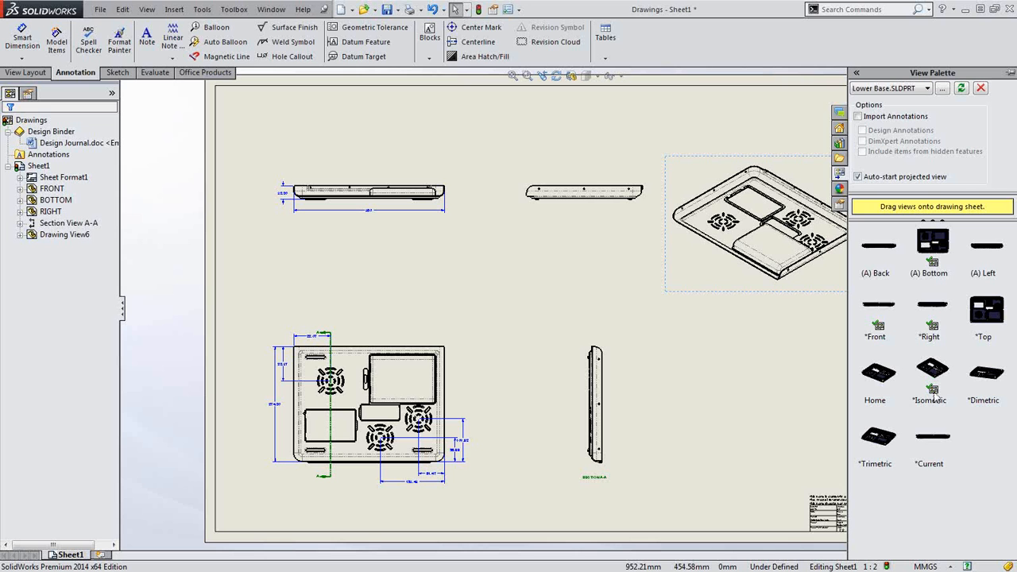
pyautogui.click(771, 310)
pyautogui.click(769, 355)
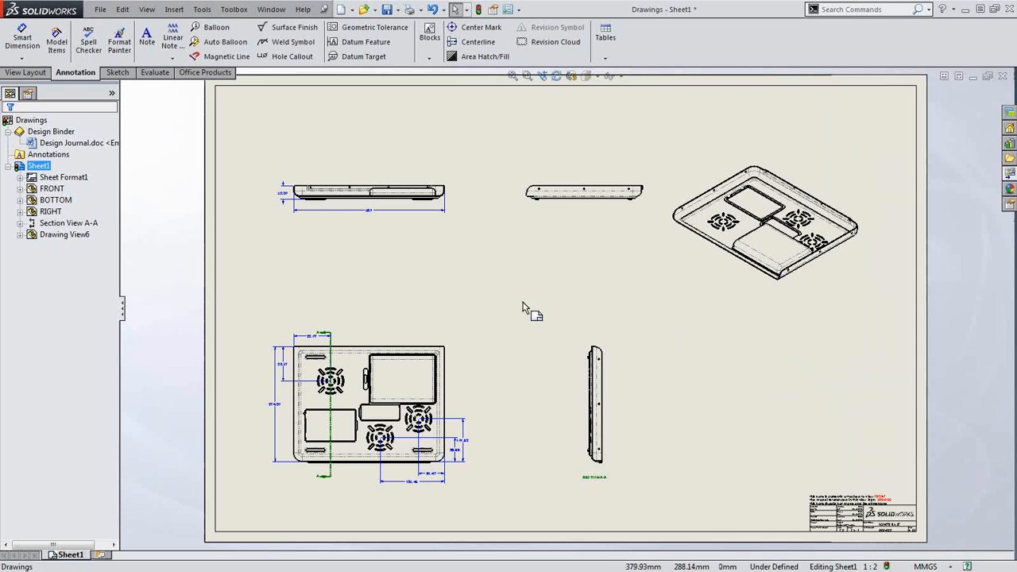
pyautogui.moveTo(727, 291)
pyautogui.mouseDown()
pyautogui.moveTo(758, 283)
pyautogui.moveTo(753, 242)
pyautogui.mouseUp()
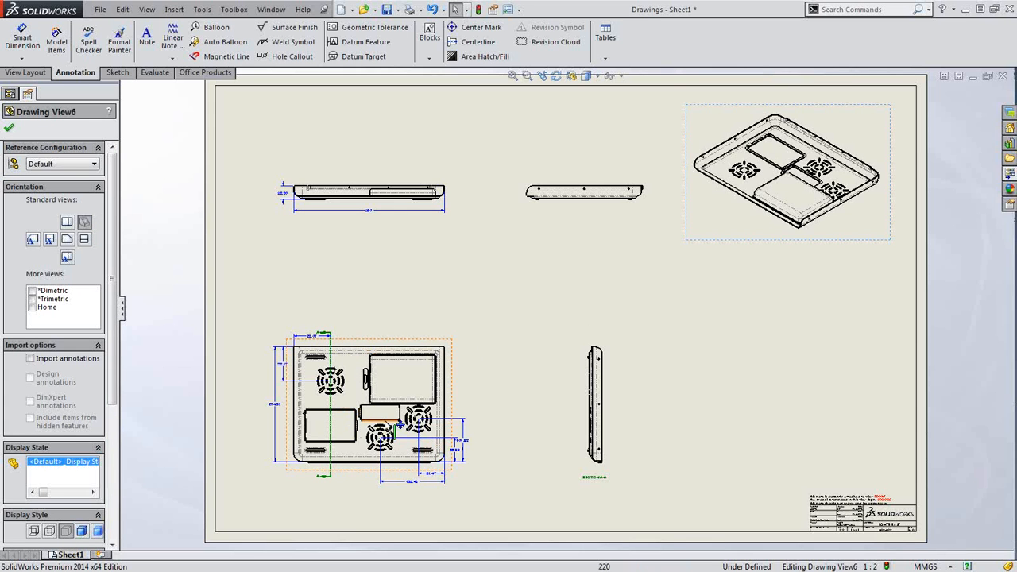
pyautogui.scroll(-3, 390, 433)
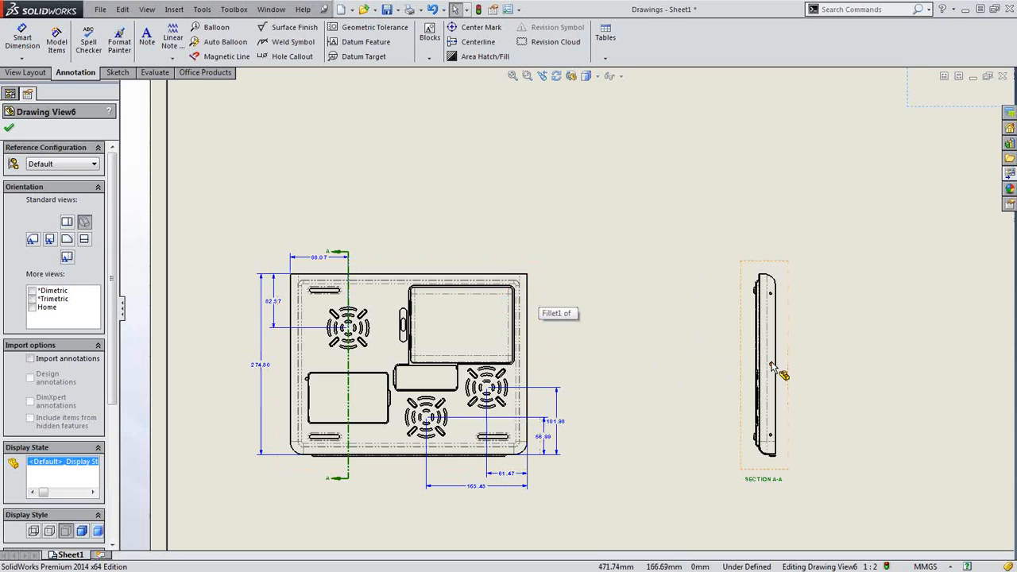
# Replace the model in all views with Laptop.SLDASM from the 07 - Drawings folder
pyautogui.rightClick(533, 279)
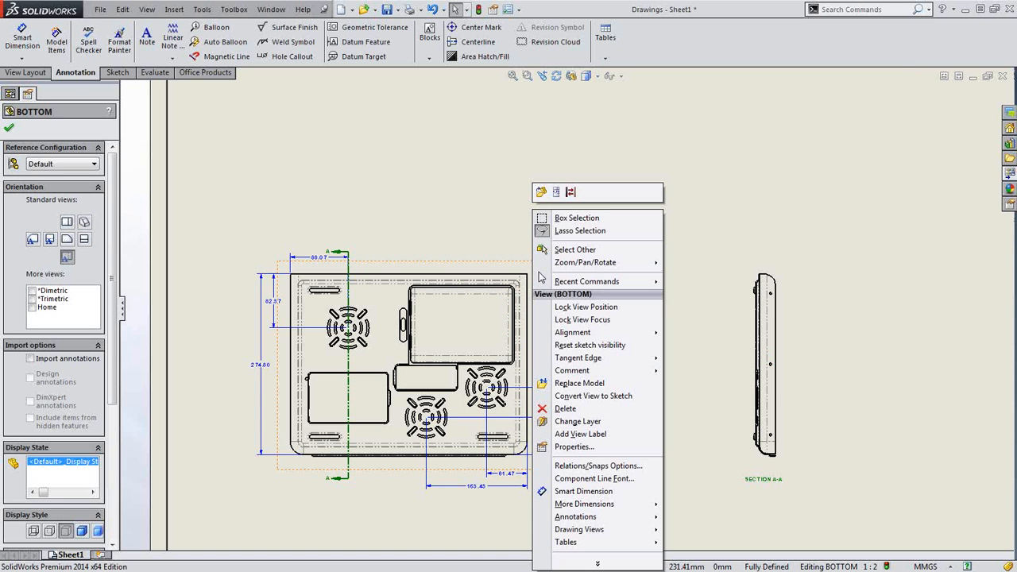
pyautogui.moveTo(552, 288)
pyautogui.click(579, 384)
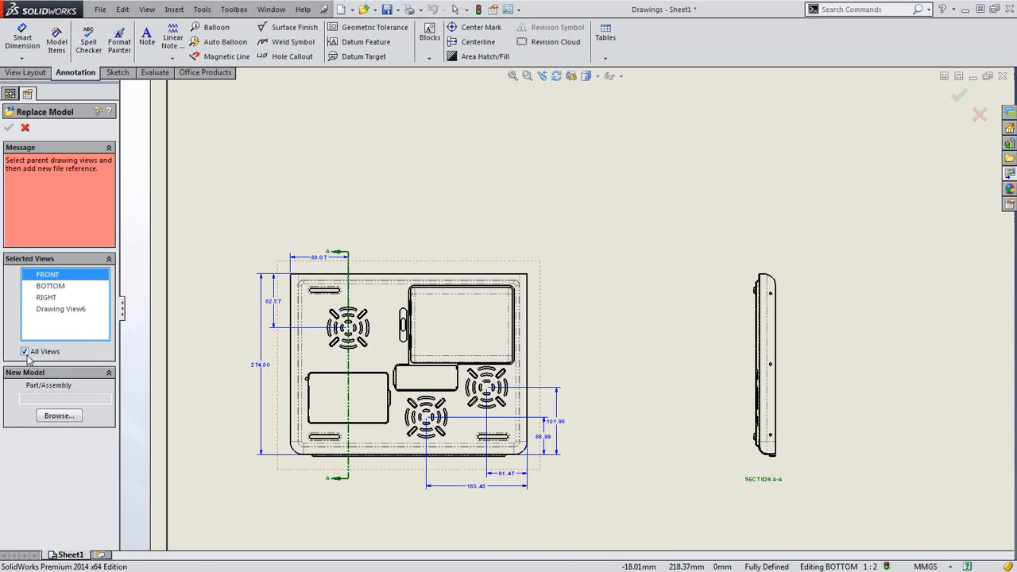
pyautogui.click(63, 413)
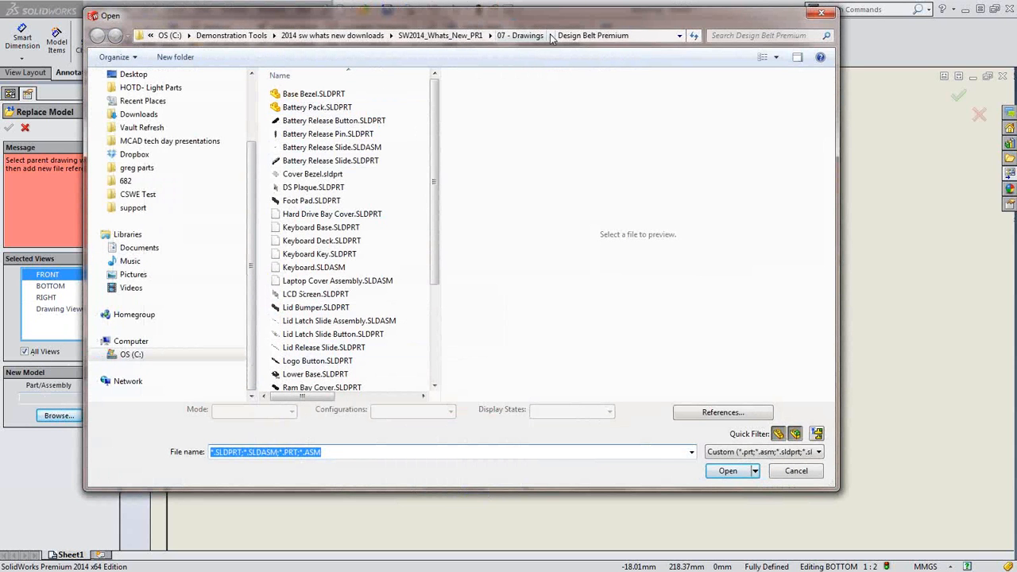
pyautogui.click(526, 36)
pyautogui.click(314, 107)
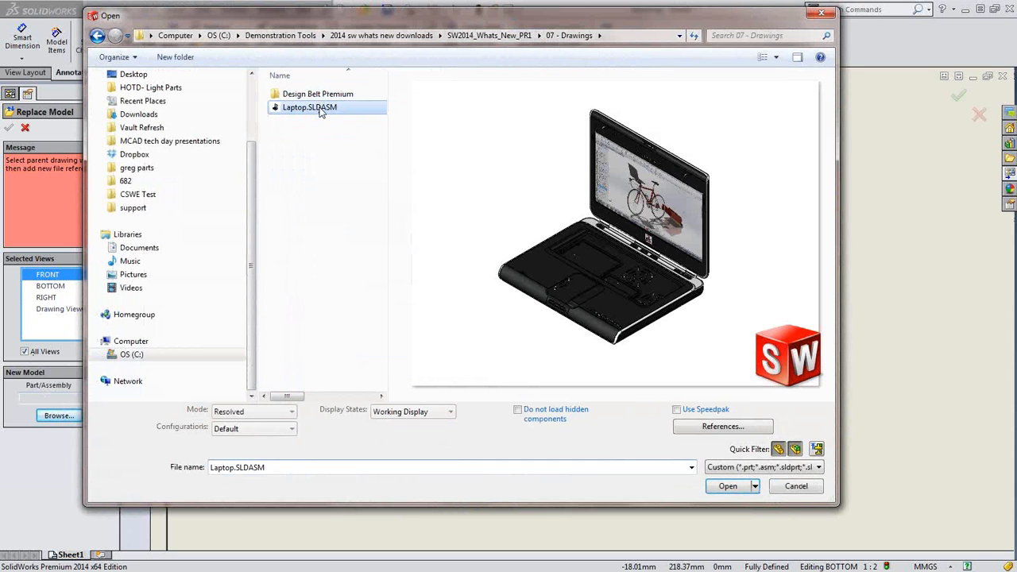
pyautogui.click(727, 486)
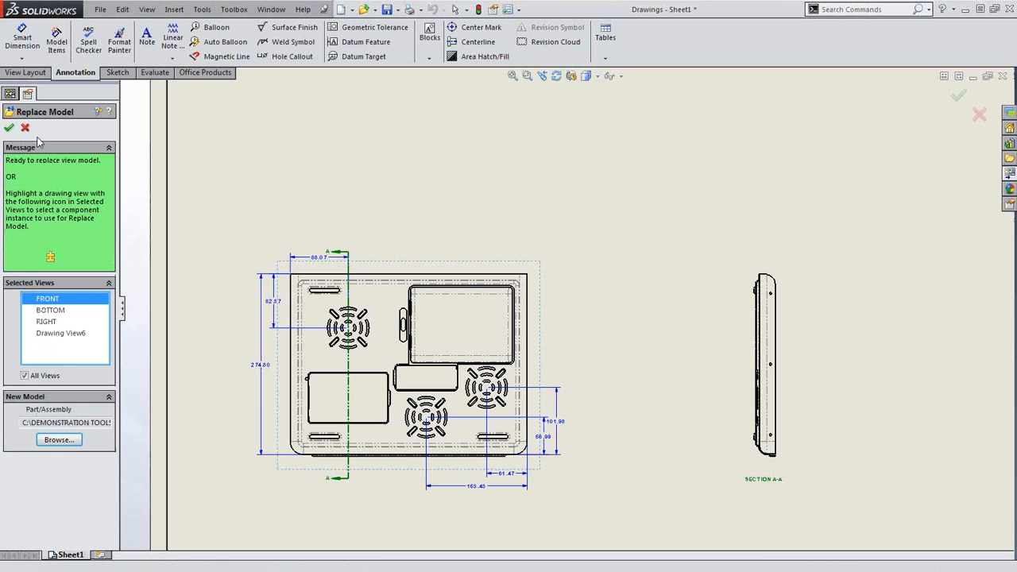
pyautogui.click(10, 128)
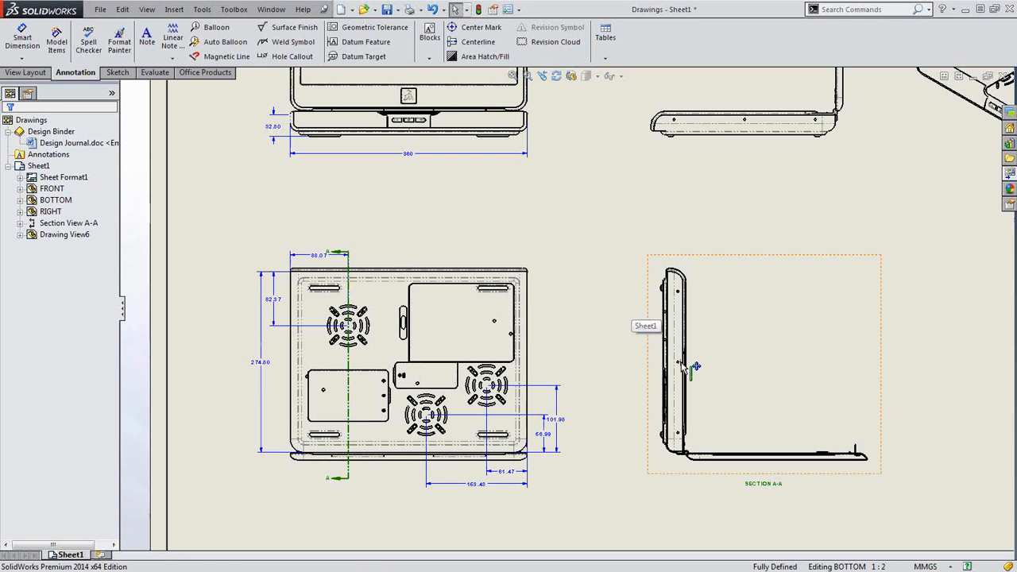
pyautogui.scroll(2, 685, 363)
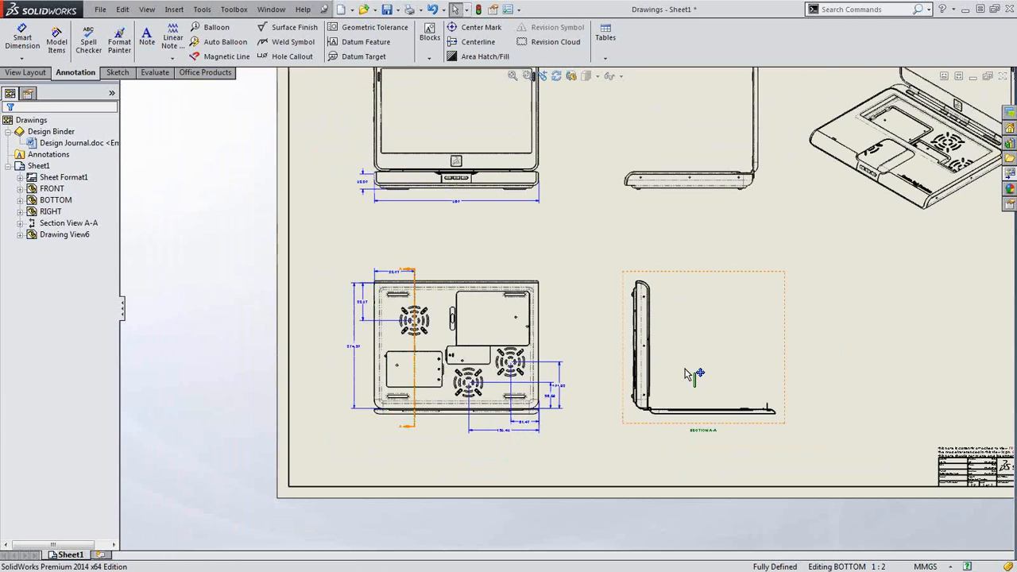
pyautogui.scroll(-2, 620, 356)
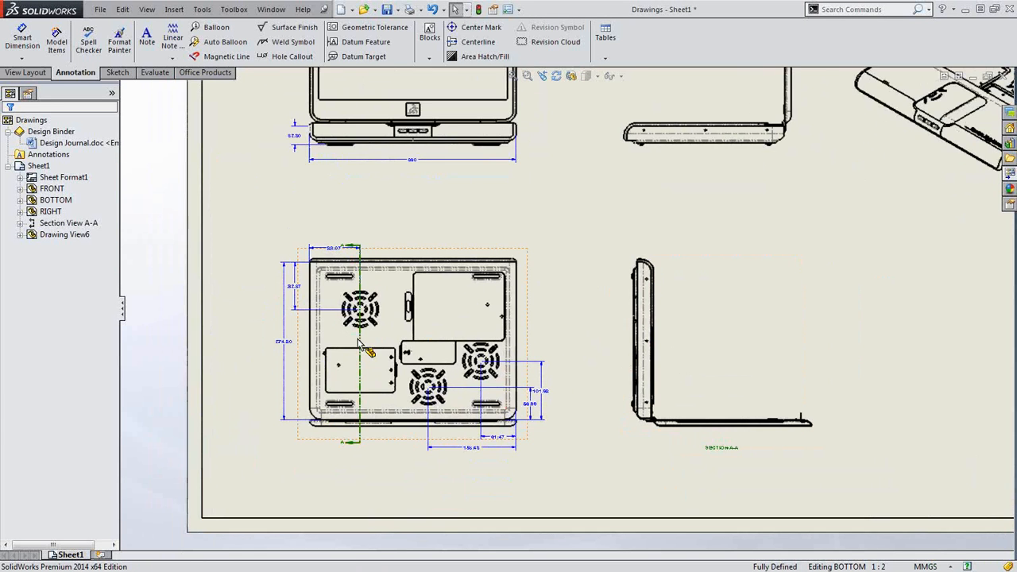
pyautogui.scroll(-3, 360, 345)
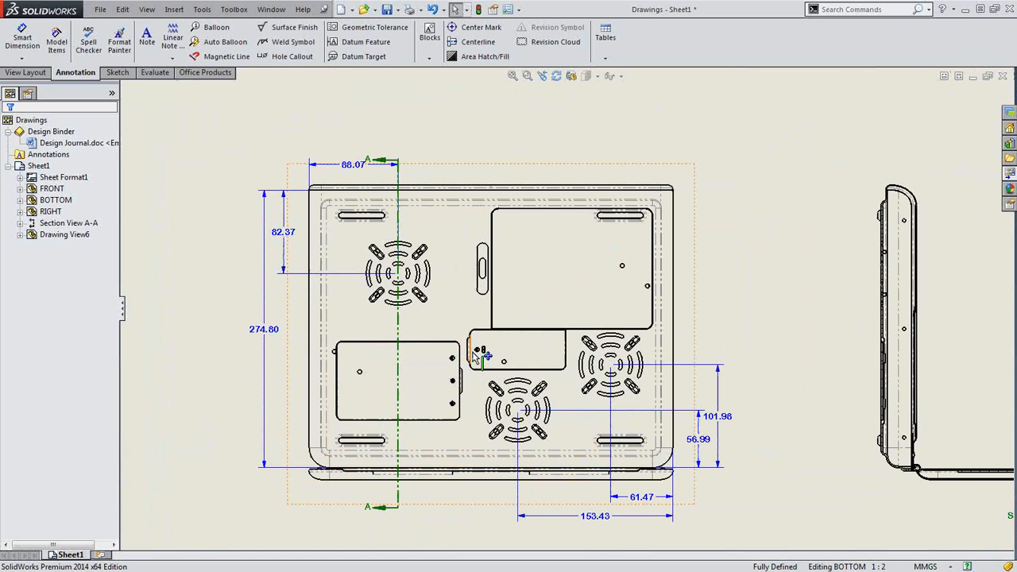
pyautogui.scroll(-5, 480, 354)
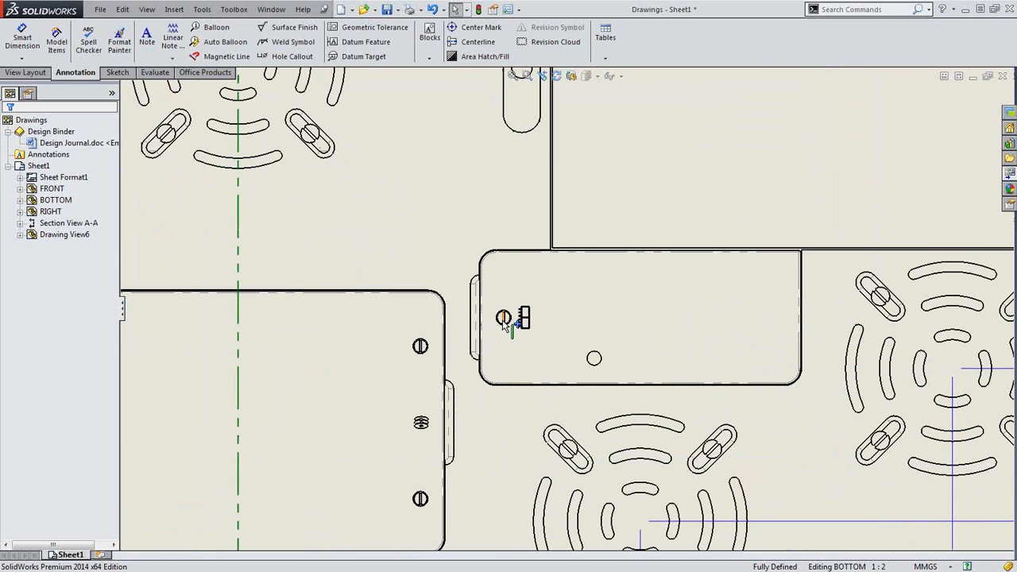
pyautogui.scroll(5, 509, 326)
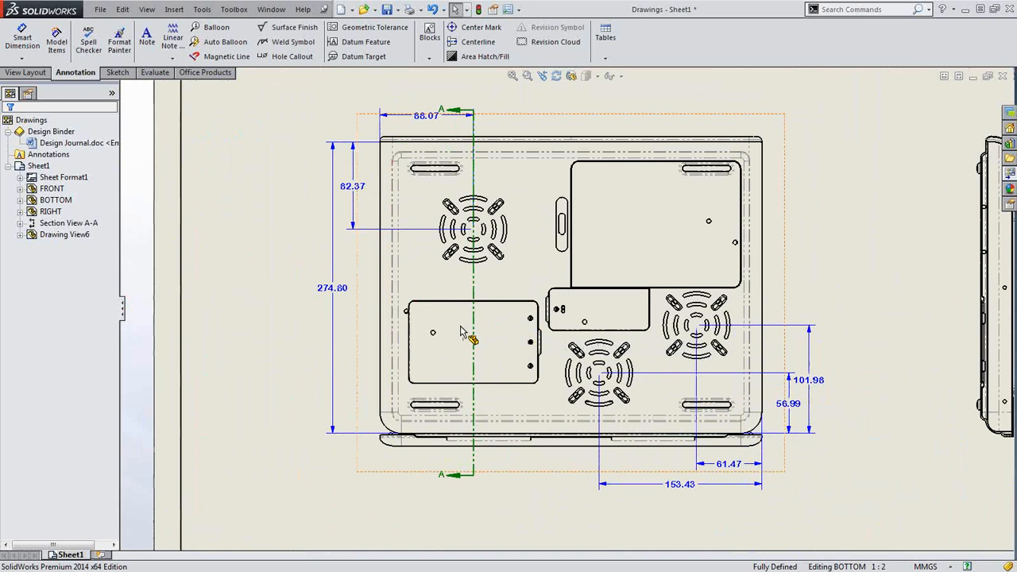
pyautogui.rightClick(475, 331)
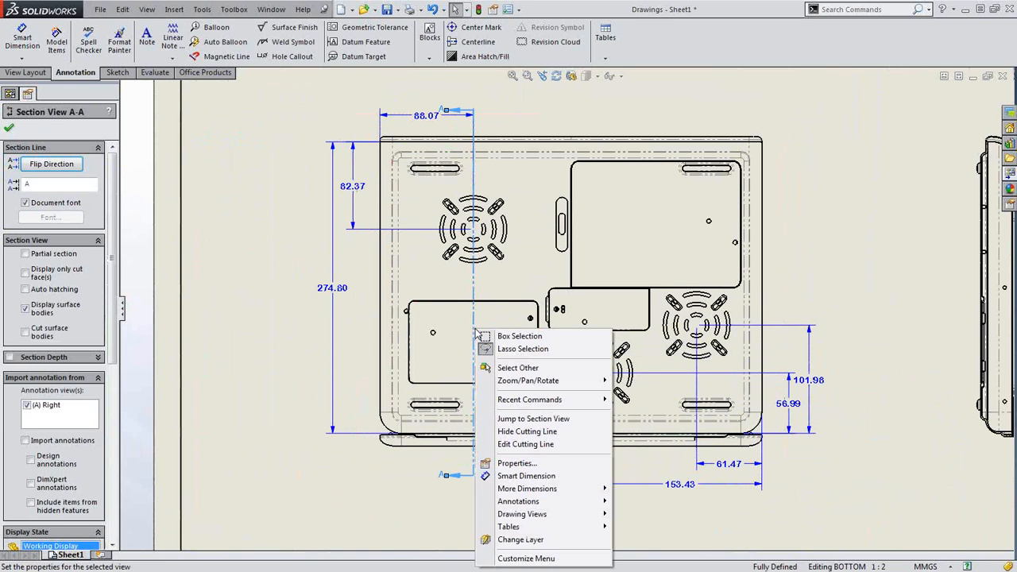
# Edit cutting line A-A with a single offset jogging through the small fastener circle
pyautogui.click(514, 445)
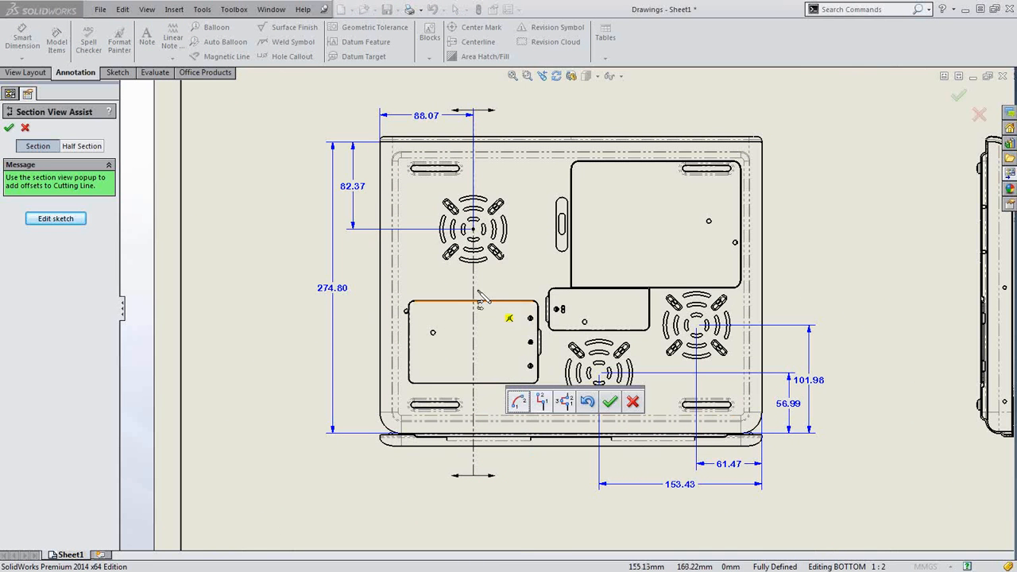
pyautogui.click(543, 401)
pyautogui.click(474, 276)
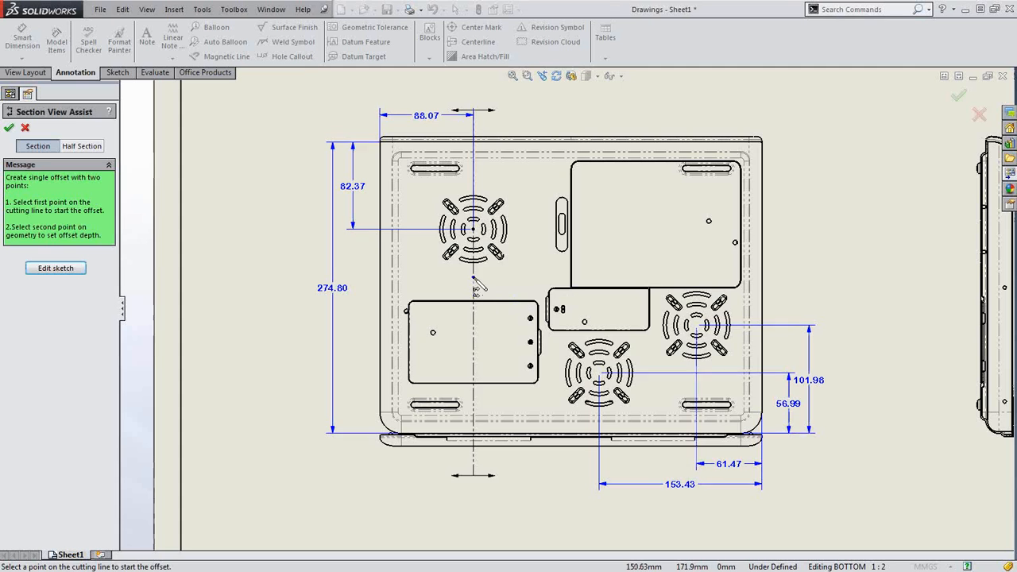
pyautogui.scroll(2, 554, 309)
pyautogui.scroll(-5, 579, 338)
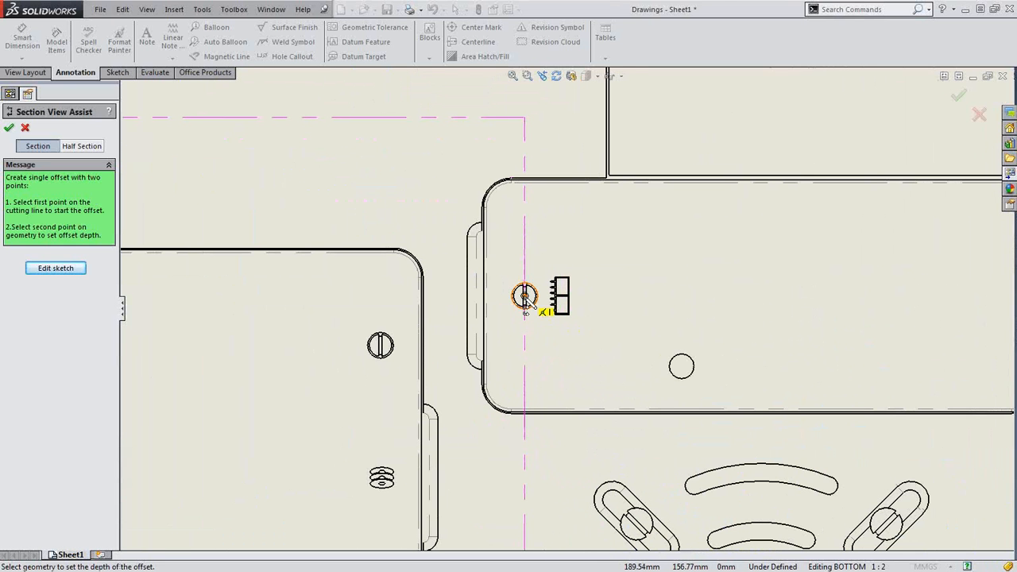
pyautogui.click(525, 299)
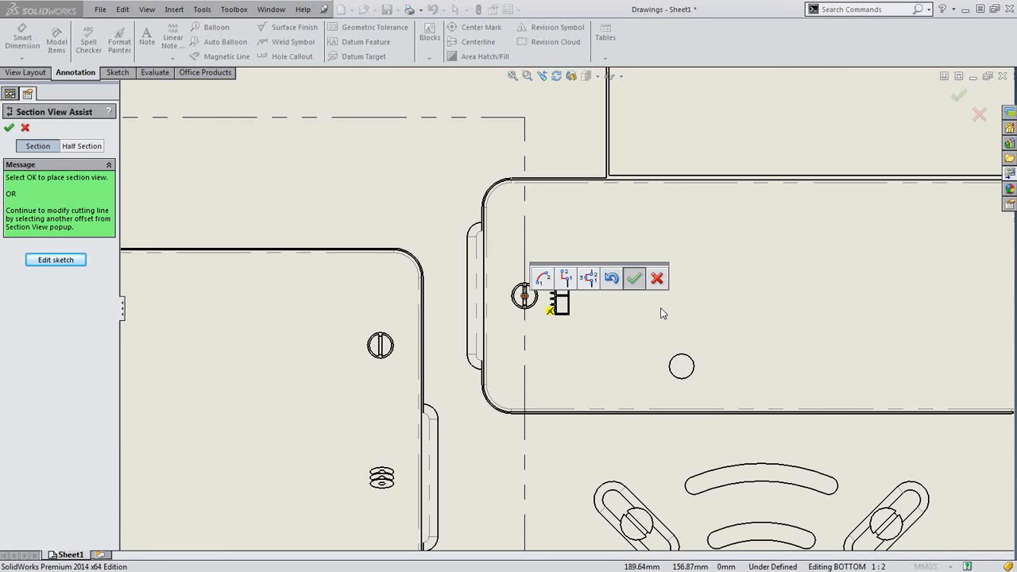
pyautogui.press('Return')
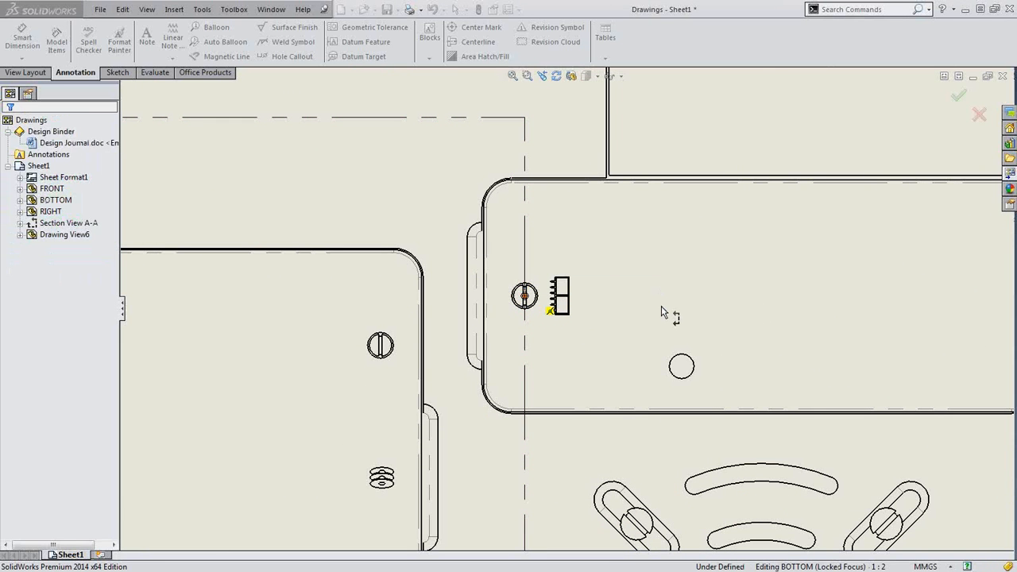
# Zoom in on the bolt in Section A-A and bring up the S shortcut toolbar
pyautogui.scroll(6, 787, 278)
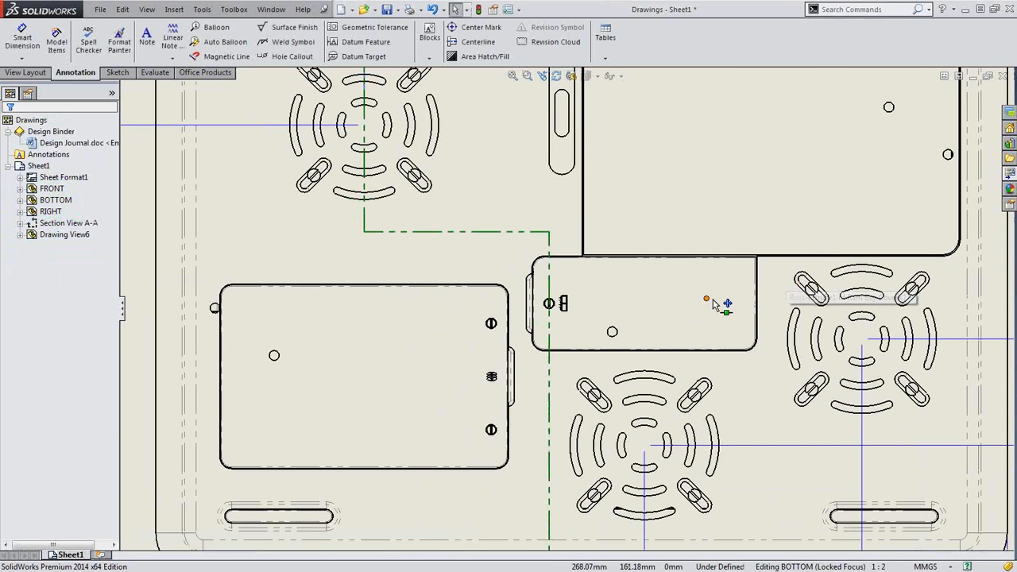
pyautogui.scroll(5, 719, 306)
pyautogui.scroll(-5, 803, 311)
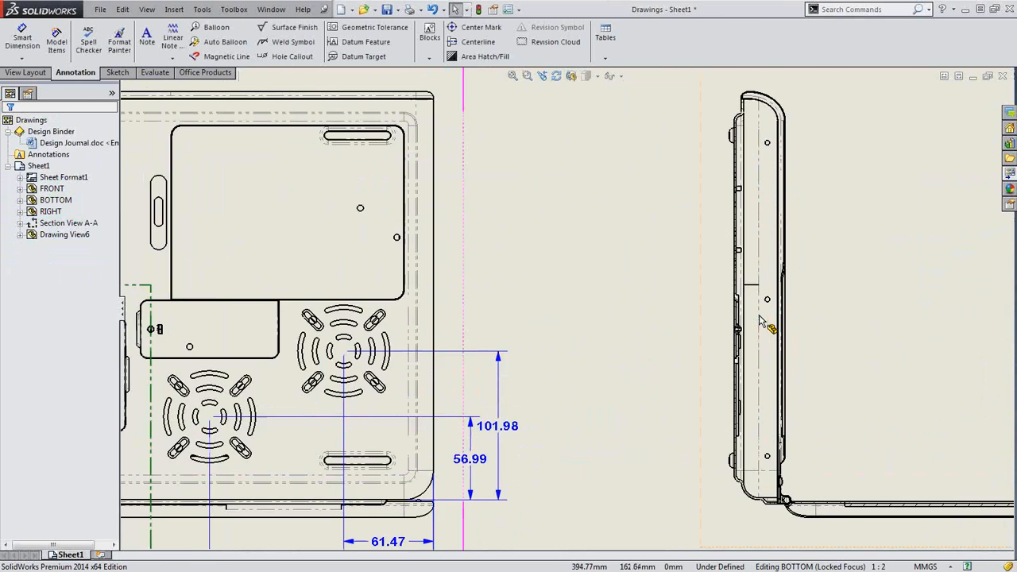
pyautogui.scroll(-3, 743, 306)
pyautogui.scroll(-3, 641, 354)
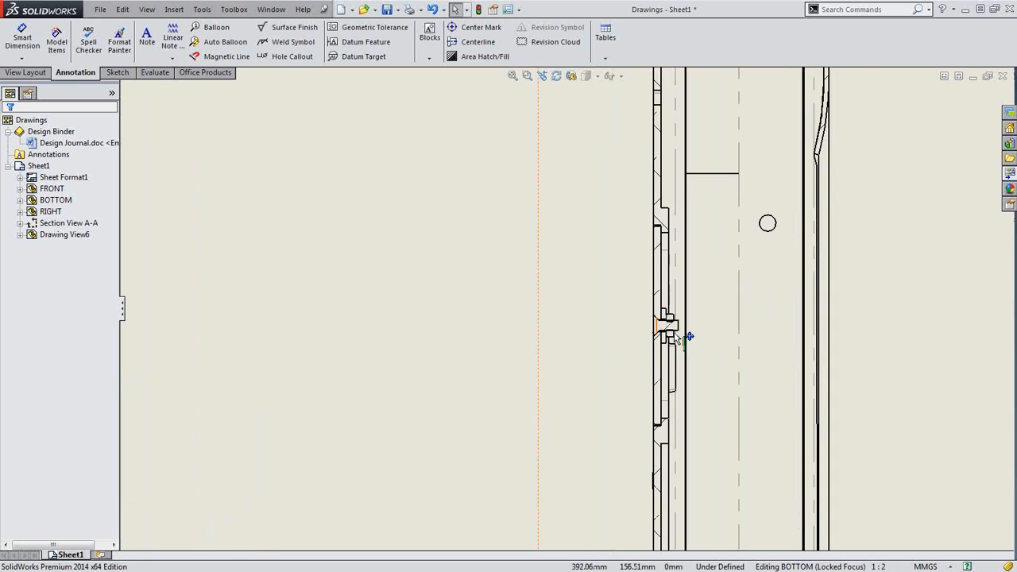
pyautogui.scroll(-2, 688, 337)
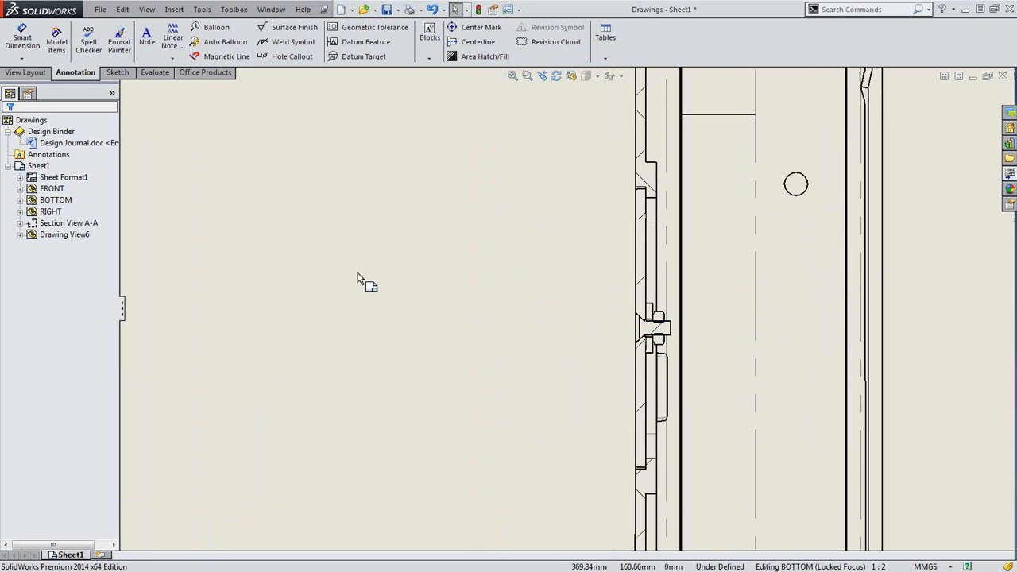
pyautogui.press('s')
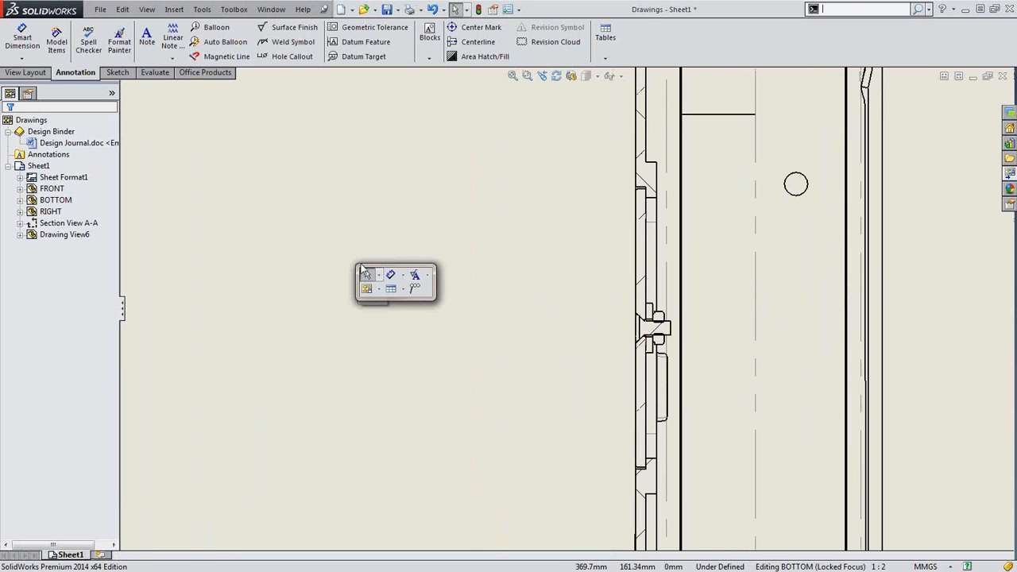
# Attach stacked balloons to the bolt, adding items 27, 26 and the washer as 24
pyautogui.click(412, 290)
pyautogui.scroll(-3, 613, 340)
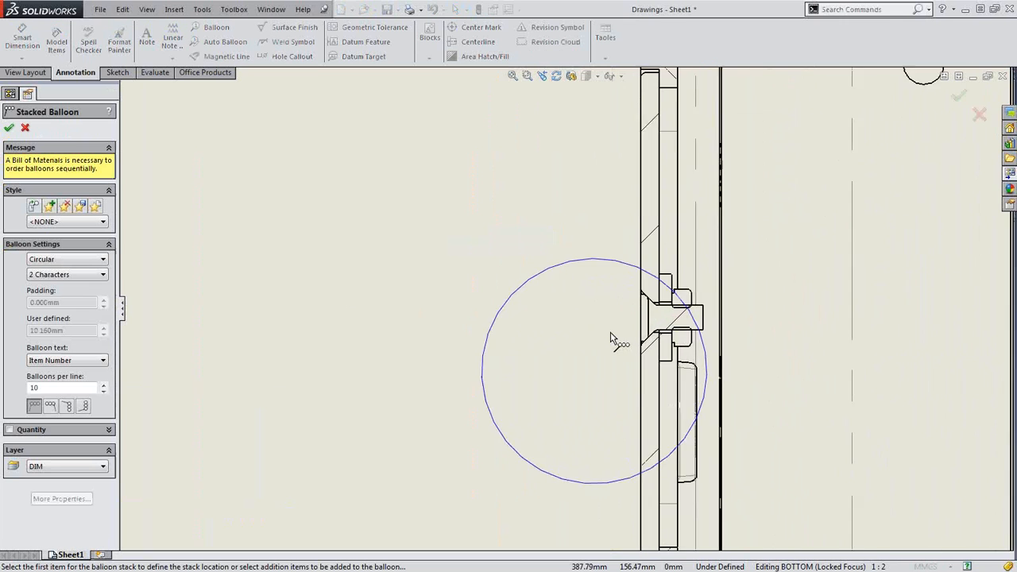
pyautogui.click(693, 296)
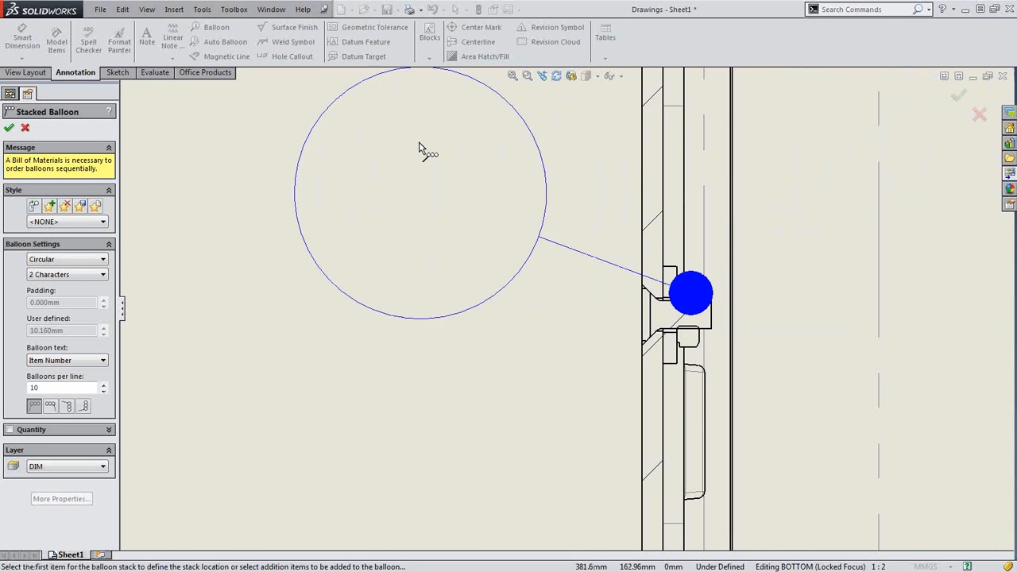
pyautogui.scroll(2, 386, 139)
pyautogui.click(382, 135)
pyautogui.scroll(-2, 636, 303)
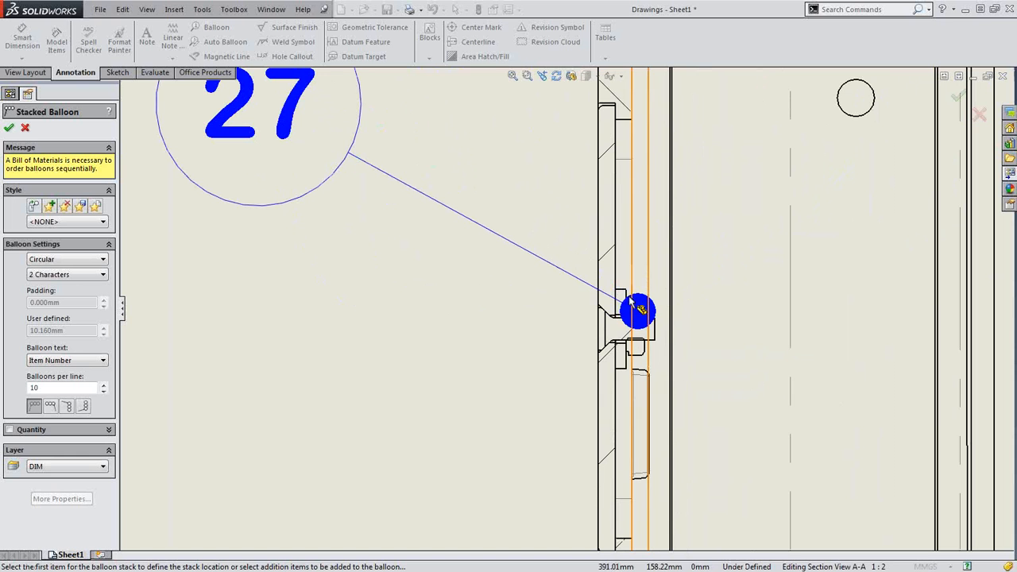
pyautogui.click(631, 310)
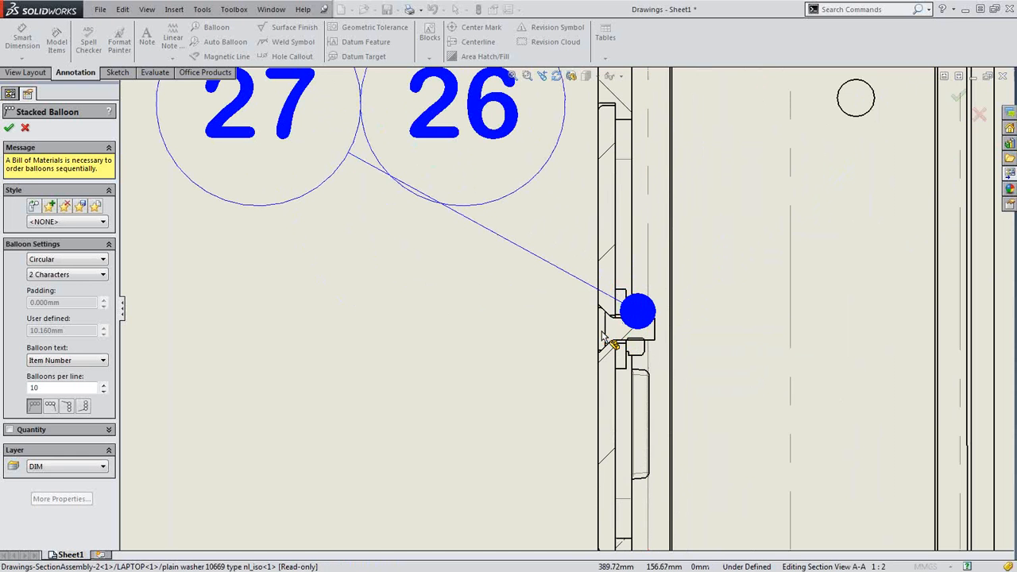
pyautogui.click(608, 340)
pyautogui.scroll(3, 563, 321)
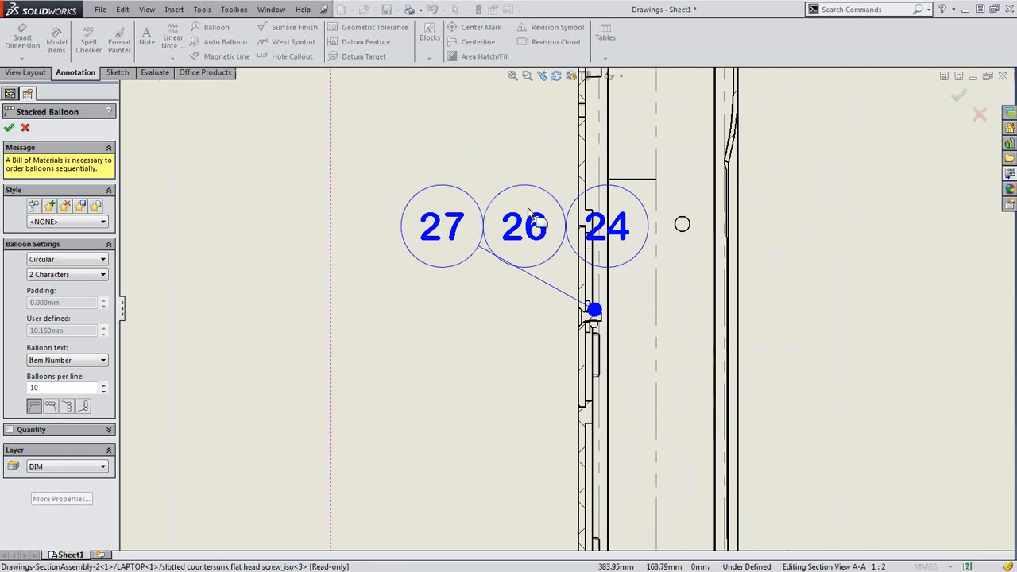
pyautogui.press('Escape')
# Delete the empty '?' balloon, move the stack up-left, and change its stack direction
pyautogui.click(682, 214)
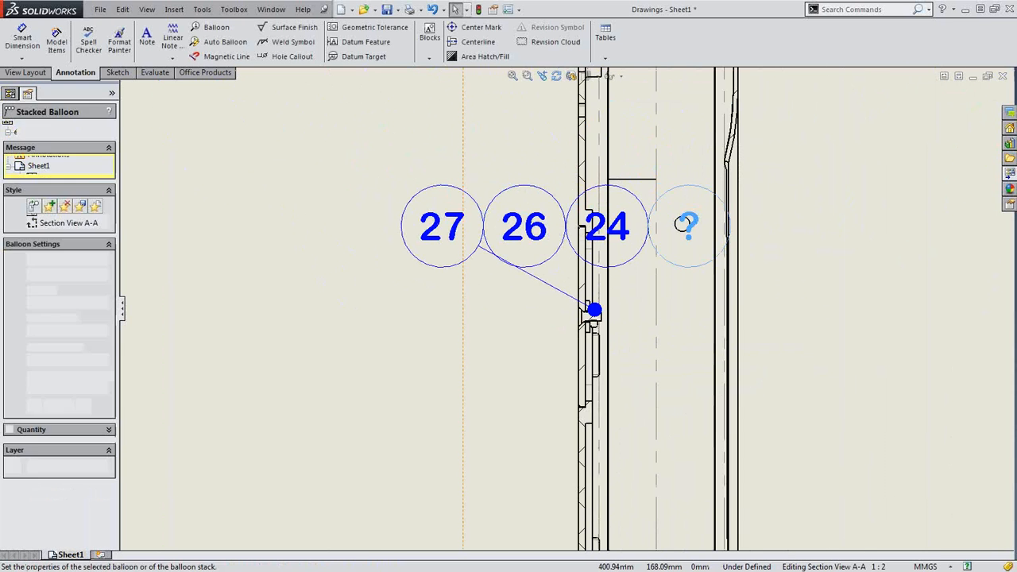
pyautogui.press('Delete')
pyautogui.moveTo(543, 213); pyautogui.dragTo(302, 155)
pyautogui.click(314, 276)
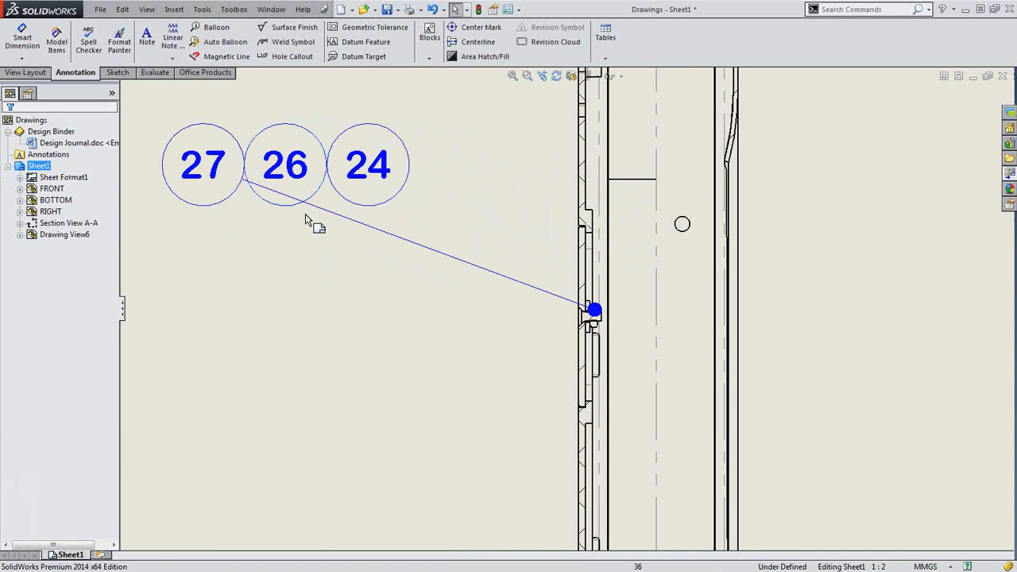
pyautogui.click(281, 176)
pyautogui.click(50, 406)
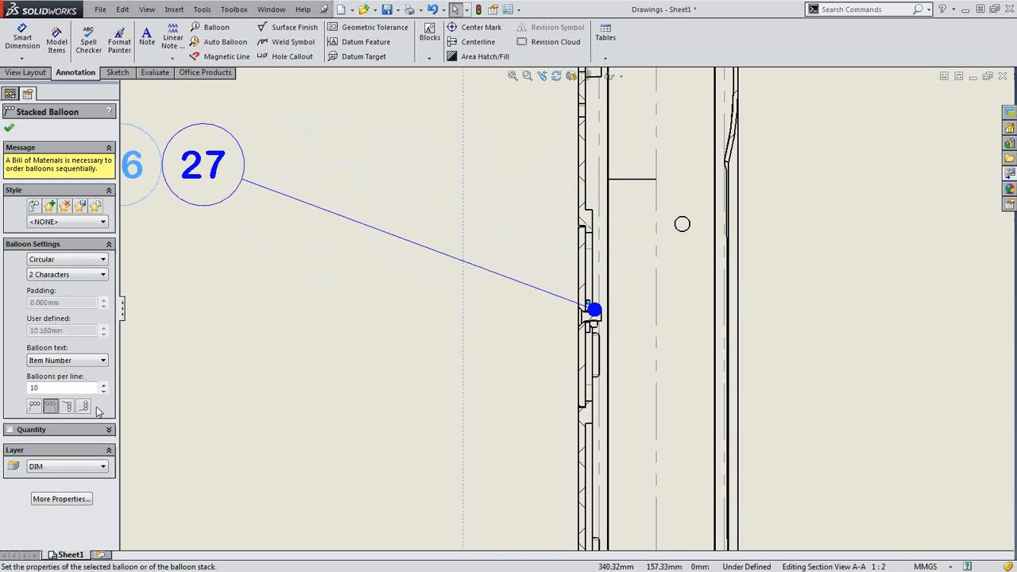
pyautogui.moveTo(237, 190); pyautogui.dragTo(361, 217)
pyautogui.click(365, 291)
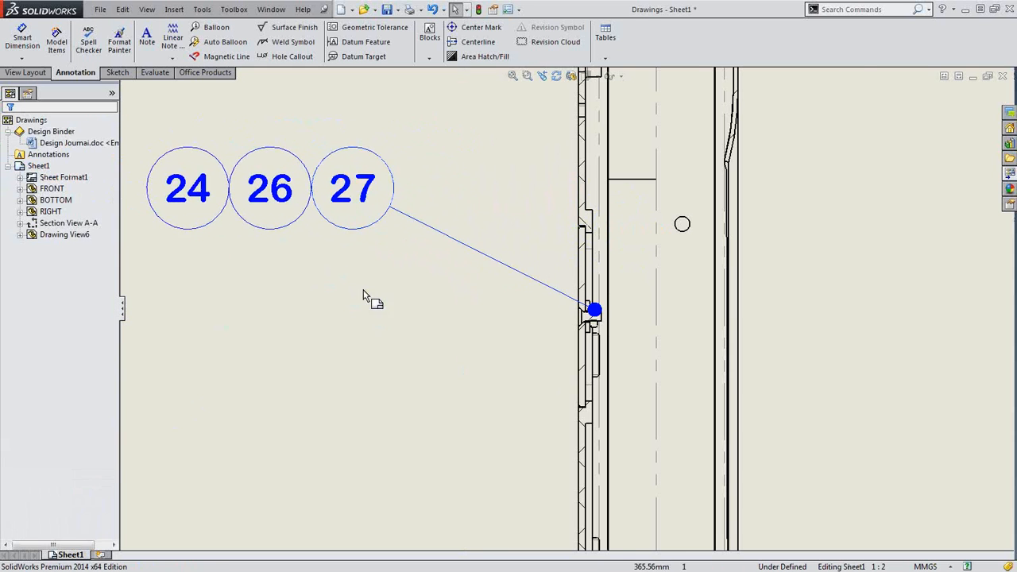
pyautogui.scroll(1, 378, 232)
pyautogui.scroll(-2, 379, 232)
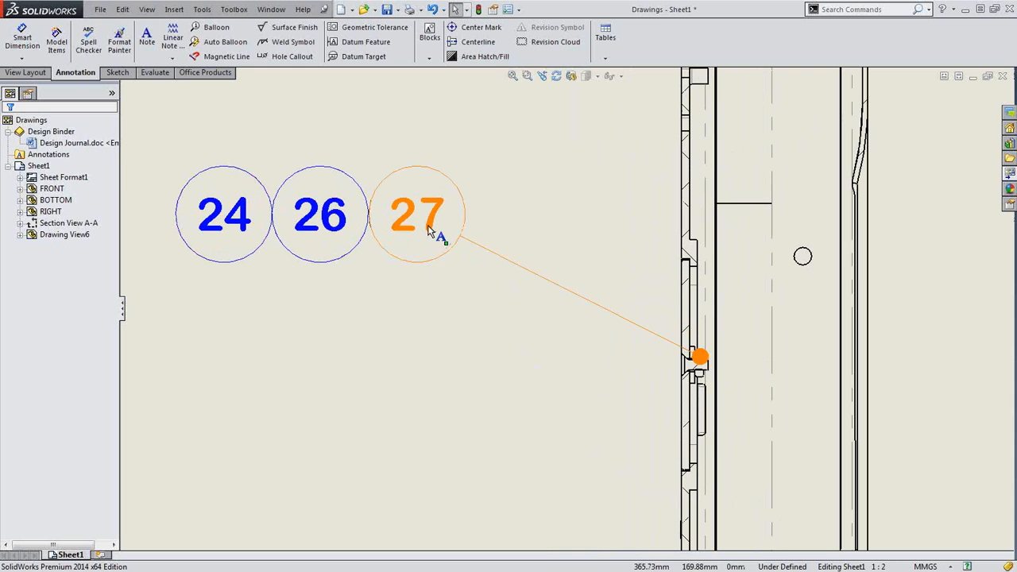
pyautogui.click(419, 223)
# Reattach balloon 27's leader to the washer and balloon 24's leader to the nut
pyautogui.rightClick(419, 221)
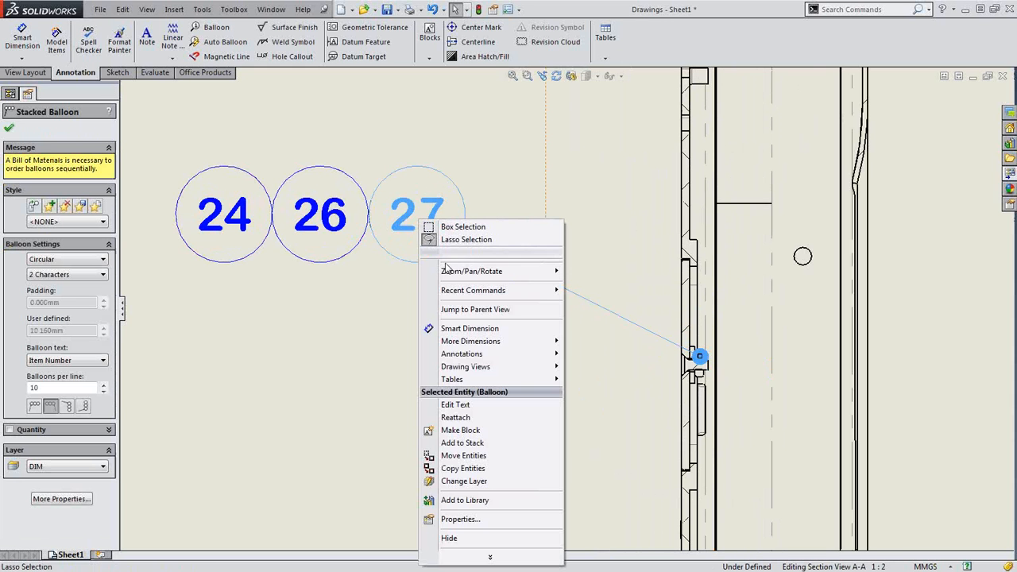
pyautogui.click(471, 419)
pyautogui.scroll(-3, 664, 373)
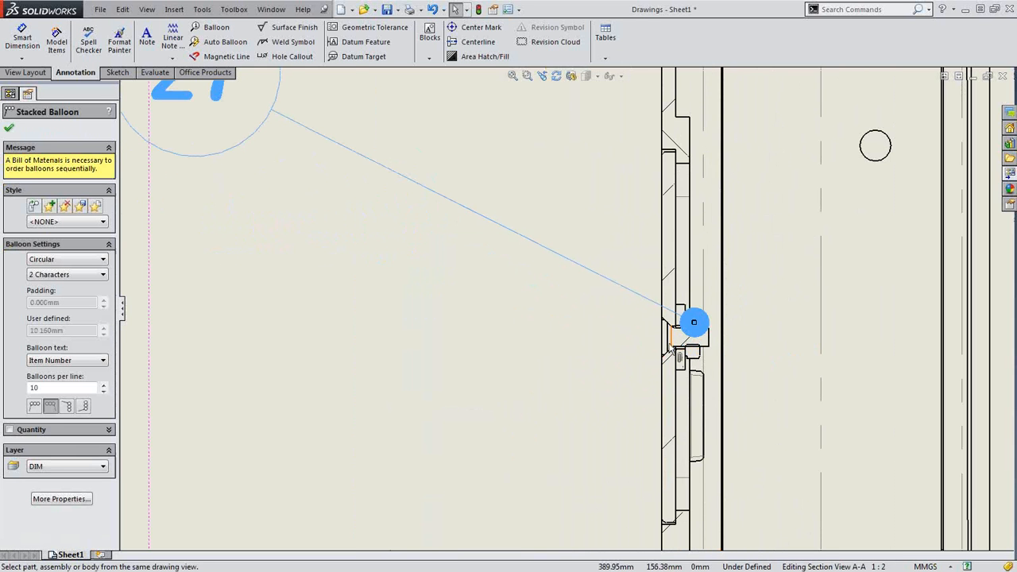
pyautogui.click(694, 322)
pyautogui.scroll(2, 477, 342)
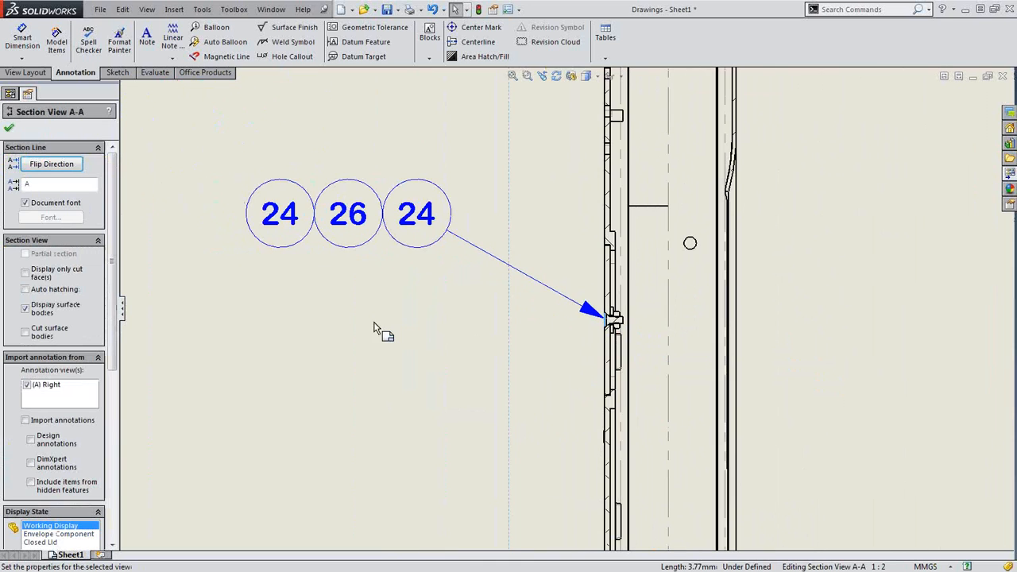
pyautogui.rightClick(270, 215)
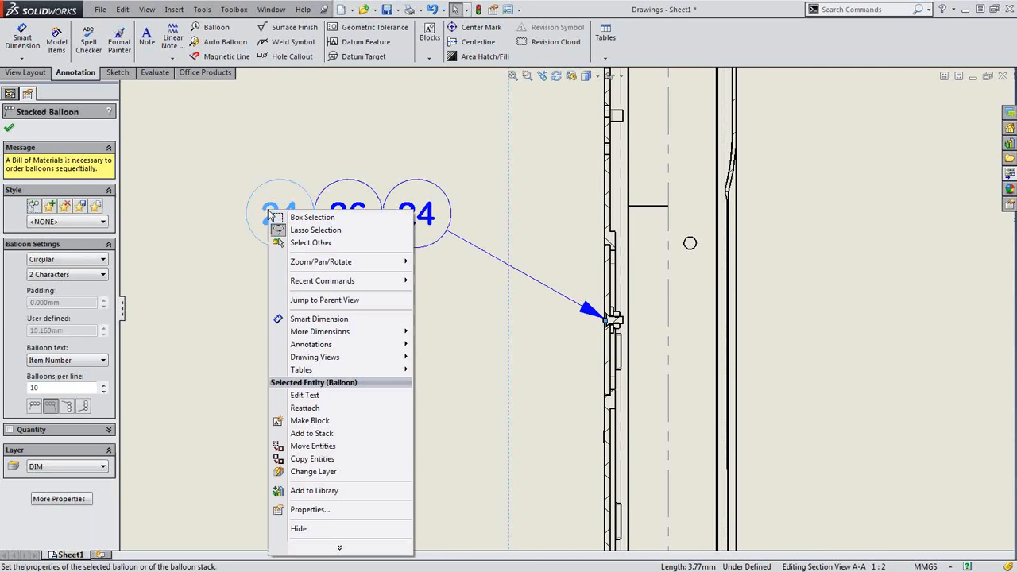
pyautogui.click(310, 408)
pyautogui.scroll(-3, 608, 317)
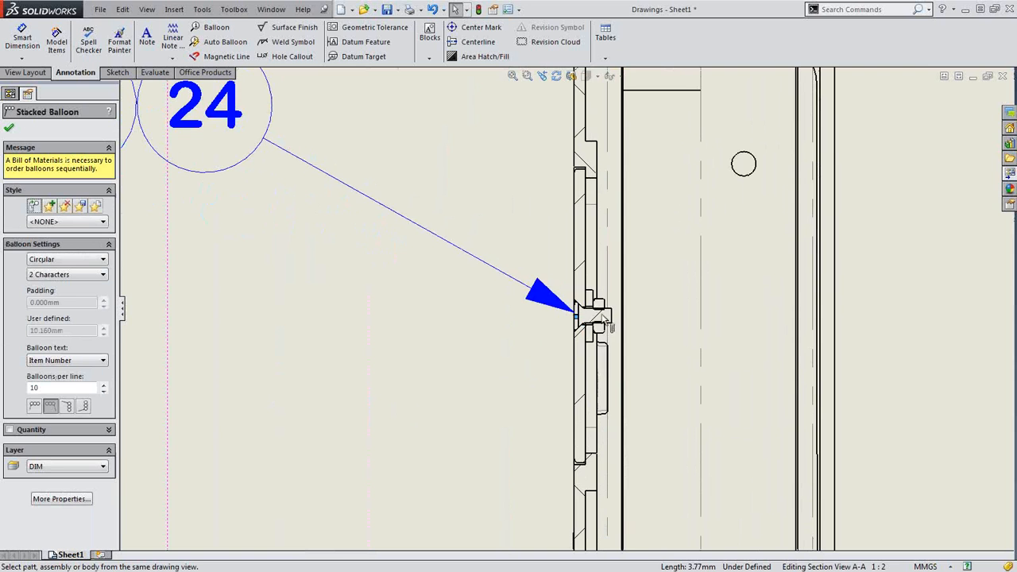
pyautogui.click(600, 304)
pyautogui.scroll(6, 350, 332)
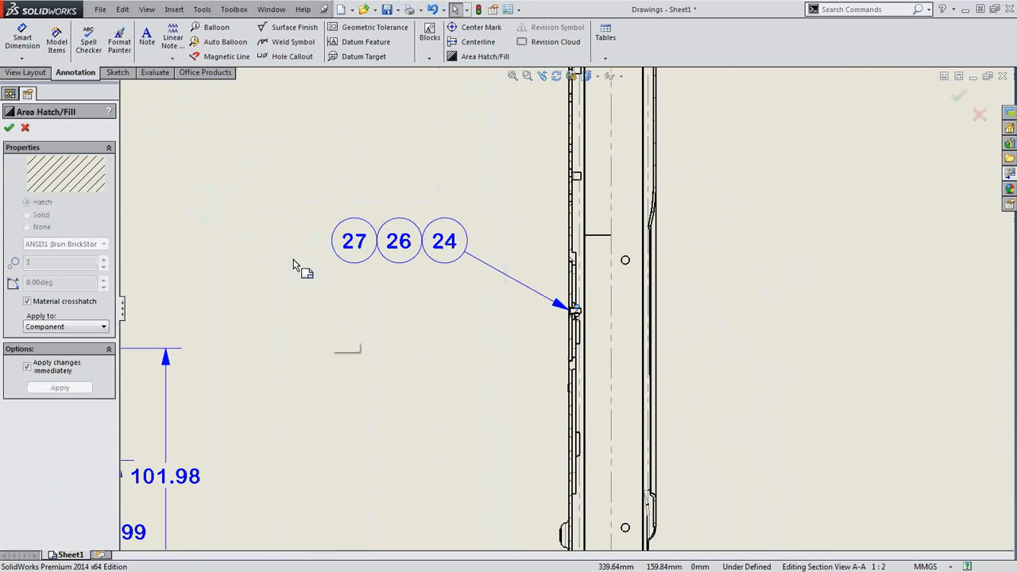
# Accept the hatch, move the 27-26-24 stack up-left, and start a dimension on Section A-A
pyautogui.click(8, 128)
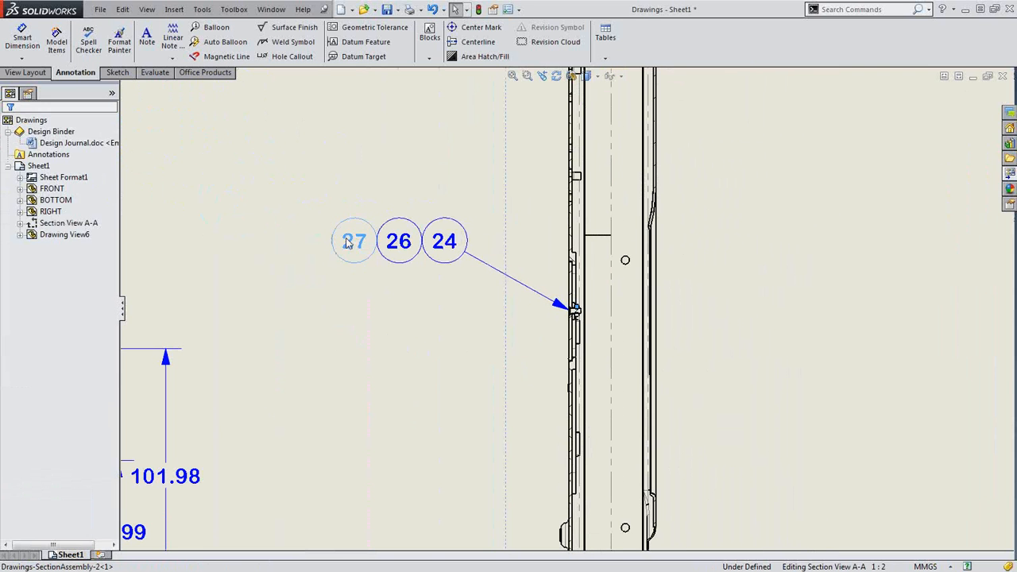
pyautogui.moveTo(350, 248); pyautogui.dragTo(321, 235)
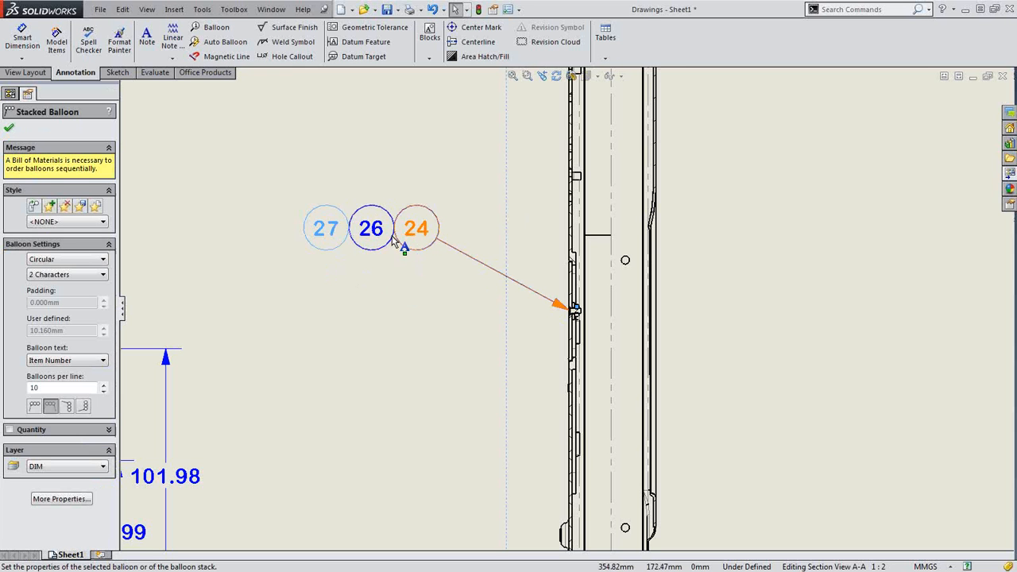
pyautogui.click(349, 398)
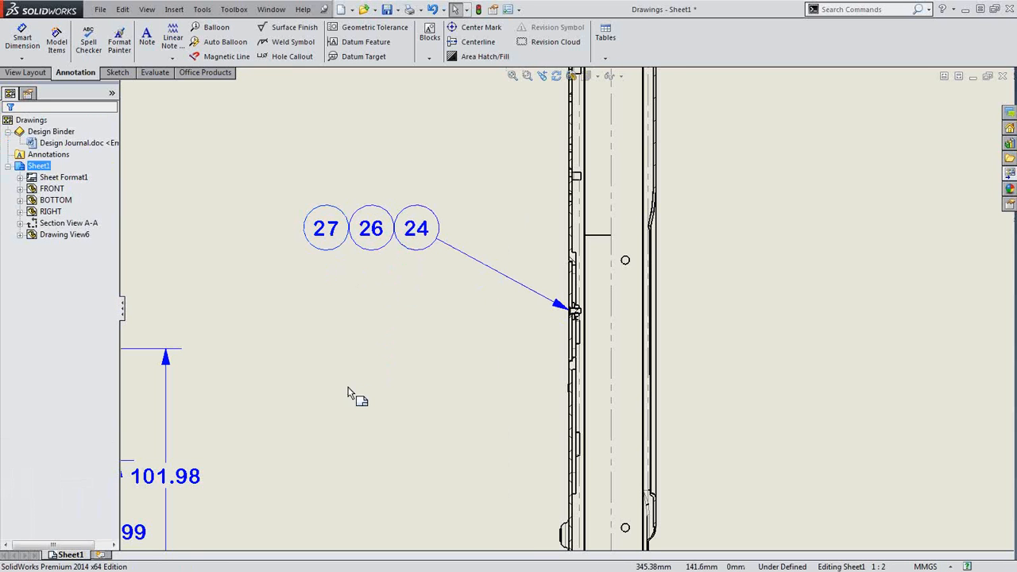
pyautogui.scroll(-5, 338, 420)
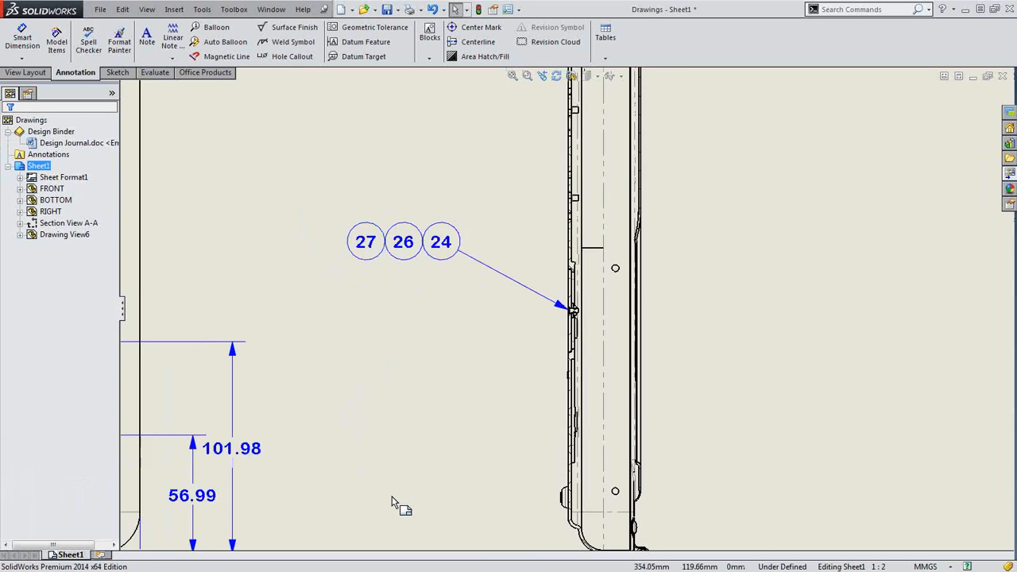
pyautogui.scroll(2, 746, 365)
pyautogui.scroll(-1, 746, 365)
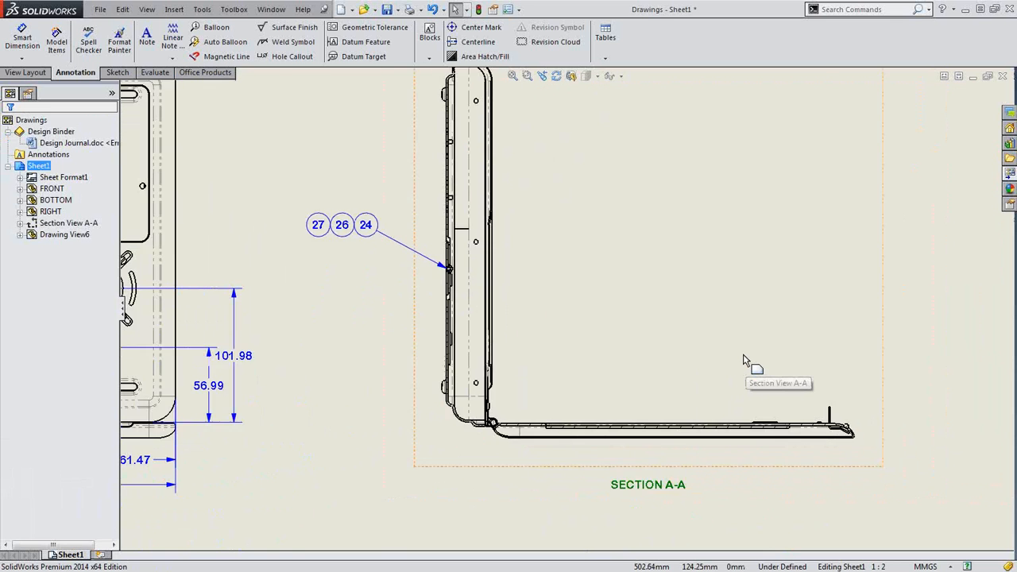
pyautogui.click(753, 364)
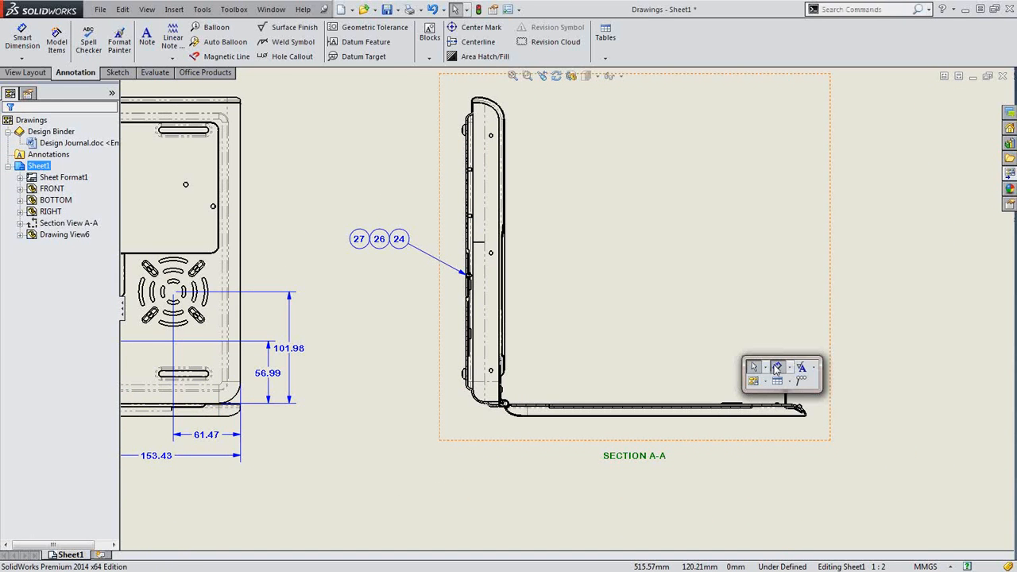
pyautogui.click(776, 368)
pyautogui.scroll(4, 795, 417)
# Create an intersection point on Section A-A's bottom edge at the bent end
pyautogui.scroll(5, 700, 339)
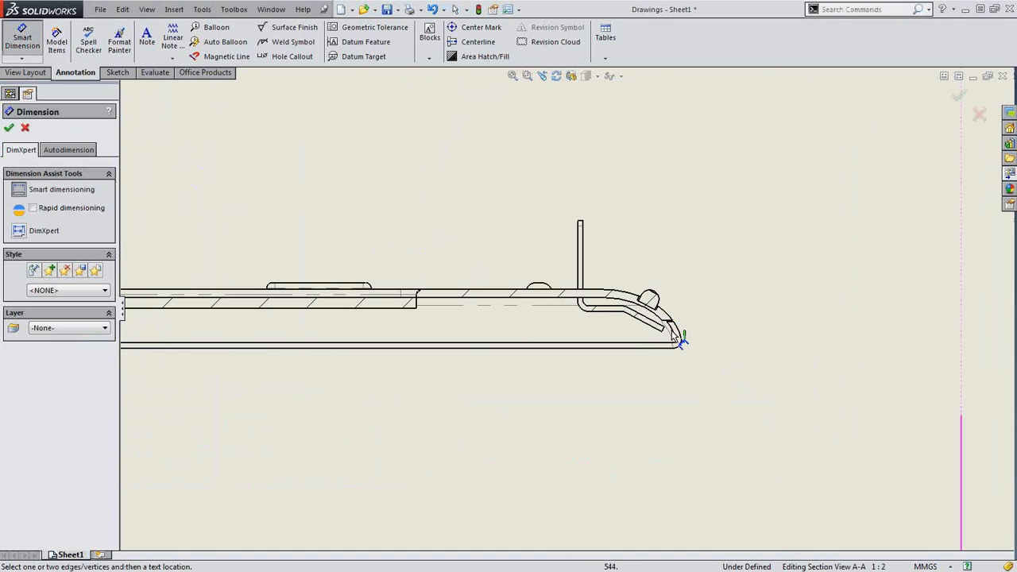
pyautogui.rightClick(658, 326)
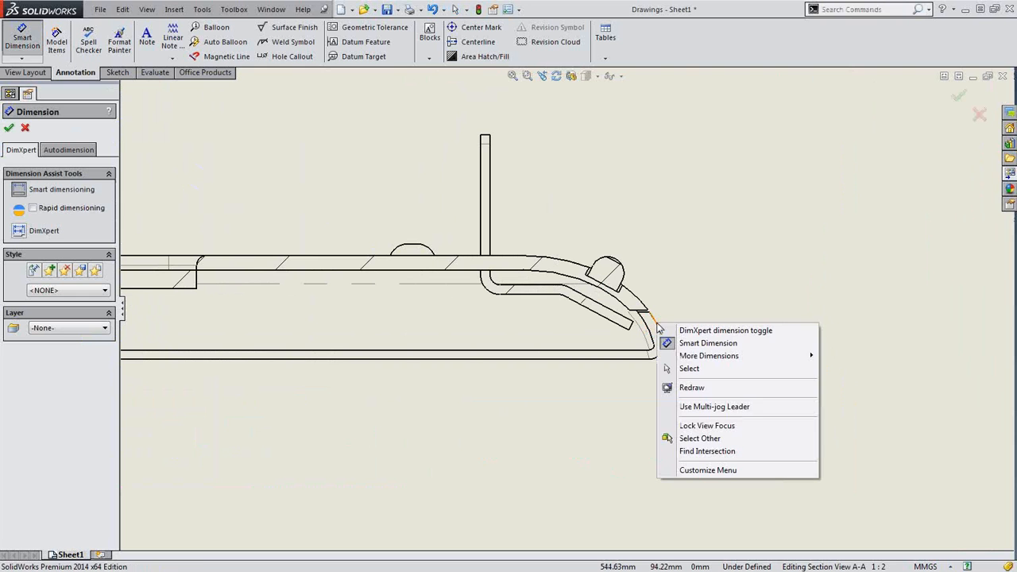
pyautogui.click(707, 452)
pyautogui.click(626, 362)
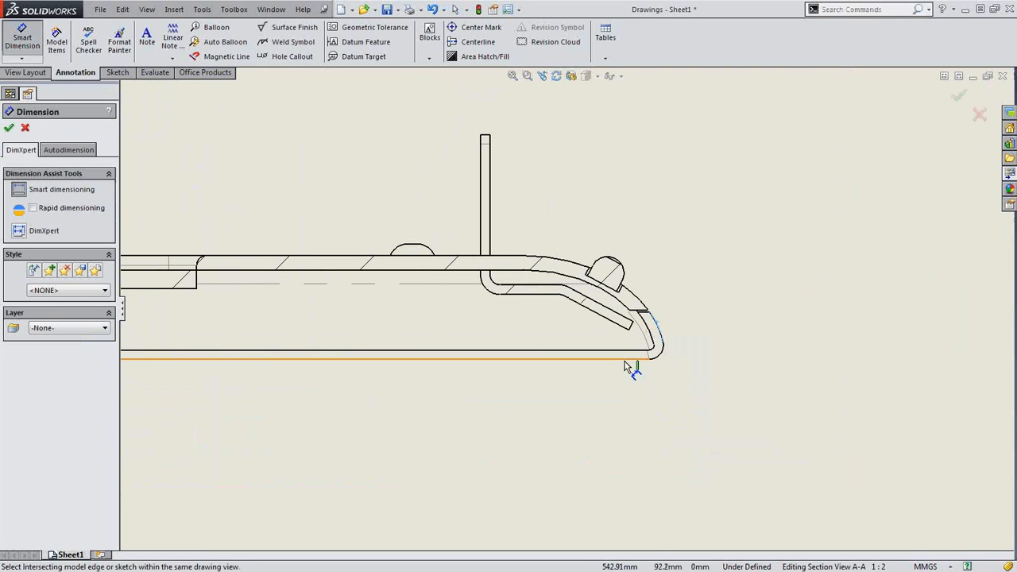
pyautogui.scroll(5, 386, 256)
pyautogui.scroll(3, 350, 222)
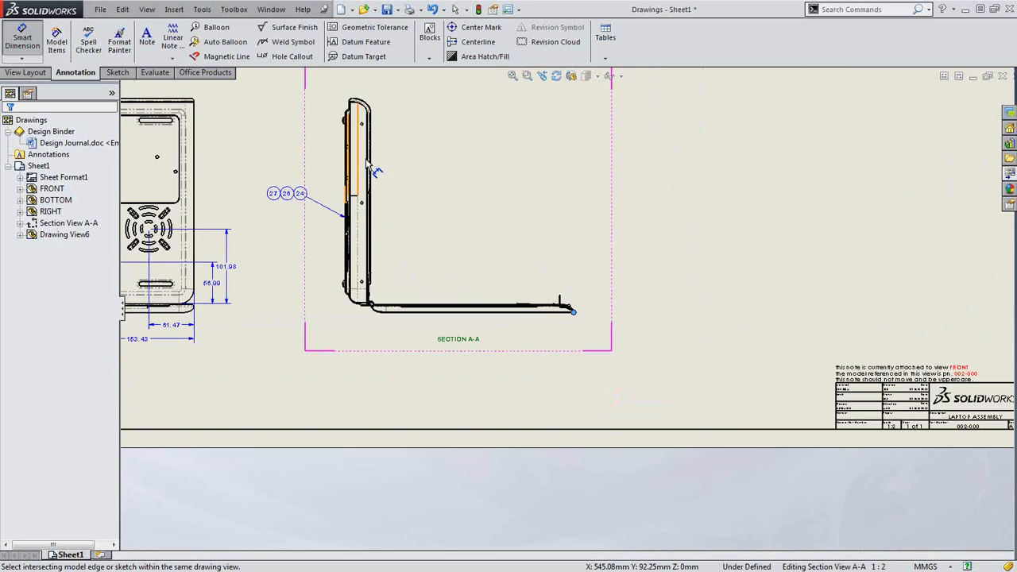
pyautogui.scroll(-6, 373, 110)
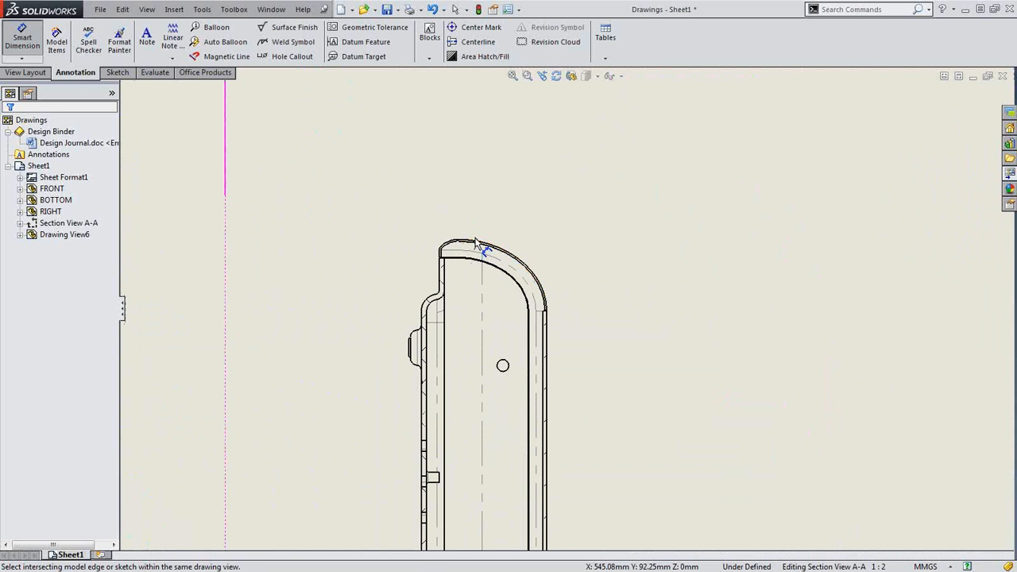
# Find the top-arc intersection and place the 306 dimension above the section view
pyautogui.rightClick(477, 244)
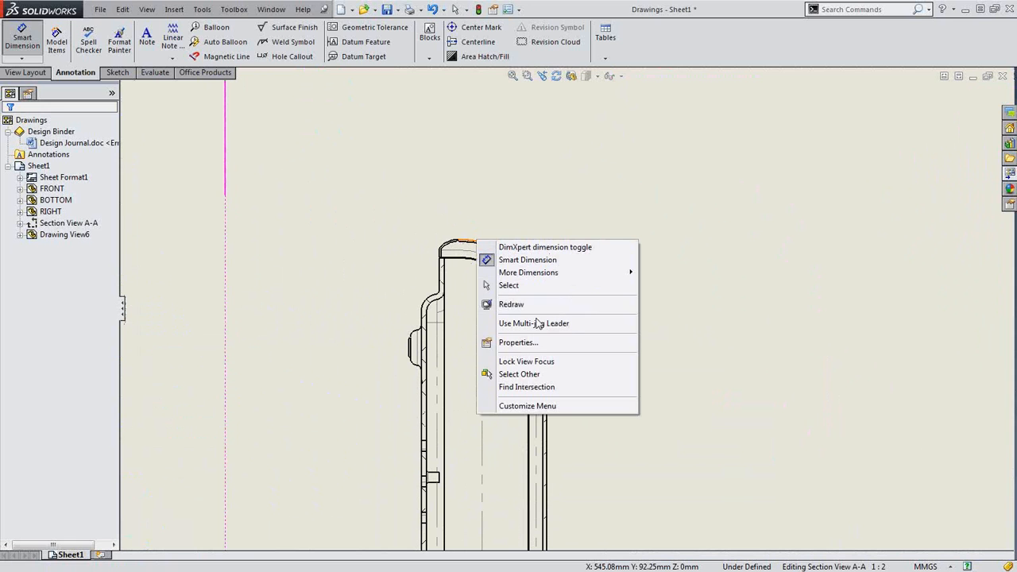
pyautogui.click(527, 387)
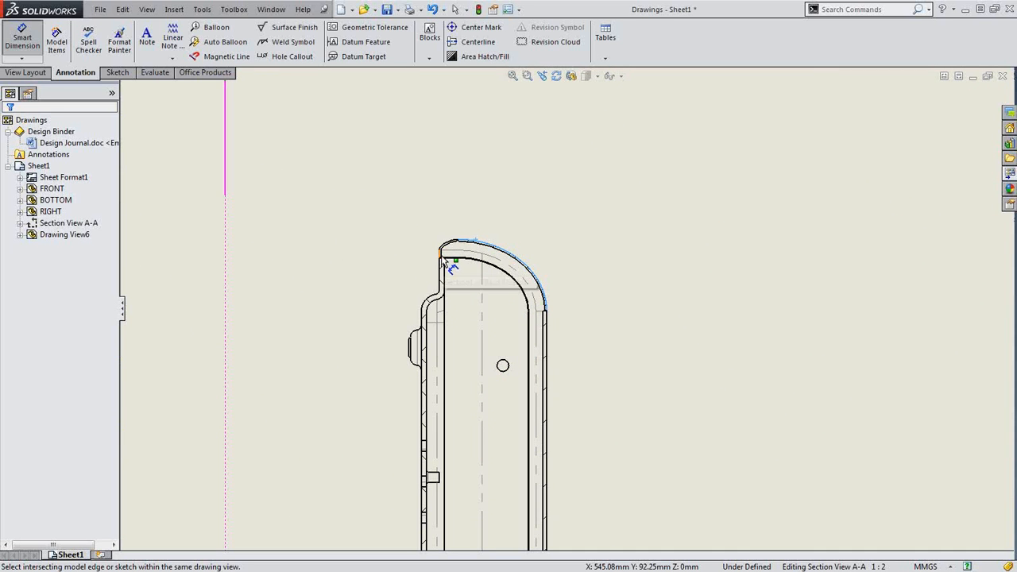
pyautogui.scroll(-3, 443, 262)
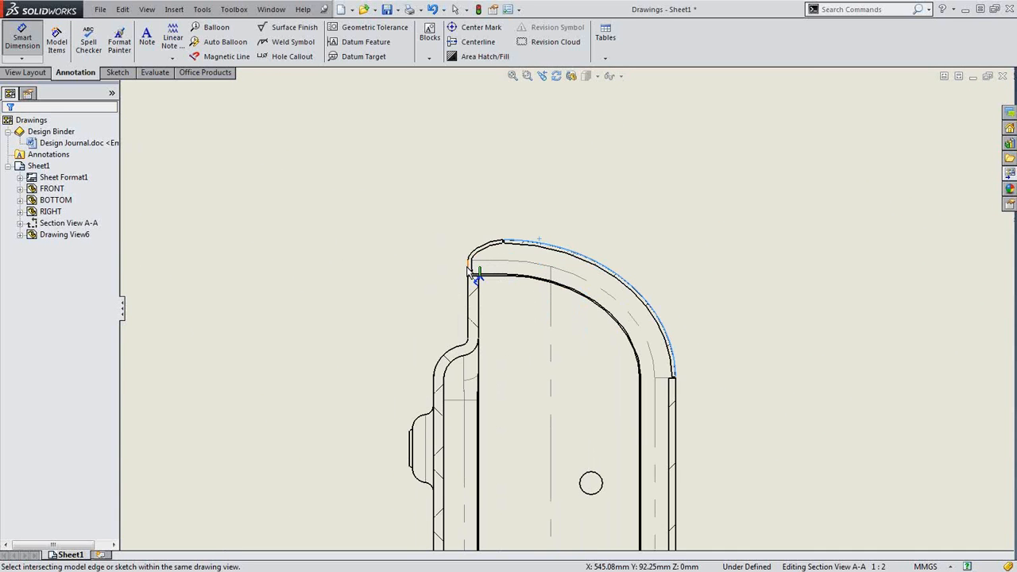
pyautogui.click(470, 272)
pyautogui.scroll(3, 691, 215)
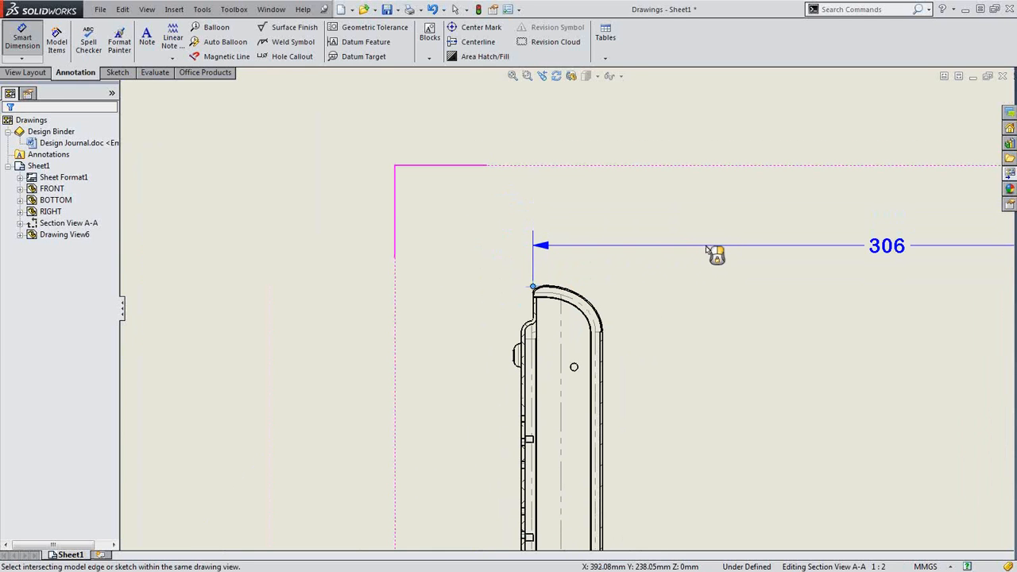
pyautogui.click(703, 246)
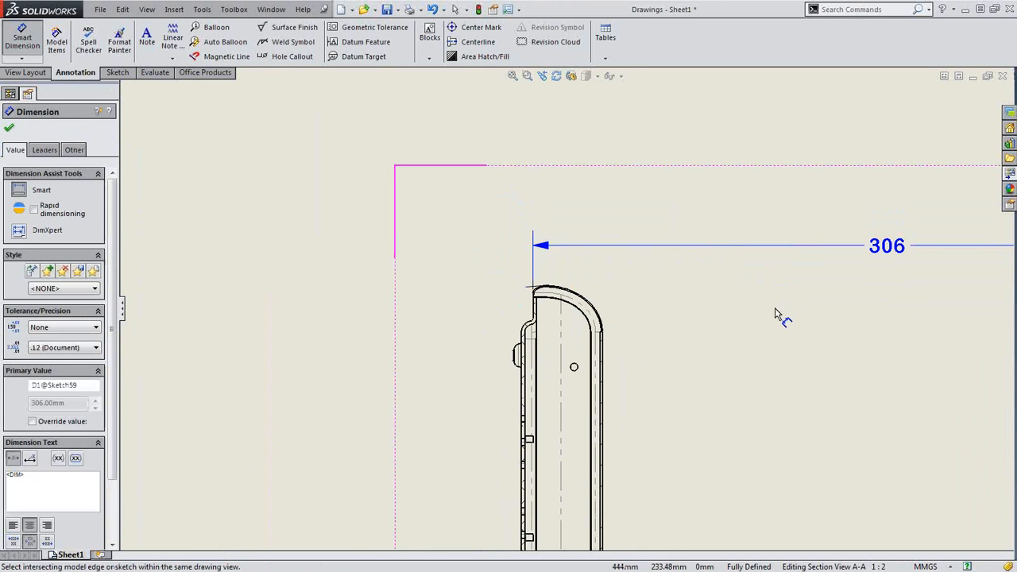
pyautogui.press('Escape')
pyautogui.scroll(3, 847, 302)
pyautogui.scroll(-4, 704, 286)
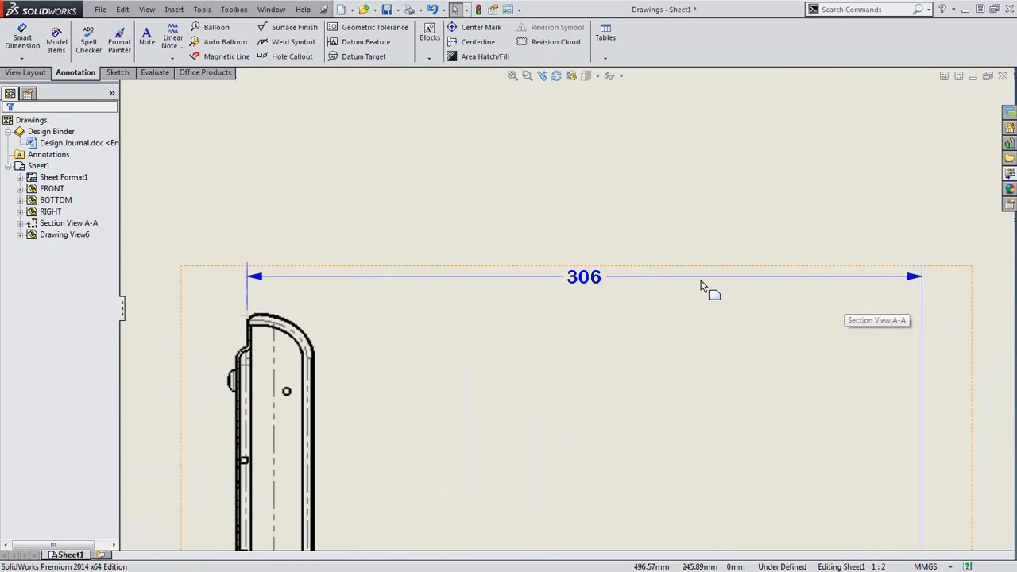
# Give the 306 dimension a custom text position and a split 12.047 dual-unit value
pyautogui.click(585, 285)
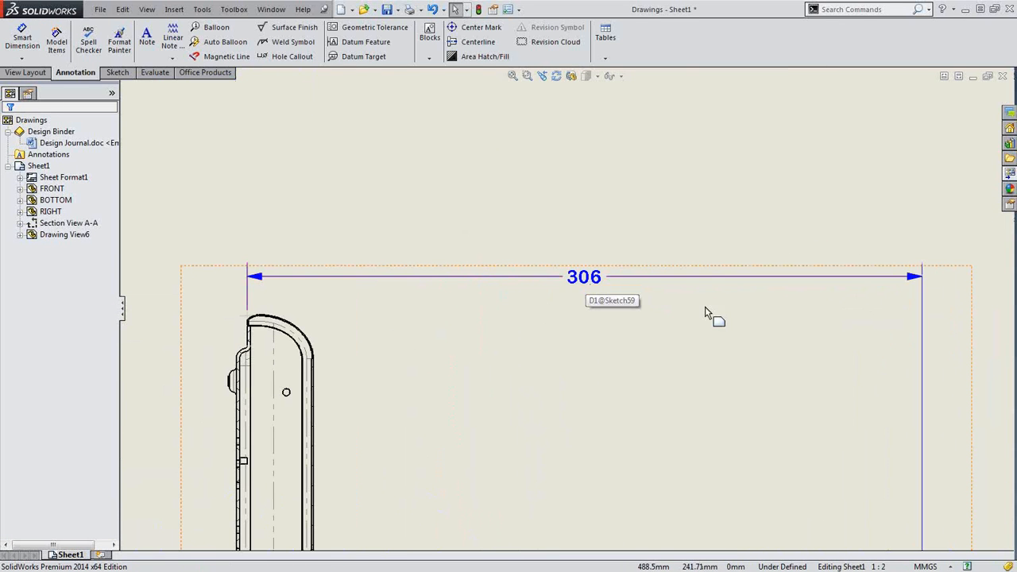
pyautogui.click(590, 283)
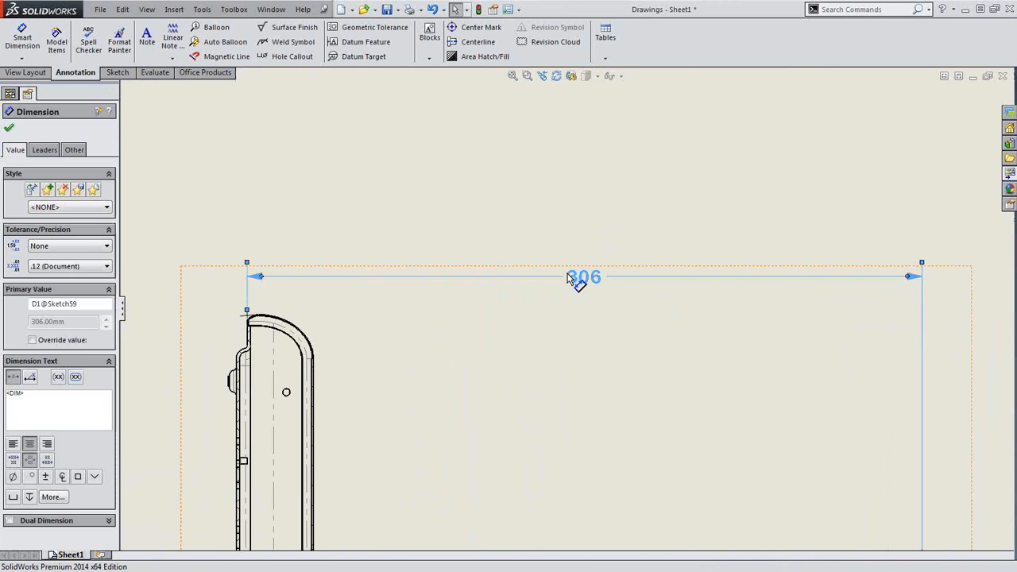
pyautogui.click(48, 151)
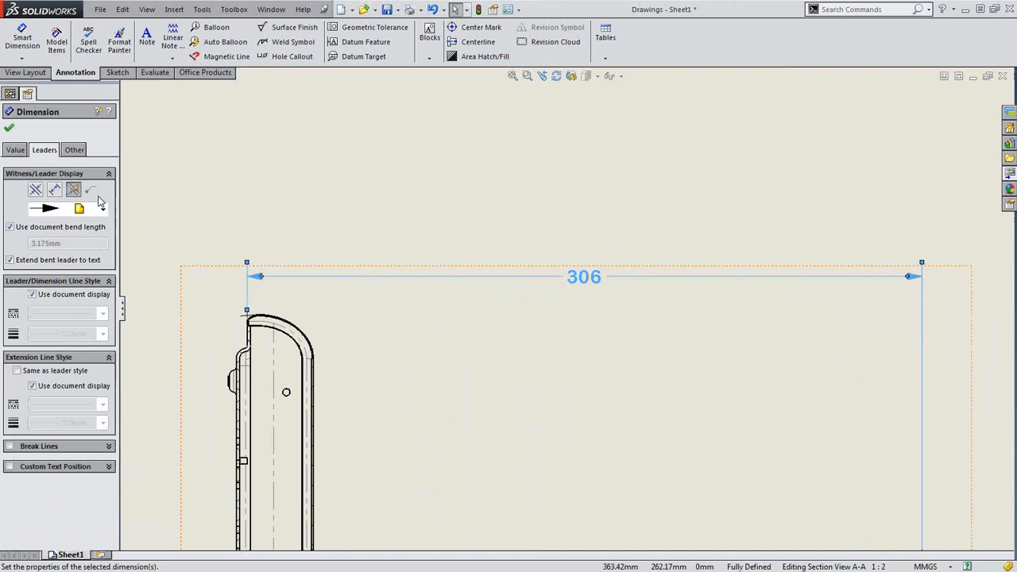
pyautogui.click(9, 467)
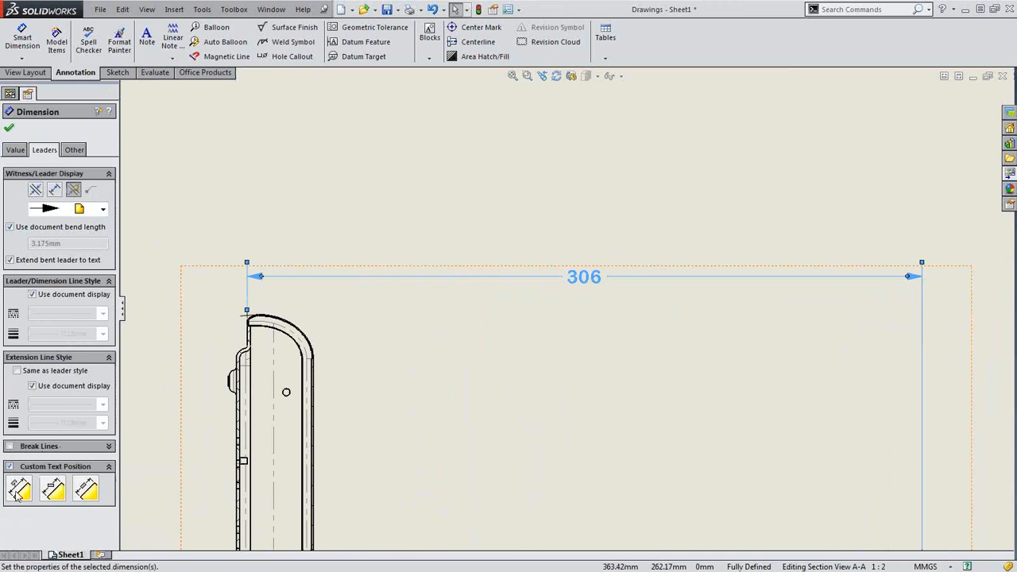
pyautogui.click(16, 150)
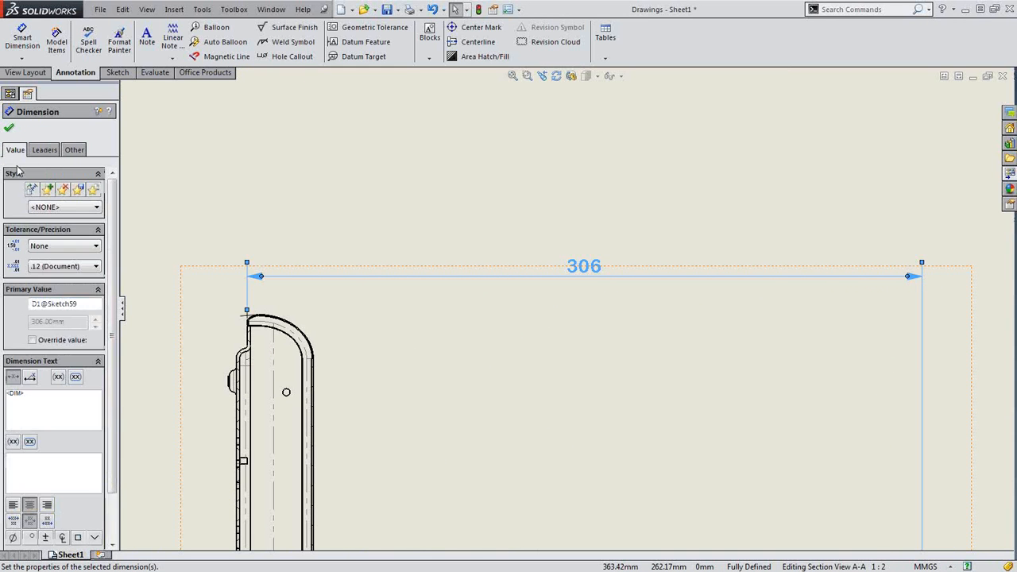
pyautogui.scroll(-2, 111, 521)
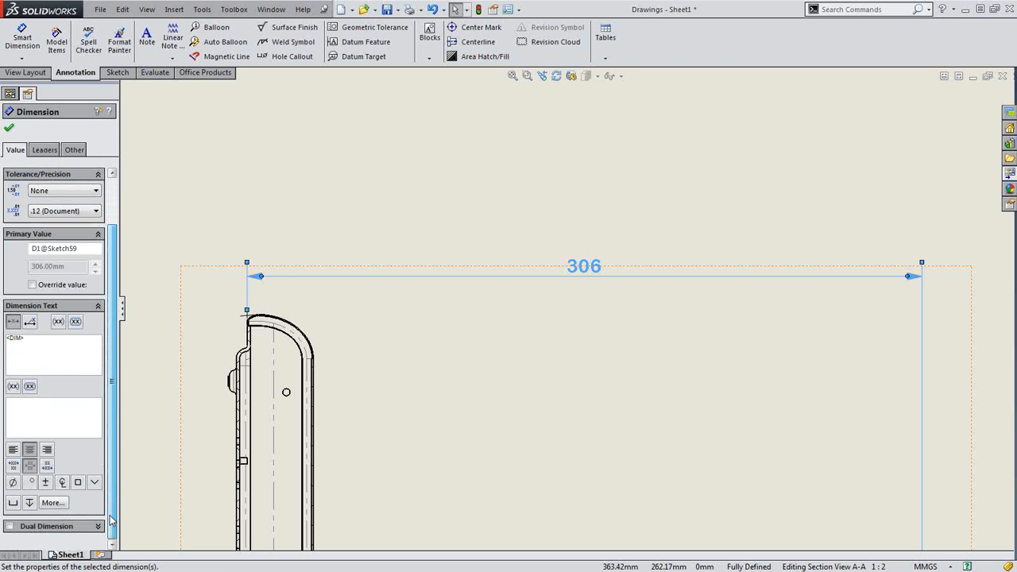
pyautogui.click(10, 527)
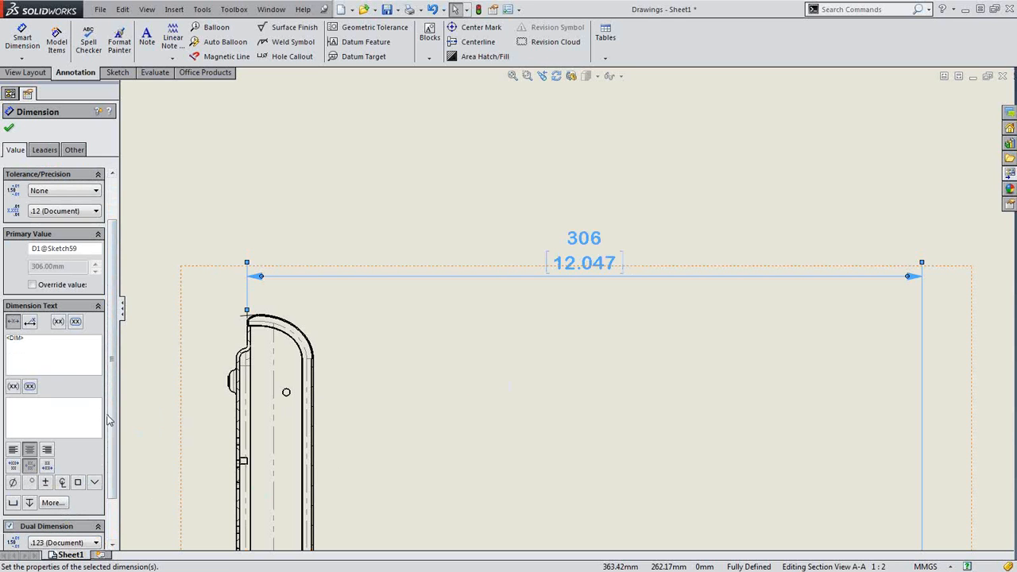
pyautogui.scroll(-2, 109, 445)
pyautogui.click(11, 526)
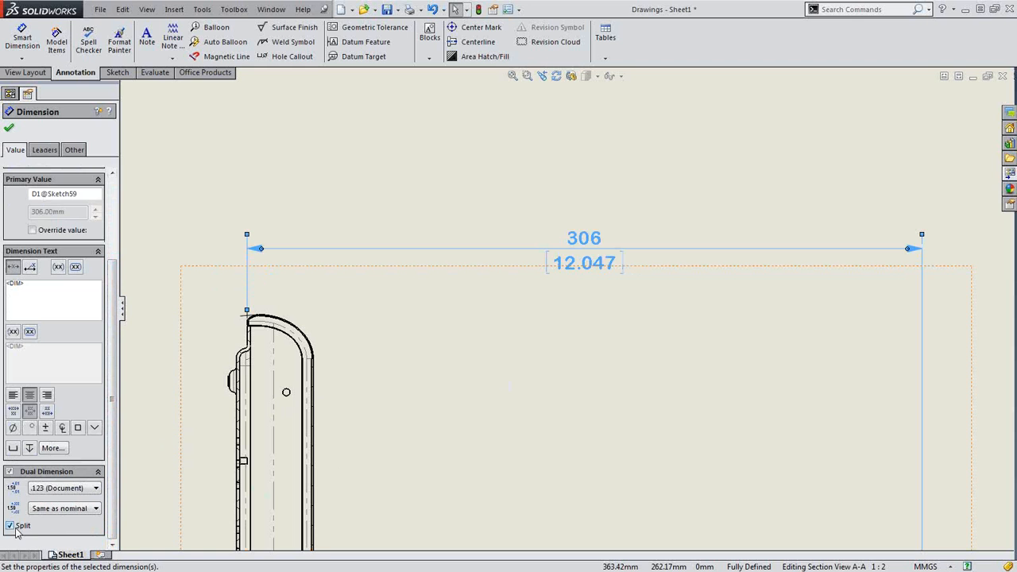
# Look through the Section A-A view properties, then reselect the 306 dimension
pyautogui.click(556, 461)
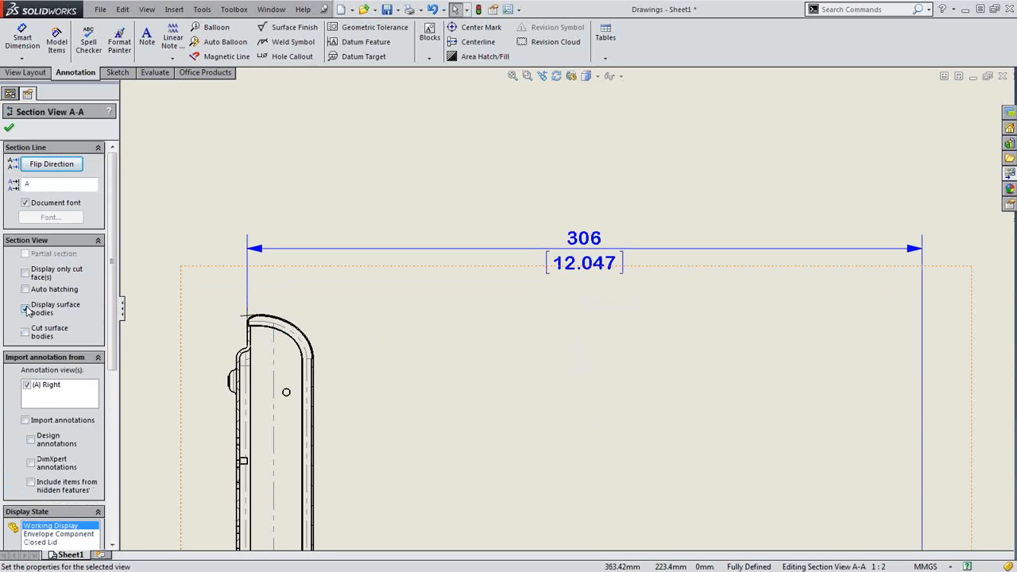
pyautogui.moveTo(112, 349); pyautogui.dragTo(111, 517)
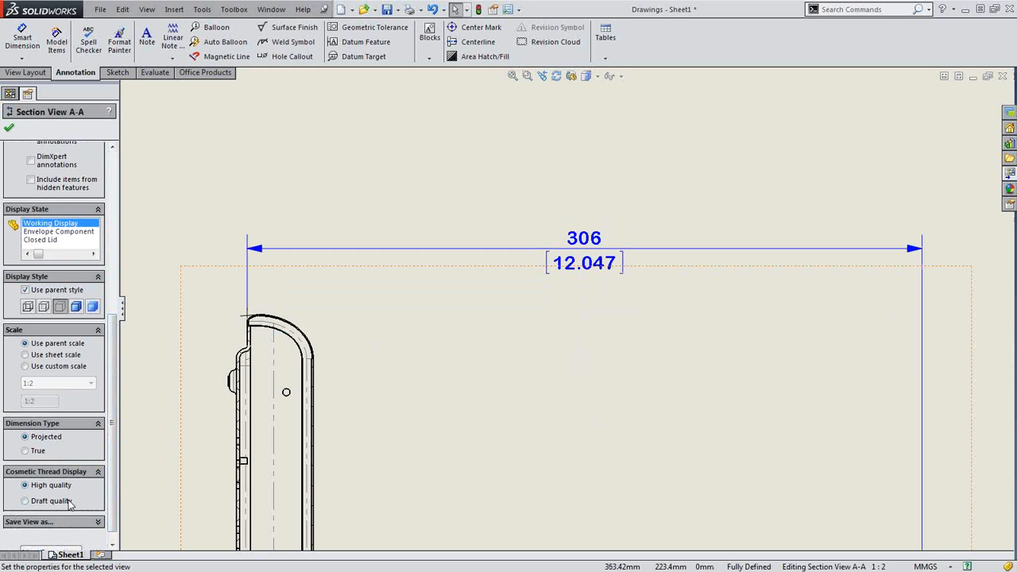
pyautogui.scroll(5, 106, 358)
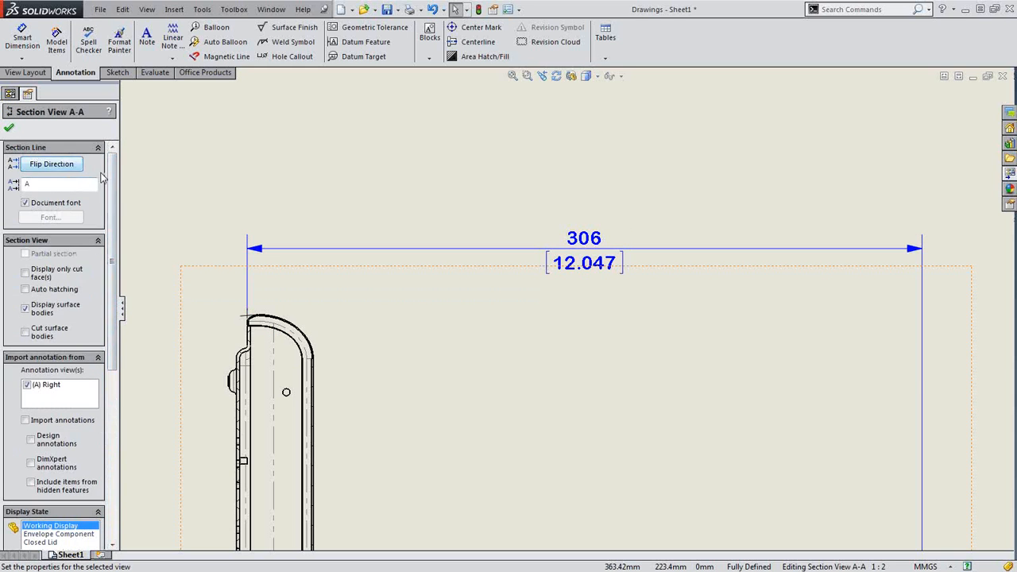
pyautogui.click(209, 144)
pyautogui.click(608, 250)
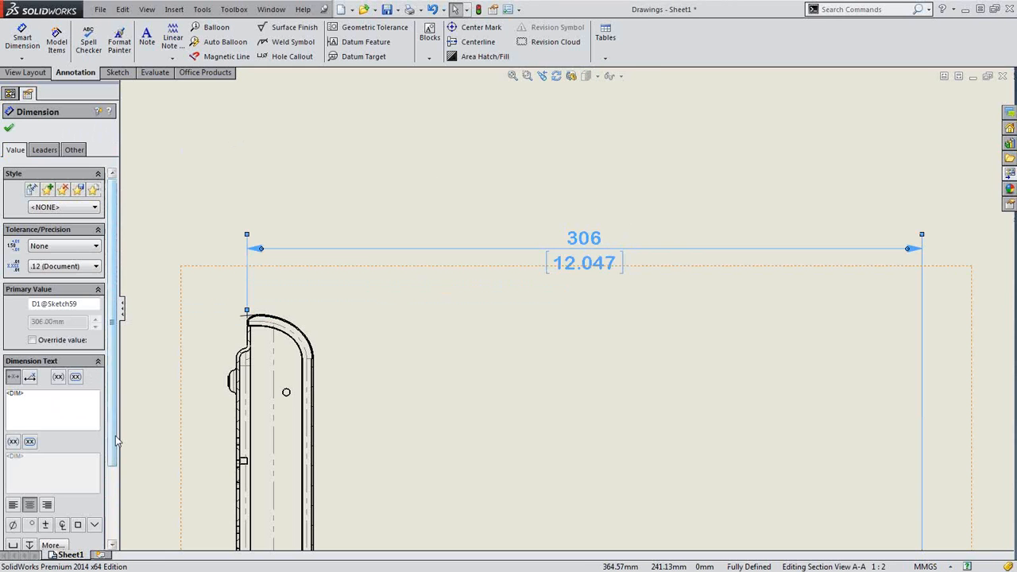
# Unsplit the 306 dimension, add 'above' and 'below' text, and drop the 12.047 dual value
pyautogui.moveTo(116, 441); pyautogui.dragTo(118, 523)
pyautogui.click(10, 526)
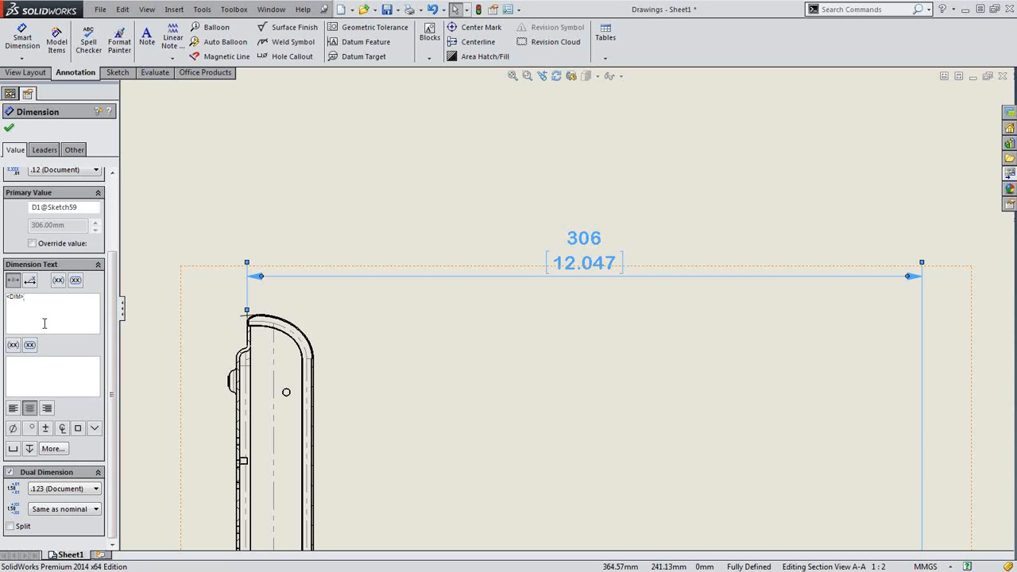
pyautogui.write('above')
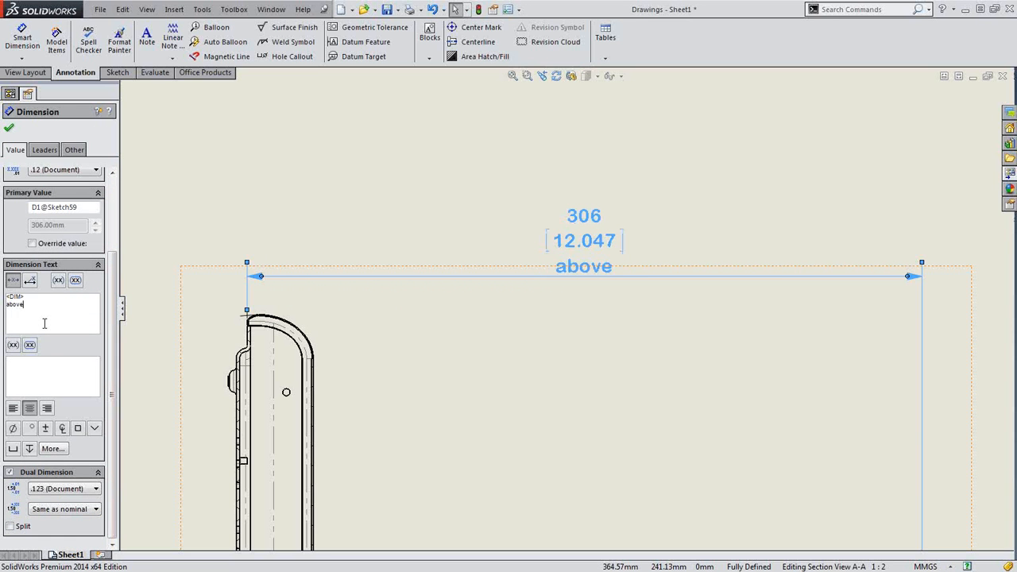
pyautogui.click(48, 379)
pyautogui.write('below')
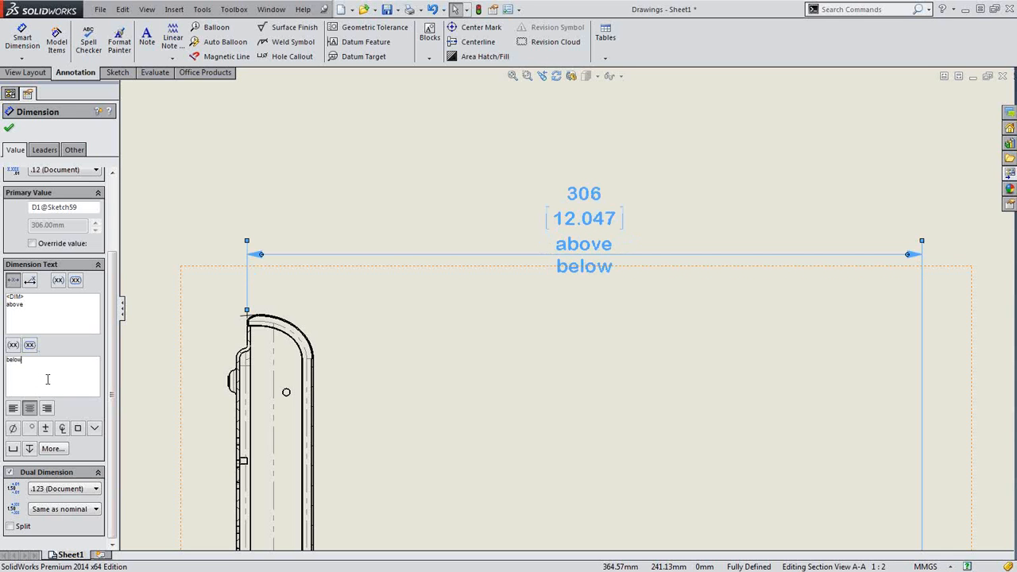
pyautogui.click(9, 473)
# Delete the above and below text so the dimension reads just 306
pyautogui.click(715, 401)
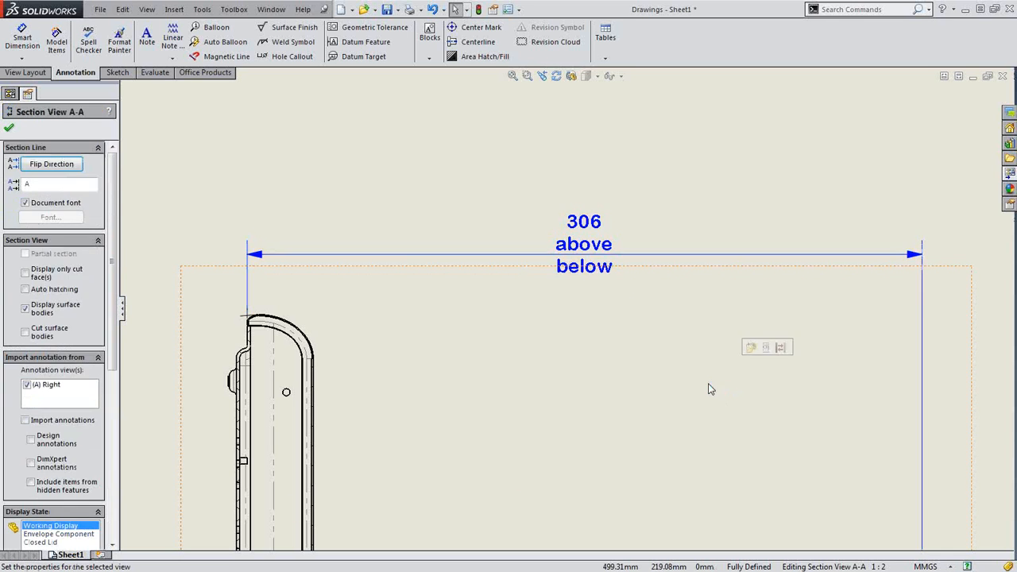
pyautogui.click(586, 232)
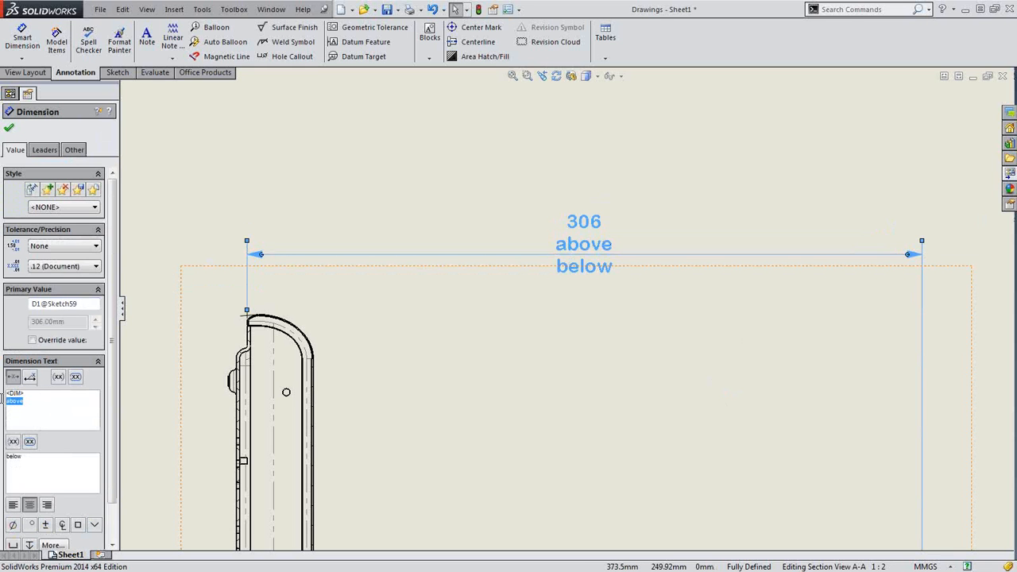
pyautogui.press('BackSpace')
pyautogui.press('BackSpace')
pyautogui.press('BackSpace')
pyautogui.press('BackSpace')
pyautogui.press('BackSpace')
pyautogui.press('BackSpace')
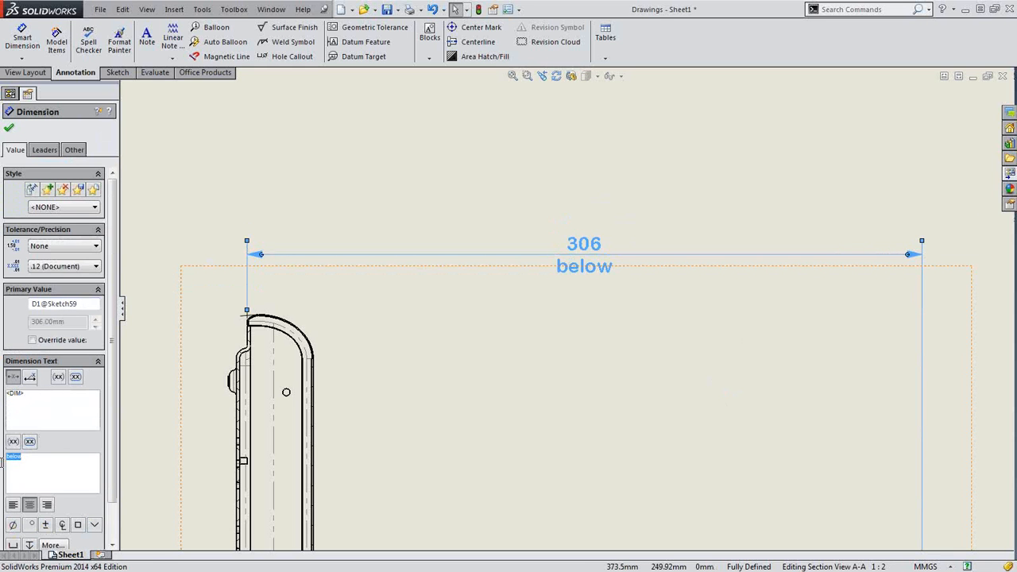
pyautogui.press('BackSpace')
pyautogui.click(216, 140)
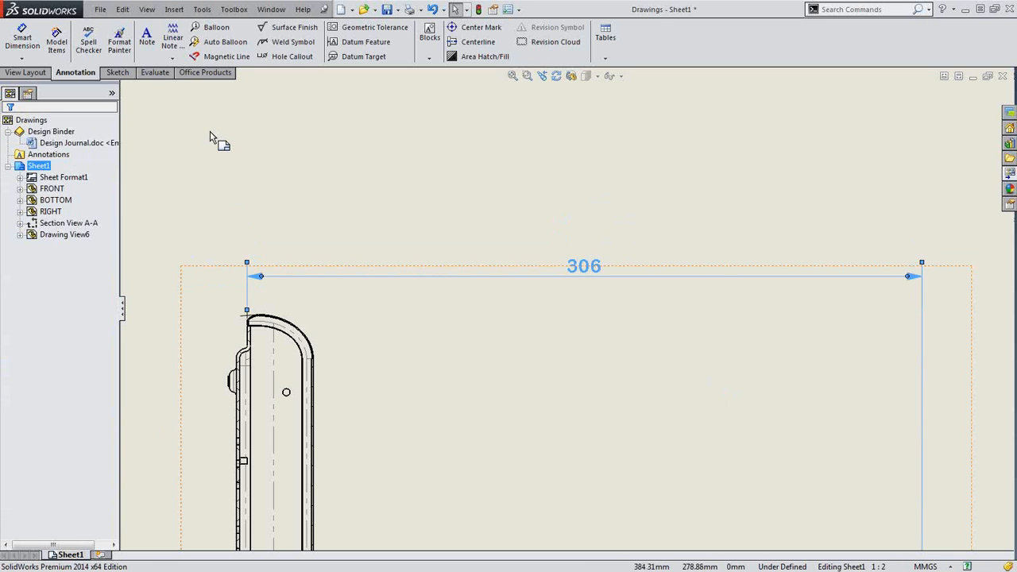
# Override the document style so the 306 dimension line is dashed and its extension lines dotted
pyautogui.click(528, 280)
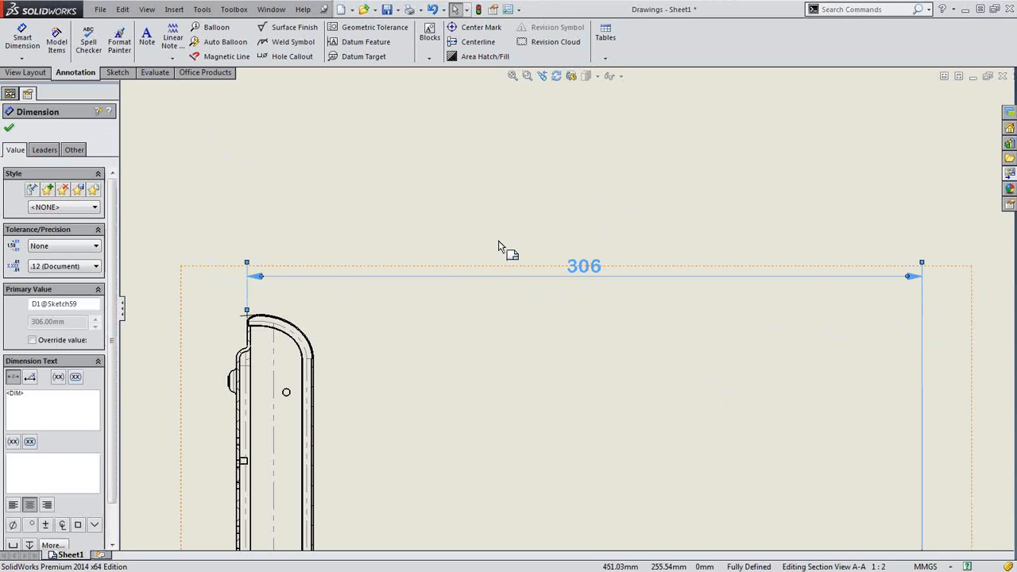
pyautogui.click(43, 151)
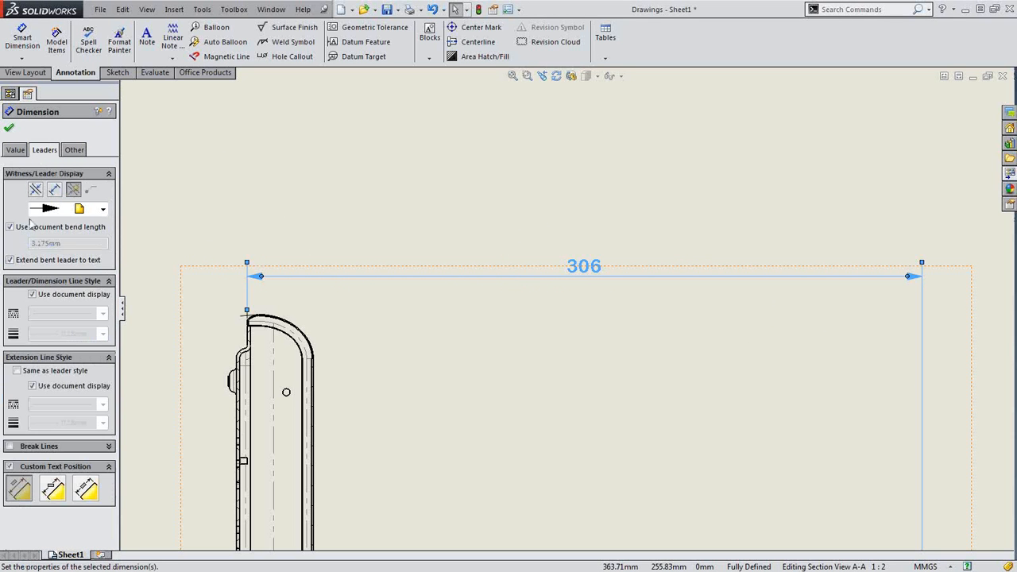
pyautogui.click(32, 295)
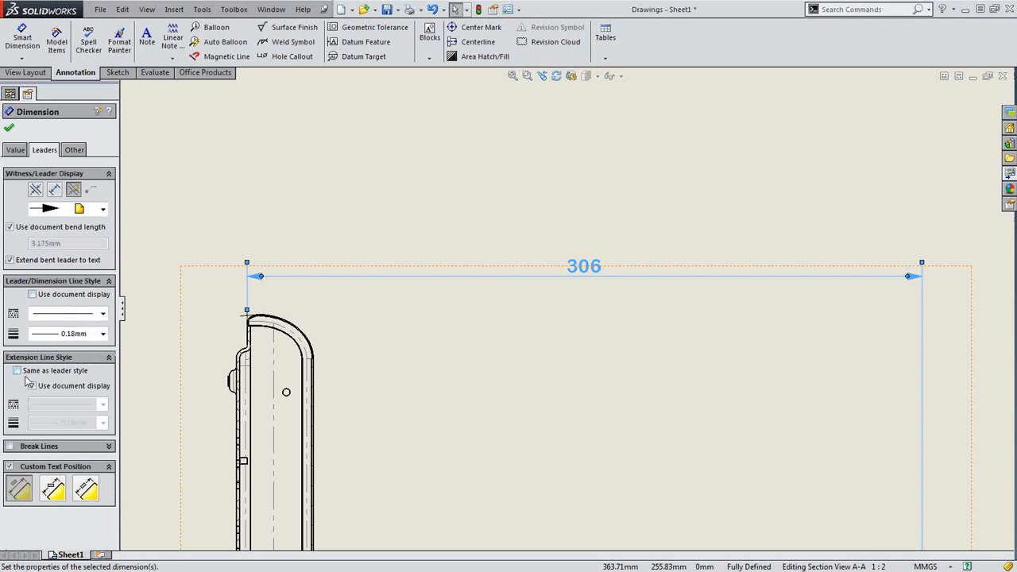
pyautogui.click(32, 386)
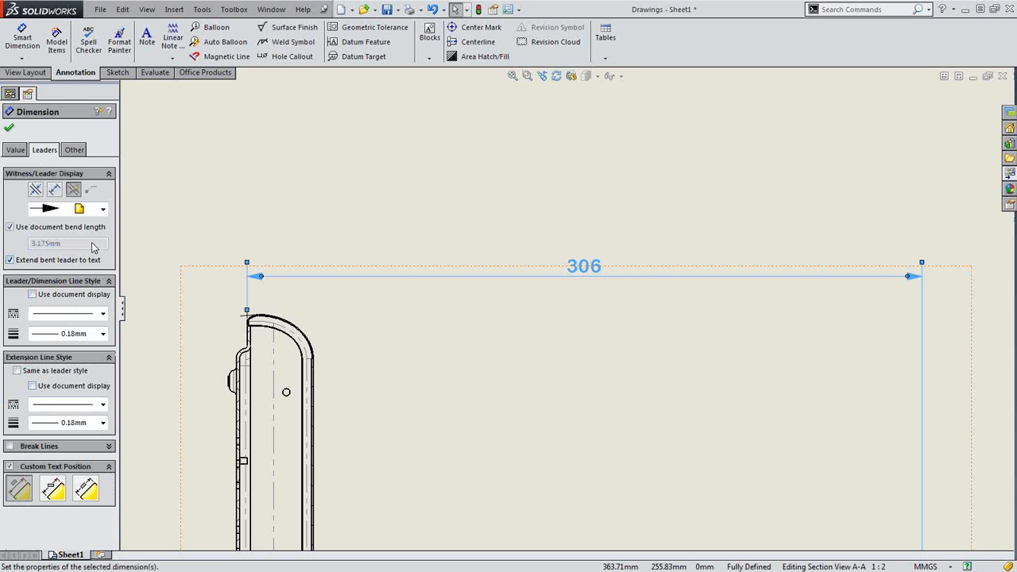
pyautogui.click(102, 314)
pyautogui.click(82, 339)
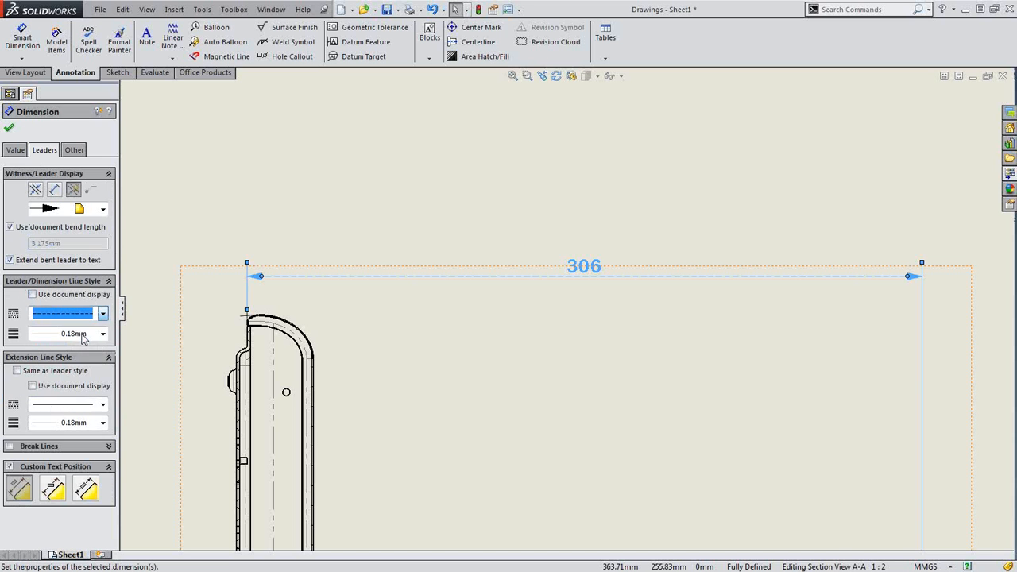
pyautogui.click(103, 405)
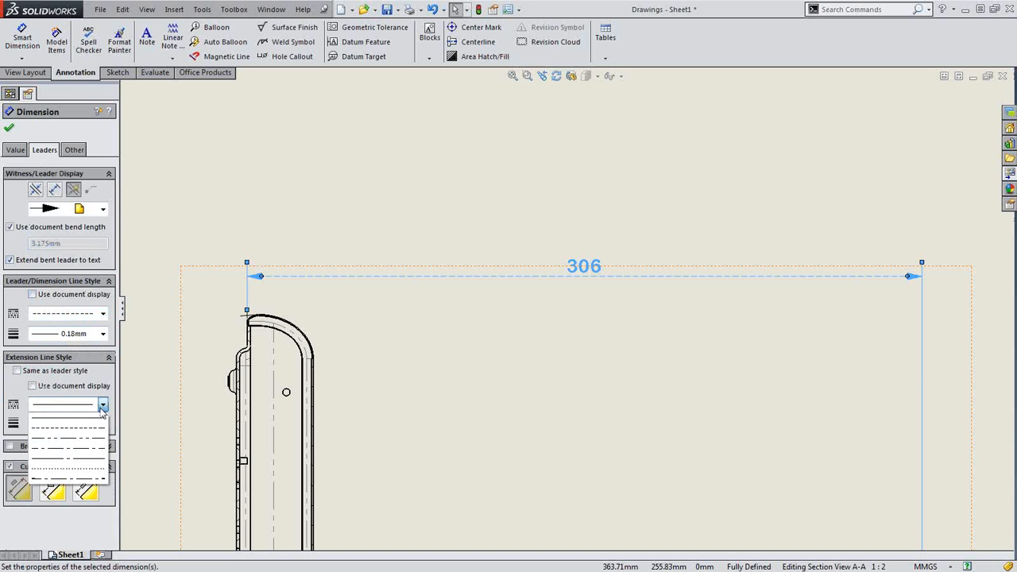
pyautogui.click(83, 470)
pyautogui.click(577, 450)
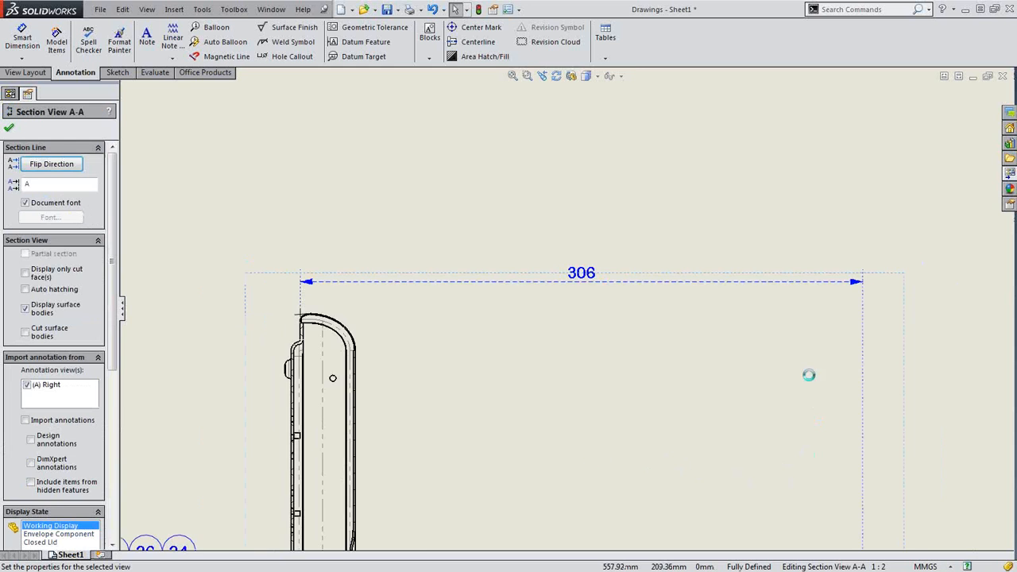
# Select Section View A-A and bring up its shortcut menu listing the Cover Bezel component
pyautogui.scroll(3, 808, 373)
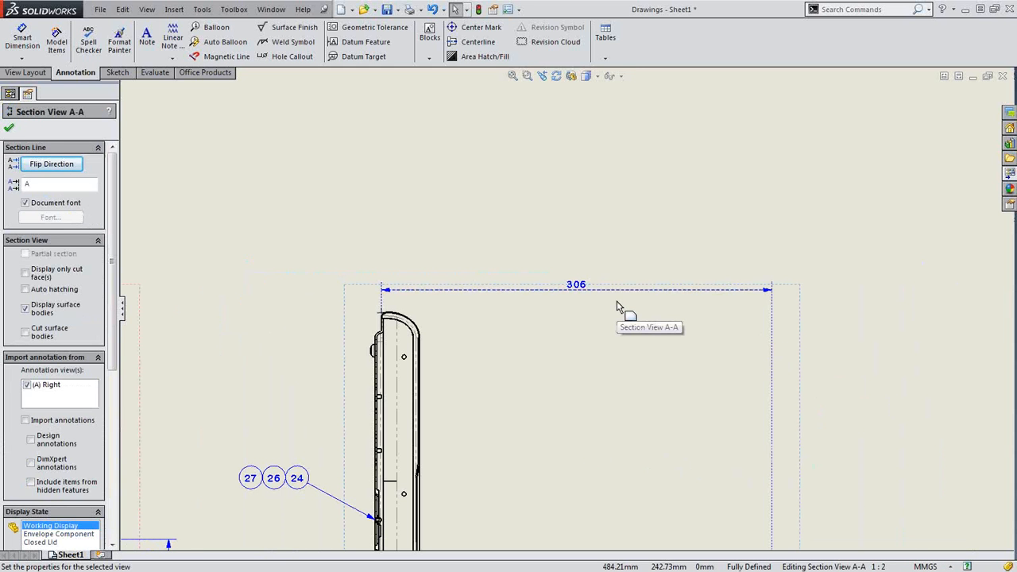
pyautogui.scroll(5, 656, 393)
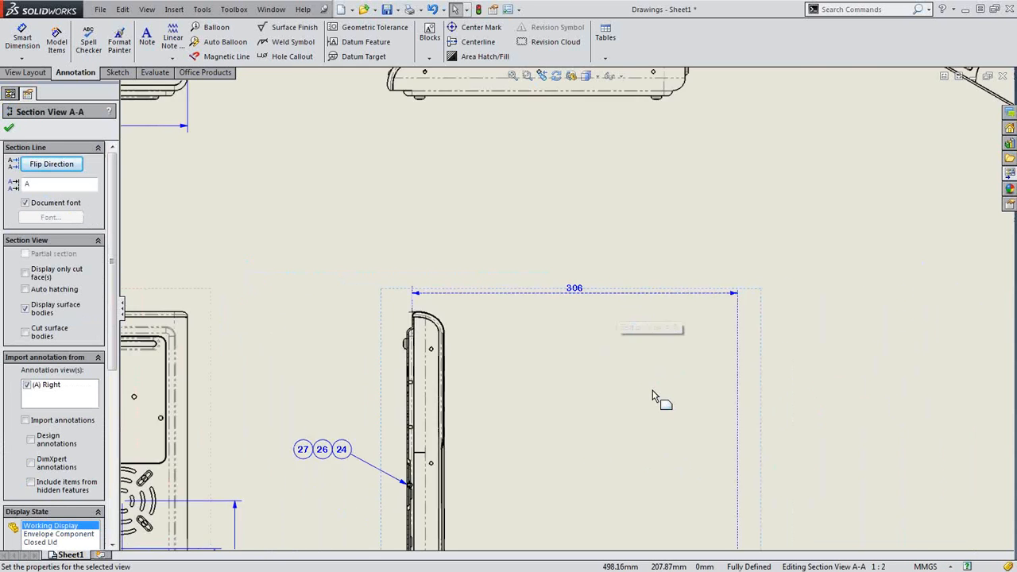
pyautogui.click(449, 474)
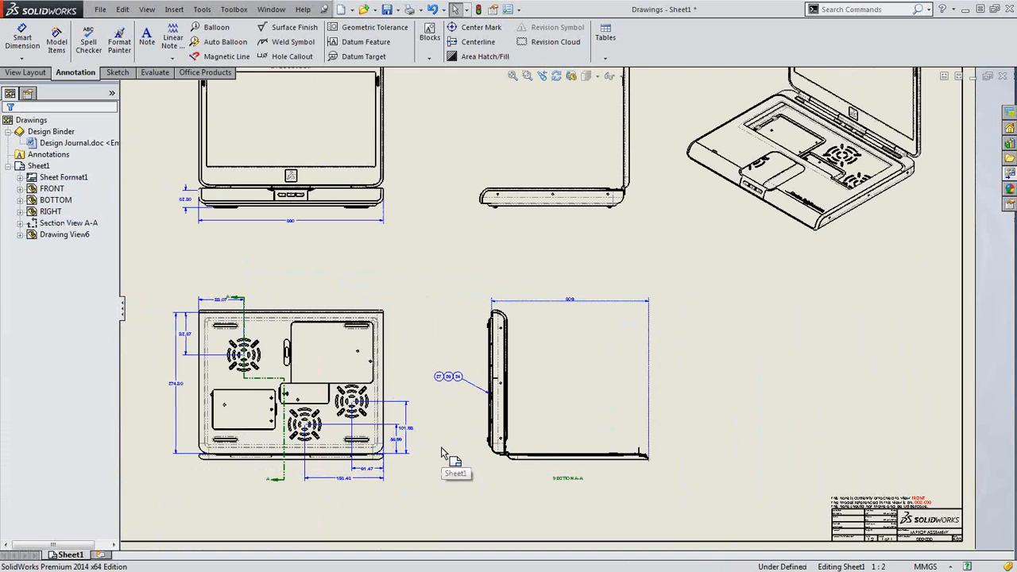
pyautogui.scroll(-4, 523, 447)
pyautogui.scroll(-2, 645, 430)
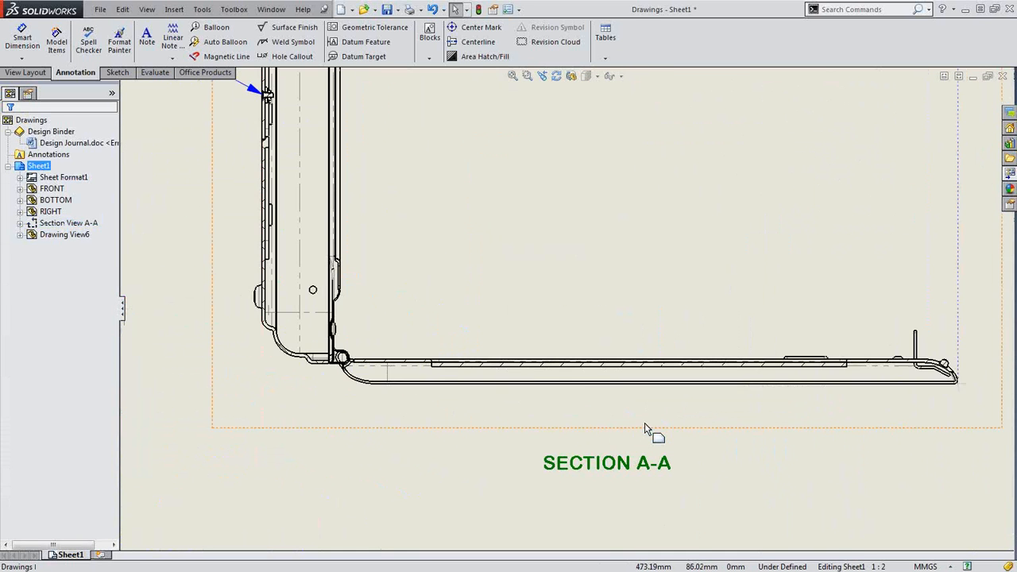
pyautogui.scroll(-3, 445, 366)
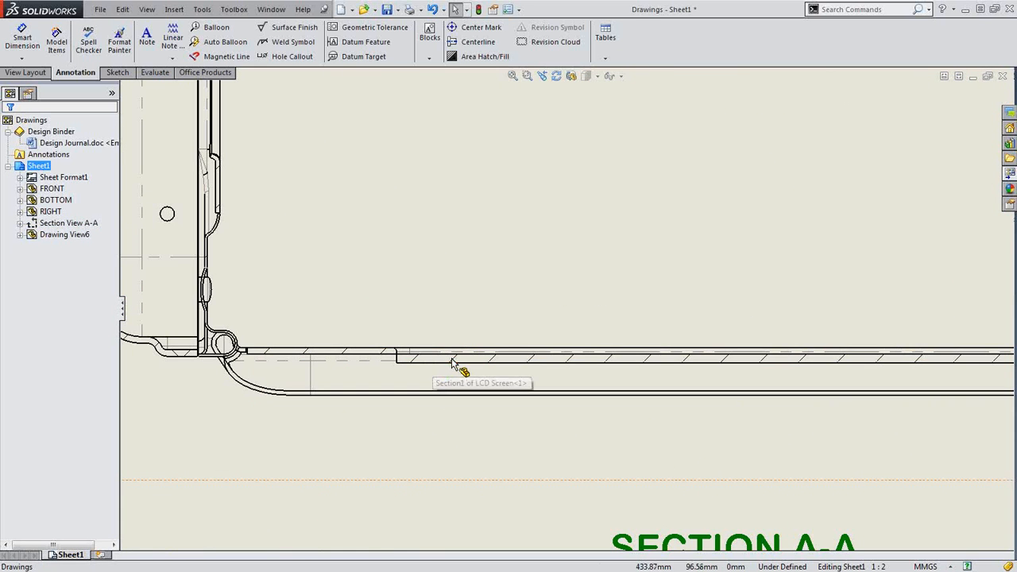
pyautogui.scroll(2, 420, 310)
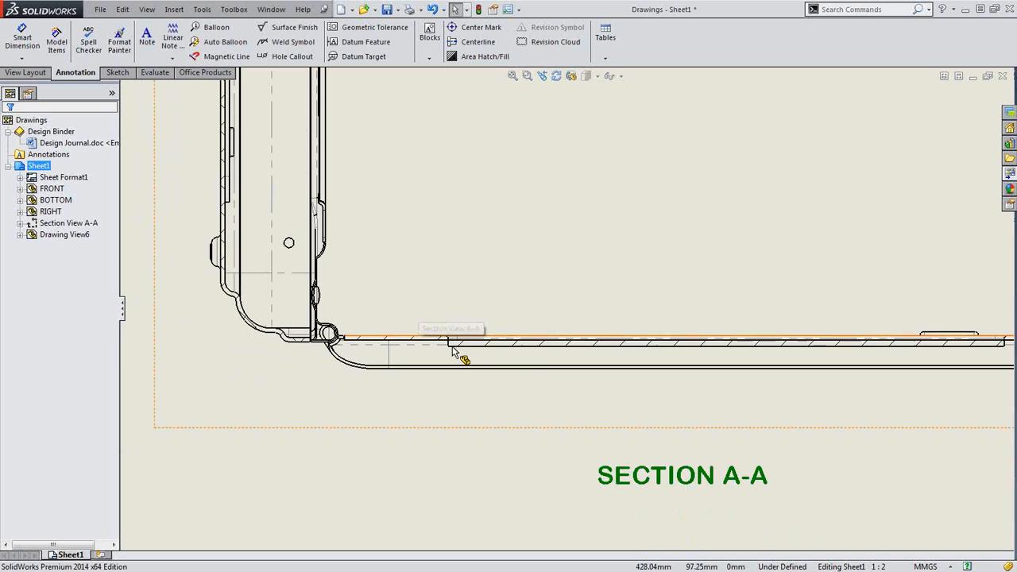
pyautogui.click(452, 354)
pyautogui.rightClick(451, 356)
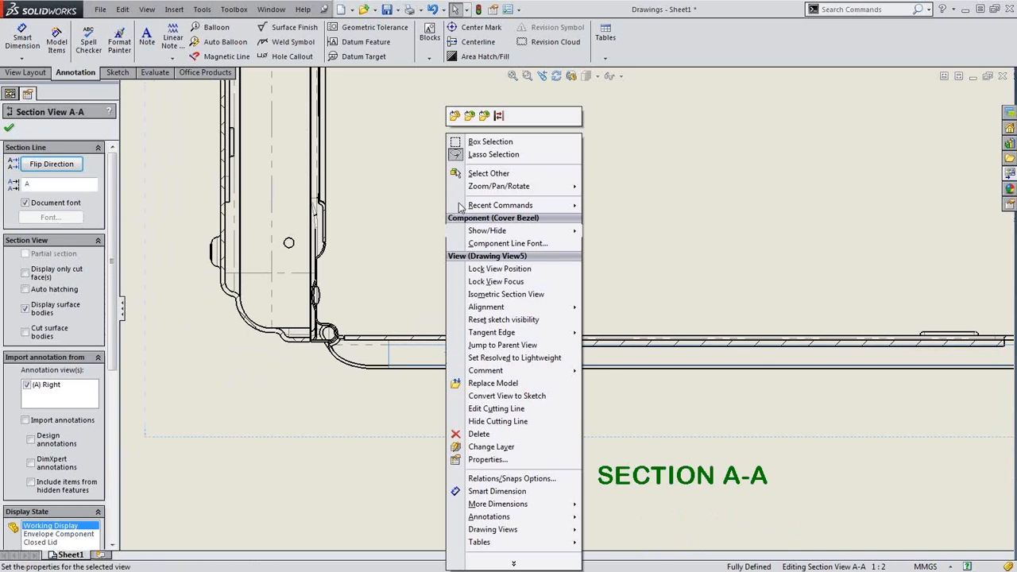
# Open Cover Bezel.sldprt and apply a section cut to view the bezel in cross-section
pyautogui.click(455, 116)
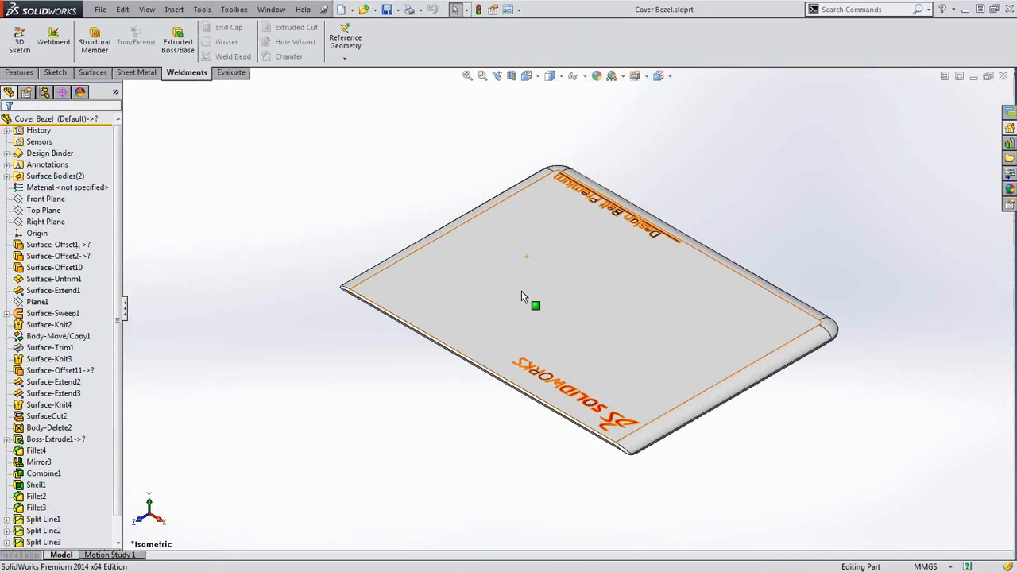
pyautogui.moveTo(521, 296); pyautogui.dragTo(534, 271, button='middle')
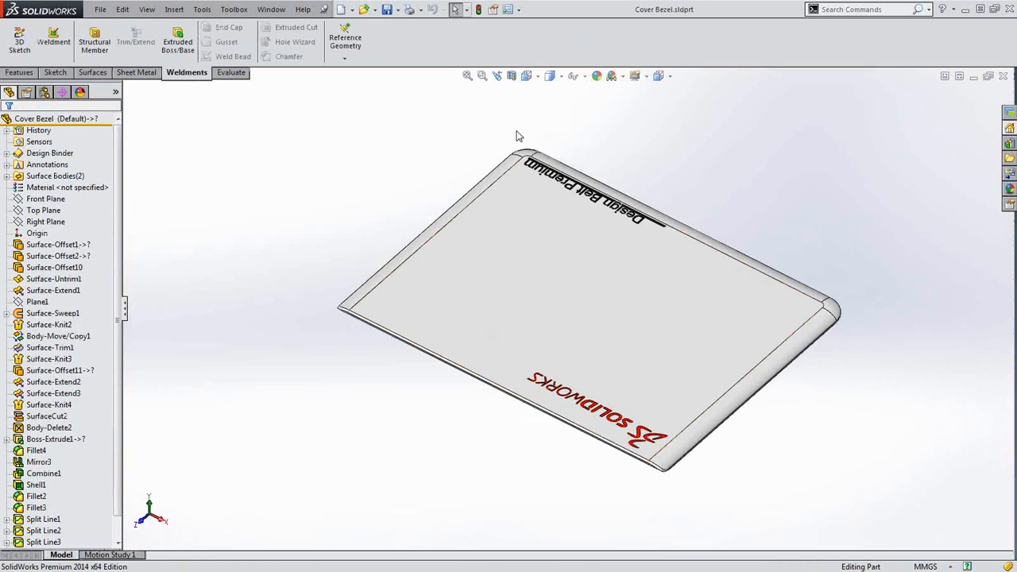
pyautogui.click(512, 75)
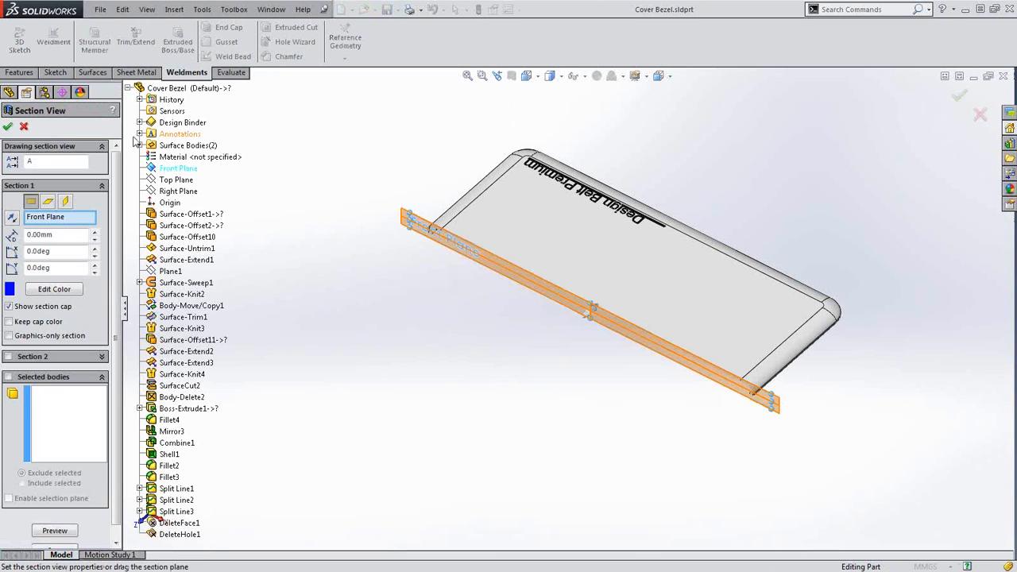
pyautogui.click(8, 128)
pyautogui.moveTo(473, 420); pyautogui.dragTo(413, 302, button='middle')
pyautogui.scroll(-5, 470, 275)
pyautogui.scroll(-3, 453, 298)
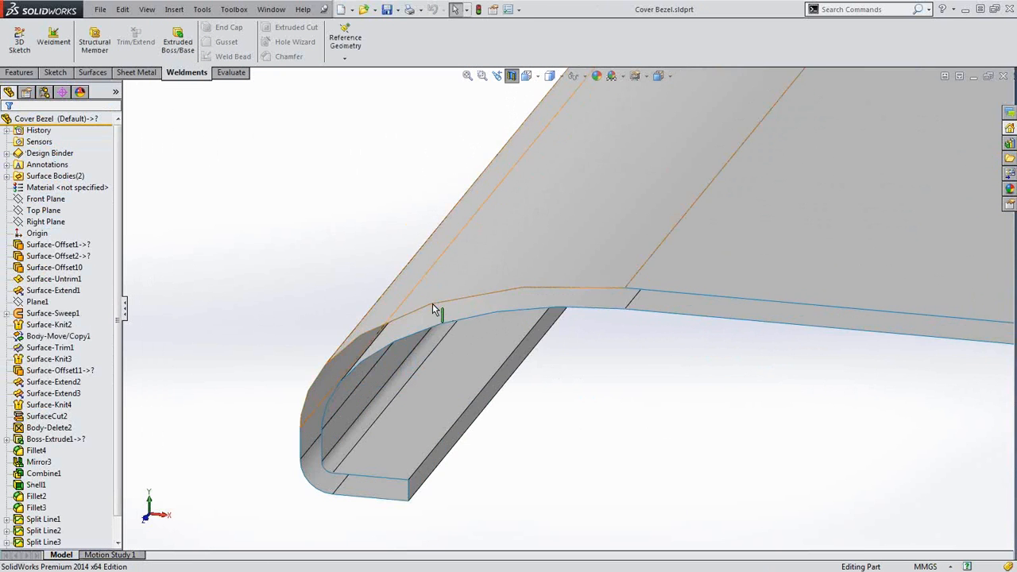
# Inspect the curled edge face and surface bodies, then turn the section cut off
pyautogui.click(442, 329)
pyautogui.scroll(2, 719, 496)
pyautogui.click(719, 496)
pyautogui.scroll(4, 750, 490)
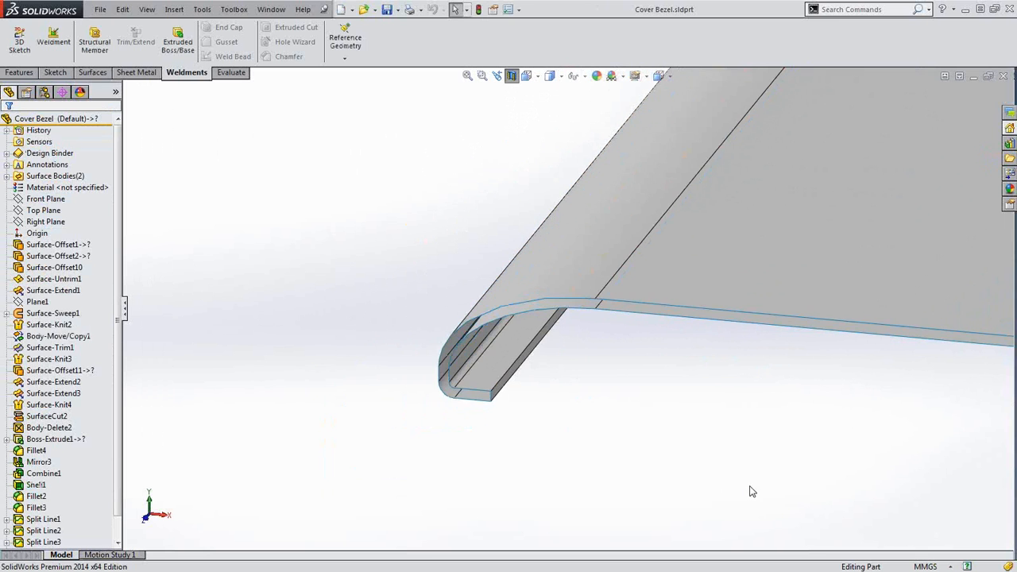
pyautogui.click(67, 177)
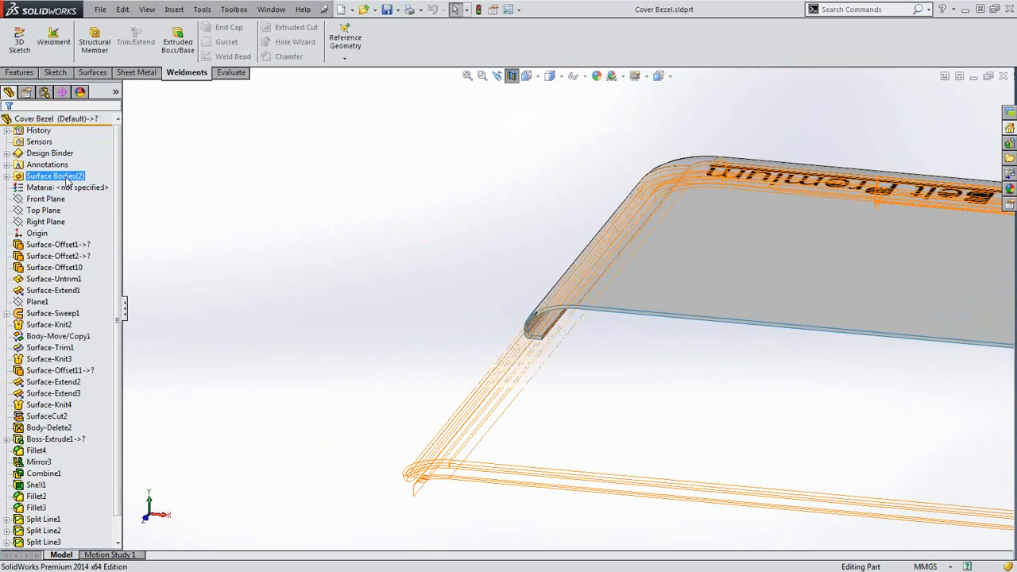
pyautogui.click(421, 284)
pyautogui.moveTo(485, 302); pyautogui.dragTo(602, 308, button='middle')
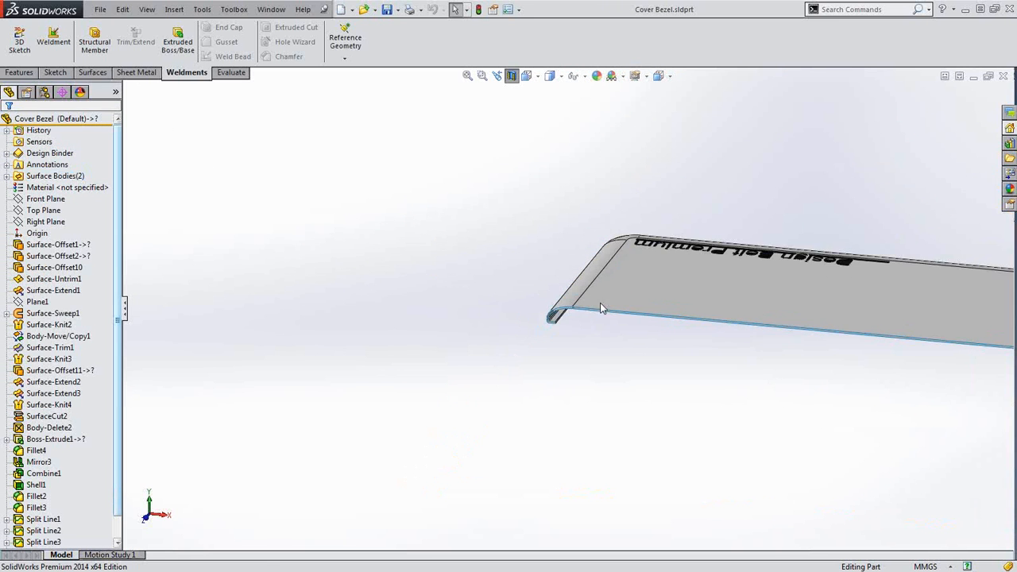
pyautogui.click(512, 77)
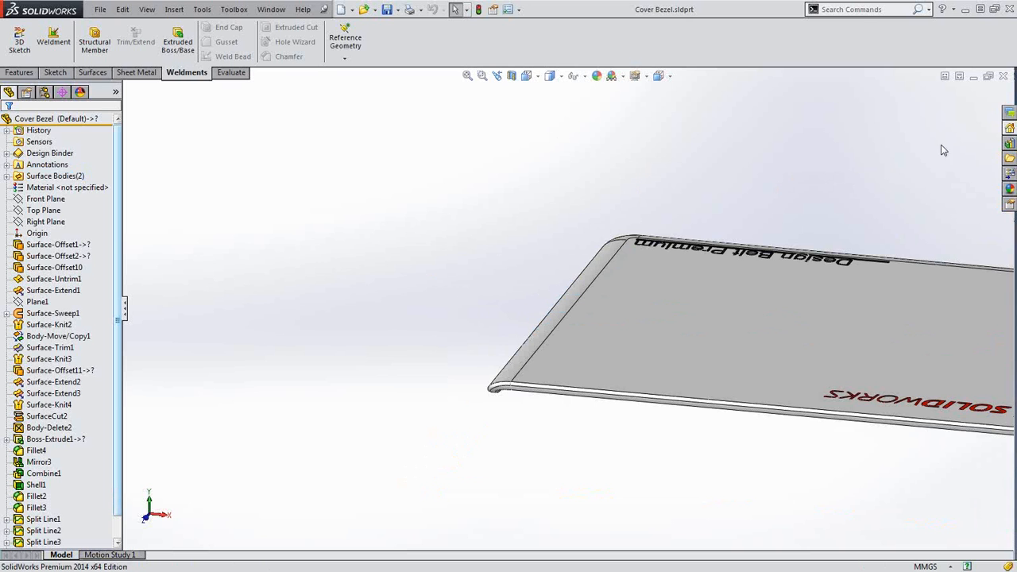
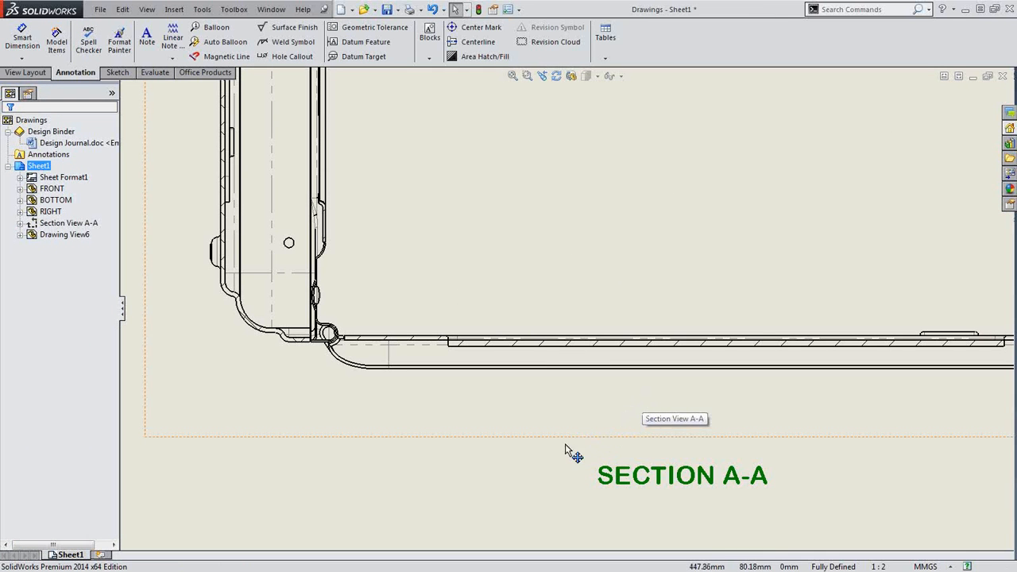
# Start a detail view on the bottom view, circling the vent pattern
pyautogui.scroll(10, 513, 457)
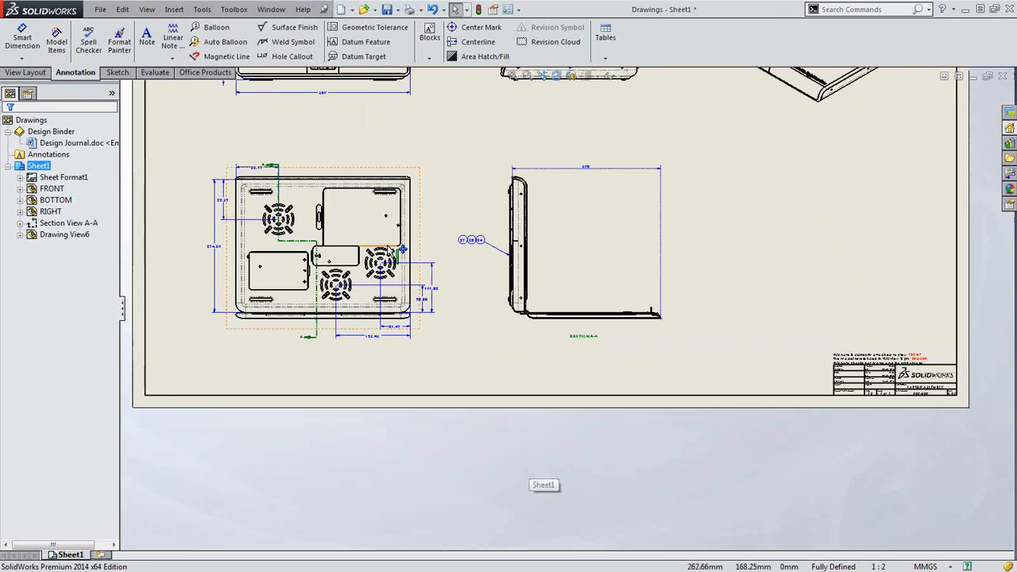
pyautogui.scroll(-3, 406, 249)
pyautogui.scroll(-4, 451, 274)
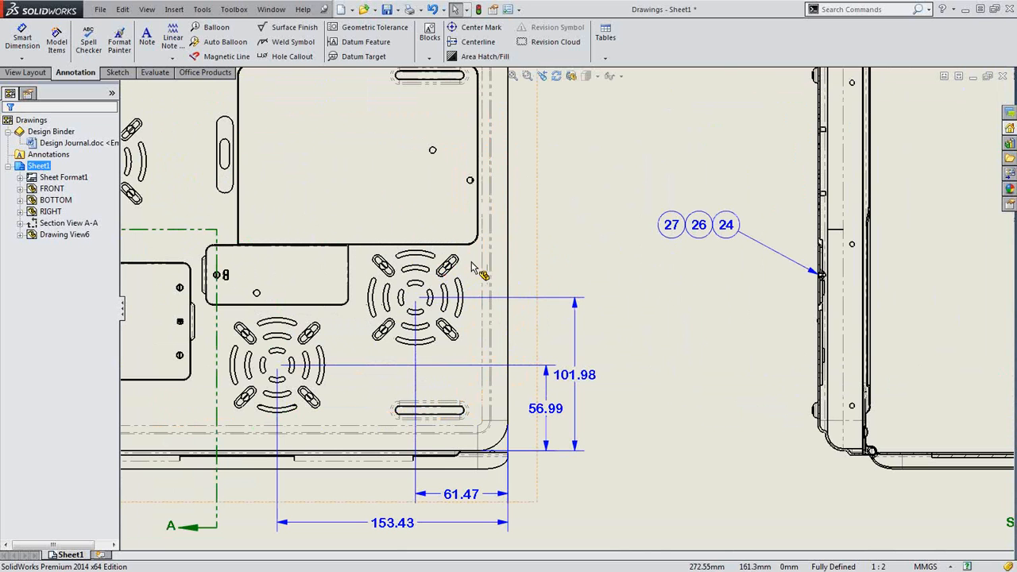
pyautogui.click(517, 275)
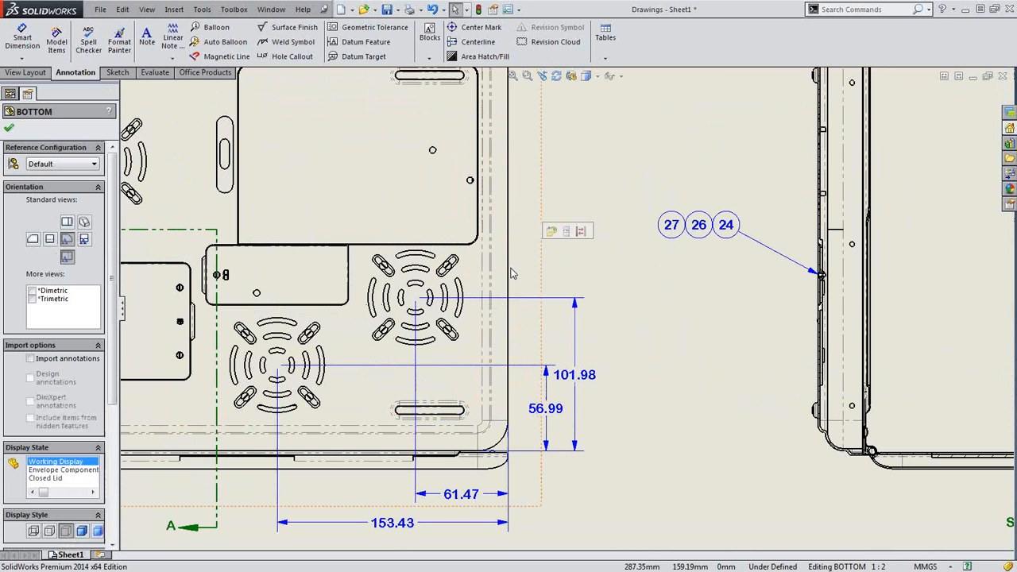
pyautogui.press('s')
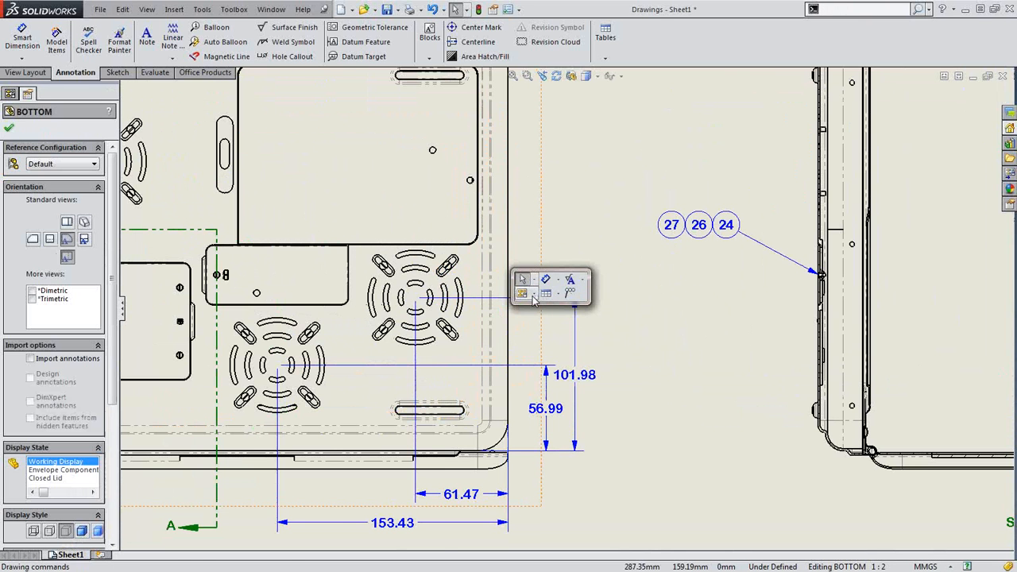
pyautogui.click(557, 295)
pyautogui.click(548, 359)
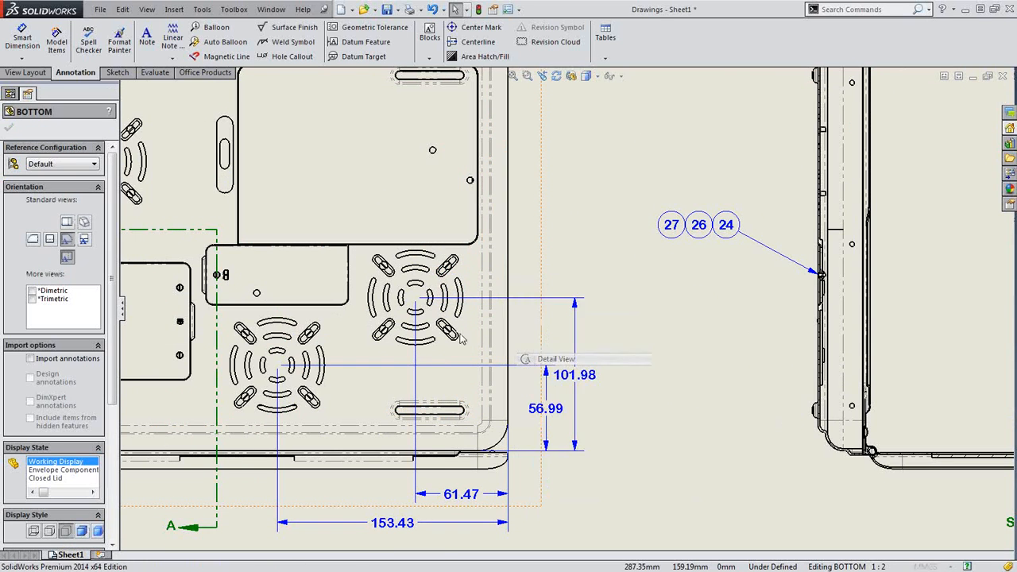
pyautogui.click(416, 298)
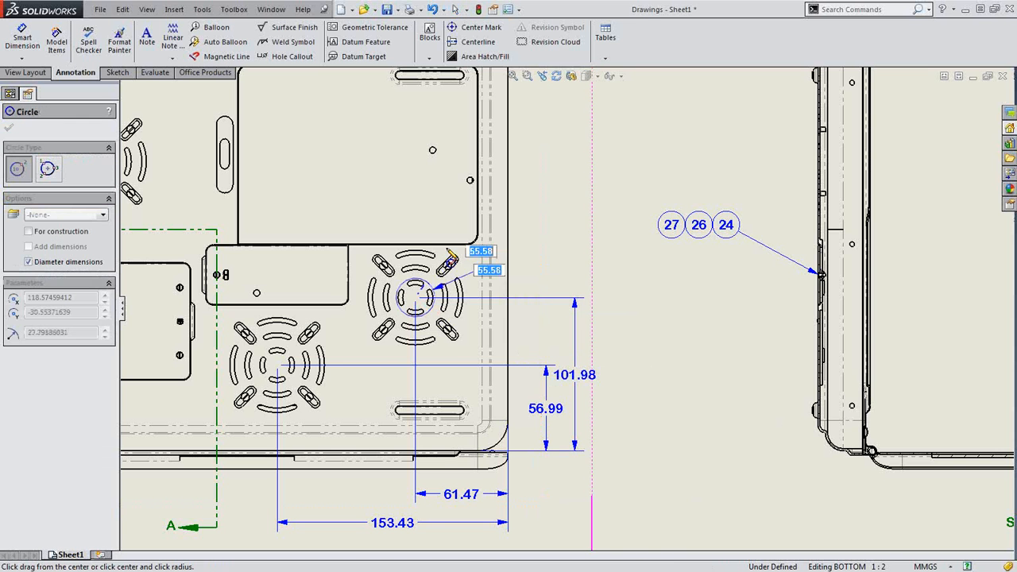
pyautogui.click(455, 235)
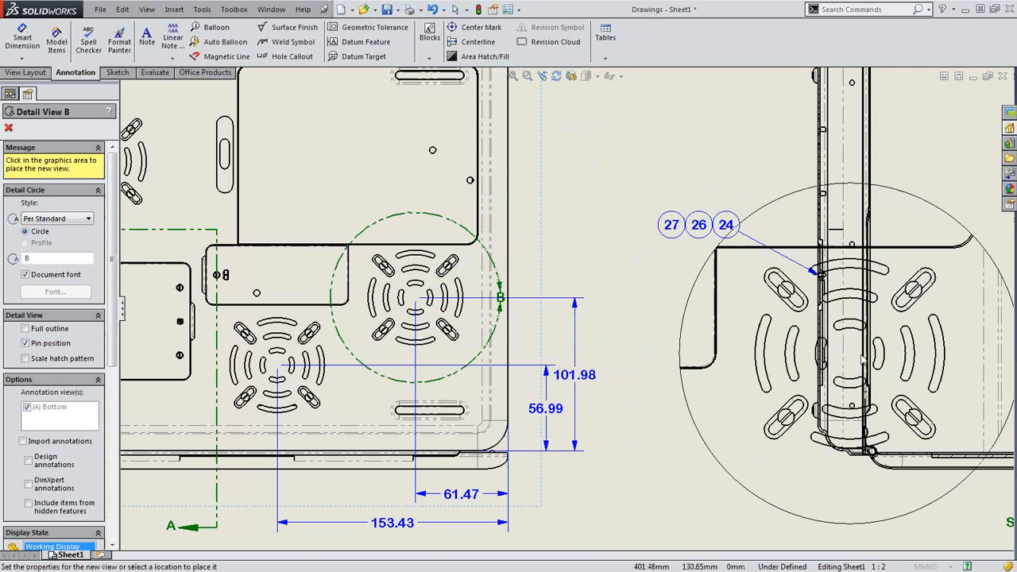
# Place Detail View B to the right of Section A-A
pyautogui.scroll(5, 875, 342)
pyautogui.scroll(-4, 906, 347)
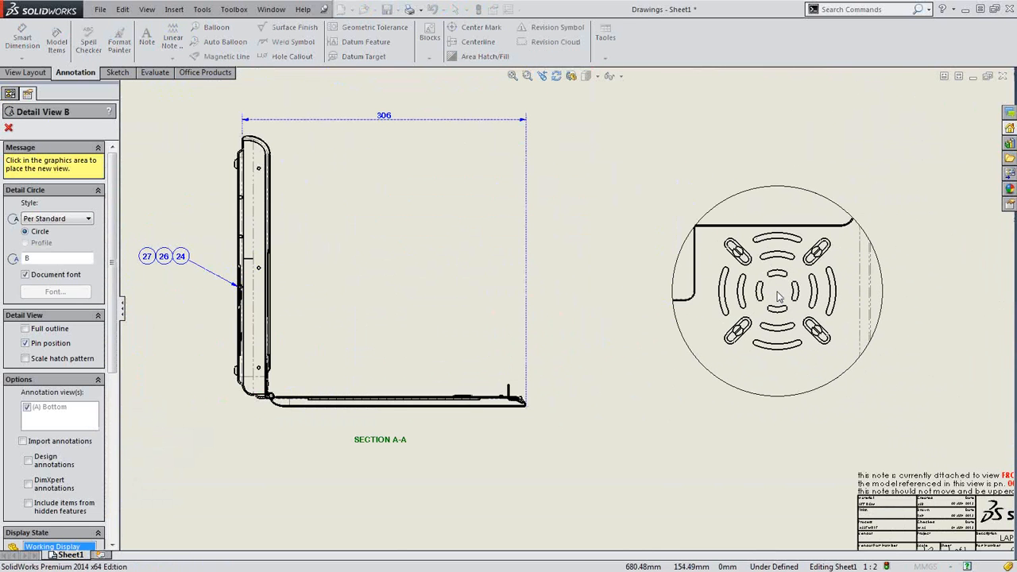
pyautogui.click(826, 368)
pyautogui.click(773, 487)
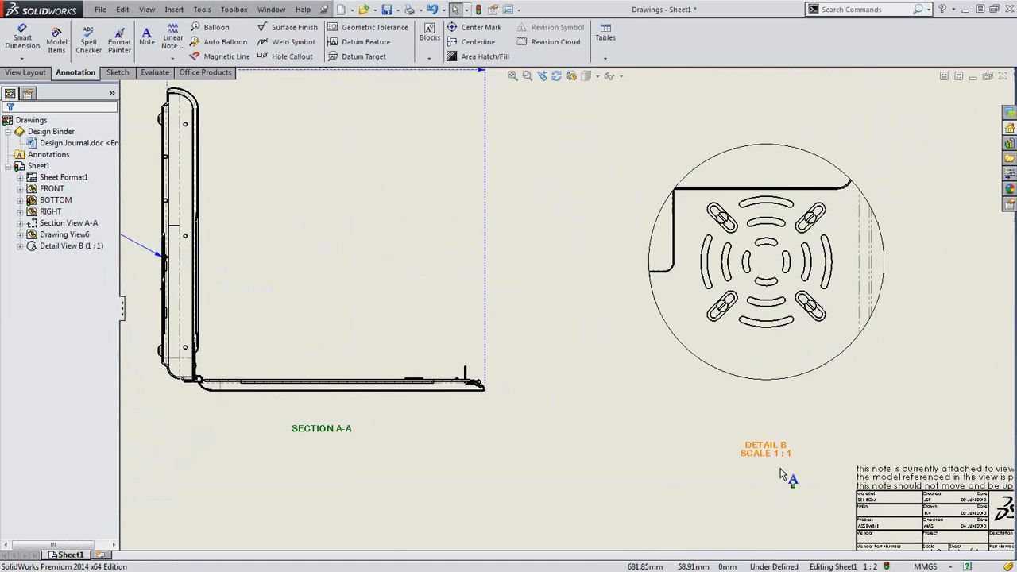
pyautogui.scroll(-3, 743, 422)
pyautogui.scroll(1, 728, 413)
pyautogui.scroll(2, 699, 381)
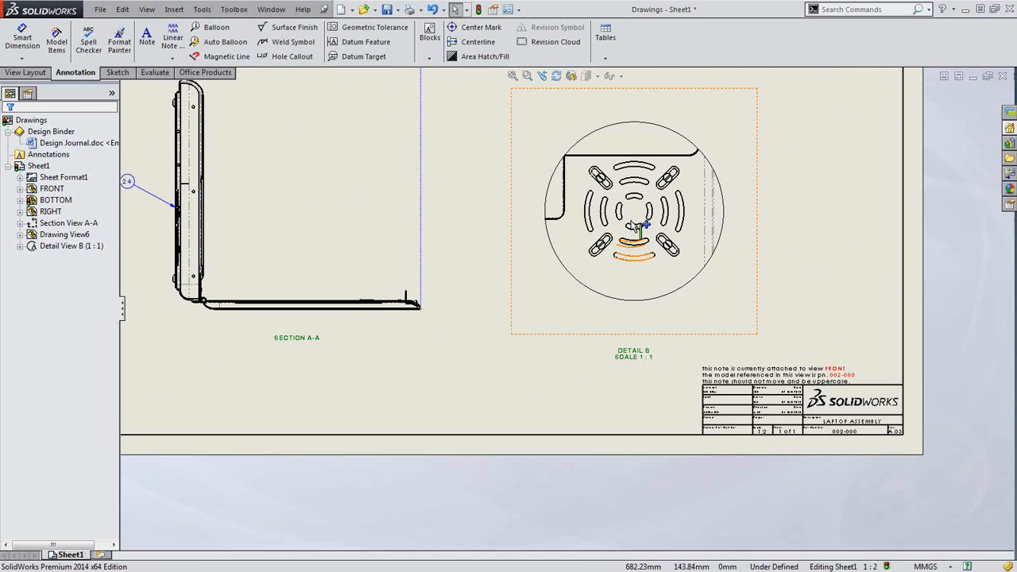
pyautogui.scroll(-2, 642, 254)
# Try changing the scale text in the Detail B label to 2
pyautogui.doubleClick(648, 421)
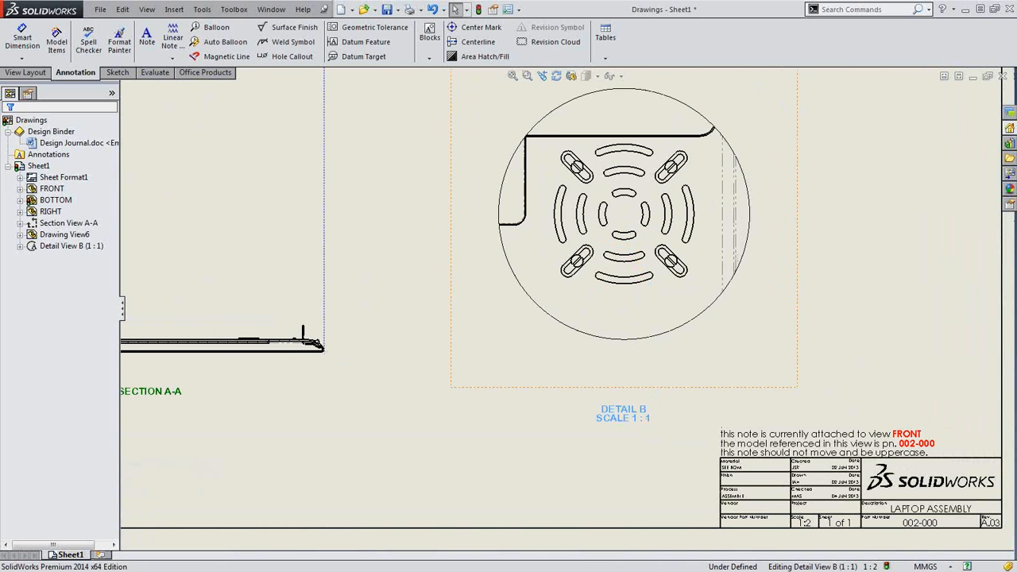
pyautogui.press('BackSpace')
pyautogui.press('BackSpace')
pyautogui.press('BackSpace')
pyautogui.press('BackSpace')
pyautogui.press('BackSpace')
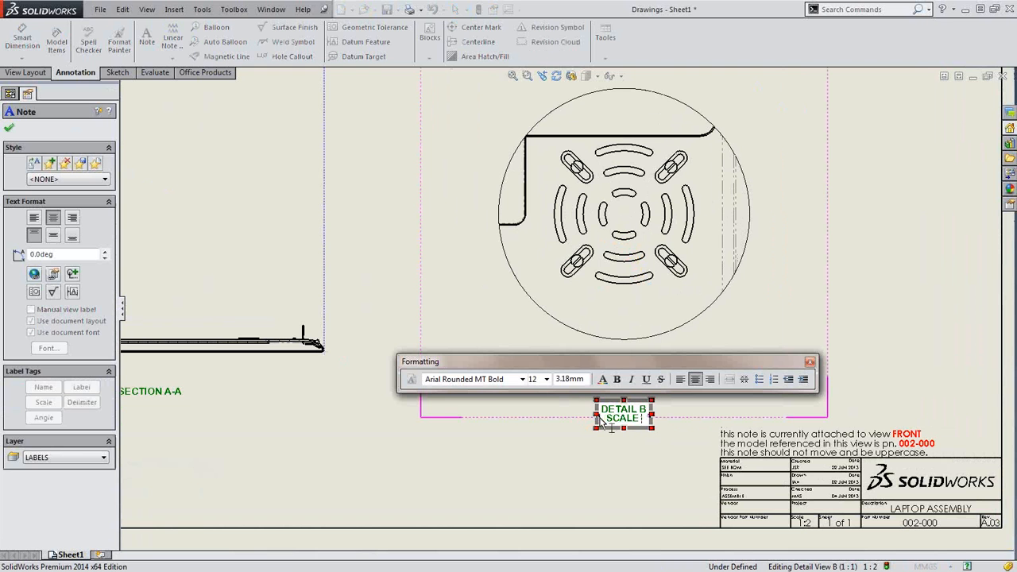
pyautogui.write('2')
pyautogui.click(663, 482)
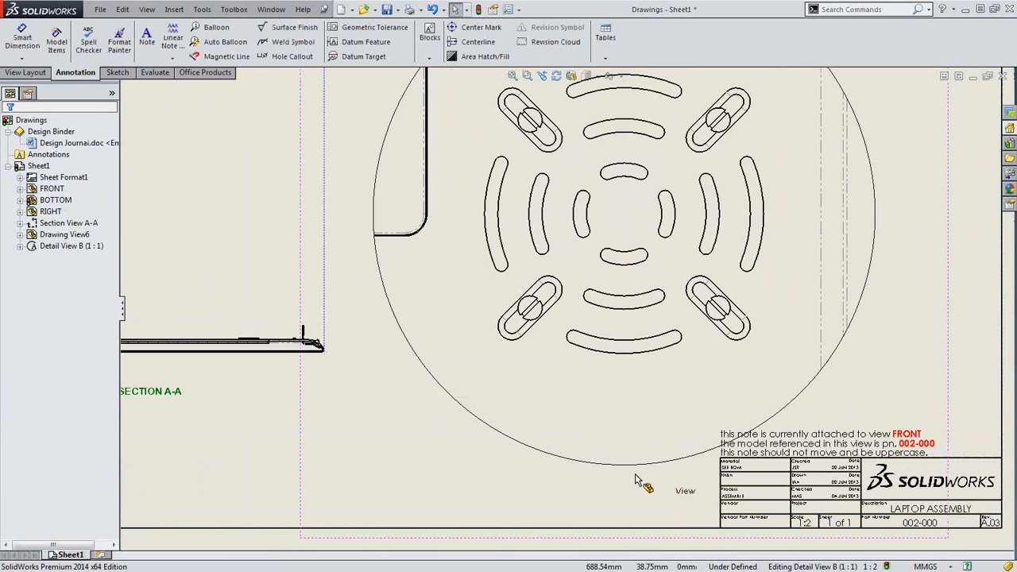
pyautogui.scroll(3, 636, 473)
pyautogui.doubleClick(598, 446)
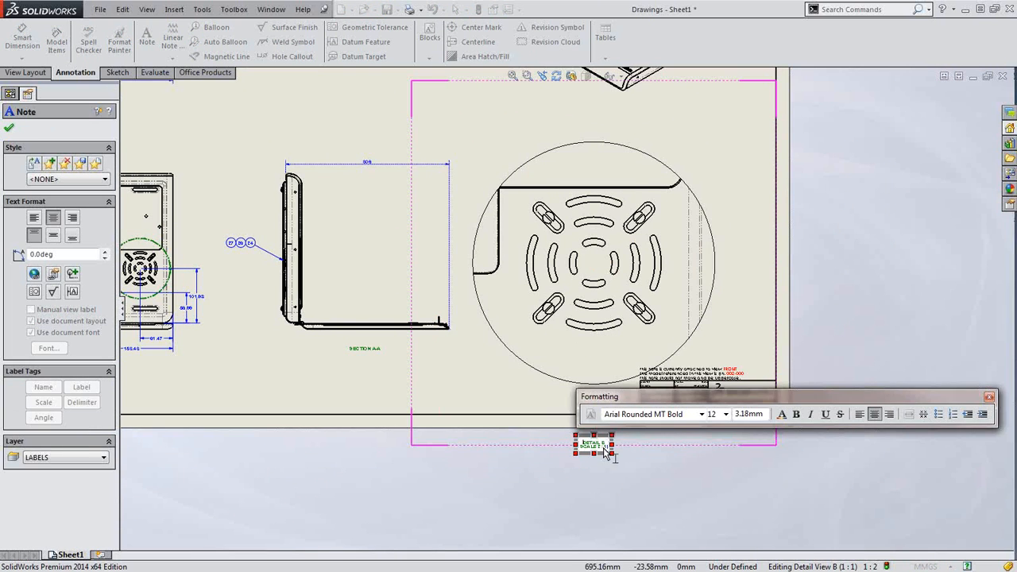
pyautogui.click(856, 182)
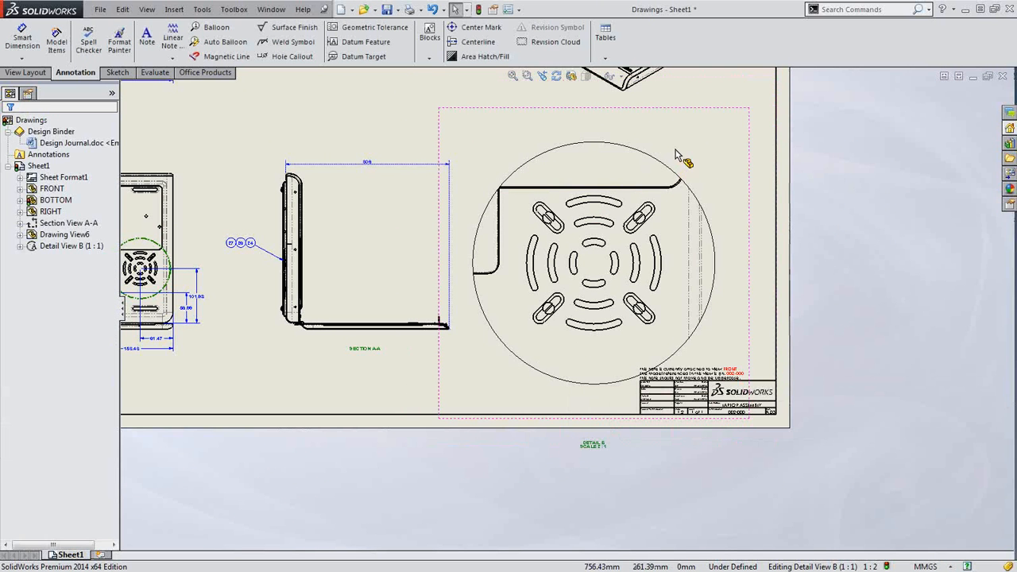
# Give Detail View B a custom 1:1 scale
pyautogui.click(676, 154)
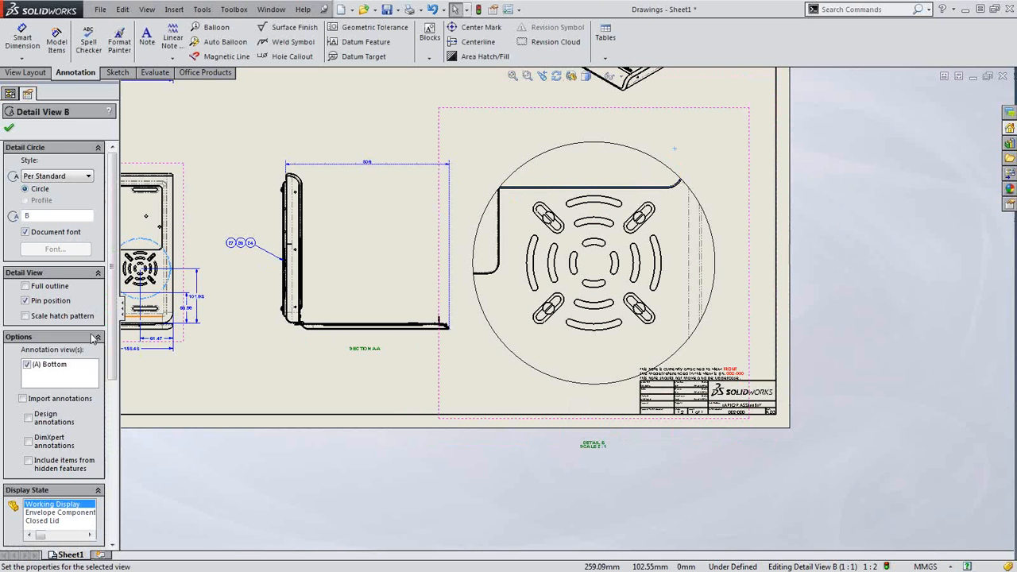
pyautogui.scroll(-8, 58, 397)
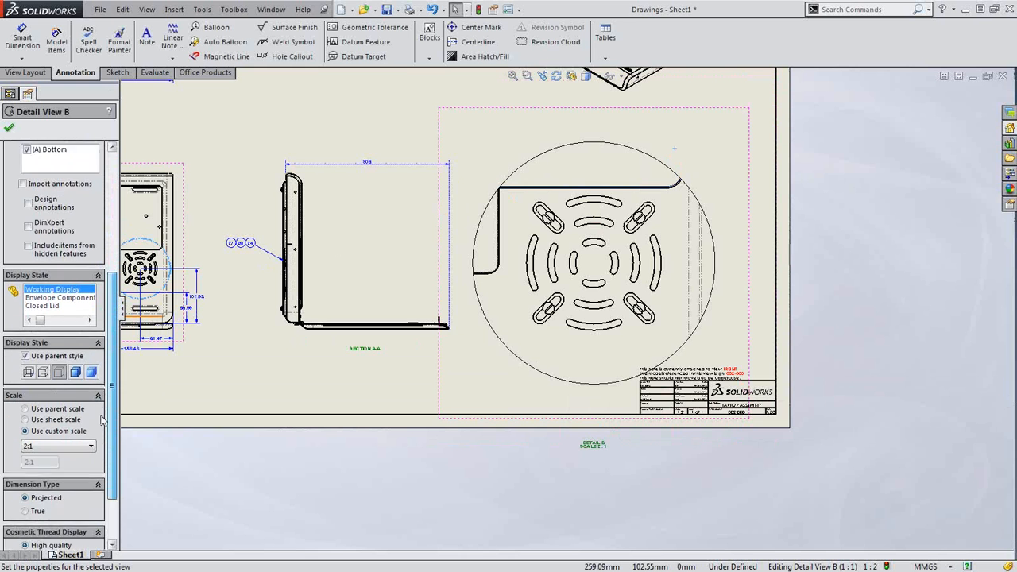
pyautogui.click(58, 416)
pyautogui.click(48, 429)
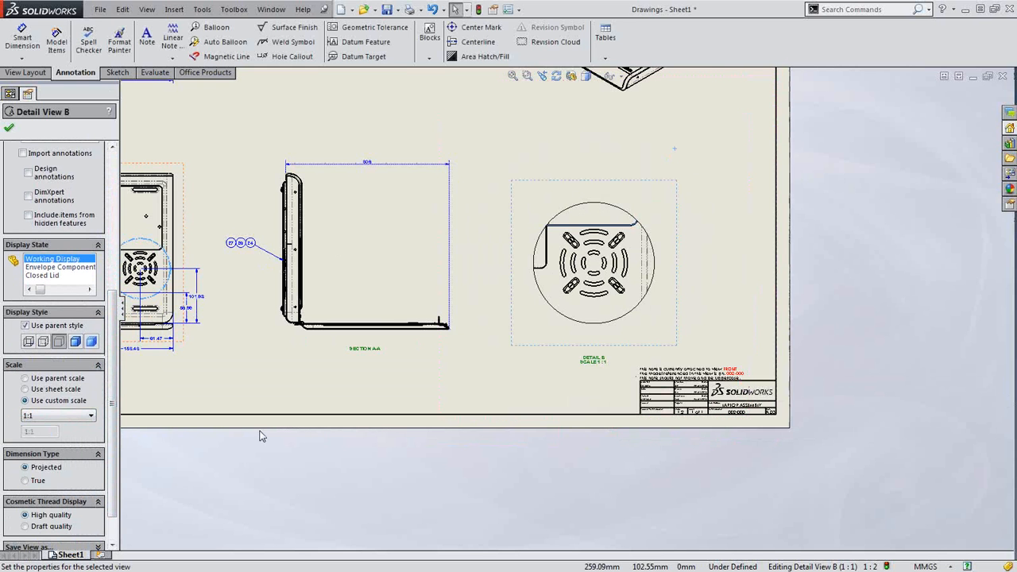
pyautogui.scroll(-1, 590, 357)
pyautogui.click(589, 378)
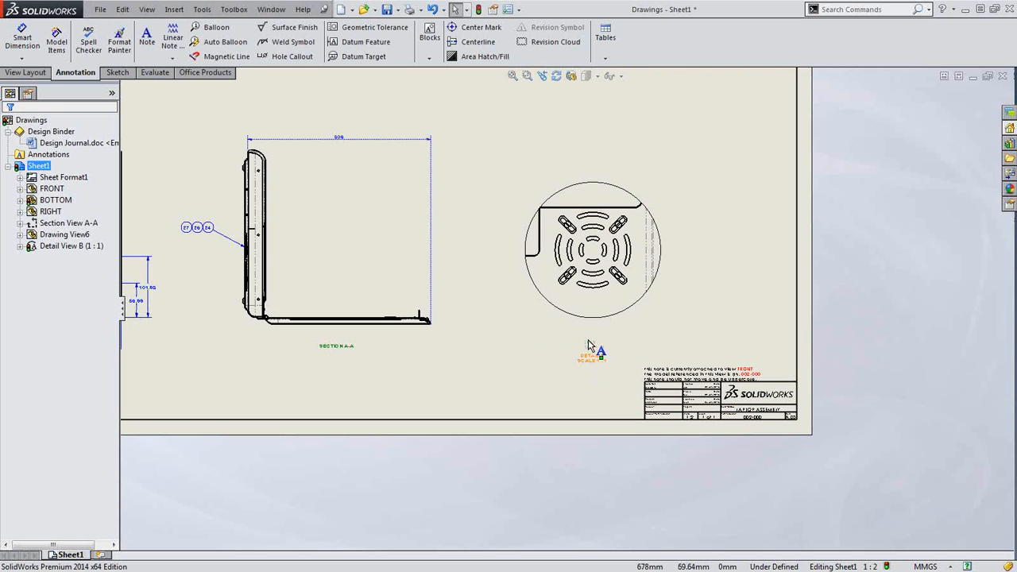
# Add a '4X 3.40 X 15 THRU ALL, 6.30 X 90°' hole callout above Detail B's countersunk holes
pyautogui.scroll(-3, 590, 302)
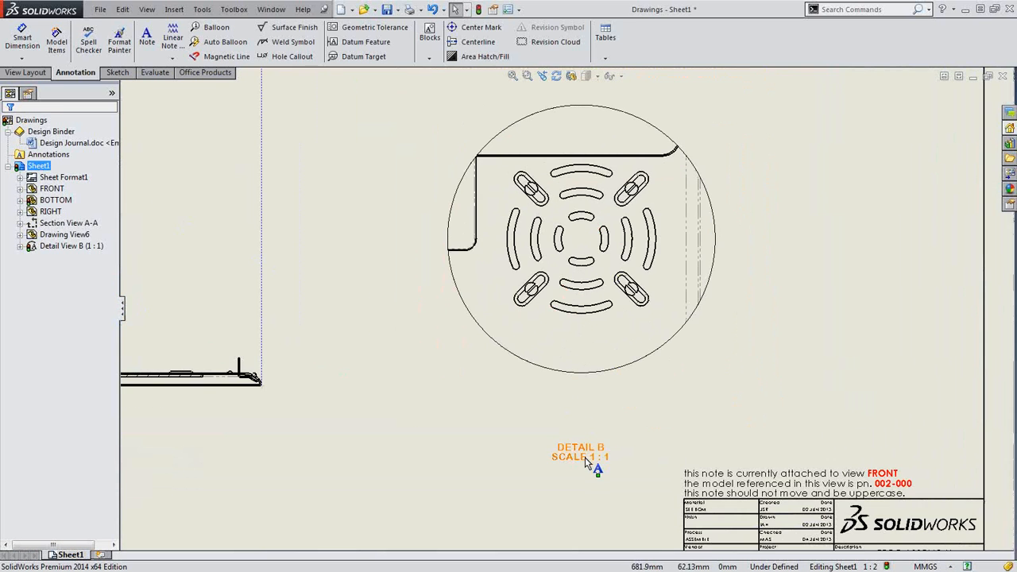
pyautogui.scroll(2, 596, 266)
pyautogui.scroll(-1, 601, 220)
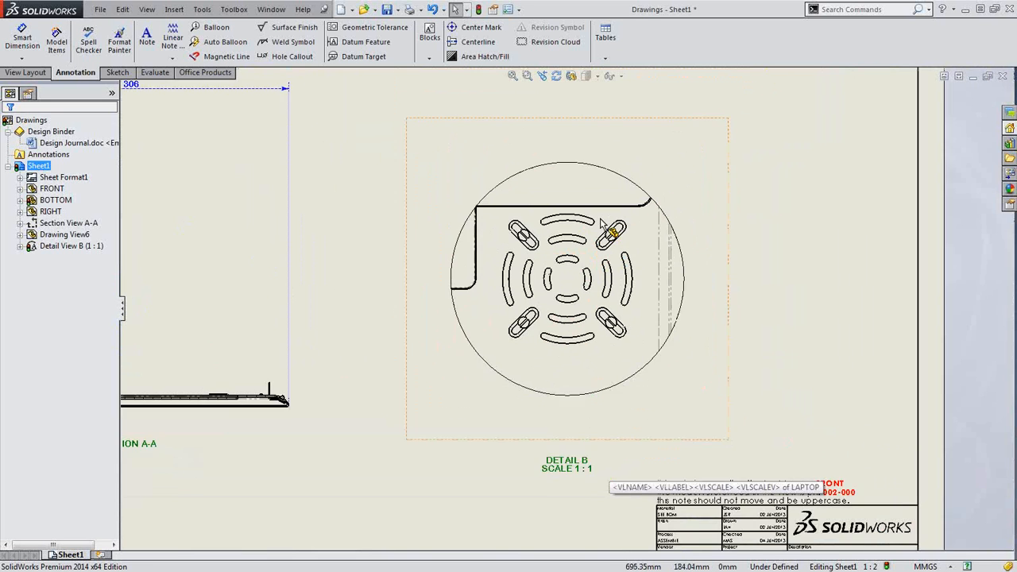
pyautogui.scroll(-1, 602, 225)
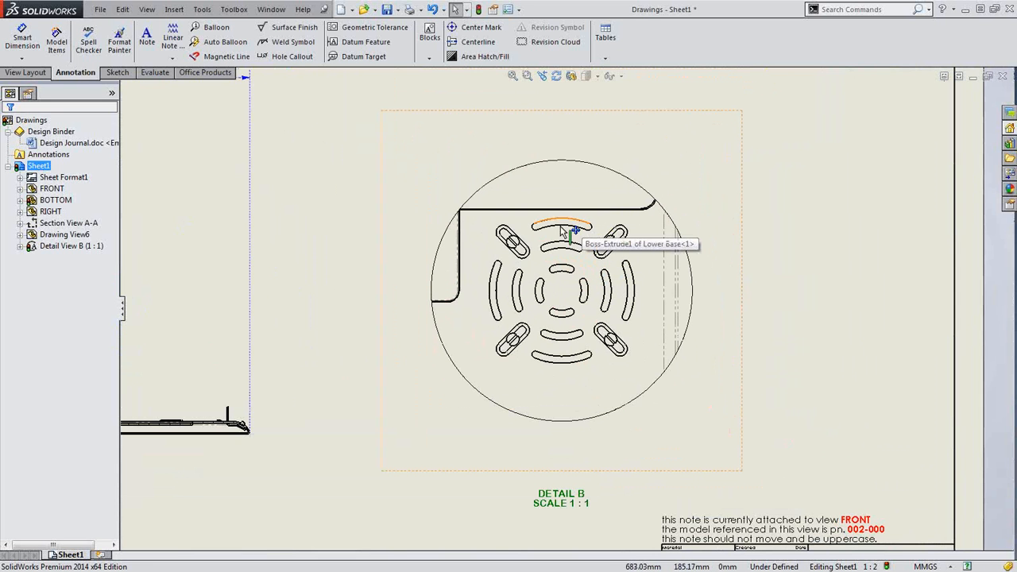
pyautogui.click(760, 223)
pyautogui.click(831, 228)
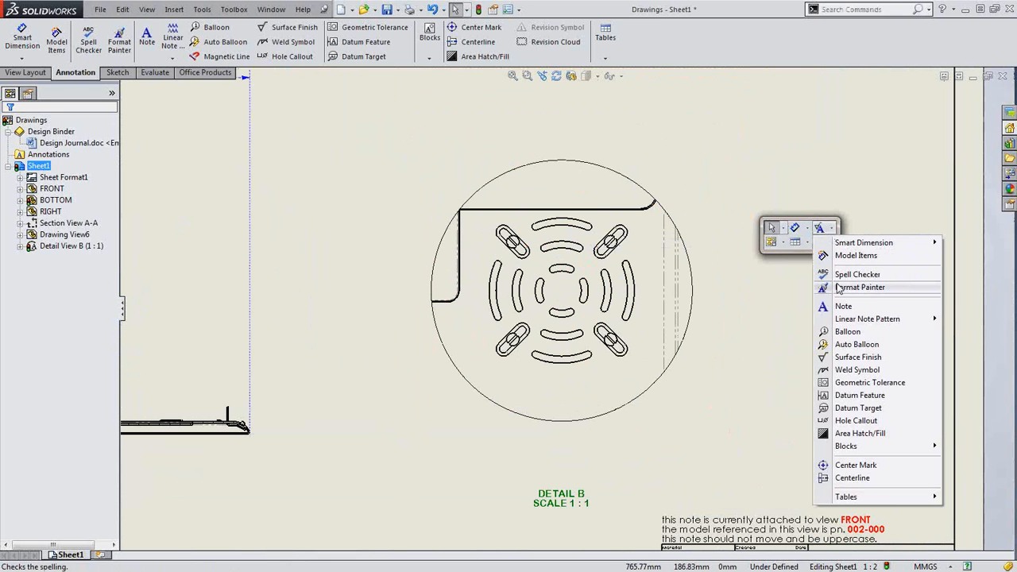
pyautogui.click(856, 421)
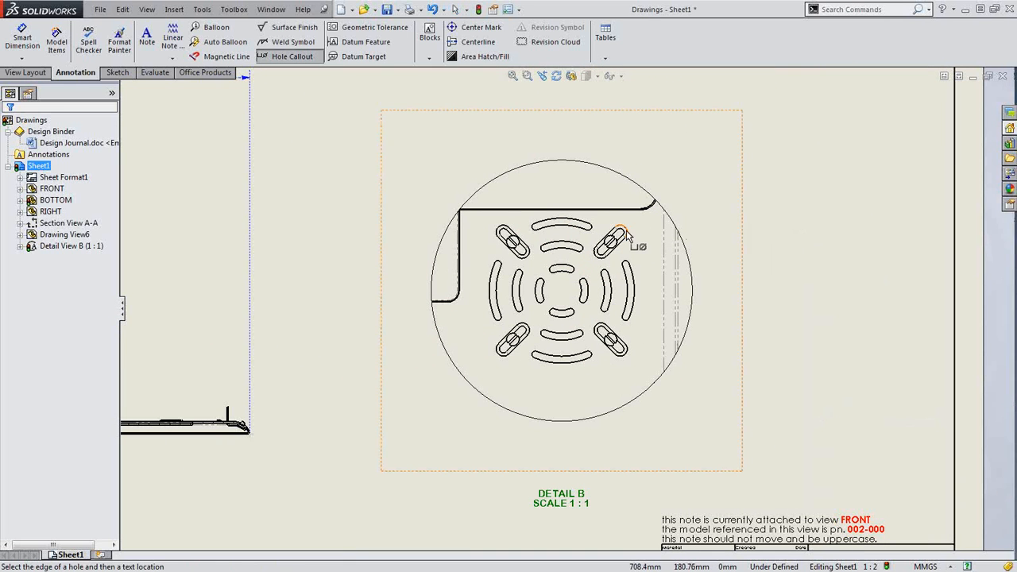
pyautogui.click(626, 231)
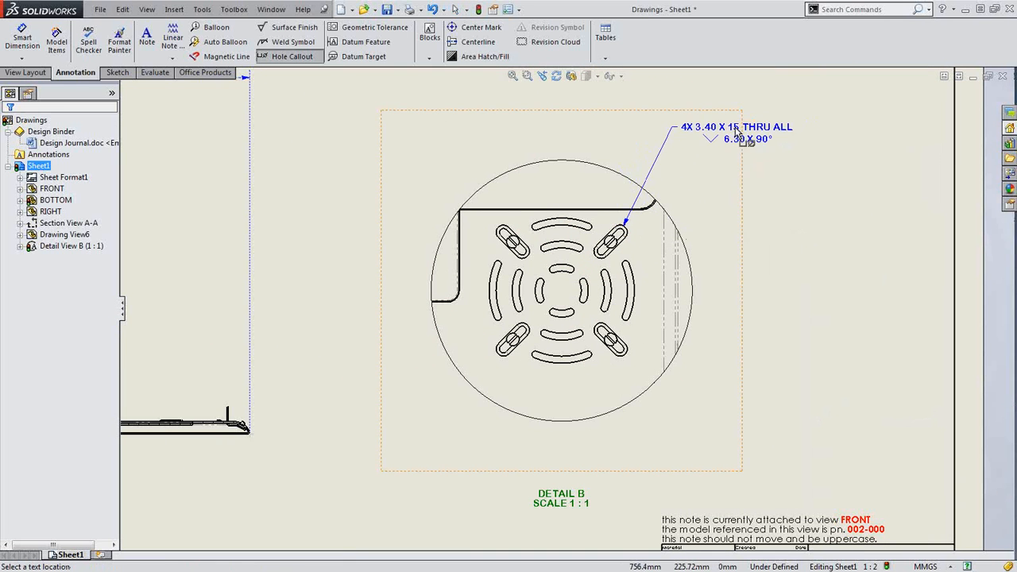
pyautogui.click(735, 130)
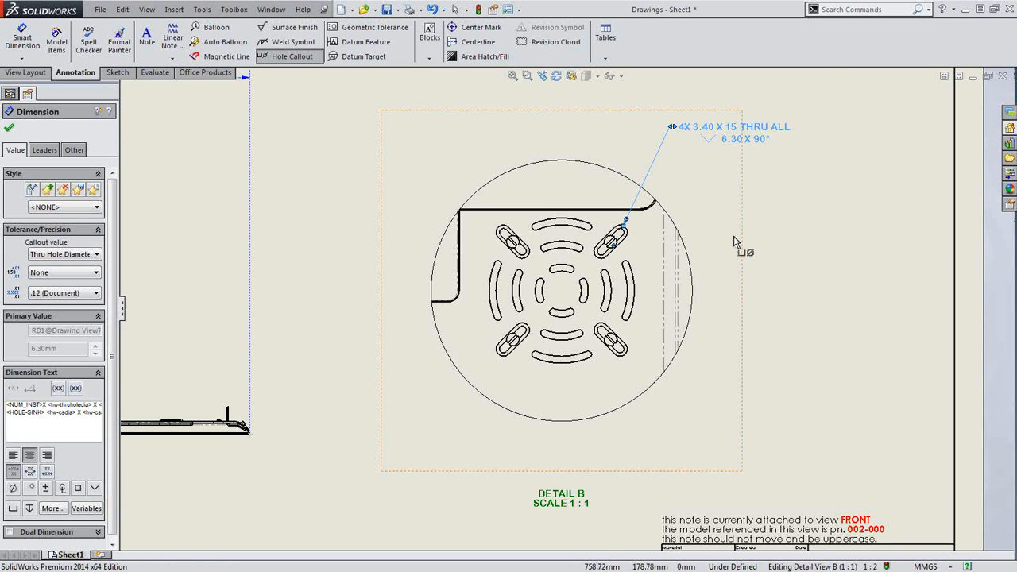
pyautogui.scroll(-2, 734, 237)
pyautogui.press('Escape')
# Briefly start a dimension in Detail B, then cancel it
pyautogui.press('s')
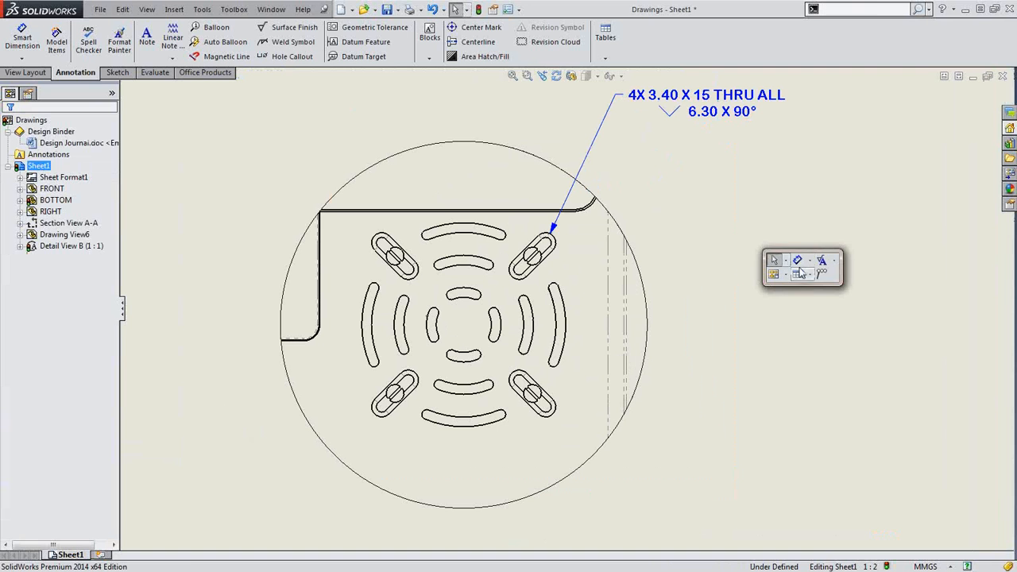
pyautogui.click(798, 260)
pyautogui.press('Escape')
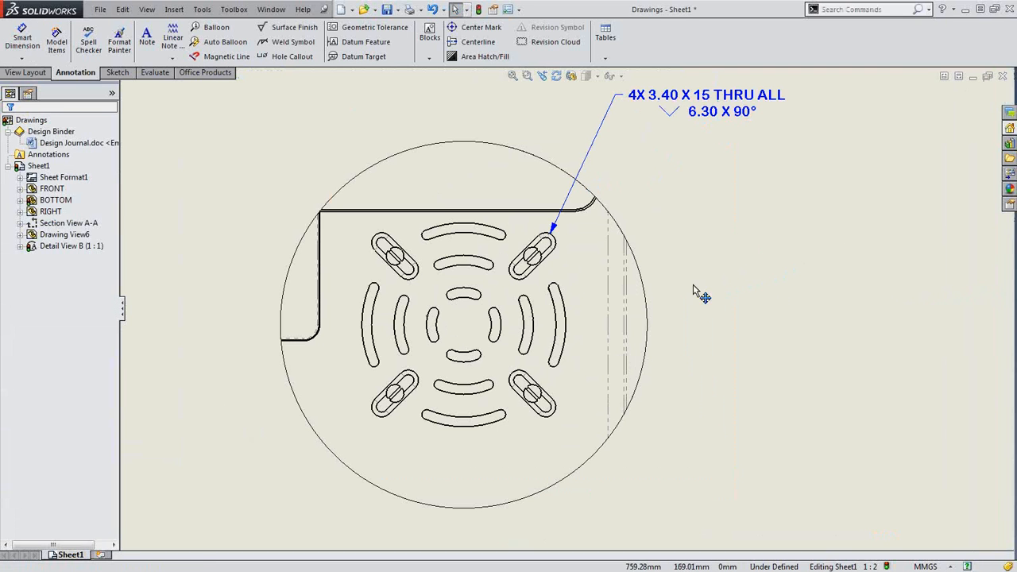
# Place one circular center mark as a bolt circle through the slots, with slot center marks
pyautogui.press('s')
pyautogui.click(759, 301)
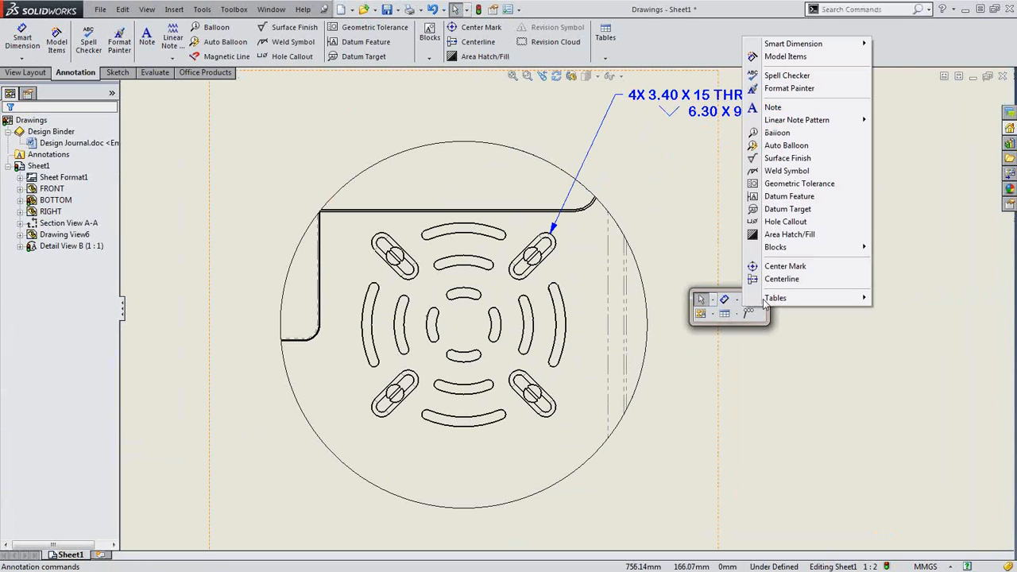
pyautogui.click(763, 263)
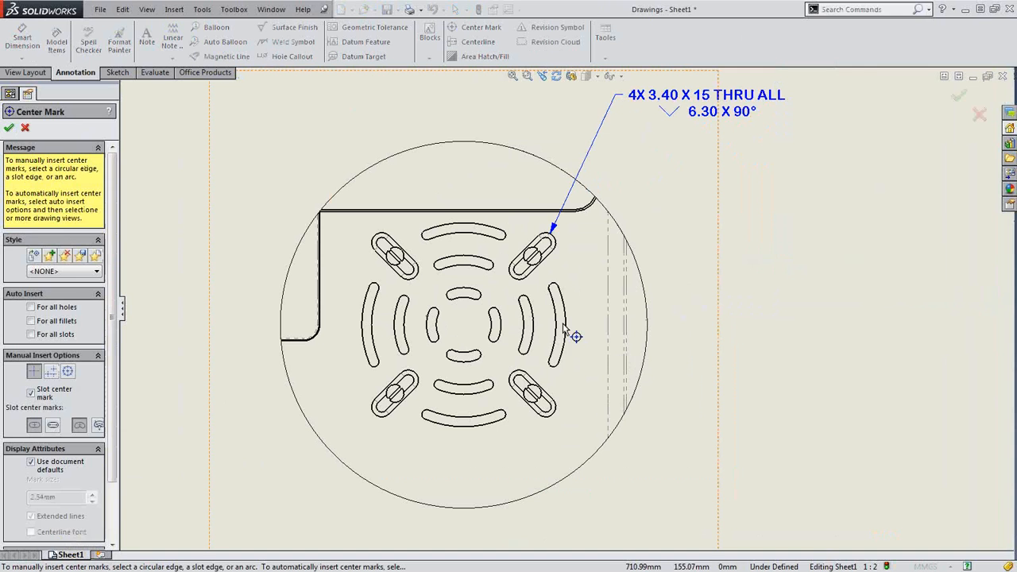
pyautogui.click(567, 335)
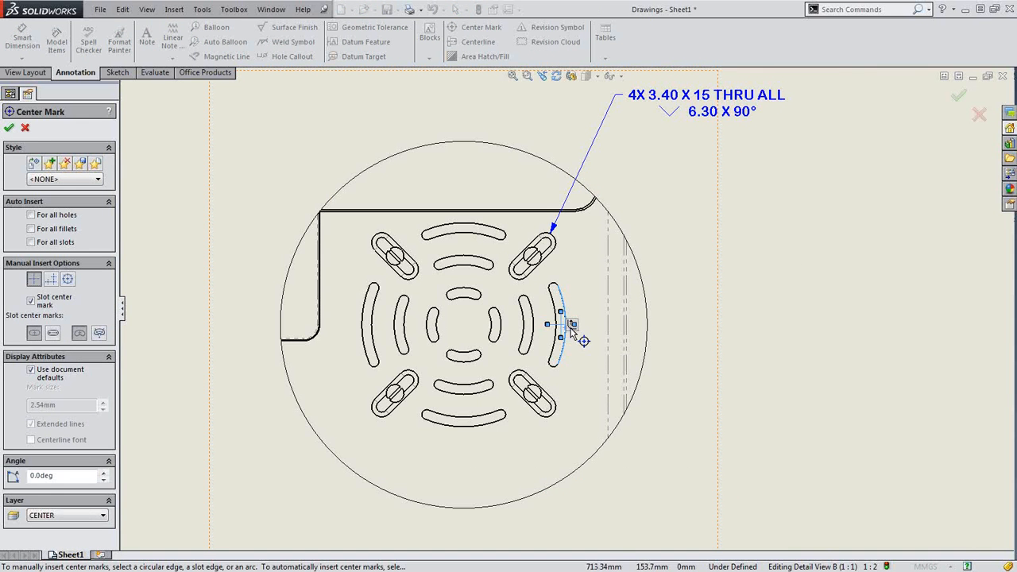
pyautogui.click(574, 331)
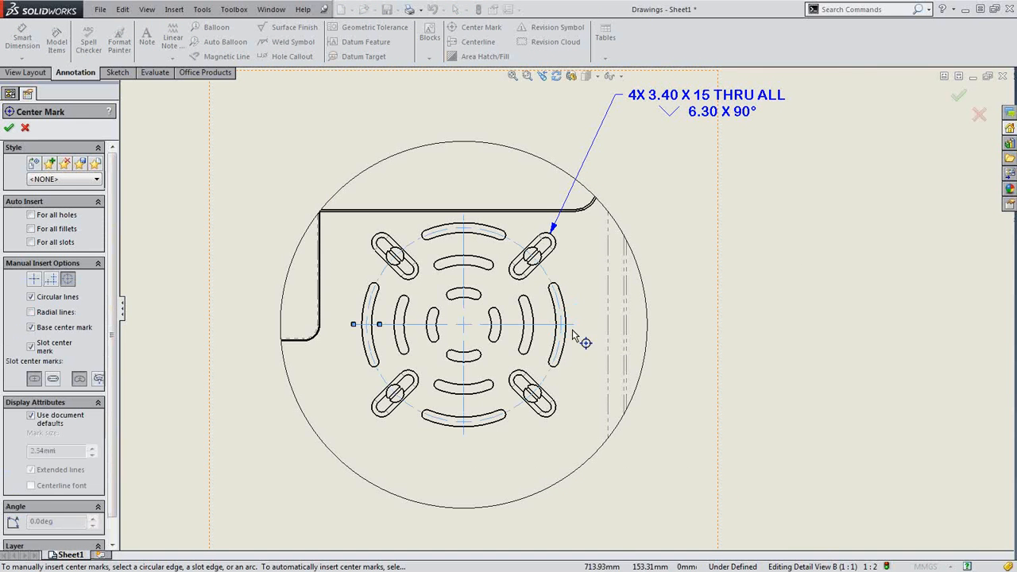
pyautogui.click(554, 413)
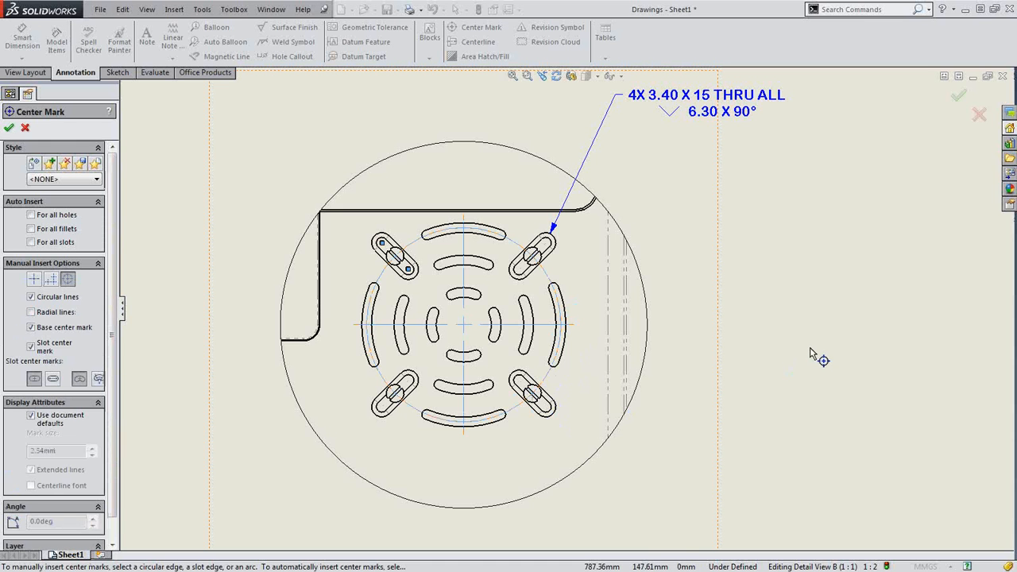
pyautogui.press('Return')
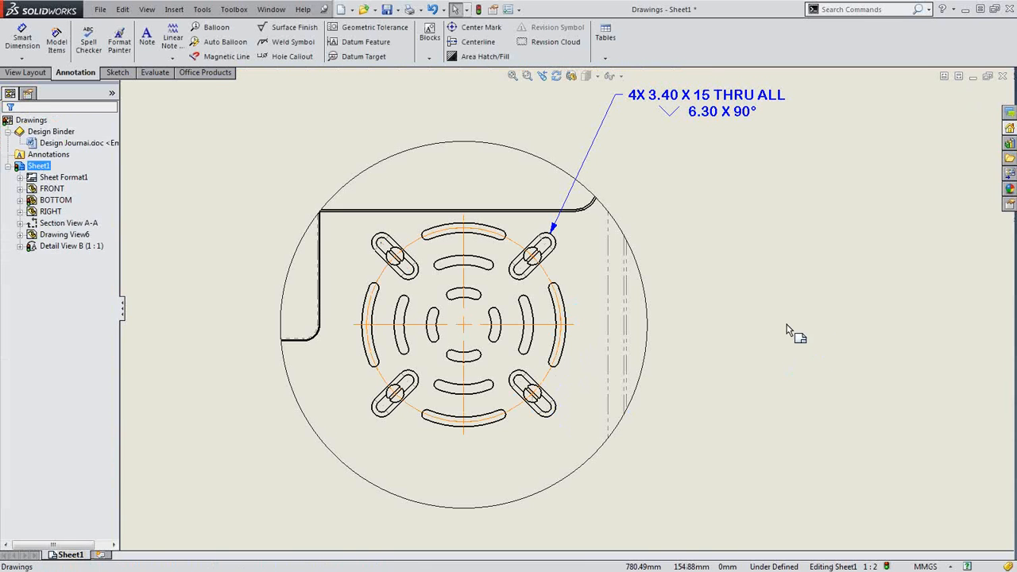
pyautogui.press('s')
pyautogui.click(821, 335)
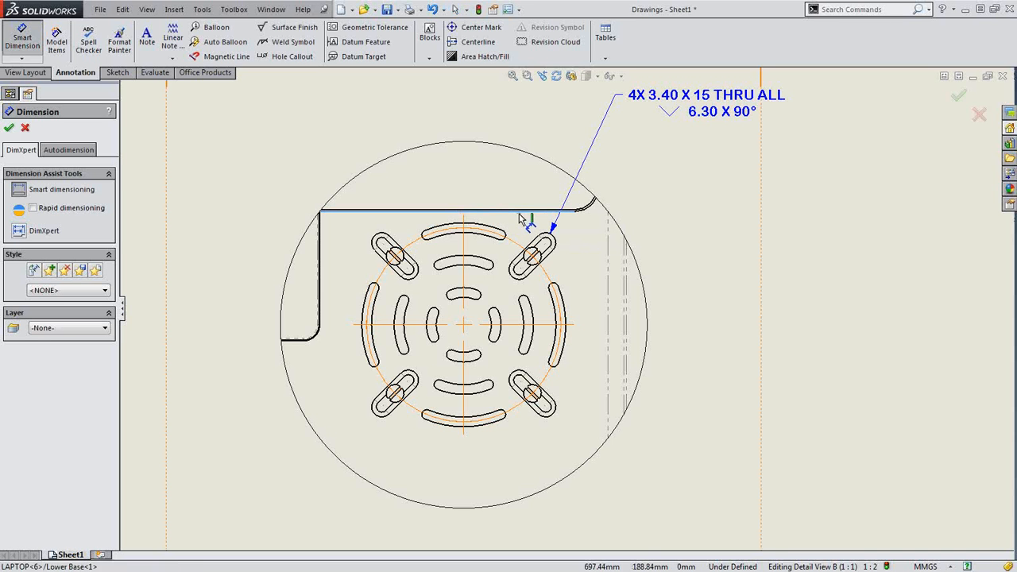
# Dimension 35 from the top edge to the centre line, discarding a trial 45.0° angle
pyautogui.click(522, 218)
pyautogui.click(545, 332)
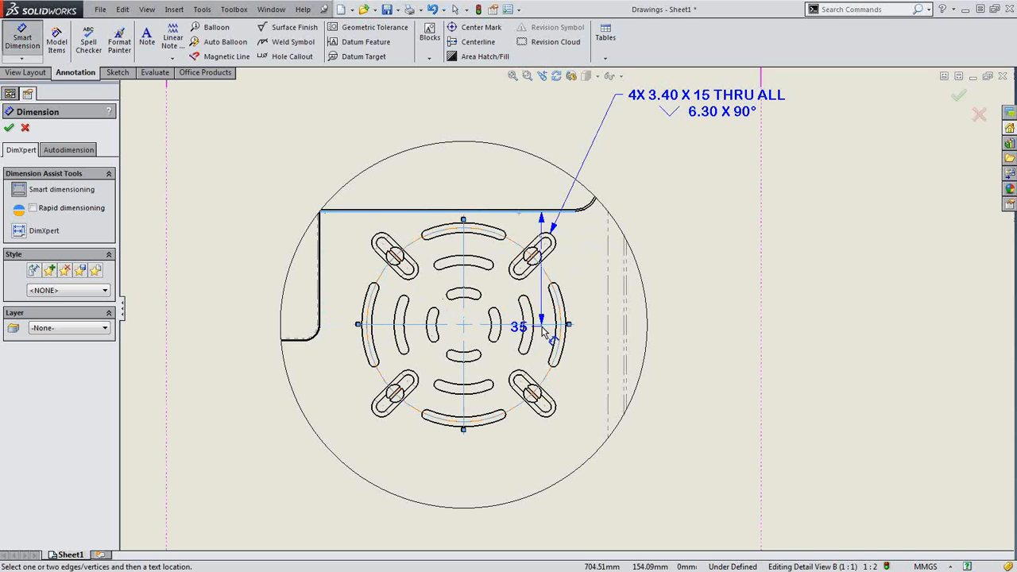
pyautogui.click(707, 278)
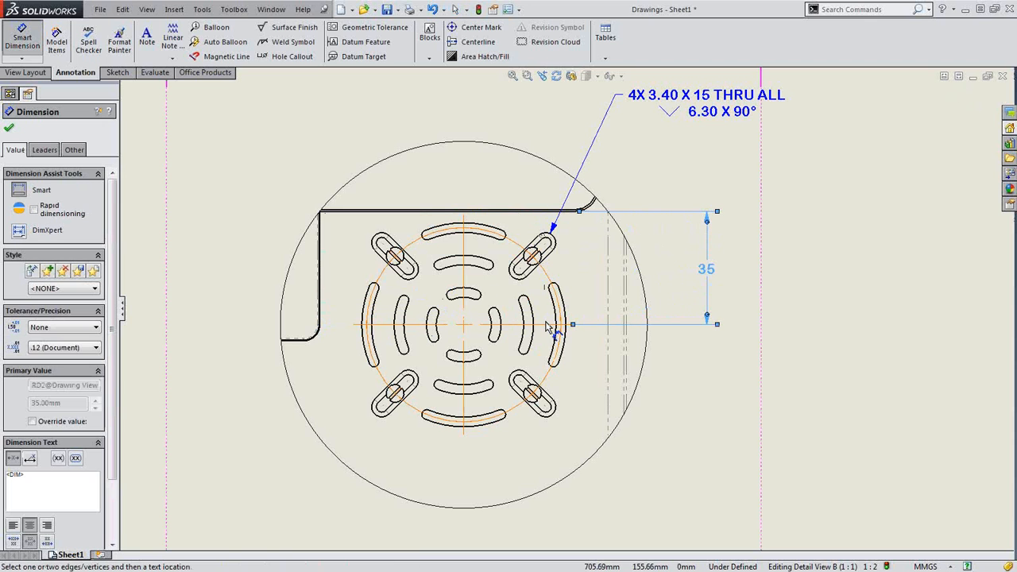
pyautogui.click(547, 407)
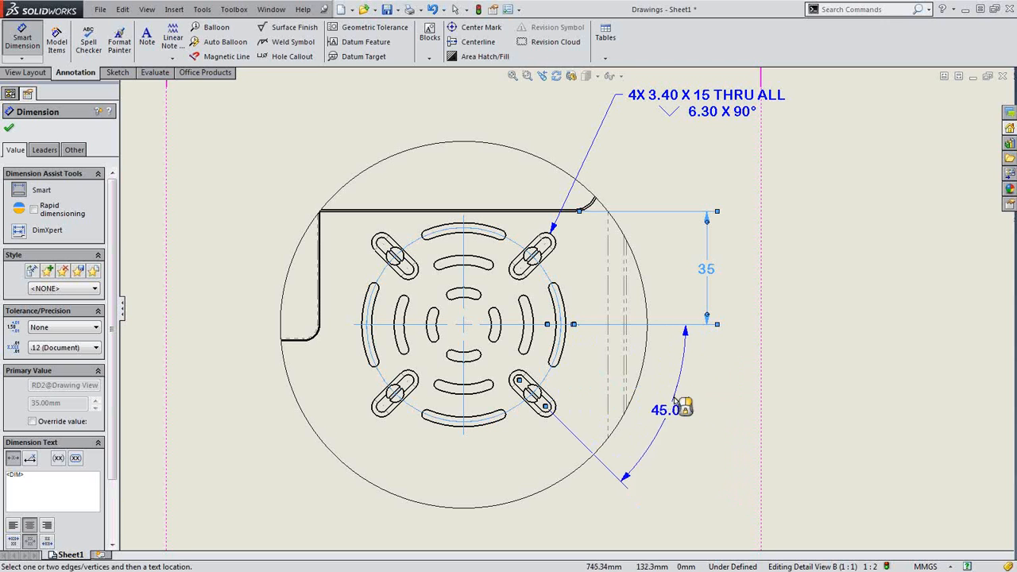
pyautogui.click(696, 406)
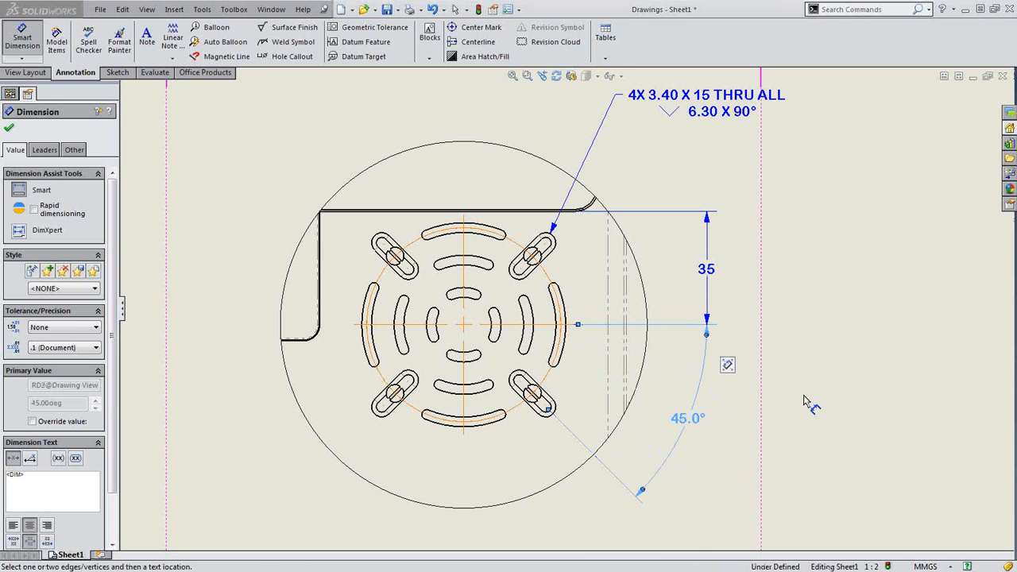
pyautogui.press('Escape')
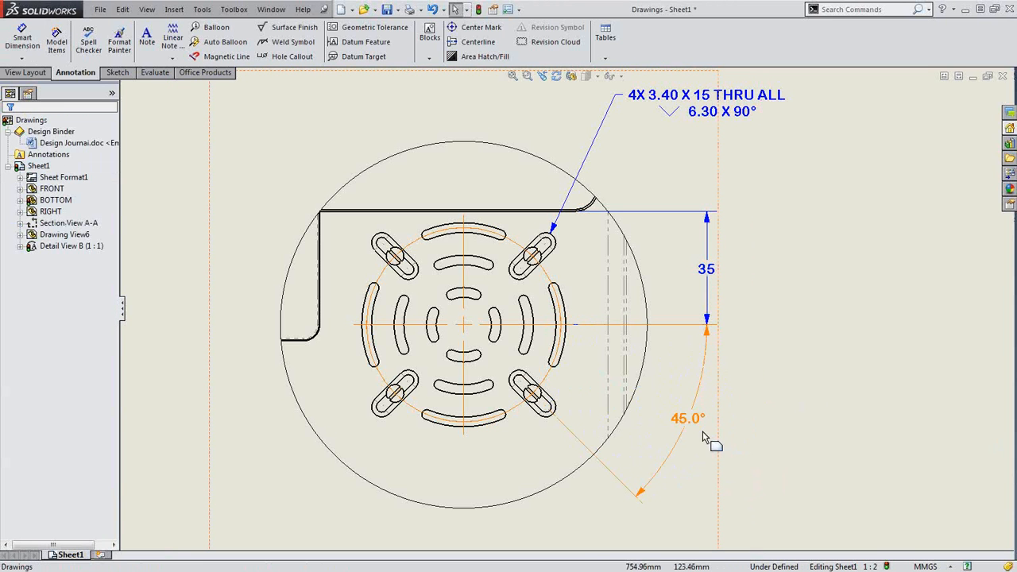
pyautogui.click(698, 419)
pyautogui.press('Delete')
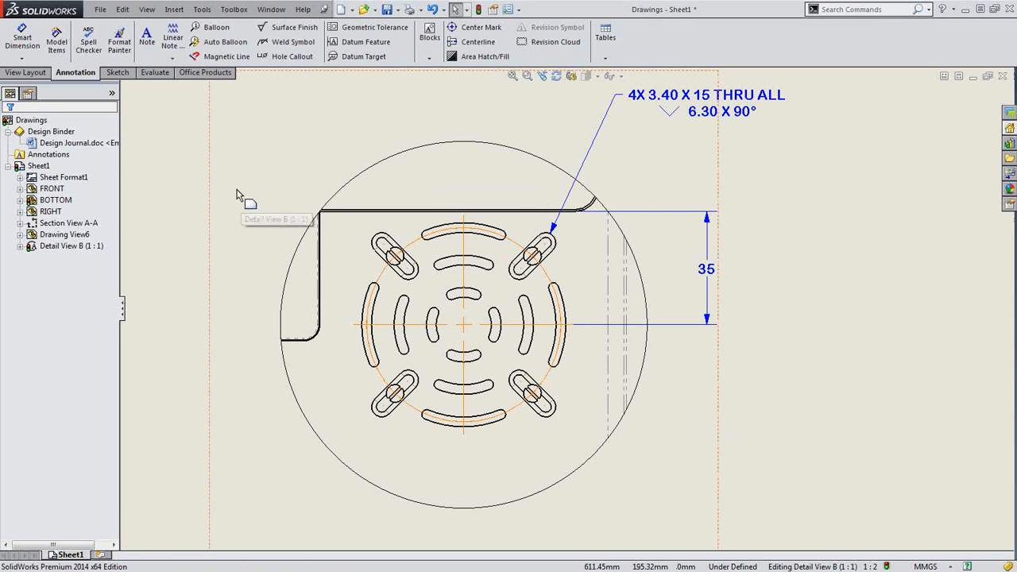
# Add running angle dimensions at the slots: 45°, 90°, 135°, 180°, 225° and 315°
pyautogui.click(22, 58)
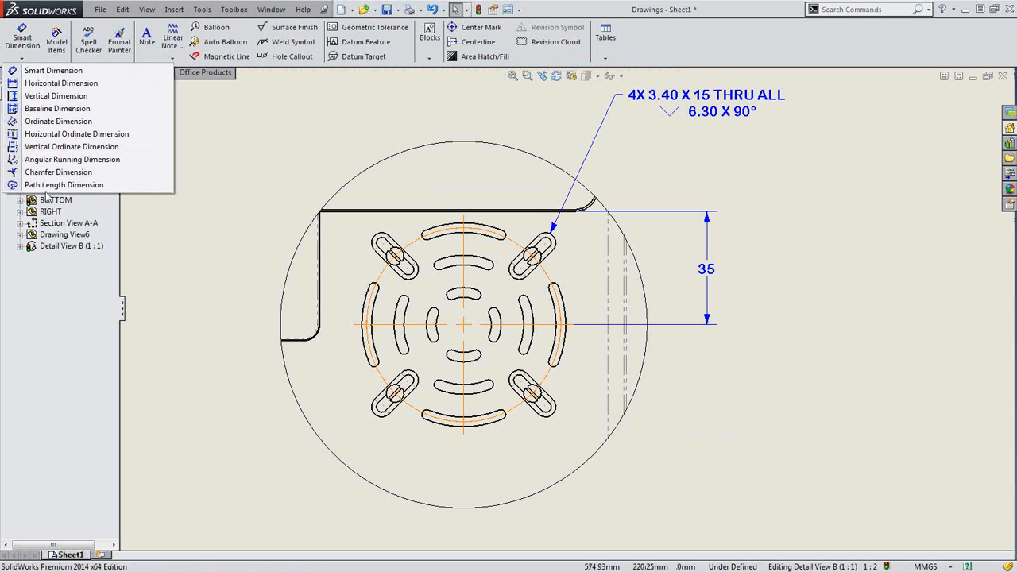
pyautogui.click(58, 172)
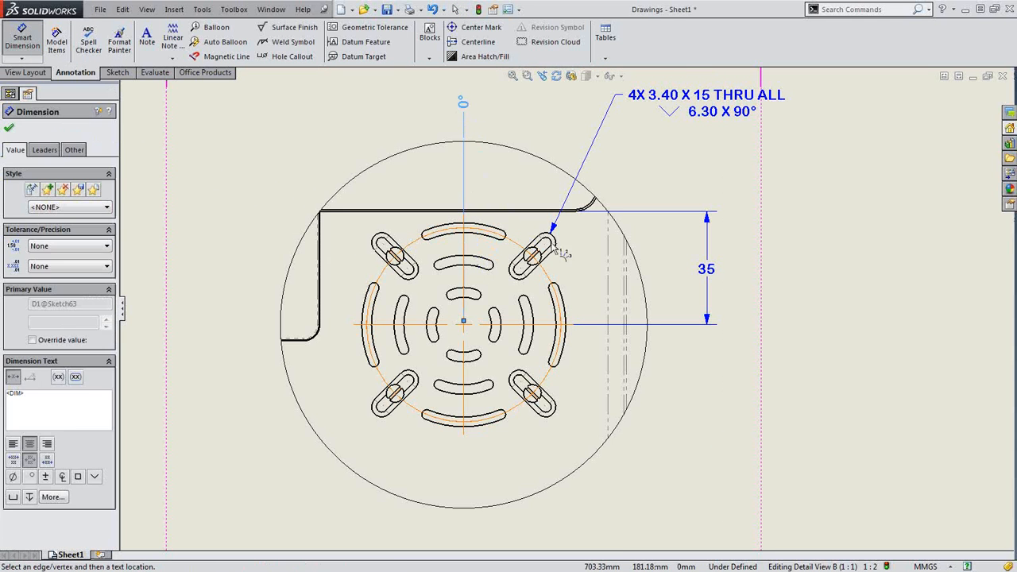
pyautogui.click(547, 246)
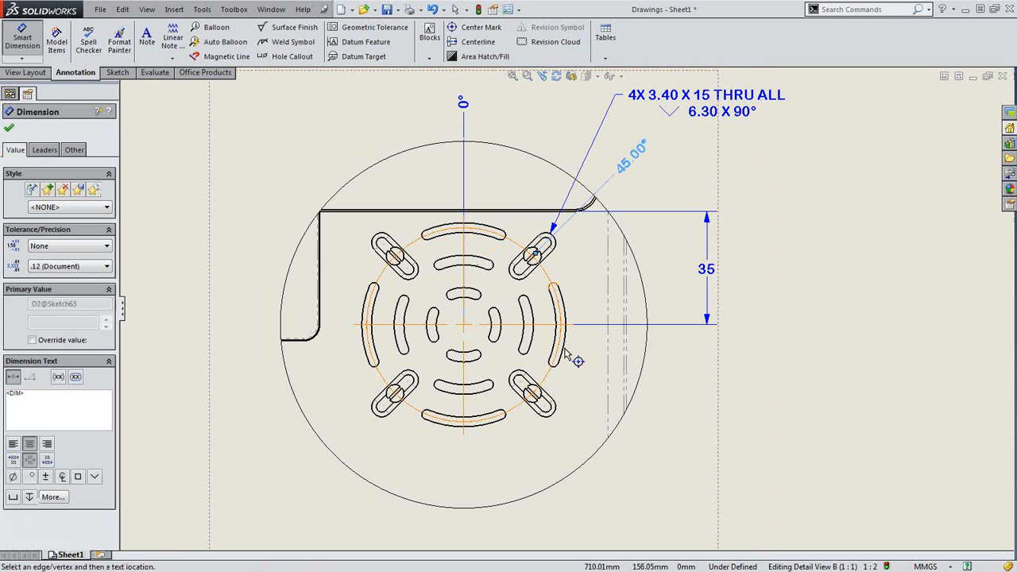
pyautogui.scroll(-1, 570, 344)
pyautogui.click(563, 319)
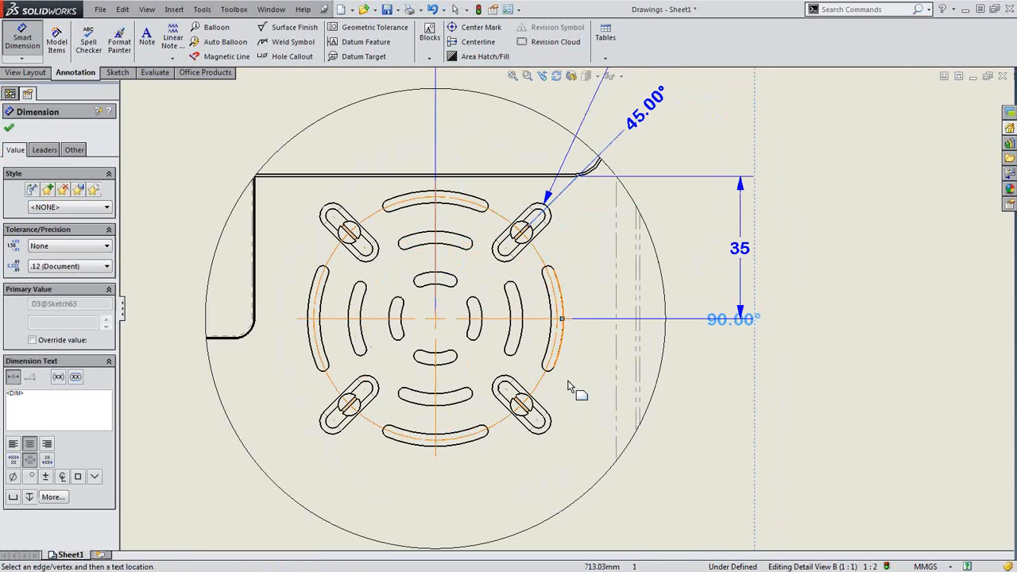
pyautogui.click(537, 421)
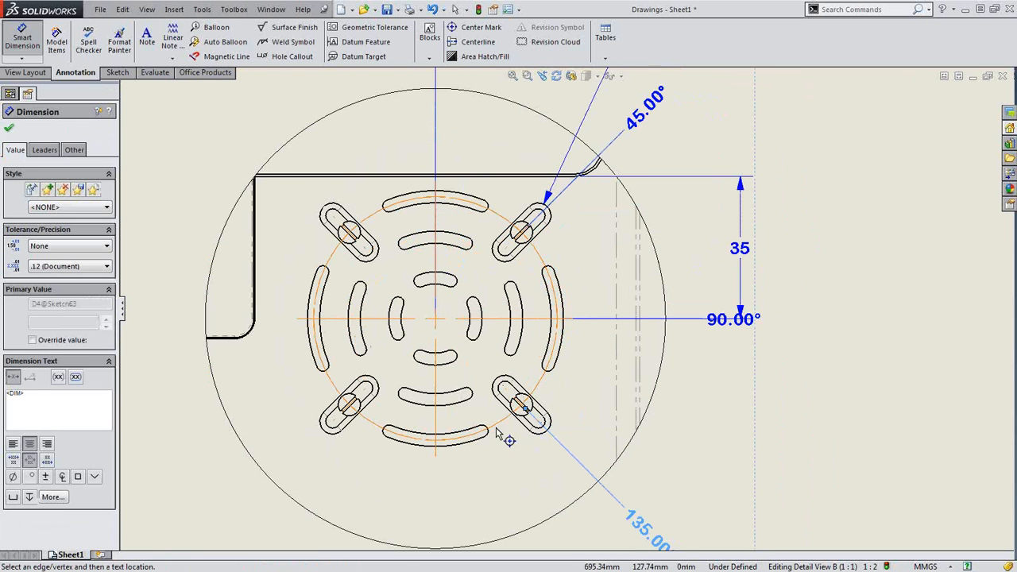
pyautogui.scroll(1, 560, 310)
pyautogui.click(458, 430)
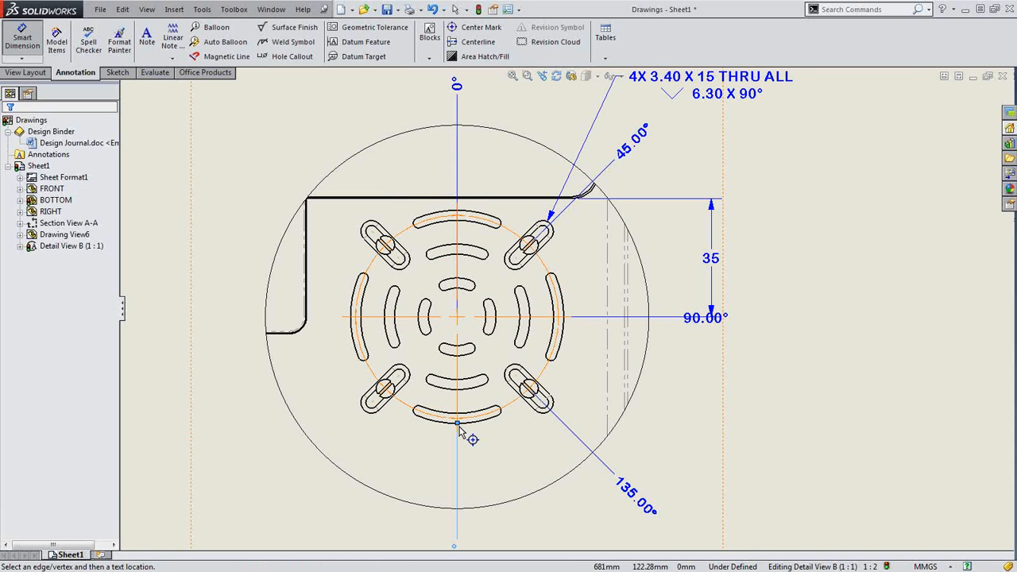
pyautogui.click(383, 391)
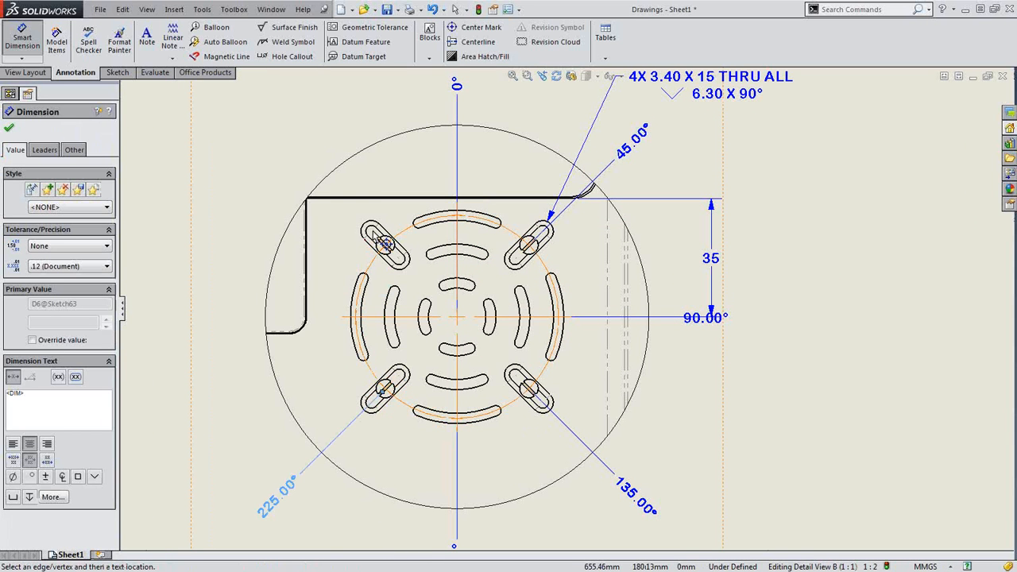
pyautogui.click(384, 242)
pyautogui.press('z')
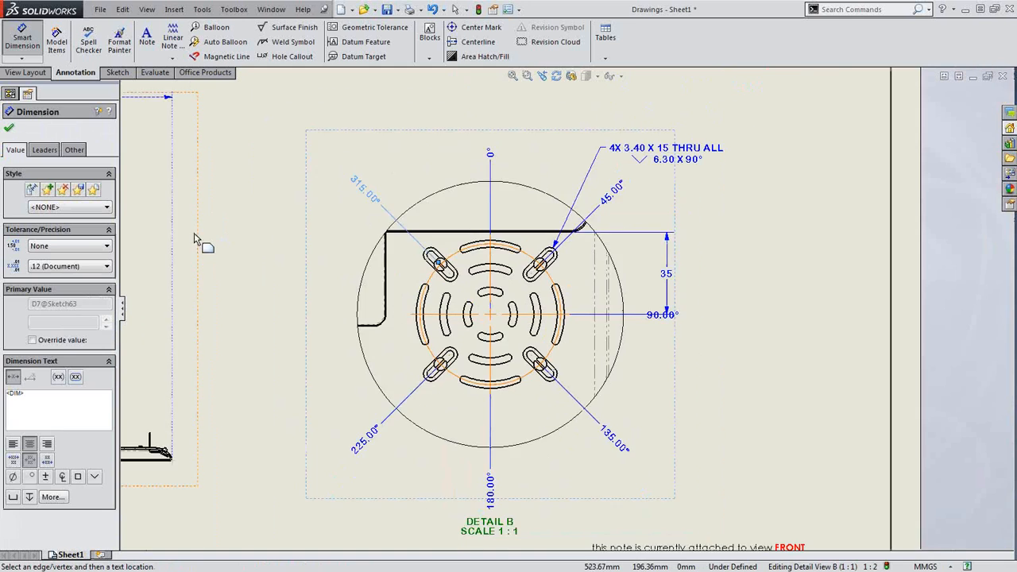
pyautogui.press('Escape')
pyautogui.press('f')
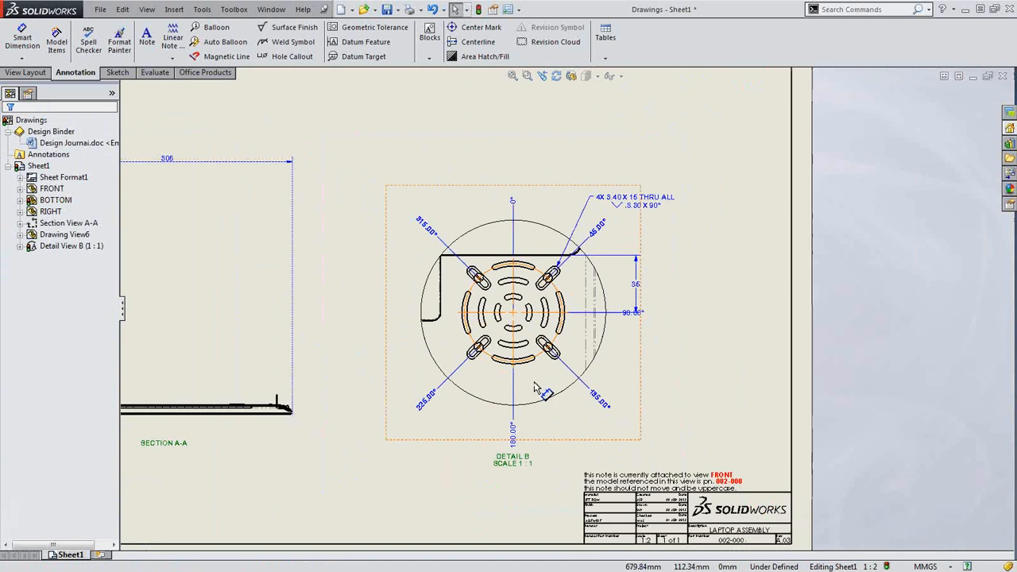
# Move the 35 dimension closer to the part
pyautogui.scroll(-2, 540, 334)
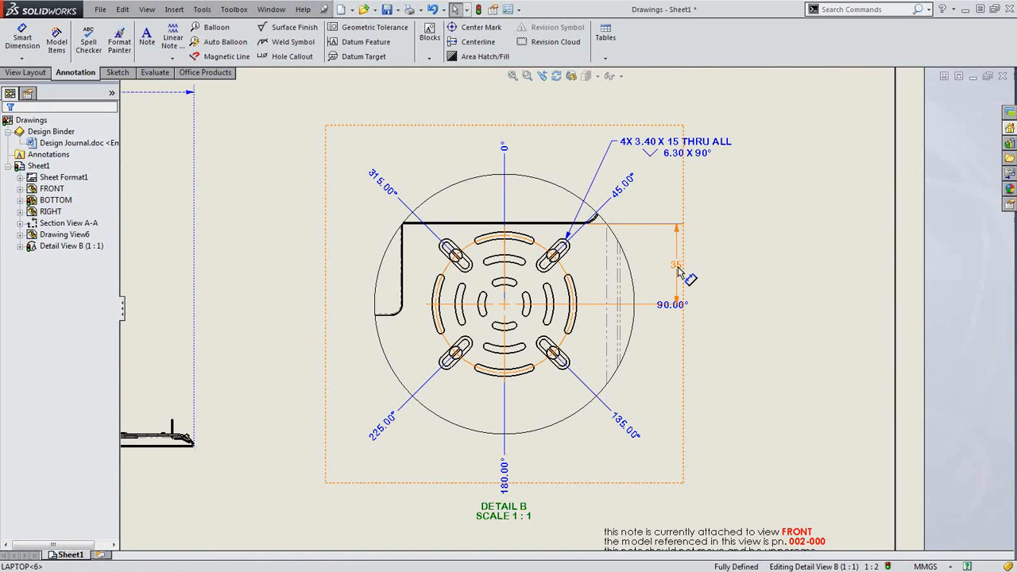
pyautogui.moveTo(678, 270); pyautogui.dragTo(645, 270)
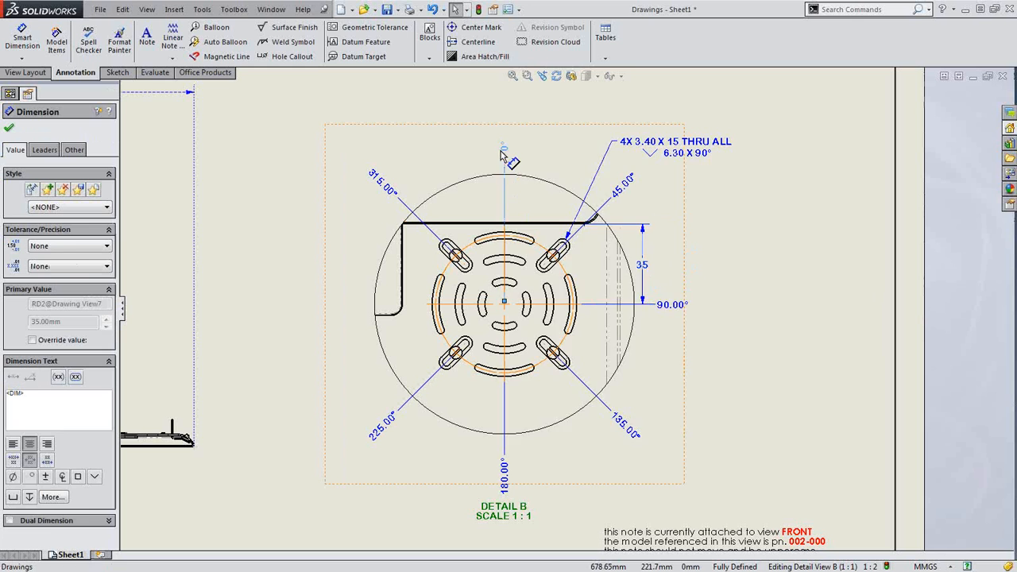
pyautogui.rightClick(501, 151)
pyautogui.click(528, 260)
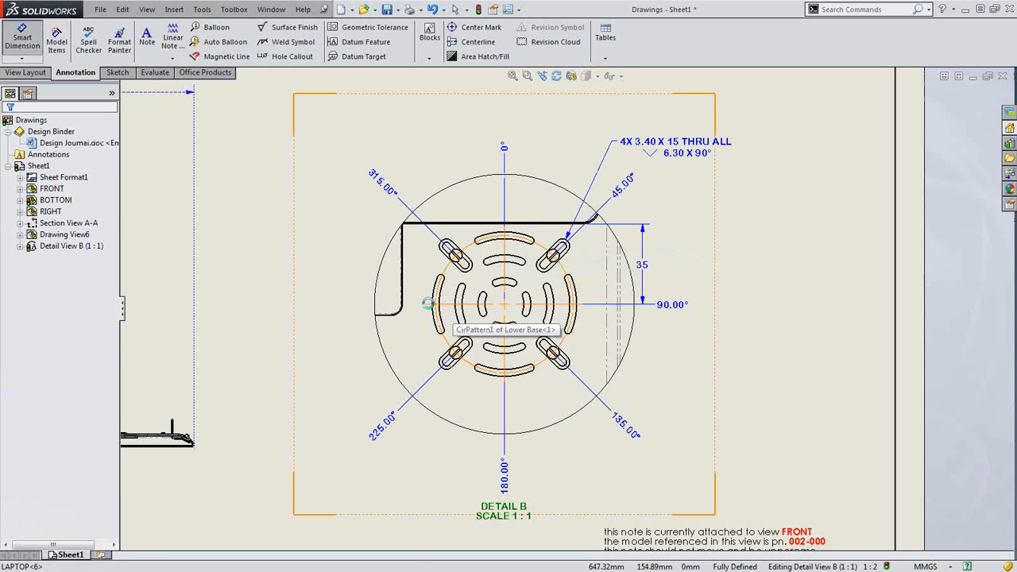
# Add a 270.00° running angle at the left slot, leaving chain display turned off
pyautogui.click(436, 312)
pyautogui.press('Escape')
pyautogui.press('Escape')
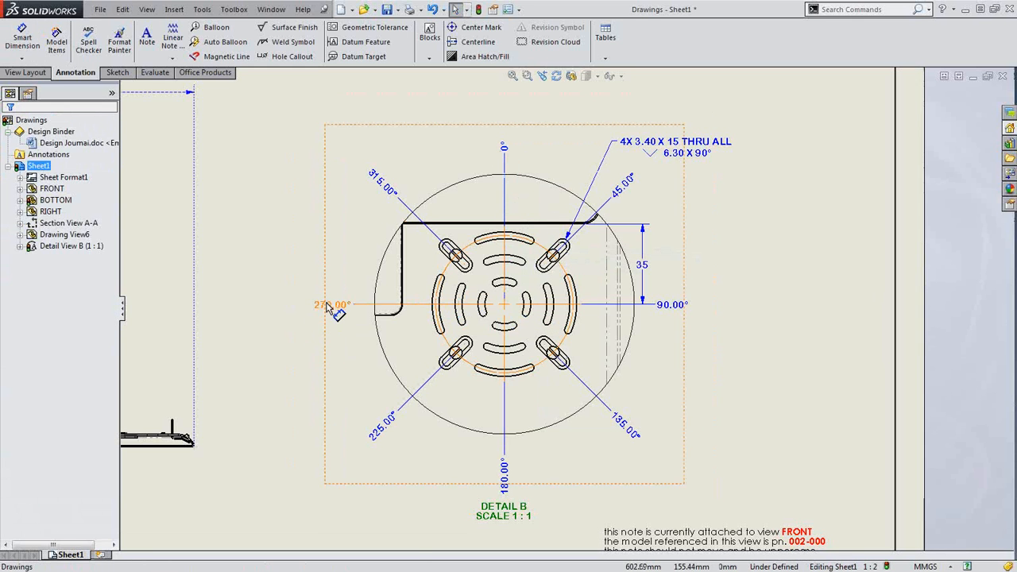
pyautogui.click(331, 304)
pyautogui.click(39, 151)
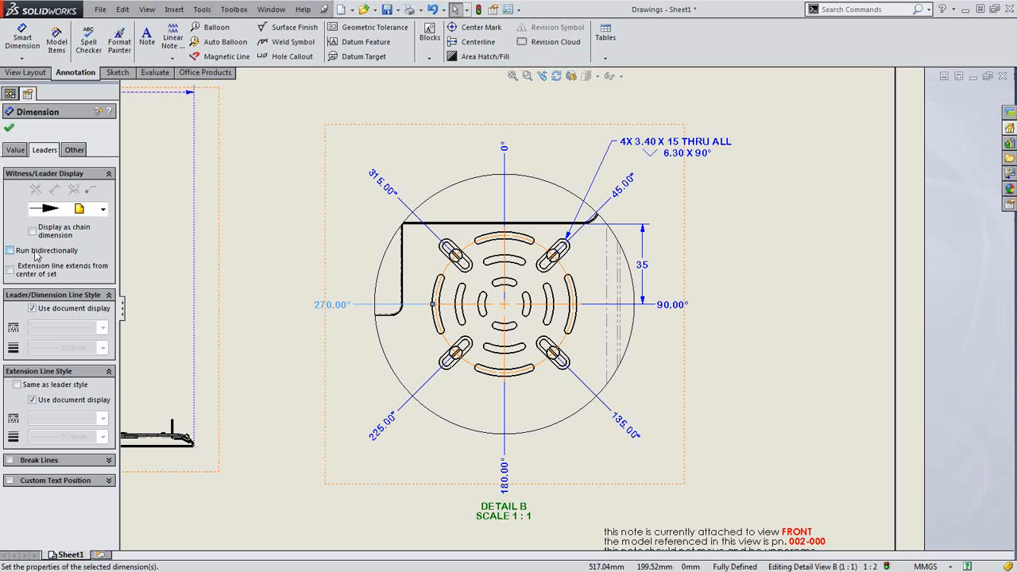
pyautogui.click(32, 231)
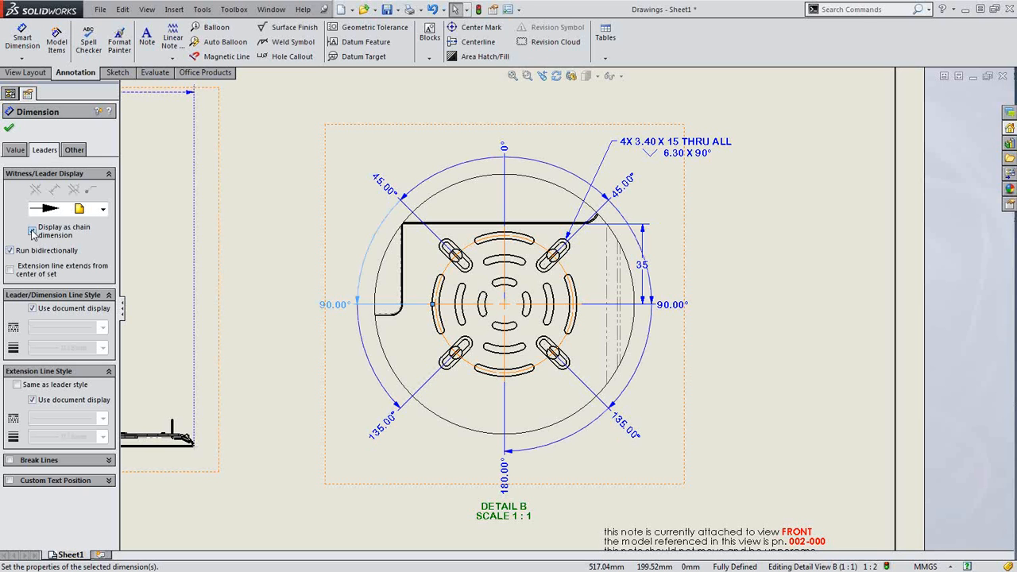
pyautogui.click(34, 252)
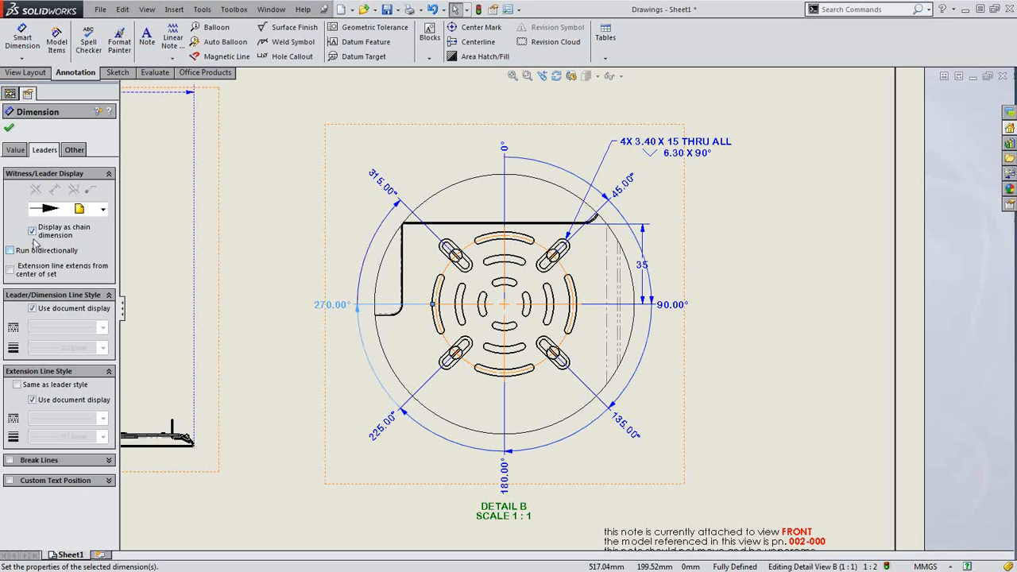
pyautogui.click(32, 230)
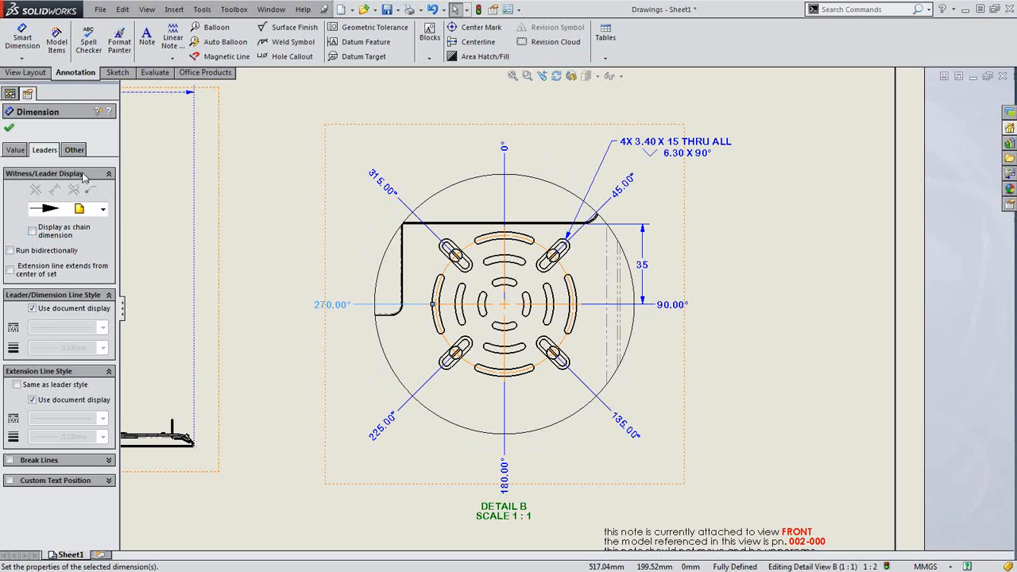
pyautogui.click(10, 130)
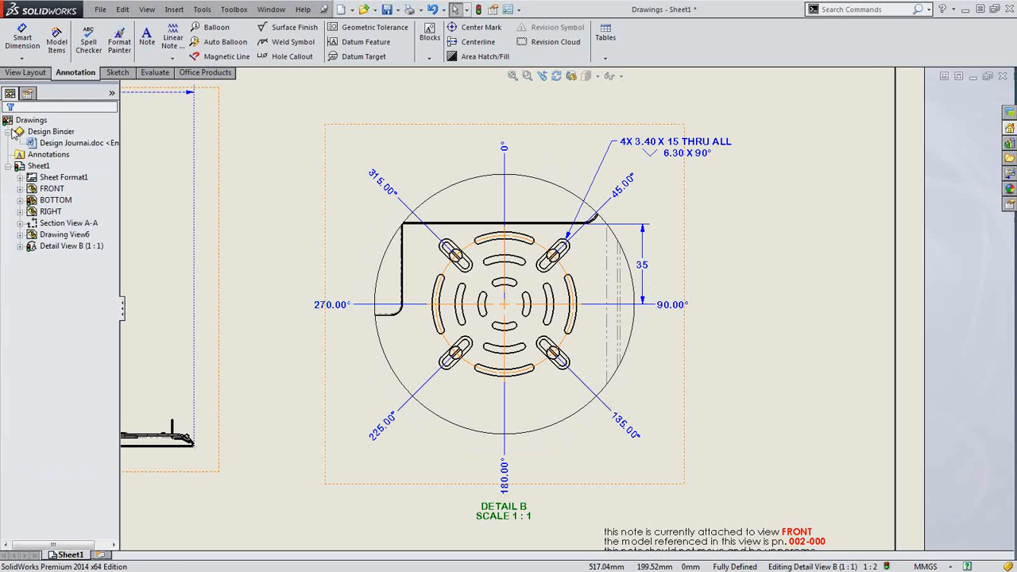
# Place a leadered note on a Detail B slot reading 'SLOTS TO BE'
pyautogui.click(745, 401)
pyautogui.scroll(1, 447, 424)
pyautogui.scroll(-3, 446, 422)
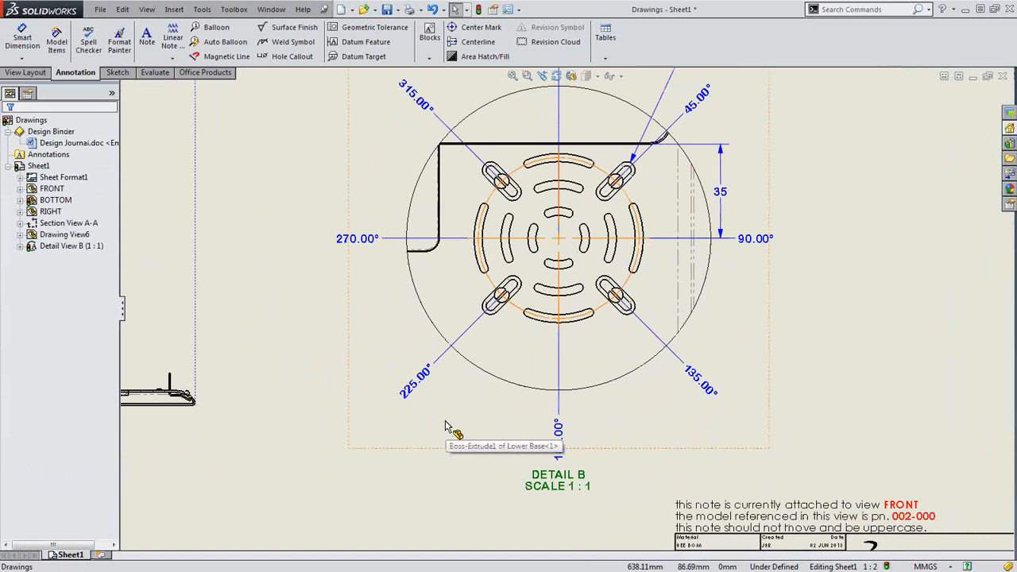
pyautogui.click(293, 336)
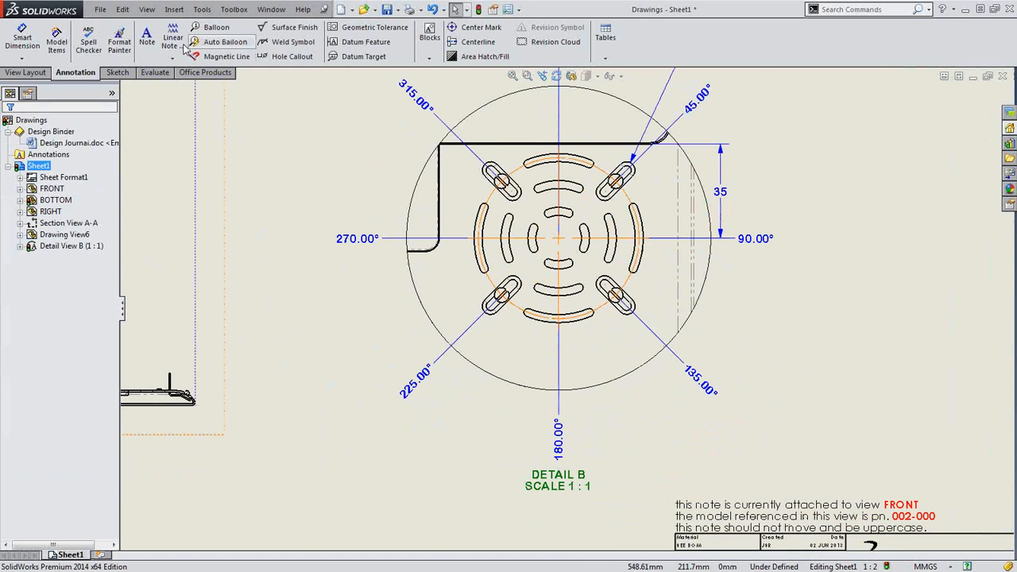
pyautogui.click(147, 40)
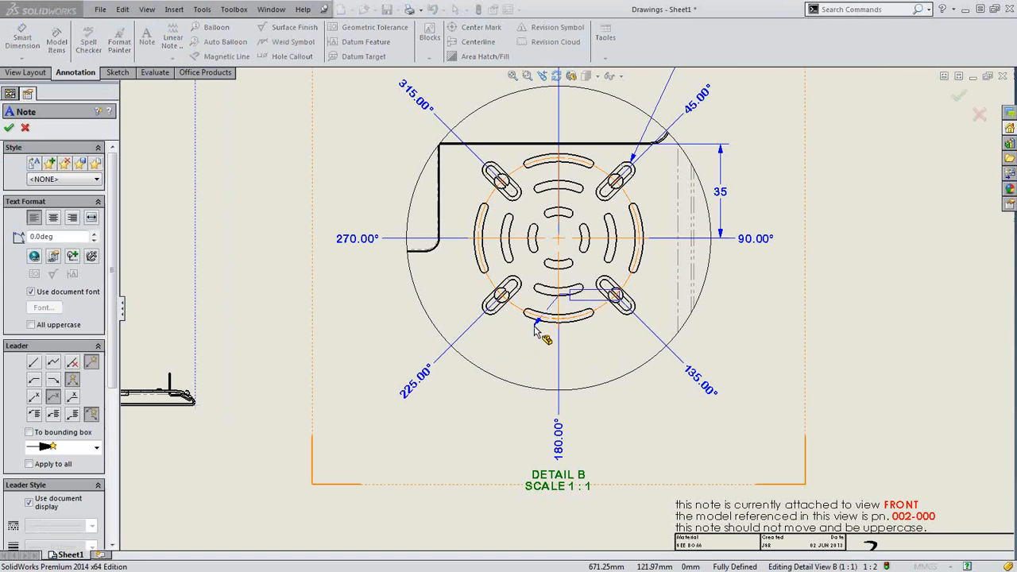
pyautogui.click(325, 453)
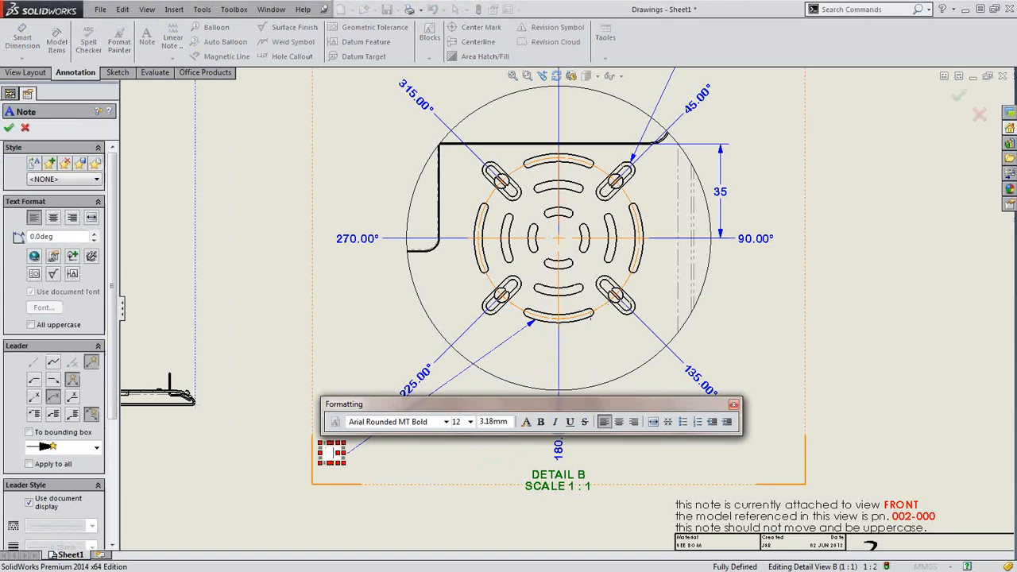
pyautogui.write('SLOTS TO BE')
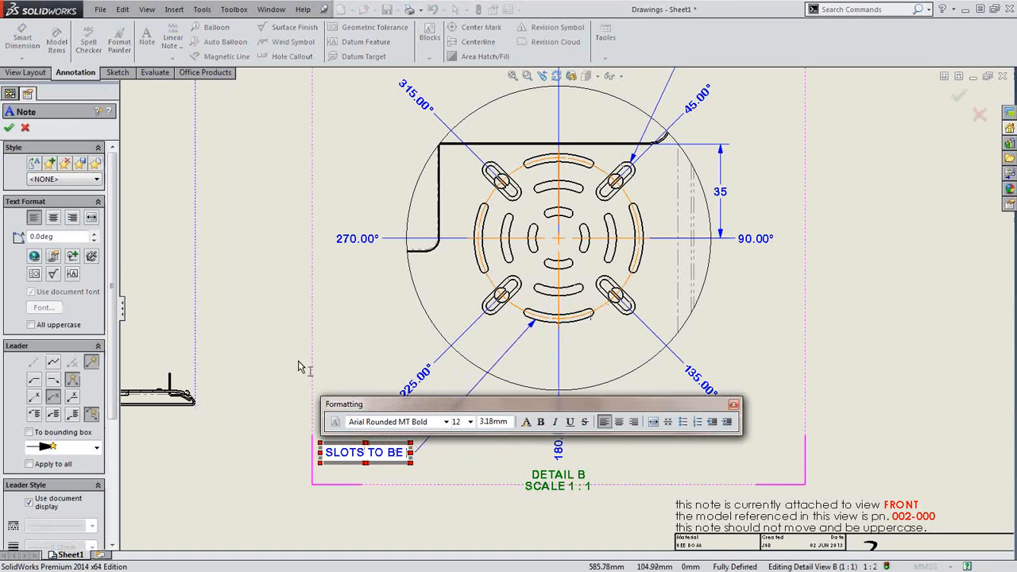
# Insert a concentricity symbol and flagged A from the Symbol Library, then shift the note left
pyautogui.click(72, 256)
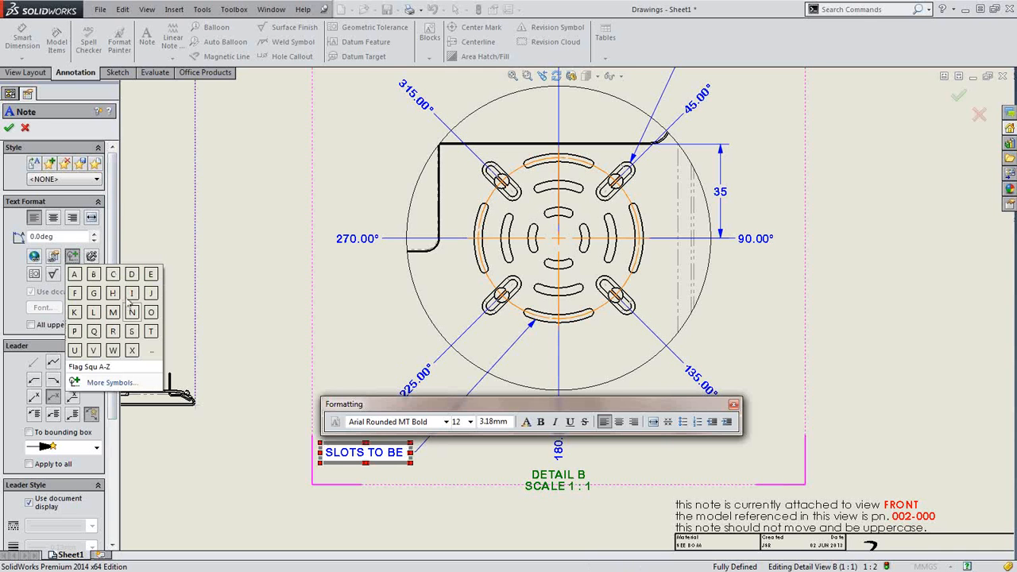
pyautogui.click(108, 383)
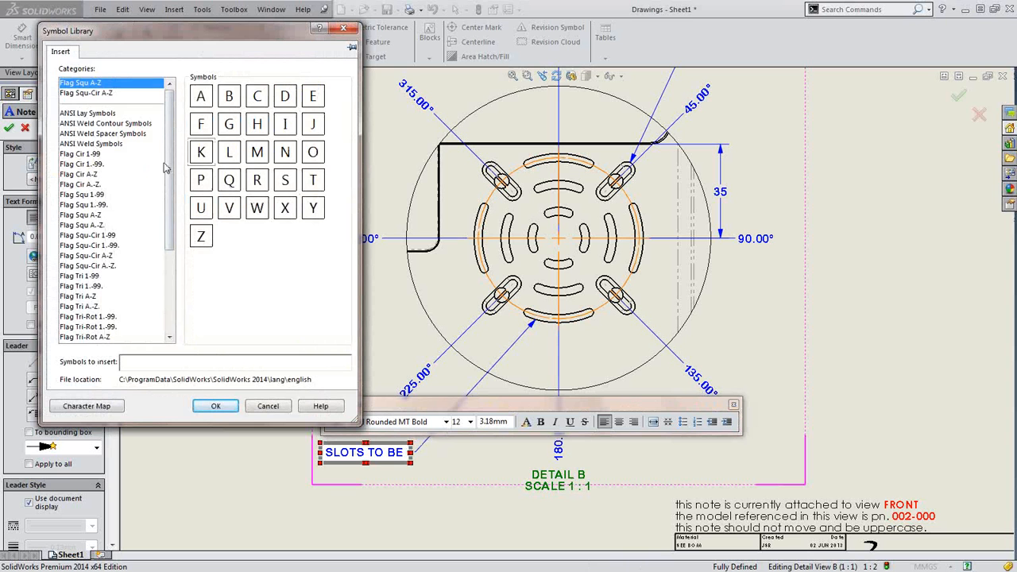
pyautogui.scroll(-5, 165, 167)
pyautogui.click(124, 227)
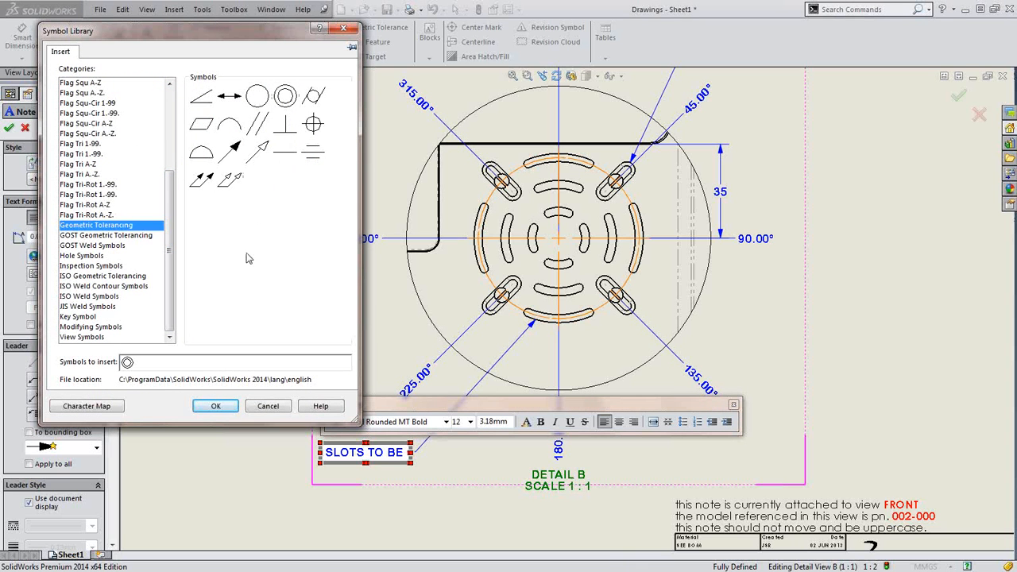
pyautogui.click(101, 82)
pyautogui.click(197, 99)
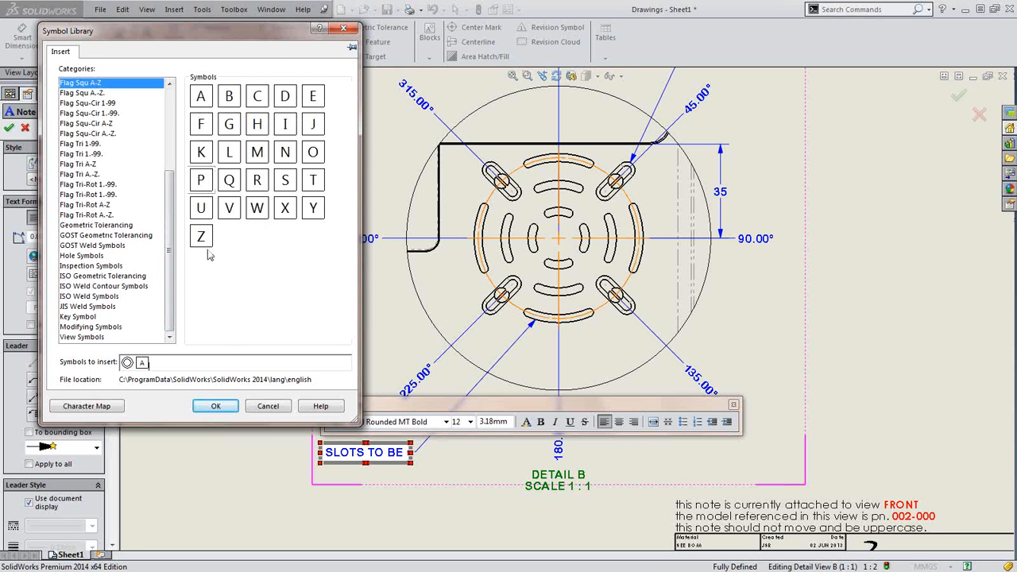
pyautogui.click(215, 406)
pyautogui.click(246, 492)
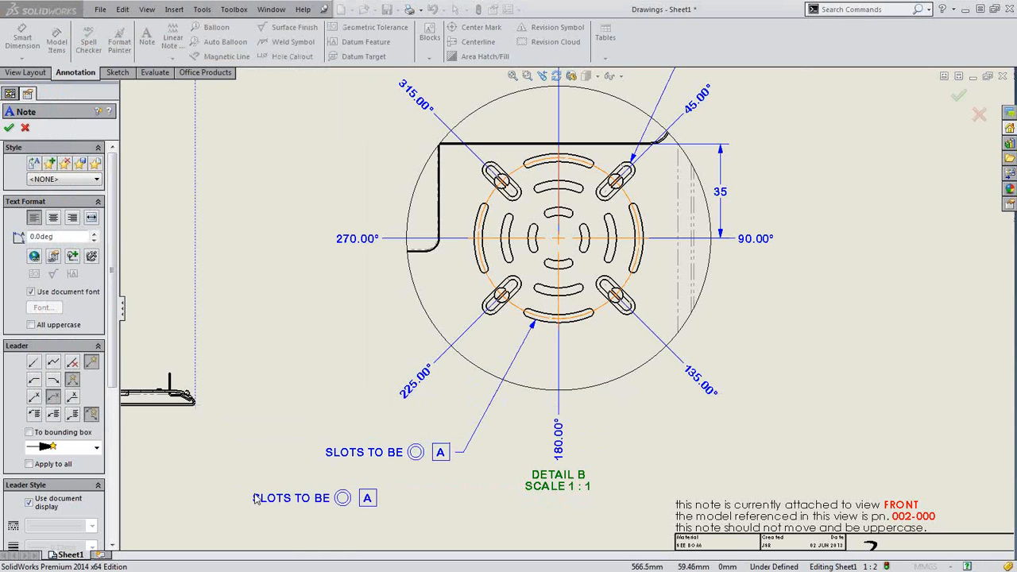
pyautogui.press('Escape')
pyautogui.moveTo(346, 460); pyautogui.dragTo(324, 463)
pyautogui.click(336, 486)
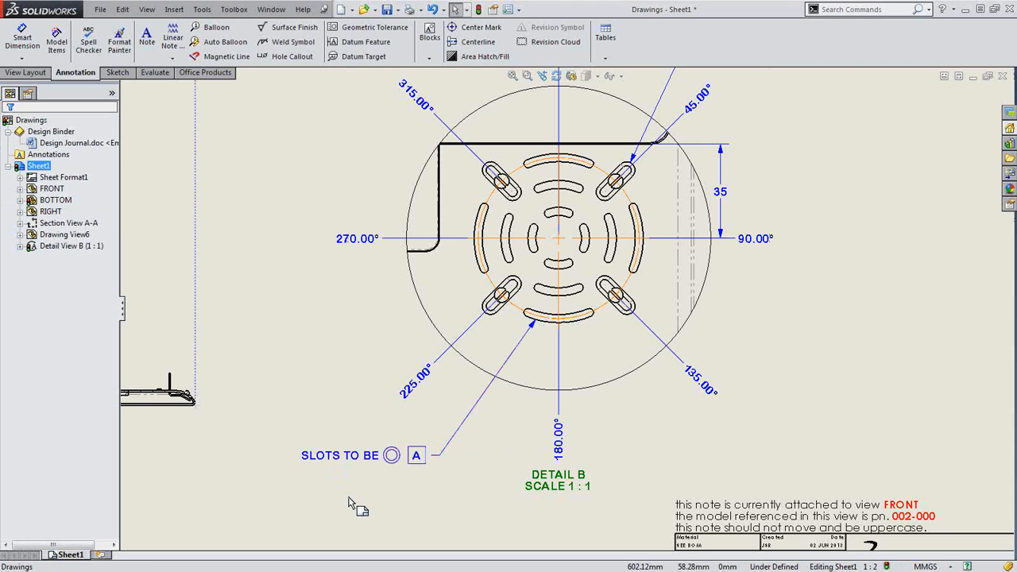
# Attach the note above the title block to Detail View B so it names DETAIL B
pyautogui.scroll(2, 769, 479)
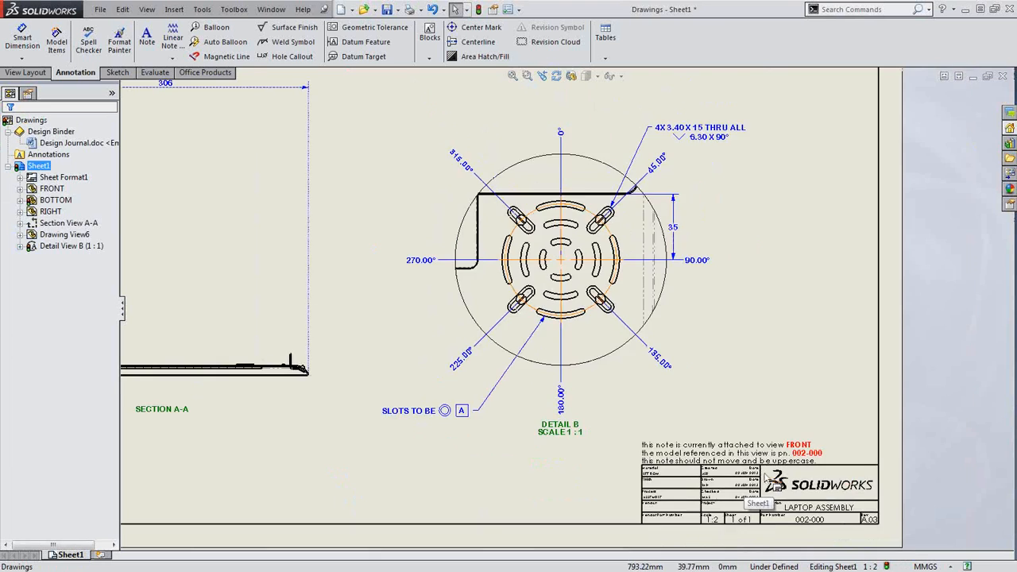
pyautogui.scroll(-3, 827, 500)
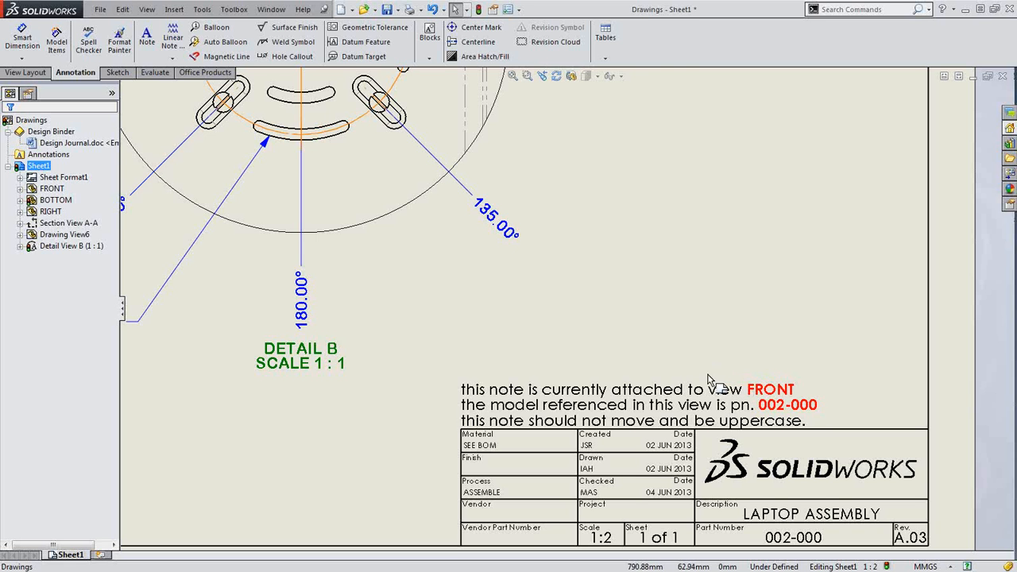
pyautogui.click(677, 392)
pyautogui.rightClick(677, 392)
pyautogui.click(620, 355)
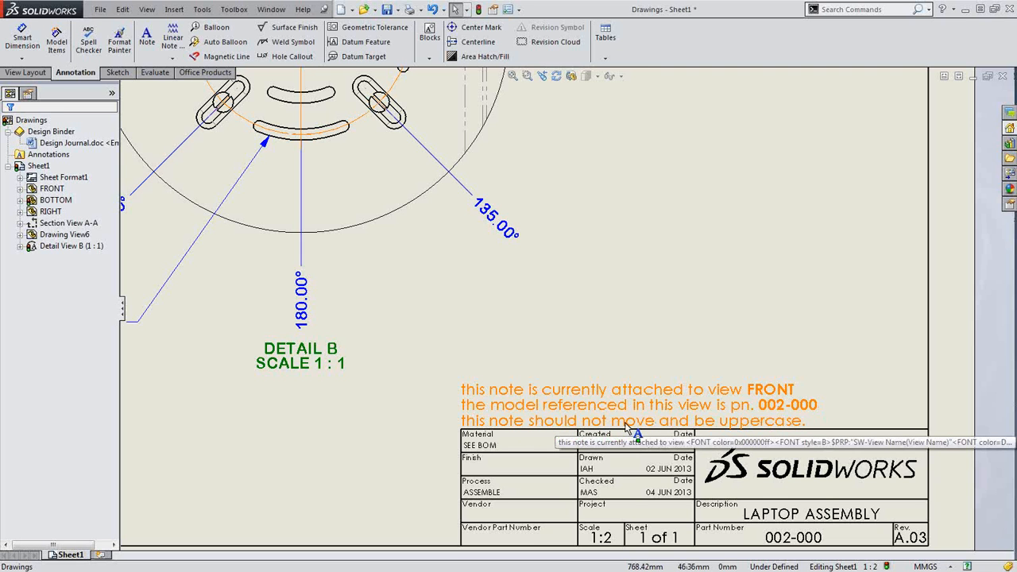
pyautogui.click(682, 323)
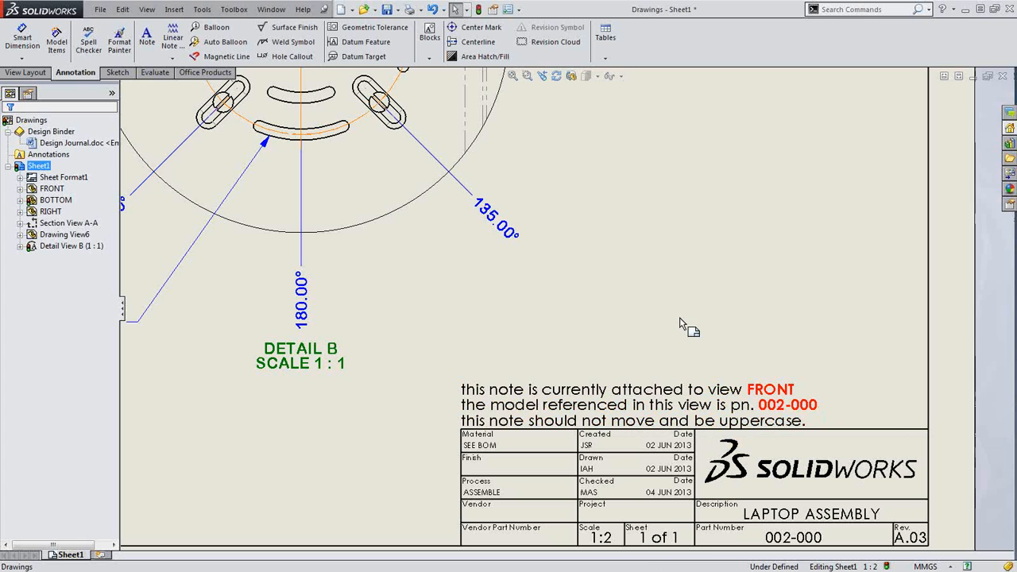
pyautogui.click(623, 394)
pyautogui.rightClick(624, 395)
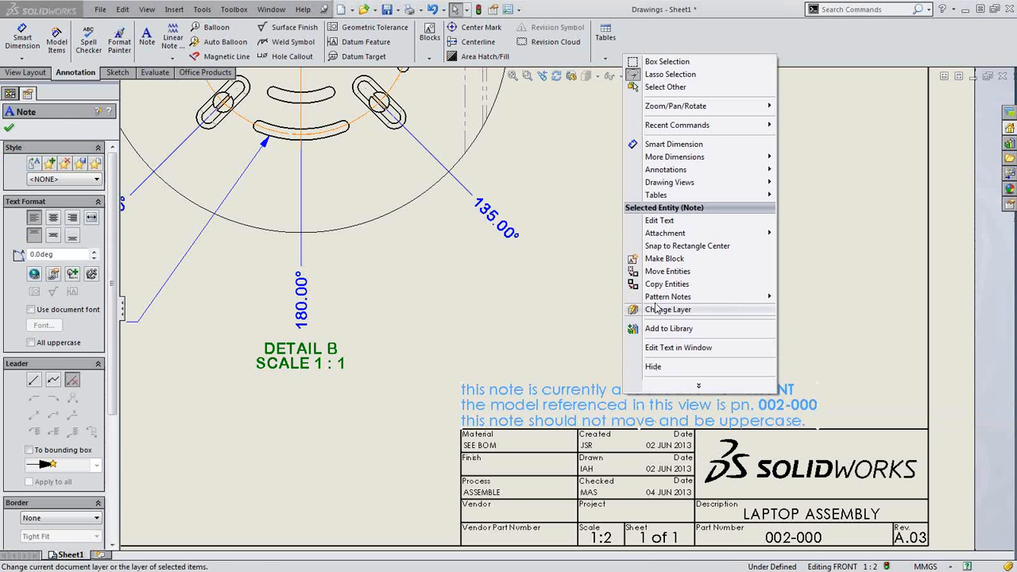
pyautogui.moveTo(667, 236)
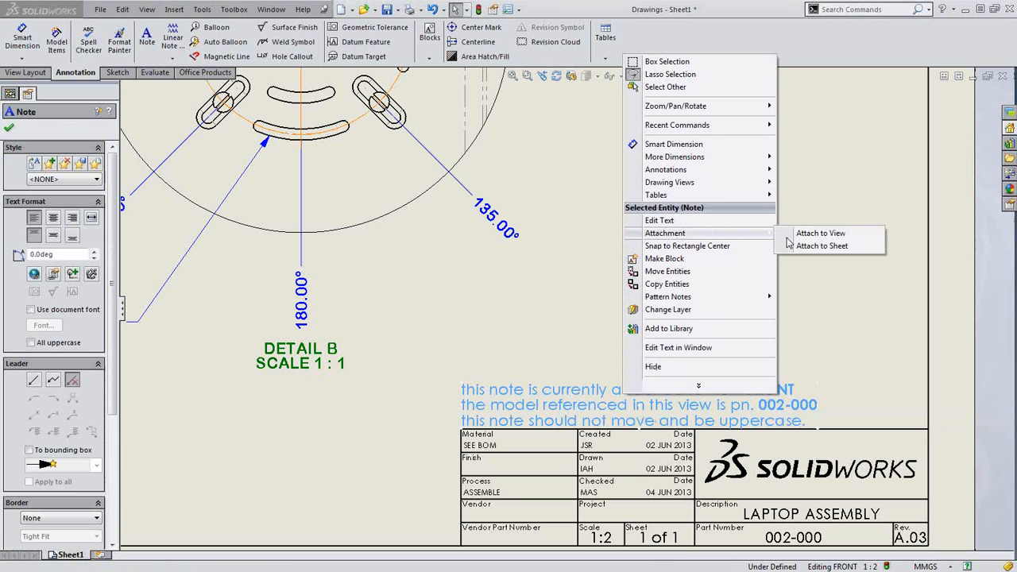
pyautogui.click(822, 234)
pyautogui.click(378, 249)
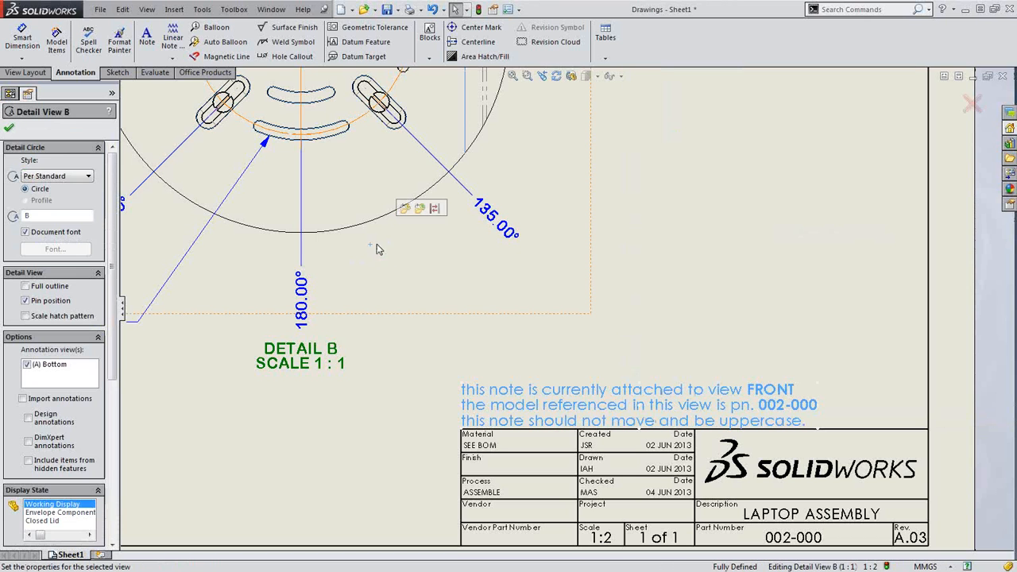
pyautogui.click(346, 461)
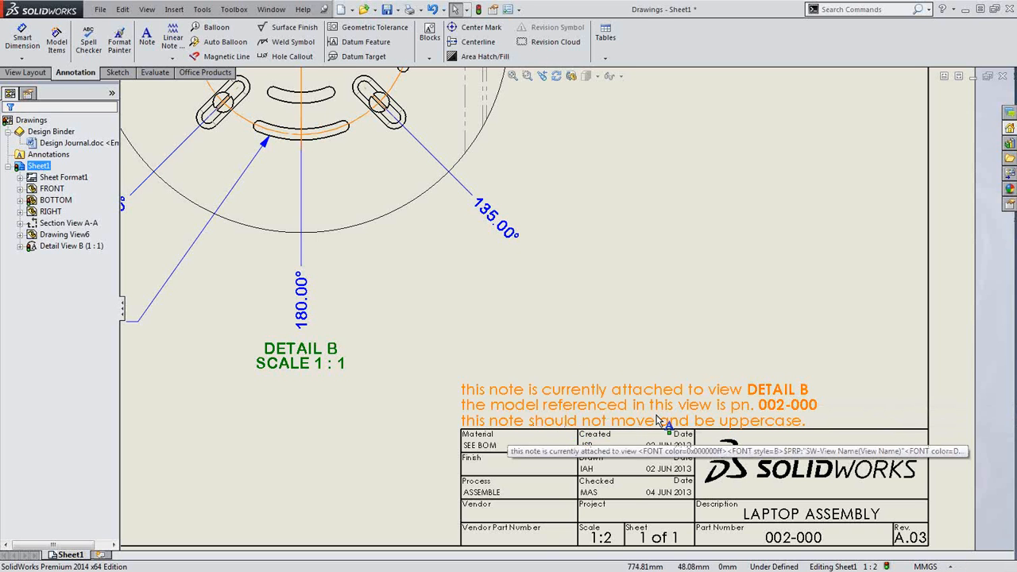
pyautogui.click(602, 430)
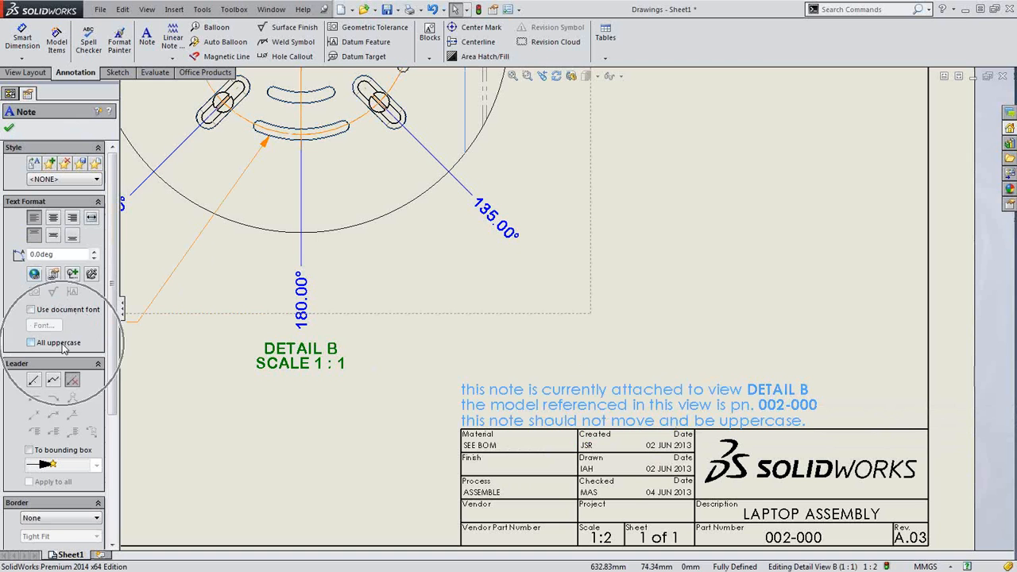
# Turn on All uppercase for the note and review the Drafting Standard document settings
pyautogui.click(31, 343)
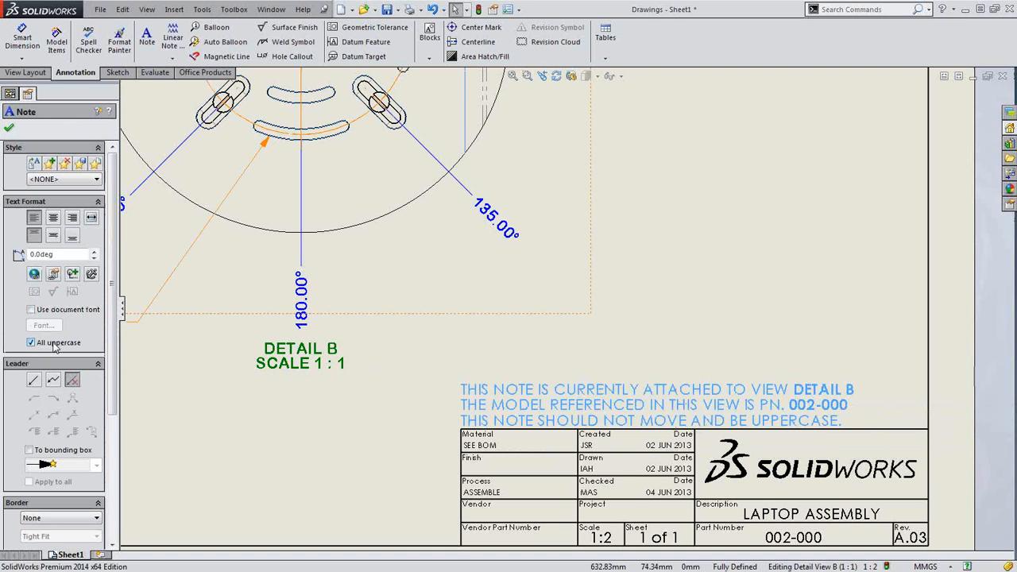
pyautogui.click(54, 343)
pyautogui.click(55, 344)
pyautogui.click(509, 9)
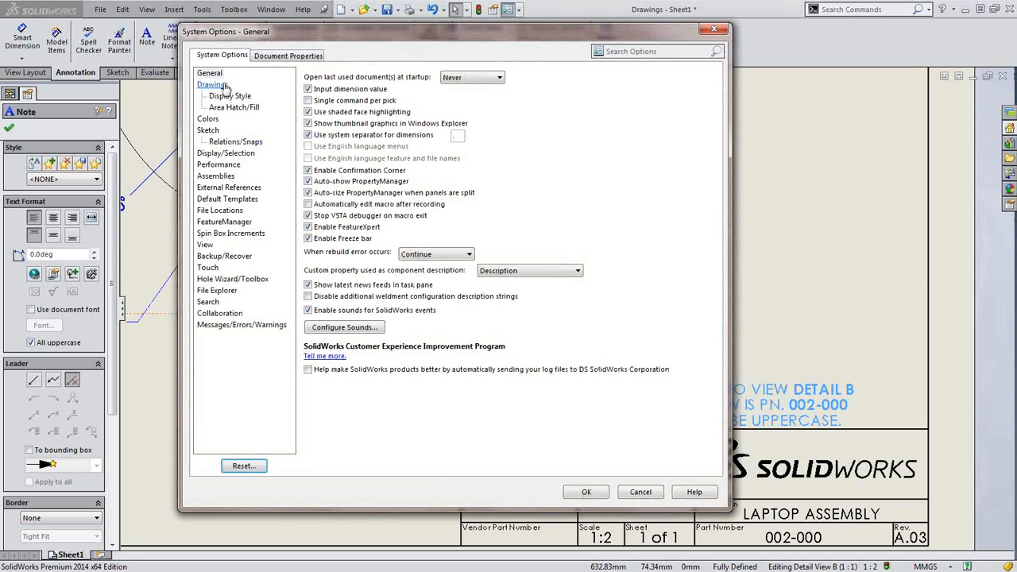
pyautogui.click(279, 58)
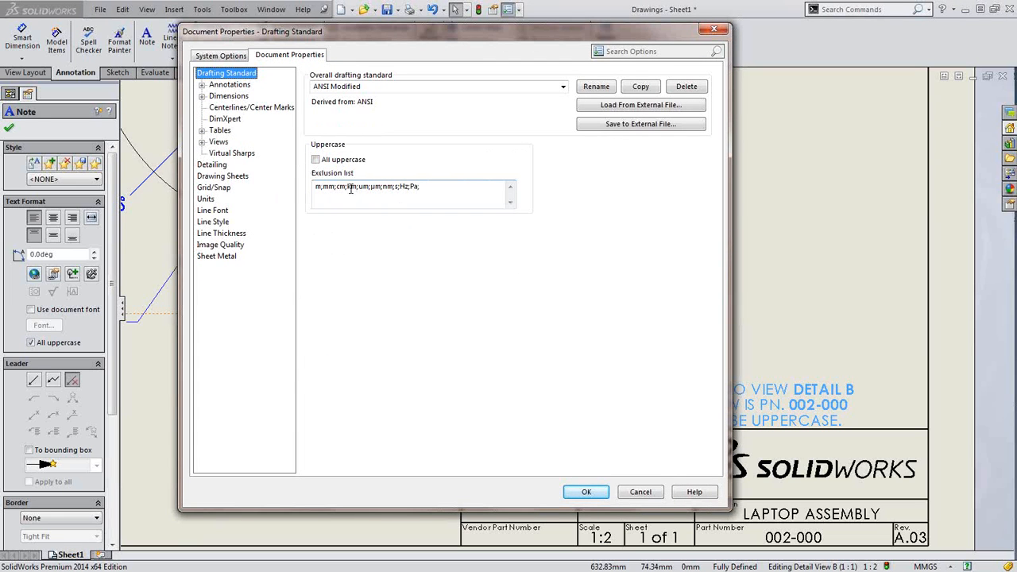
pyautogui.click(584, 492)
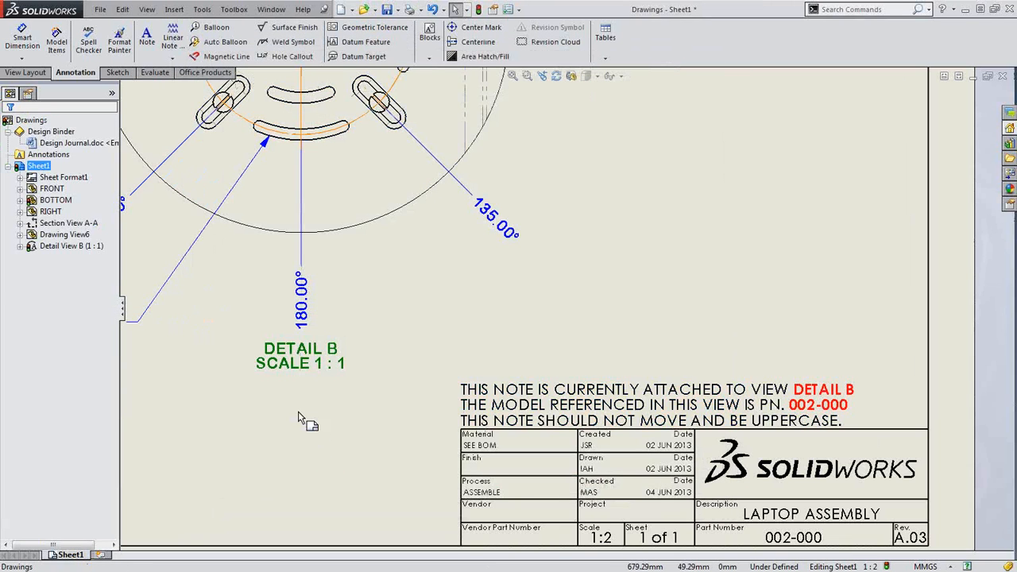
# Shift the isometric view slightly down-right and add a blank Sheet2 titled BILL OF MATERIALS
pyautogui.press('z')
pyautogui.scroll(3, 310, 426)
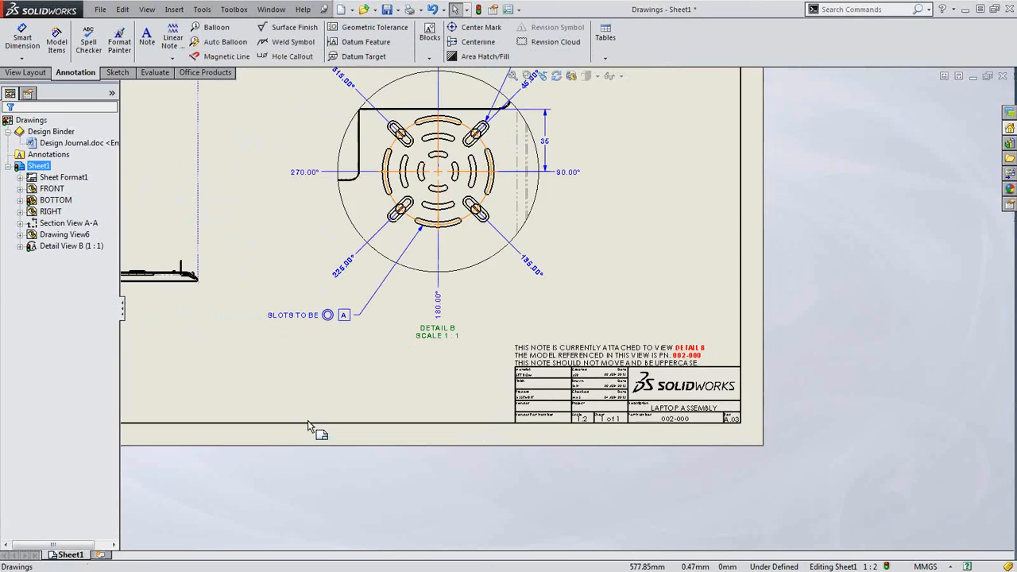
pyautogui.press('f')
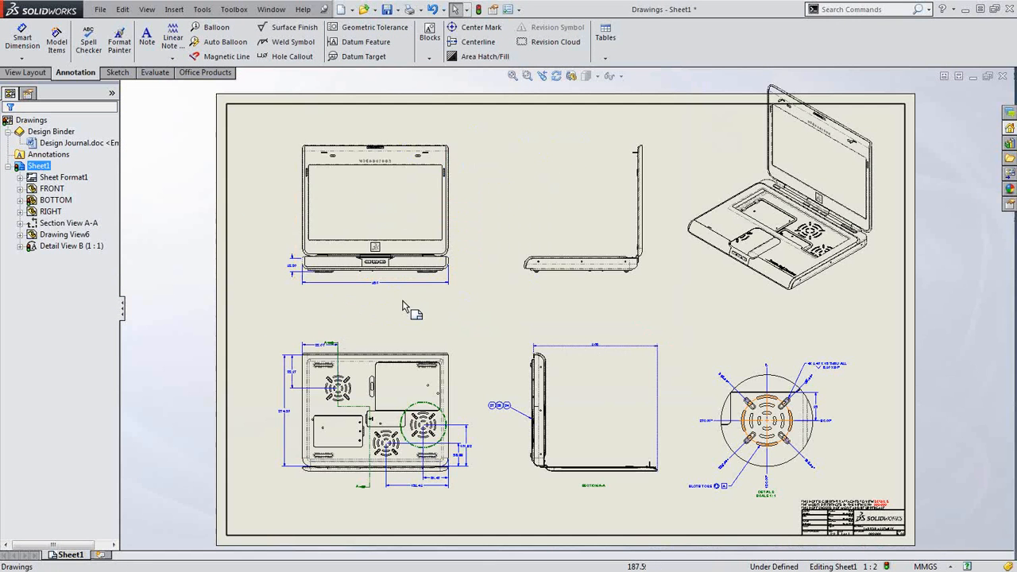
pyautogui.moveTo(858, 304); pyautogui.dragTo(869, 337)
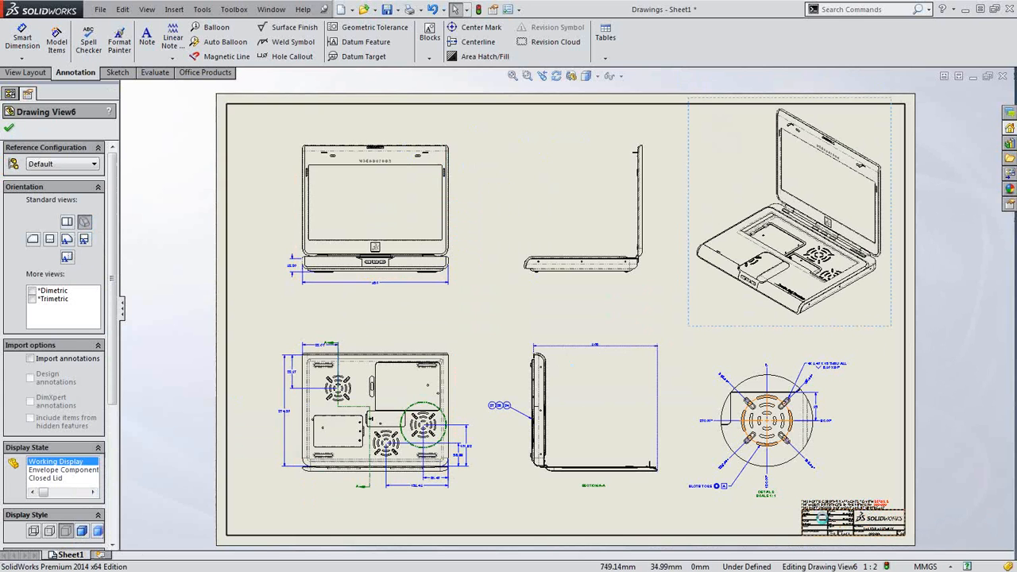
pyautogui.click(96, 555)
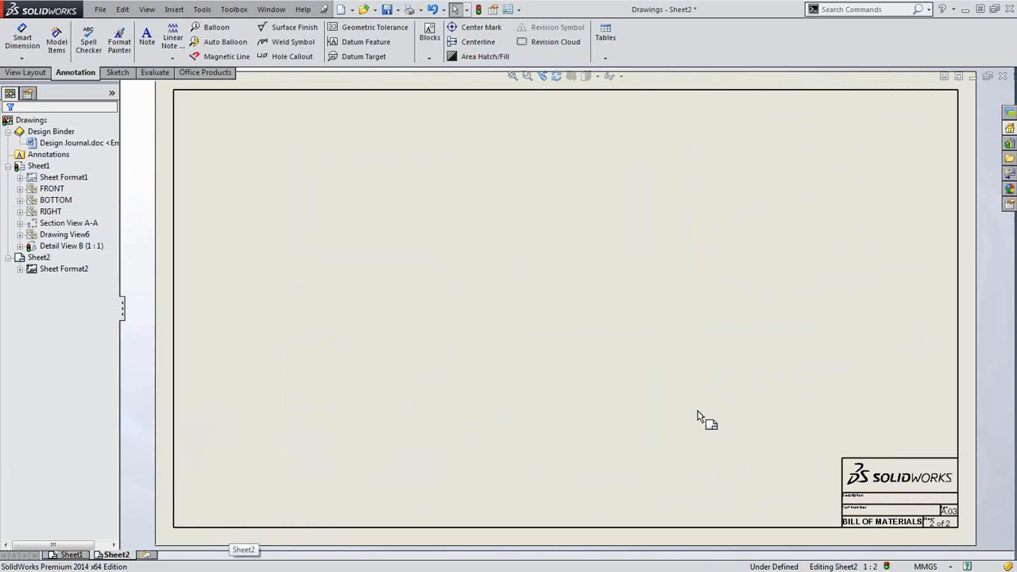
pyautogui.click(508, 10)
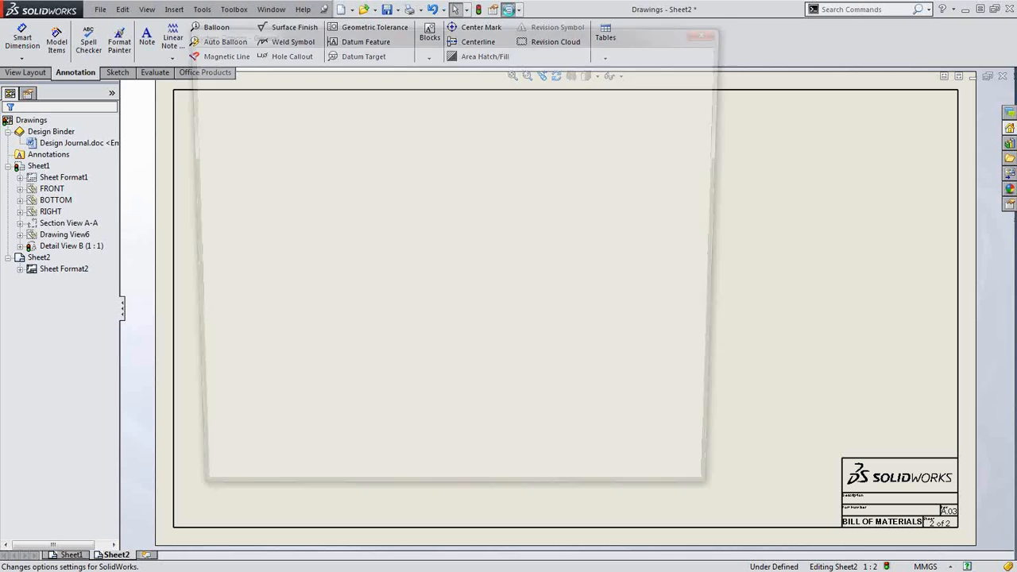
pyautogui.click(263, 56)
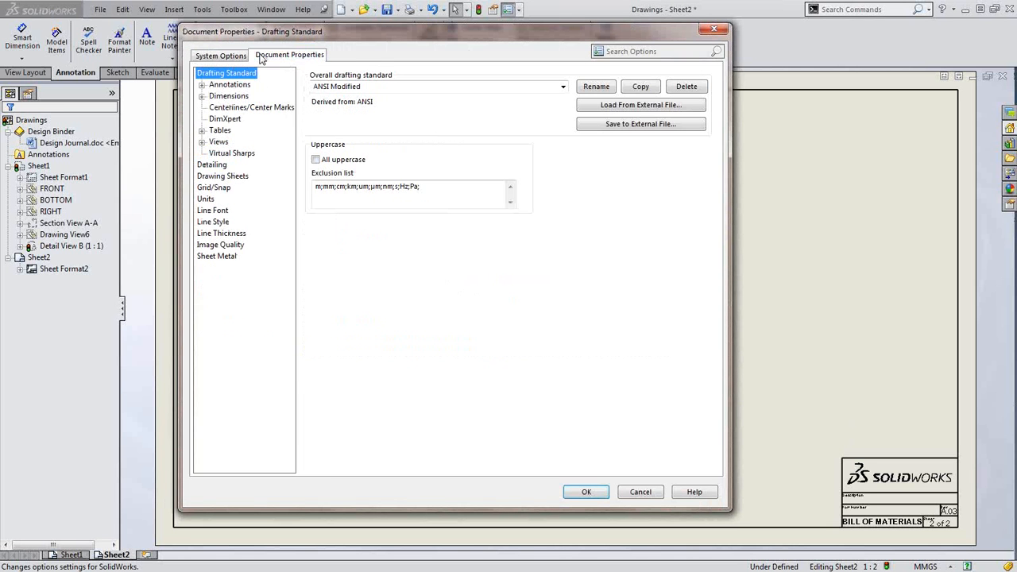
pyautogui.click(222, 176)
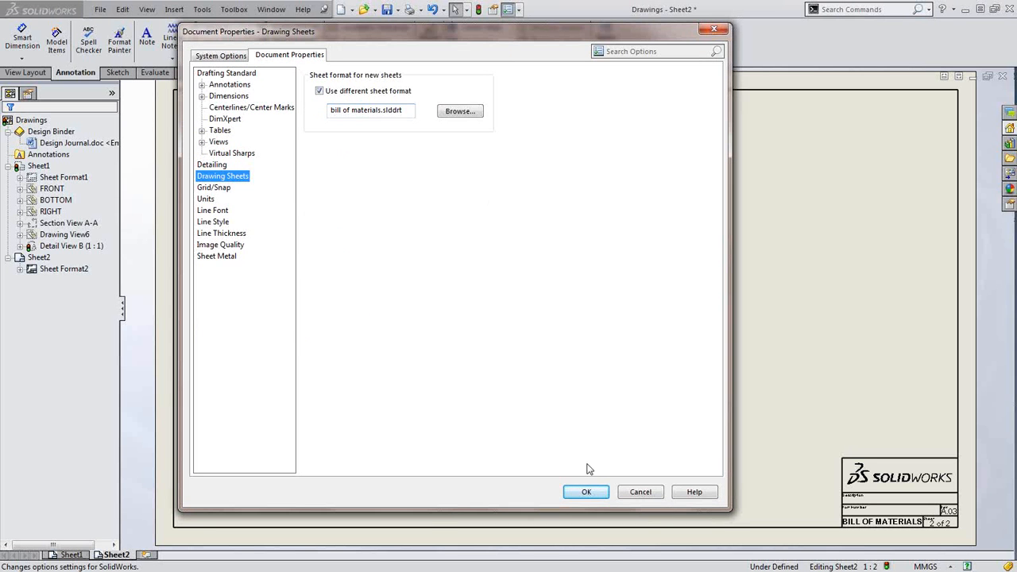
pyautogui.click(587, 493)
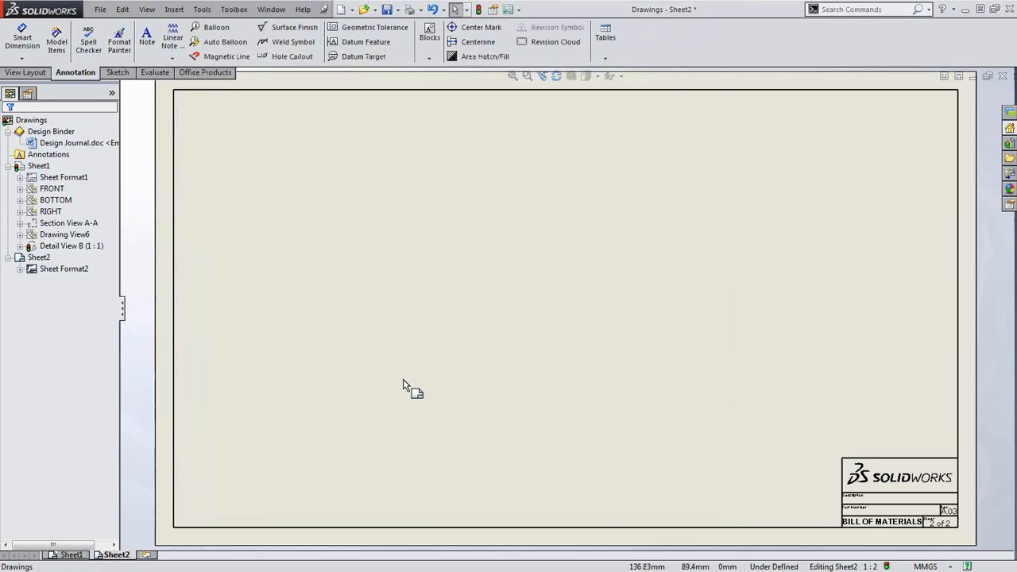
# Place a 27-item Bill of Materials on Sheet2, sourced from the FRONT view
pyautogui.press('s')
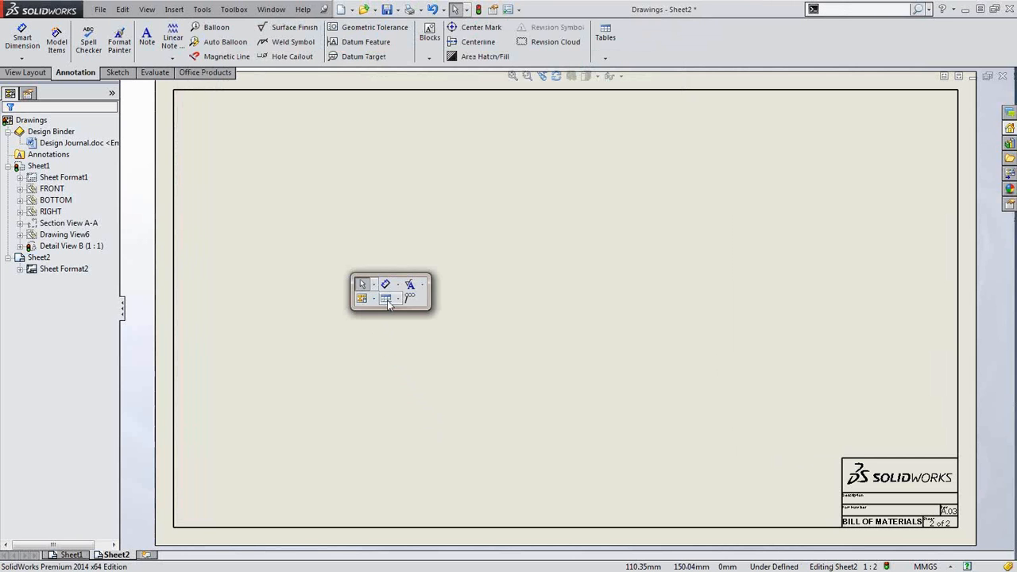
pyautogui.click(387, 300)
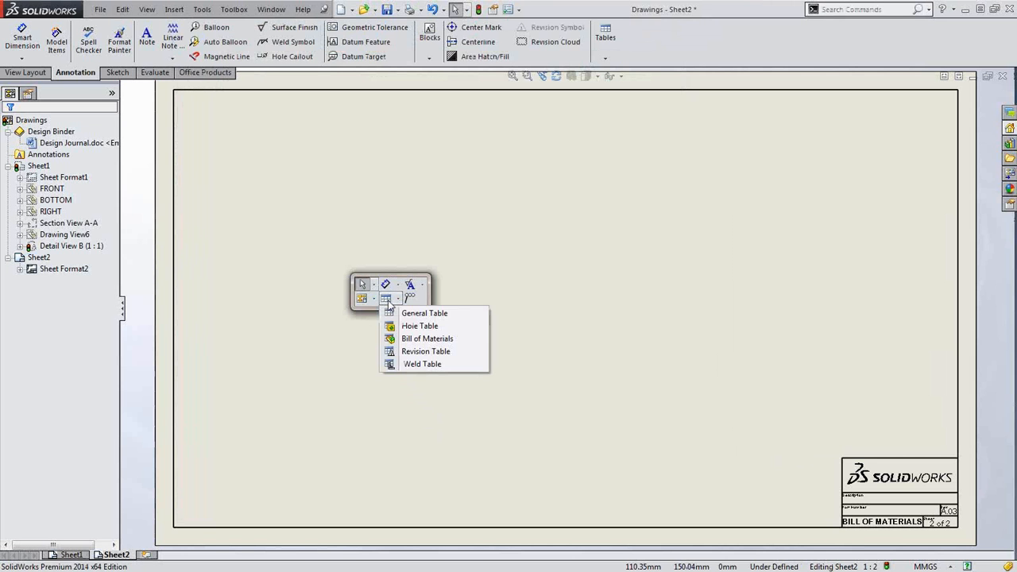
pyautogui.click(411, 343)
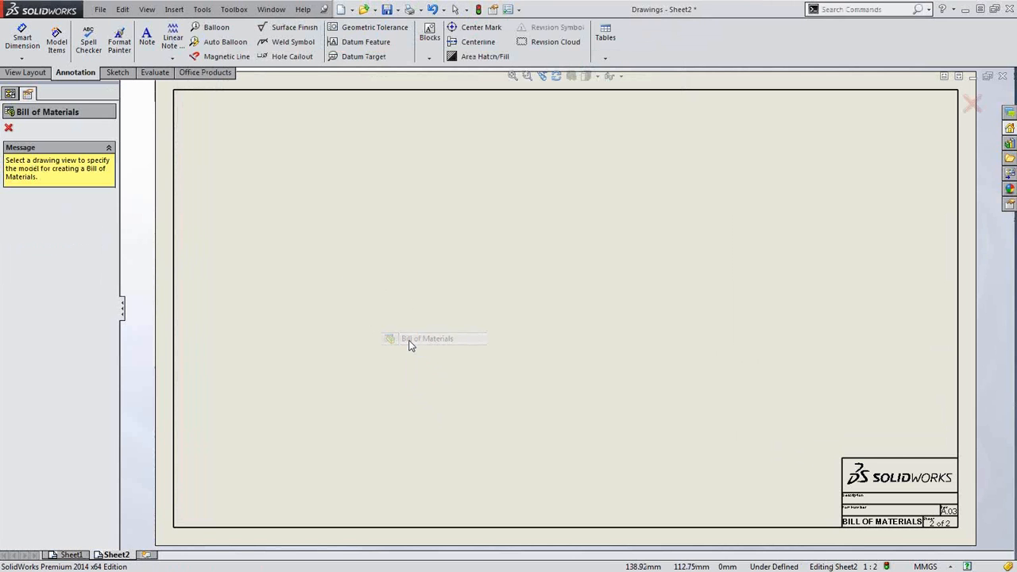
pyautogui.click(10, 94)
pyautogui.click(50, 188)
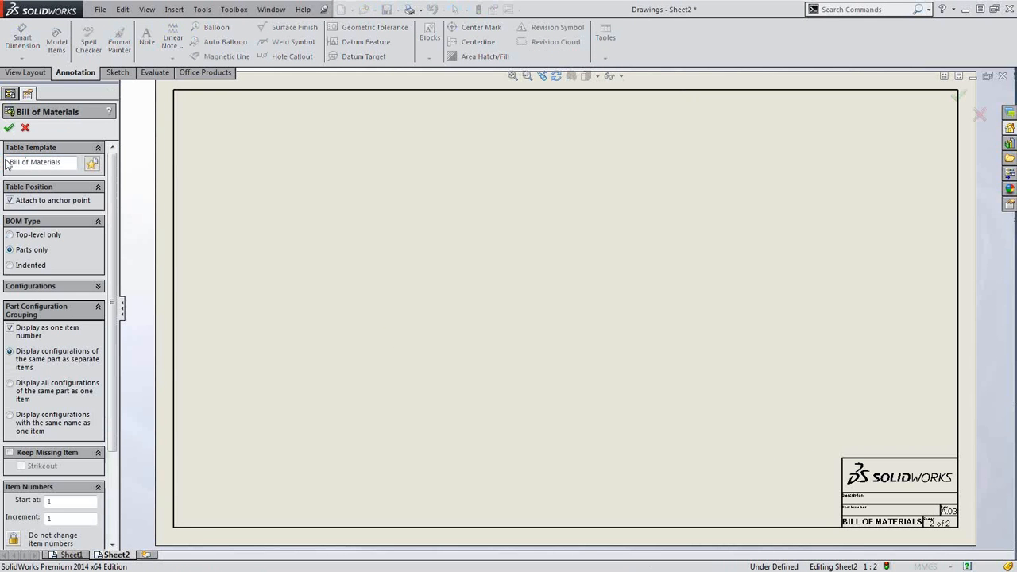
pyautogui.click(8, 130)
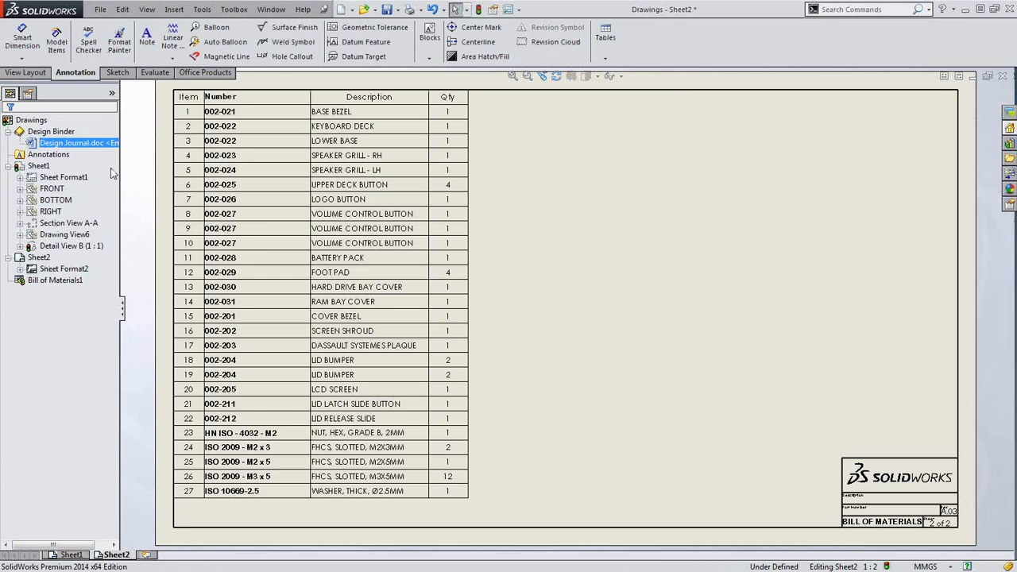
# Add a new Toolbox property column to the right of the BOM's Qty column
pyautogui.scroll(1, 579, 334)
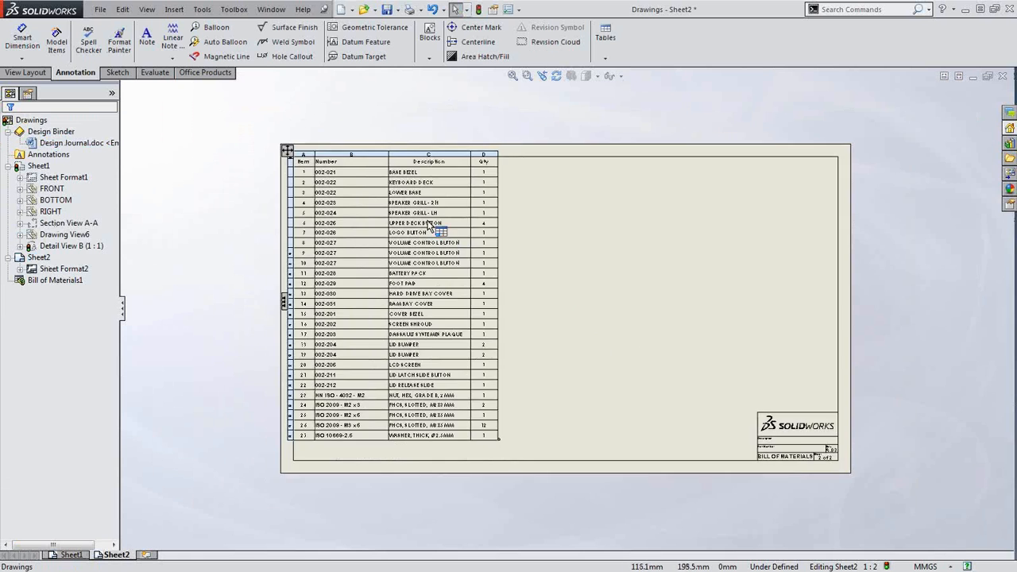
pyautogui.scroll(-1, 434, 238)
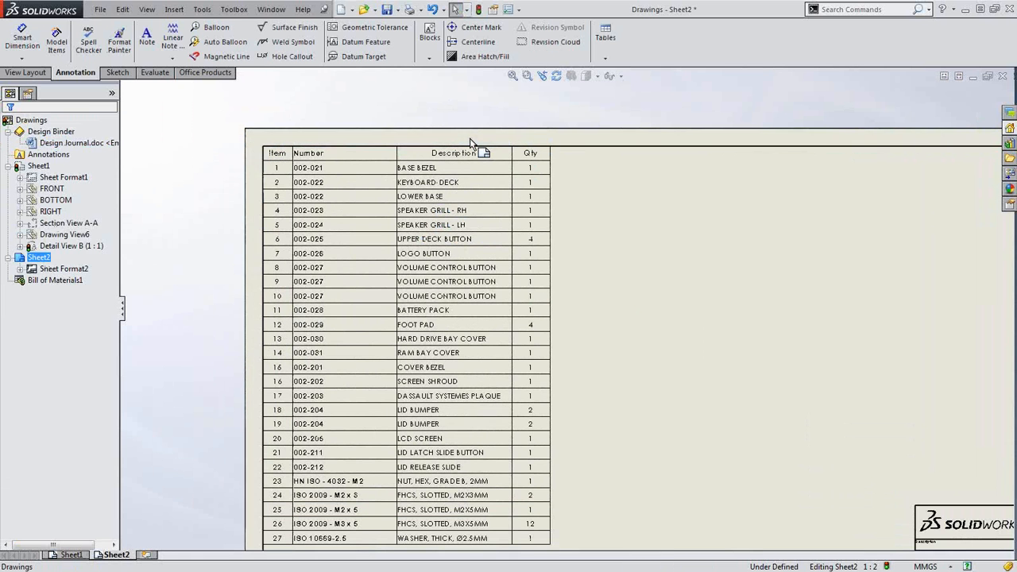
pyautogui.click(469, 138)
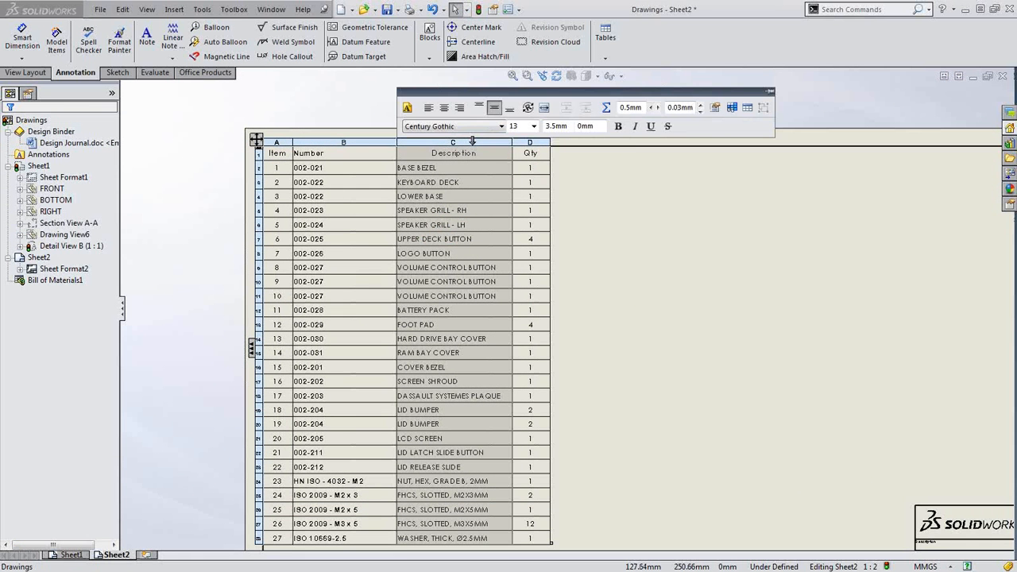
pyautogui.click(530, 141)
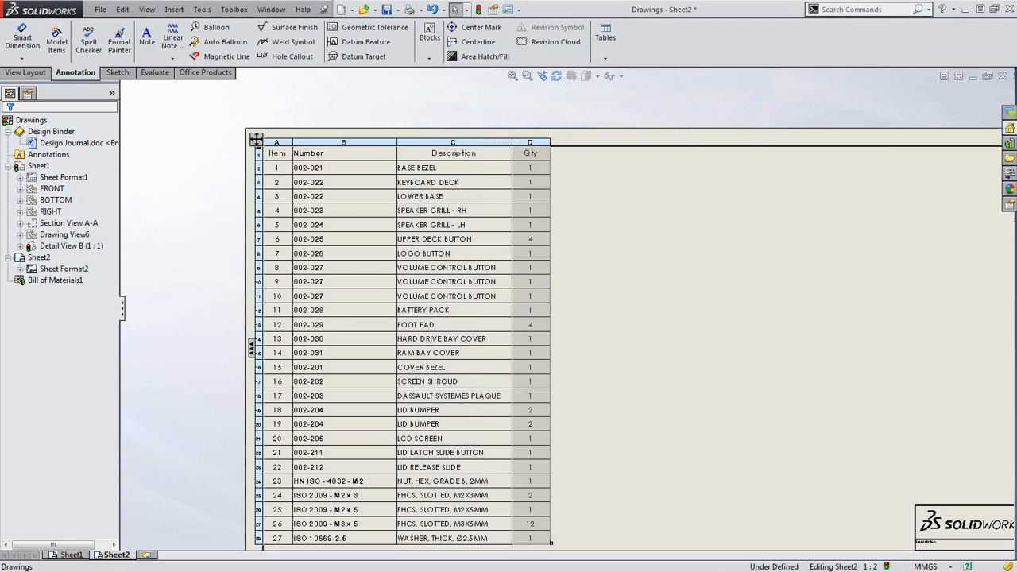
pyautogui.rightClick(532, 142)
pyautogui.moveTo(593, 222)
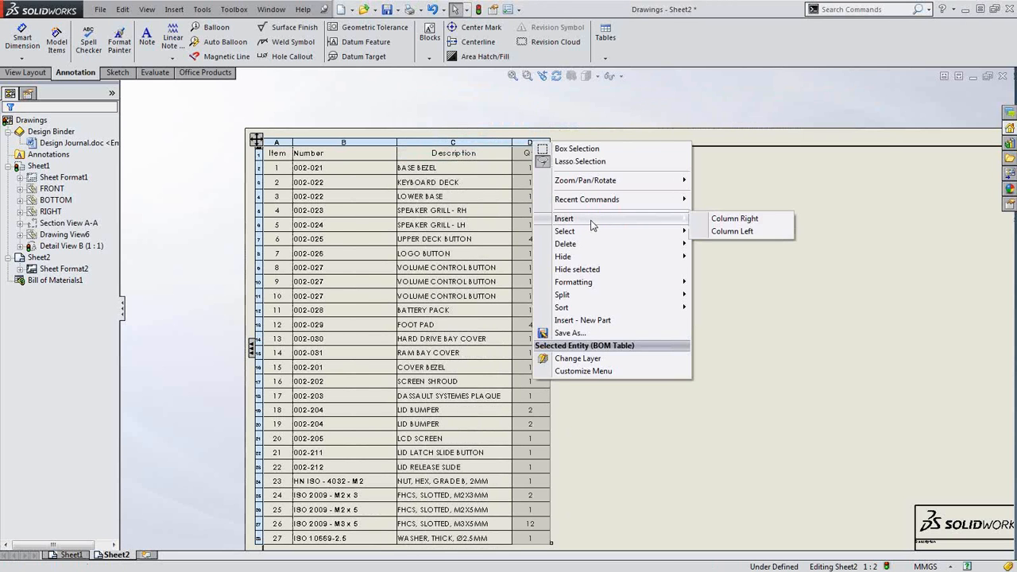
pyautogui.click(740, 218)
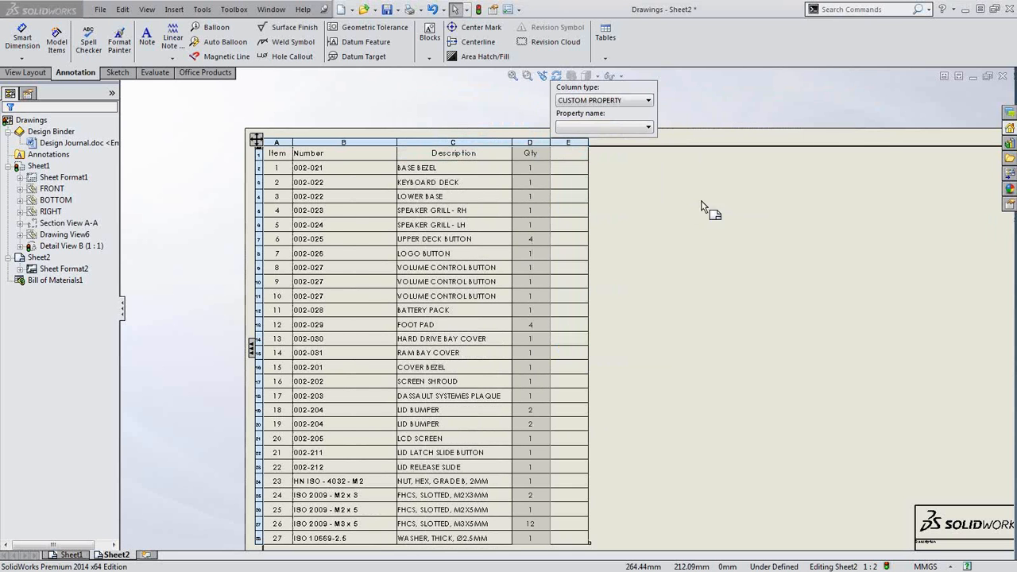
pyautogui.click(634, 101)
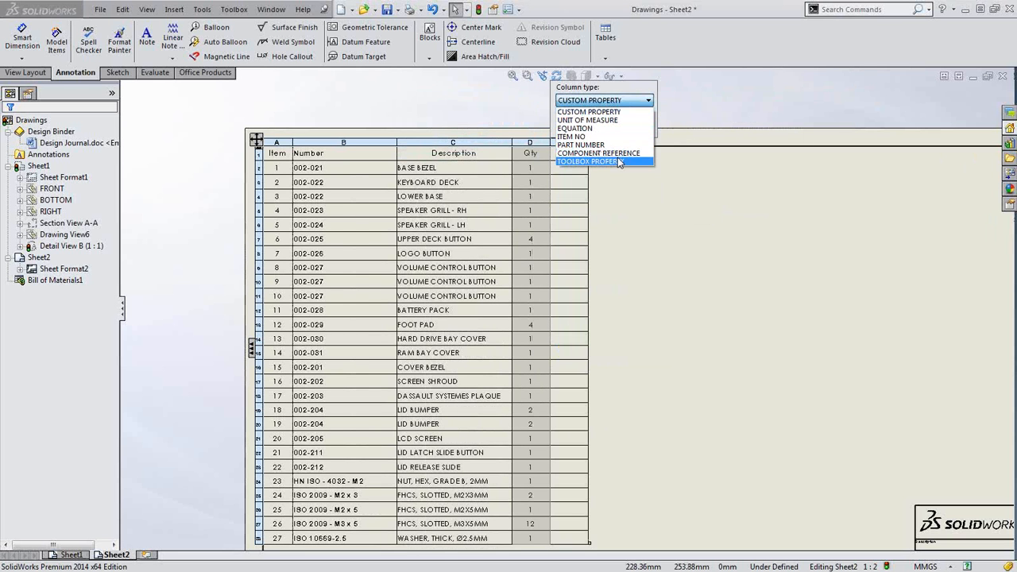
pyautogui.click(621, 162)
# Try PART NAME, SPECIFICATION, then STANDARD for the column, then undo it and delete the BOM
pyautogui.click(624, 131)
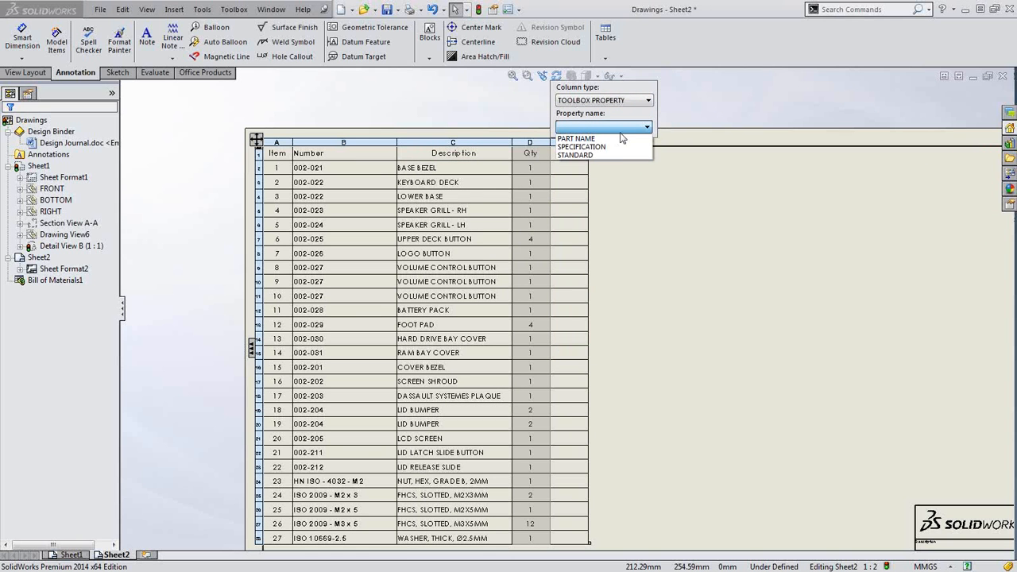
pyautogui.click(579, 138)
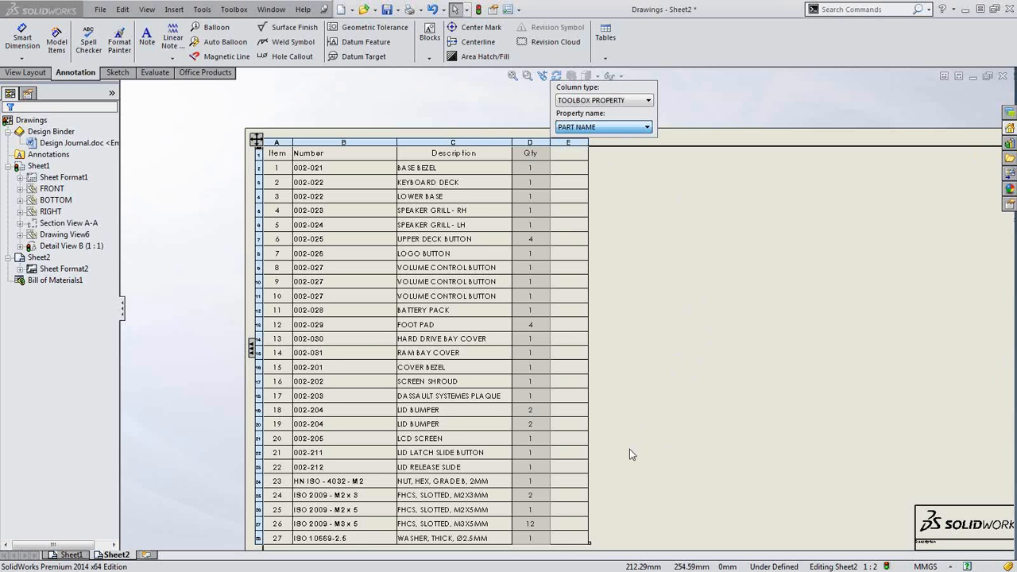
pyautogui.click(618, 128)
pyautogui.click(611, 149)
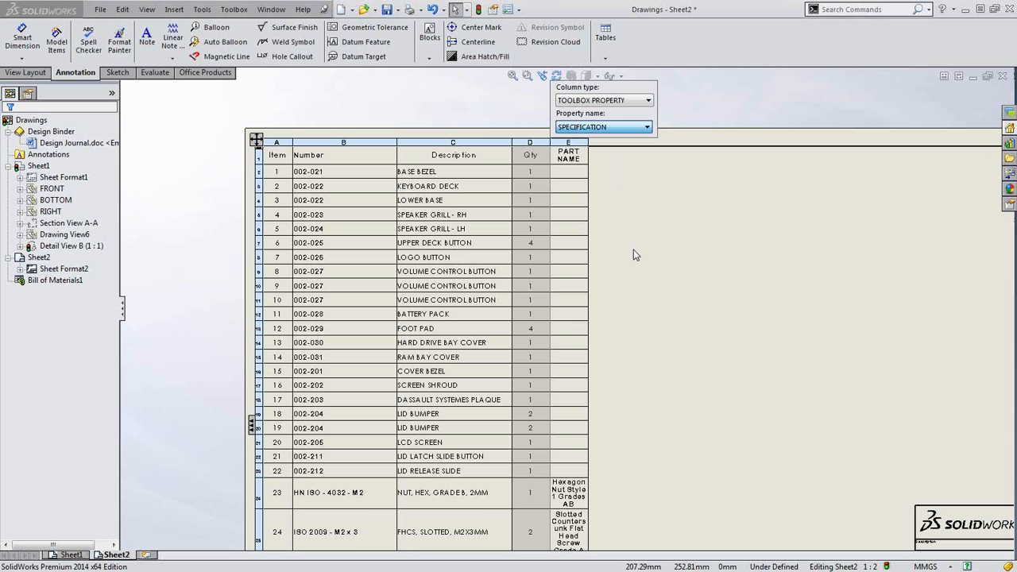
pyautogui.click(624, 130)
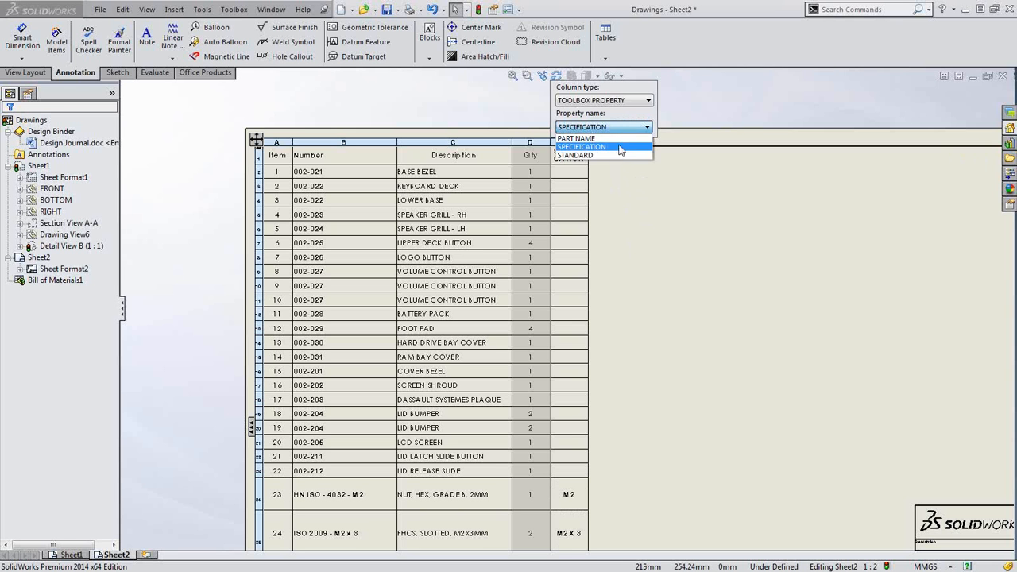
pyautogui.click(613, 152)
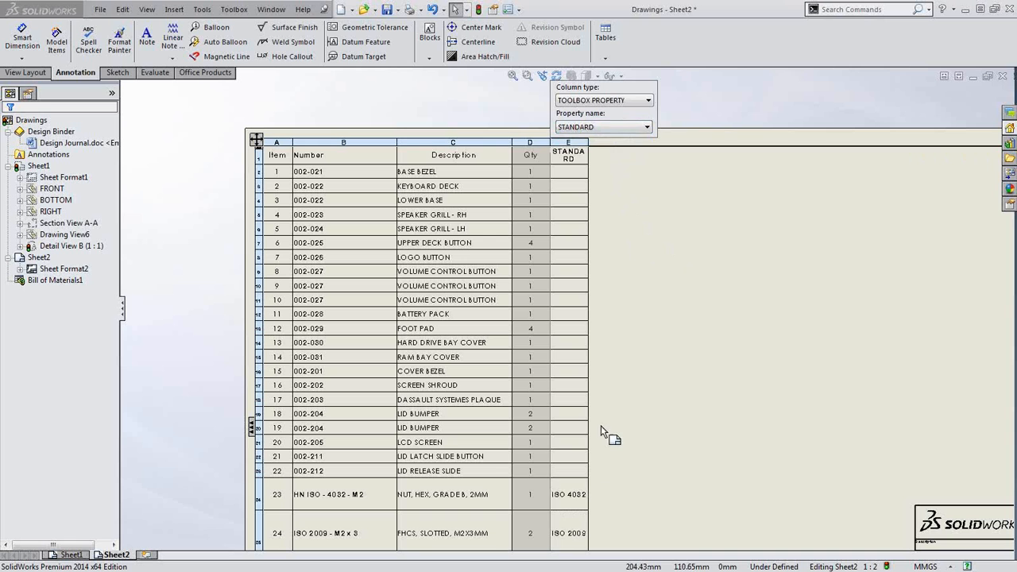
pyautogui.click(658, 380)
pyautogui.hotkey('ctrl', 'z')
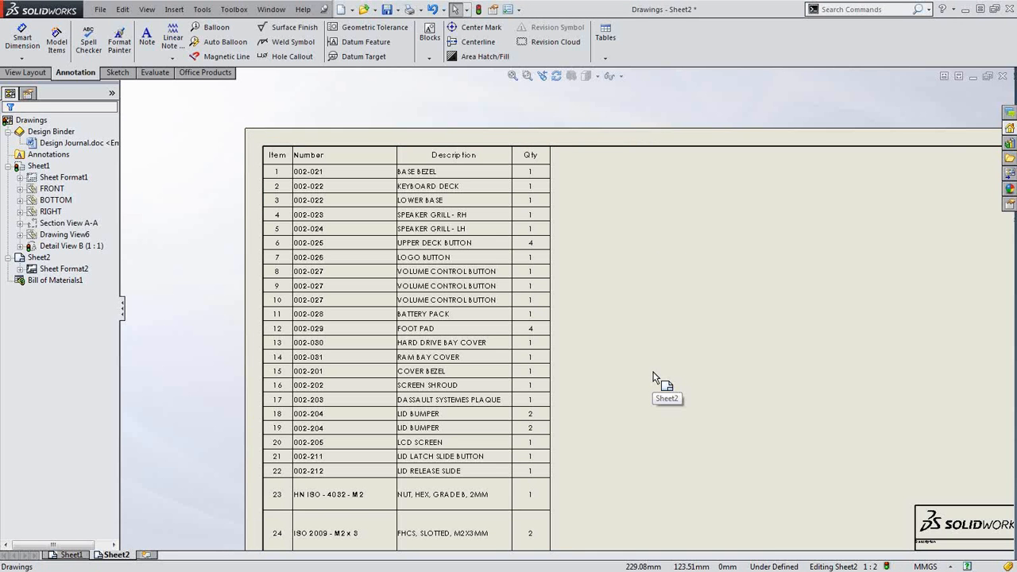
pyautogui.hotkey('ctrl', 'z')
# Insert the Bill of Materials again on Sheet2 from the FRONT view
pyautogui.scroll(2, 617, 356)
pyautogui.scroll(-1, 422, 261)
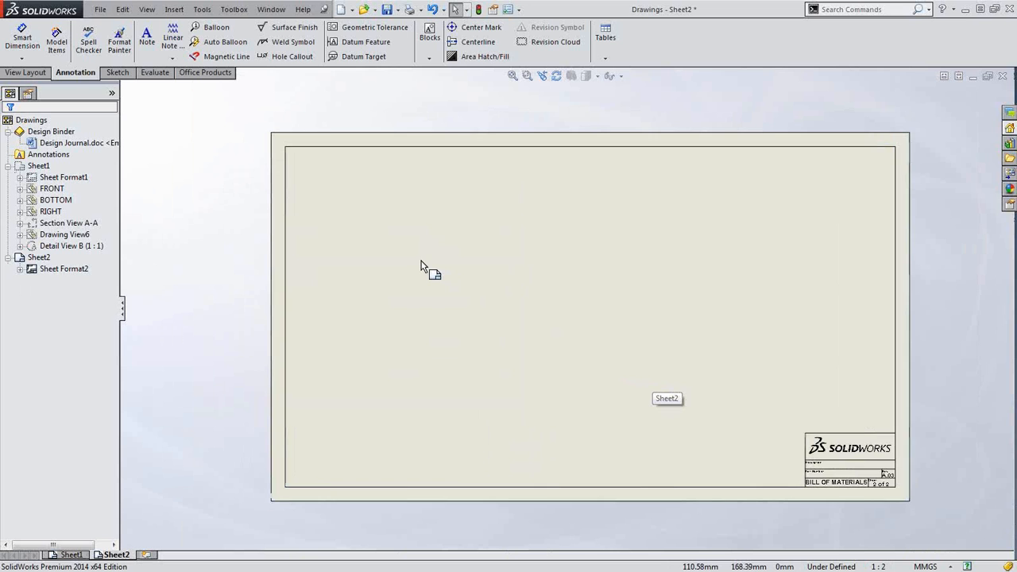
pyautogui.press('s')
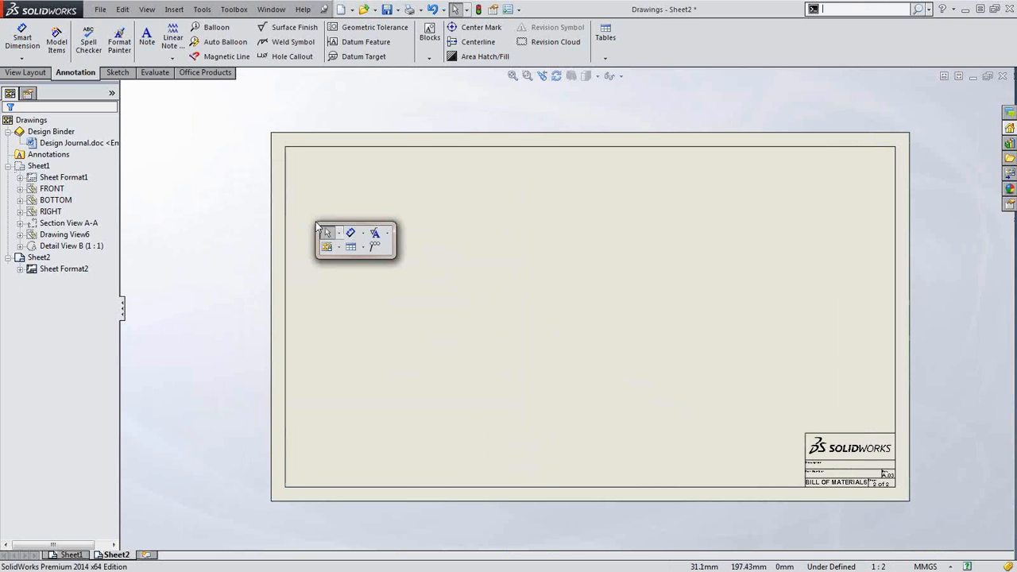
pyautogui.click(362, 247)
pyautogui.click(378, 287)
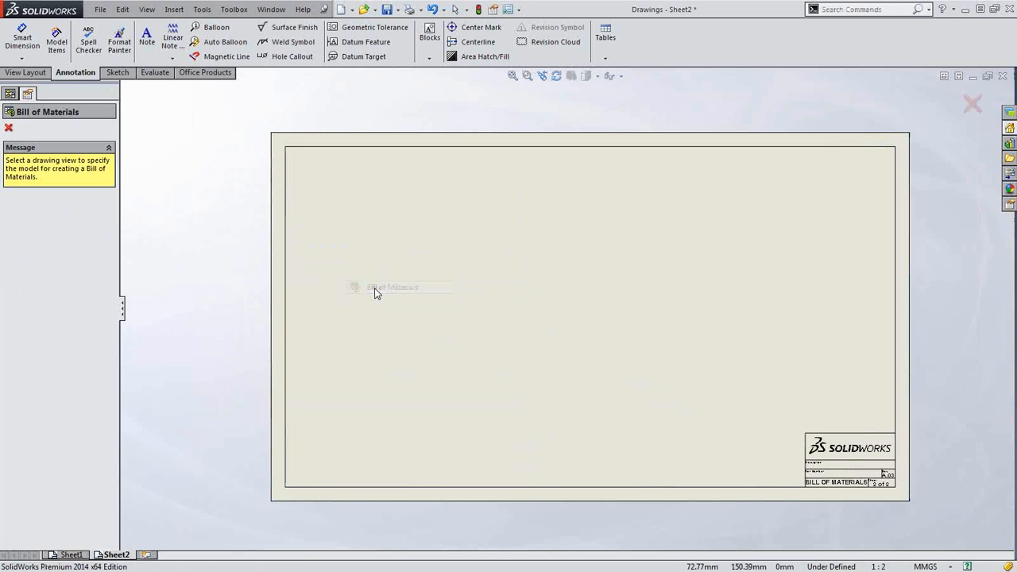
pyautogui.click(10, 94)
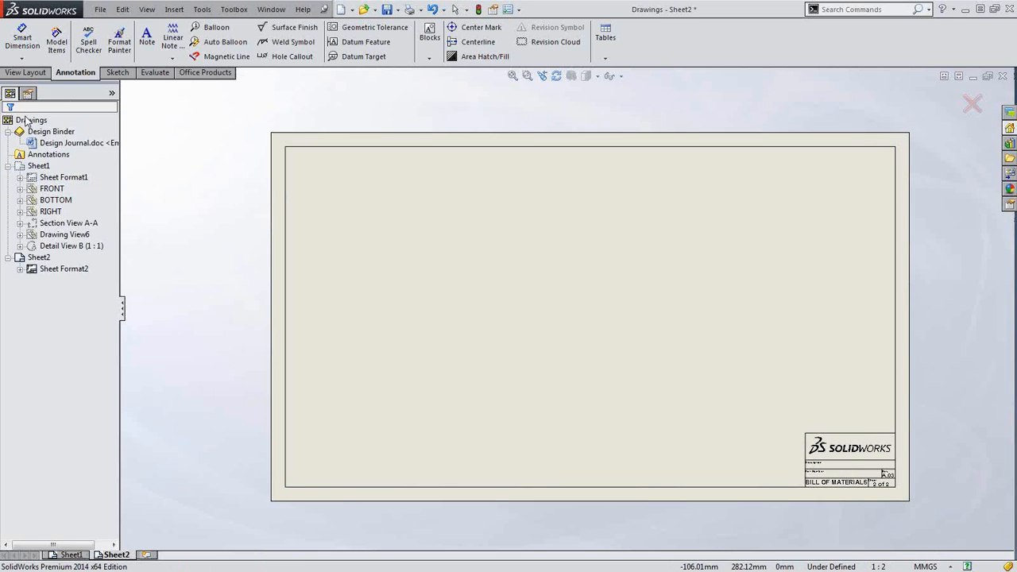
pyautogui.click(51, 189)
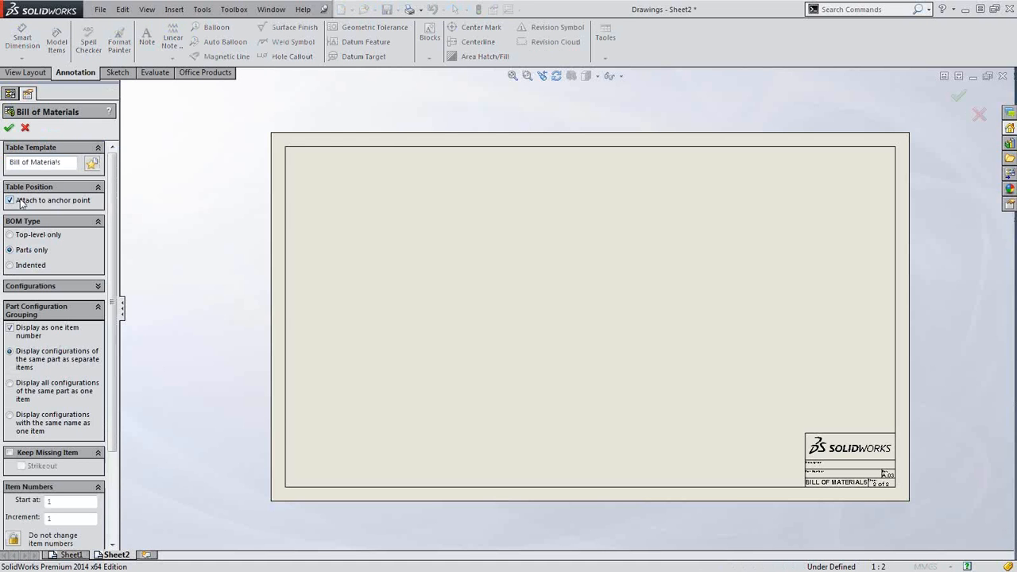
pyautogui.click(9, 129)
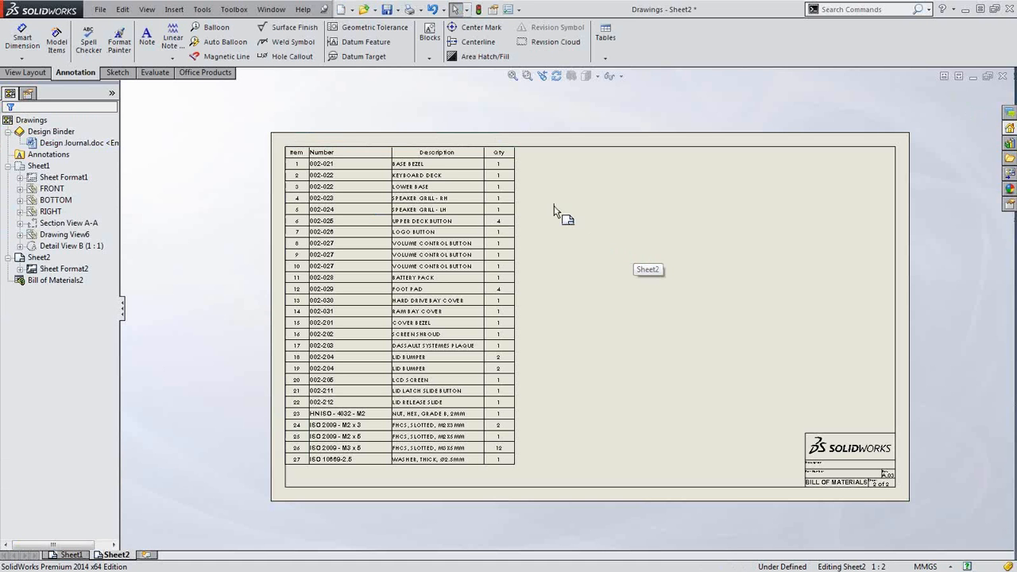
# Give the BOM a continuous horizontal auto split every 28 rows
pyautogui.click(443, 340)
pyautogui.scroll(2, 379, 438)
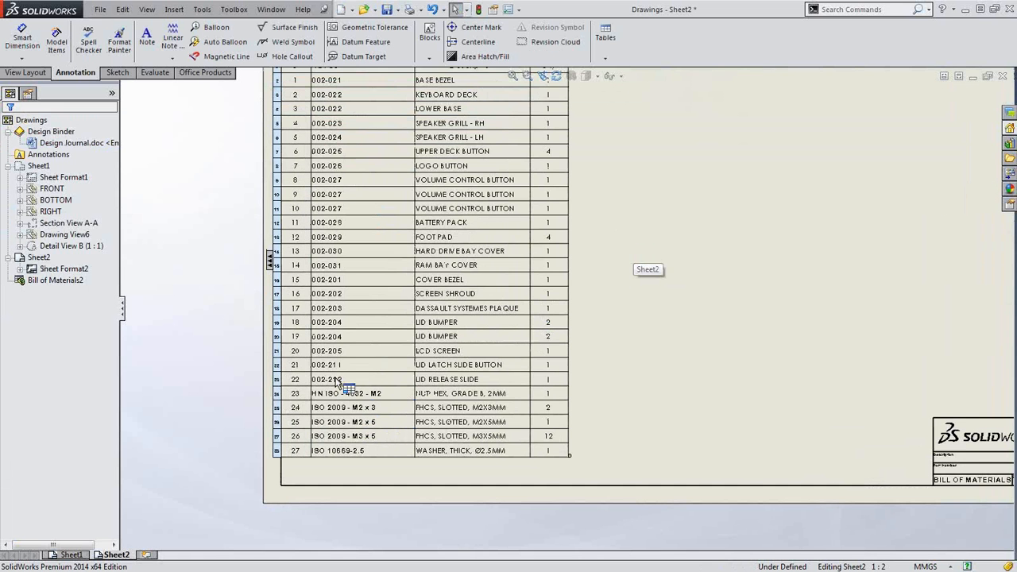
pyautogui.rightClick(273, 351)
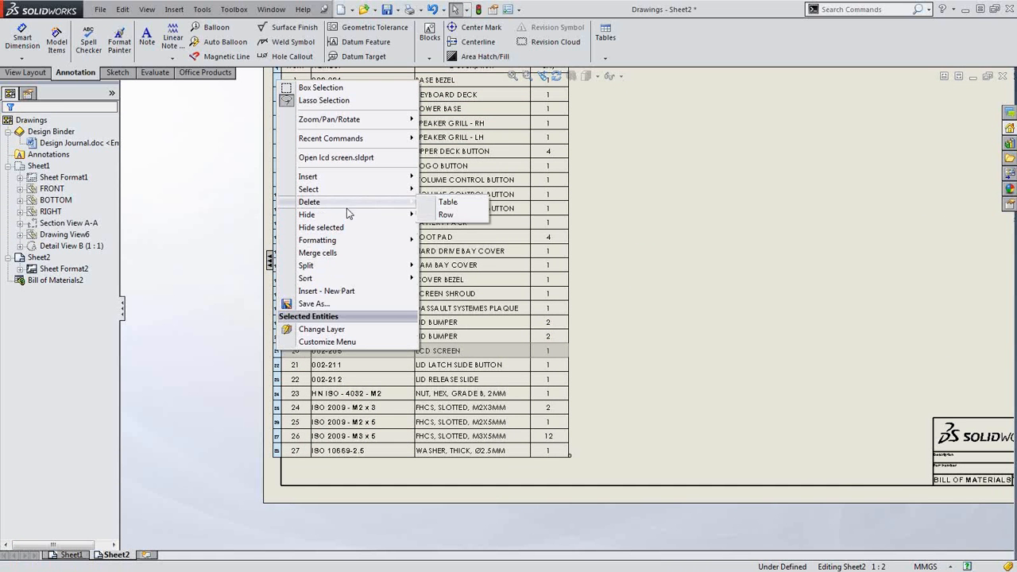
pyautogui.moveTo(347, 217)
pyautogui.moveTo(372, 267)
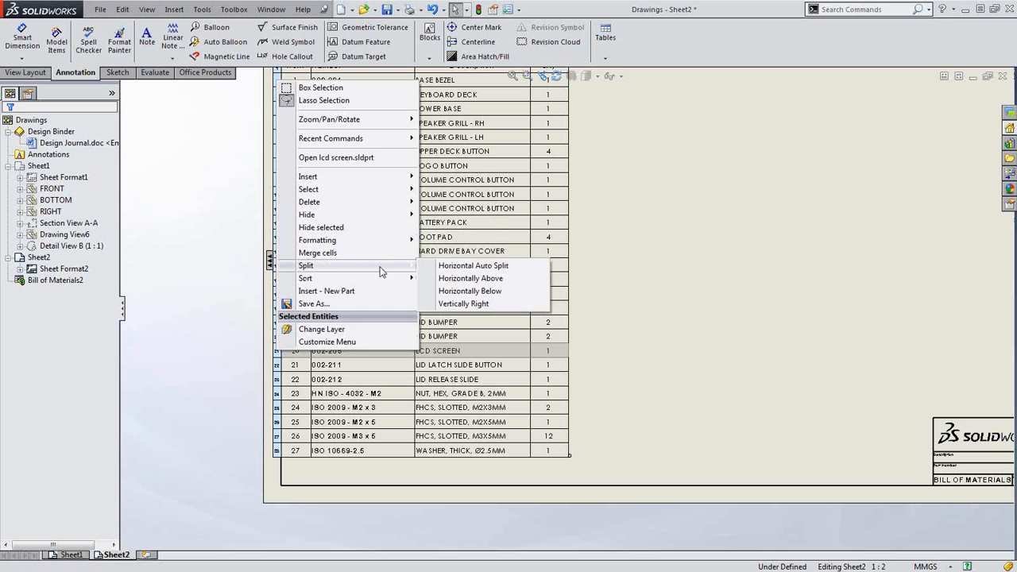
pyautogui.click(473, 267)
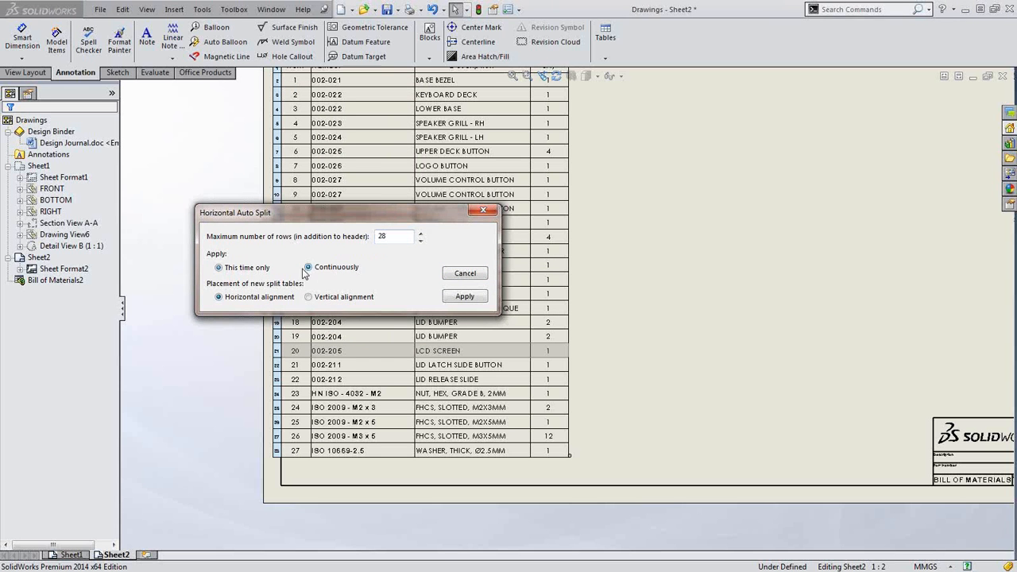
pyautogui.click(461, 297)
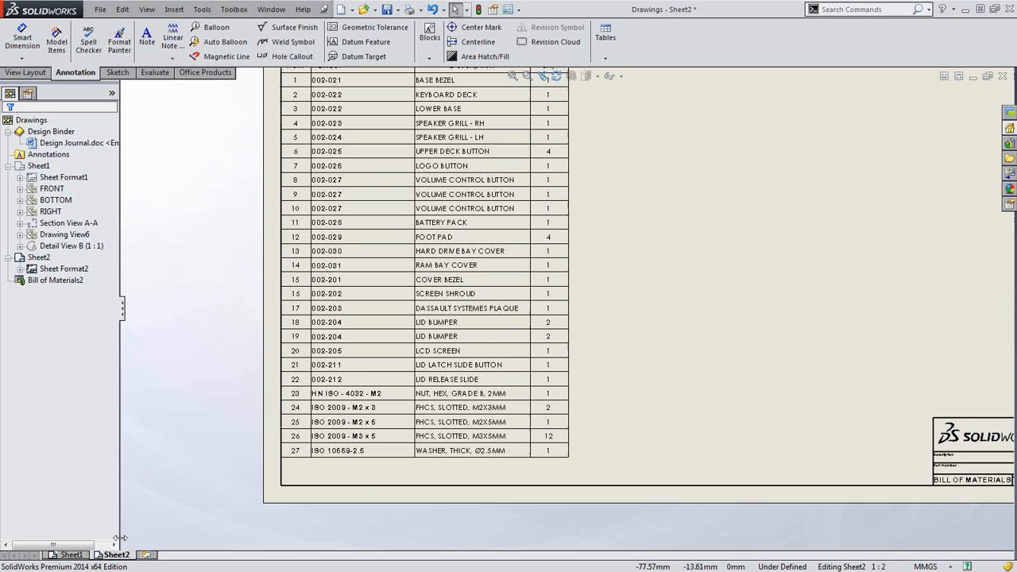
# On Sheet1, open the Laptop assembly behind the isometric drawing view
pyautogui.click(71, 555)
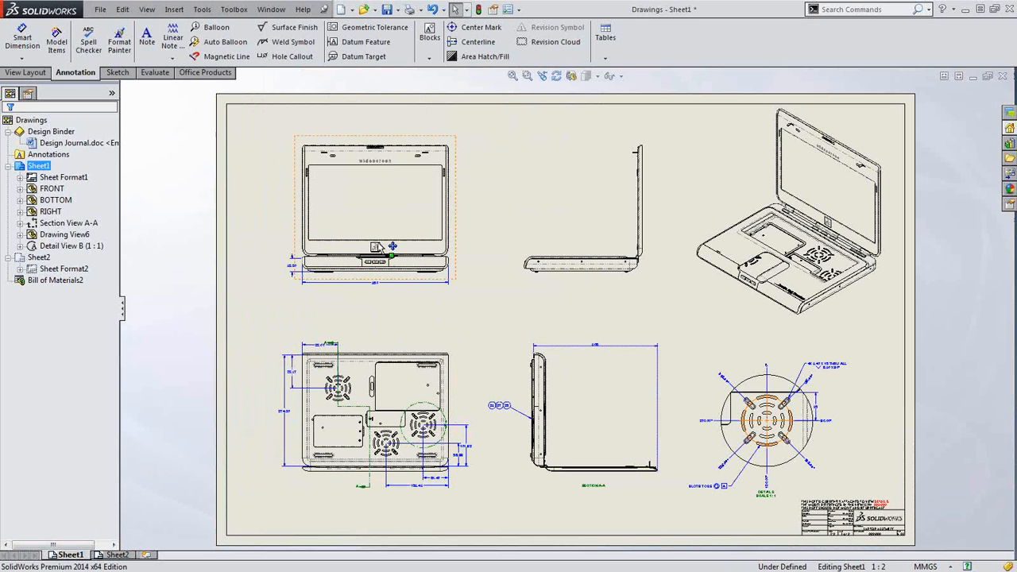
pyautogui.click(819, 211)
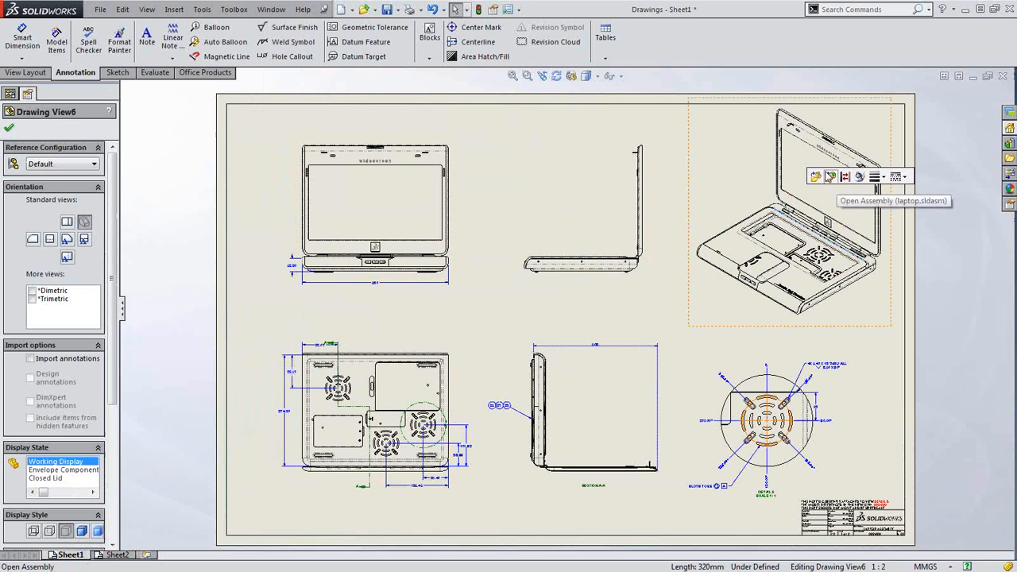
pyautogui.click(830, 177)
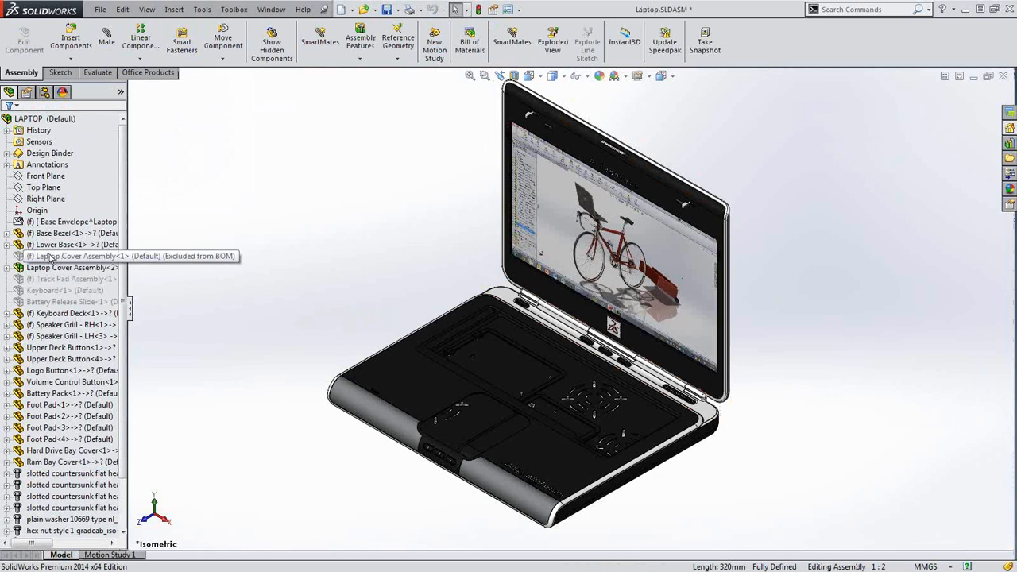
# Unsuppress the cover, track pad, keyboard and battery release slide, then return to the maximized drawing
pyautogui.click(49, 256)
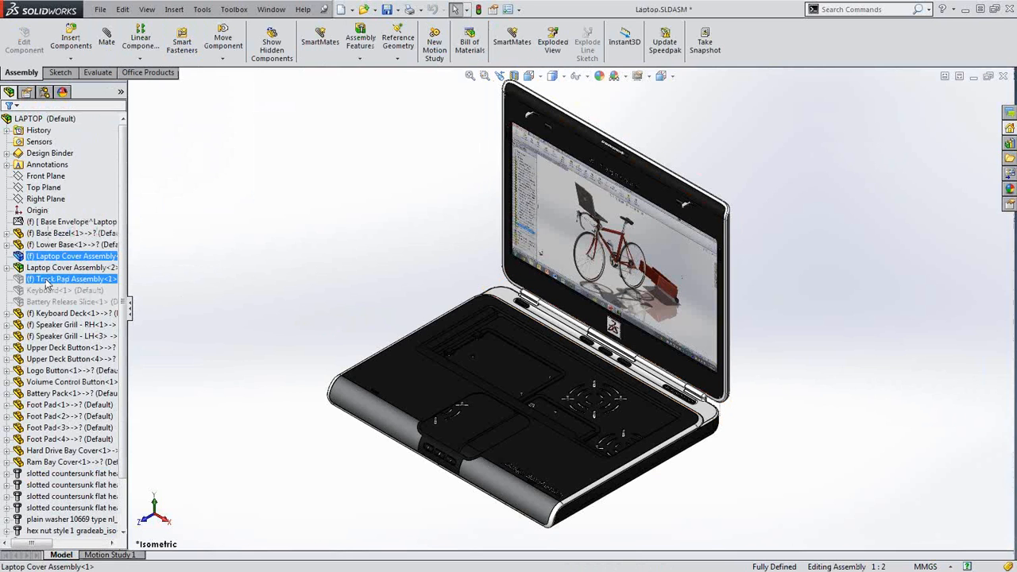
pyautogui.keyDown('ctrl'); pyautogui.click(48, 279); pyautogui.keyUp('ctrl')
pyautogui.keyDown('ctrl'); pyautogui.click(48, 290); pyautogui.keyUp('ctrl')
pyautogui.keyDown('ctrl'); pyautogui.click(46, 303); pyautogui.keyUp('ctrl')
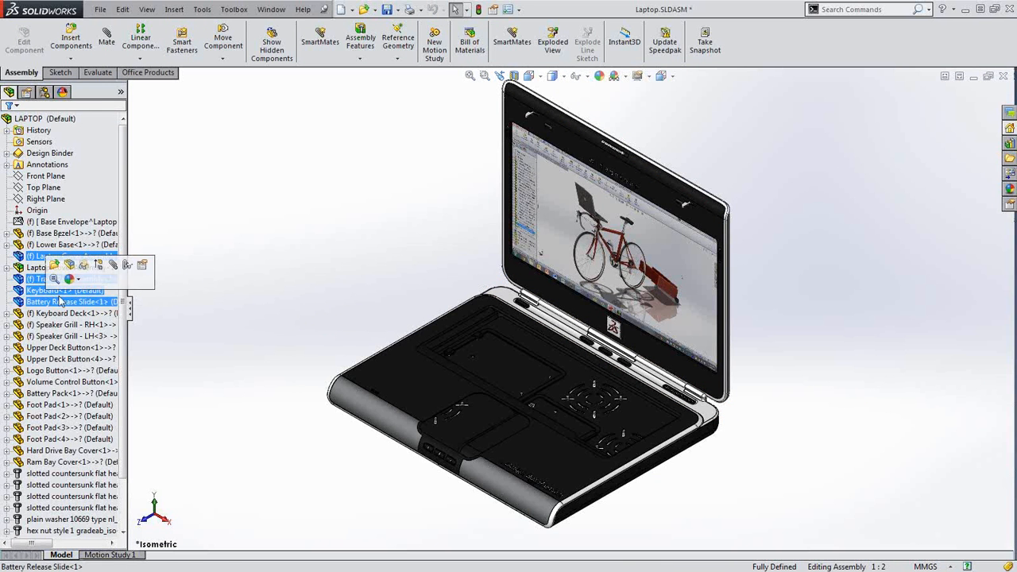
pyautogui.click(98, 267)
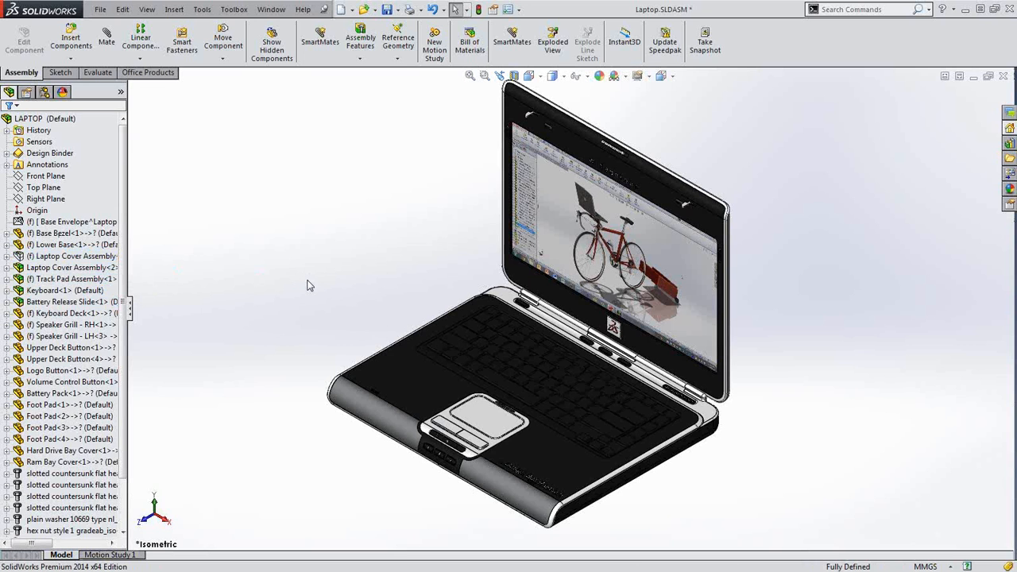
pyautogui.click(974, 77)
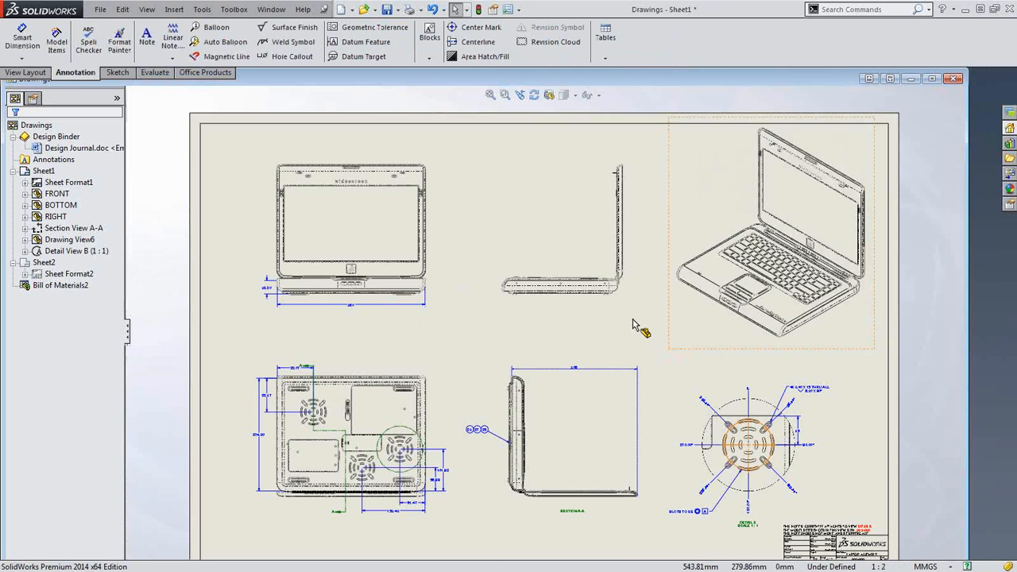
pyautogui.click(934, 80)
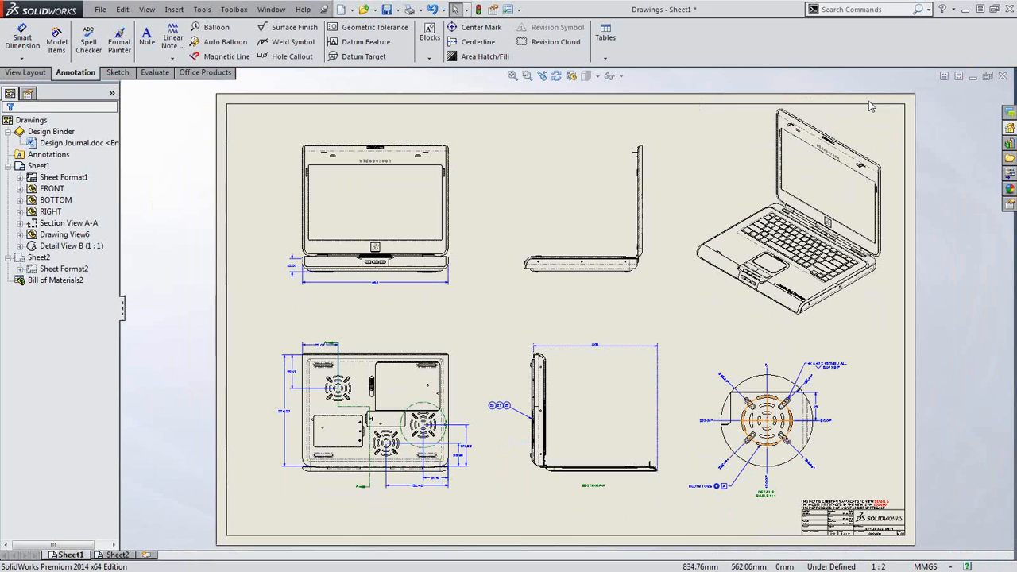
# On Sheet2, move the second BOM table (items 29–48) further to the right
pyautogui.click(118, 555)
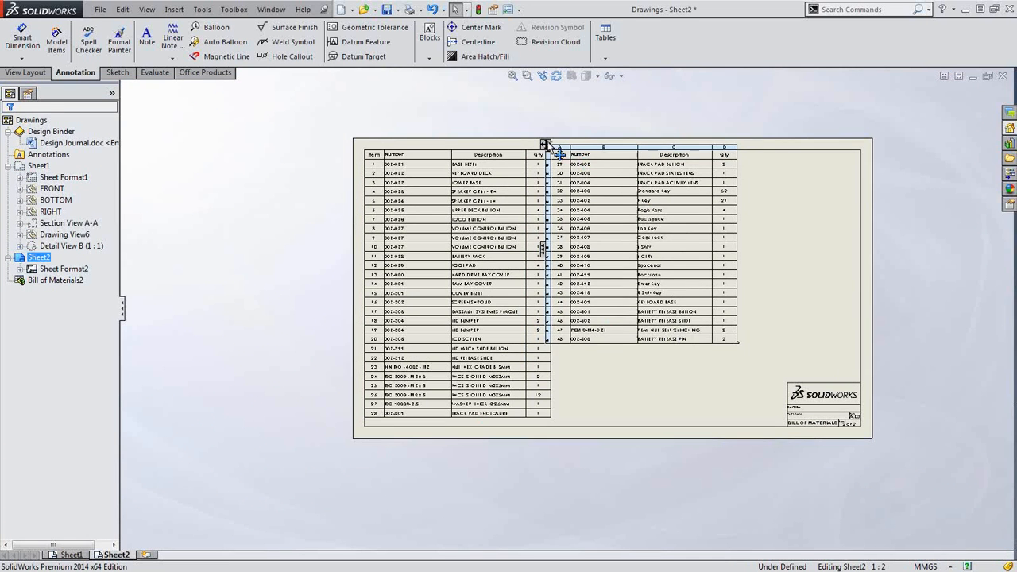
pyautogui.moveTo(545, 144); pyautogui.dragTo(615, 154)
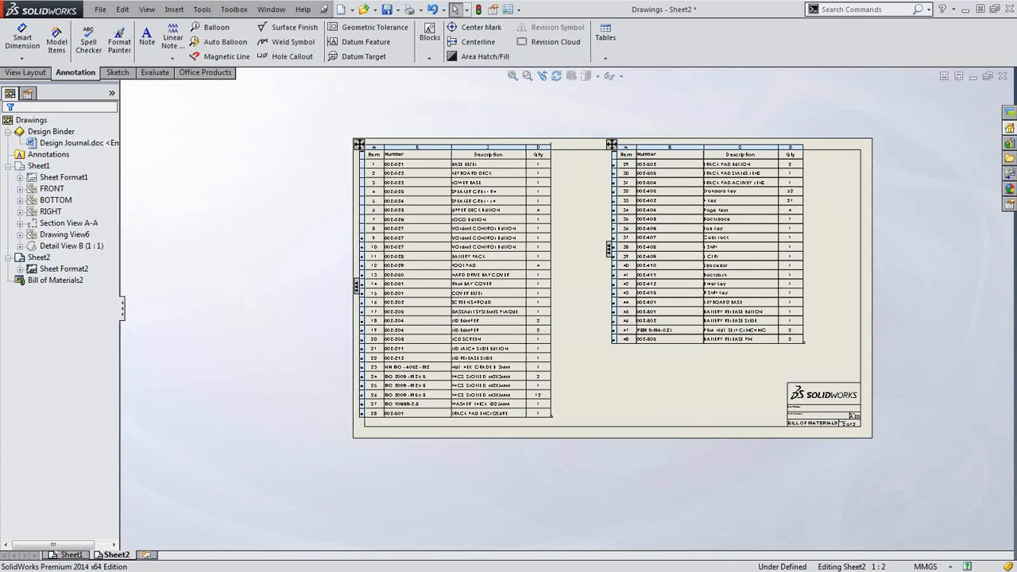
pyautogui.click(670, 395)
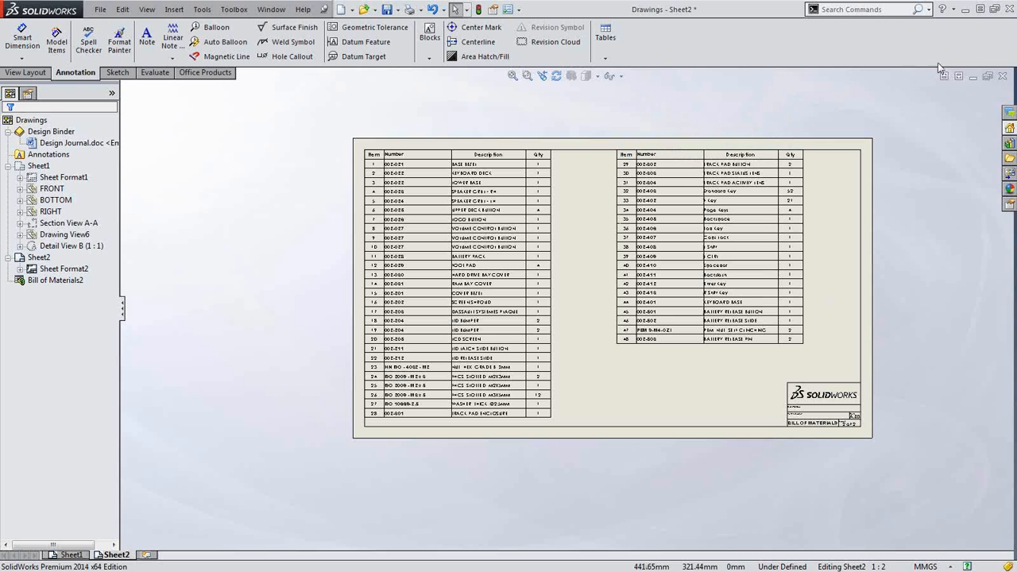
# Close the drawing and Laptop assembly without saving, then open 10000239.SLDASM from Recent Documents
pyautogui.click(1004, 76)
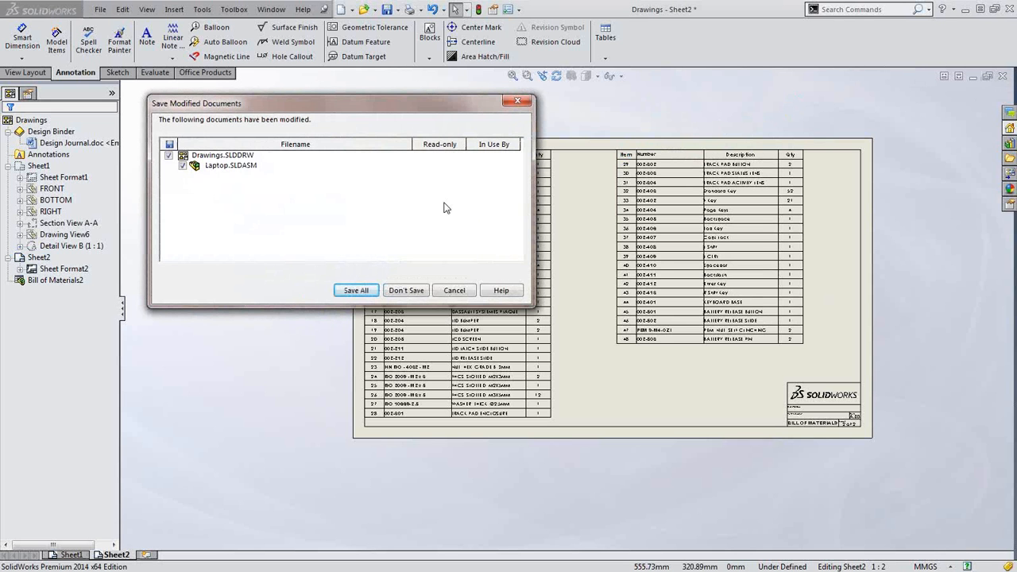
pyautogui.click(407, 291)
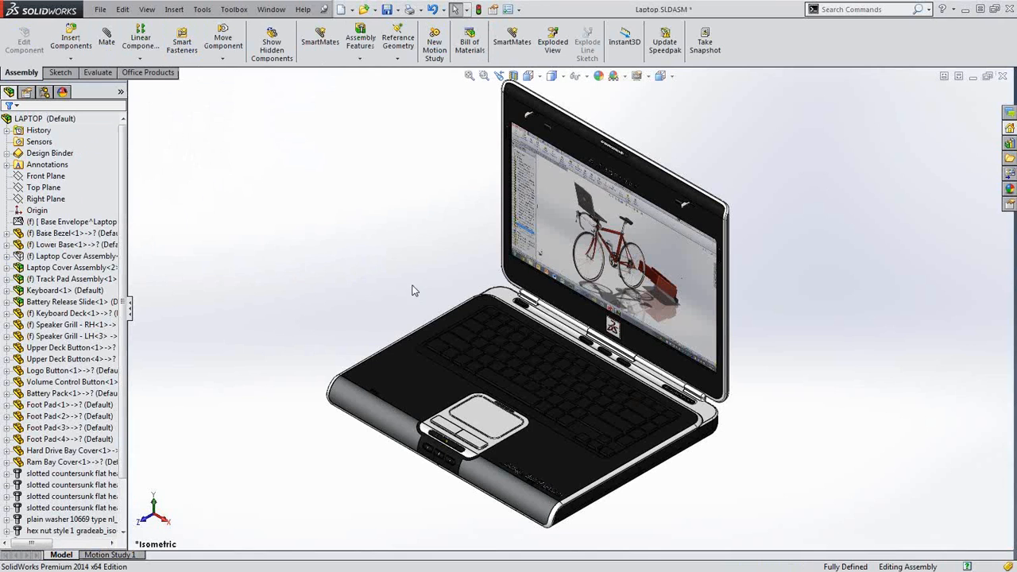
pyautogui.click(1004, 76)
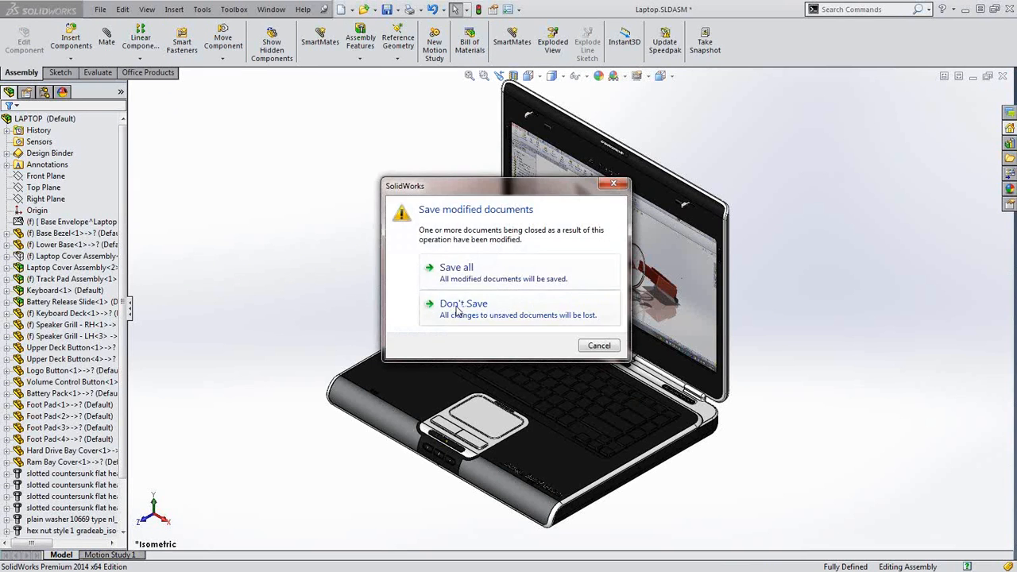
pyautogui.click(436, 294)
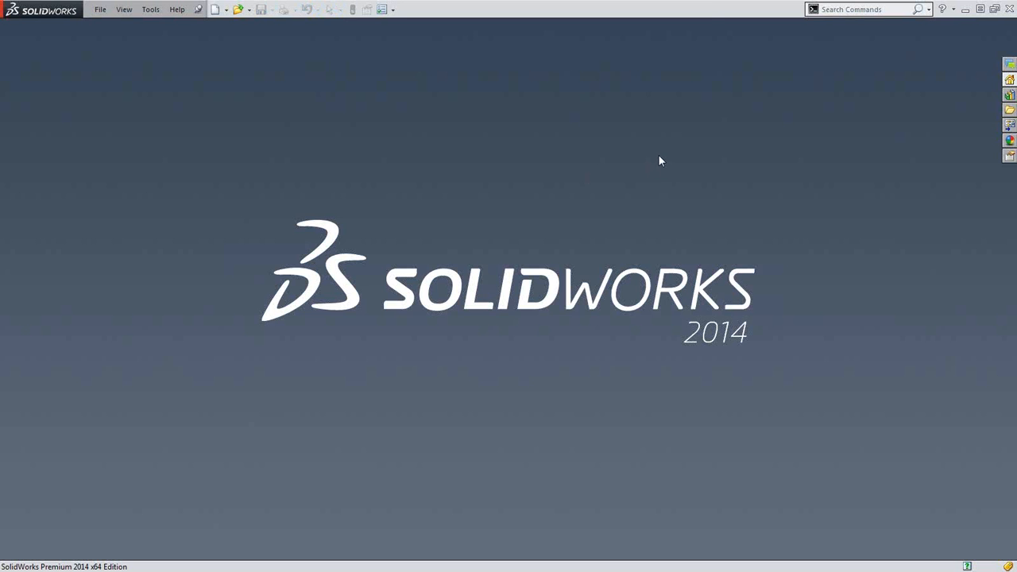
pyautogui.press('r')
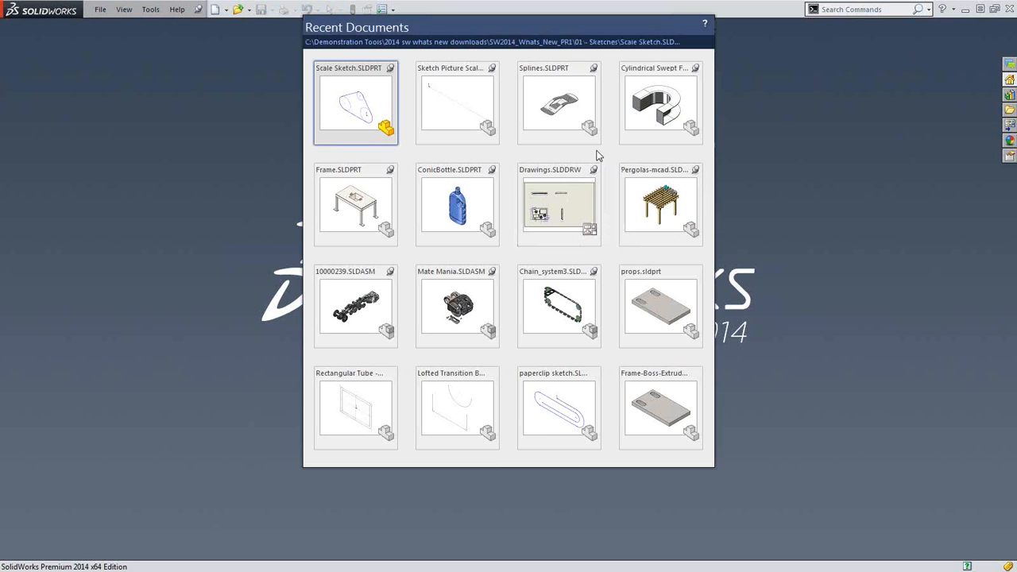
pyautogui.click(358, 300)
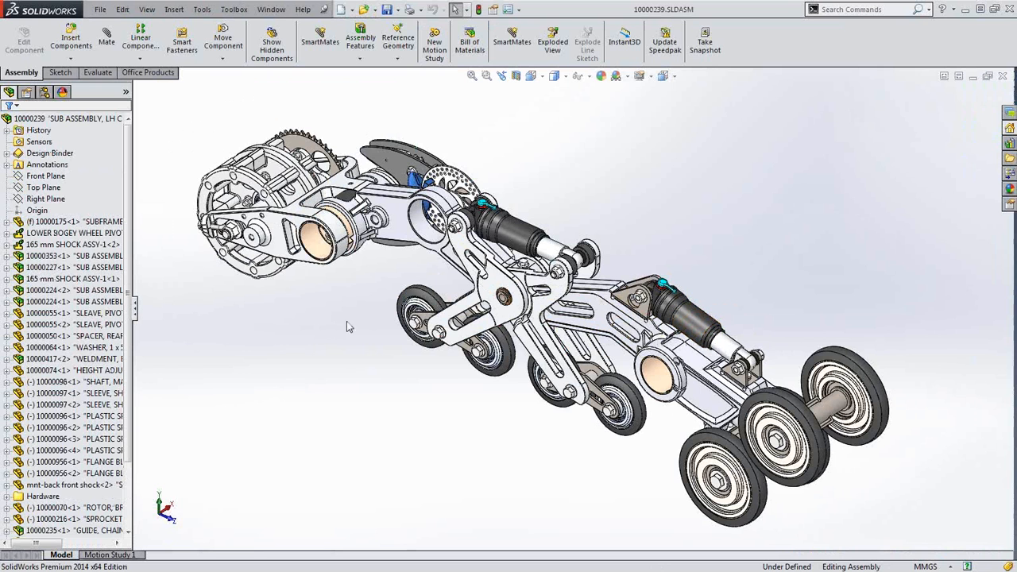
# Start a new exploded view of the 10000239 bogie assembly
pyautogui.click(552, 44)
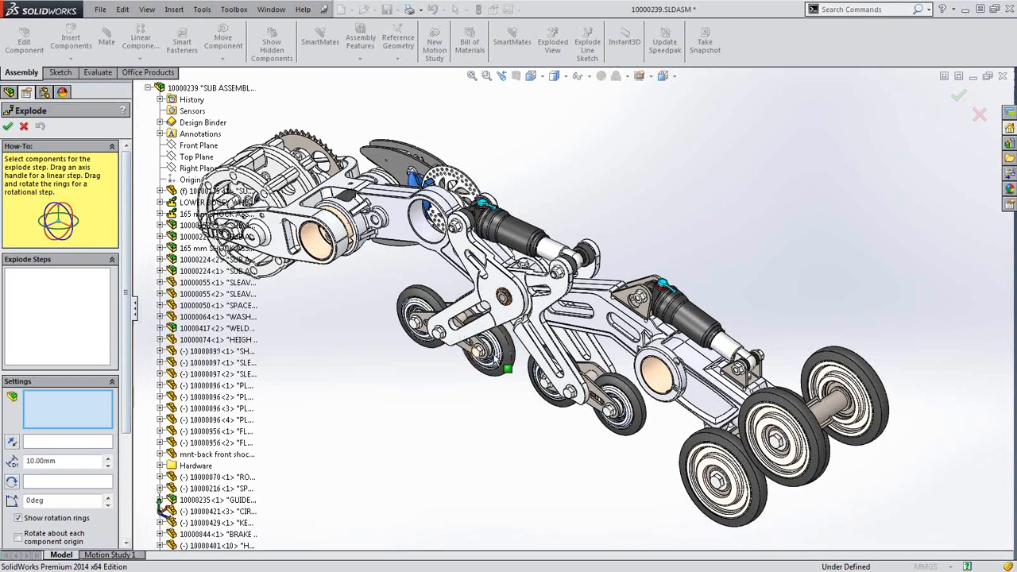
# Explode the two bolts at the first shock mount out of their bracket
pyautogui.scroll(-2, 628, 285)
pyautogui.scroll(-8, 628, 284)
pyautogui.click(635, 332)
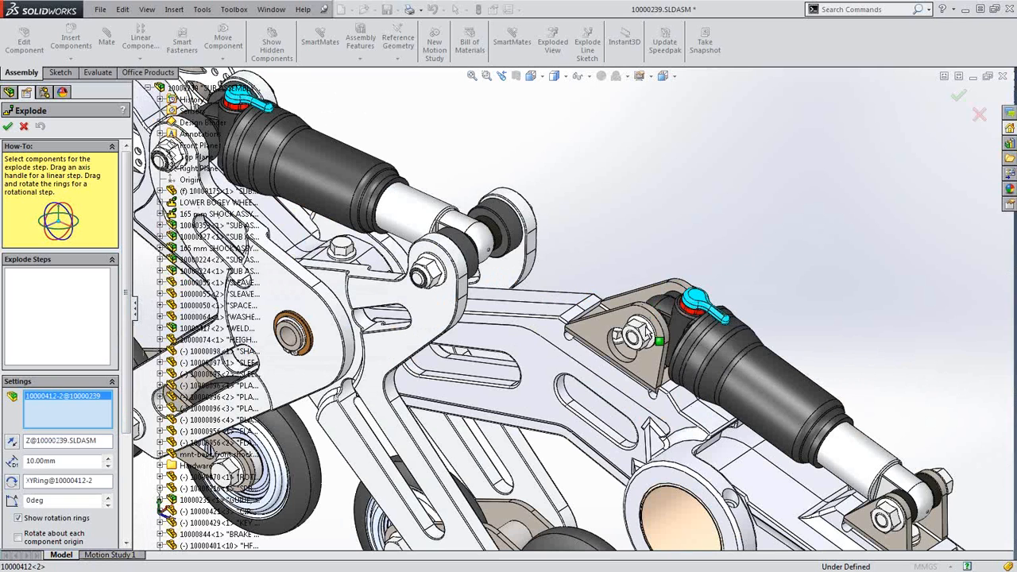
pyautogui.click(899, 521)
pyautogui.scroll(2, 899, 522)
pyautogui.scroll(-1, 899, 509)
pyautogui.scroll(-2, 874, 483)
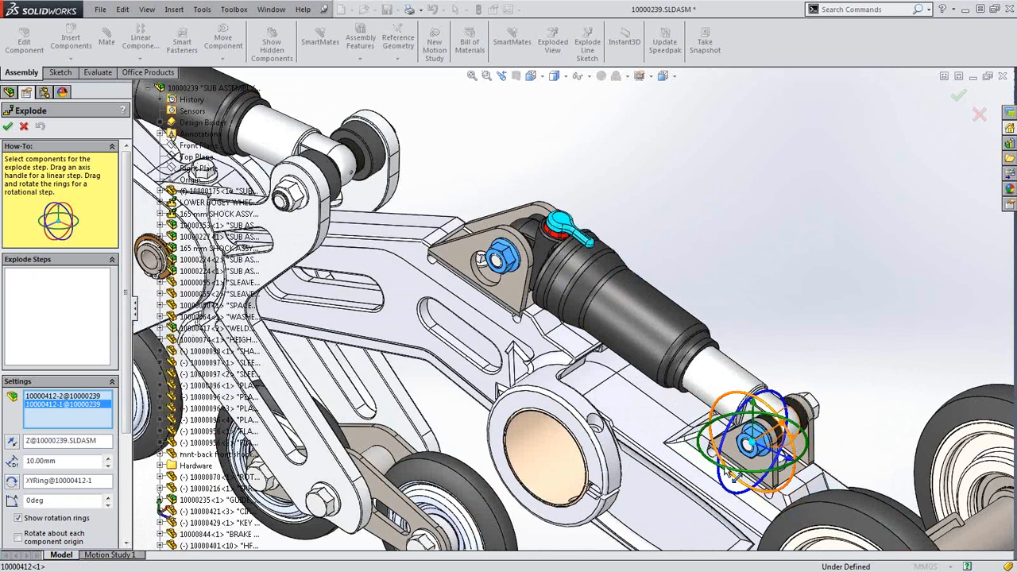
pyautogui.scroll(1, 733, 474)
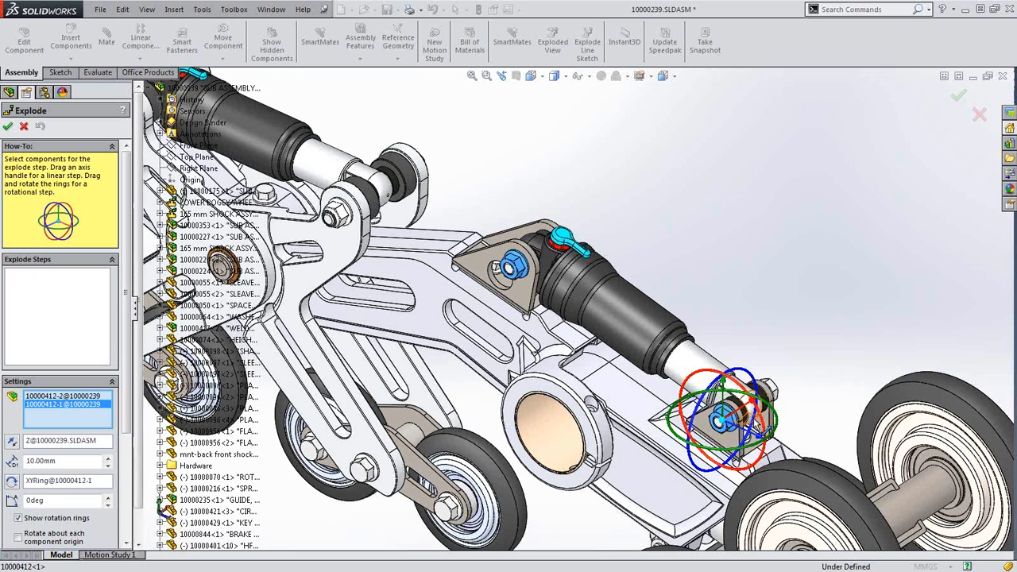
pyautogui.scroll(1, 636, 382)
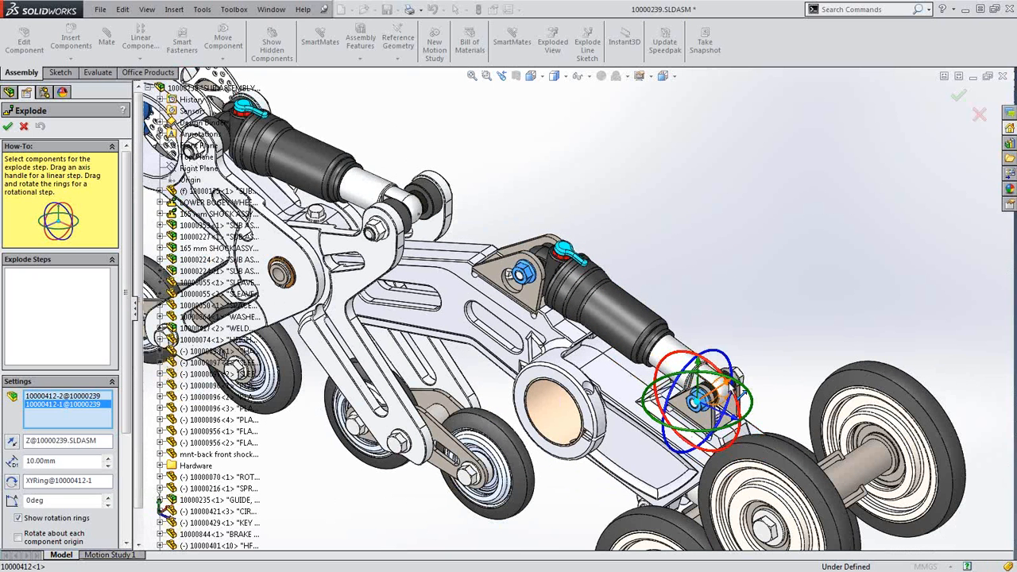
pyautogui.moveTo(728, 384); pyautogui.dragTo(606, 463)
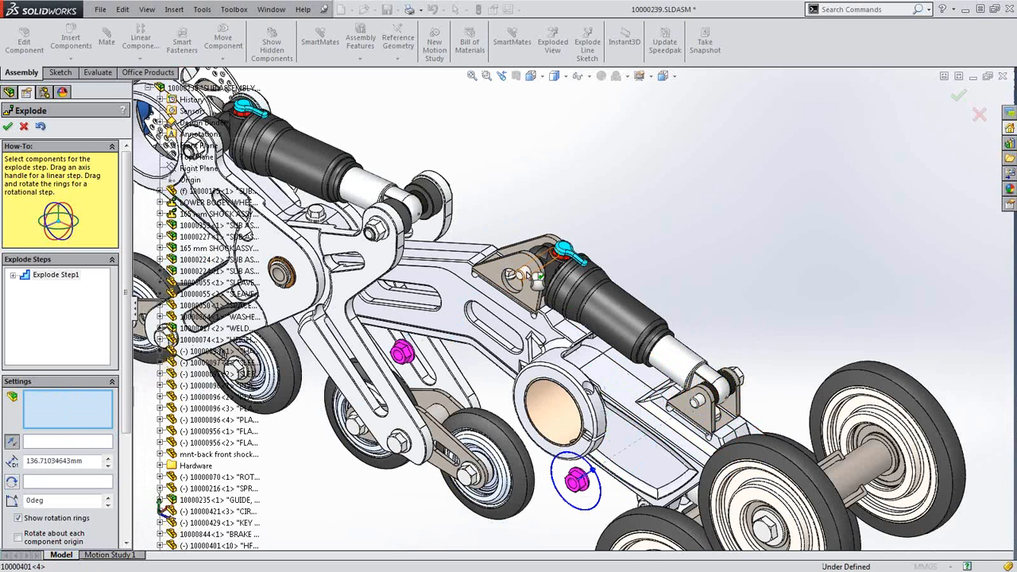
# Pull the two bolts at the other shock mount out sideways
pyautogui.click(563, 254)
pyautogui.click(703, 404)
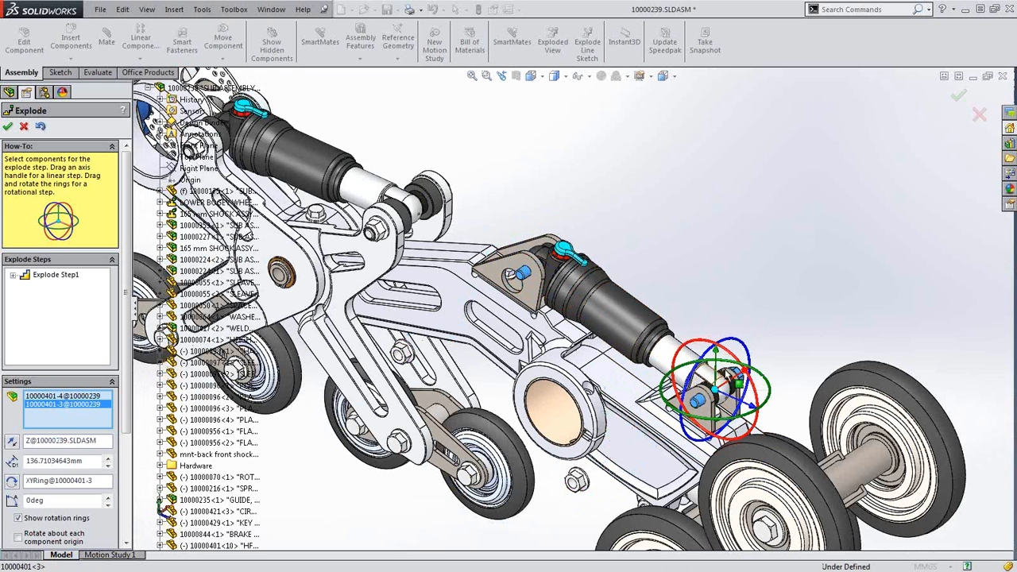
pyautogui.moveTo(745, 377); pyautogui.dragTo(897, 278)
# Rotate the 165 mm SHOCK ASSY away from its mount, lift it clear, and accept the explode
pyautogui.scroll(-3, 709, 271)
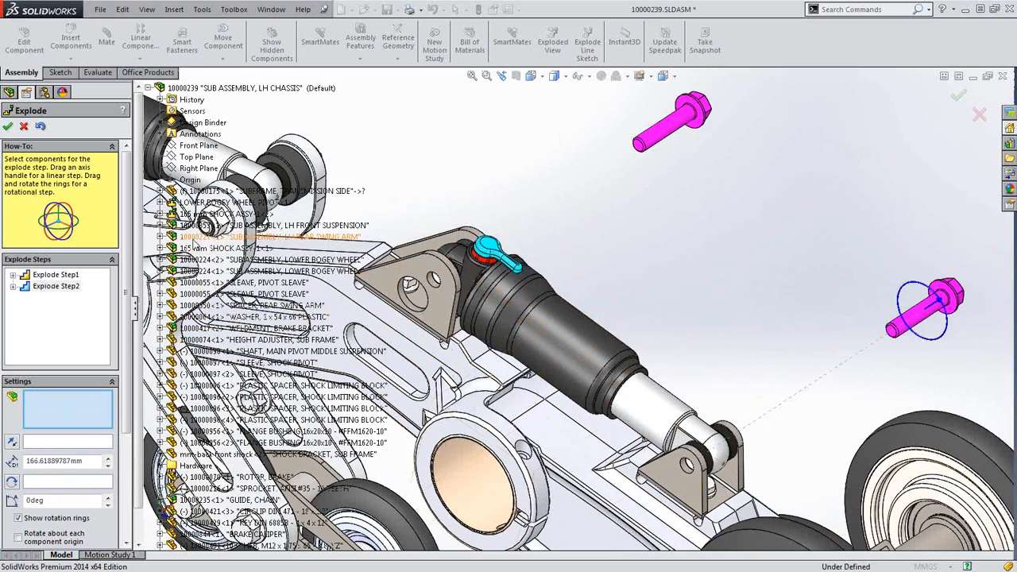
pyautogui.click(198, 248)
pyautogui.scroll(2, 612, 276)
pyautogui.scroll(-2, 469, 272)
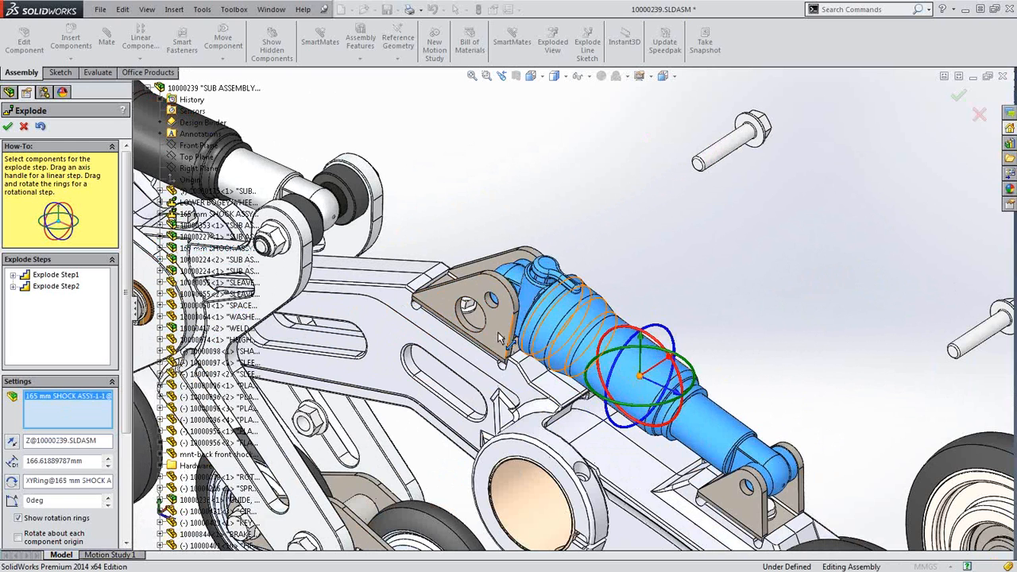
pyautogui.moveTo(646, 386); pyautogui.dragTo(496, 302)
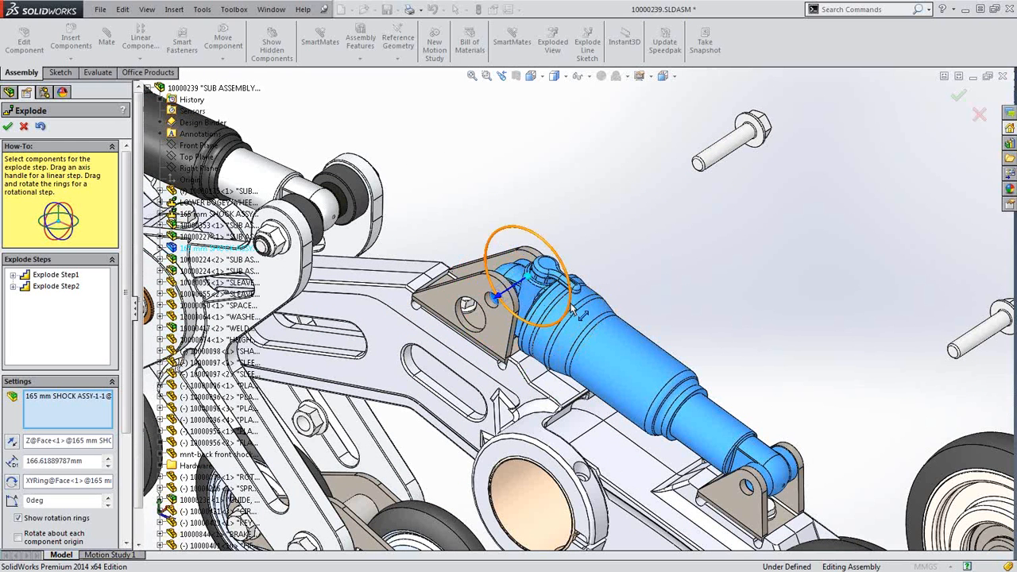
pyautogui.moveTo(575, 314); pyautogui.dragTo(587, 258)
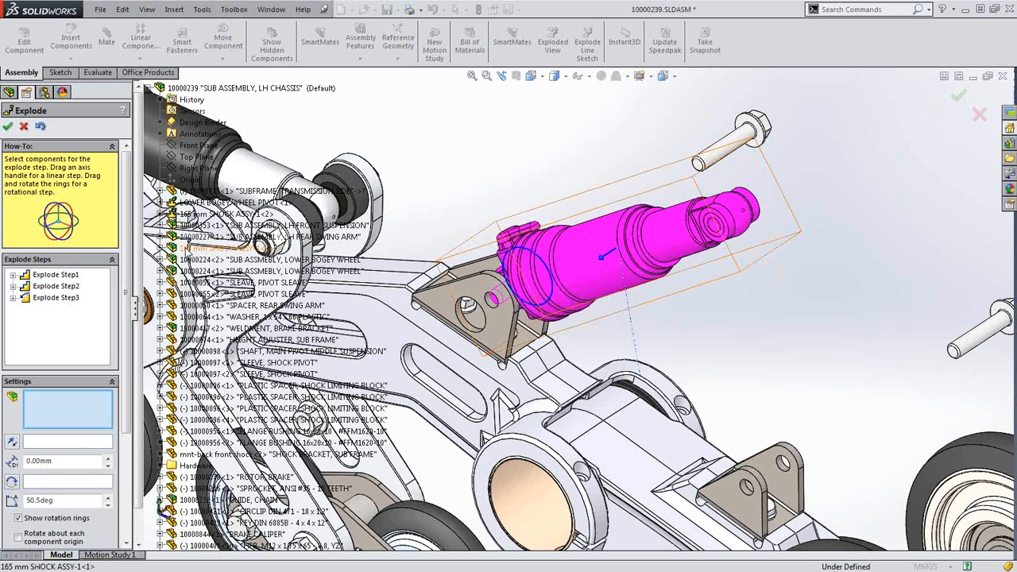
pyautogui.click(642, 251)
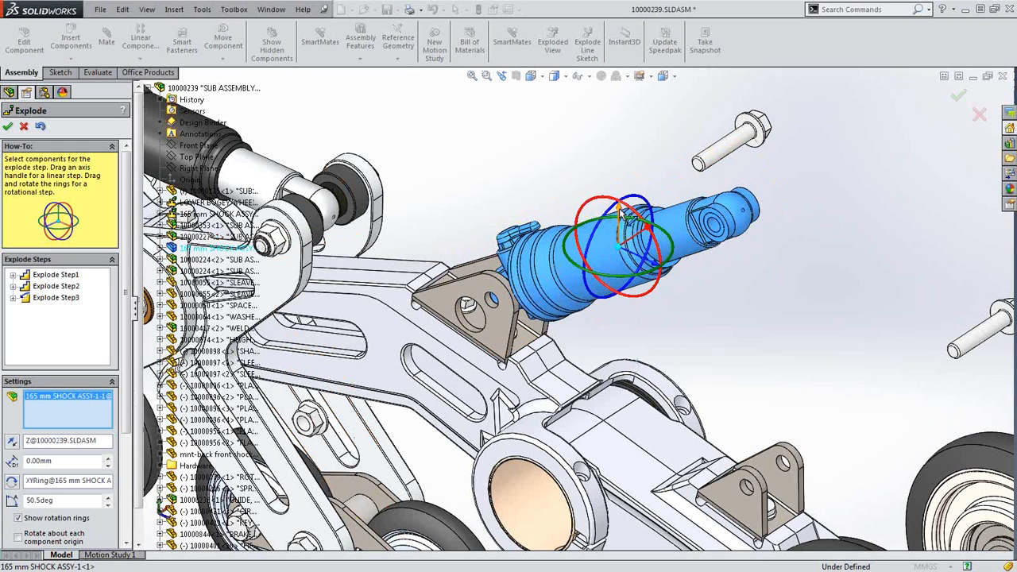
pyautogui.moveTo(620, 213); pyautogui.dragTo(626, 36)
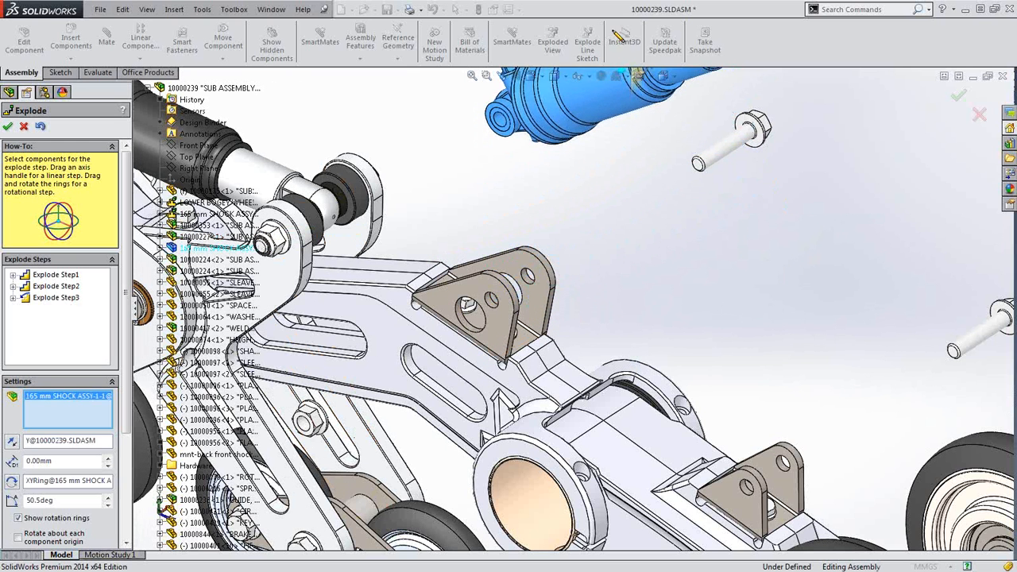
pyautogui.rightClick(759, 263)
pyautogui.scroll(4, 749, 247)
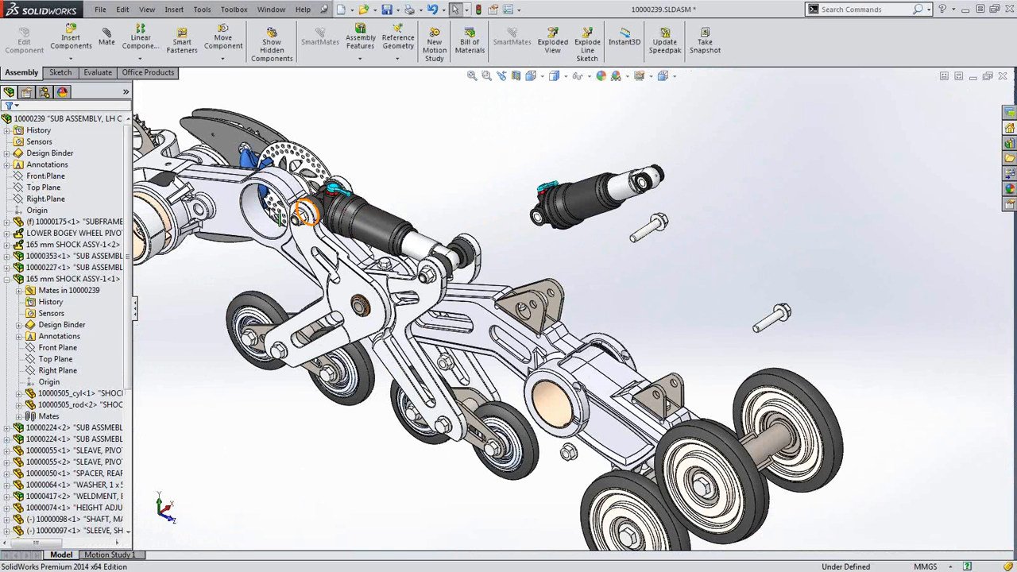
# Animate the explode collapsing back, close the playback, and zoom to fit the whole assembly
pyautogui.rightClick(87, 124)
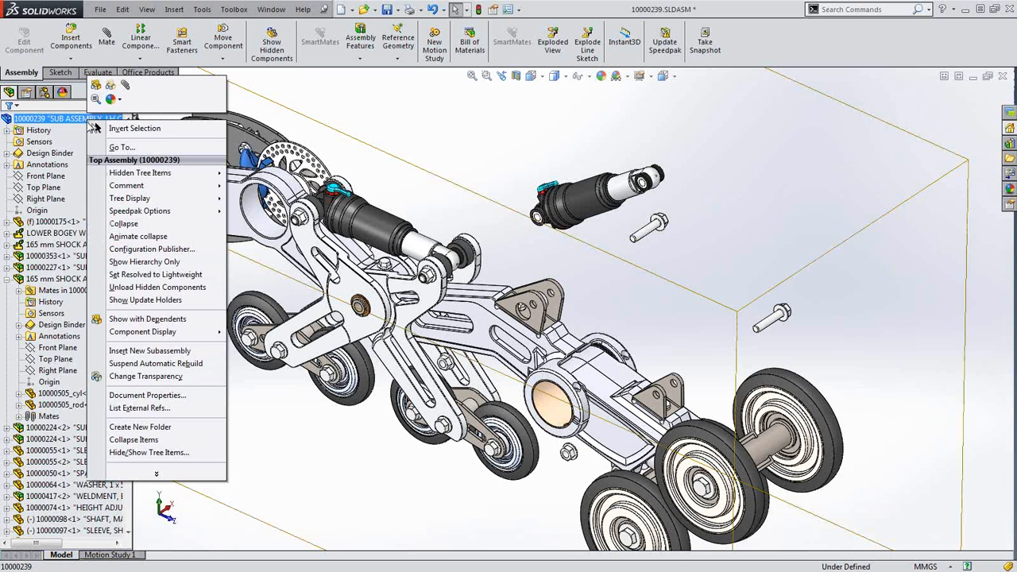
pyautogui.click(121, 237)
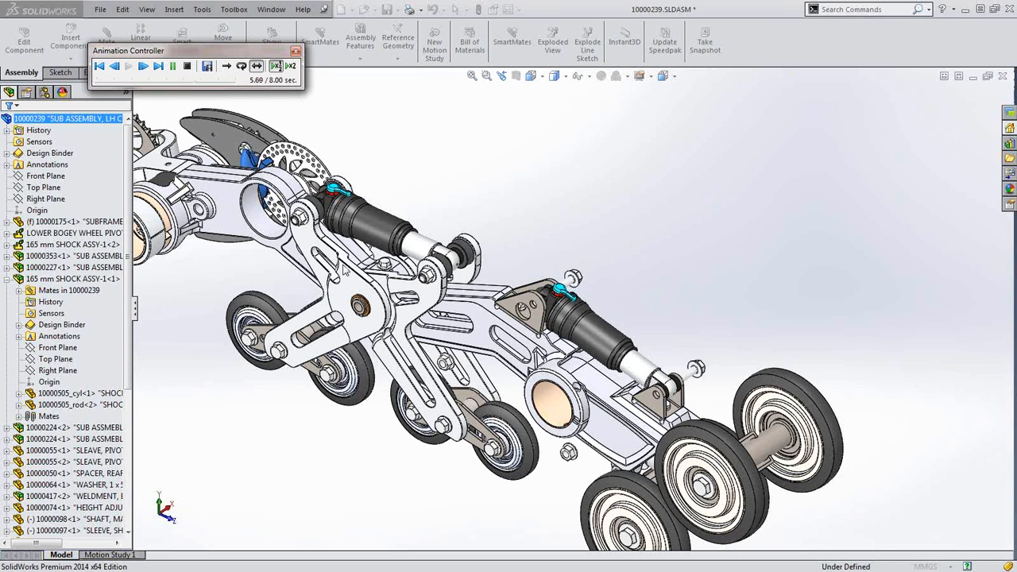
pyautogui.click(296, 51)
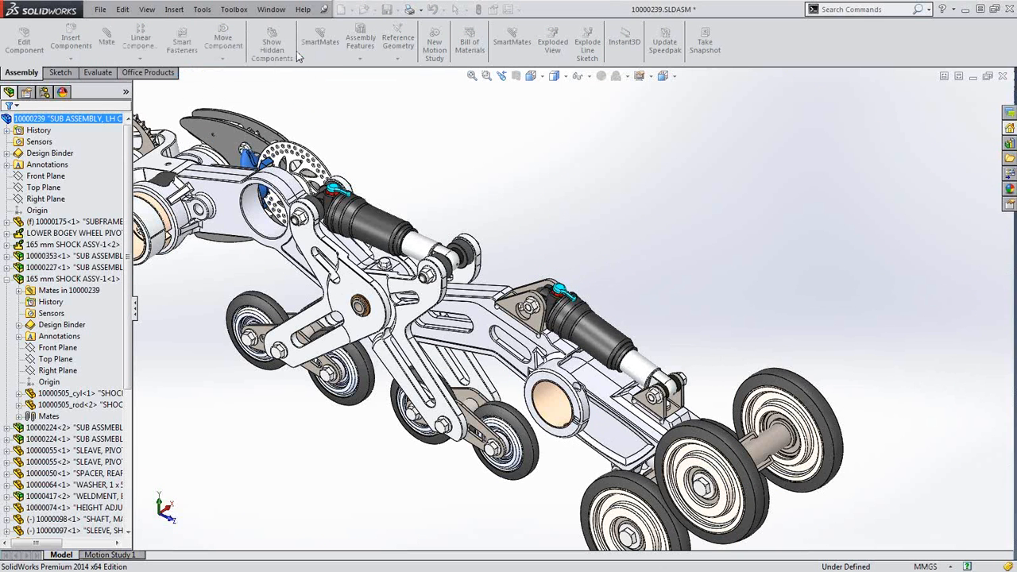
pyautogui.click(355, 497)
pyautogui.press('f')
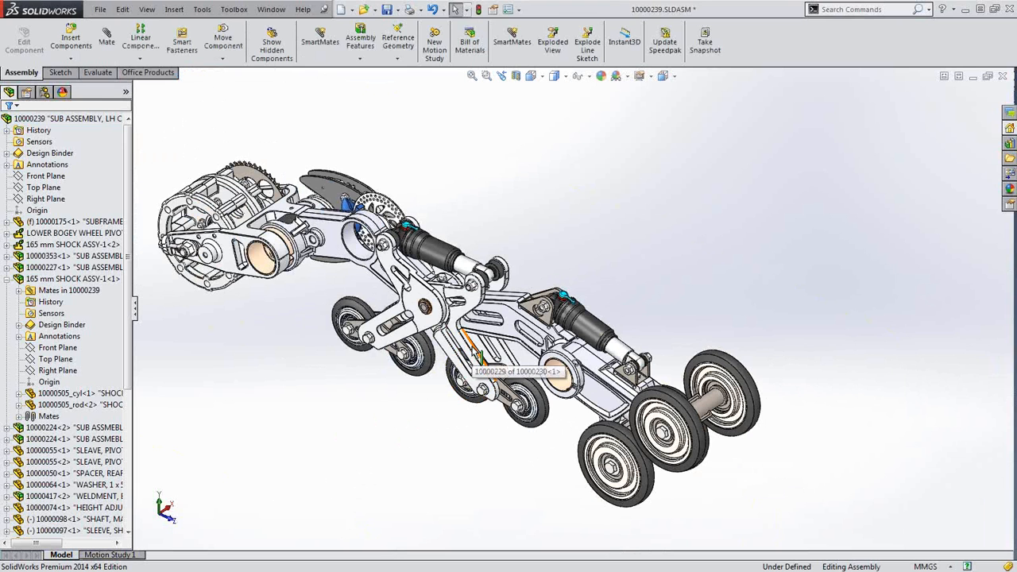
# Test the lower linkage's swing, then set the 165 mm shock assembly to Retracted
pyautogui.moveTo(478, 356); pyautogui.dragTo(402, 318)
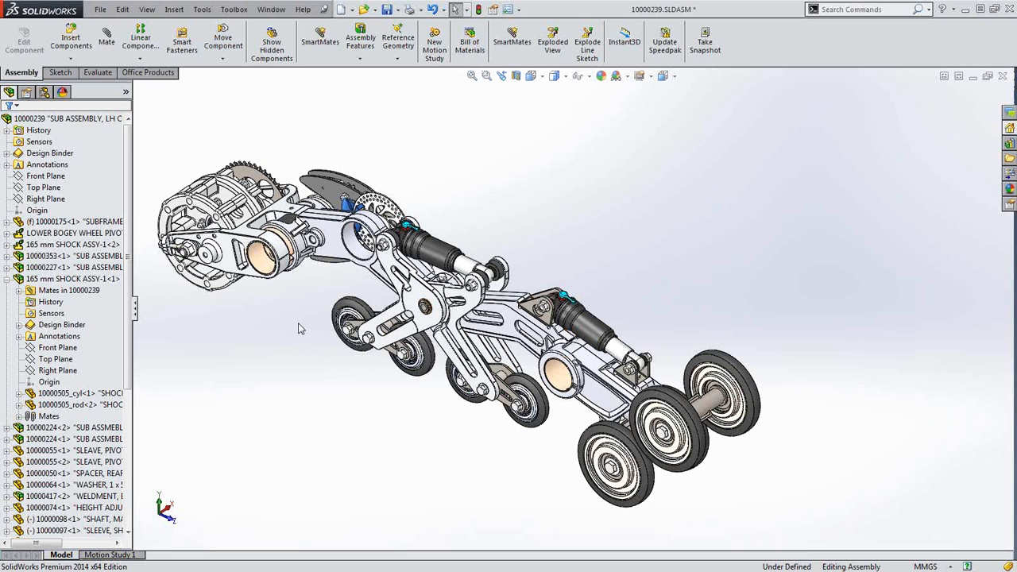
pyautogui.scroll(-5, 567, 287)
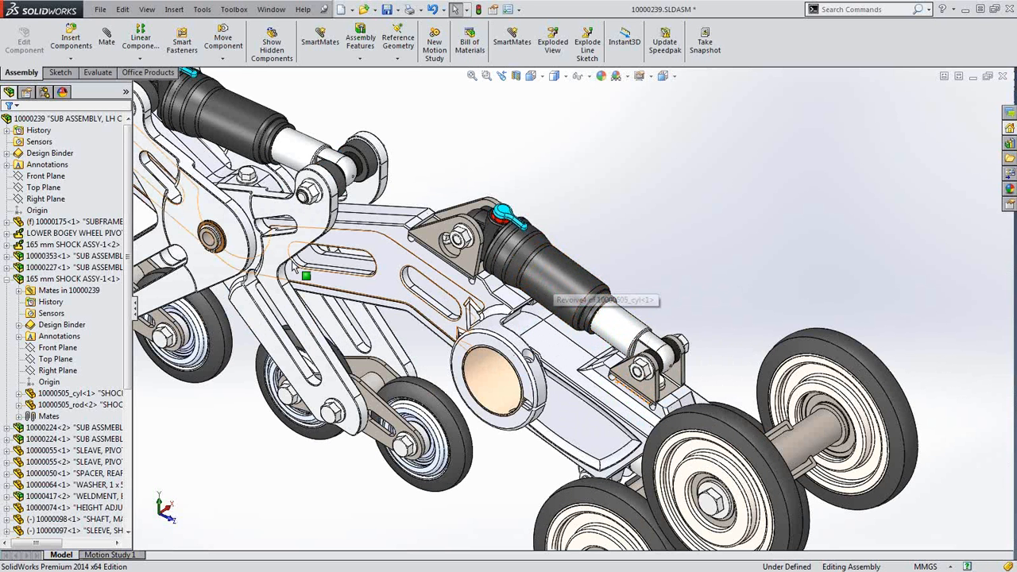
pyautogui.click(72, 279)
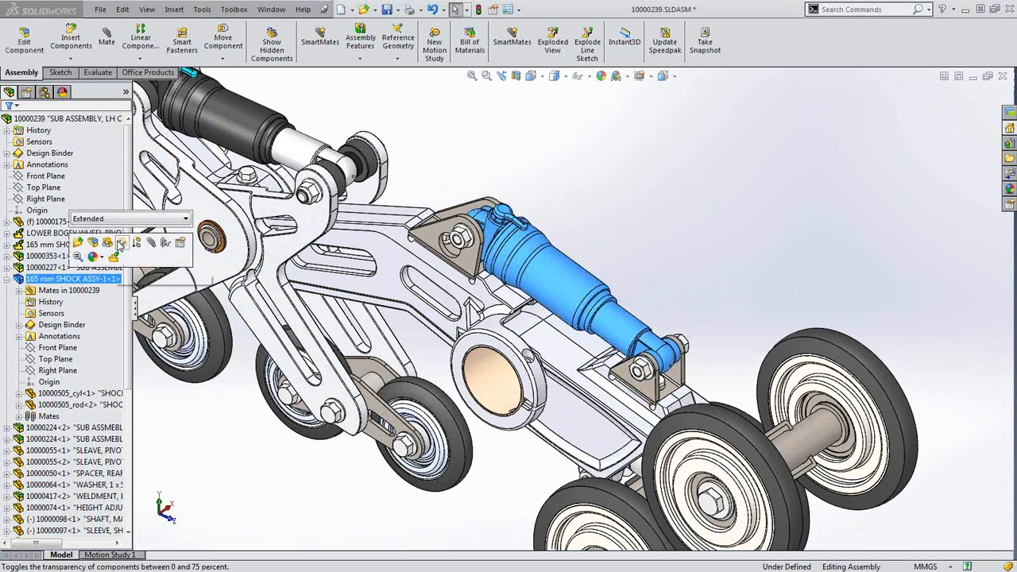
pyautogui.click(129, 219)
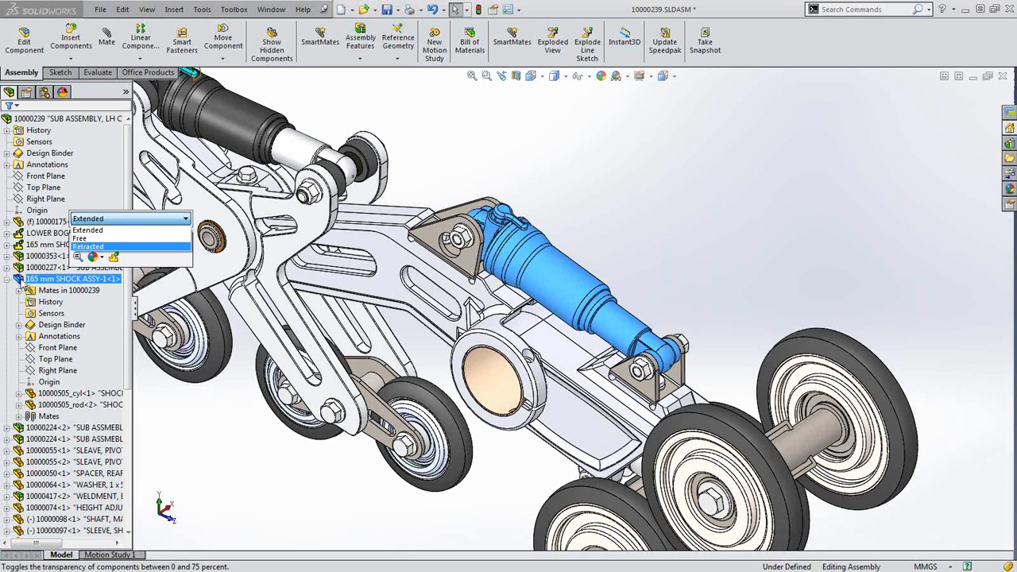
pyautogui.click(107, 247)
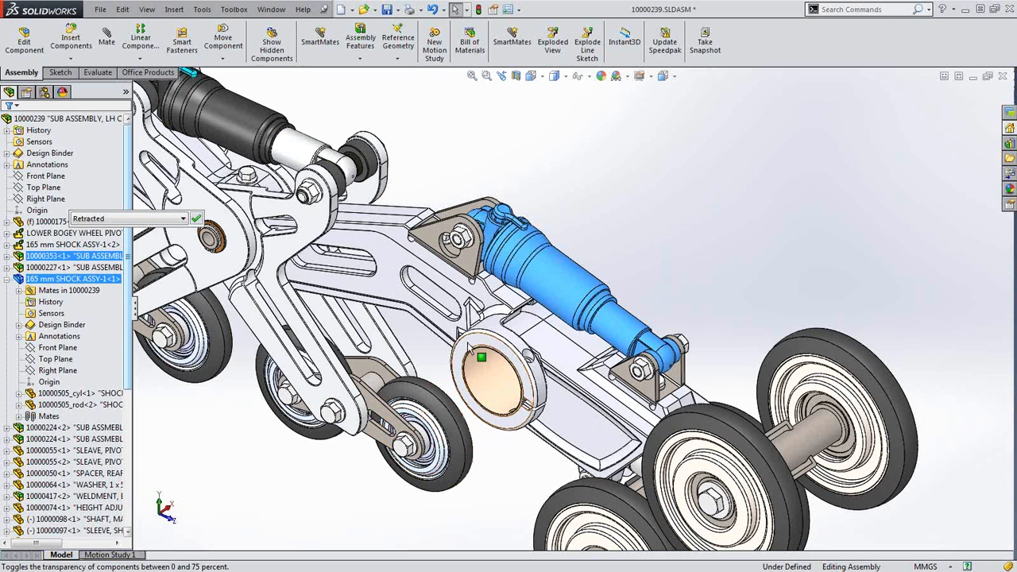
pyautogui.click(196, 219)
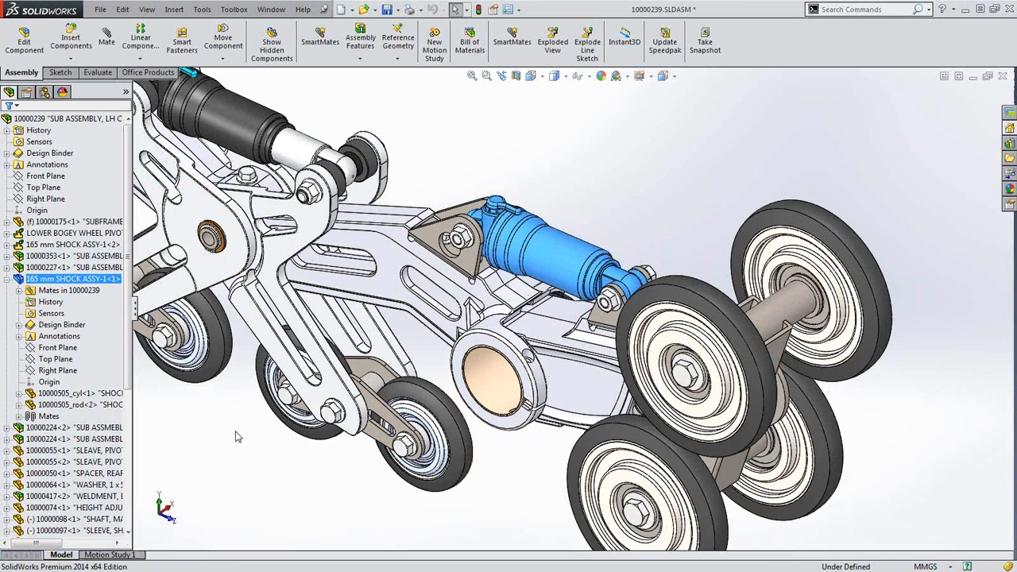
# Switch the shock assembly to its Free configuration and test the swing arm's motion
pyautogui.click(88, 279)
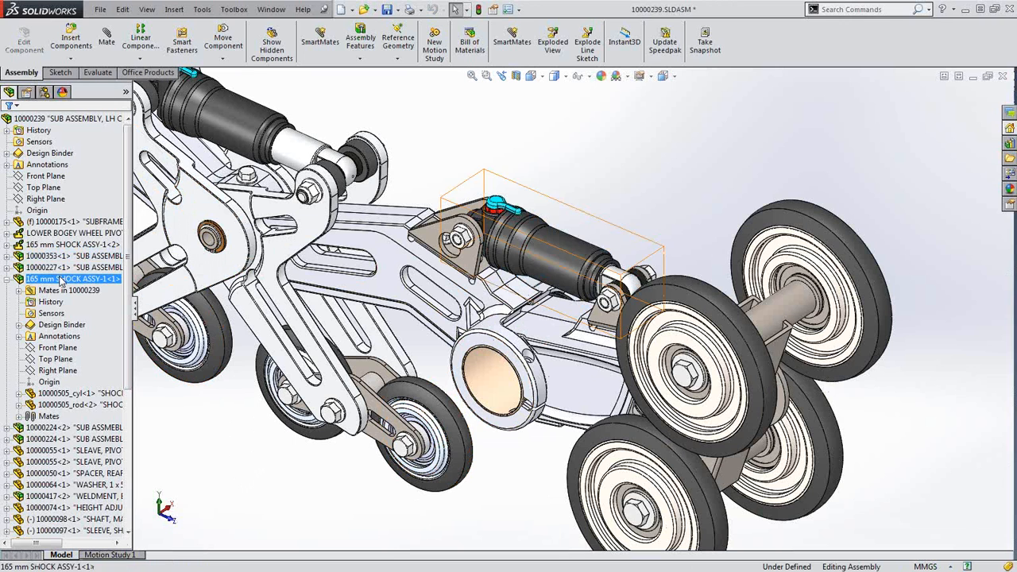
pyautogui.click(119, 217)
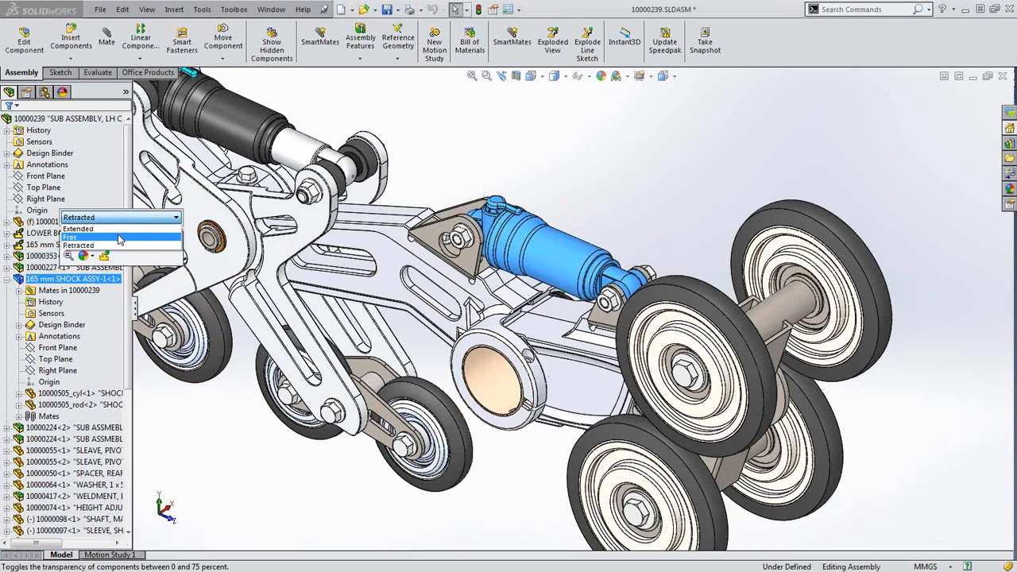
pyautogui.click(79, 228)
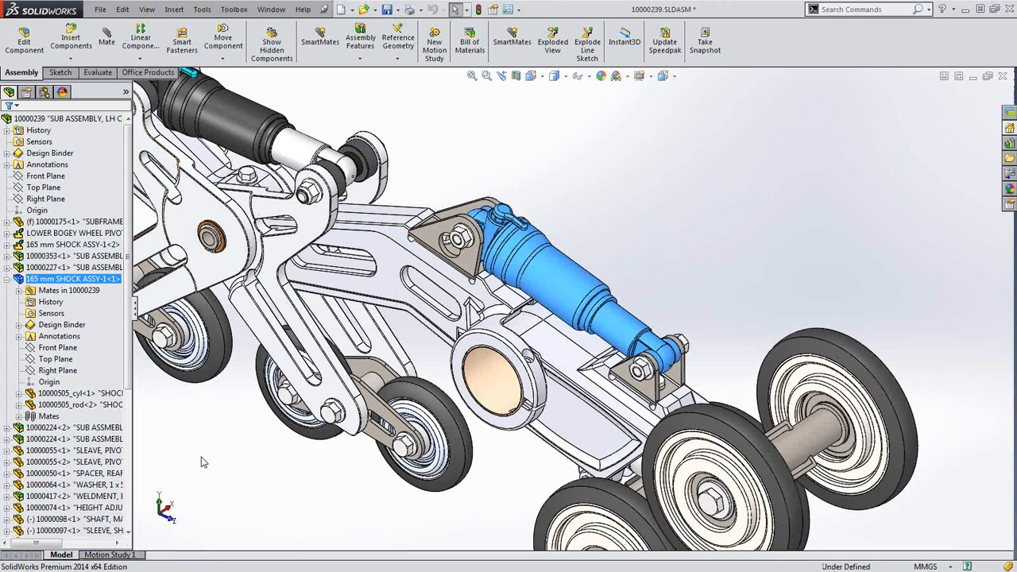
pyautogui.moveTo(610, 414); pyautogui.dragTo(585, 409)
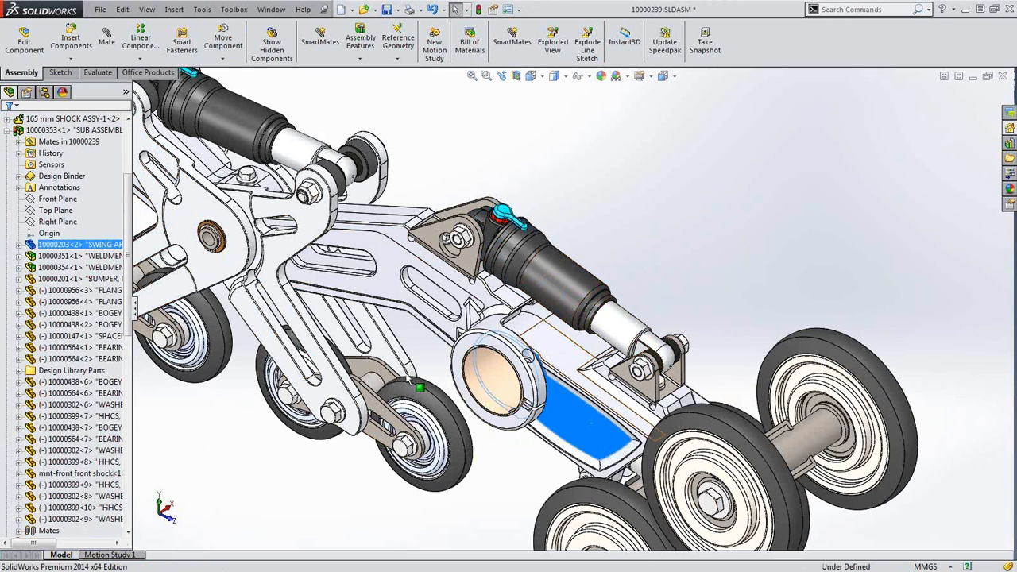
# Make the rear 165 mm shock subassembly flexible
pyautogui.click(7, 130)
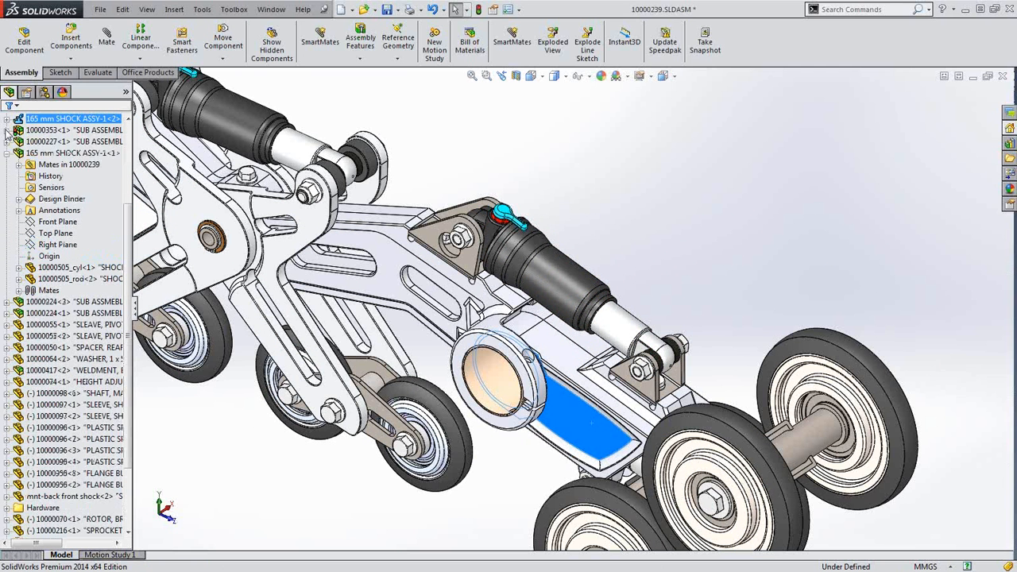
pyautogui.click(73, 153)
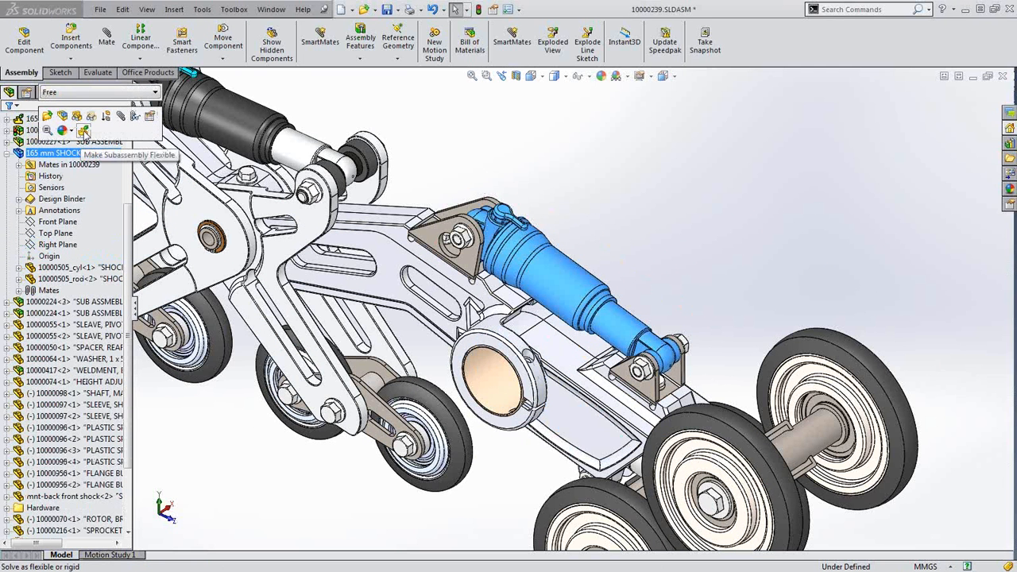
pyautogui.click(84, 131)
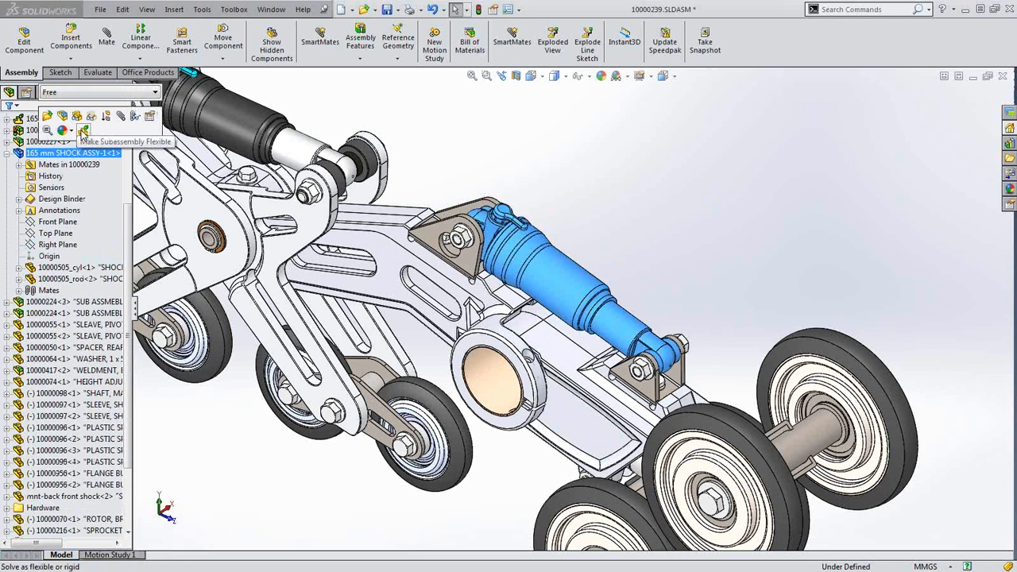
pyautogui.click(85, 131)
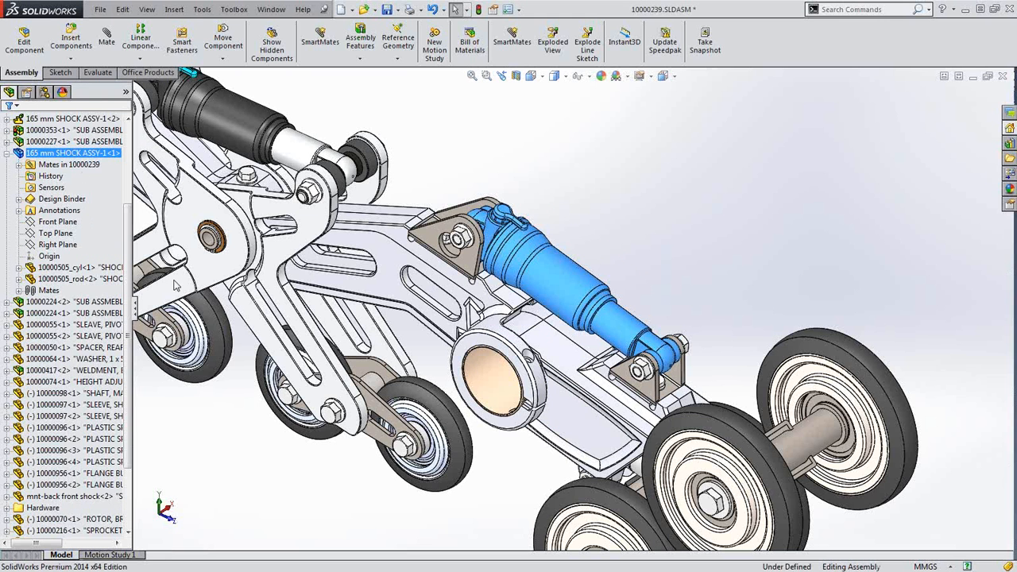
# Rotate the swing arm to check the shock compresses, then collapse the swing-arm and shock branches
pyautogui.moveTo(609, 443); pyautogui.dragTo(648, 422)
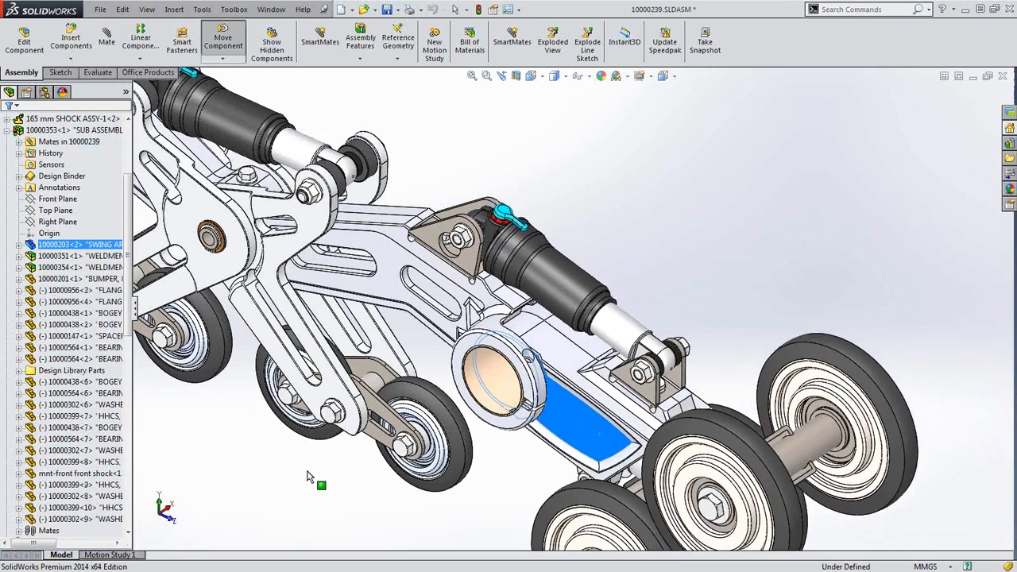
pyautogui.click(308, 468)
pyautogui.scroll(2, 308, 467)
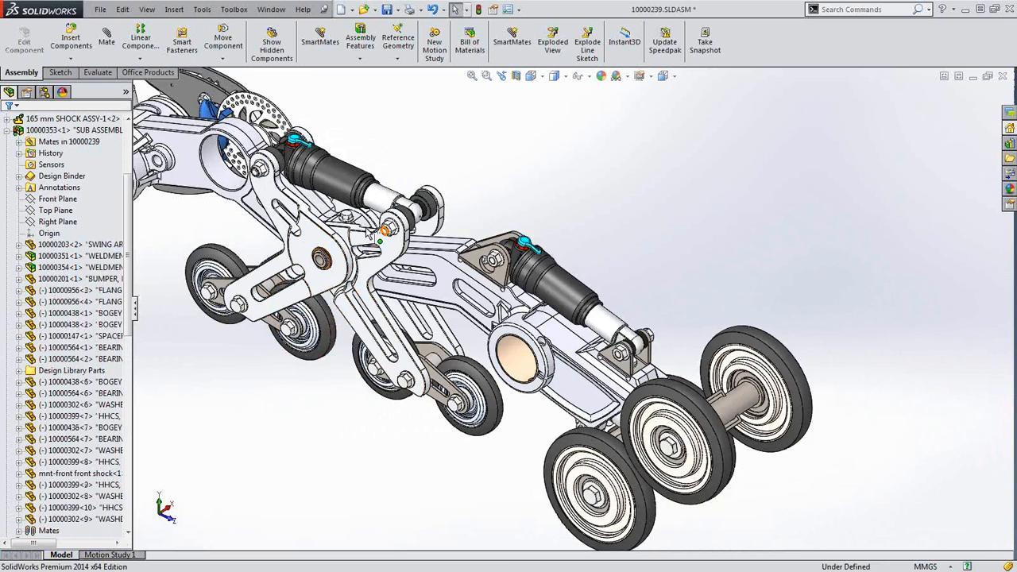
pyautogui.scroll(-2, 369, 231)
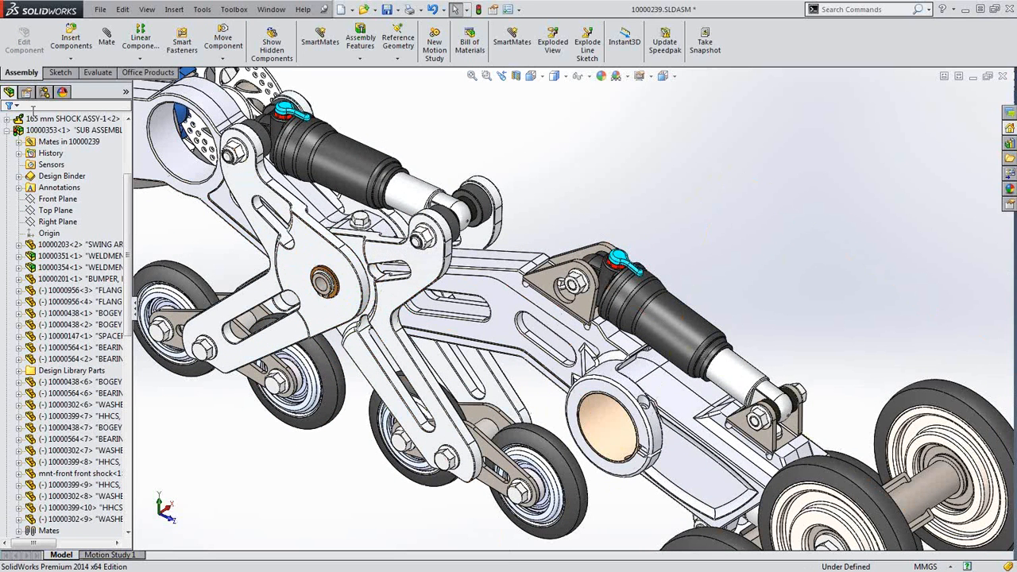
pyautogui.click(7, 130)
pyautogui.click(7, 153)
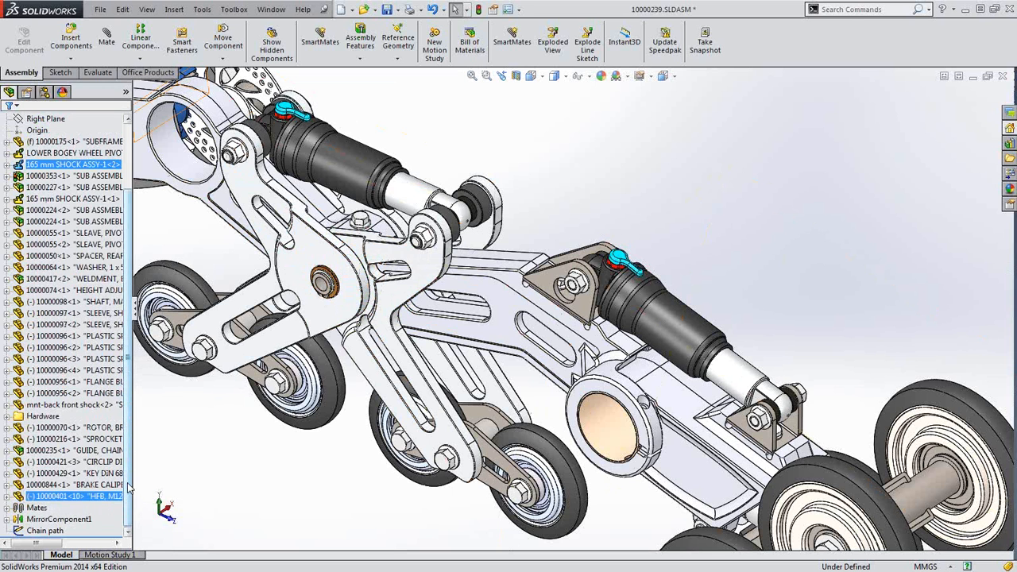
pyautogui.moveTo(128, 483)
pyautogui.mouseDown()
pyautogui.moveTo(130, 469)
pyautogui.moveTo(130, 491)
pyautogui.mouseUp()
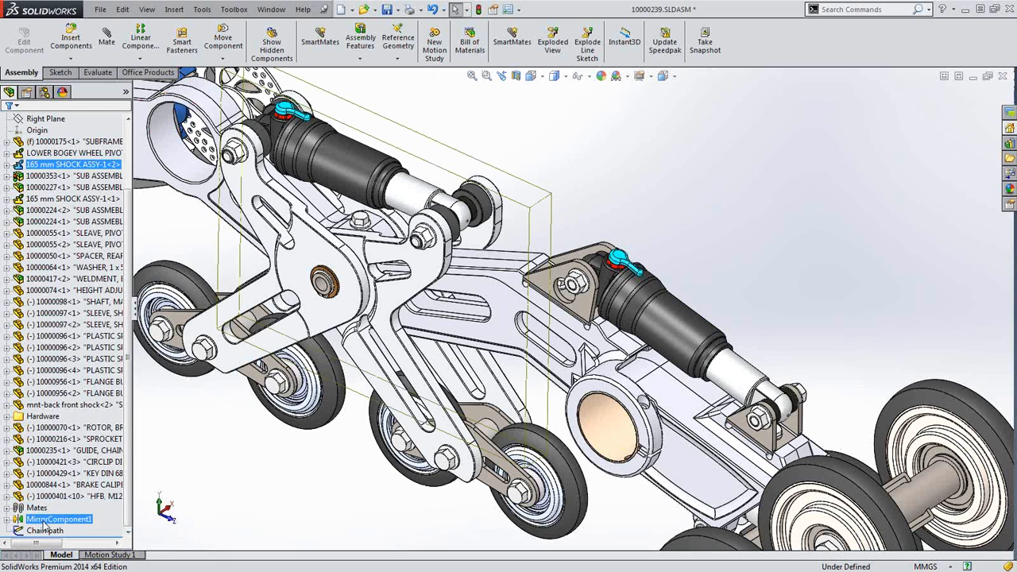
# Re-edit MirrorComponent1, step through Set Orientation, and accept it with Center of mass mirror type
pyautogui.rightClick(47, 519)
pyautogui.click(52, 327)
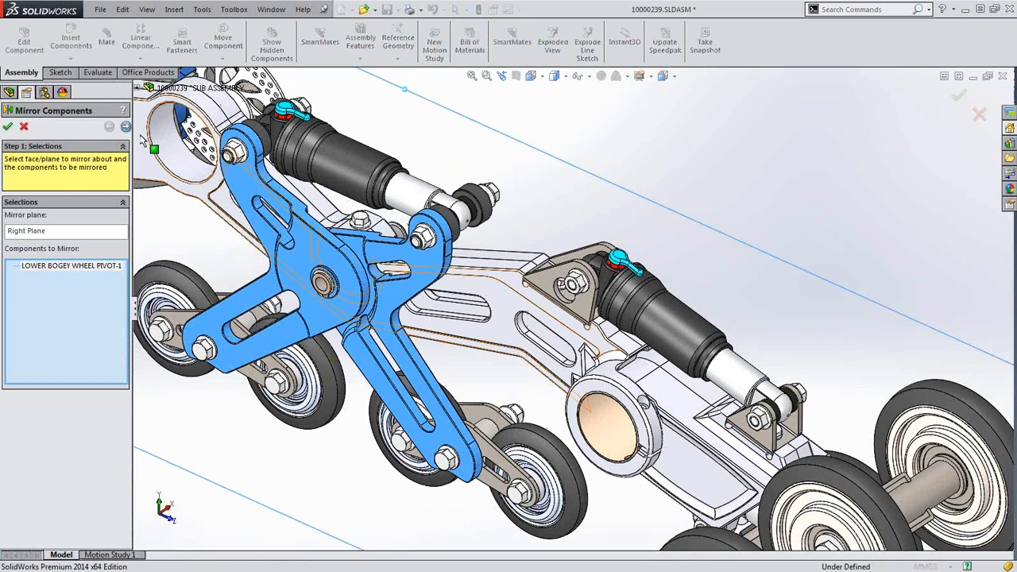
pyautogui.click(126, 127)
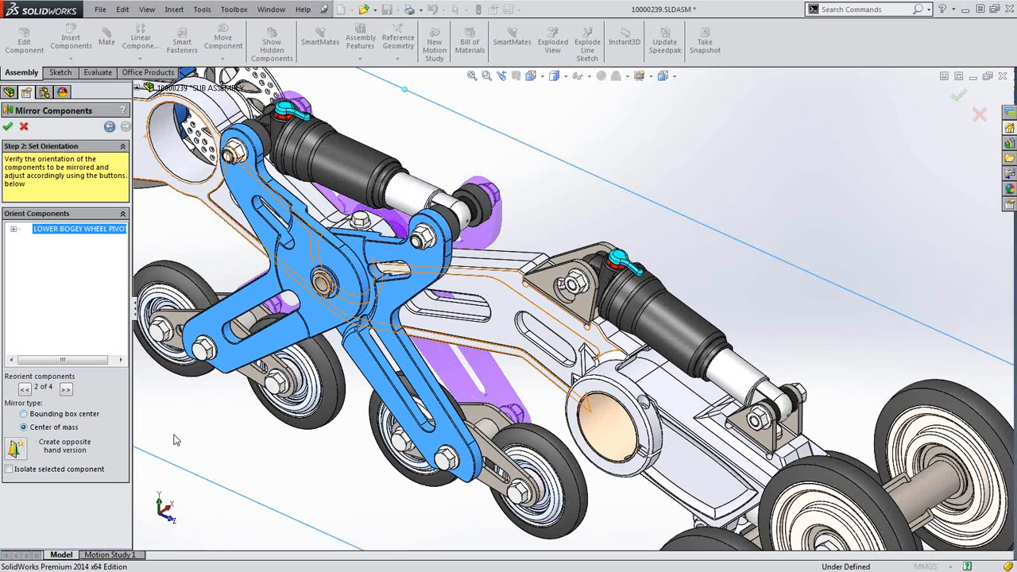
pyautogui.click(9, 127)
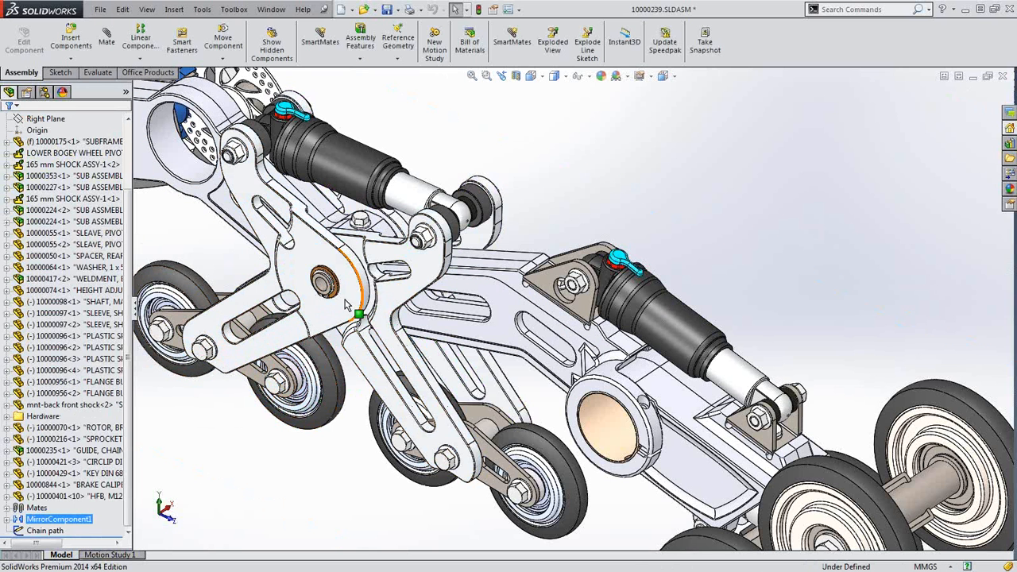
# Unsuppress arm 10000230<4> and orbit the view to inspect it in the bogie assembly
pyautogui.click(344, 253)
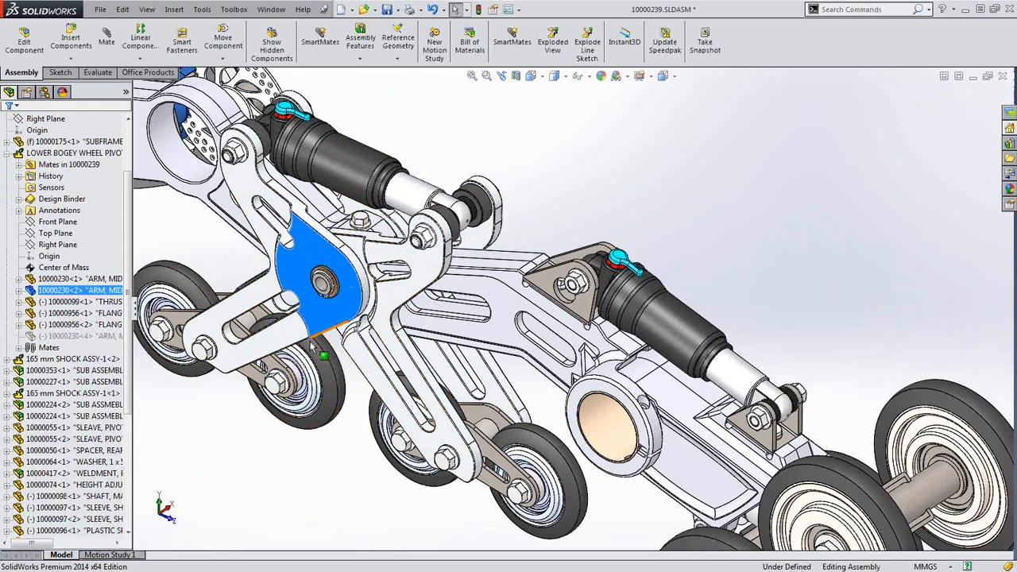
pyautogui.click(107, 336)
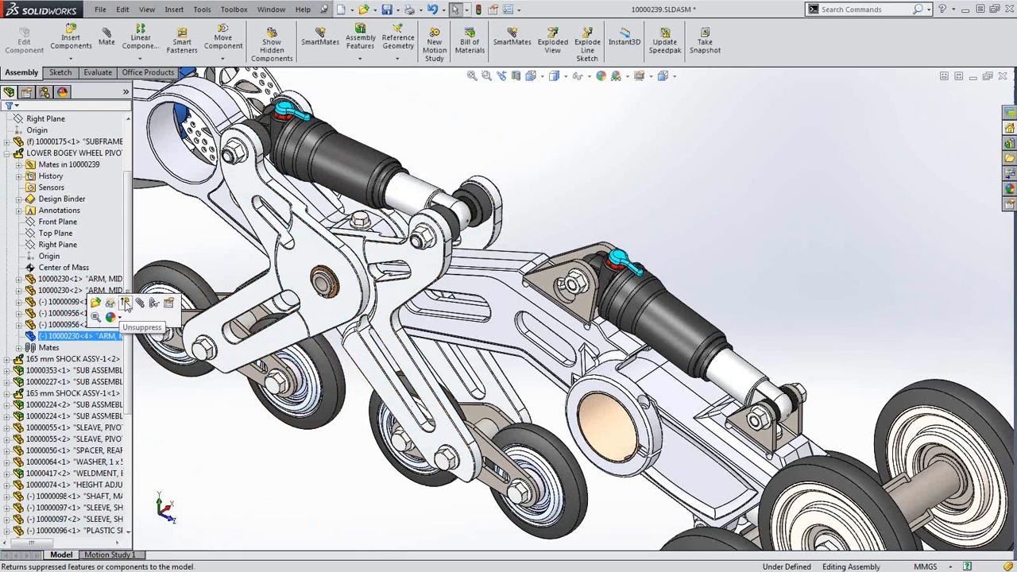
pyautogui.click(125, 303)
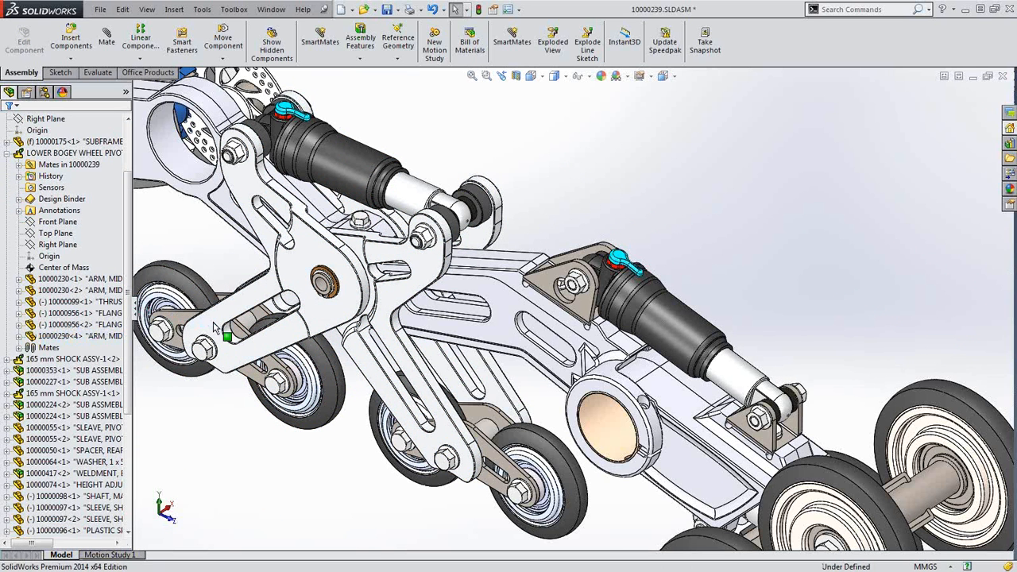
pyautogui.middleClick(415, 420)
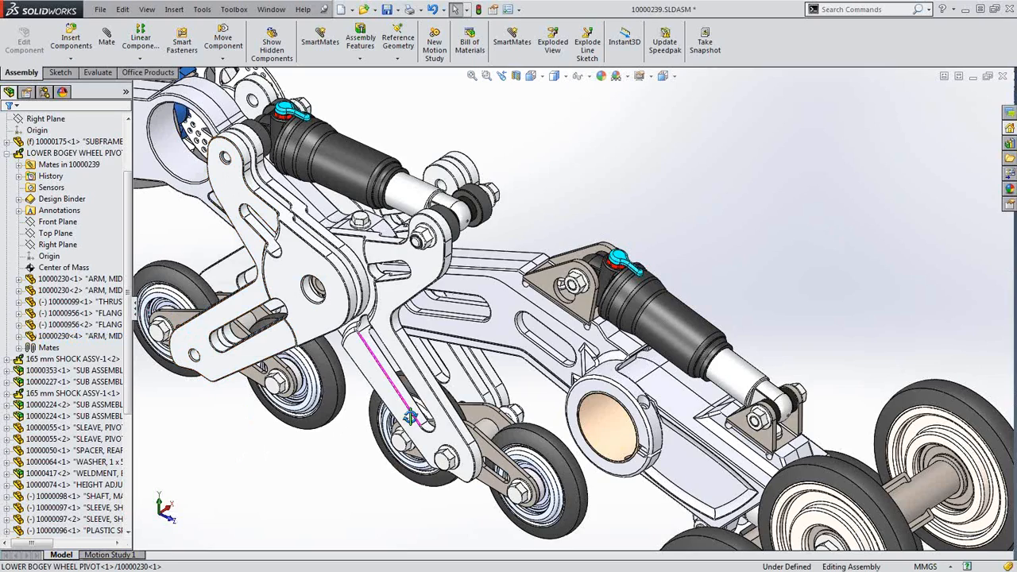
pyautogui.moveTo(409, 416); pyautogui.dragTo(234, 388, button='middle')
pyautogui.middleClick(510, 383)
pyautogui.moveTo(510, 383); pyautogui.dragTo(392, 340, button='middle')
pyautogui.middleClick(465, 344)
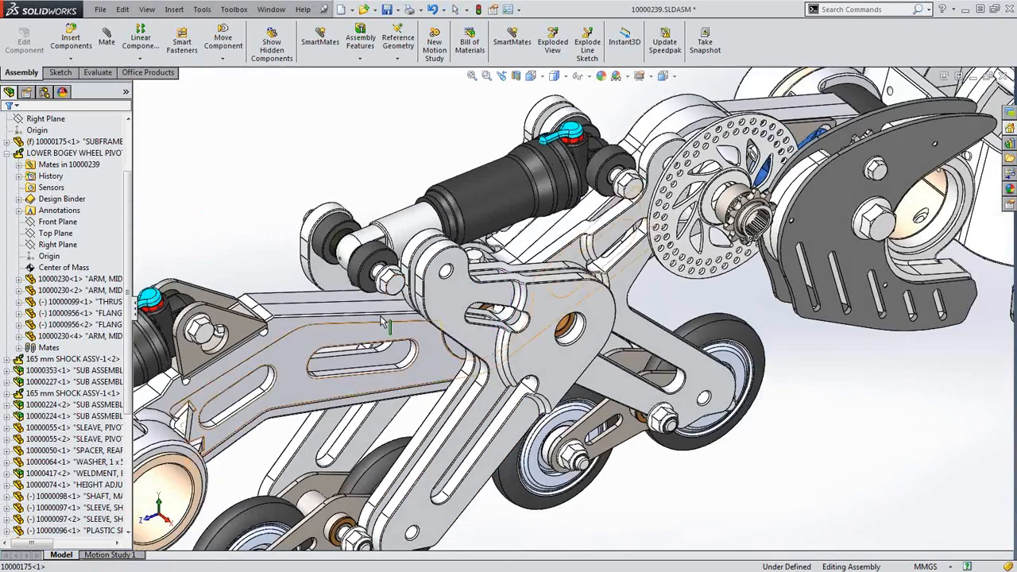
pyautogui.scroll(2, 376, 268)
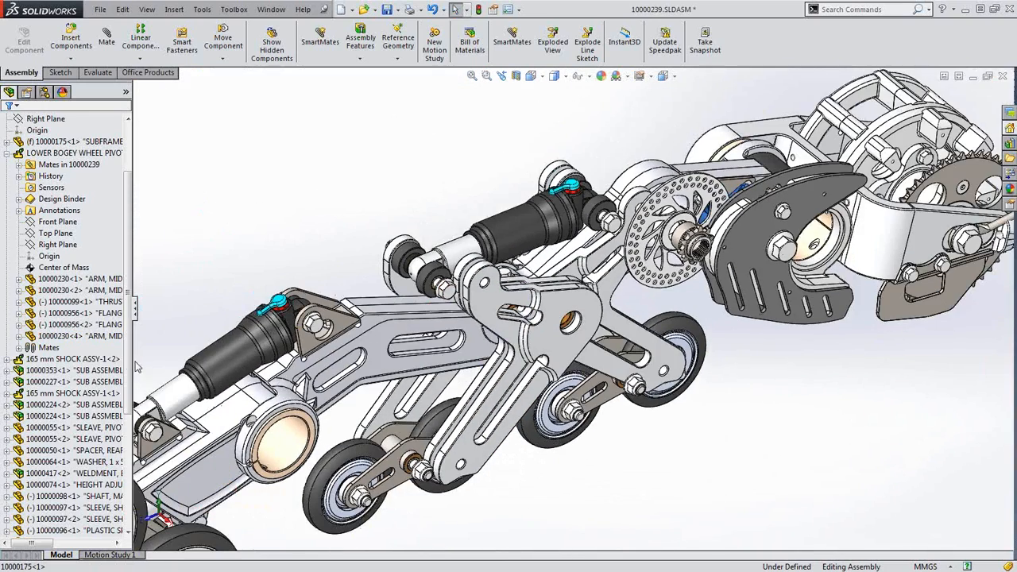
# Edit MirrorComponent1 and change its mirror type to Bounding box center
pyautogui.scroll(-6, 95, 373)
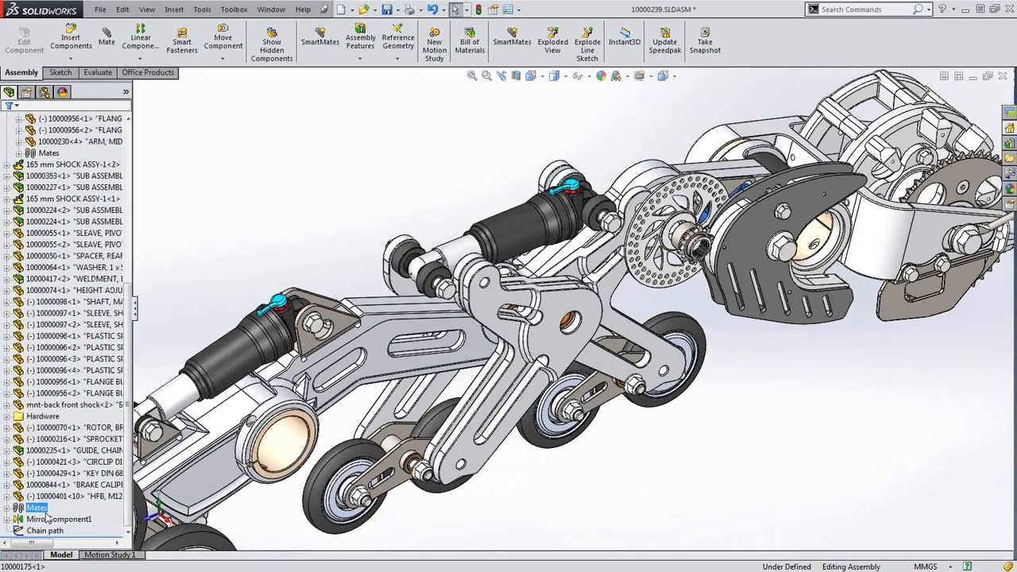
pyautogui.click(50, 520)
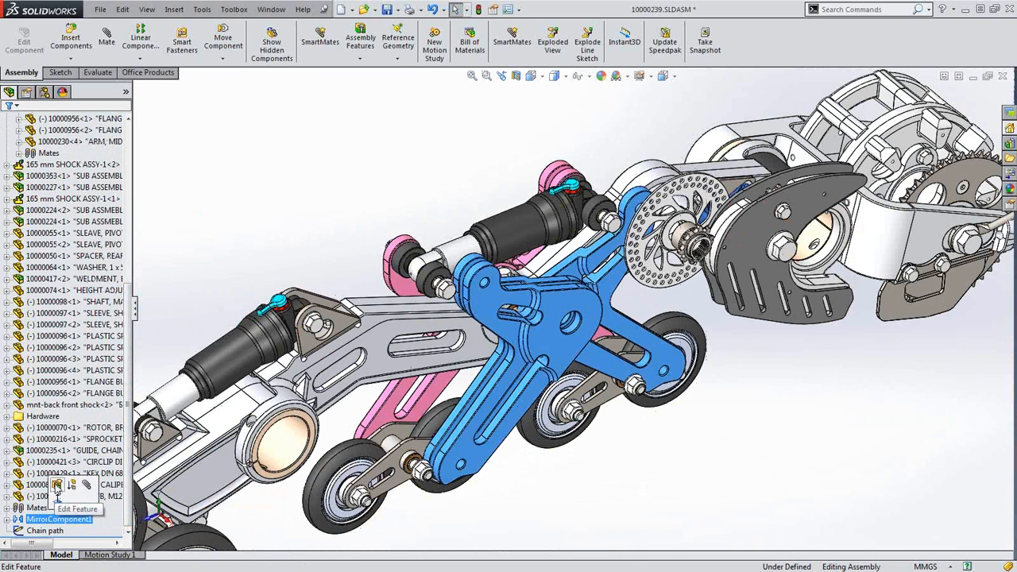
pyautogui.click(56, 485)
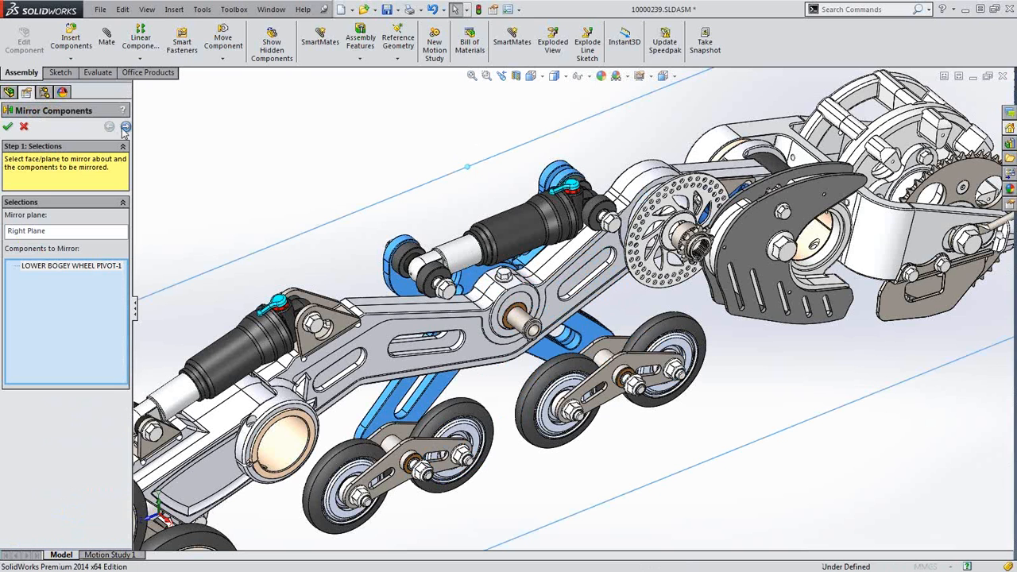
pyautogui.click(125, 127)
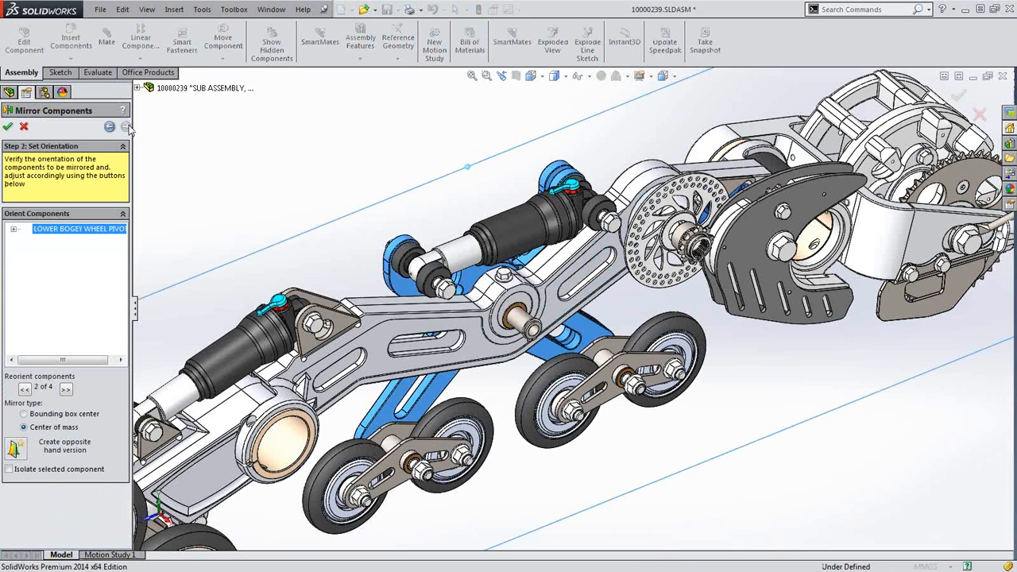
pyautogui.click(51, 414)
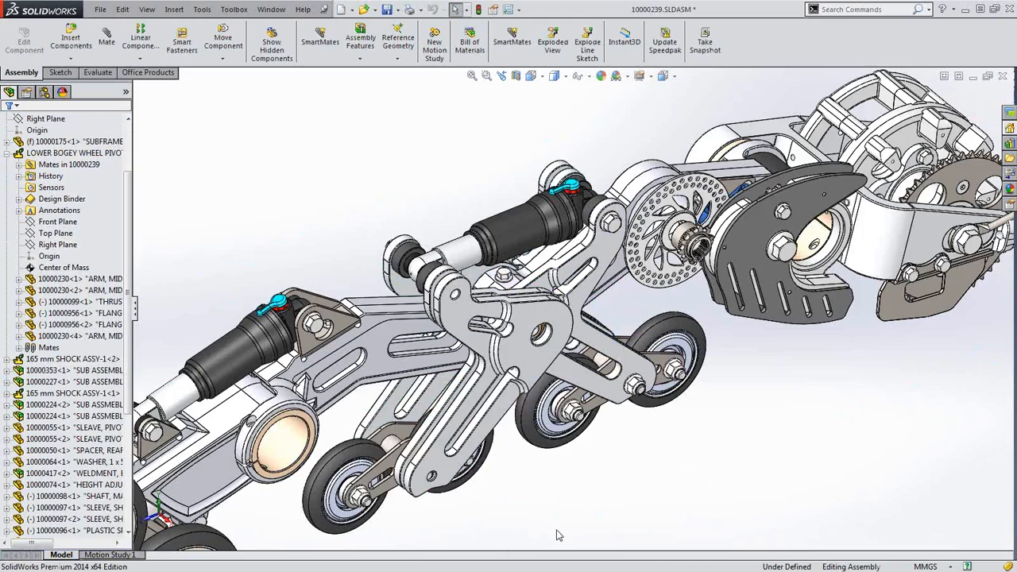
pyautogui.moveTo(591, 522); pyautogui.dragTo(620, 513, button='middle')
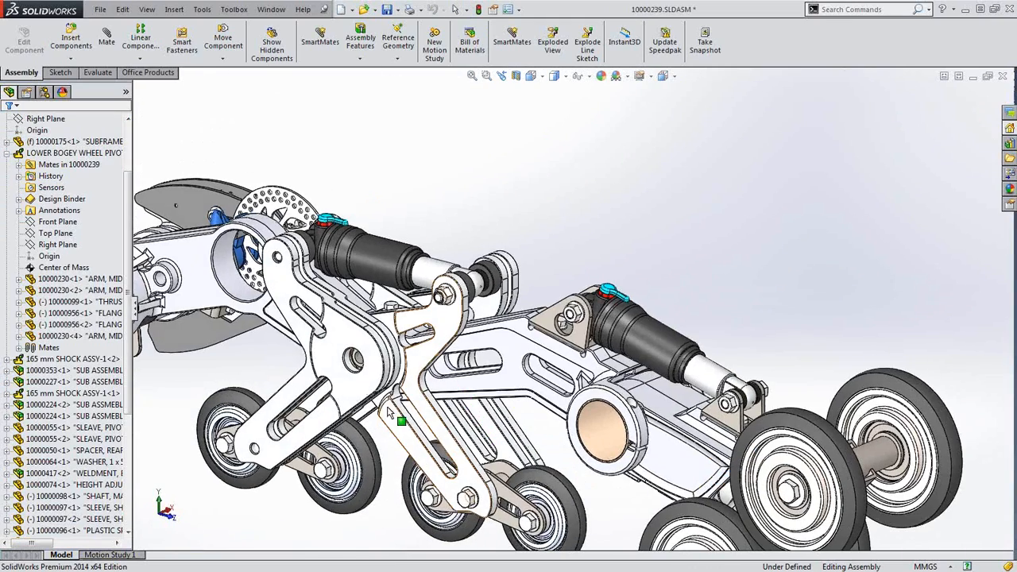
# Suppress arm 10000230<4>, then try Select By Size and close it without applying
pyautogui.click(80, 336)
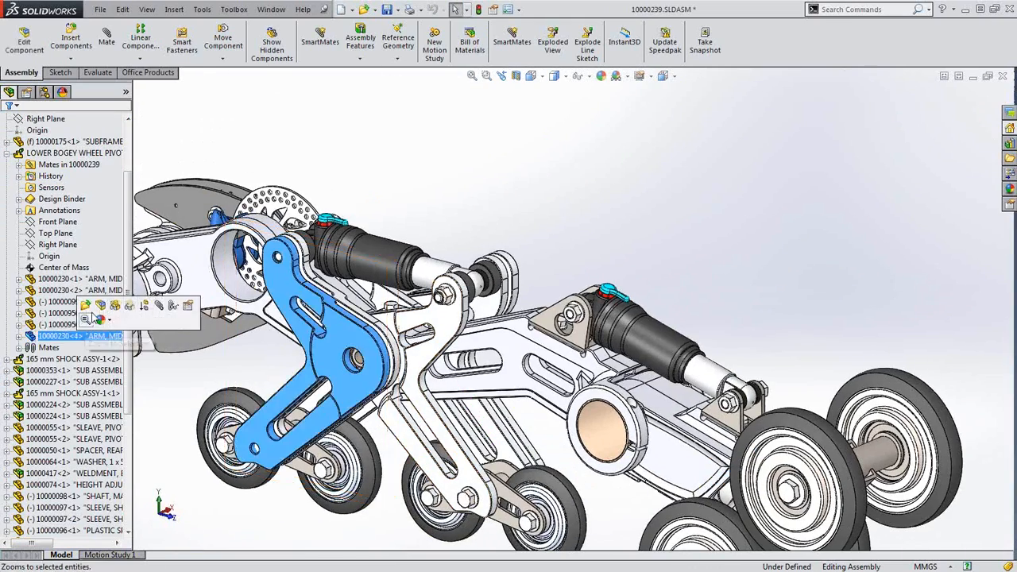
pyautogui.click(144, 305)
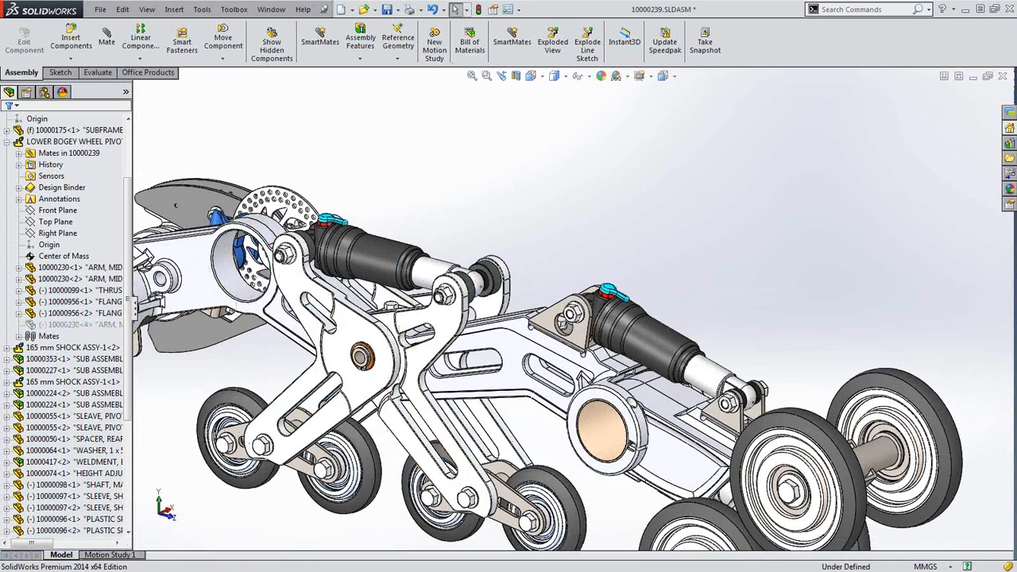
pyautogui.click(468, 10)
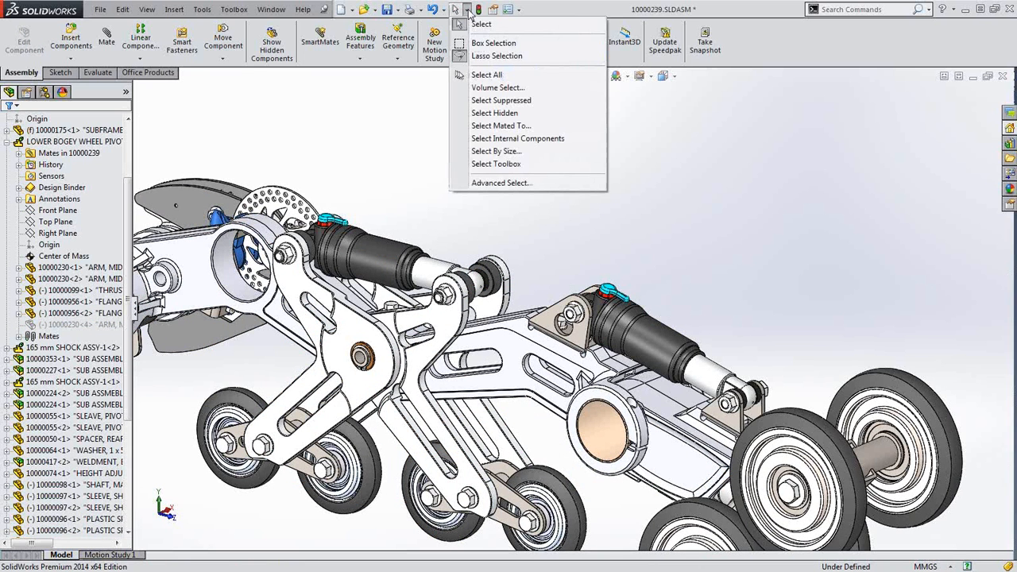
pyautogui.click(500, 151)
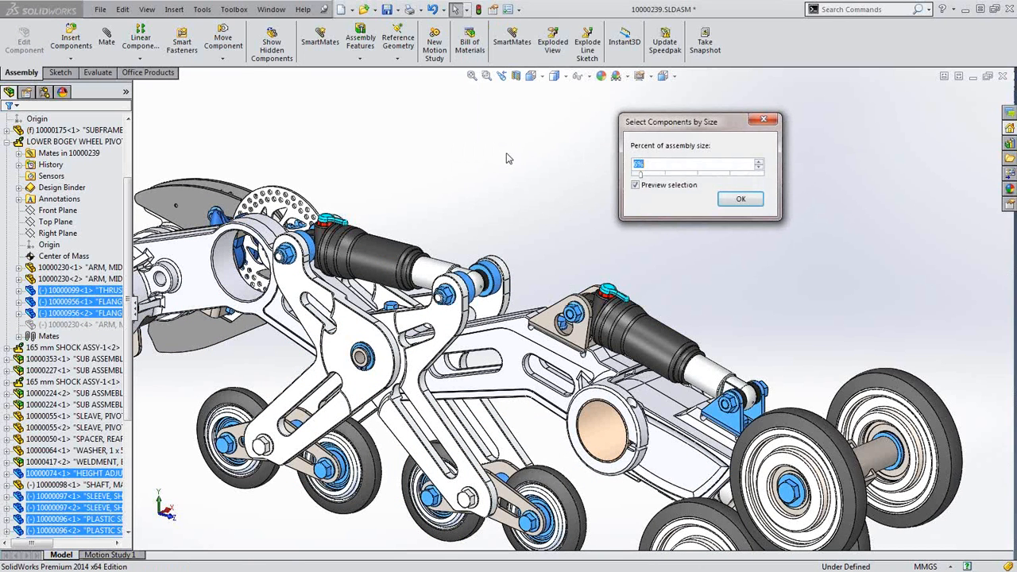
pyautogui.moveTo(650, 181)
pyautogui.mouseDown()
pyautogui.moveTo(725, 186)
pyautogui.moveTo(636, 178)
pyautogui.moveTo(660, 176)
pyautogui.mouseUp()
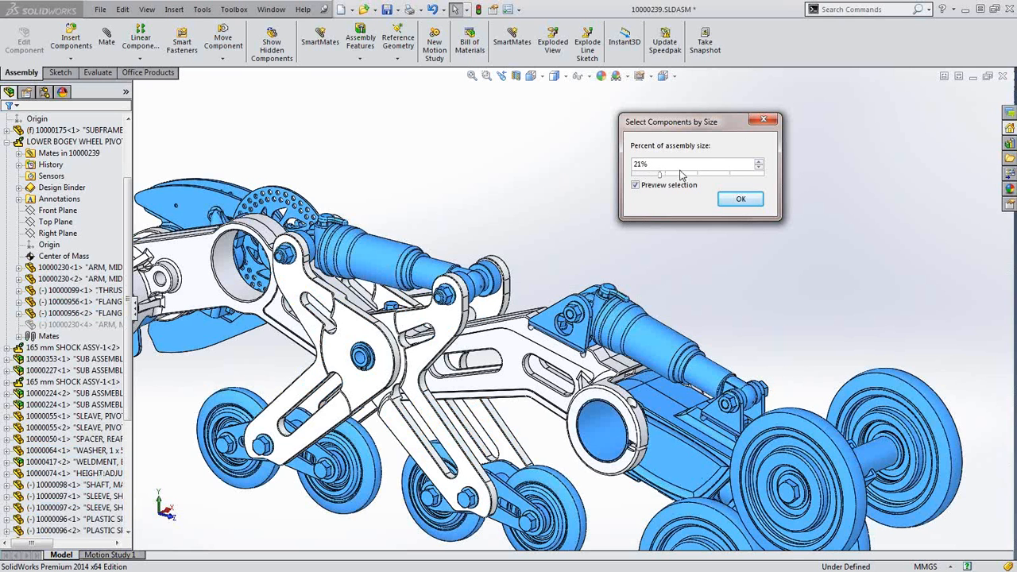
pyautogui.click(763, 121)
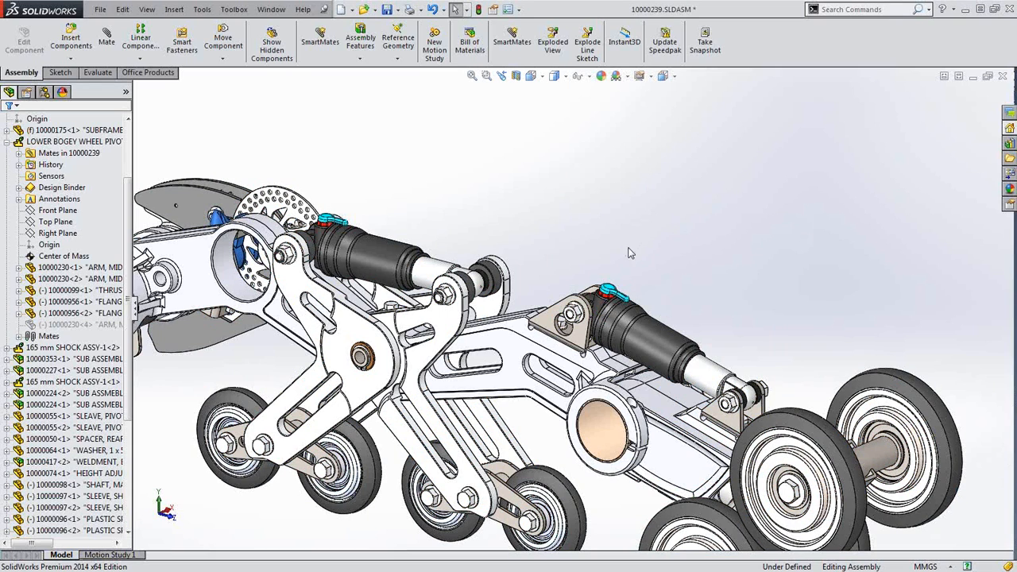
pyautogui.scroll(-6, 392, 368)
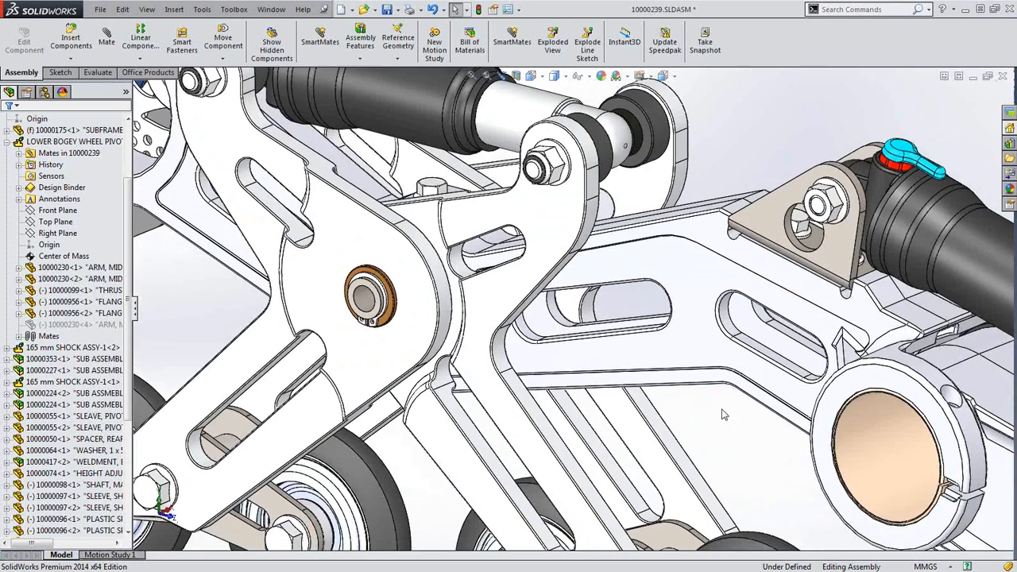
pyautogui.scroll(-2, 864, 444)
pyautogui.click(864, 444)
pyautogui.click(7, 417)
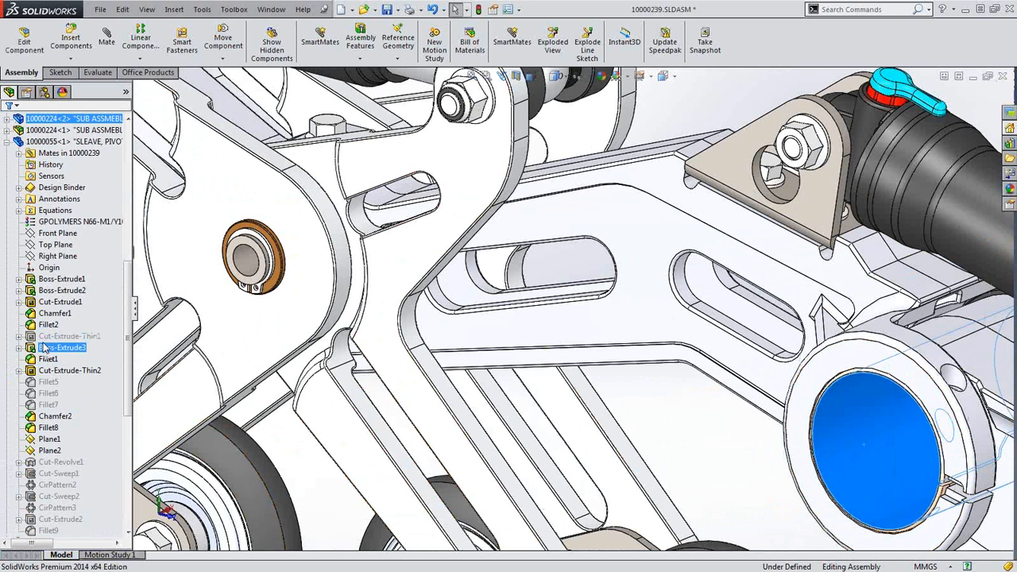
pyautogui.click(32, 322)
pyautogui.click(18, 302)
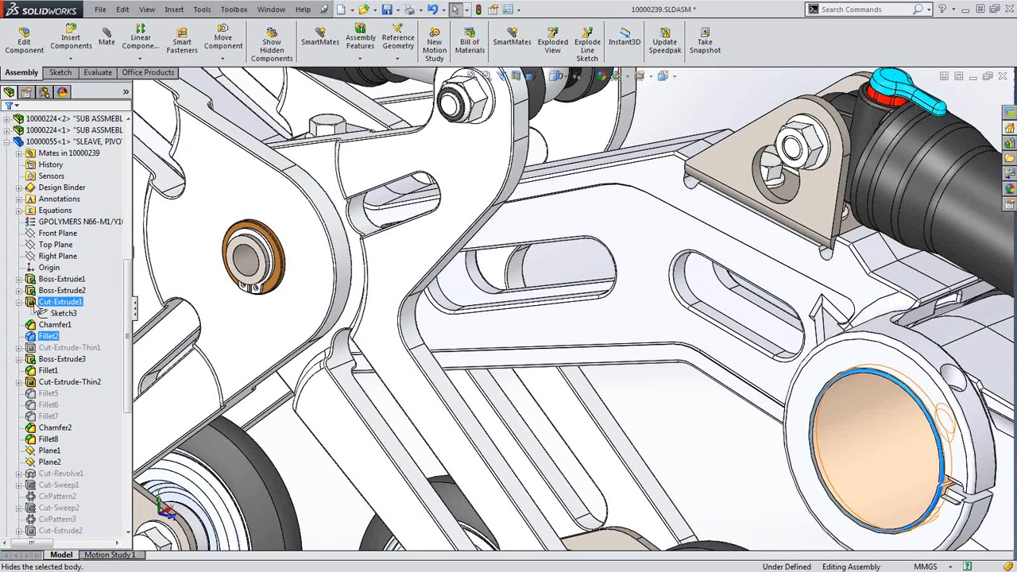
pyautogui.click(34, 304)
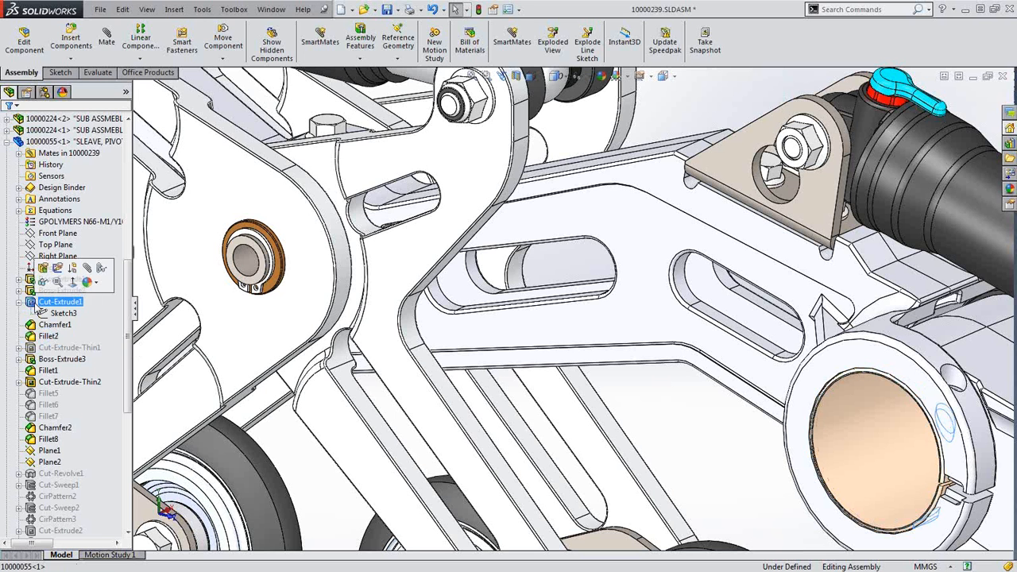
pyautogui.rightClick(37, 307)
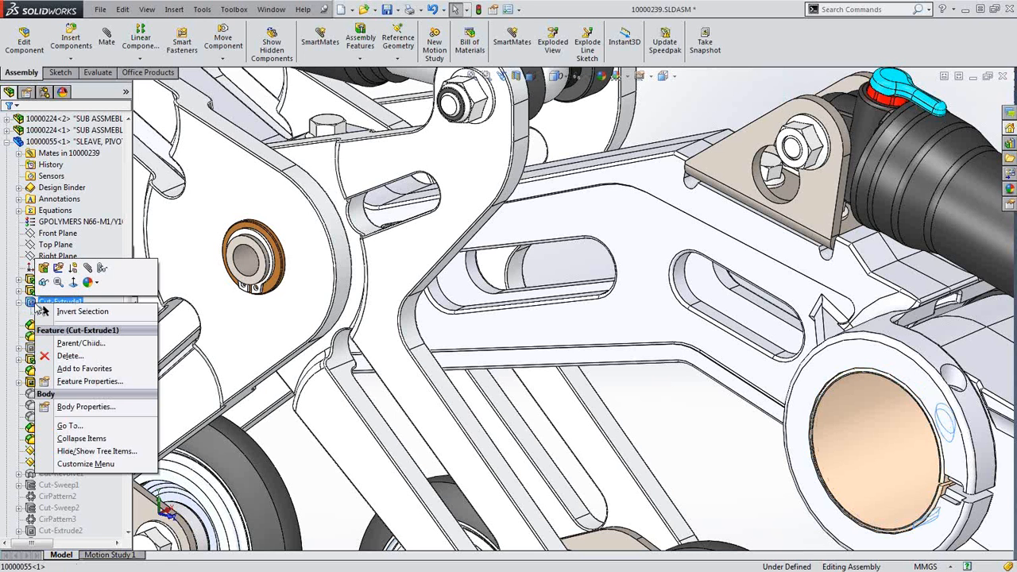
pyautogui.click(106, 270)
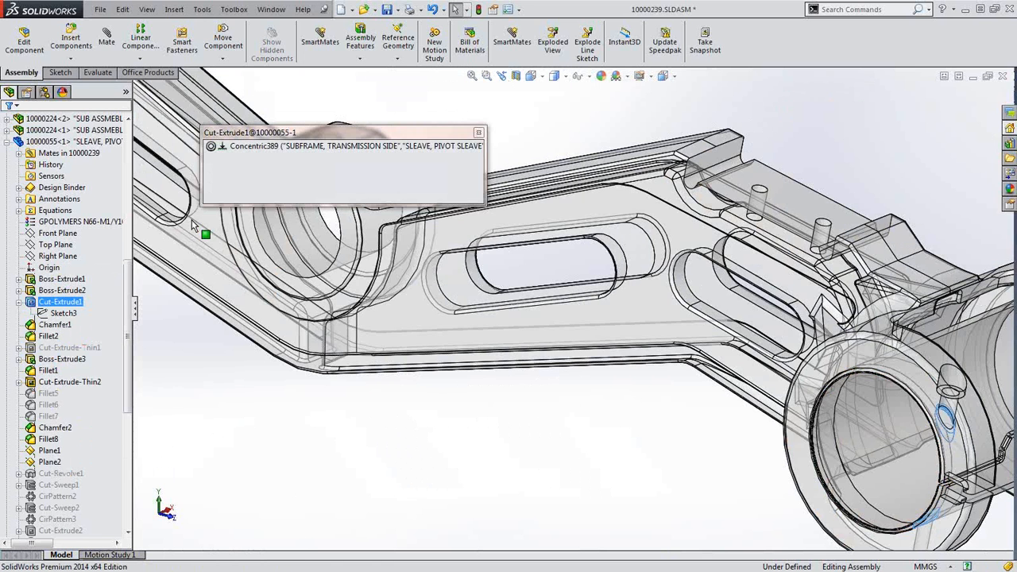
pyautogui.click(269, 147)
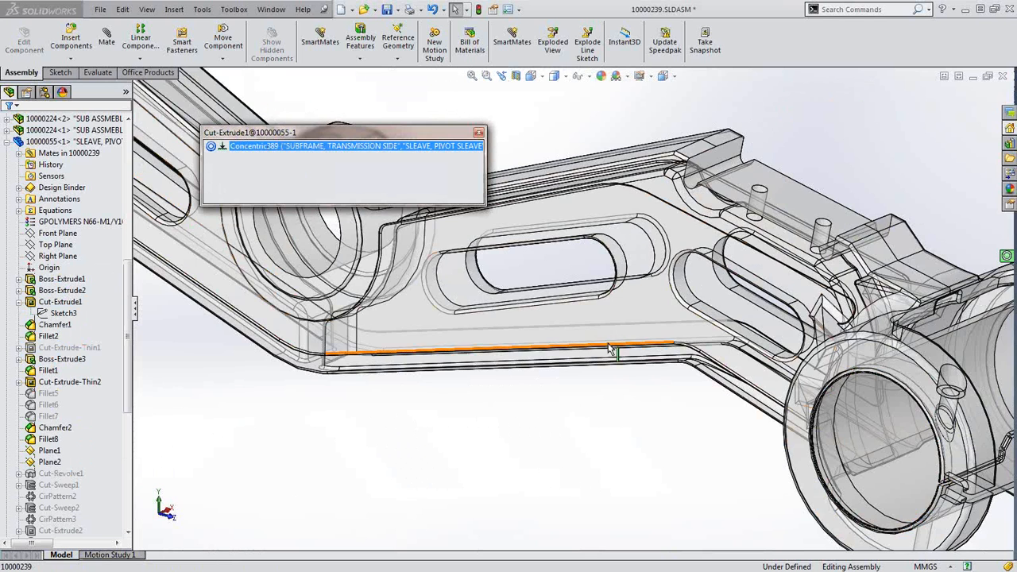
pyautogui.scroll(4, 613, 346)
pyautogui.scroll(-3, 705, 334)
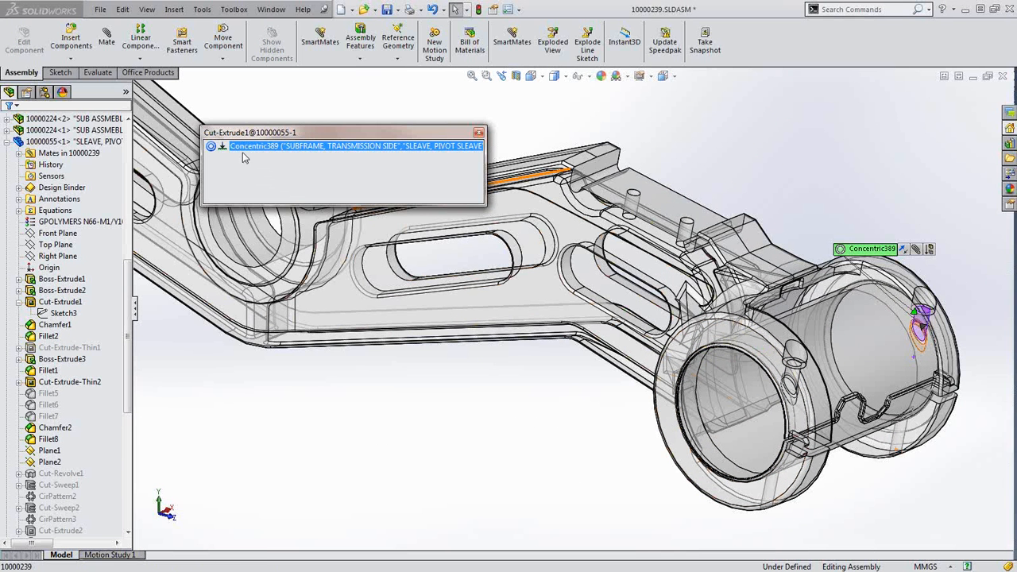
pyautogui.click(273, 408)
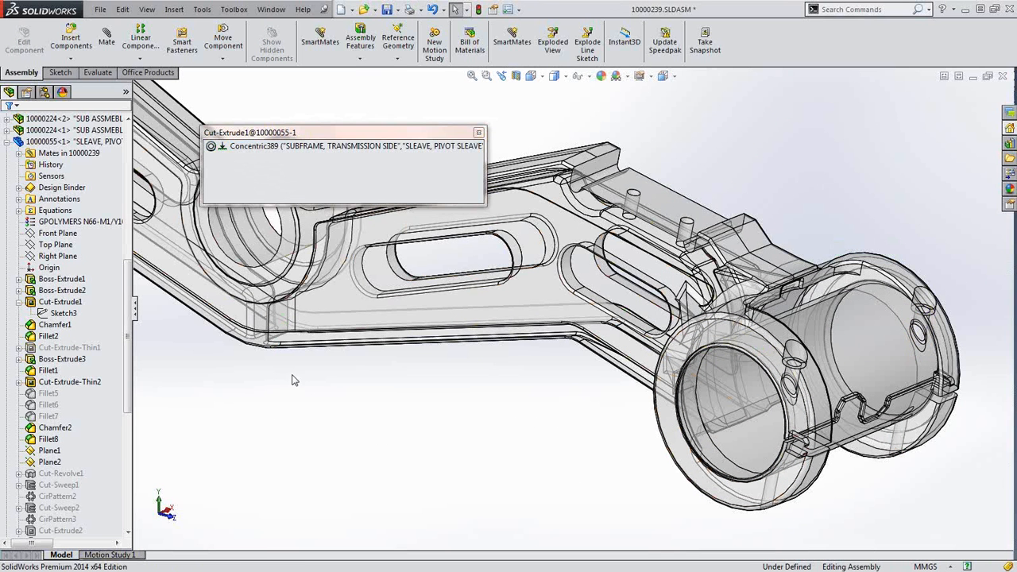
pyautogui.click(479, 132)
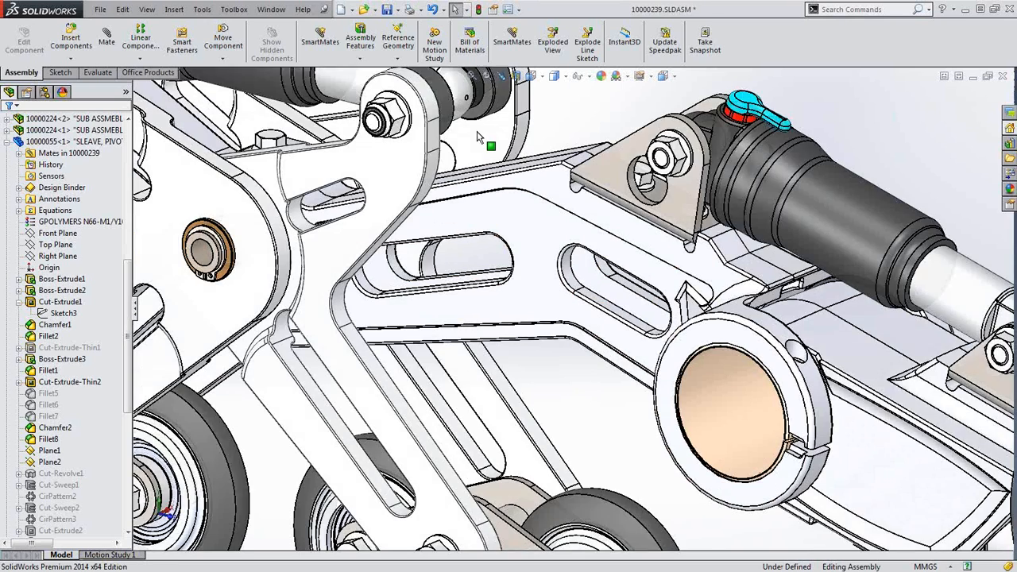
pyautogui.scroll(3, 564, 371)
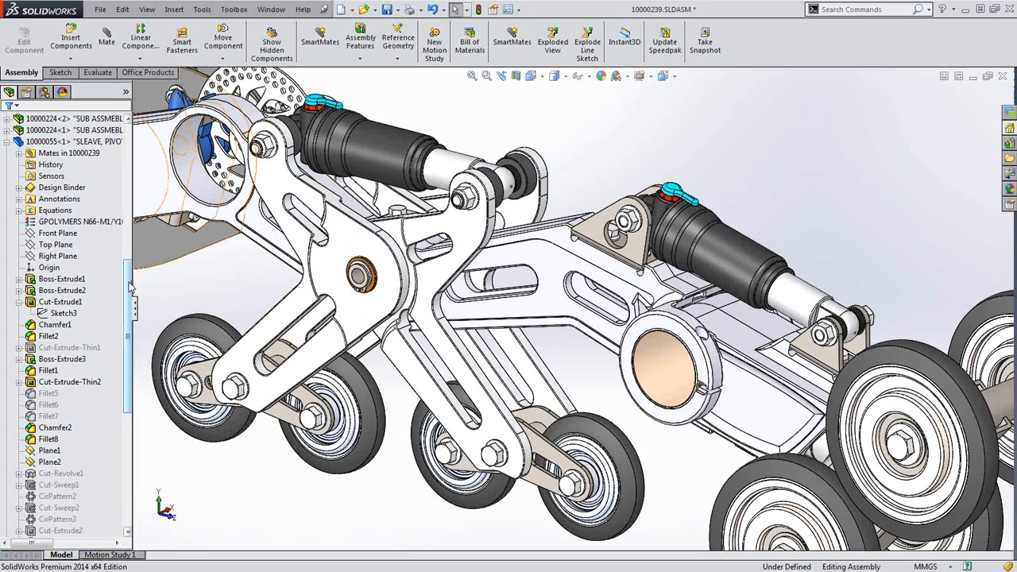
# Expand the History folder in the assembly tree to review recent mates
pyautogui.click(149, 153)
pyautogui.click(18, 141)
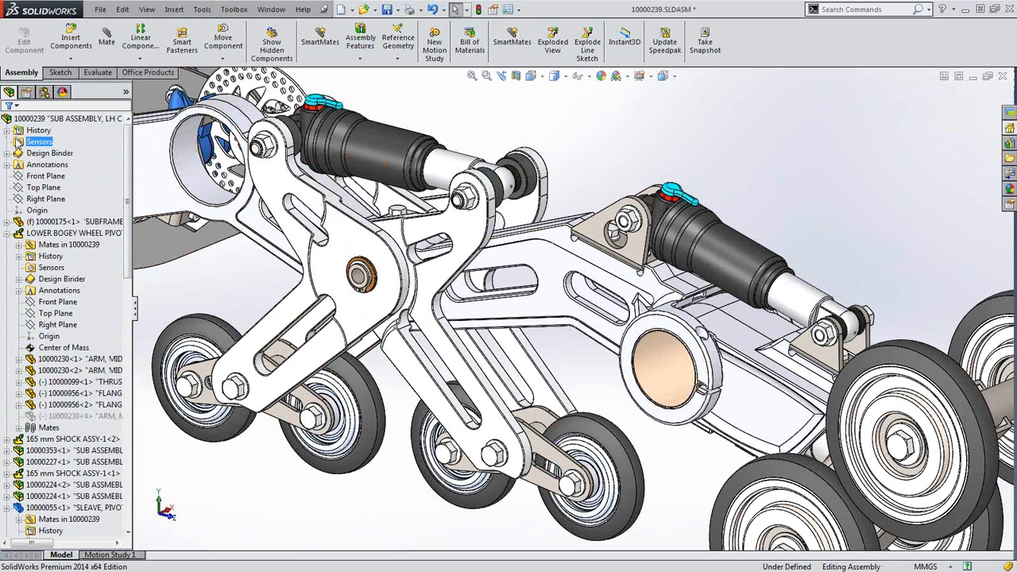
pyautogui.doubleClick(32, 131)
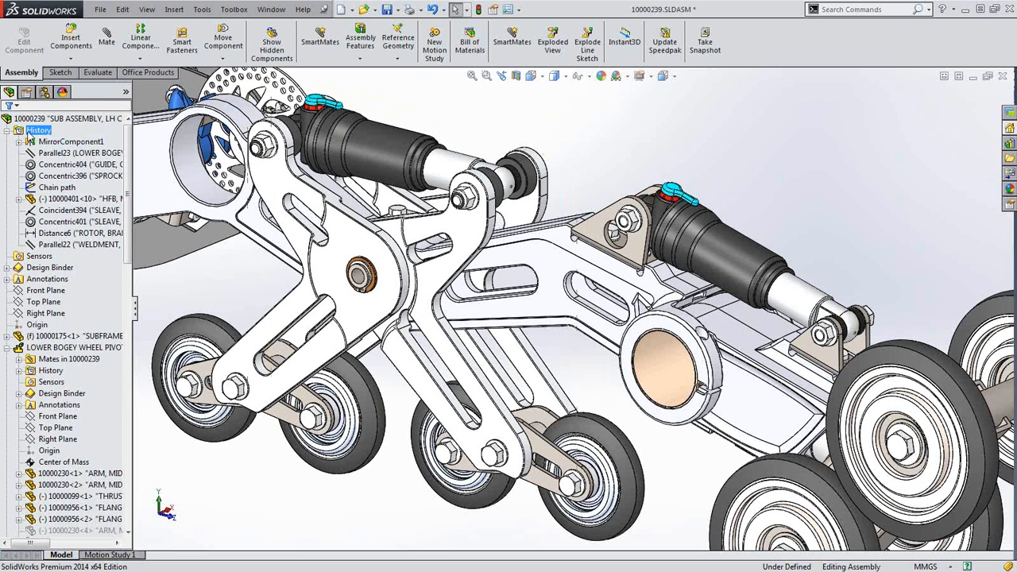
pyautogui.click(7, 132)
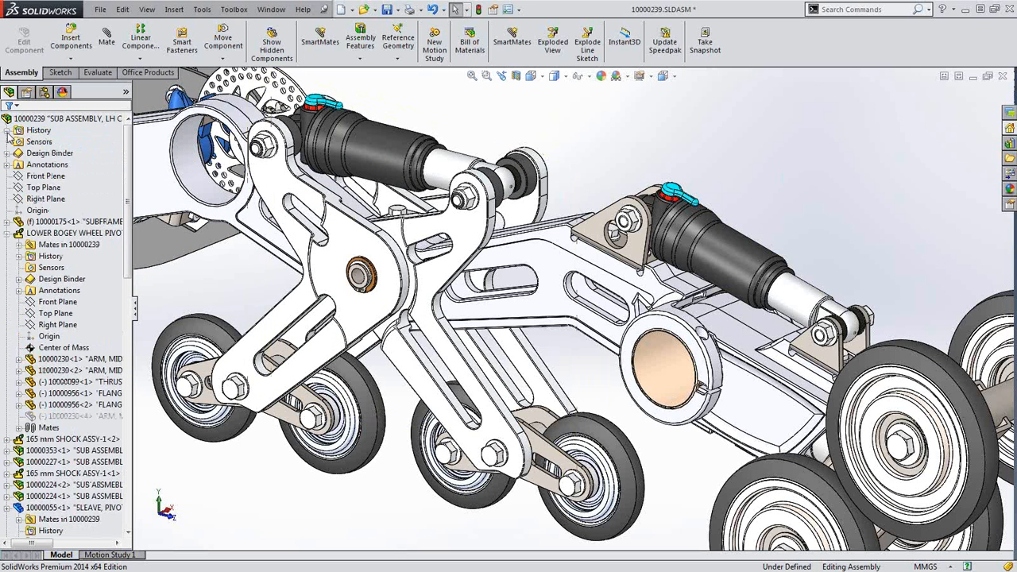
pyautogui.click(7, 132)
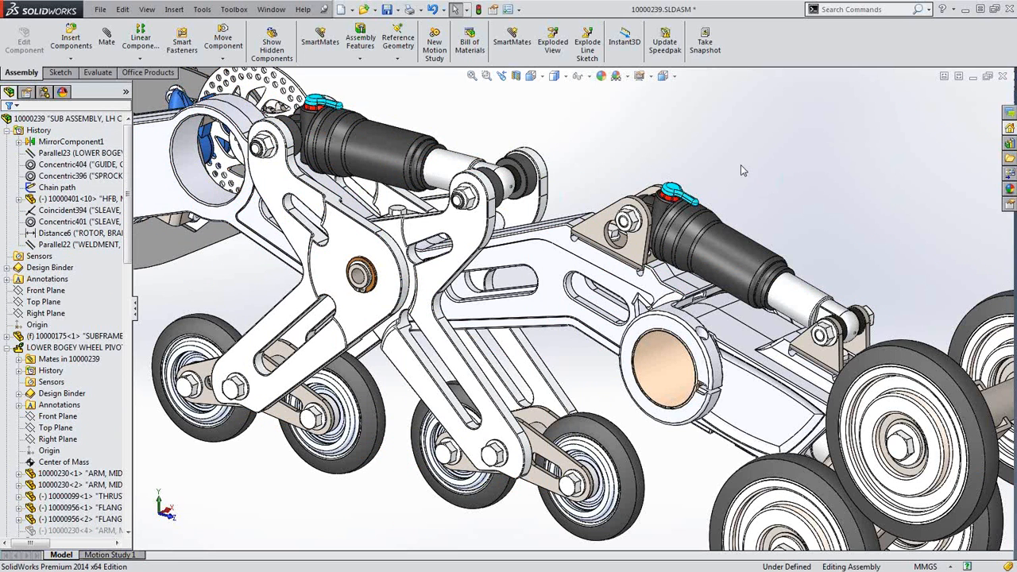
# Close 10000239 without saving and open Mate Mania.SLDASM from Recent Documents
pyautogui.click(1003, 78)
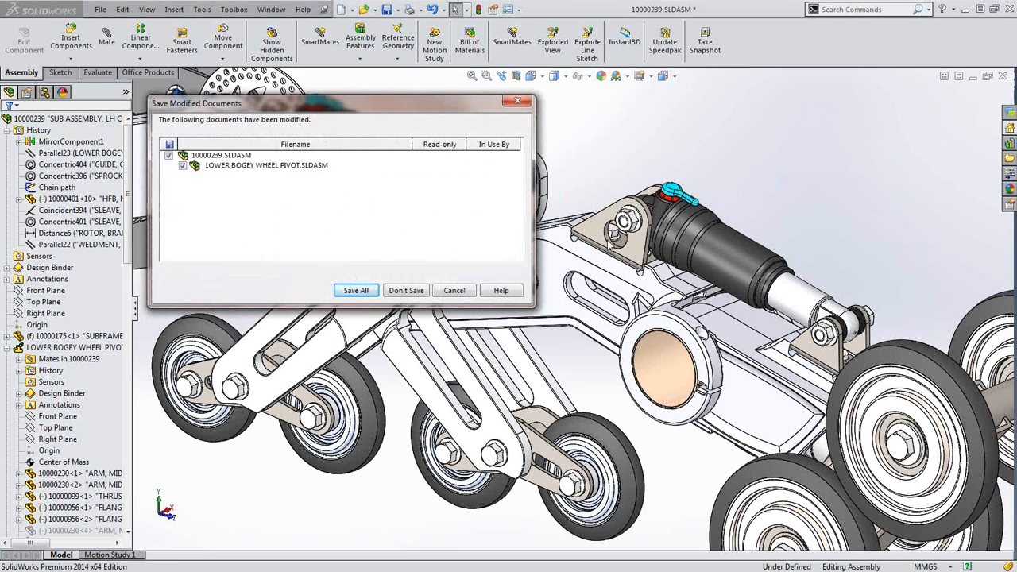
pyautogui.click(397, 291)
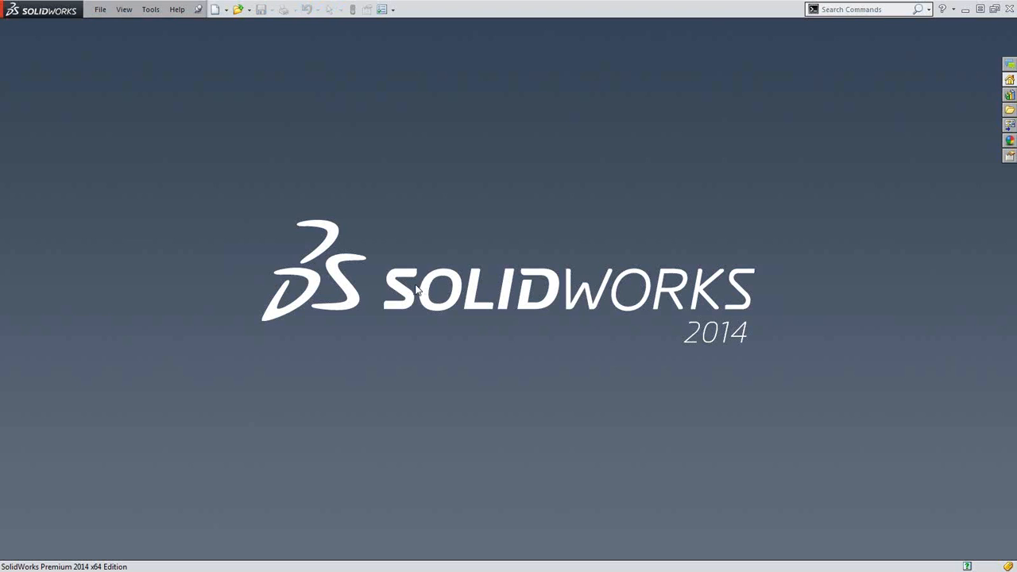
pyautogui.press('r')
pyautogui.click(452, 292)
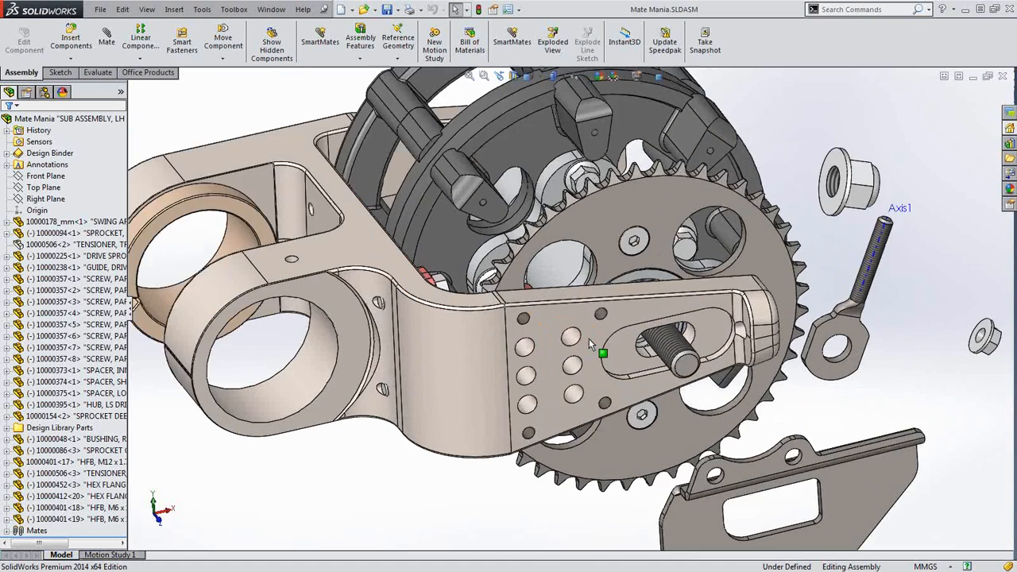
# Alt-drag guide plate 10000086<3> under the swing arm, snapping its hole onto a swing-arm hole
pyautogui.scroll(3, 589, 340)
pyautogui.scroll(-1, 643, 511)
pyautogui.moveTo(646, 432)
pyautogui.mouseDown()
pyautogui.moveTo(596, 440)
pyautogui.moveTo(614, 449)
pyautogui.moveTo(524, 352)
pyautogui.moveTo(525, 364)
pyautogui.mouseUp()
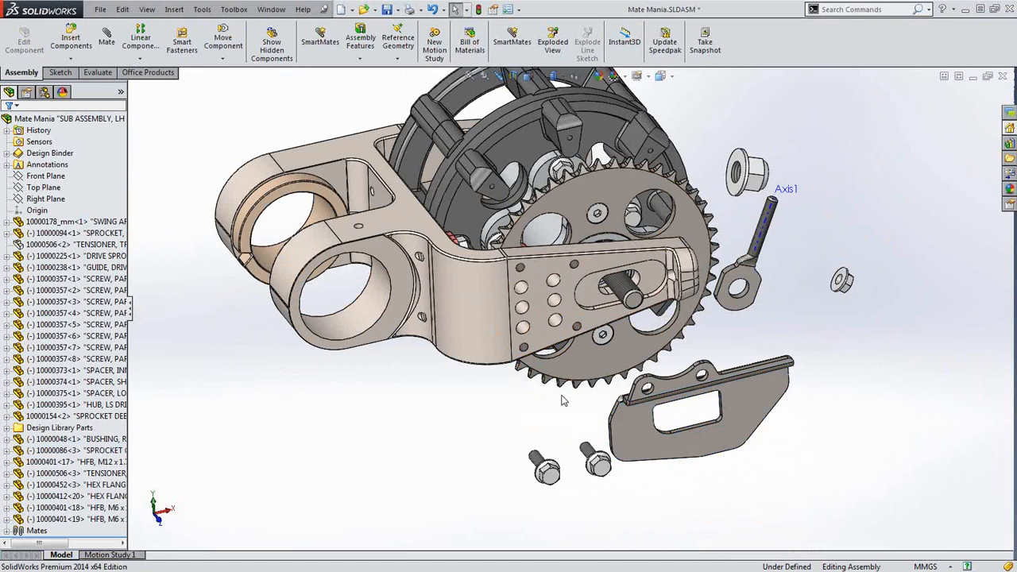
pyautogui.scroll(-3, 574, 387)
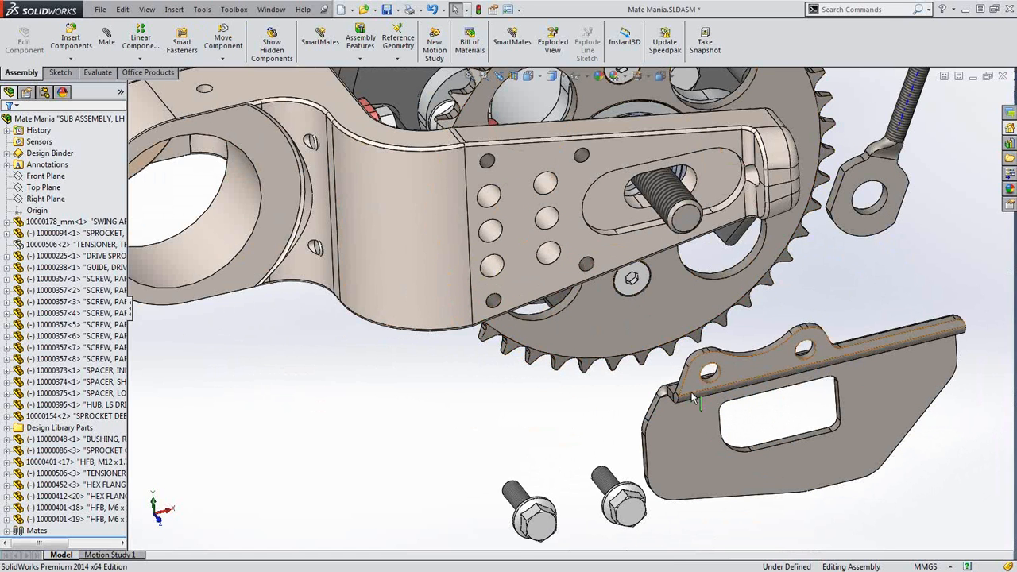
pyautogui.scroll(-2, 708, 370)
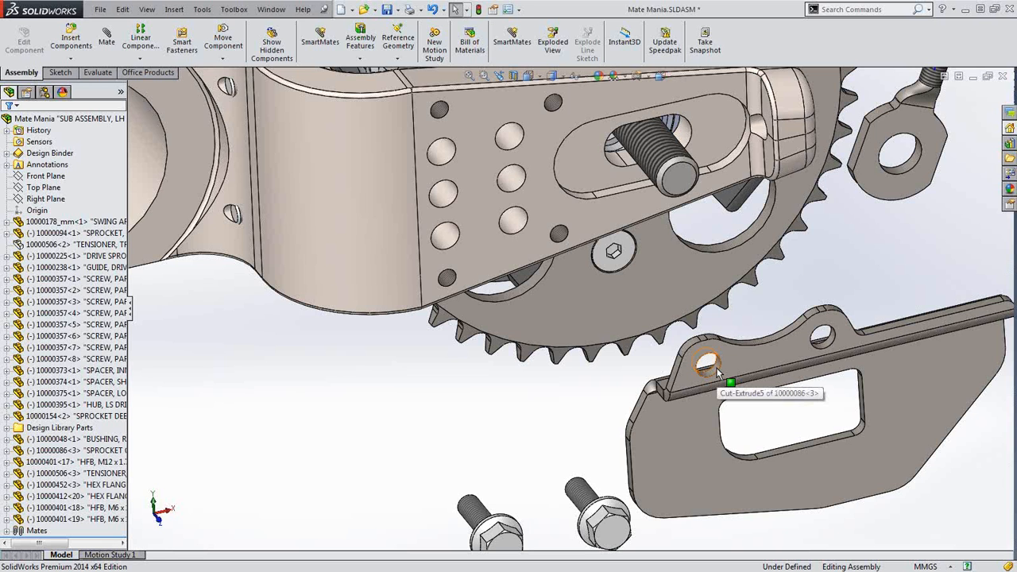
pyautogui.moveTo(715, 370); pyautogui.dragTo(531, 287)
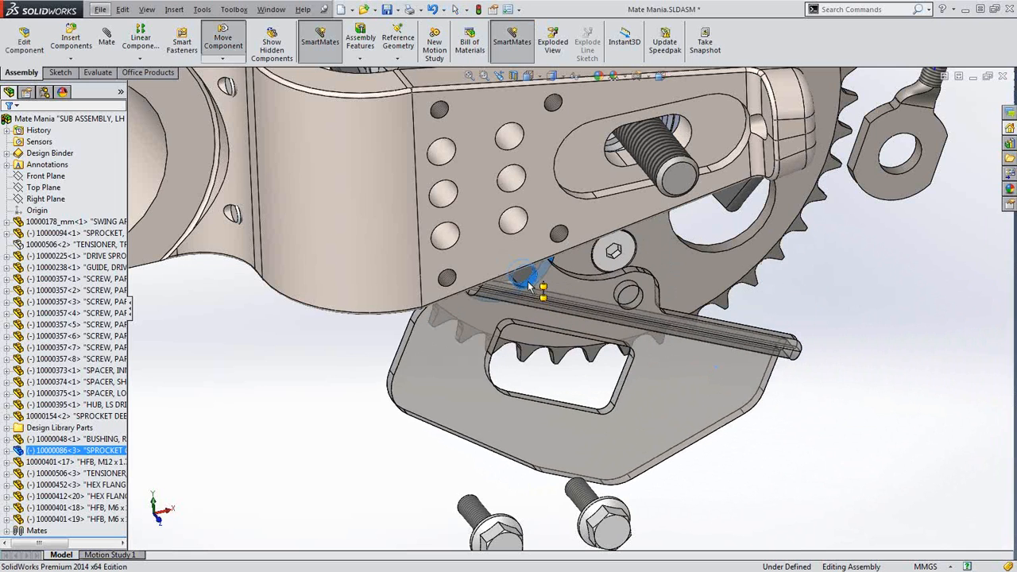
pyautogui.moveTo(513, 219); pyautogui.dragTo(514, 220)
# Cycle SmartMate hole candidates and accept a concentric mate on the small lower swing-arm hole
pyautogui.click(513, 219)
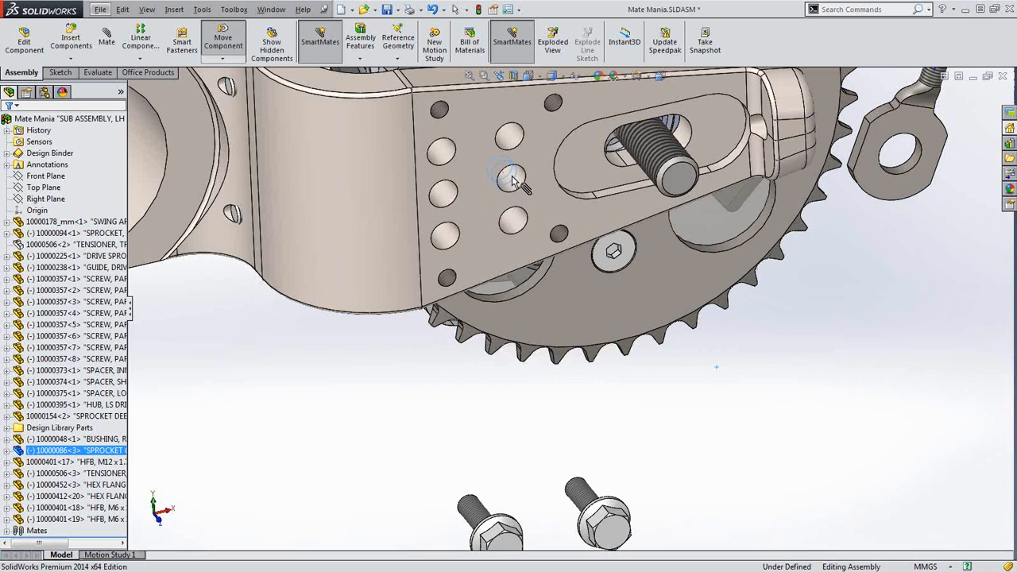
pyautogui.click(513, 179)
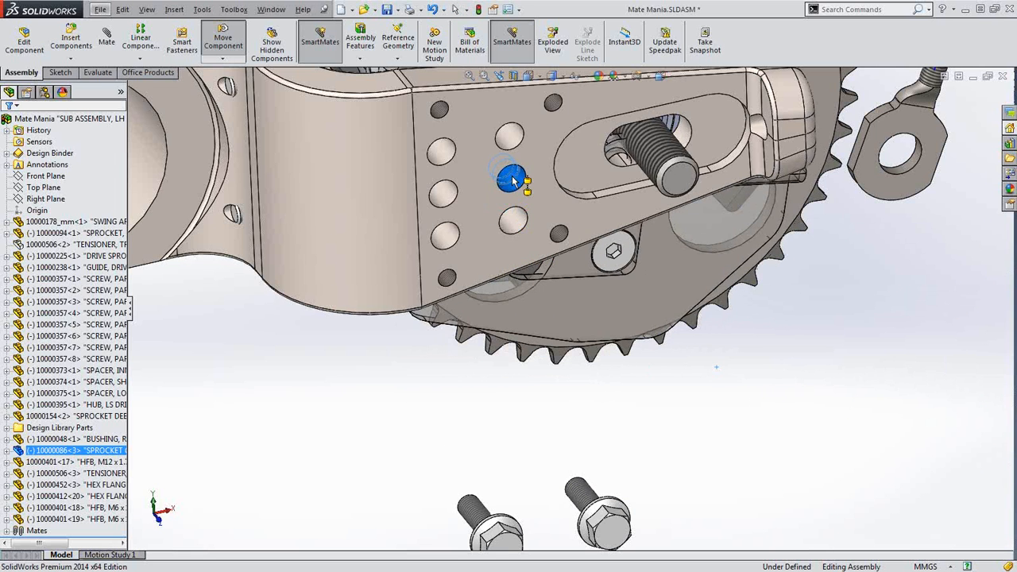
pyautogui.click(448, 197)
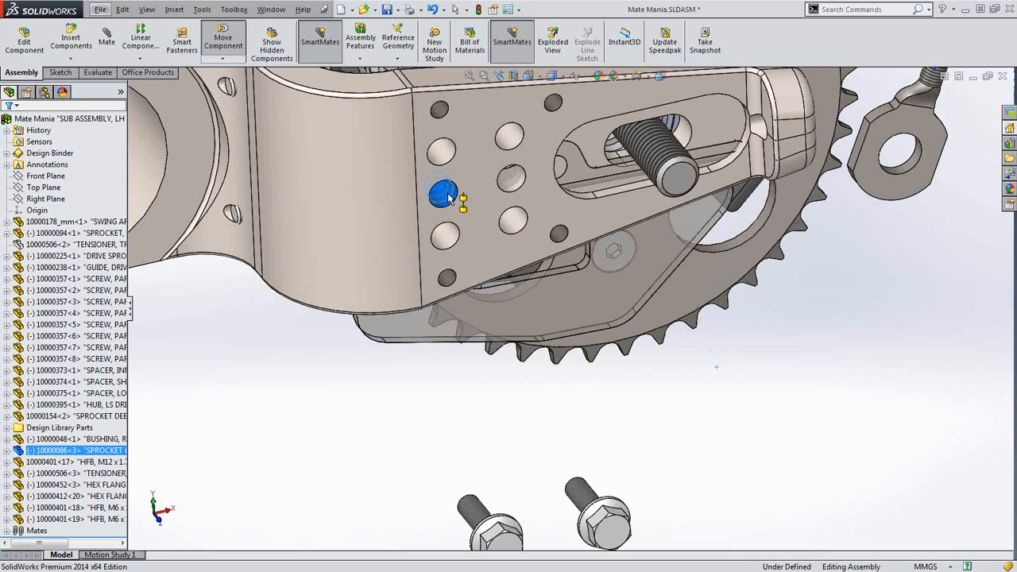
pyautogui.click(447, 232)
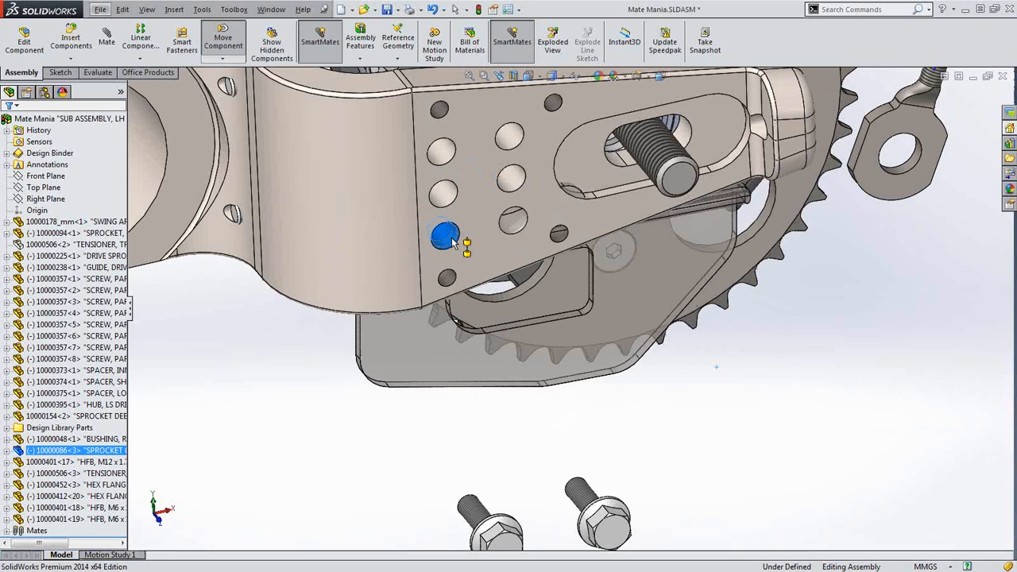
pyautogui.click(447, 277)
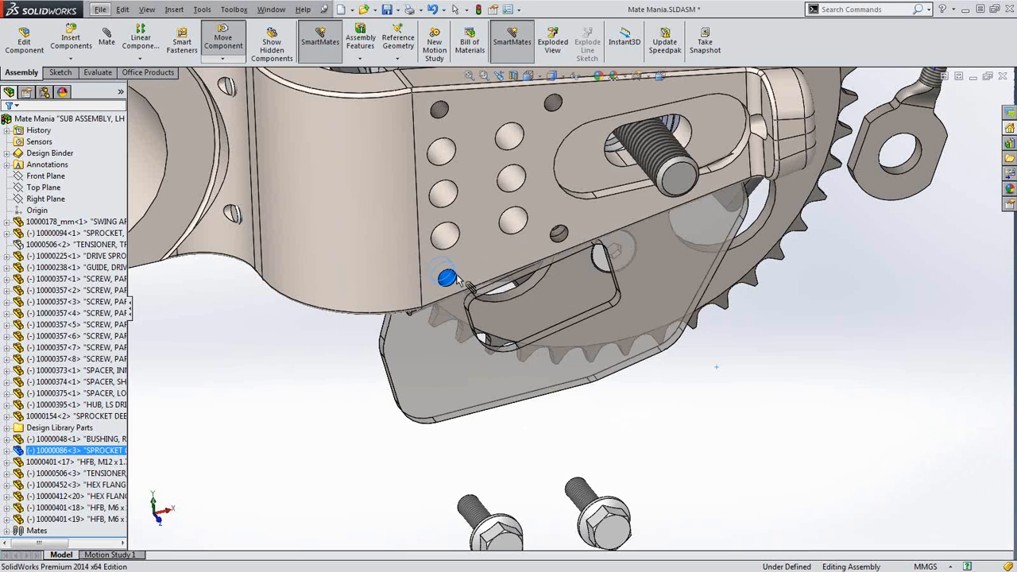
pyautogui.click(448, 278)
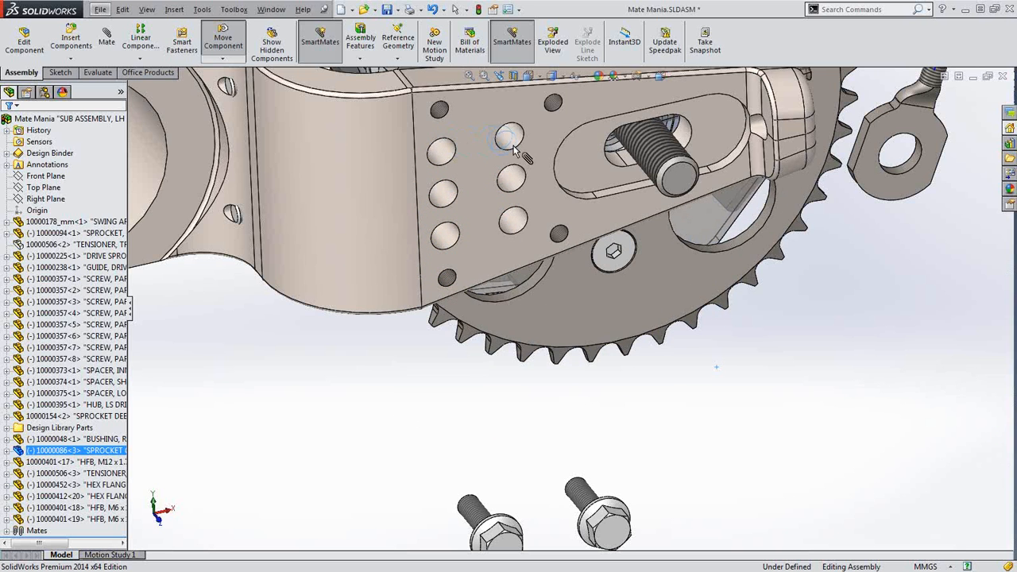
pyautogui.click(447, 279)
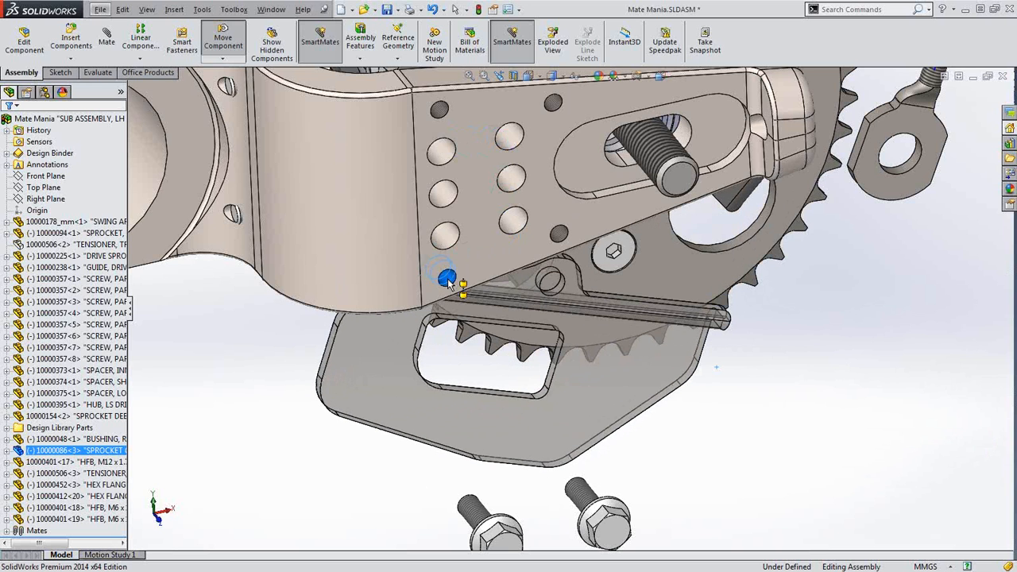
pyautogui.click(447, 279)
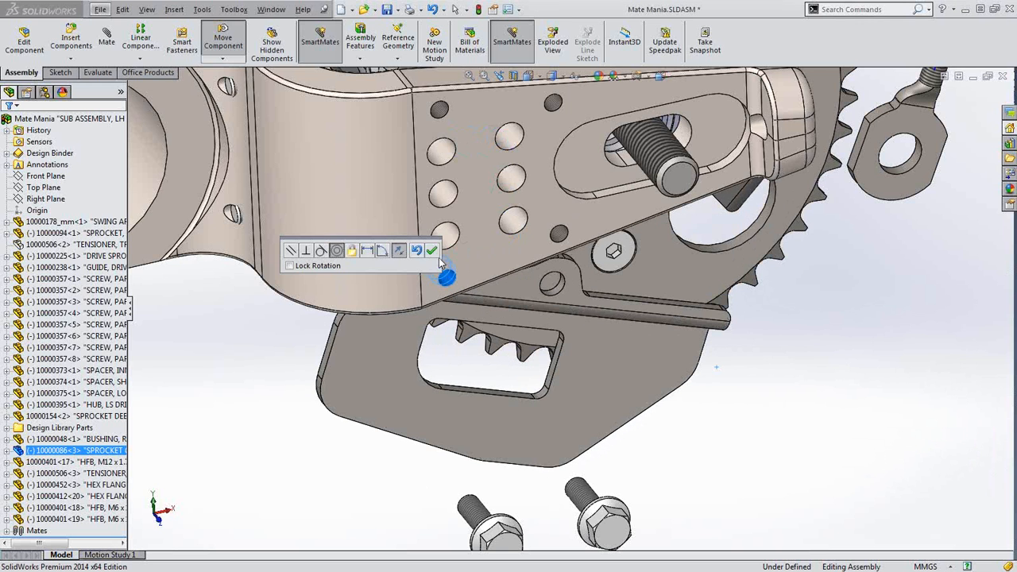
pyautogui.click(432, 251)
# Try mating the plate's second hole to the swing arm, then undo that over-constraining mate
pyautogui.moveTo(612, 360); pyautogui.dragTo(757, 424)
pyautogui.scroll(-3, 594, 332)
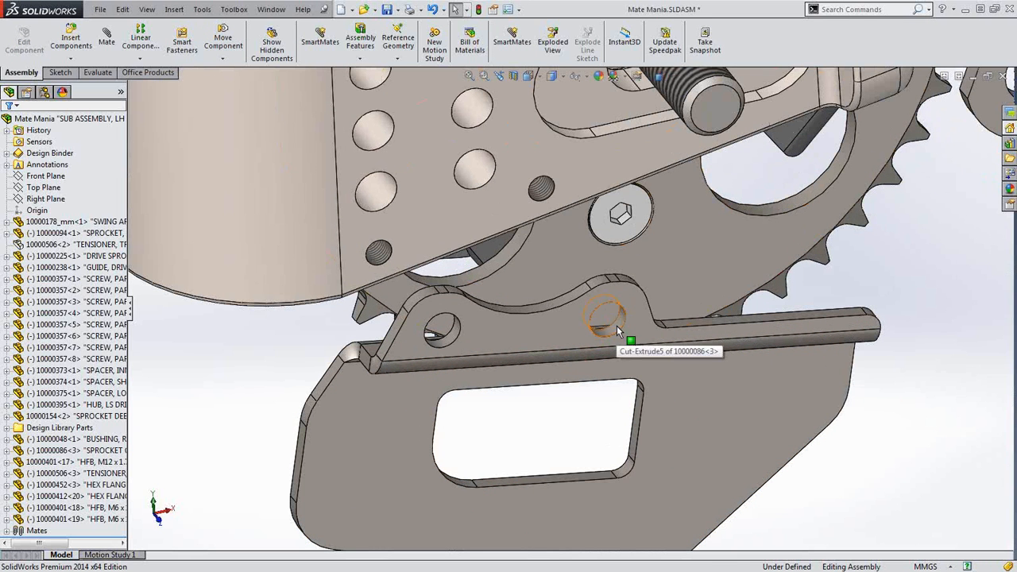
pyautogui.keyDown('alt'); pyautogui.moveTo(616, 325); pyautogui.dragTo(550, 196); pyautogui.keyUp('alt')
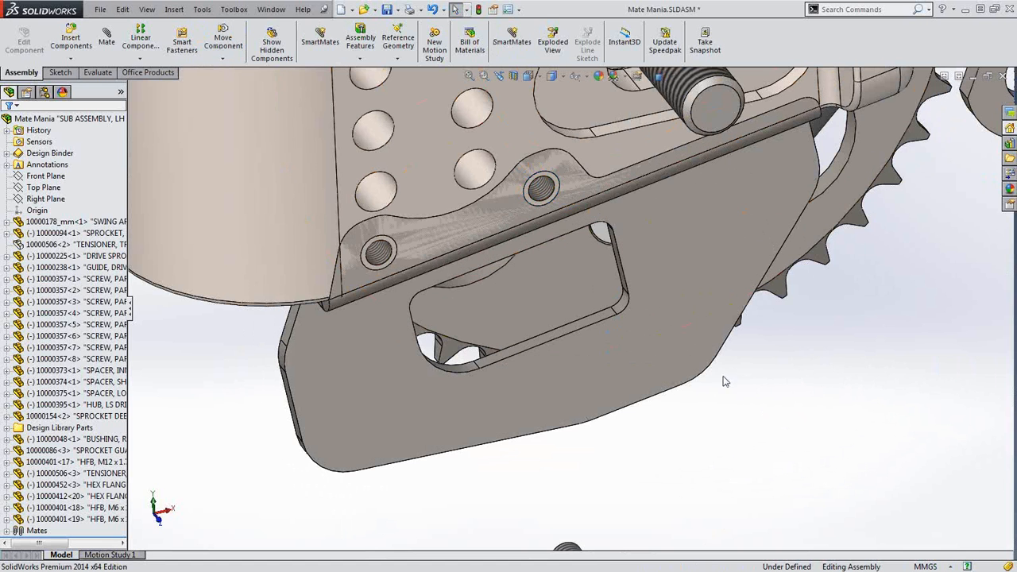
pyautogui.moveTo(677, 341); pyautogui.dragTo(753, 413)
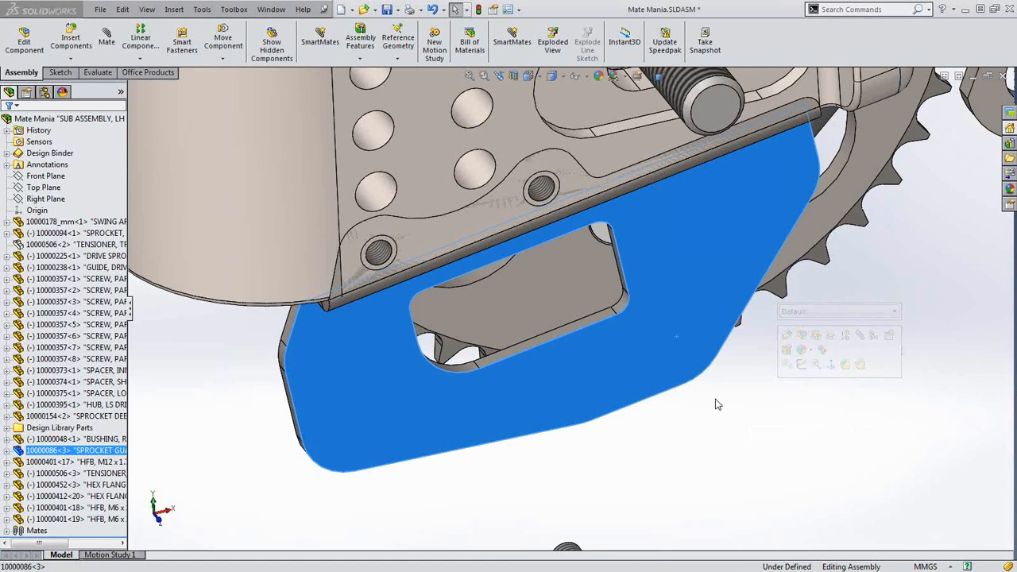
pyautogui.hotkey('ctrl', 'z')
pyautogui.moveTo(682, 405); pyautogui.dragTo(657, 310)
pyautogui.scroll(-3, 624, 291)
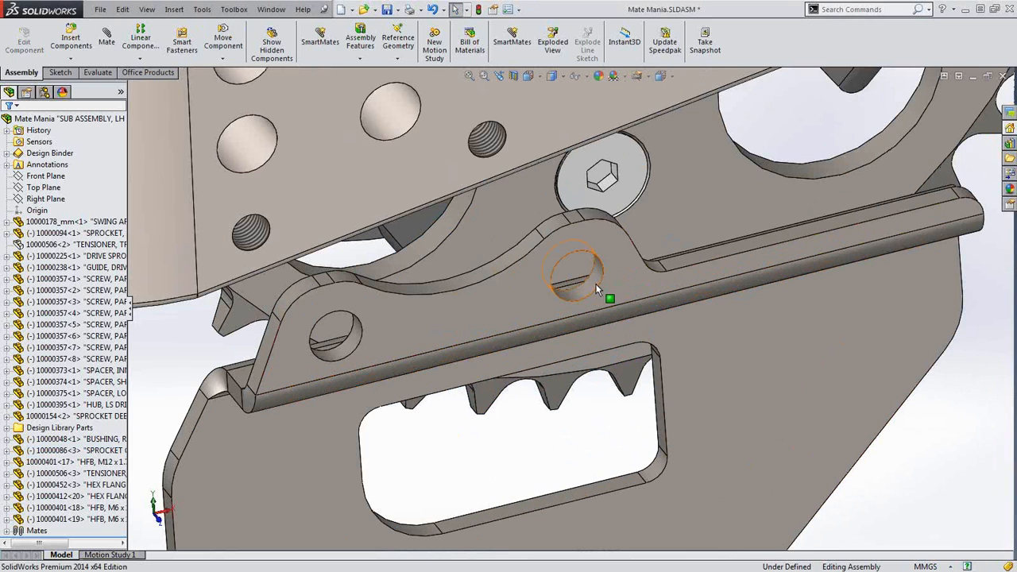
# Make the plate's flange face coincident with the swing-arm face, then test its remaining rotation
pyautogui.click(597, 284)
pyautogui.click(956, 453)
pyautogui.scroll(3, 453, 184)
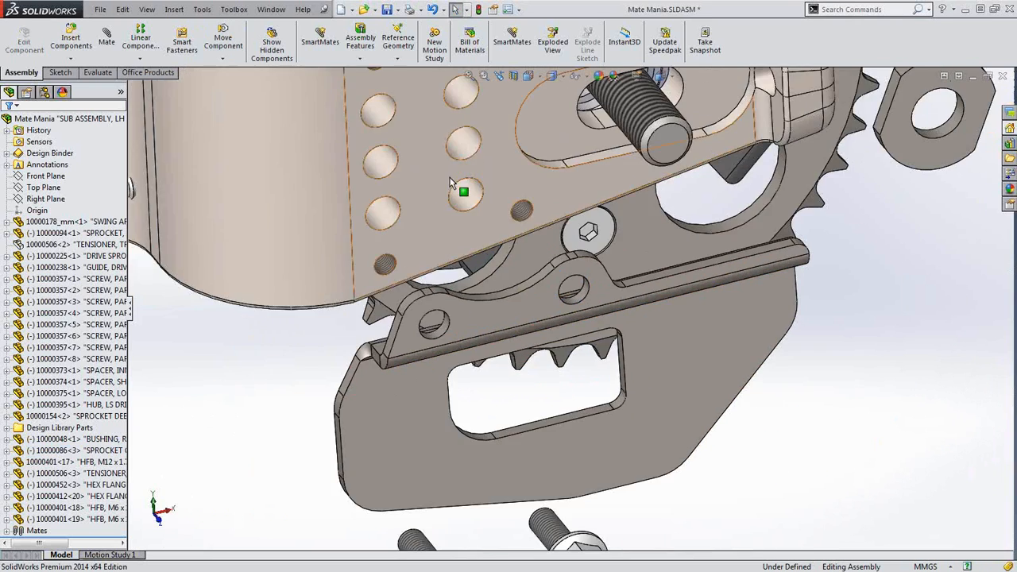
pyautogui.moveTo(525, 254); pyautogui.dragTo(608, 271, button='middle')
pyautogui.click(761, 275)
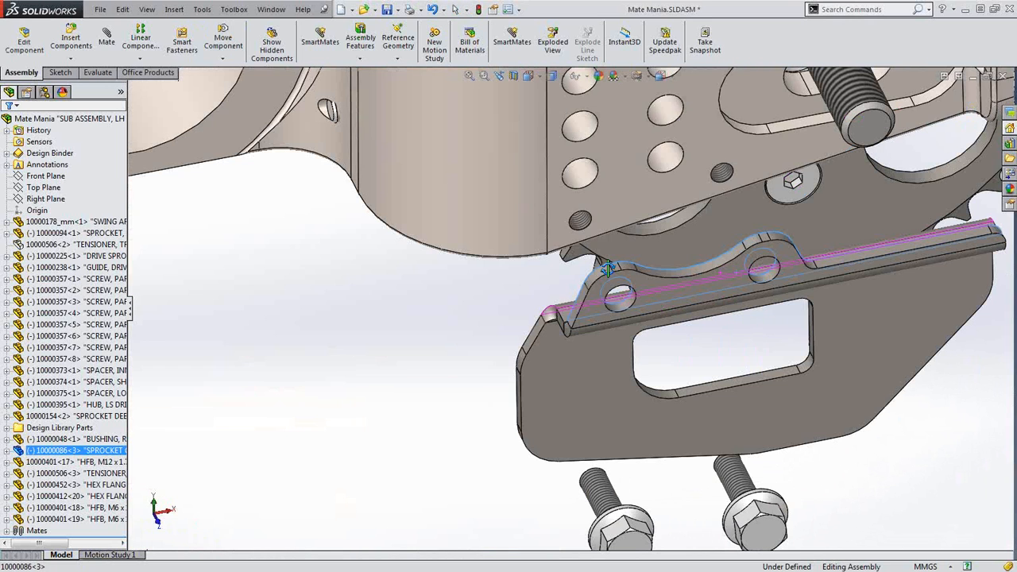
pyautogui.keyDown('ctrl'); pyautogui.click(625, 198); pyautogui.keyUp('ctrl')
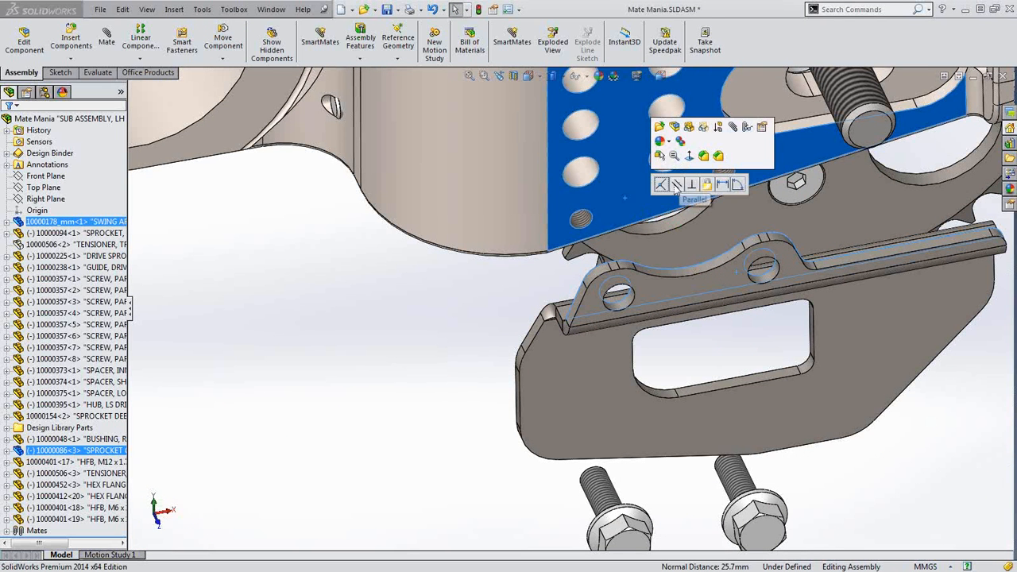
pyautogui.click(659, 184)
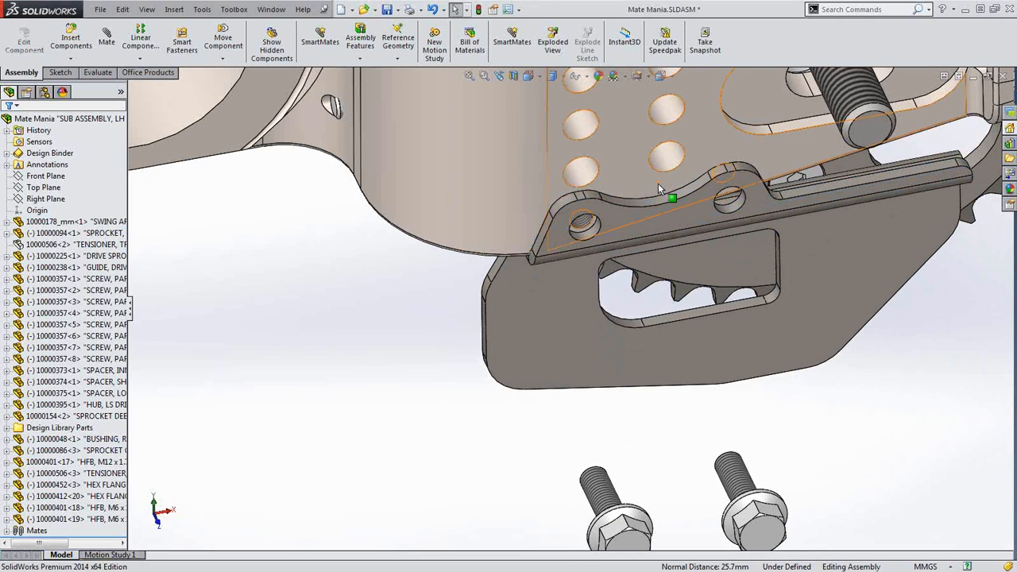
pyautogui.keyDown('ctrl'); pyautogui.moveTo(874, 329); pyautogui.dragTo(797, 322, button='middle'); pyautogui.keyUp('ctrl')
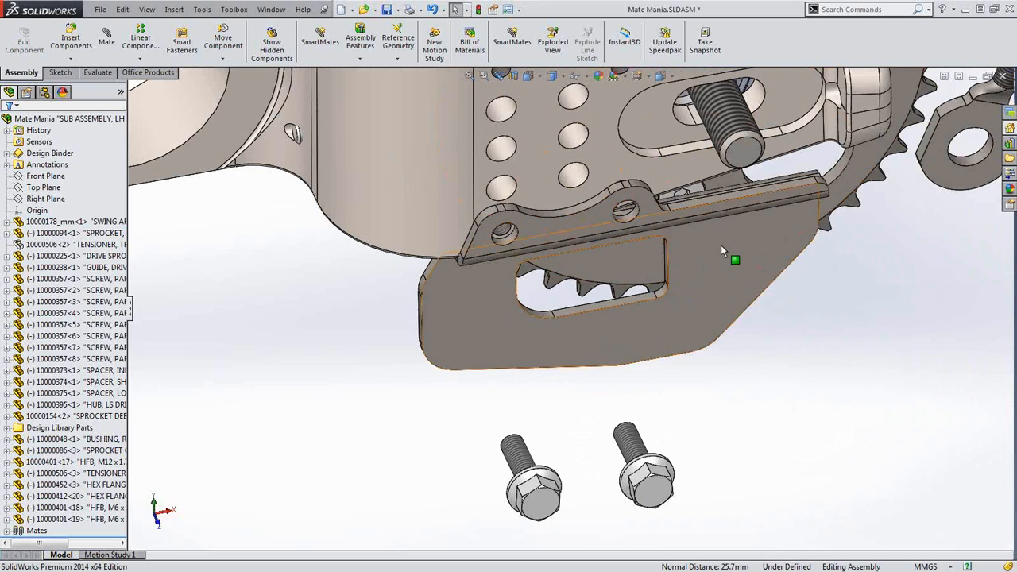
pyautogui.moveTo(723, 249); pyautogui.dragTo(753, 255)
# View along the rod and pick the rod and swing-arm edges, then clear that selection
pyautogui.scroll(-1, 768, 203)
pyautogui.moveTo(767, 203)
pyautogui.mouseDown(button='middle')
pyautogui.moveTo(742, 122)
pyautogui.moveTo(759, 188)
pyautogui.mouseUp(button='middle')
pyautogui.scroll(-3, 758, 191)
pyautogui.click(757, 215)
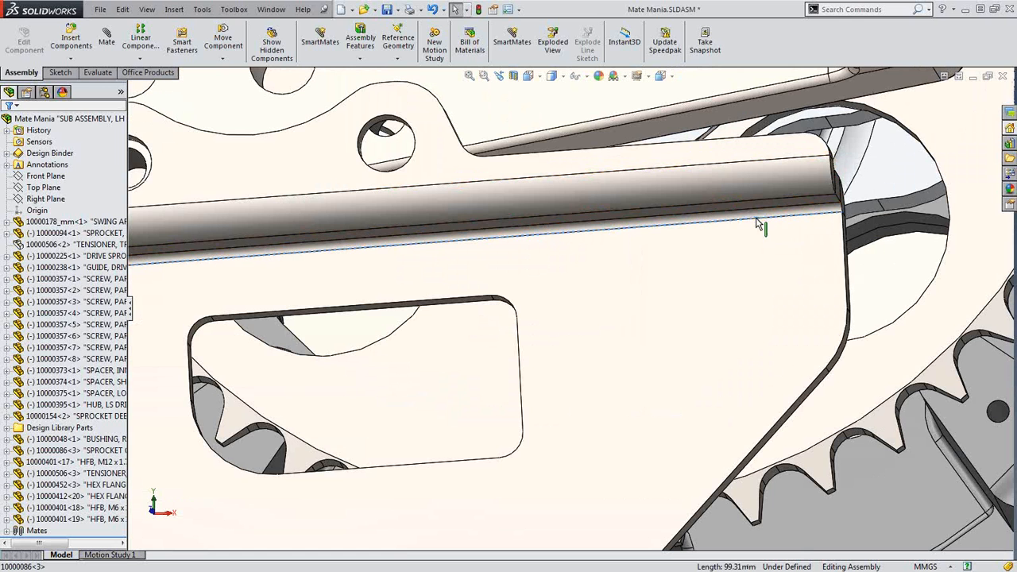
pyautogui.click(707, 105)
pyautogui.scroll(3, 721, 219)
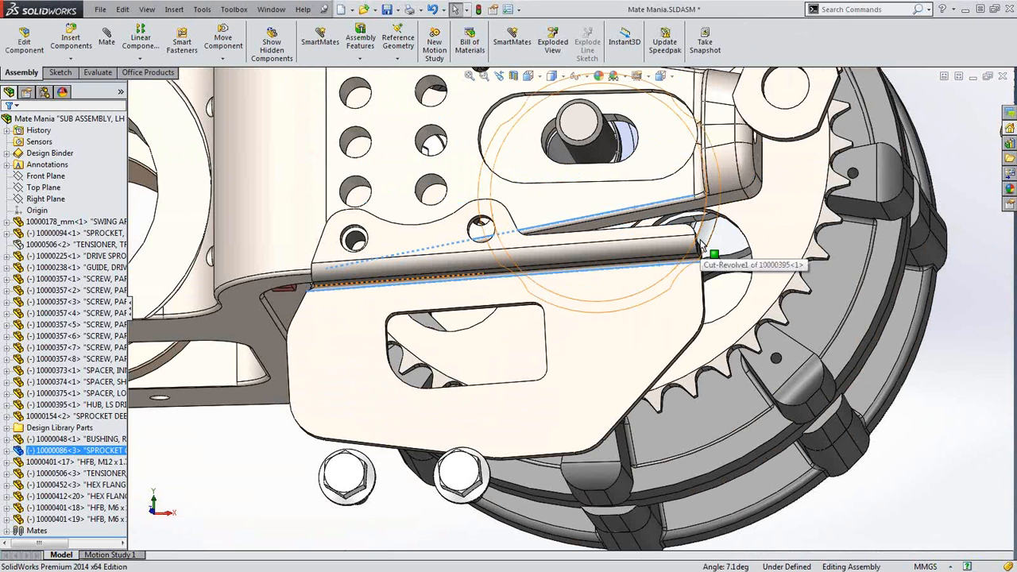
pyautogui.press('Escape')
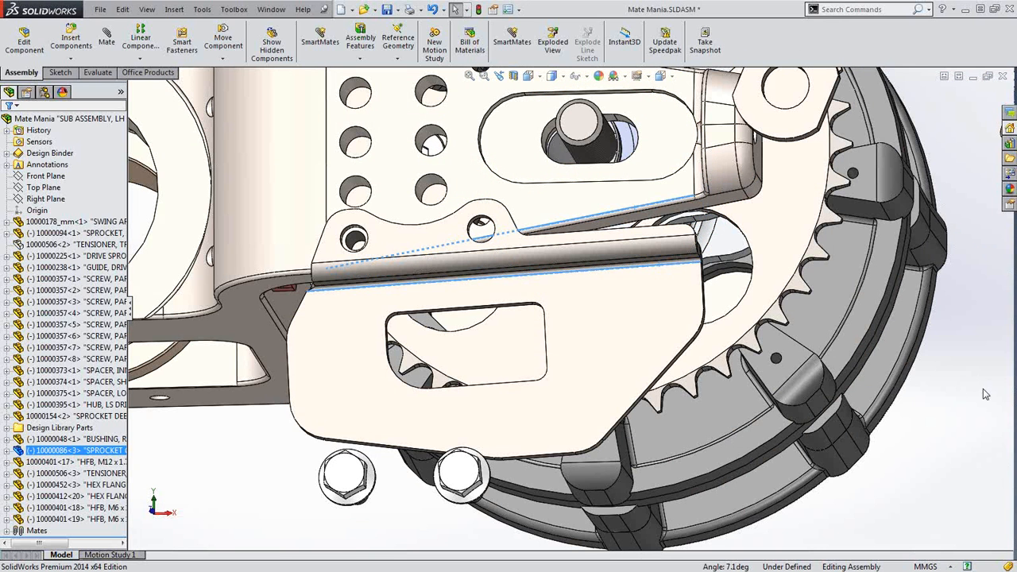
# Mate the rod's lower edge parallel to the swing-arm edge
pyautogui.click(620, 272)
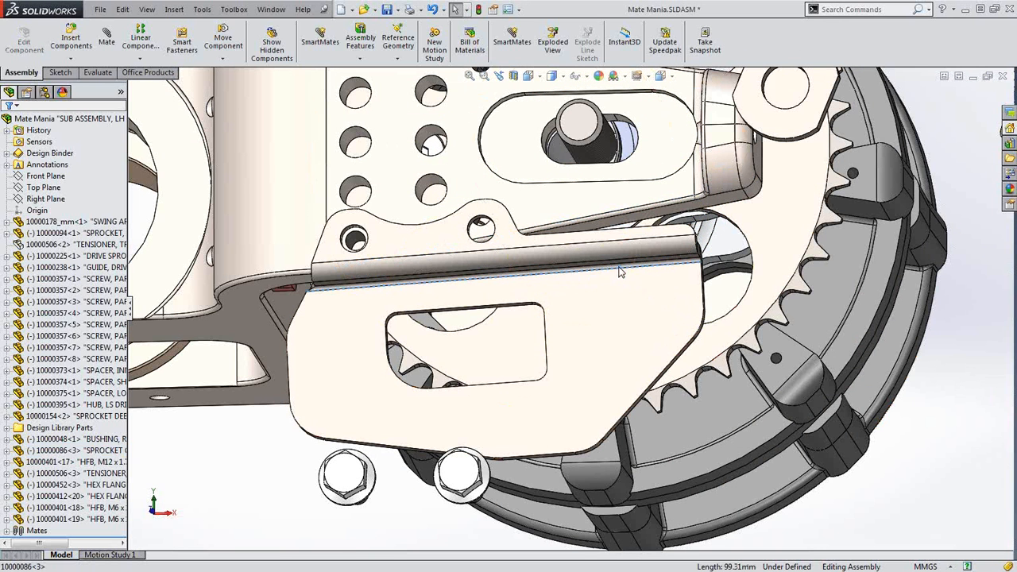
pyautogui.keyDown('ctrl'); pyautogui.click(599, 219); pyautogui.keyUp('ctrl')
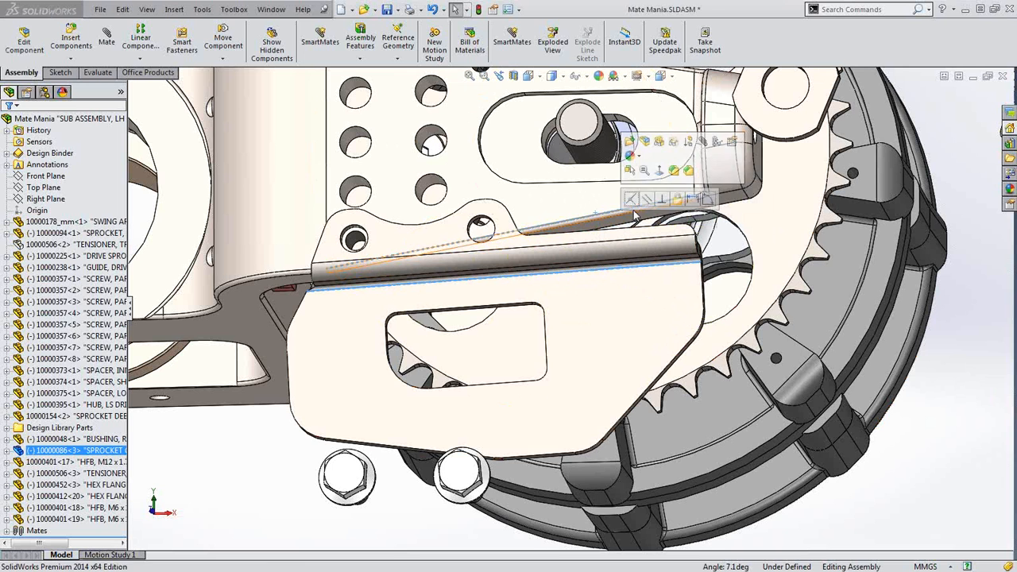
pyautogui.click(703, 142)
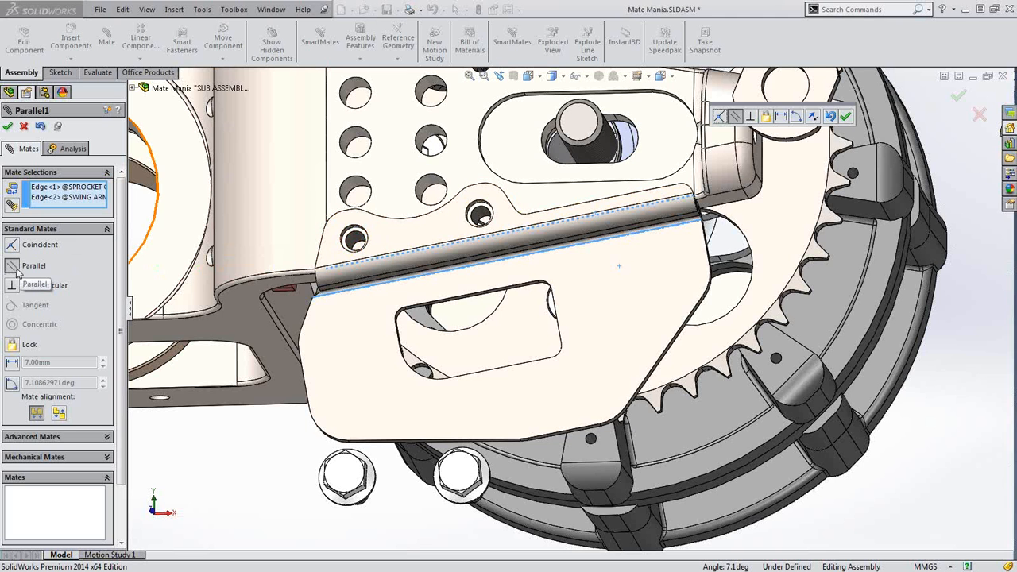
pyautogui.click(8, 126)
pyautogui.click(8, 126)
pyautogui.scroll(3, 533, 310)
pyautogui.moveTo(534, 310); pyautogui.dragTo(601, 418, button='middle')
pyautogui.scroll(-5, 600, 418)
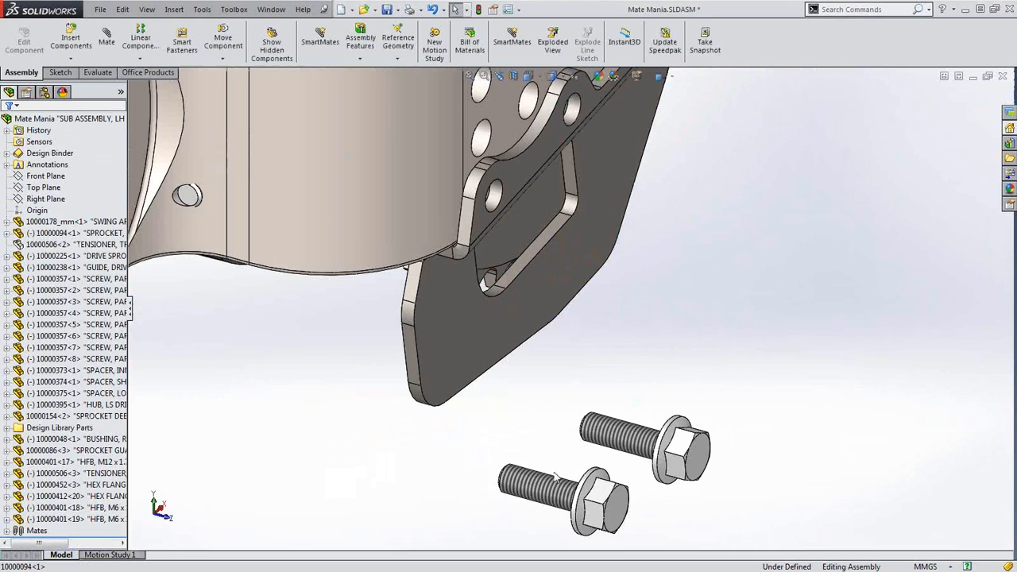
# SmartMate the first bolt concentrically into a guide plate hole
pyautogui.moveTo(556, 489); pyautogui.dragTo(658, 282)
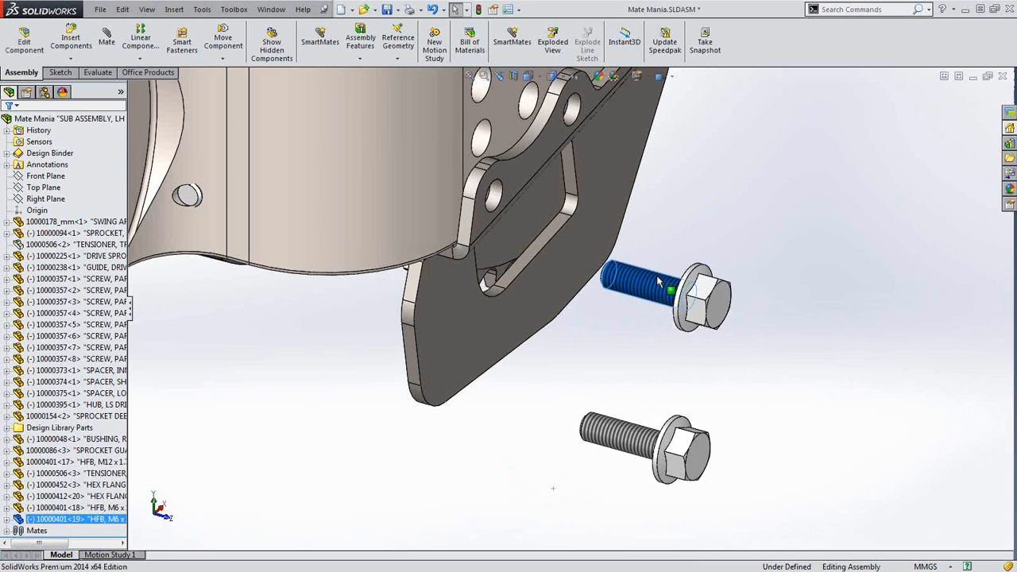
pyautogui.keyDown('ctrl'); pyautogui.click(498, 198); pyautogui.keyUp('ctrl')
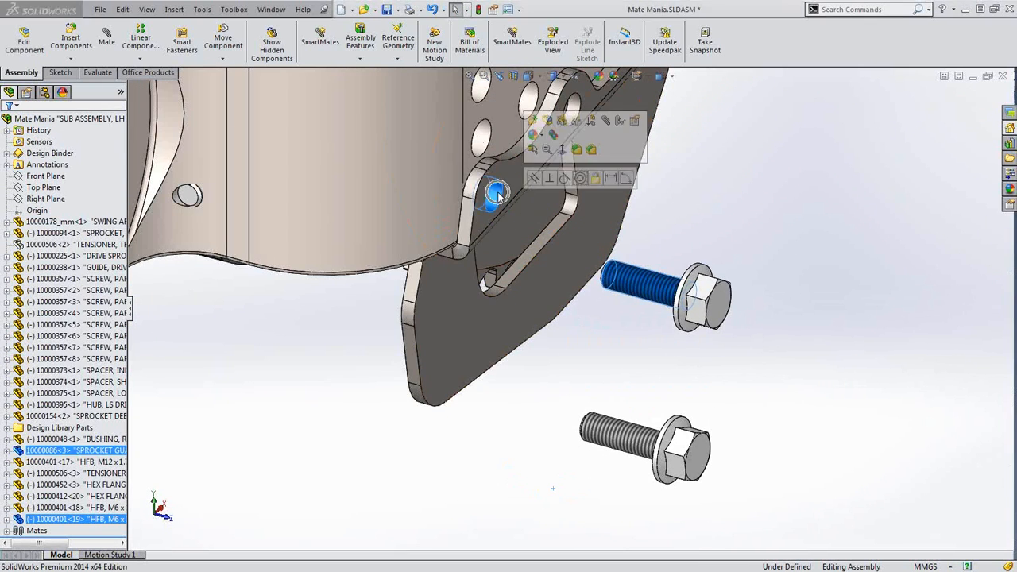
pyautogui.click(580, 180)
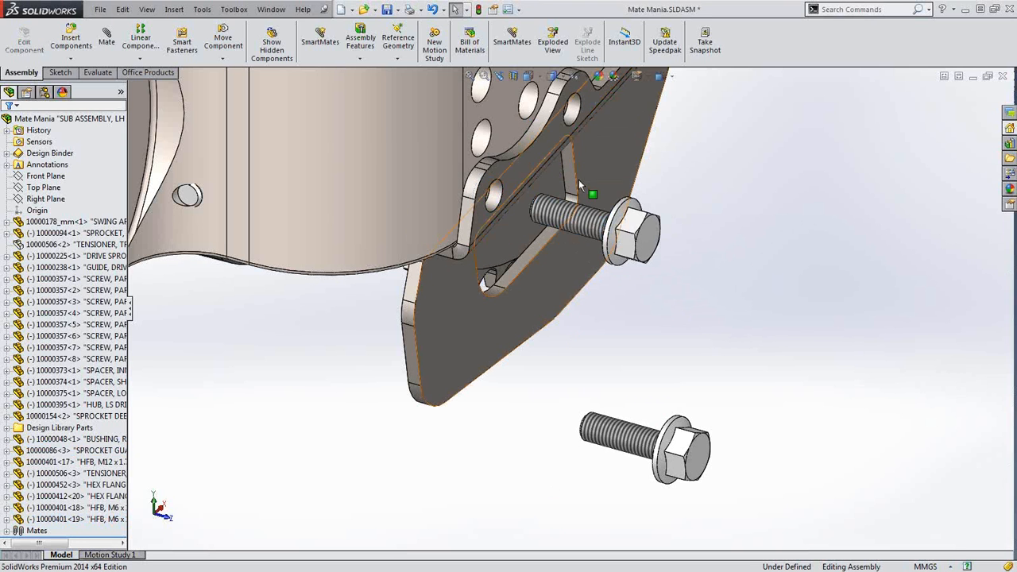
pyautogui.moveTo(637, 227)
pyautogui.mouseDown()
pyautogui.moveTo(611, 222)
pyautogui.moveTo(649, 230)
pyautogui.mouseUp()
pyautogui.scroll(-2, 569, 216)
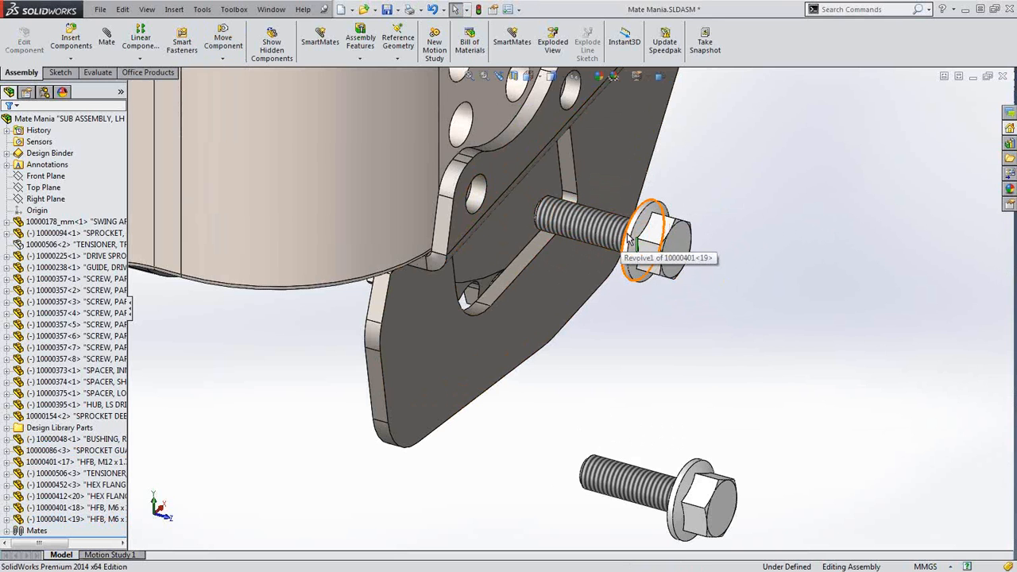
pyautogui.keyDown('alt'); pyautogui.moveTo(628, 239); pyautogui.dragTo(526, 159); pyautogui.keyUp('alt')
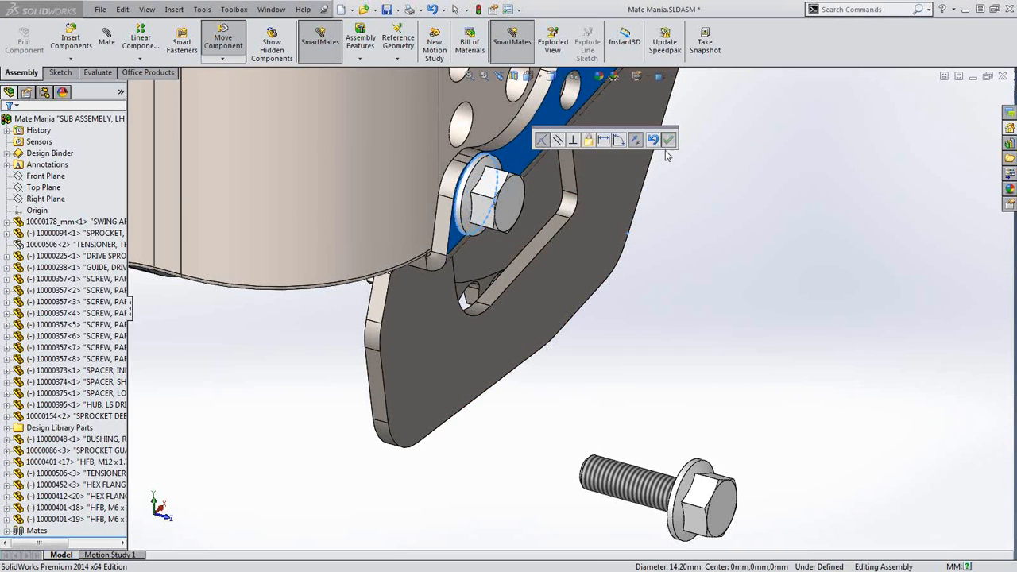
pyautogui.click(669, 140)
# Drop the second M6 flange bolt into the upper plate hole with Lock Rotation on
pyautogui.moveTo(658, 465); pyautogui.dragTo(747, 129)
pyautogui.scroll(3, 666, 157)
pyautogui.scroll(-3, 653, 184)
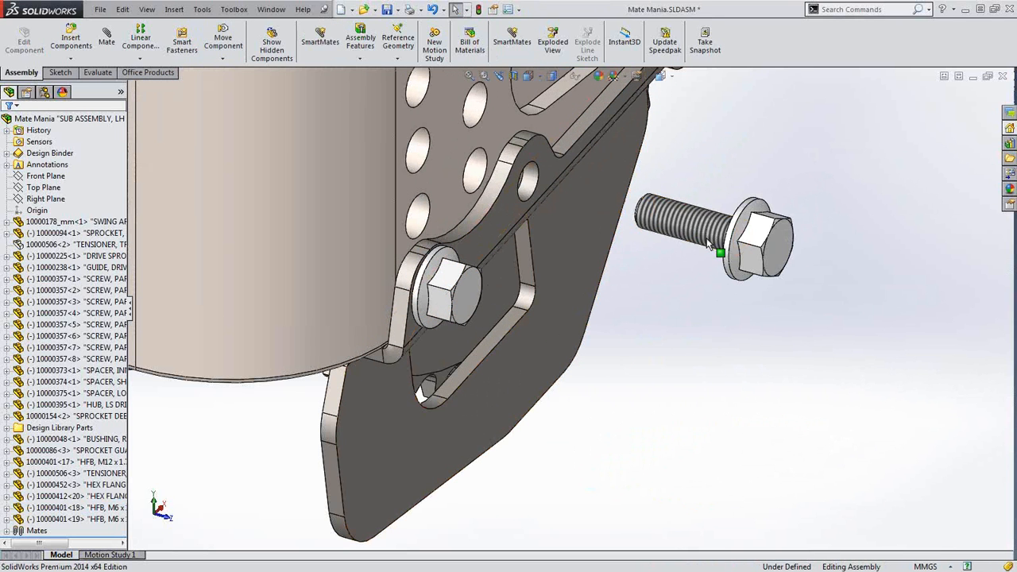
pyautogui.click(450, 312)
pyautogui.moveTo(453, 317); pyautogui.dragTo(471, 277)
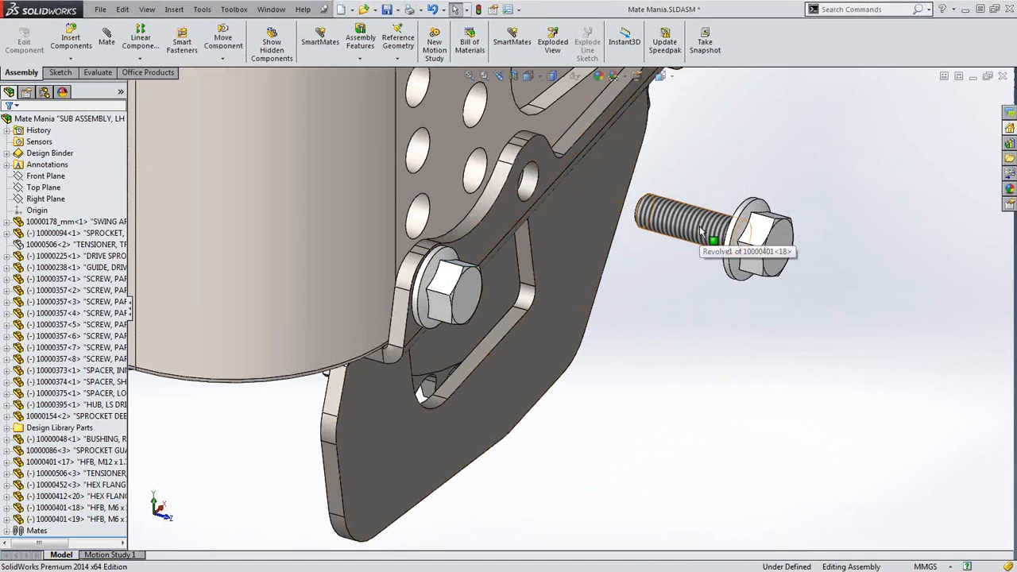
pyautogui.keyDown('alt'); pyautogui.moveTo(701, 231); pyautogui.dragTo(529, 183); pyautogui.keyUp('alt')
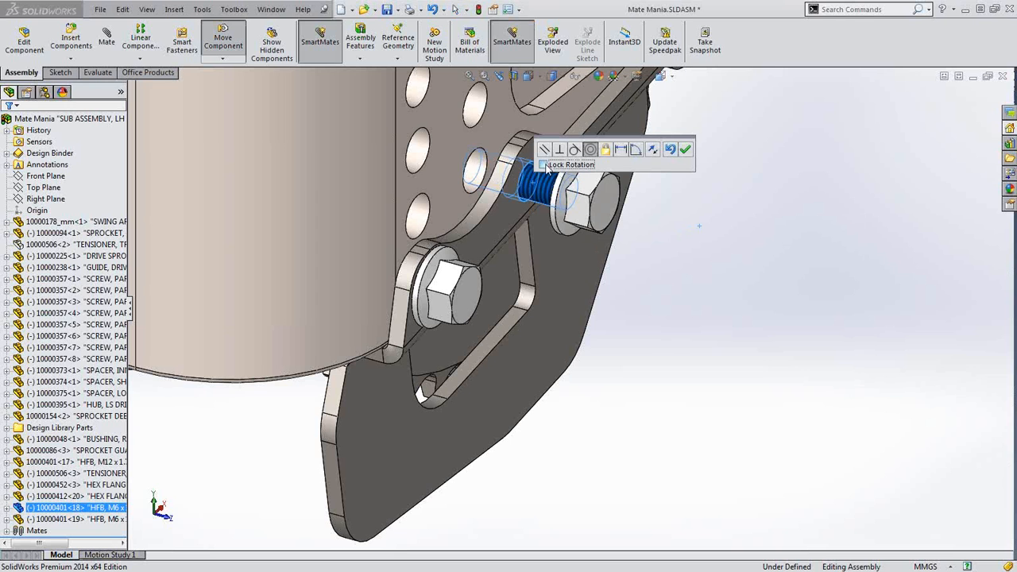
pyautogui.click(544, 165)
pyautogui.click(686, 150)
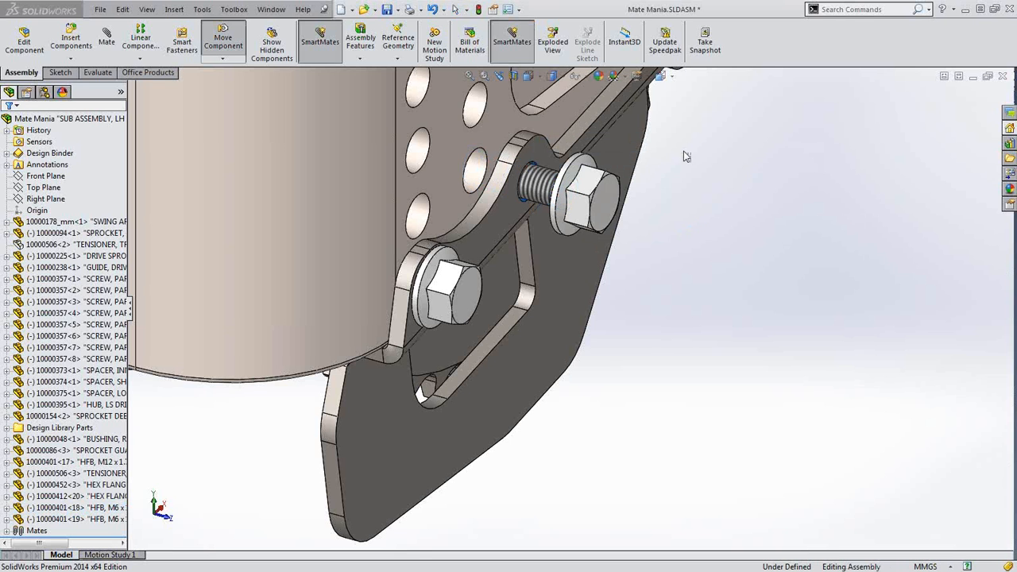
pyautogui.moveTo(557, 177); pyautogui.dragTo(603, 189)
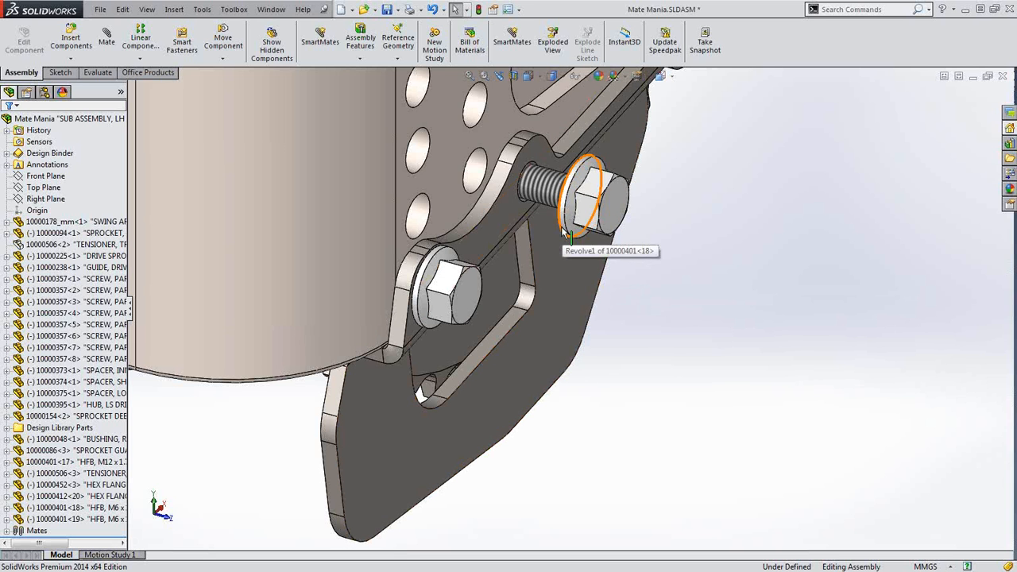
# Make bolt 10000401<18>'s flange edge coincident with the guide plate face
pyautogui.keyDown('alt'); pyautogui.moveTo(564, 232); pyautogui.dragTo(511, 222); pyautogui.keyUp('alt')
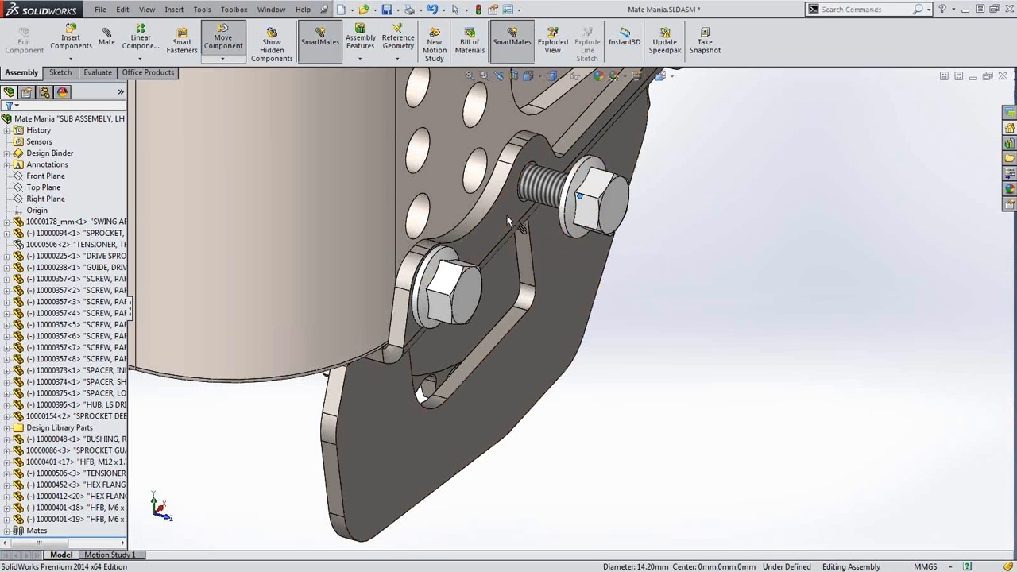
pyautogui.moveTo(521, 214)
pyautogui.keyDown('alt'); pyautogui.mouseDown()
pyautogui.moveTo(559, 218)
pyautogui.moveTo(517, 214)
pyautogui.mouseUp(); pyautogui.keyUp('alt')
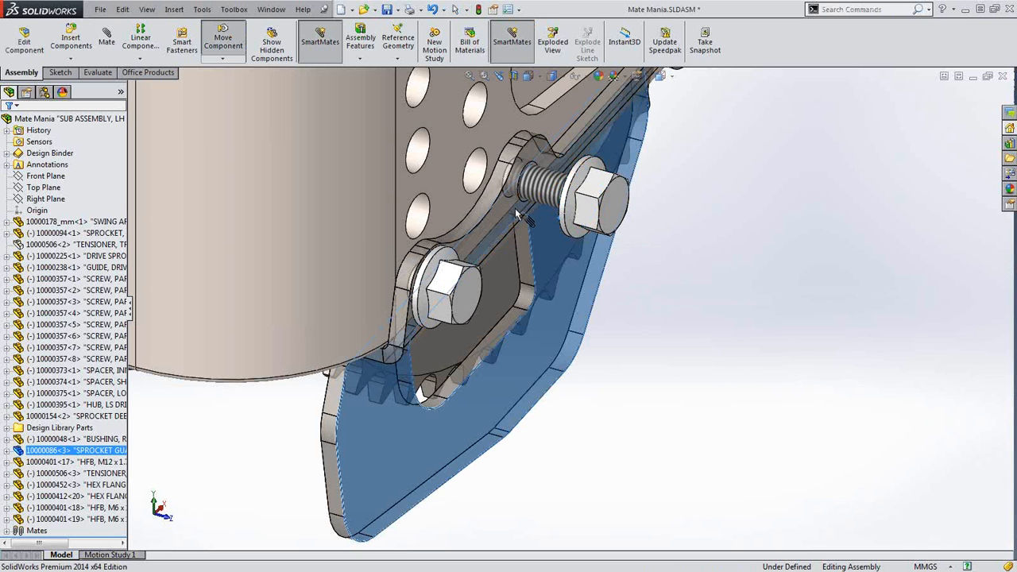
pyautogui.click(715, 290)
pyautogui.moveTo(663, 261); pyautogui.dragTo(680, 259, button='middle')
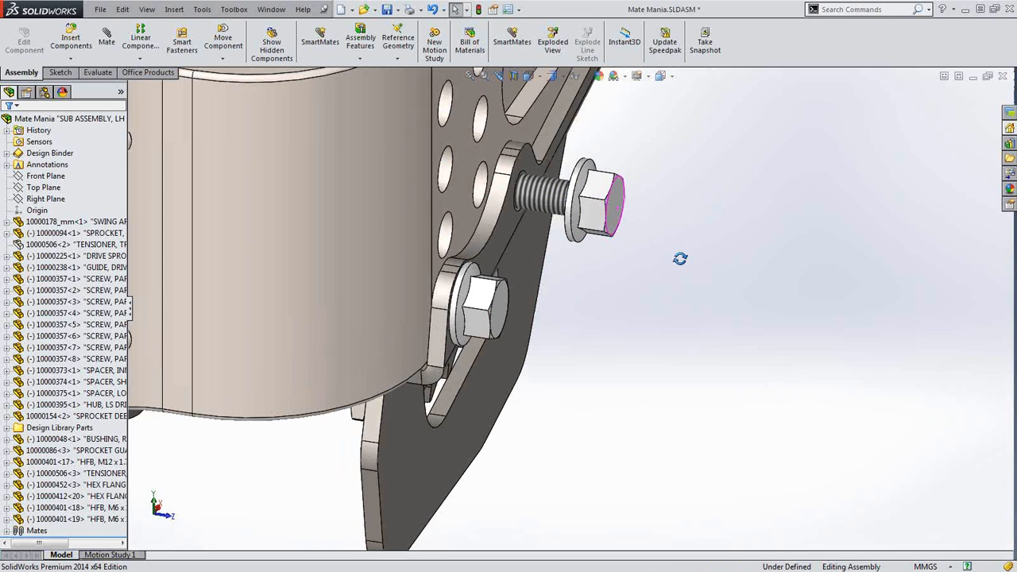
pyautogui.click(569, 231)
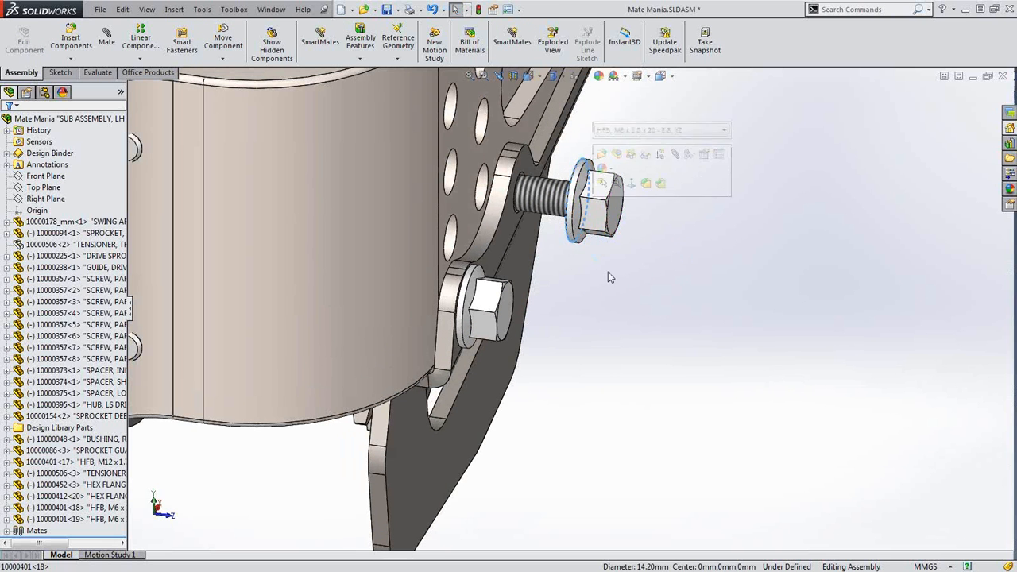
pyautogui.moveTo(609, 272); pyautogui.dragTo(553, 274, button='middle')
pyautogui.keyDown('ctrl'); pyautogui.click(521, 226); pyautogui.keyUp('ctrl')
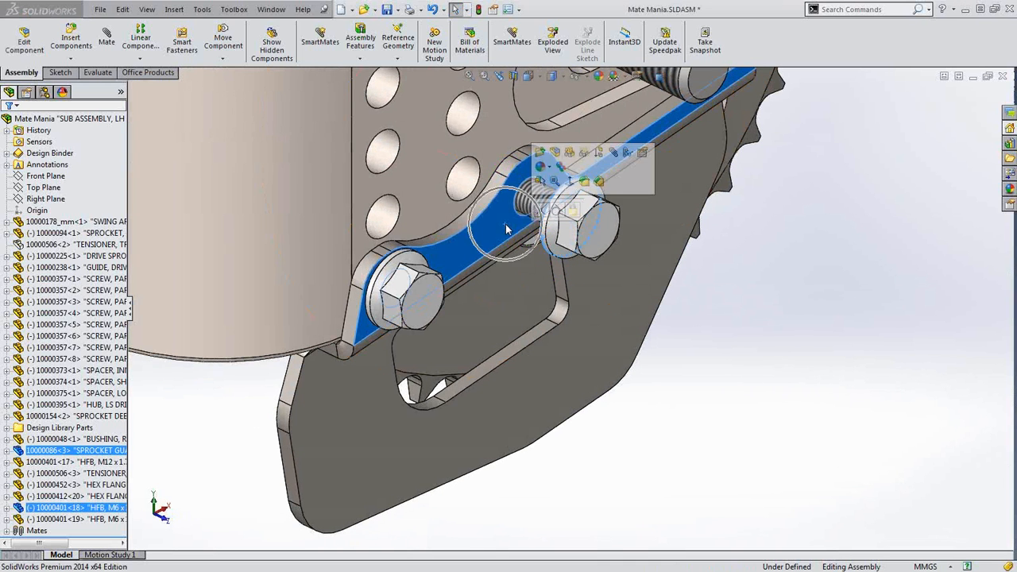
pyautogui.click(547, 213)
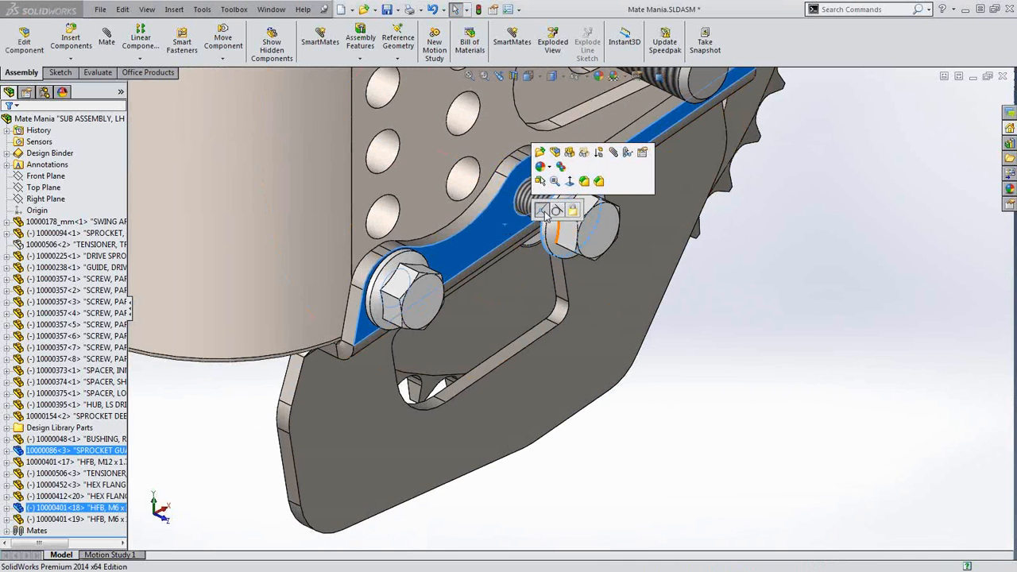
pyautogui.scroll(3, 827, 314)
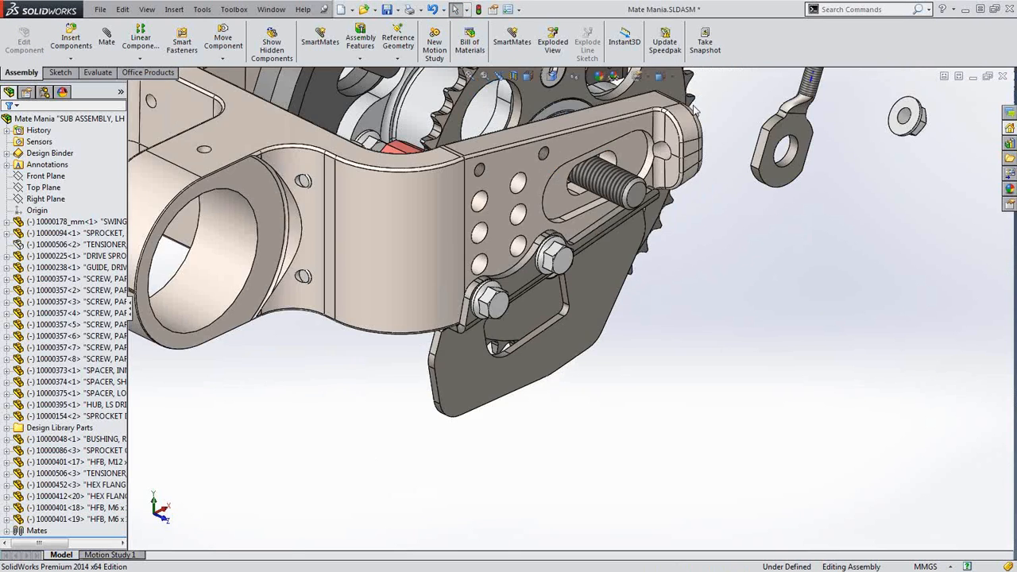
# Mate the tensioner rod's eye concentric to the threaded stud with a SmartMate
pyautogui.scroll(-3, 694, 110)
pyautogui.keyDown('alt'); pyautogui.moveTo(848, 242); pyautogui.dragTo(543, 267); pyautogui.keyUp('alt')
pyautogui.click(680, 236)
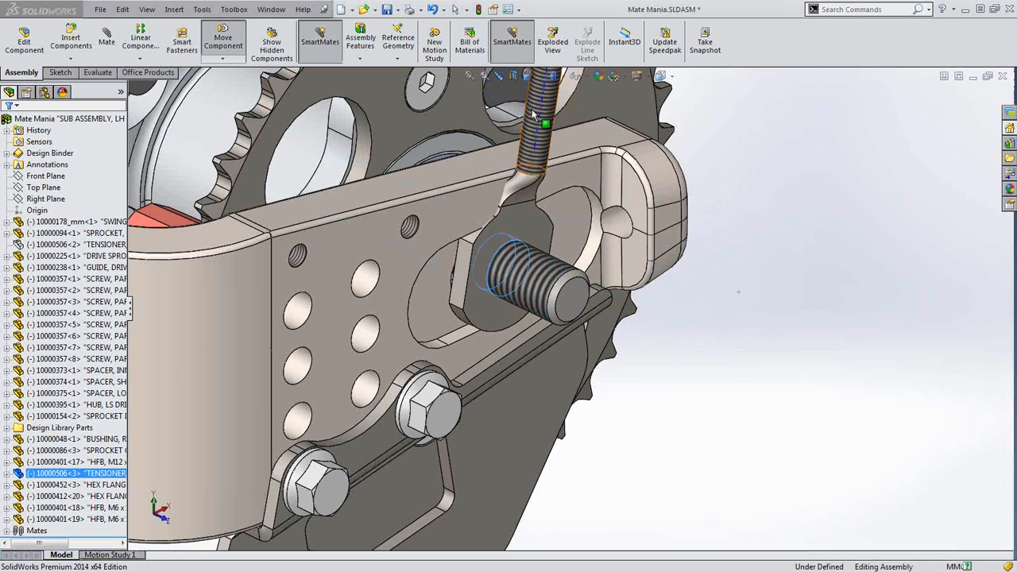
# Align the tensioner rod with the swing-arm hole axis and drop a flange nut onto its end
pyautogui.keyDown('alt'); pyautogui.moveTo(531, 121); pyautogui.dragTo(621, 230); pyautogui.keyUp('alt')
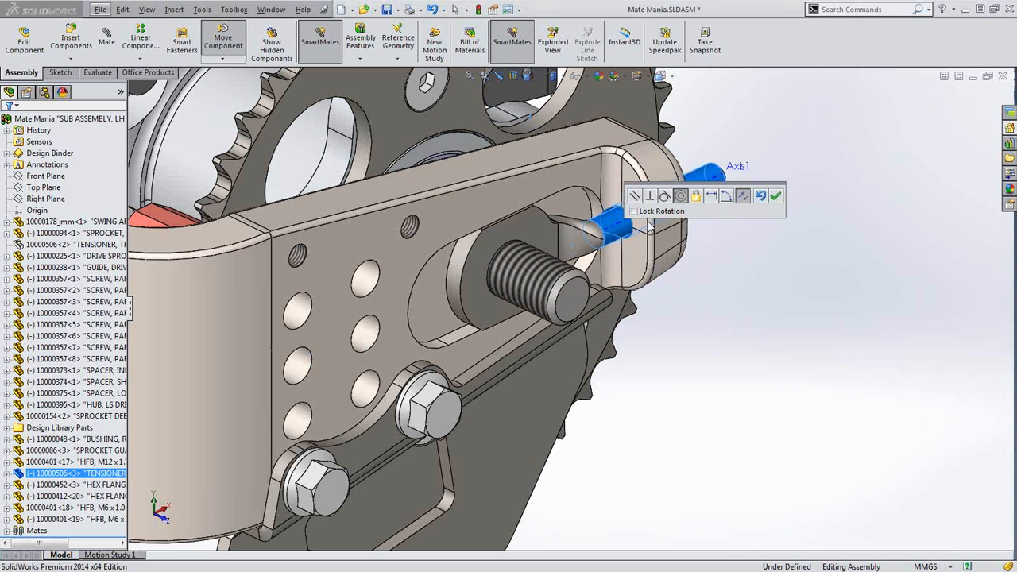
pyautogui.click(778, 197)
pyautogui.scroll(4, 786, 247)
pyautogui.scroll(-4, 777, 248)
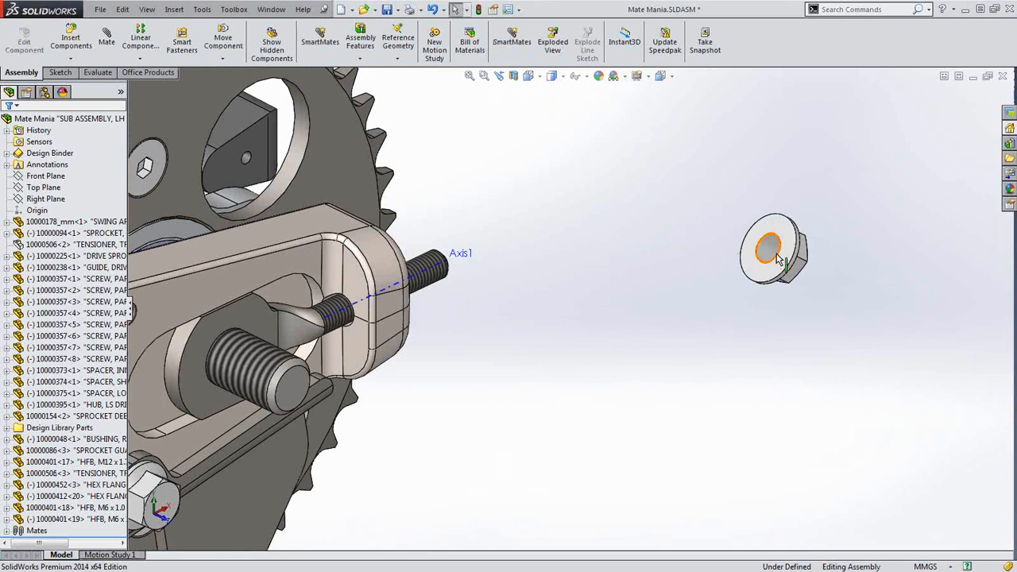
pyautogui.keyDown('alt'); pyautogui.moveTo(779, 258); pyautogui.dragTo(433, 274); pyautogui.keyUp('alt')
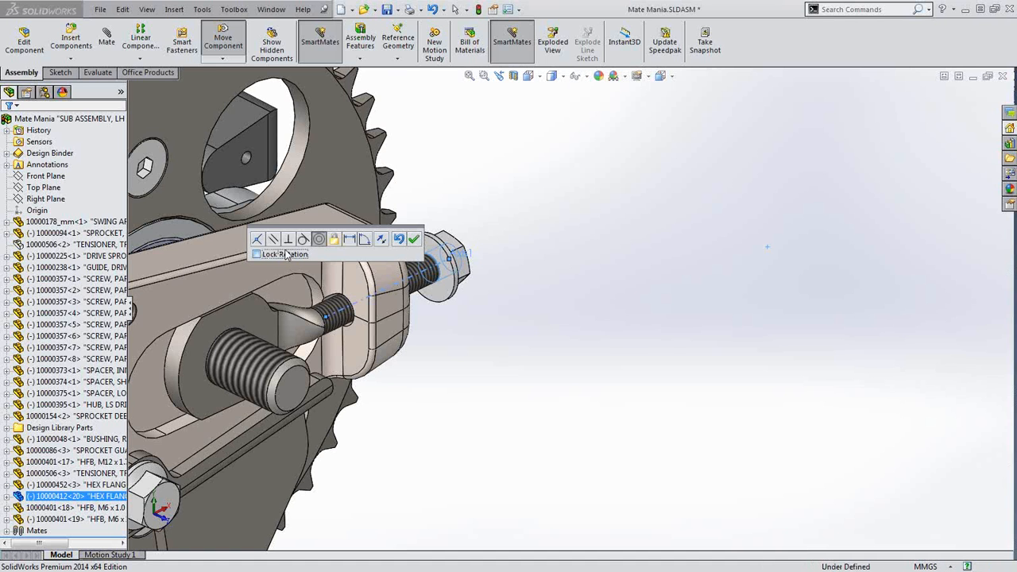
# Make flange nuts concentric on the rod end and the stud, locking the stud nut's rotation
pyautogui.click(413, 238)
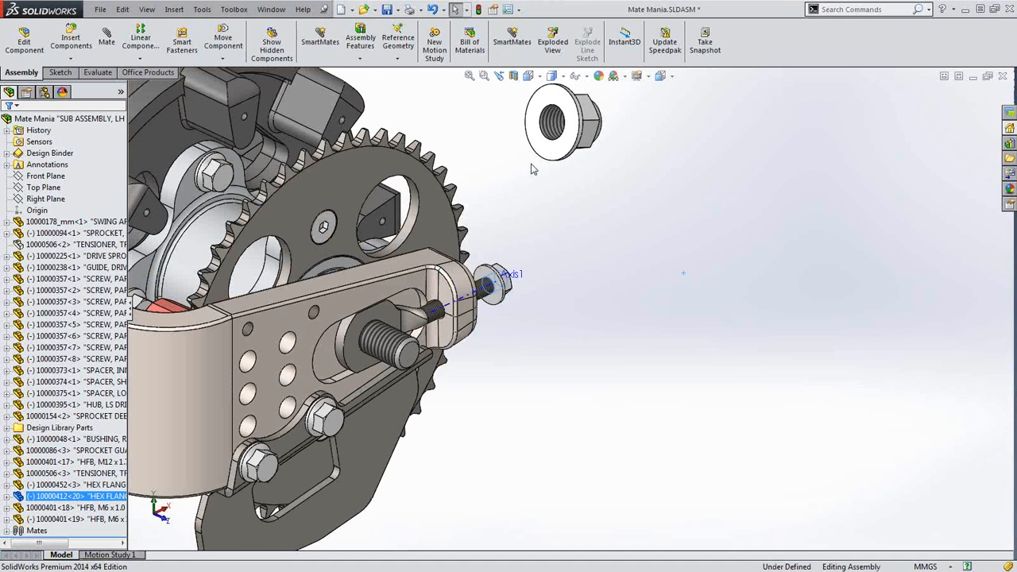
pyautogui.keyDown('alt'); pyautogui.moveTo(543, 149); pyautogui.dragTo(399, 350); pyautogui.keyUp('alt')
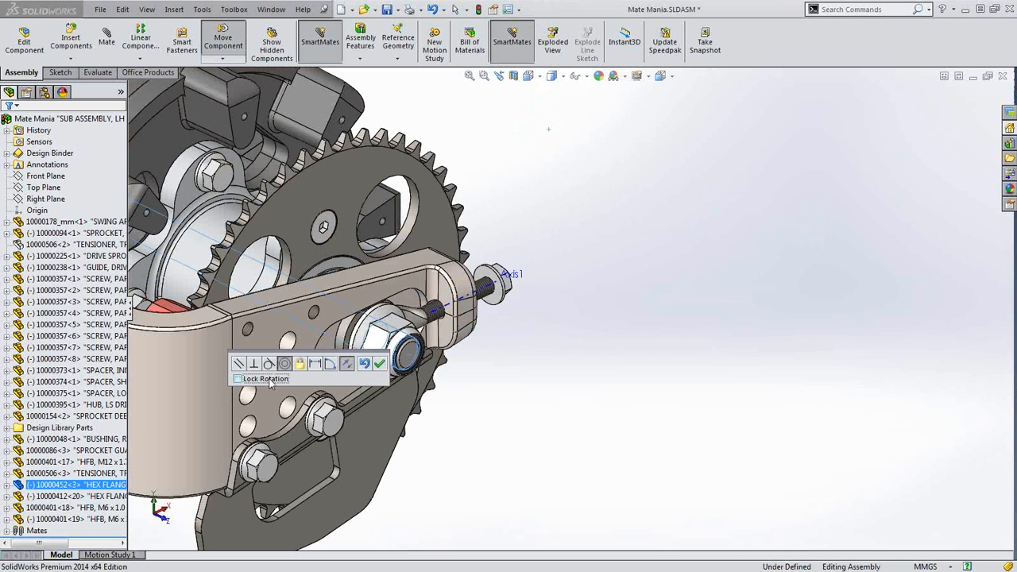
pyautogui.click(237, 379)
pyautogui.click(380, 364)
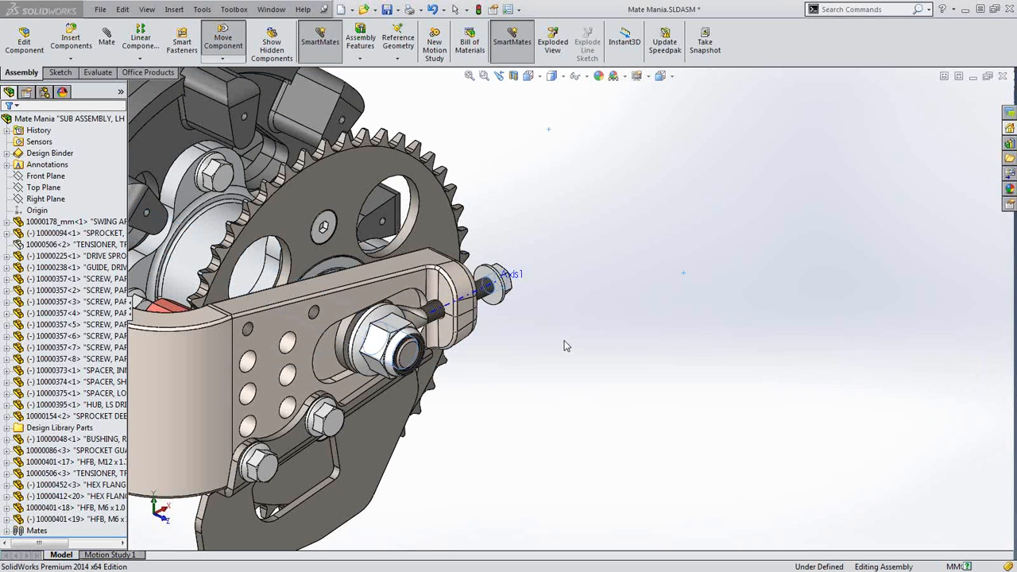
# Mate the nut's flange face coincident with the swing-arm face to fully define the subassembly
pyautogui.scroll(-5, 557, 336)
pyautogui.scroll(-3, 493, 253)
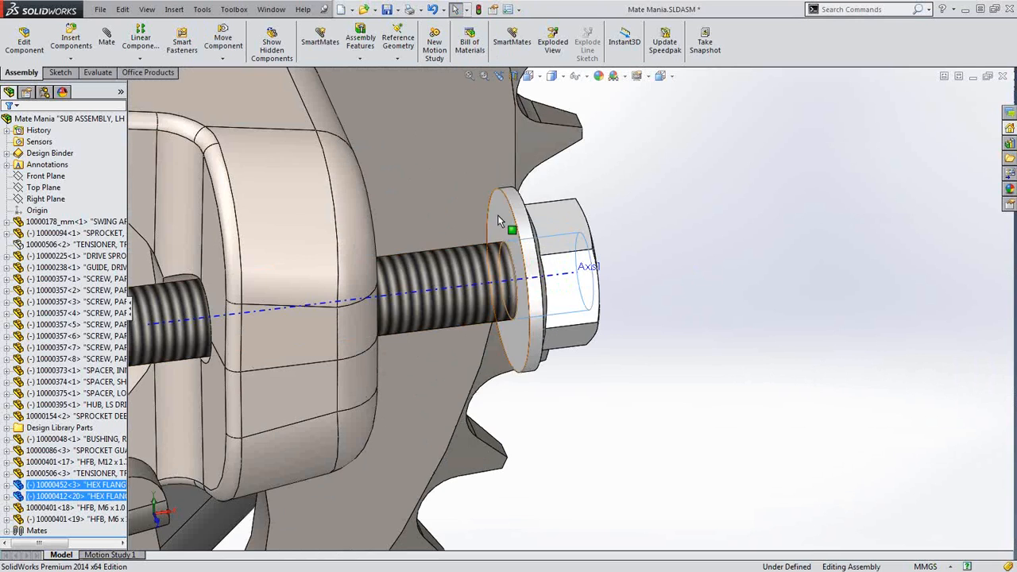
pyautogui.click(497, 214)
pyautogui.moveTo(482, 252); pyautogui.dragTo(394, 263, button='middle')
pyautogui.keyDown('ctrl'); pyautogui.click(413, 185); pyautogui.keyUp('ctrl')
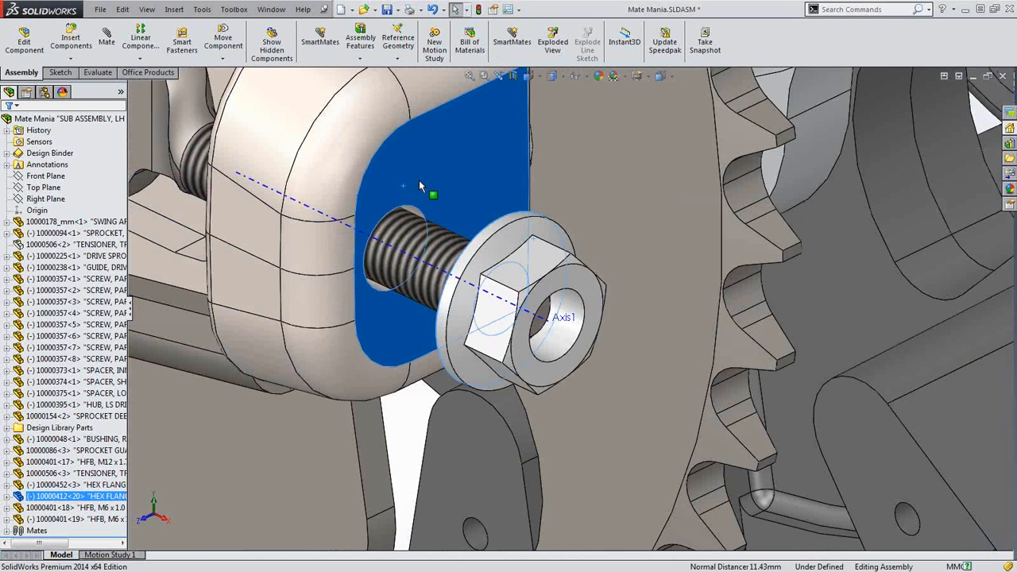
pyautogui.click(440, 172)
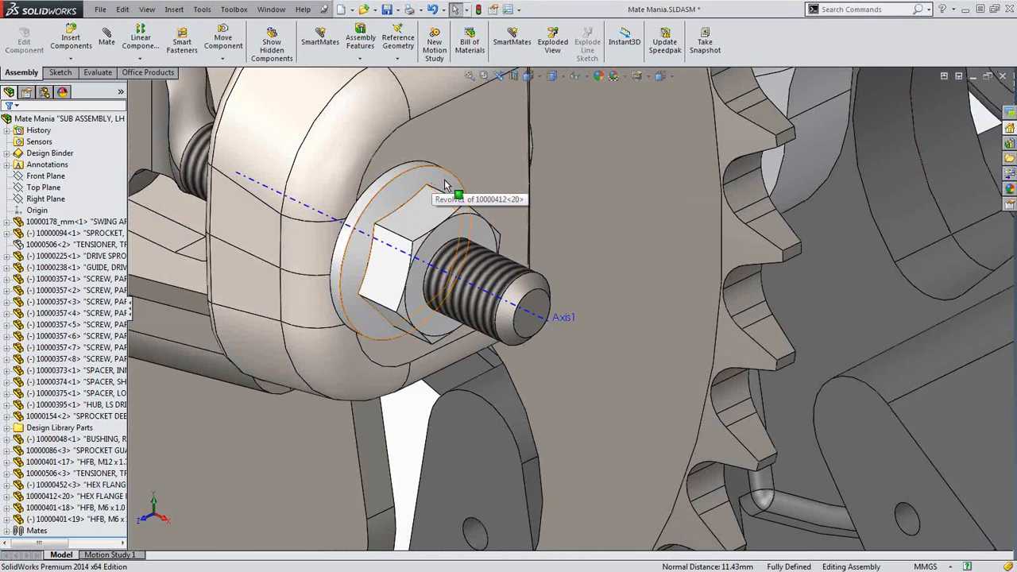
pyautogui.scroll(4, 508, 318)
pyautogui.scroll(5, 479, 413)
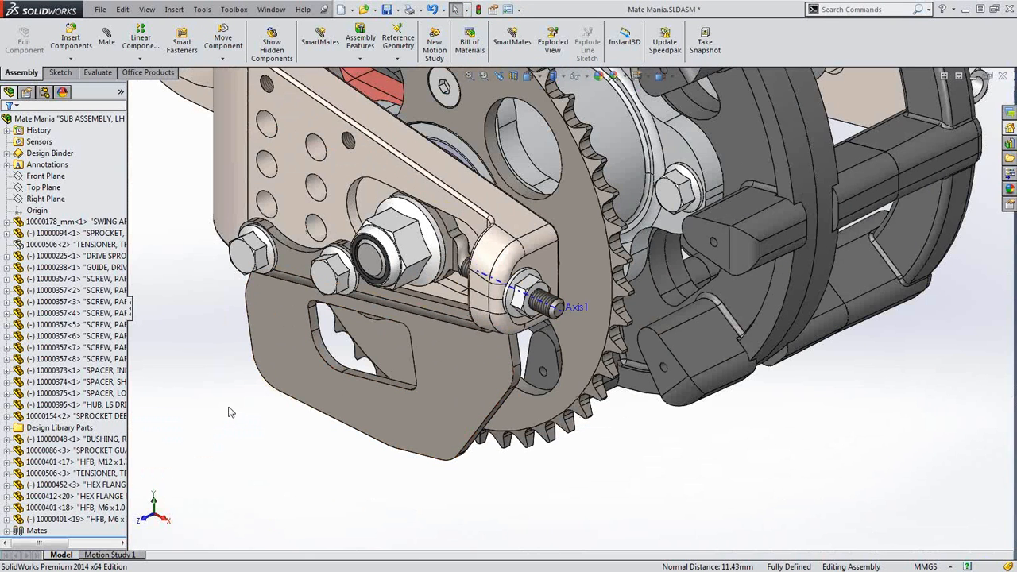
pyautogui.scroll(3, 228, 412)
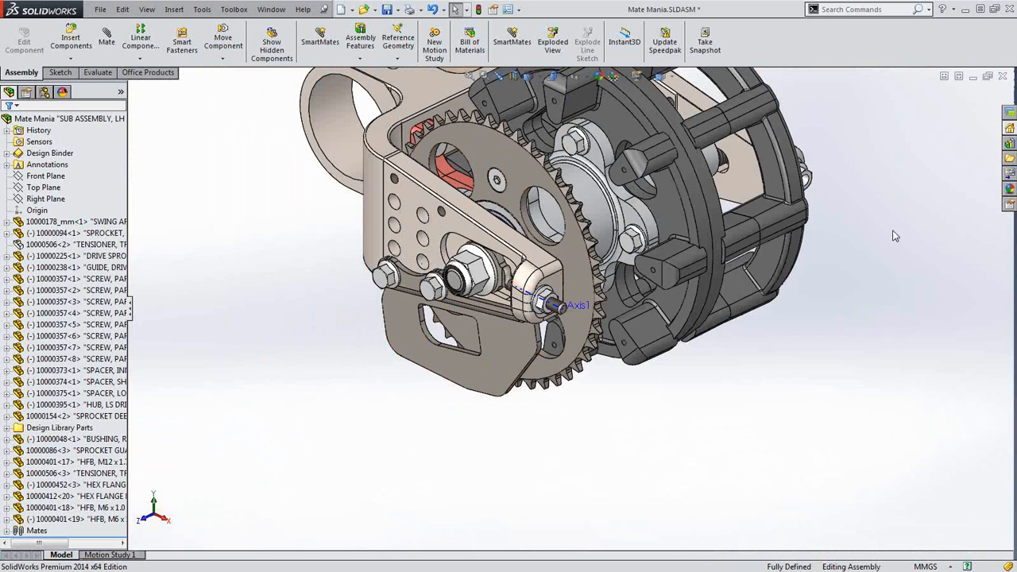
# Discard Mate Mania, open Chain_system3.SLDASM from recent documents and show the component pattern types
pyautogui.click(1003, 77)
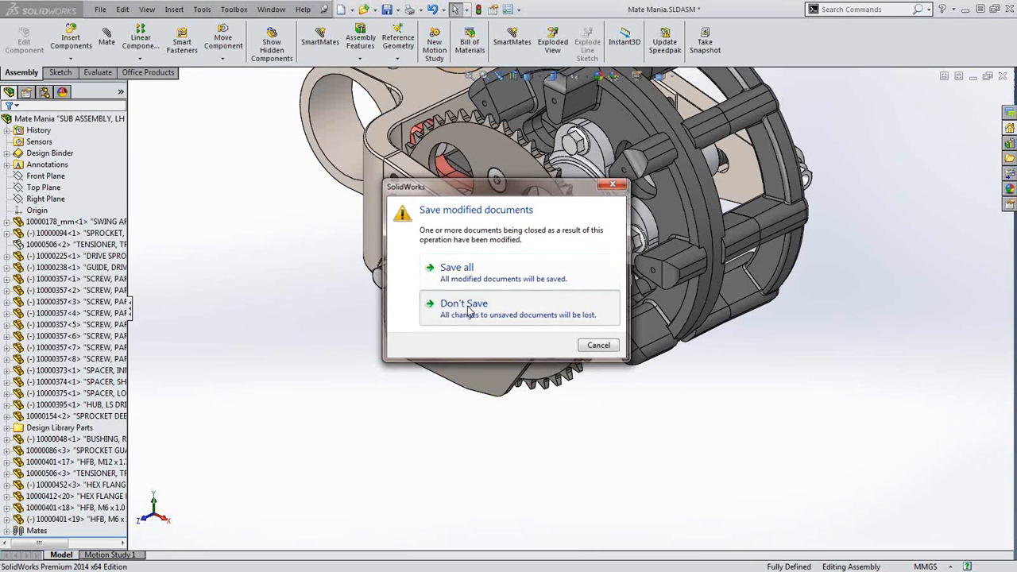
pyautogui.click(471, 309)
pyautogui.press('r')
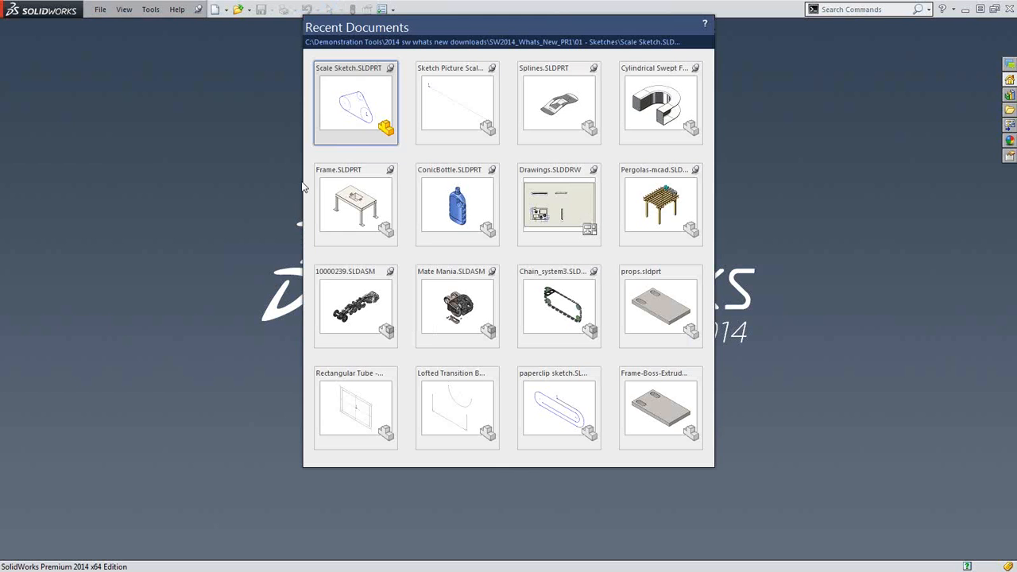
pyautogui.click(548, 308)
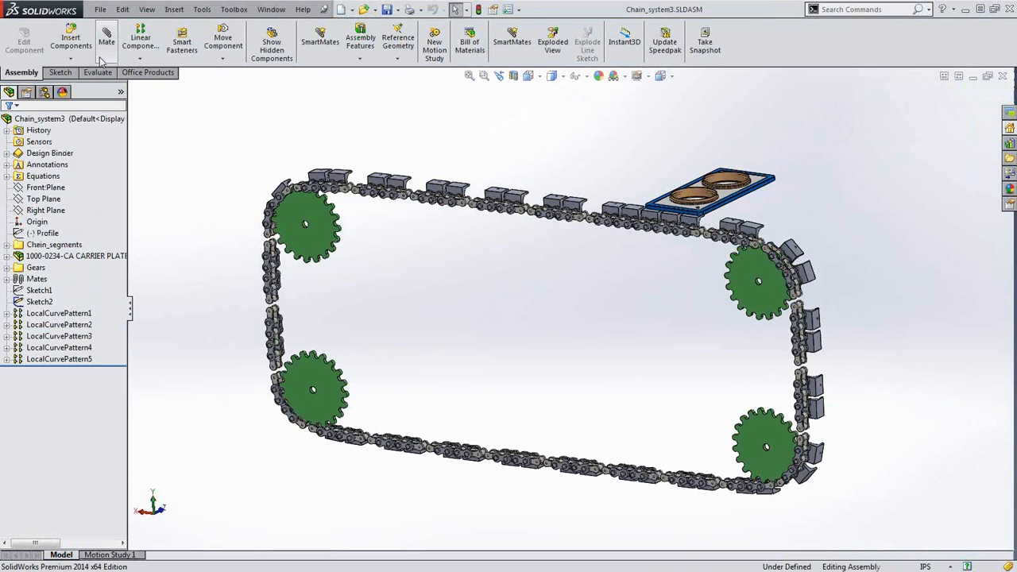
pyautogui.click(141, 60)
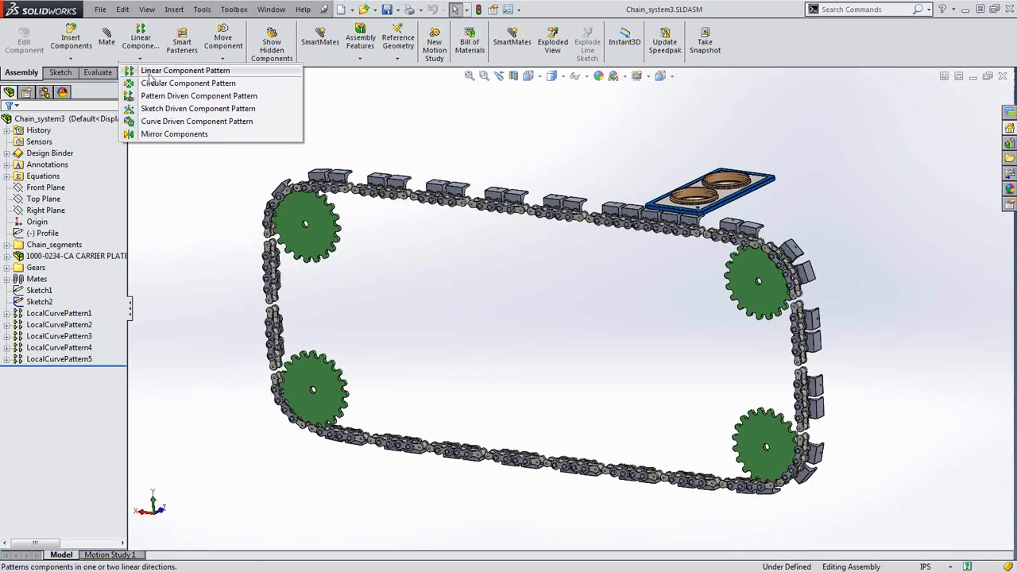
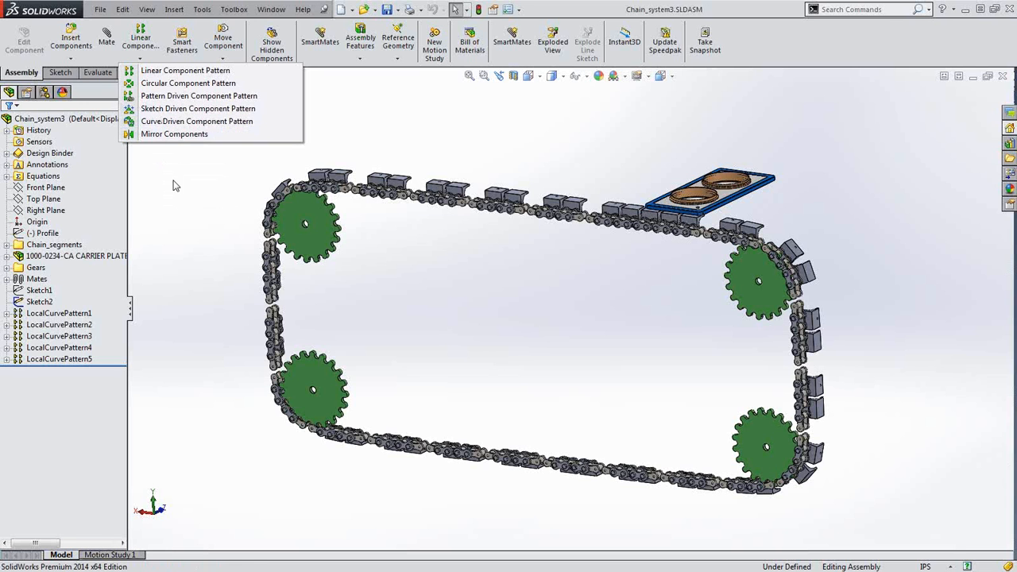
# Start a curve-driven pattern of Support_link<2> and link3<4> along Sketch2
pyautogui.click(171, 122)
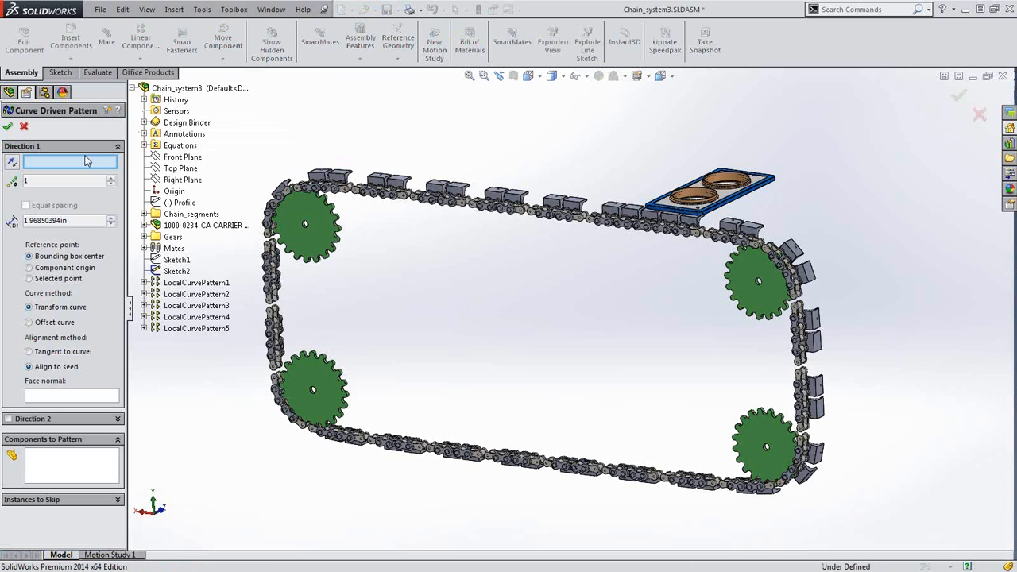
pyautogui.click(174, 271)
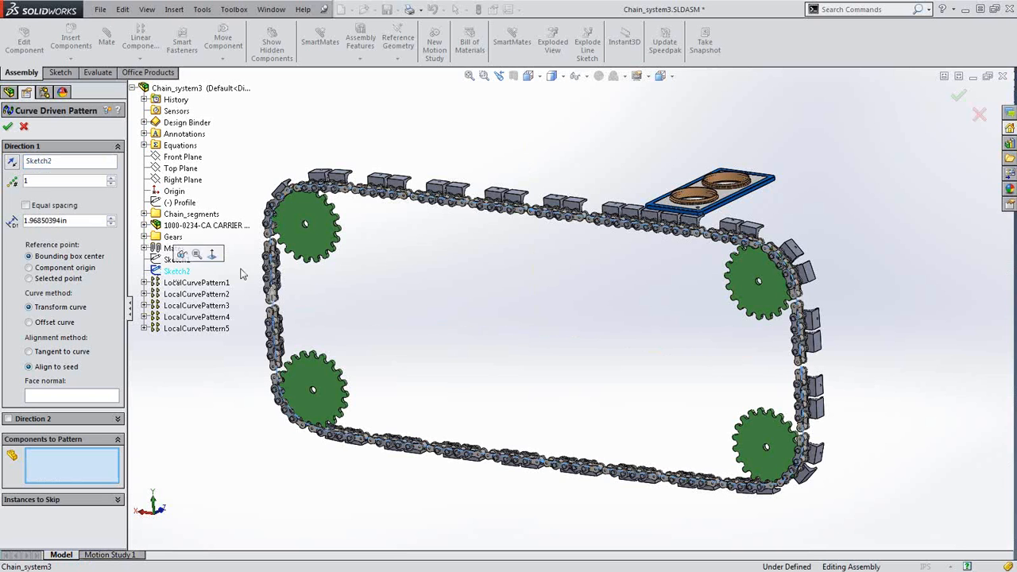
pyautogui.scroll(-5, 710, 252)
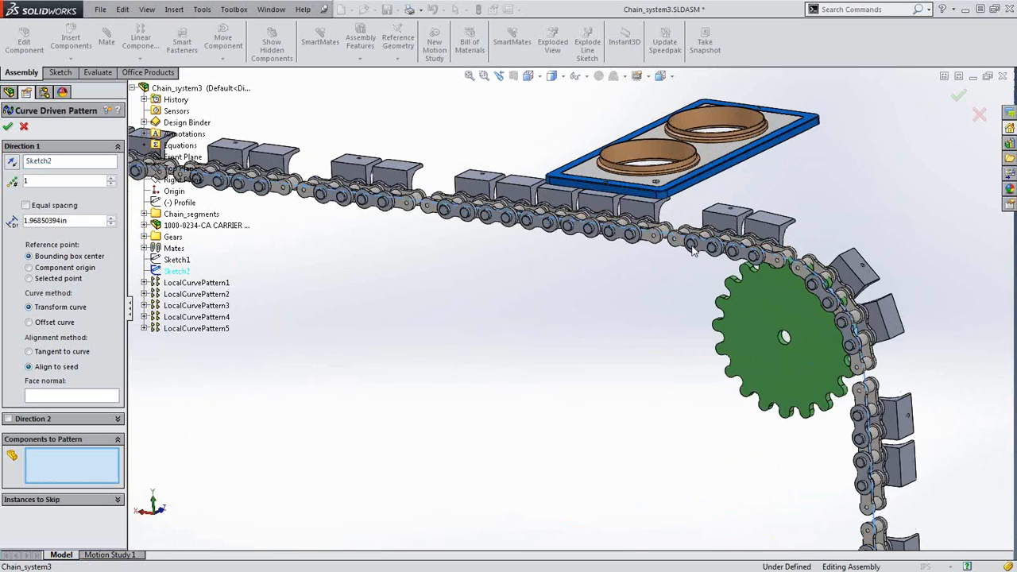
pyautogui.click(523, 197)
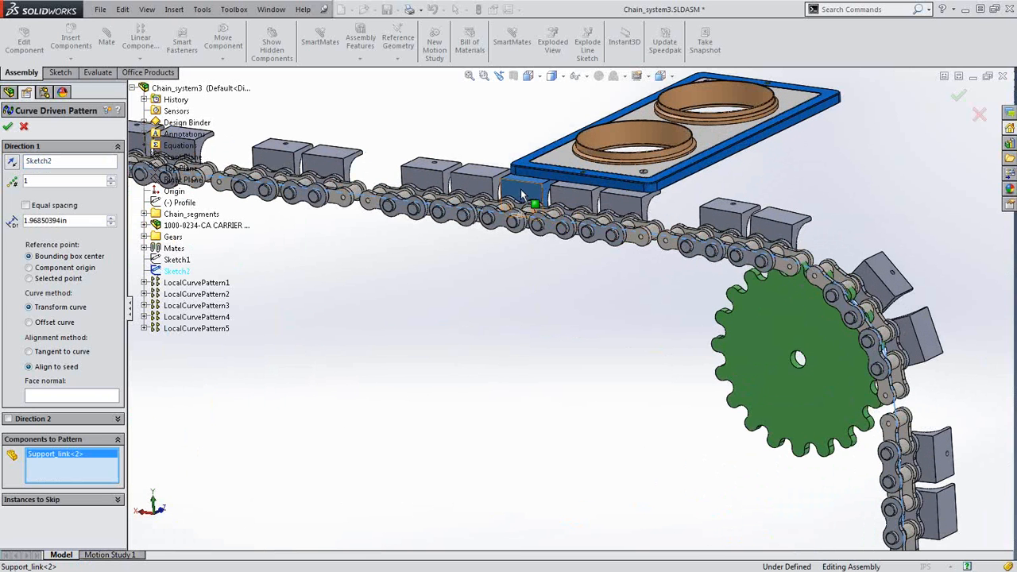
pyautogui.click(503, 222)
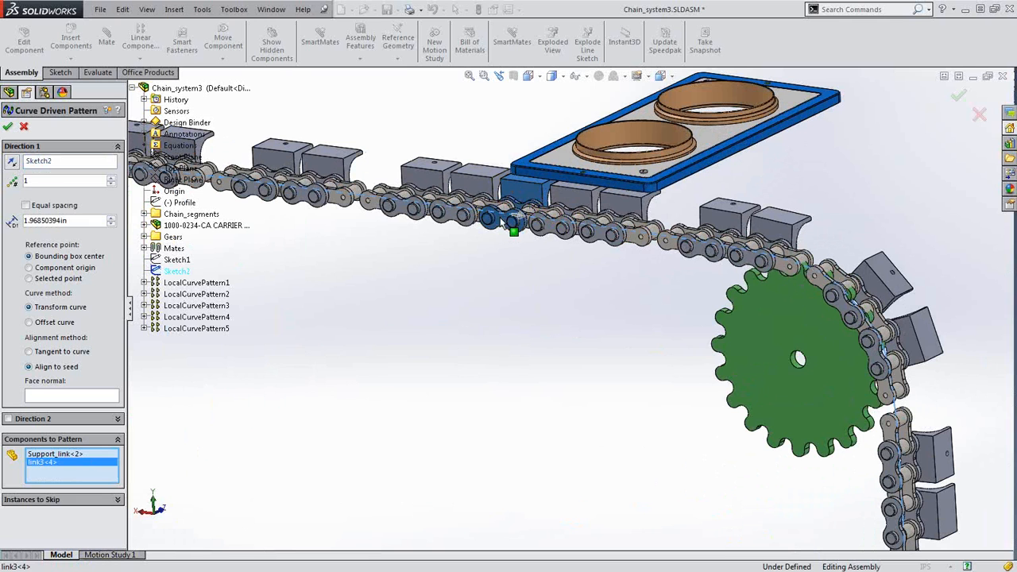
# Set 24 instances at 9 in spacing, offset and tangent to the curve, and confirm
pyautogui.doubleClick(50, 181)
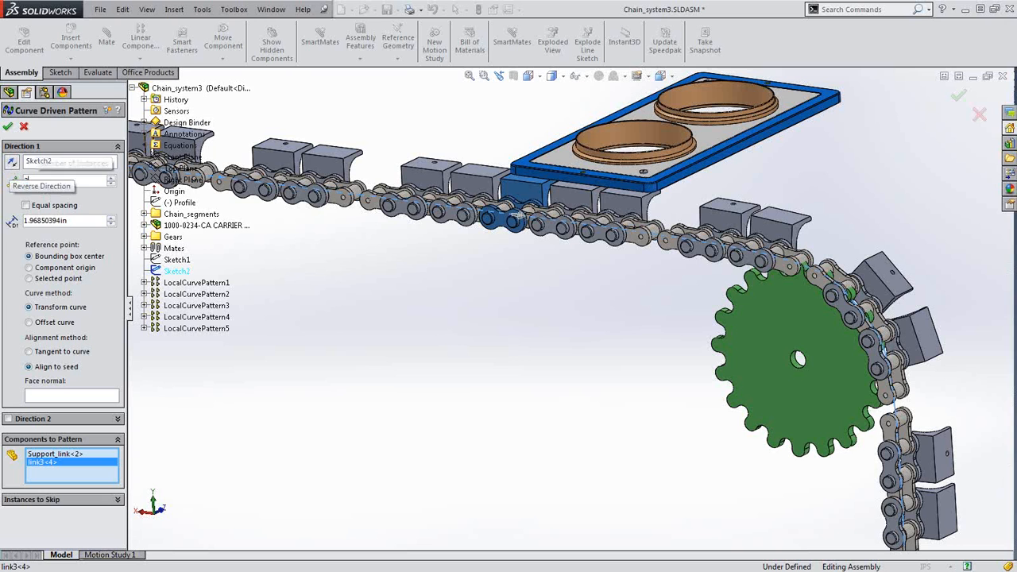
pyautogui.write('24')
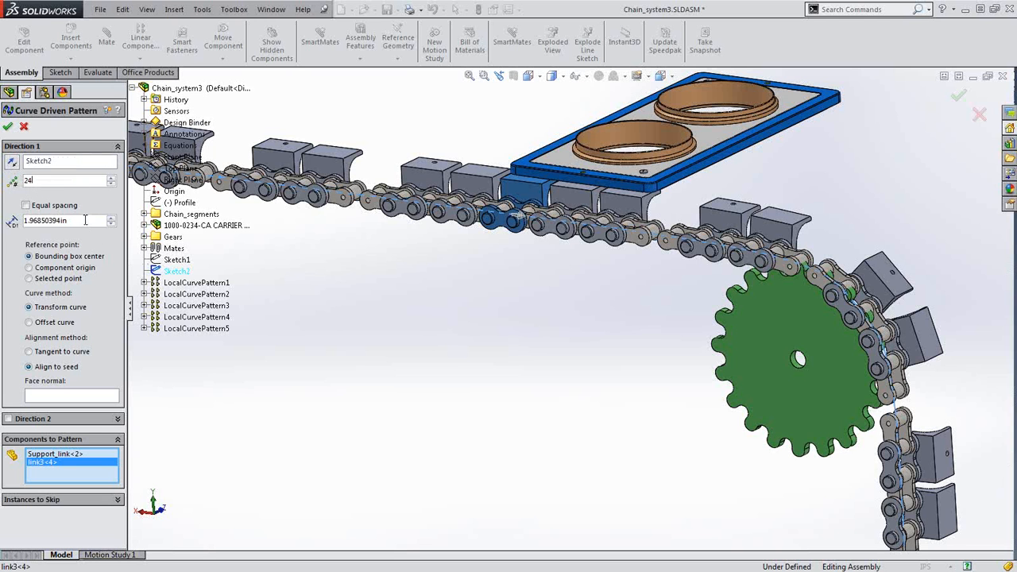
pyautogui.moveTo(86, 220); pyautogui.dragTo(2, 212)
pyautogui.write('9')
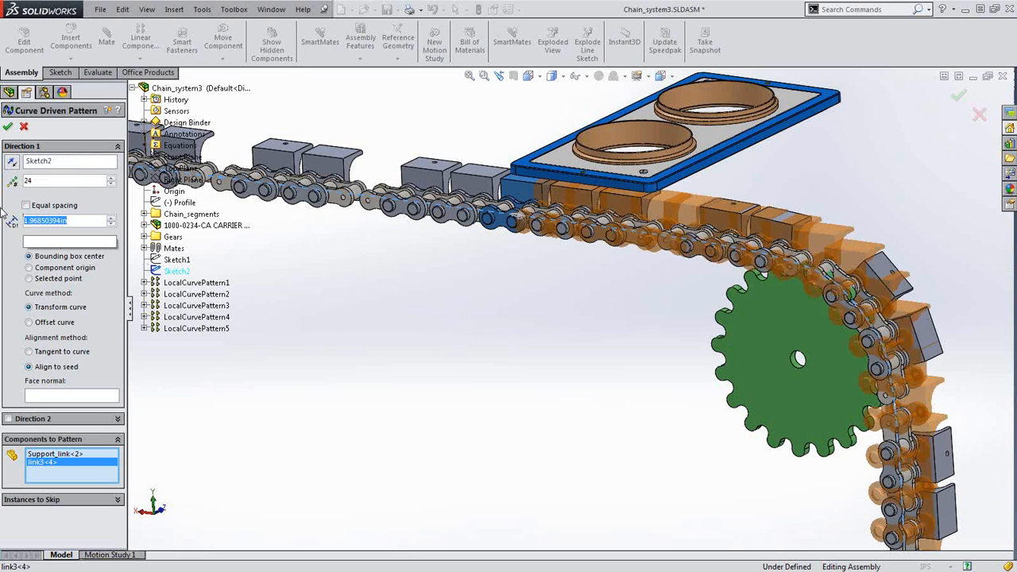
pyautogui.press('Return')
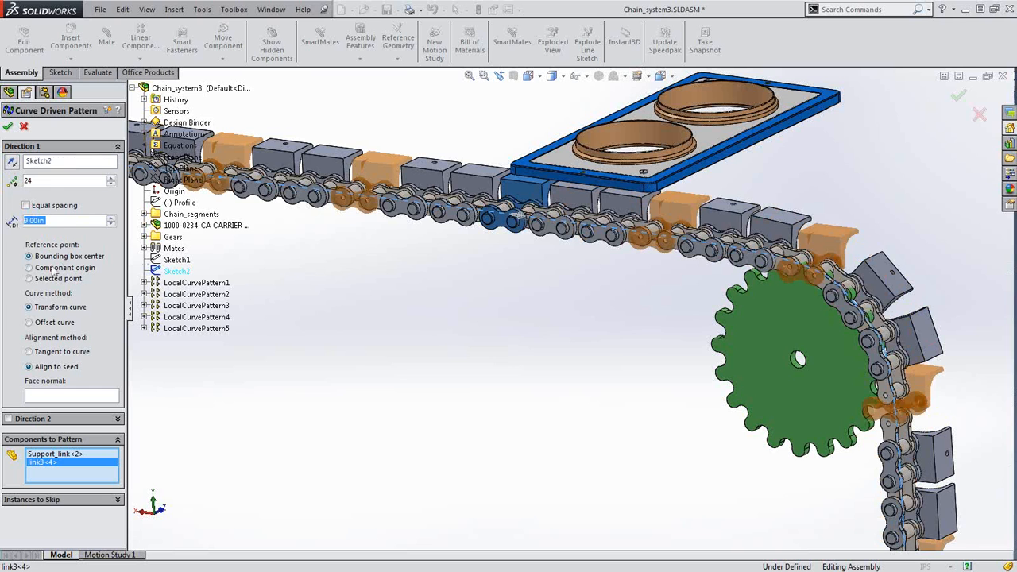
pyautogui.click(39, 324)
pyautogui.click(41, 323)
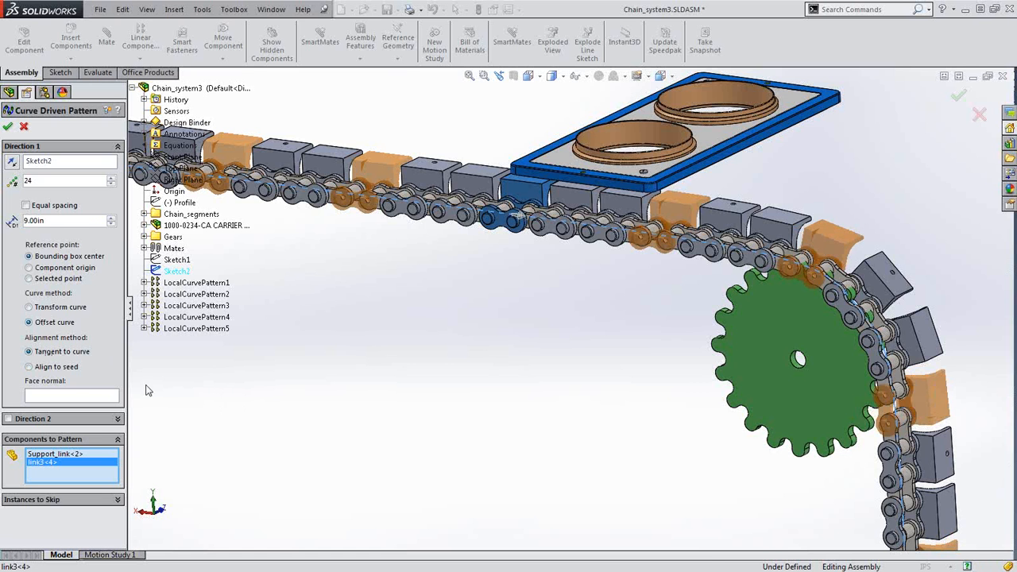
pyautogui.click(29, 351)
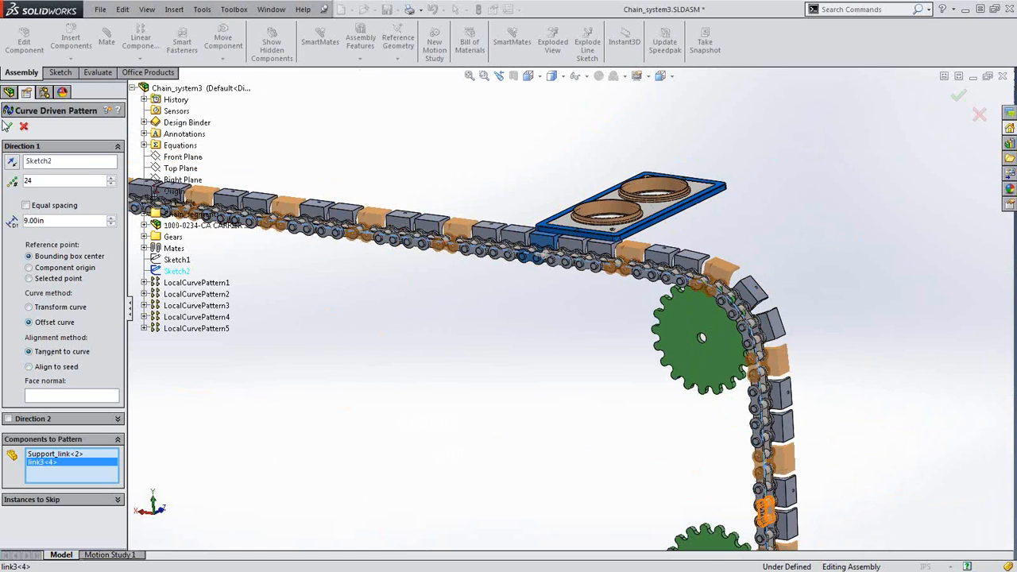
pyautogui.click(9, 127)
# Complete LocalCurvePattern6, then inspect the instances of LocalCurvePatterns 3 through 6
pyautogui.click(9, 127)
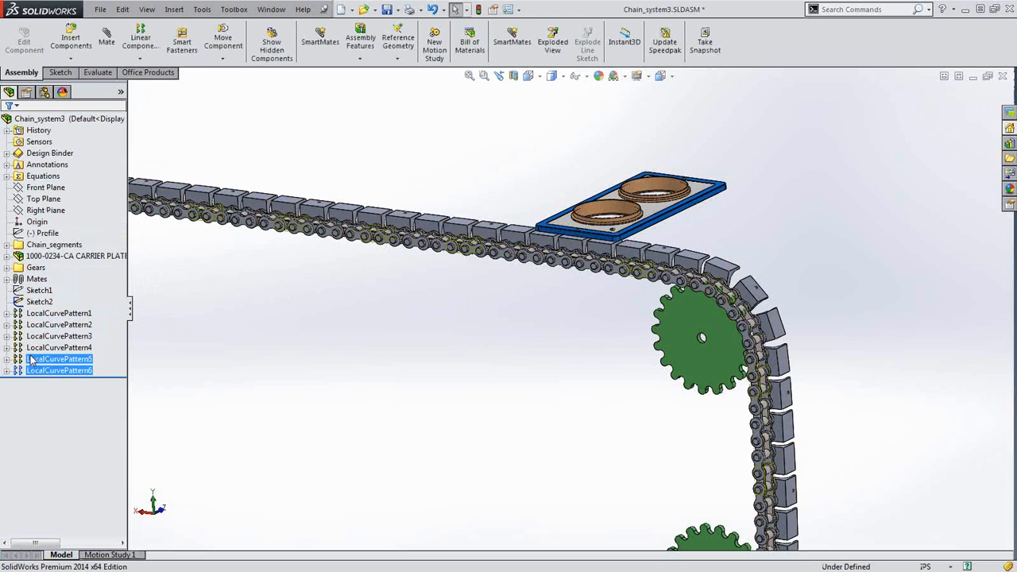
pyautogui.click(49, 370)
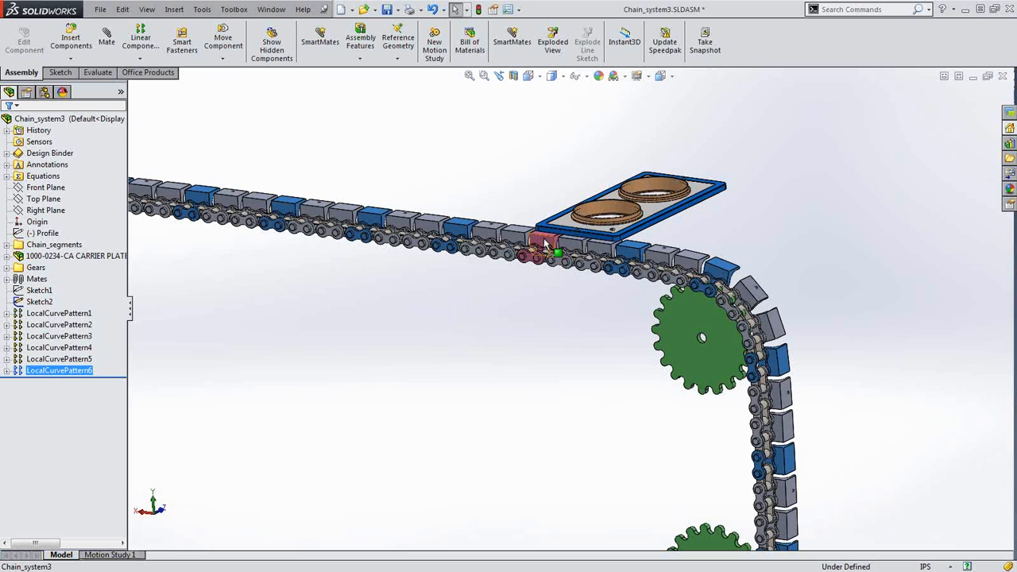
pyautogui.keyDown('ctrl'); pyautogui.click(55, 339); pyautogui.keyUp('ctrl')
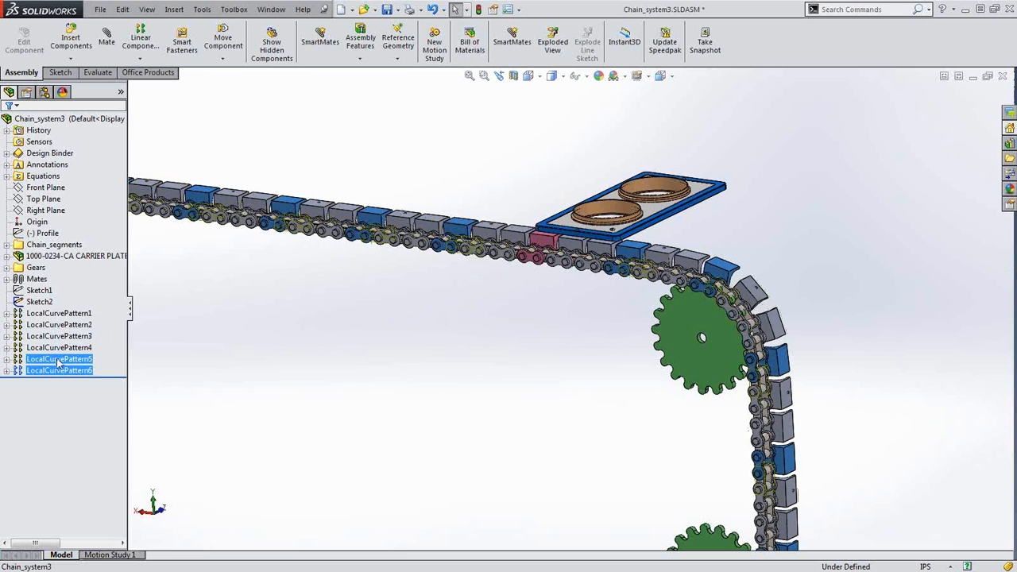
pyautogui.click(56, 360)
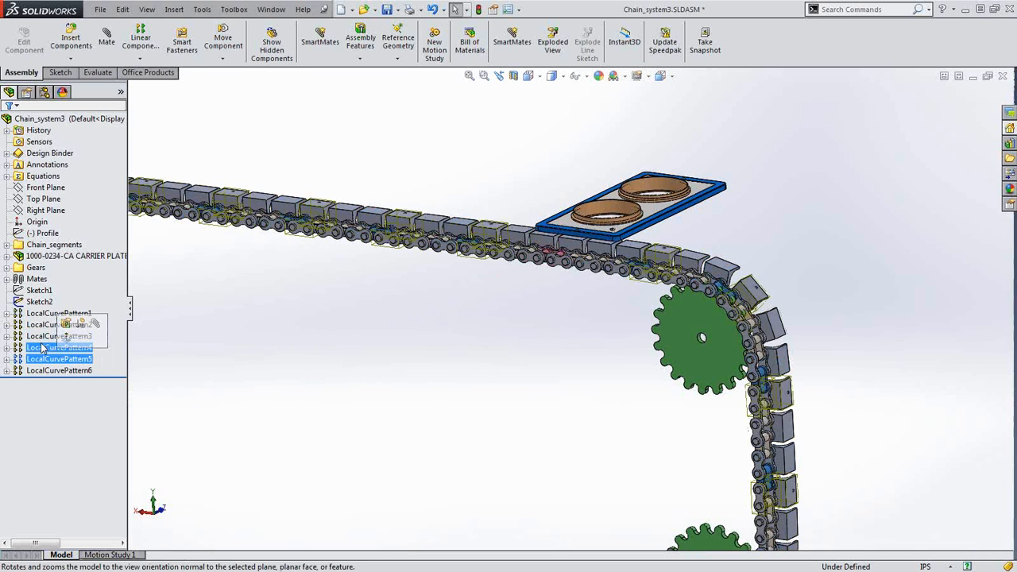
pyautogui.click(70, 348)
pyautogui.keyDown('ctrl'); pyautogui.click(40, 337); pyautogui.keyUp('ctrl')
pyautogui.keyDown('ctrl'); pyautogui.click(40, 338); pyautogui.keyUp('ctrl')
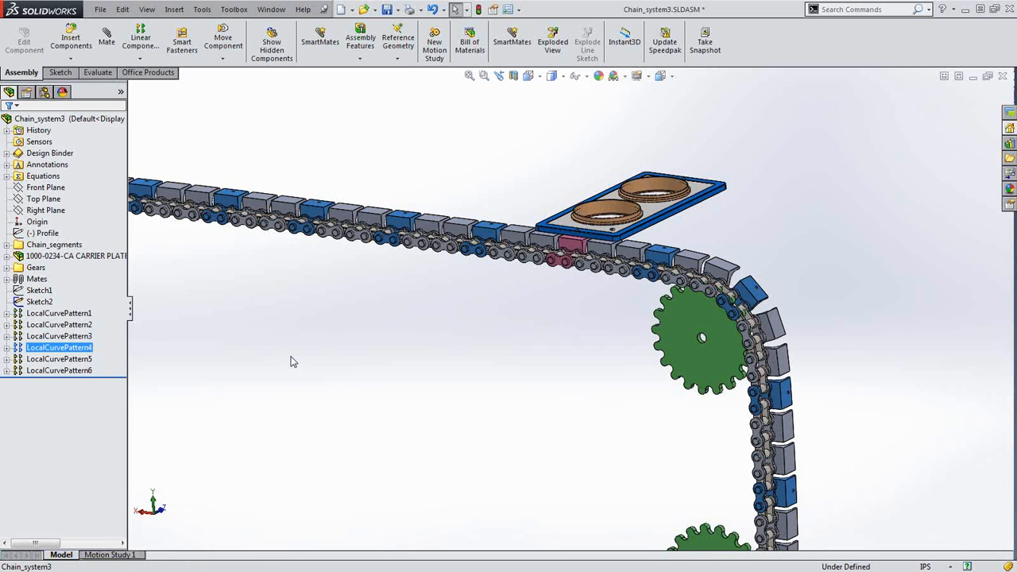
pyautogui.click(501, 327)
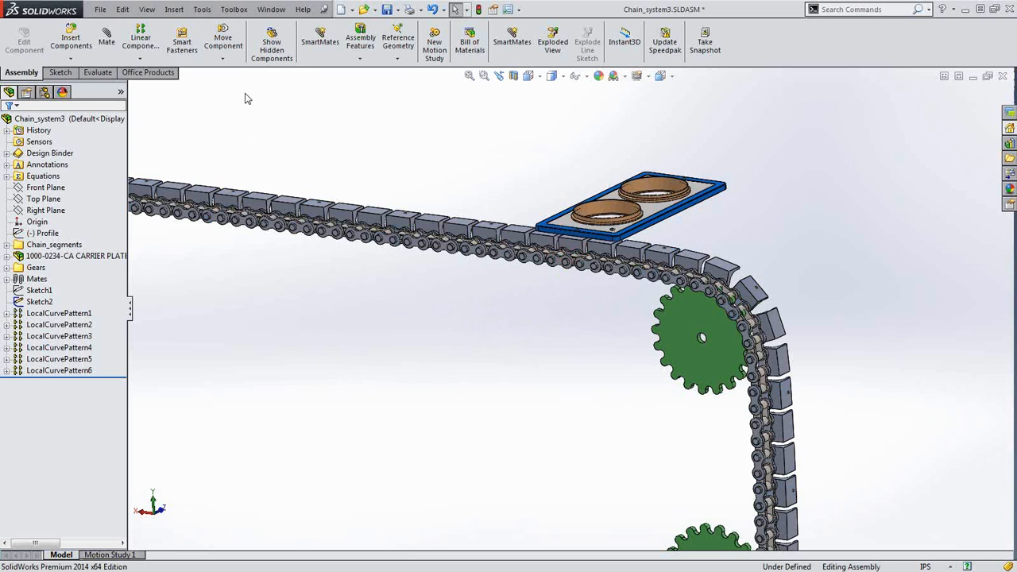
# Pattern carrier plate 1000-0234-CA onto every mount link, driven by LocalCurvePattern4
pyautogui.click(145, 59)
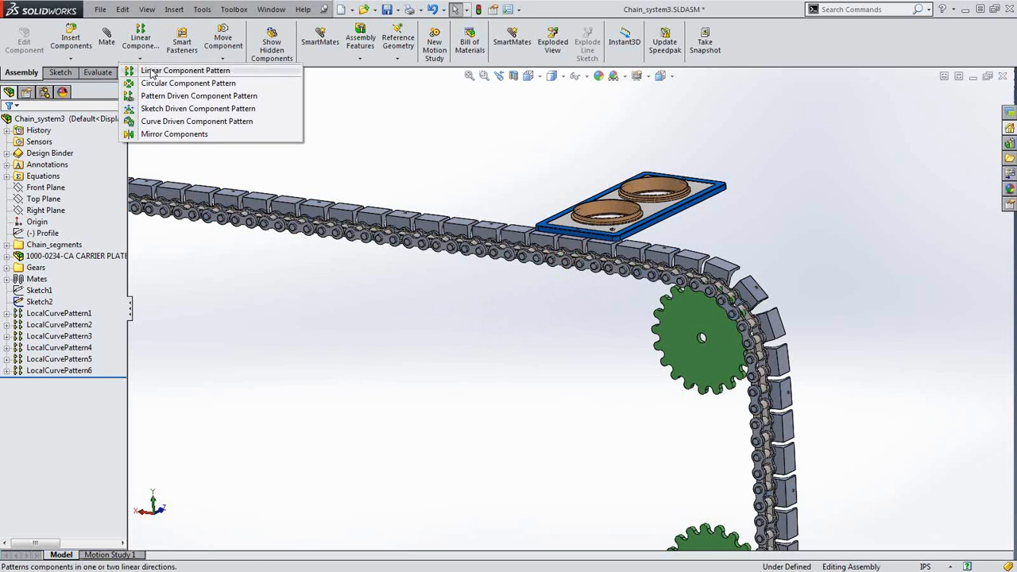
pyautogui.click(155, 96)
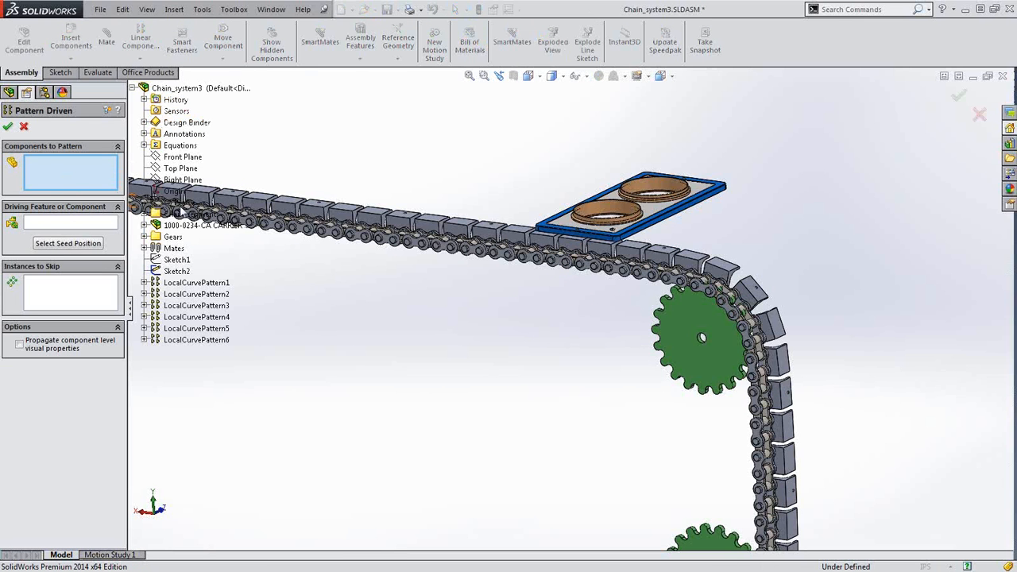
pyautogui.scroll(-2, 554, 286)
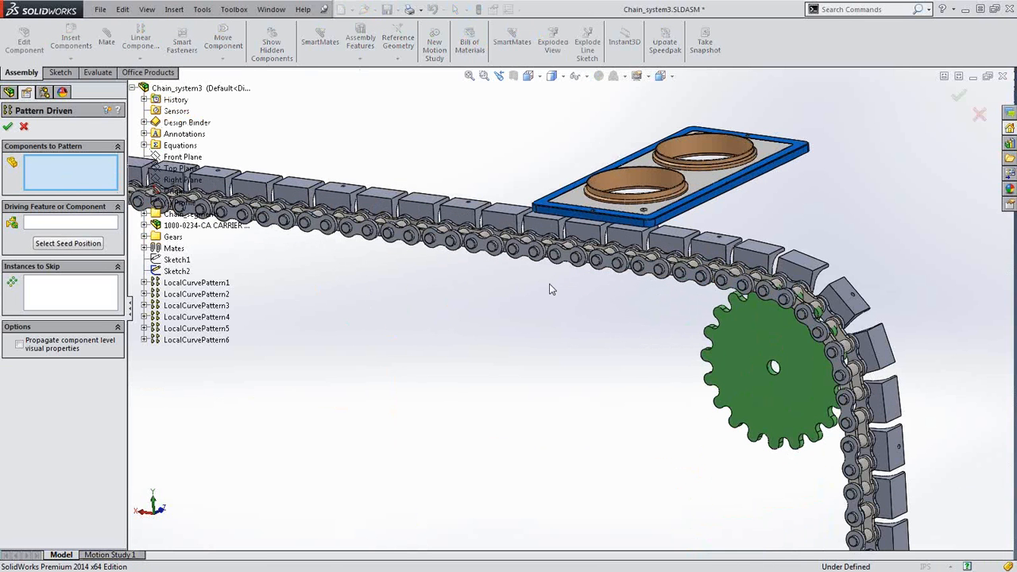
pyautogui.click(580, 210)
pyautogui.click(581, 210)
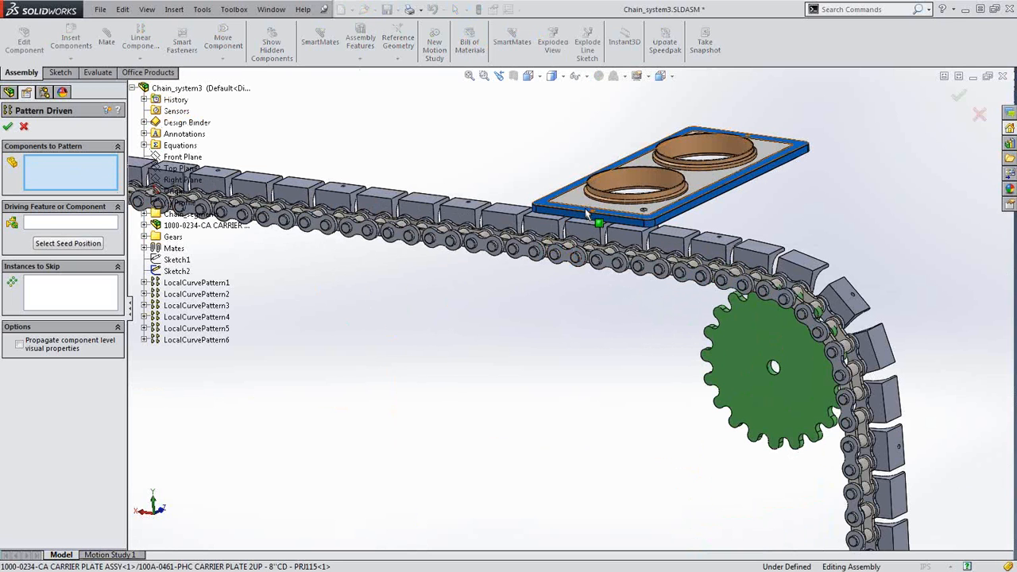
pyautogui.click(549, 216)
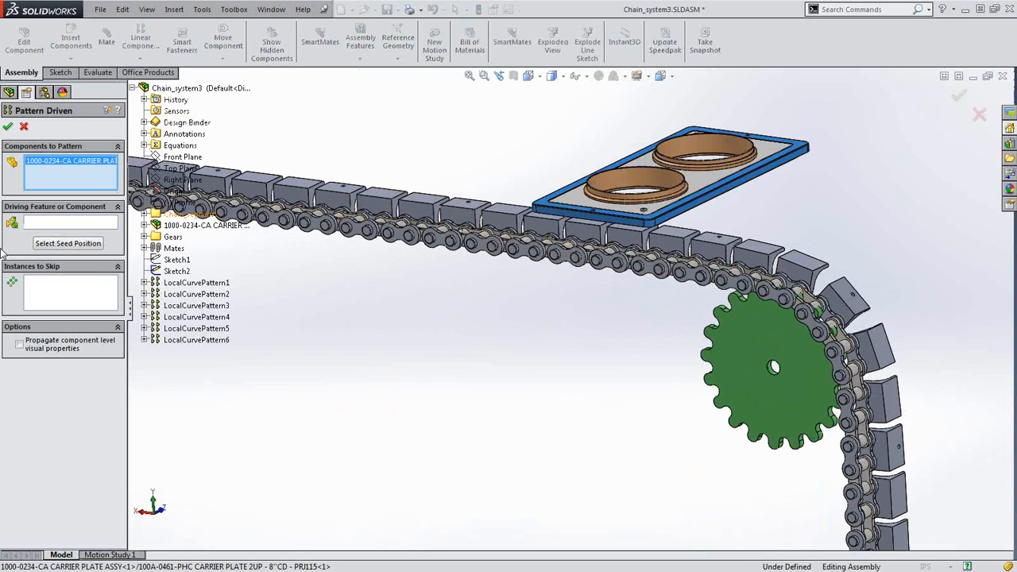
pyautogui.click(74, 223)
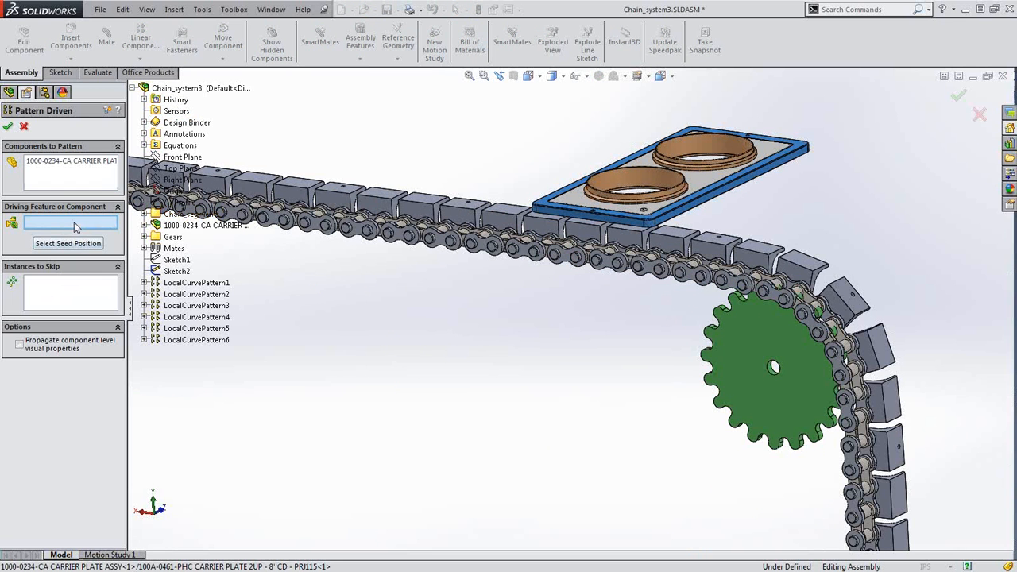
pyautogui.click(712, 249)
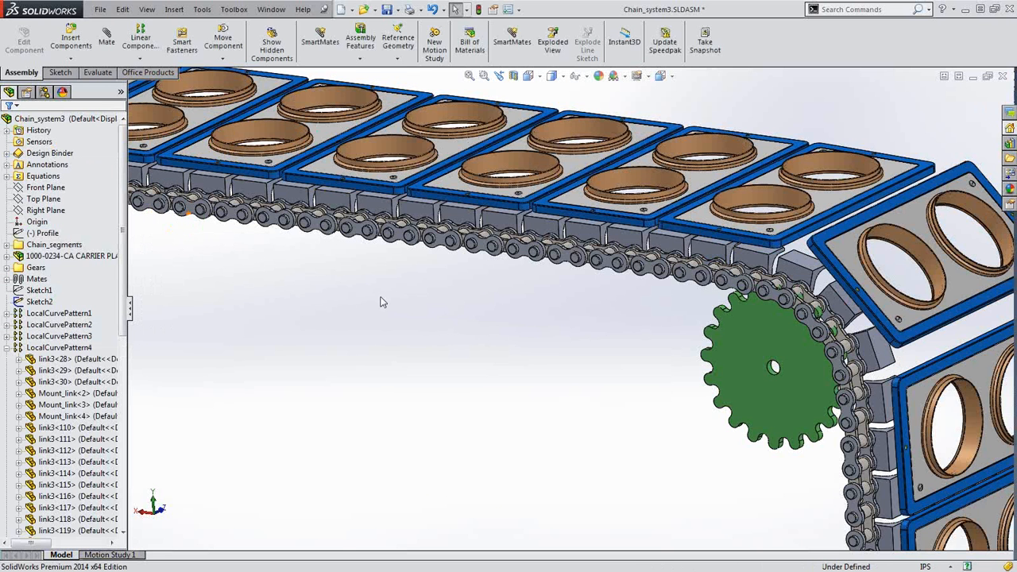
pyautogui.scroll(2, 382, 306)
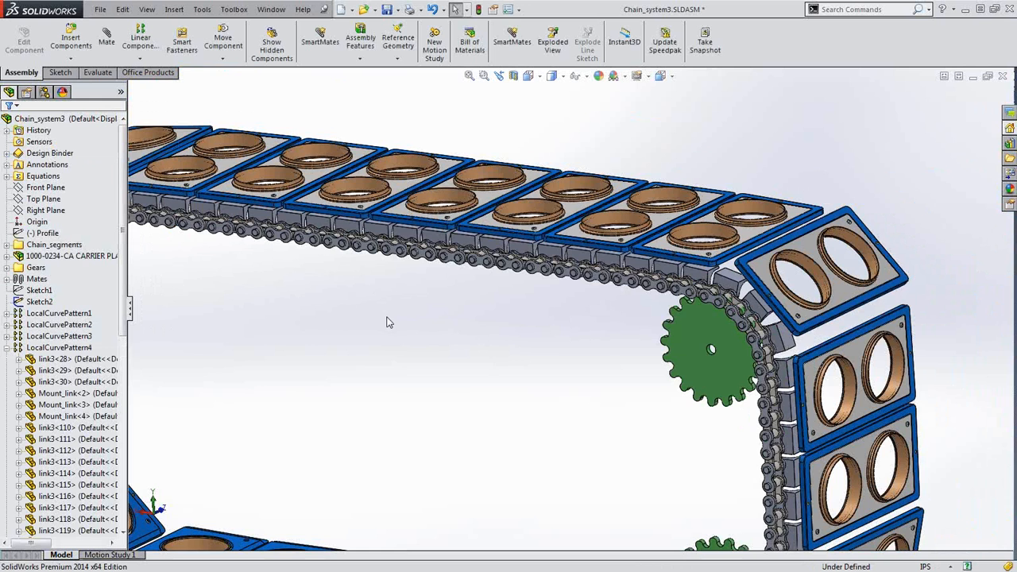
pyautogui.scroll(3, 388, 324)
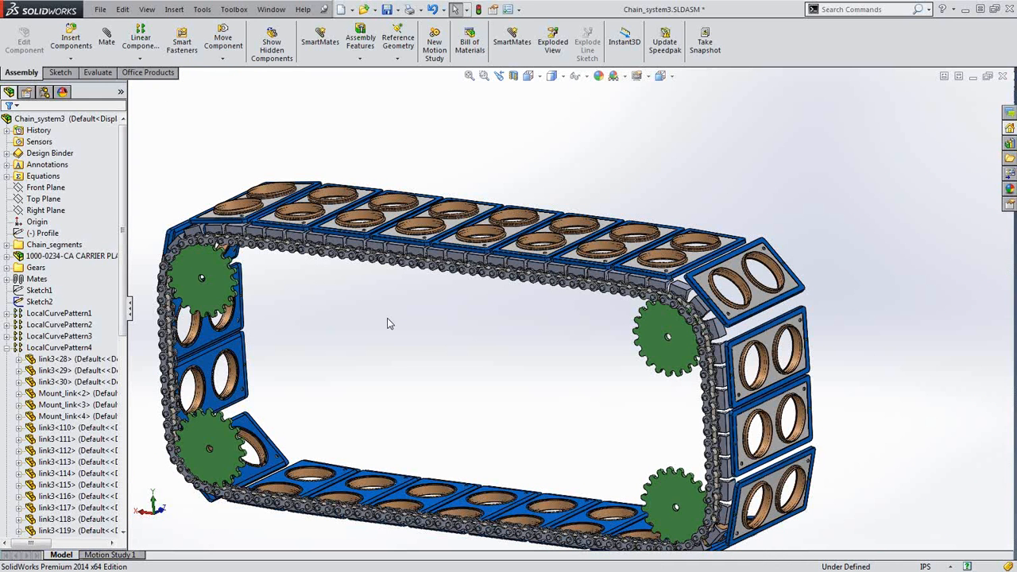
pyautogui.click(303, 10)
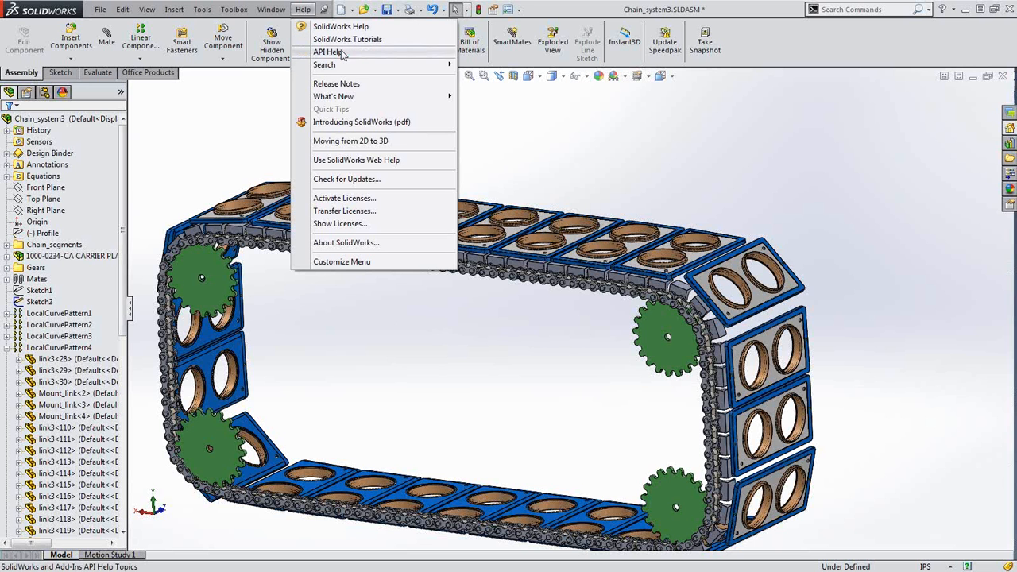
pyautogui.moveTo(350, 97)
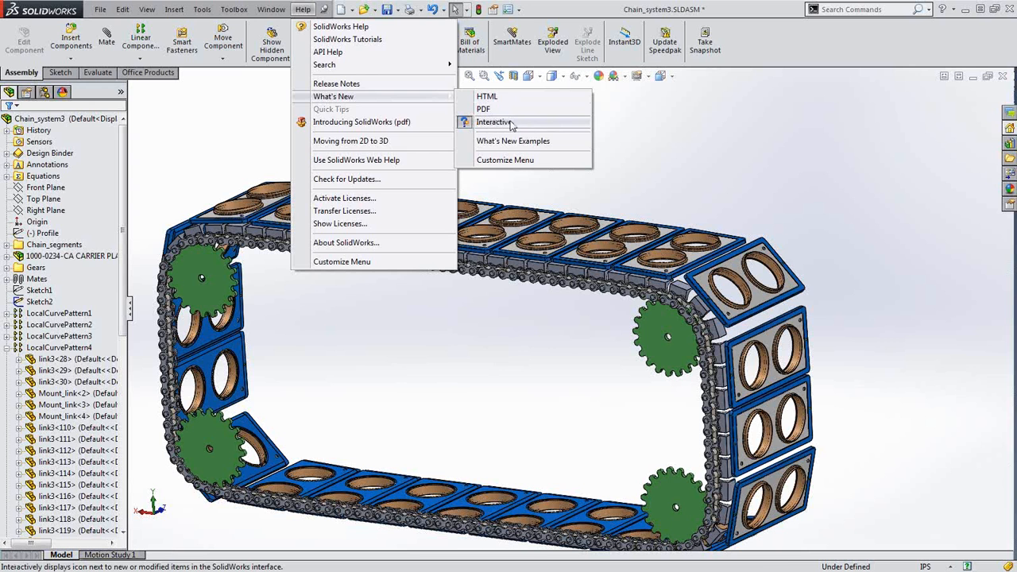
pyautogui.click(679, 146)
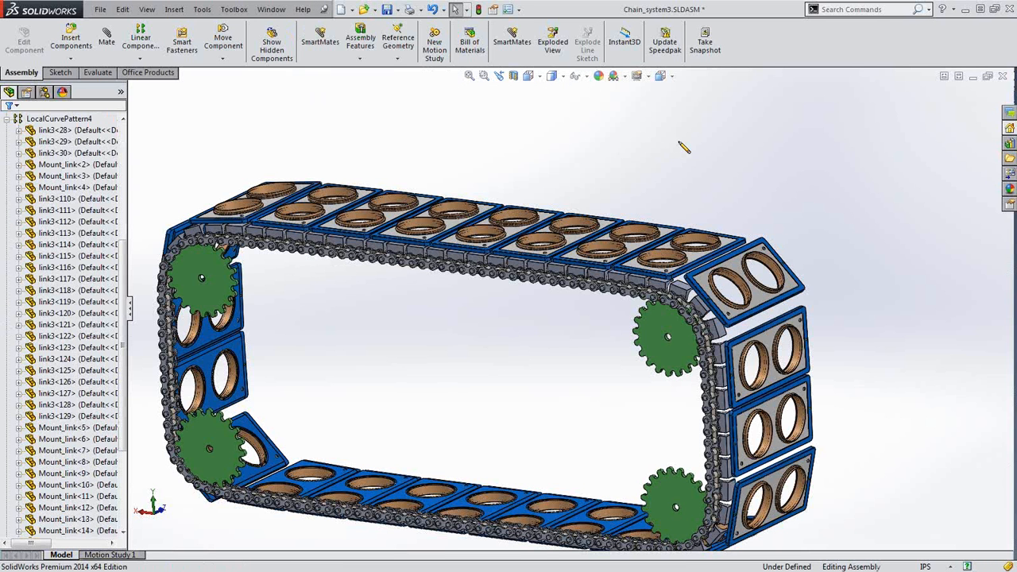